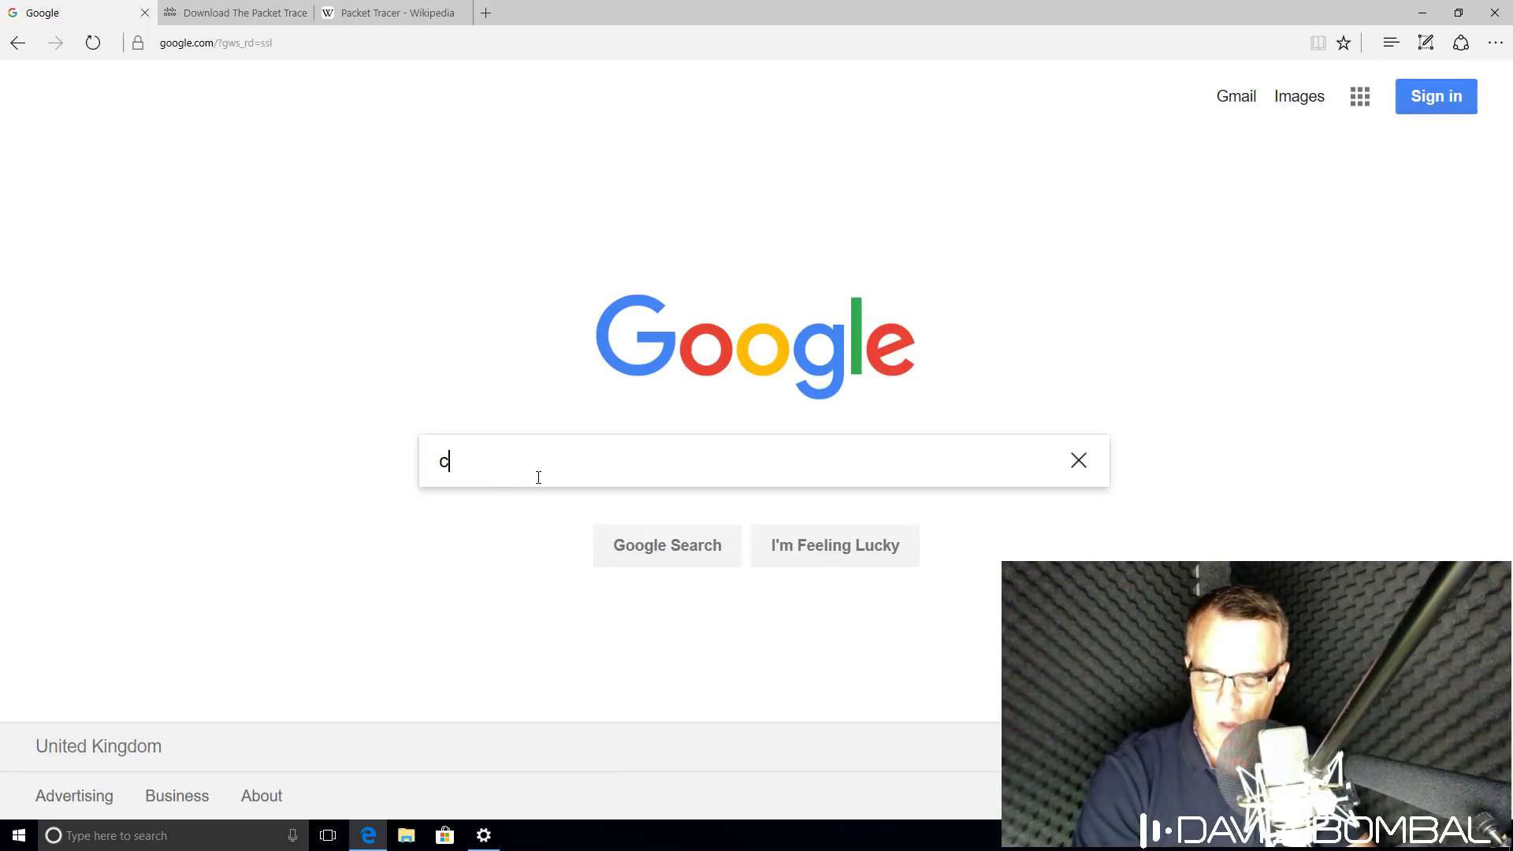
# Search Google for 'cisco packet tracer download'.
pyautogui.write('isco')
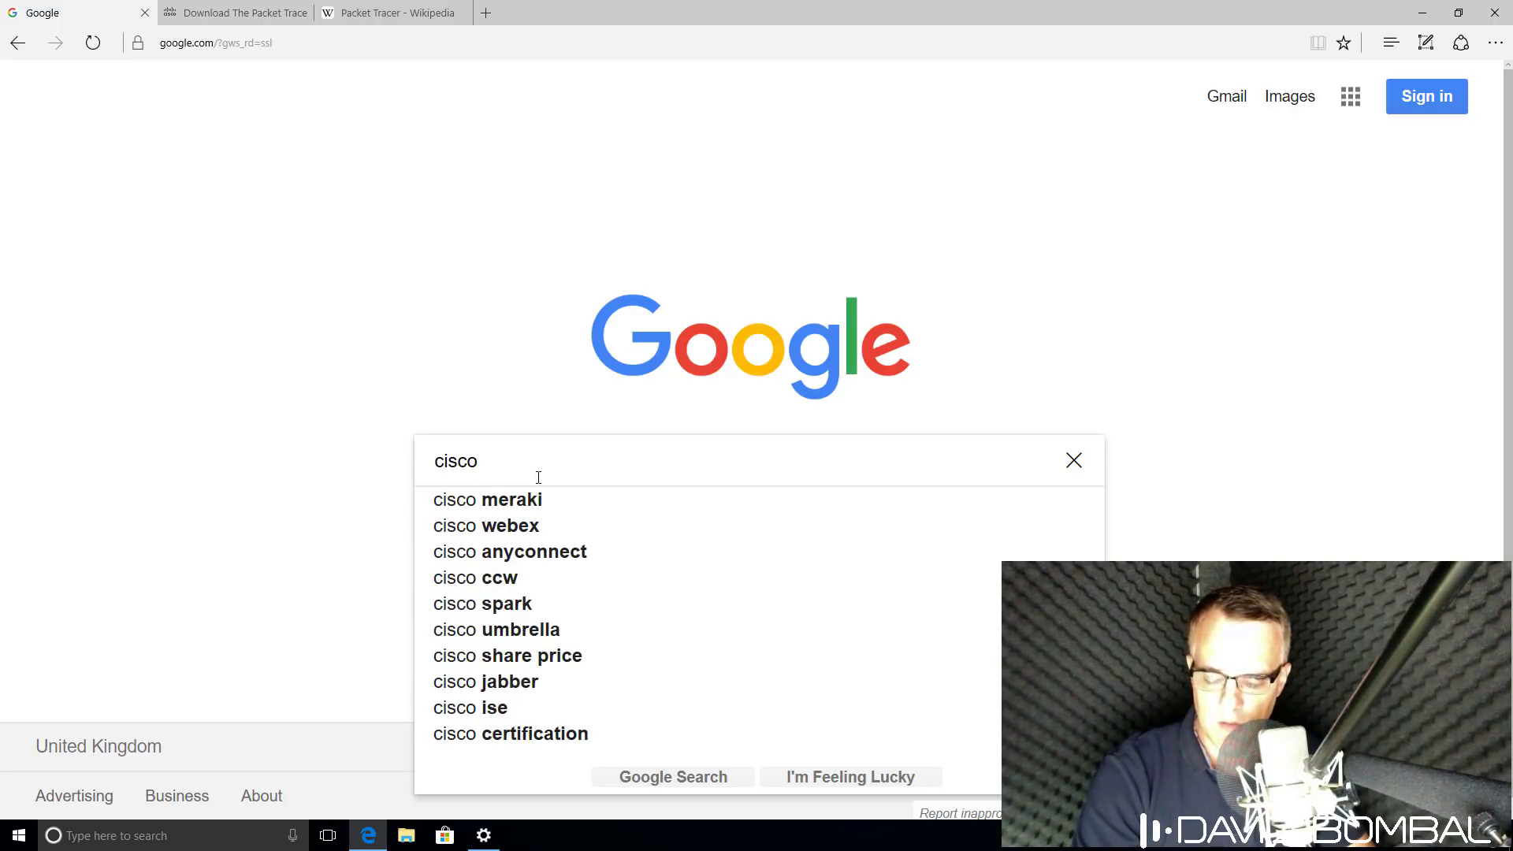
pyautogui.write(' packet t')
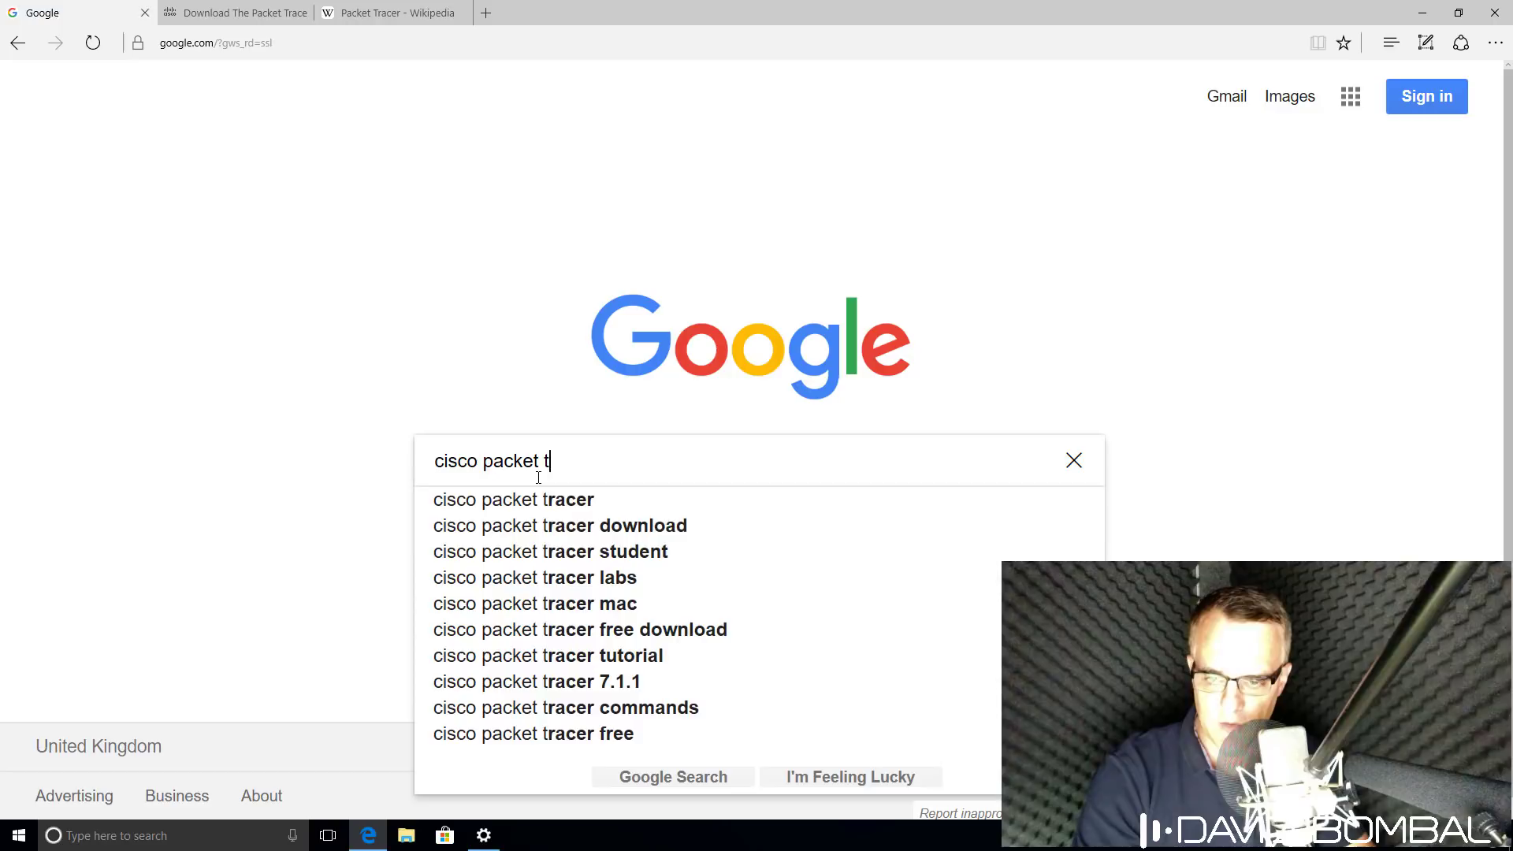
pyautogui.write('racer download')
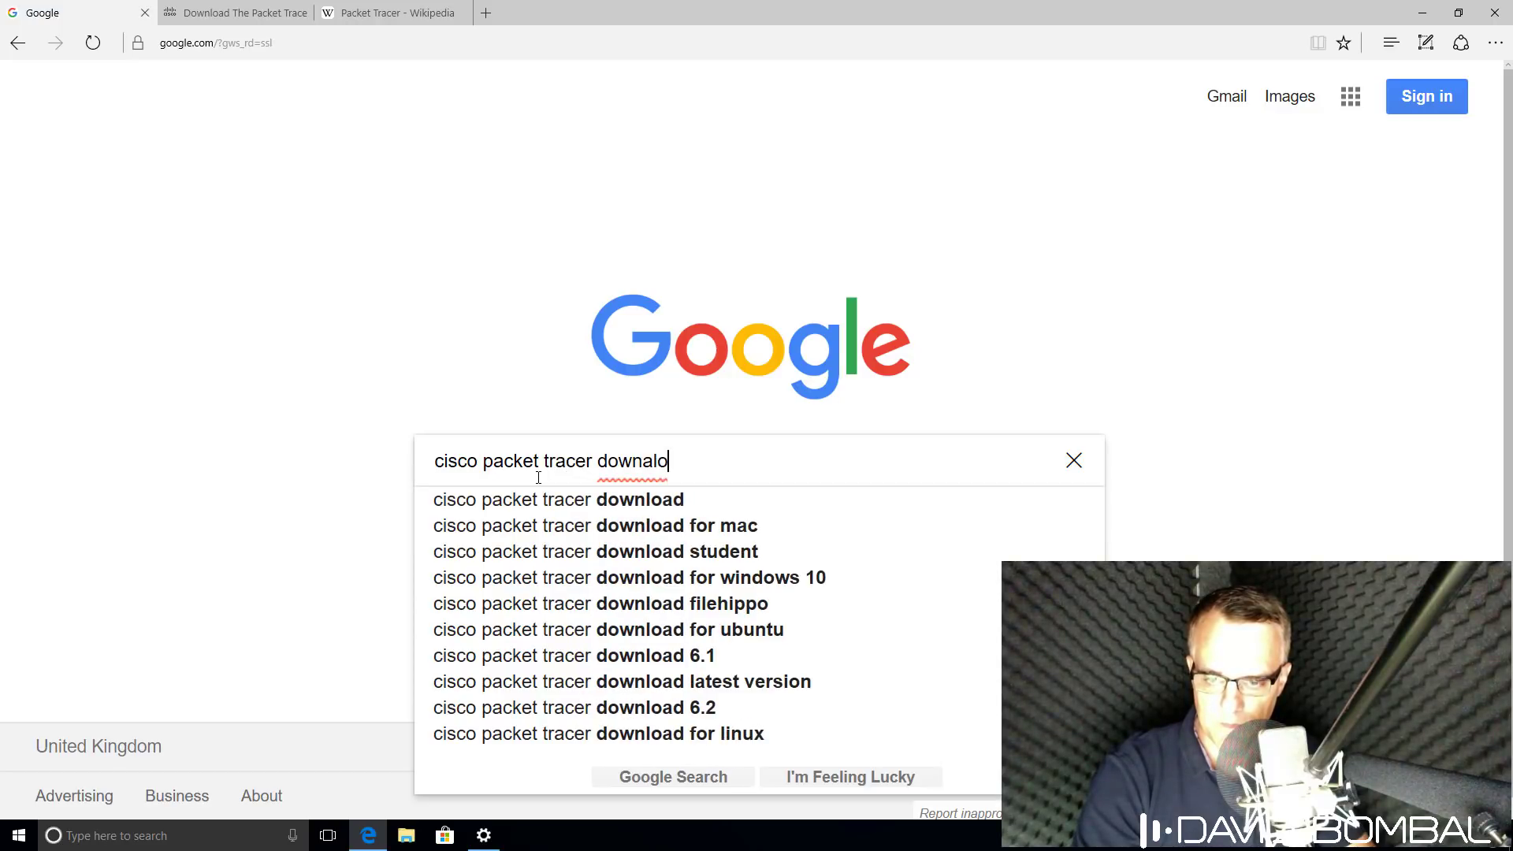
pyautogui.press('Return')
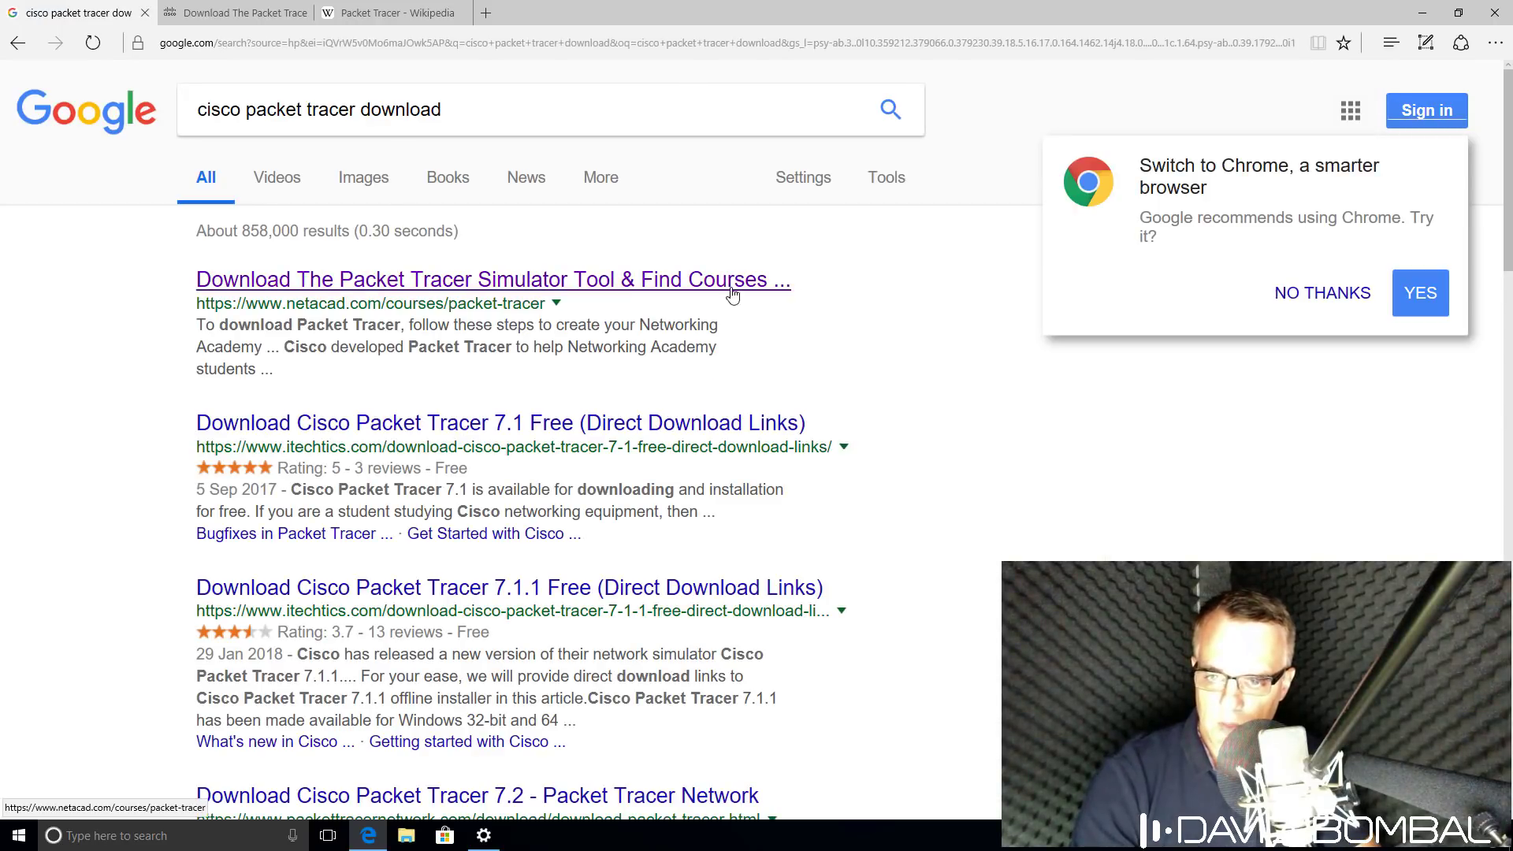
# Open the netacad Packet Tracer result and go to the course needed for the download.
pyautogui.click(506, 282)
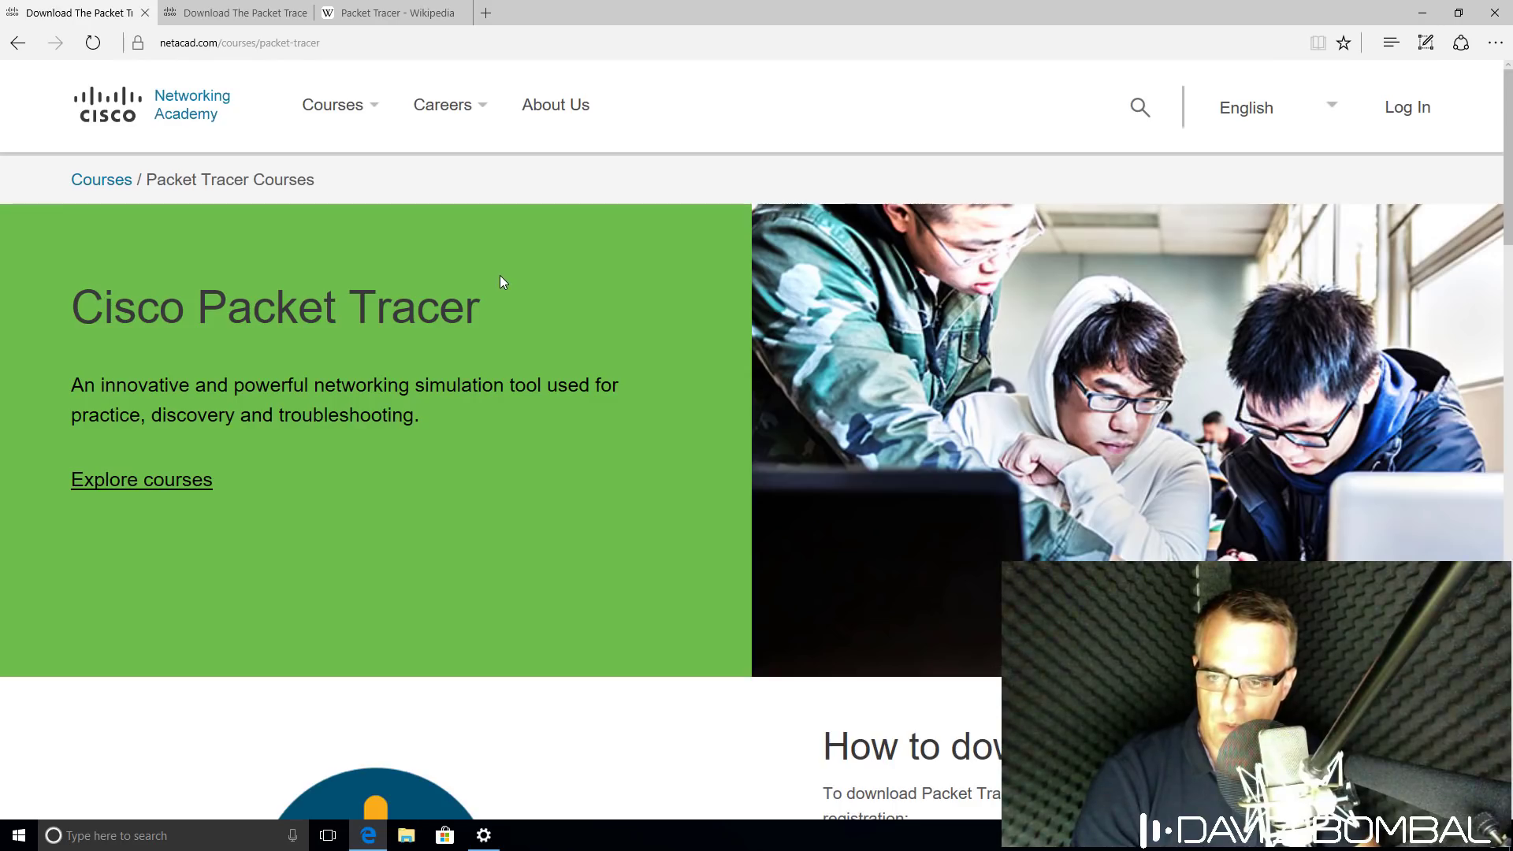
pyautogui.scroll(-6, 485, 323)
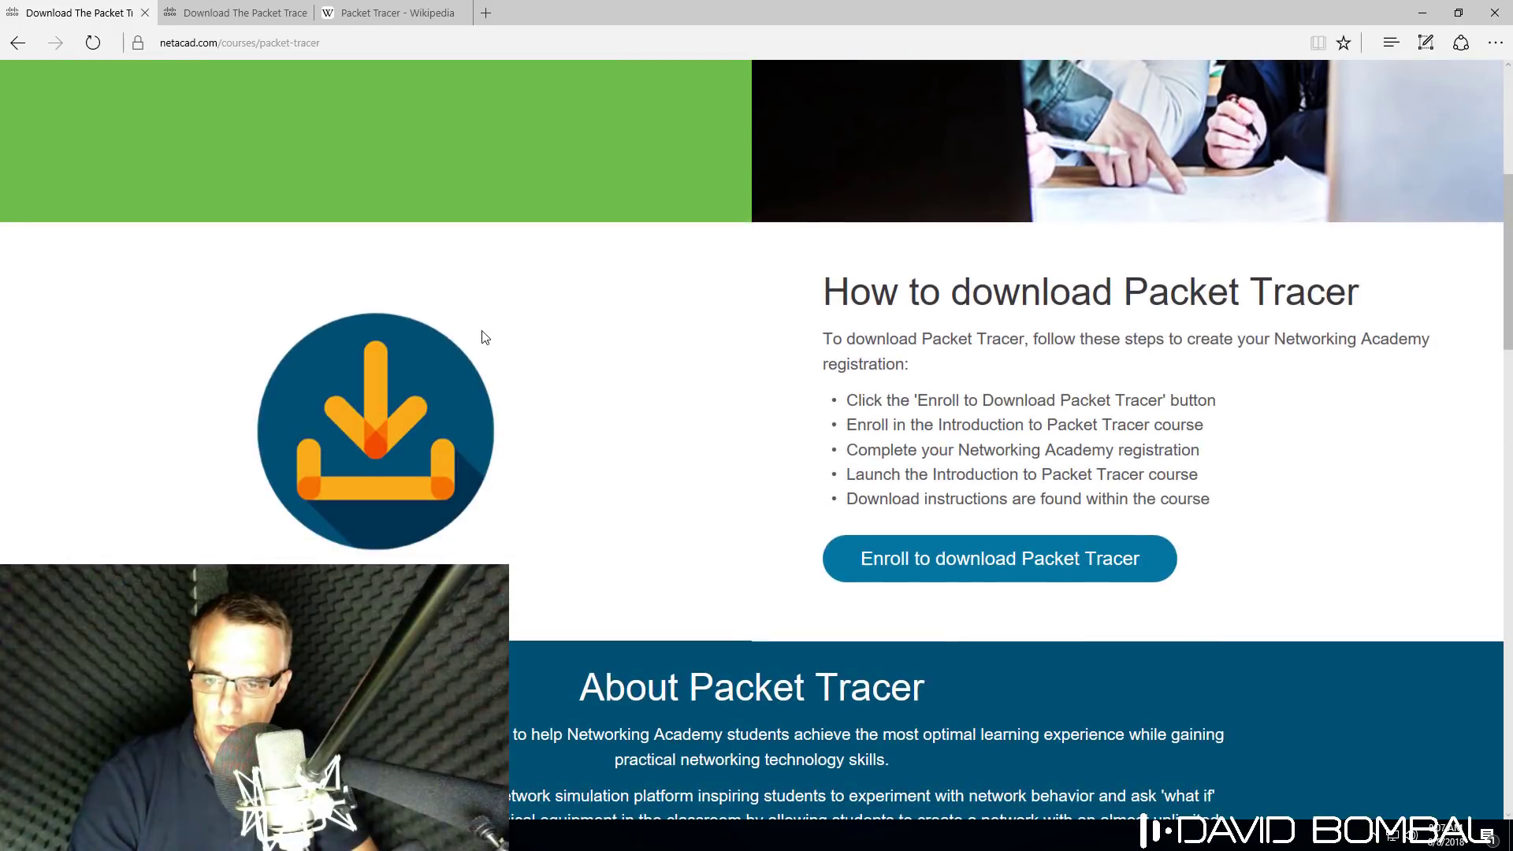
pyautogui.click(958, 557)
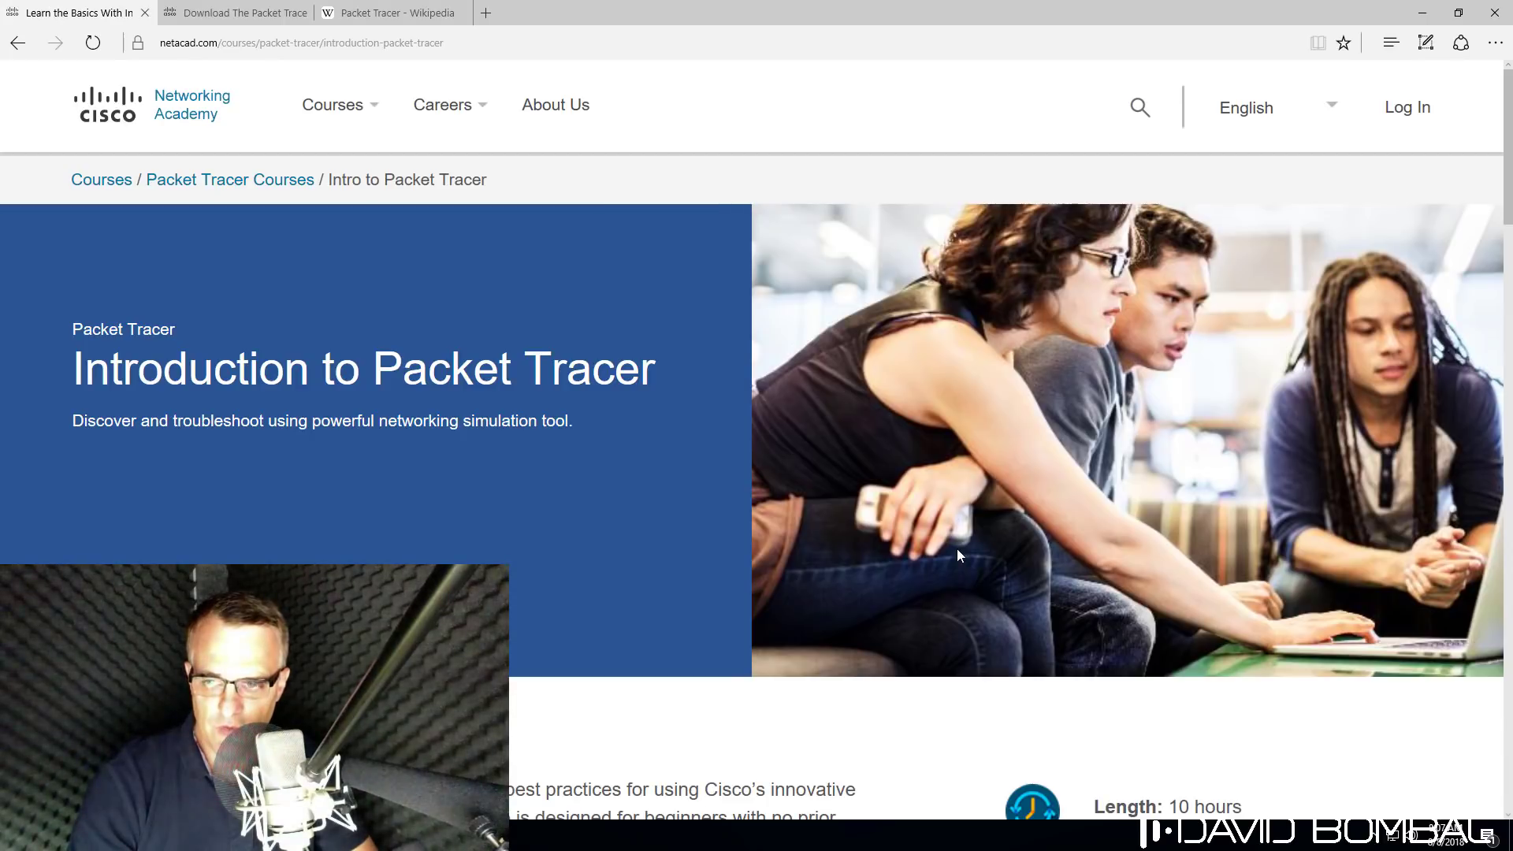
# Note the course's 10-hour length and Free cost, then begin signing up.
pyautogui.scroll(-5, 668, 481)
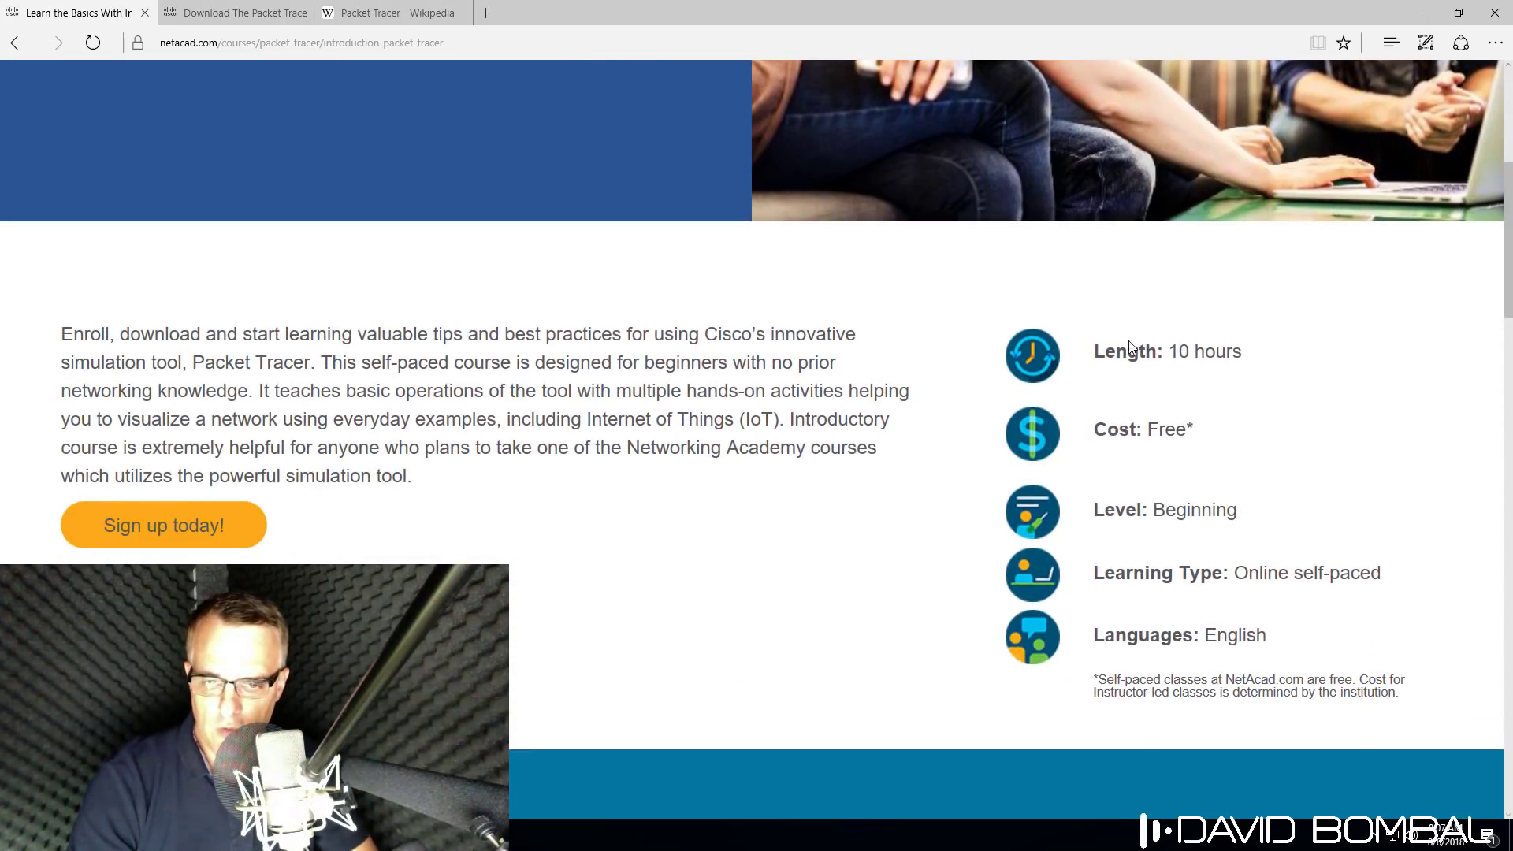
pyautogui.moveTo(1092, 351); pyautogui.dragTo(1296, 359)
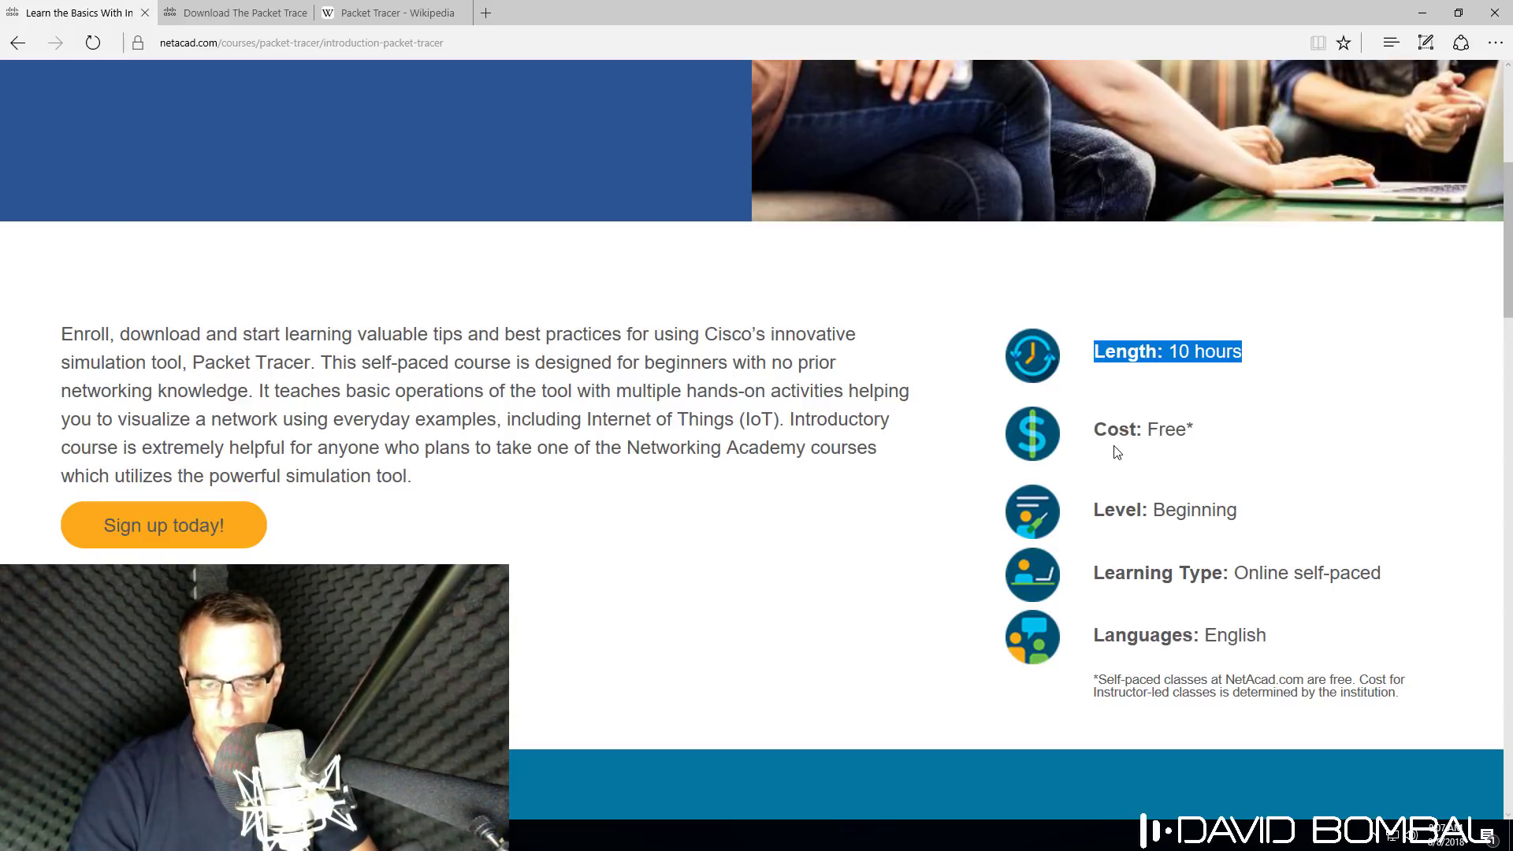
pyautogui.moveTo(1093, 439); pyautogui.dragTo(1253, 414)
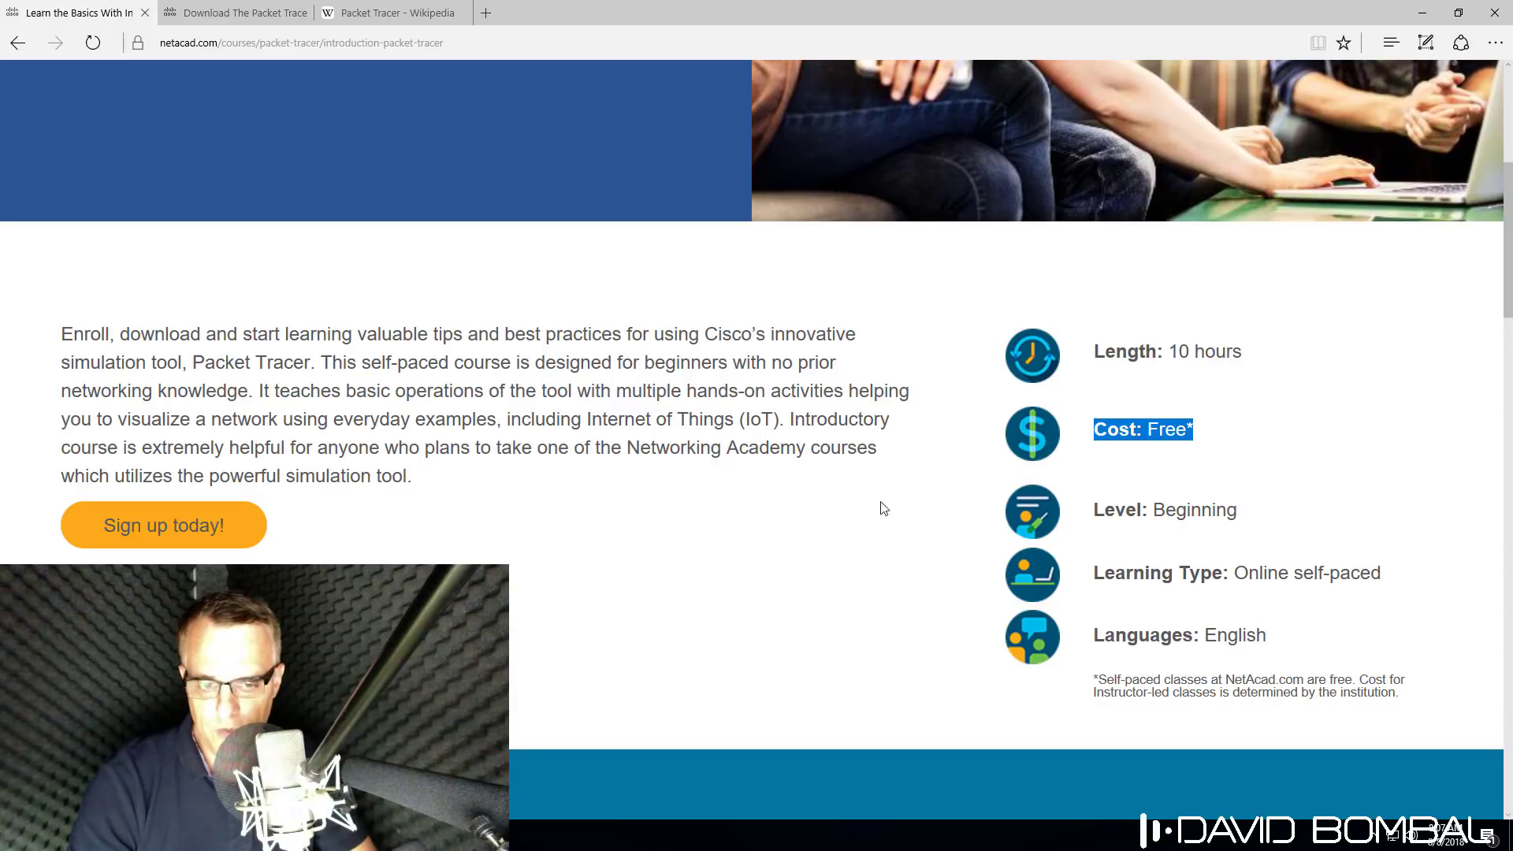
pyautogui.click(165, 528)
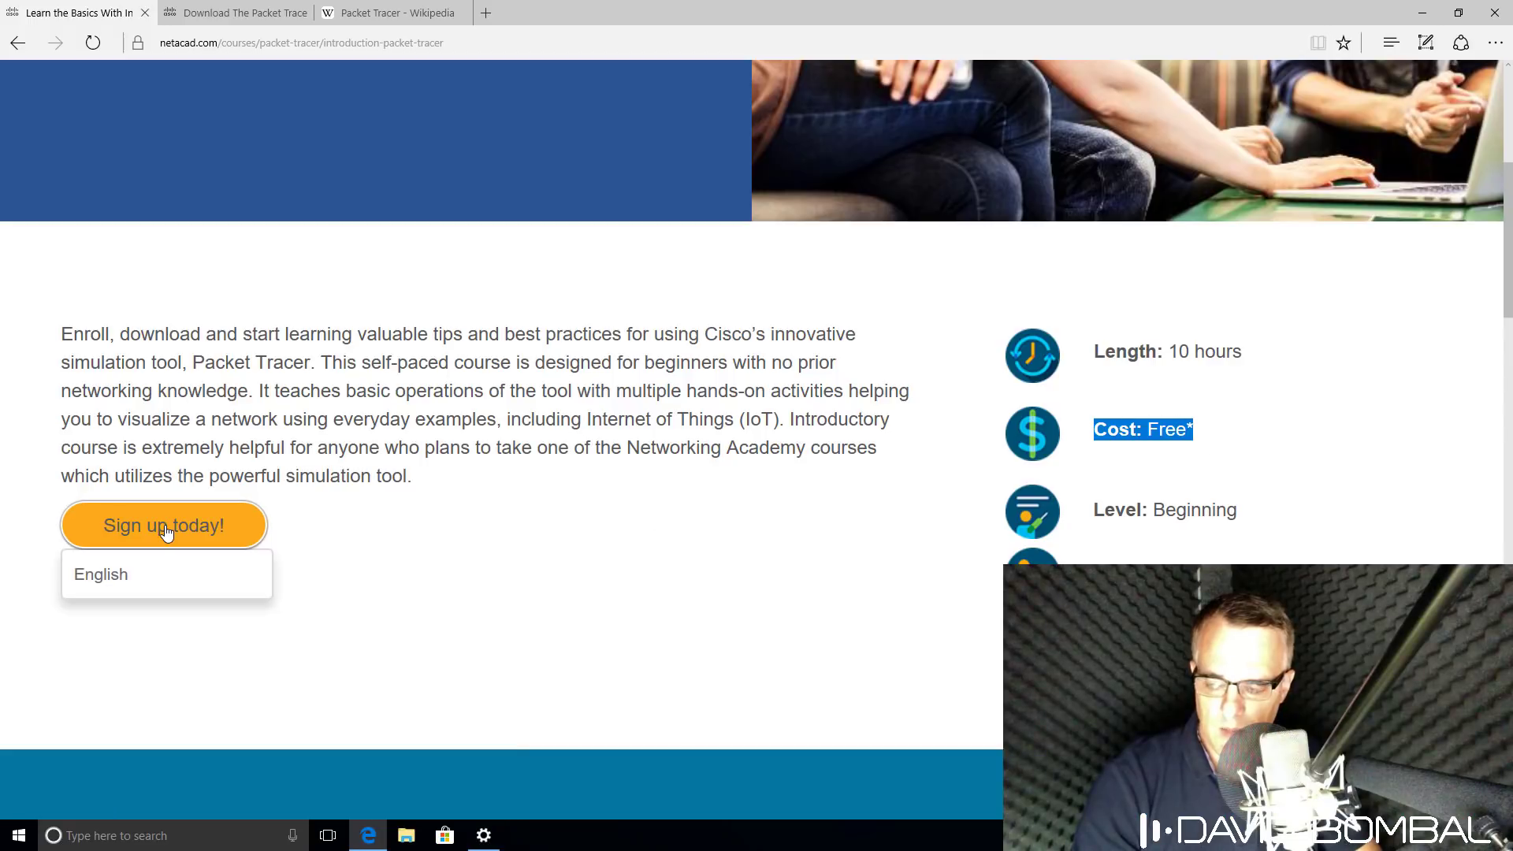
# Choose English as the sign-up language and keep English for the form.
pyautogui.click(149, 578)
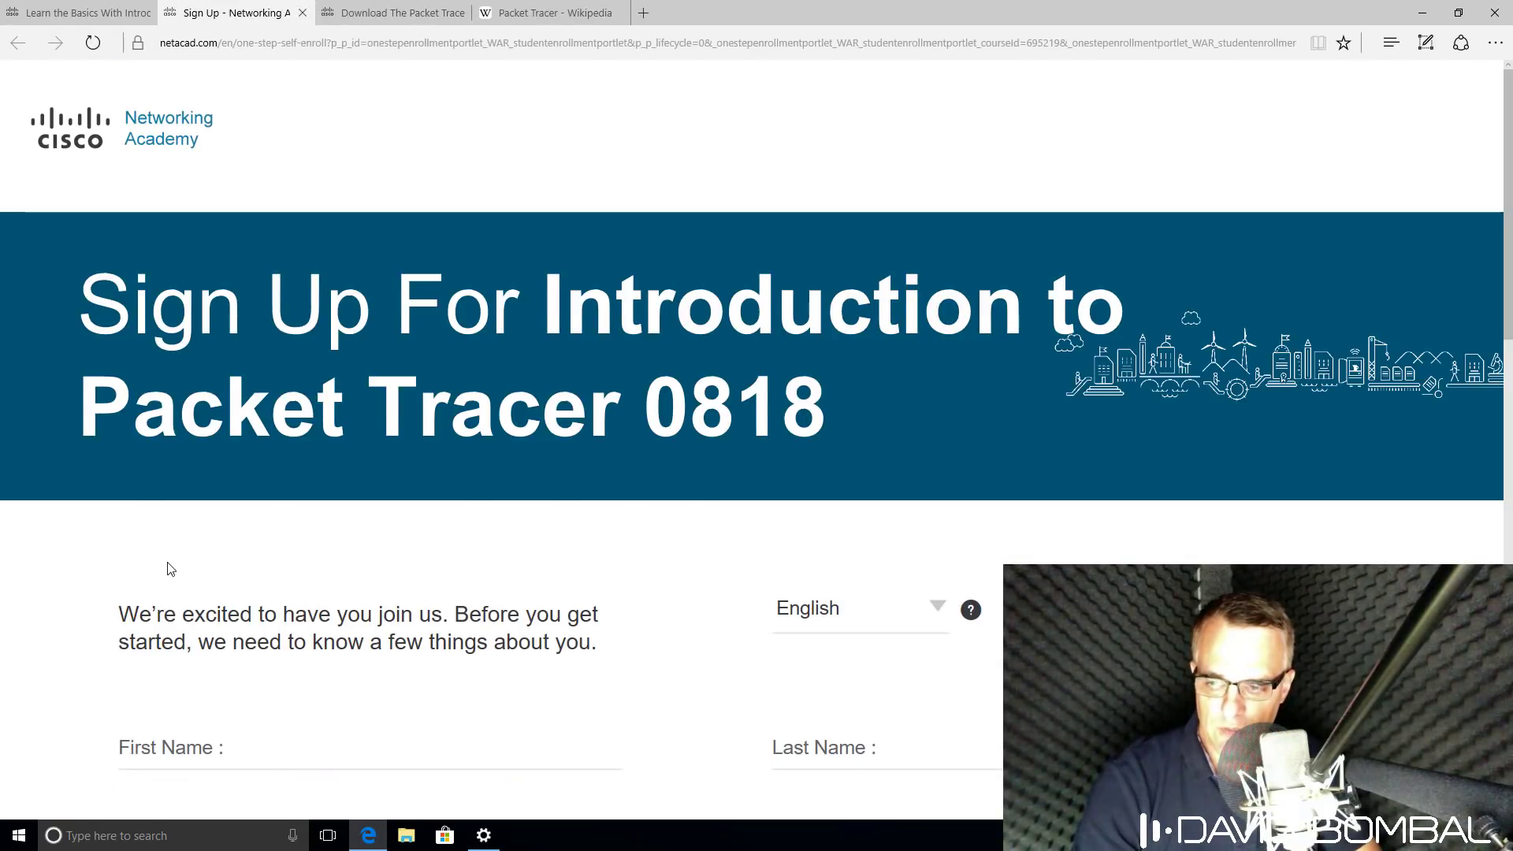
pyautogui.hotkey('ctrl', '-')
pyautogui.scroll(-2, 283, 513)
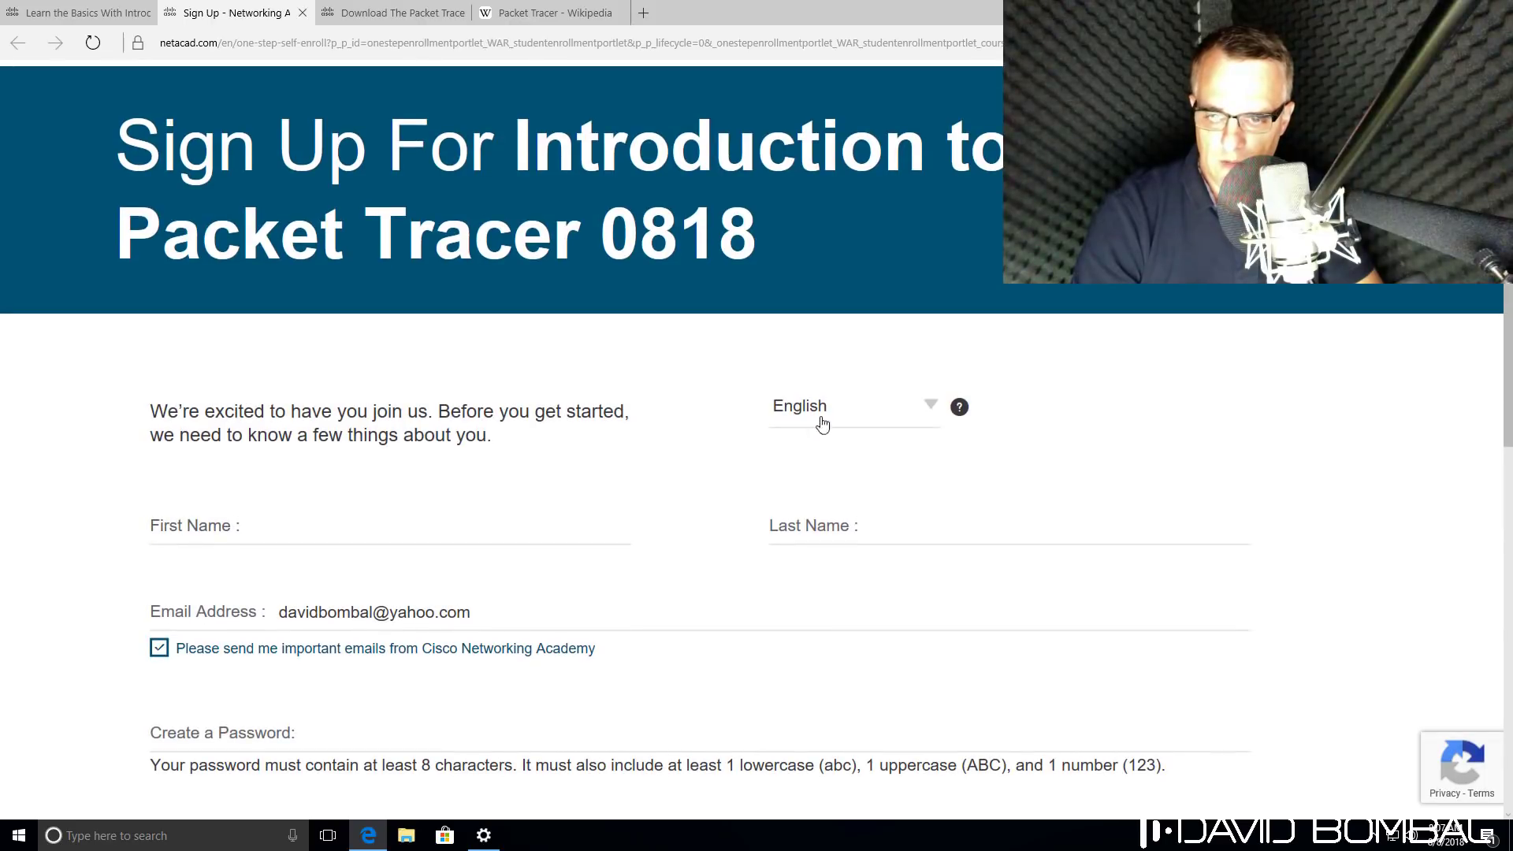
pyautogui.click(883, 409)
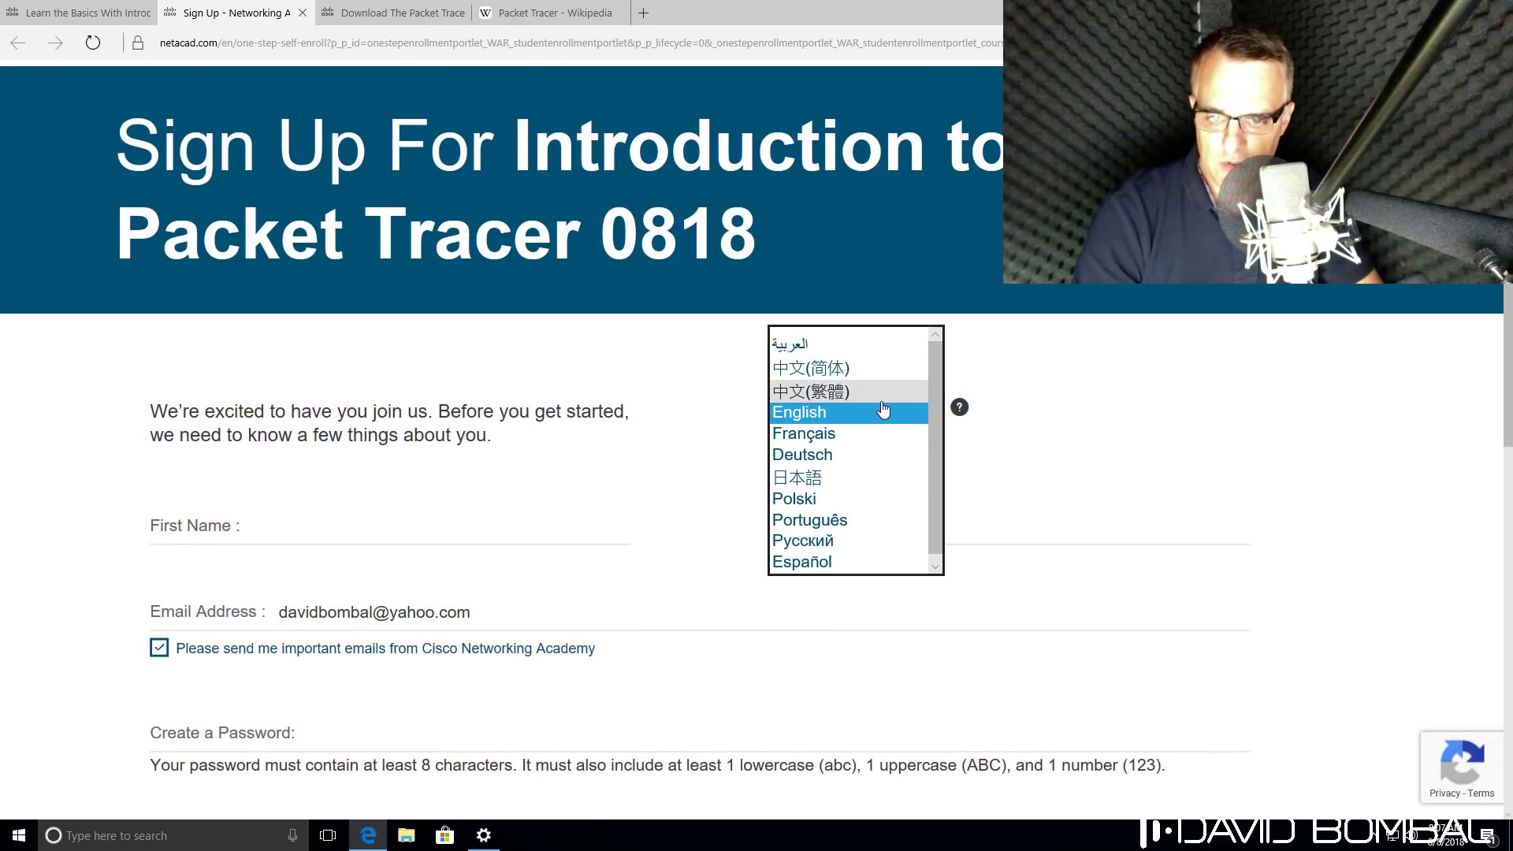
pyautogui.click(883, 410)
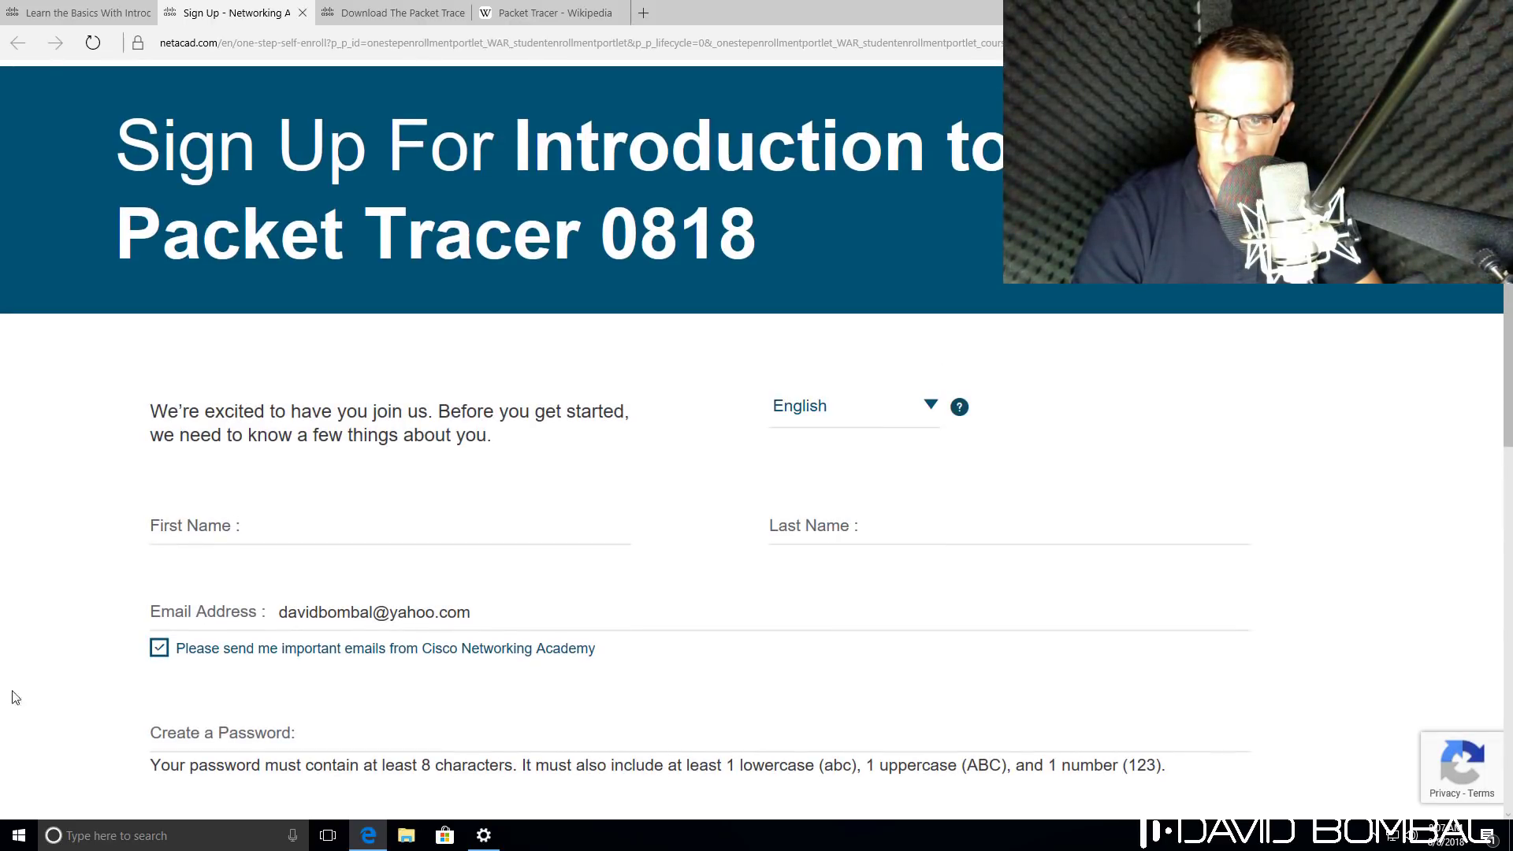
# Enter the first name and e-mail address, then fill in the next field.
pyautogui.click(184, 541)
pyautogui.write('D')
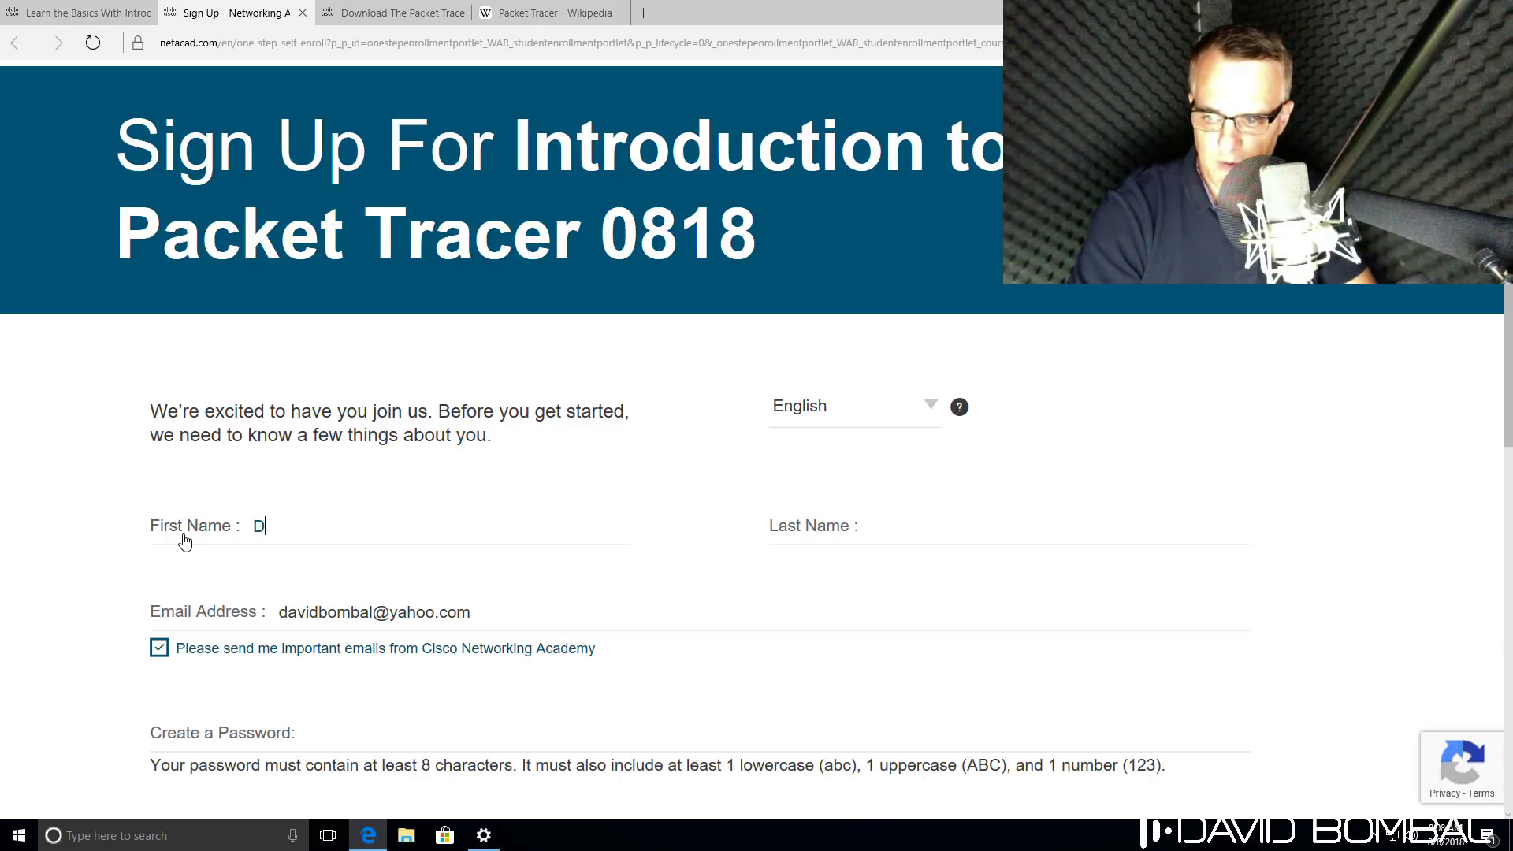
pyautogui.write('AviBm')
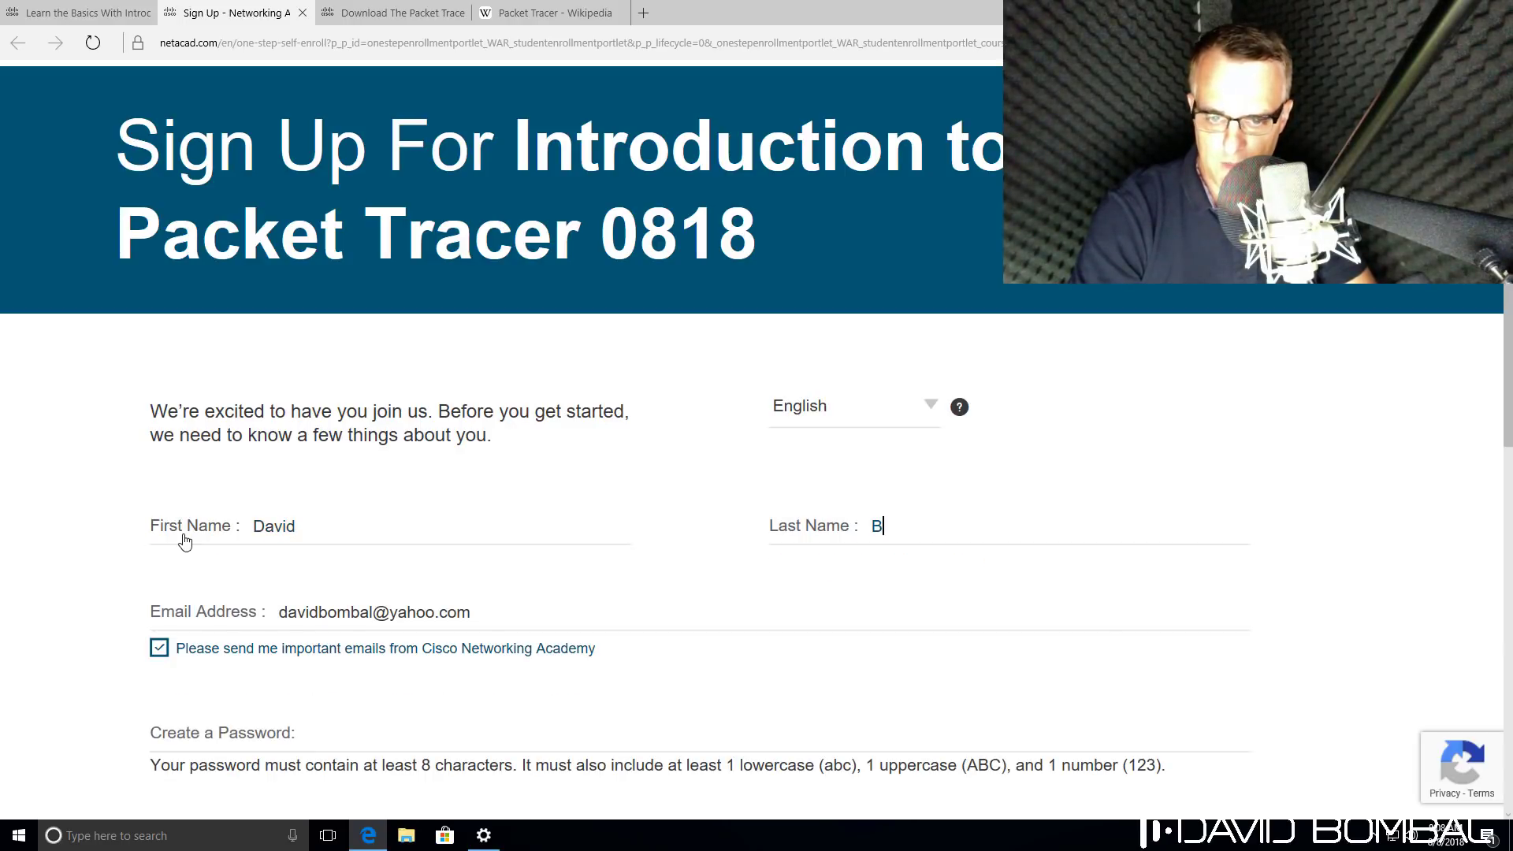
pyautogui.press('Tab')
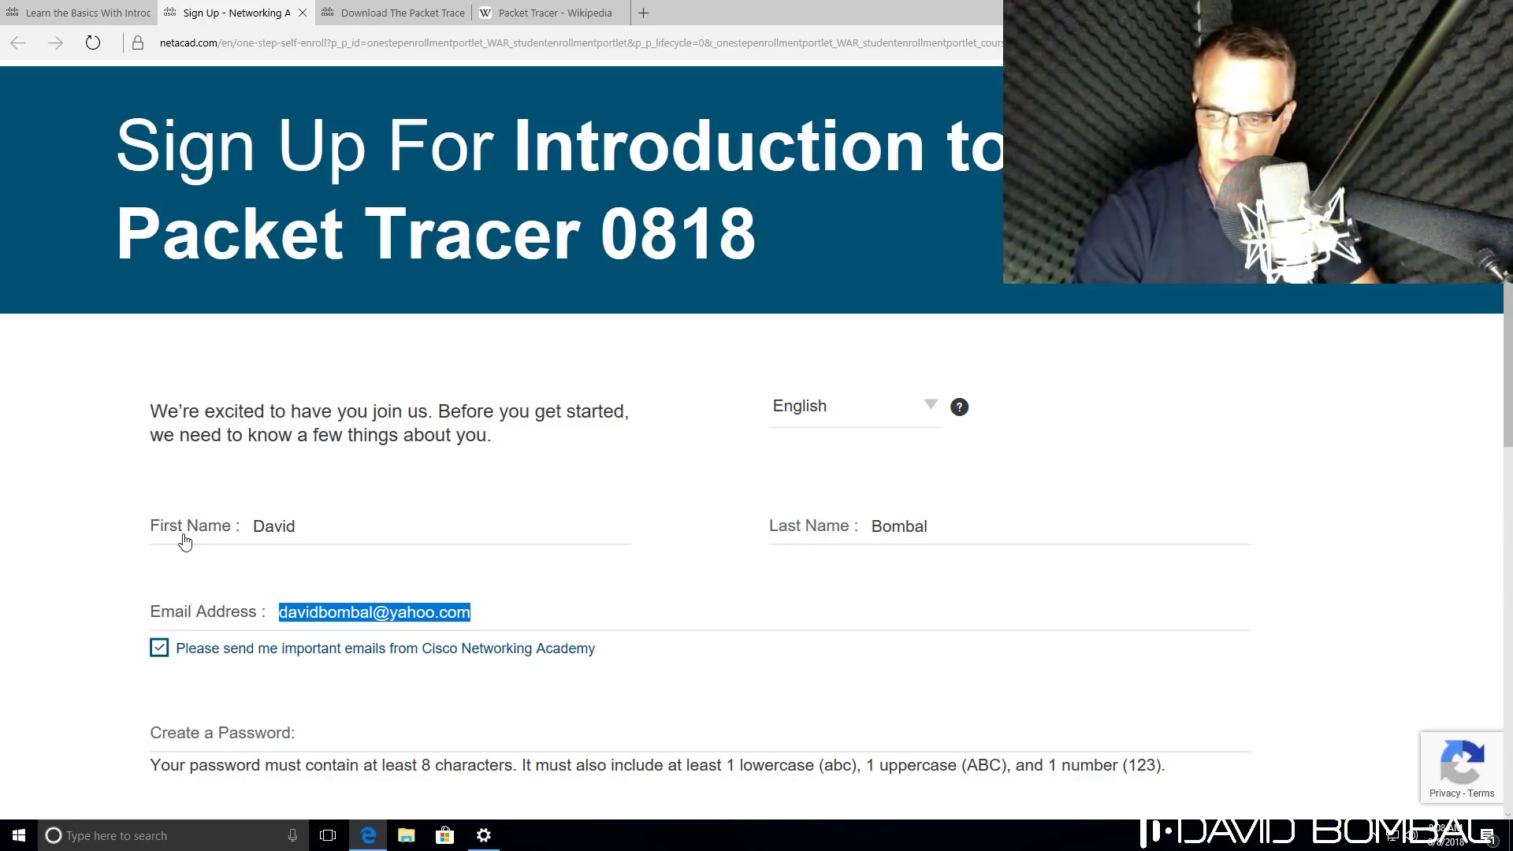
pyautogui.press('BackSpace')
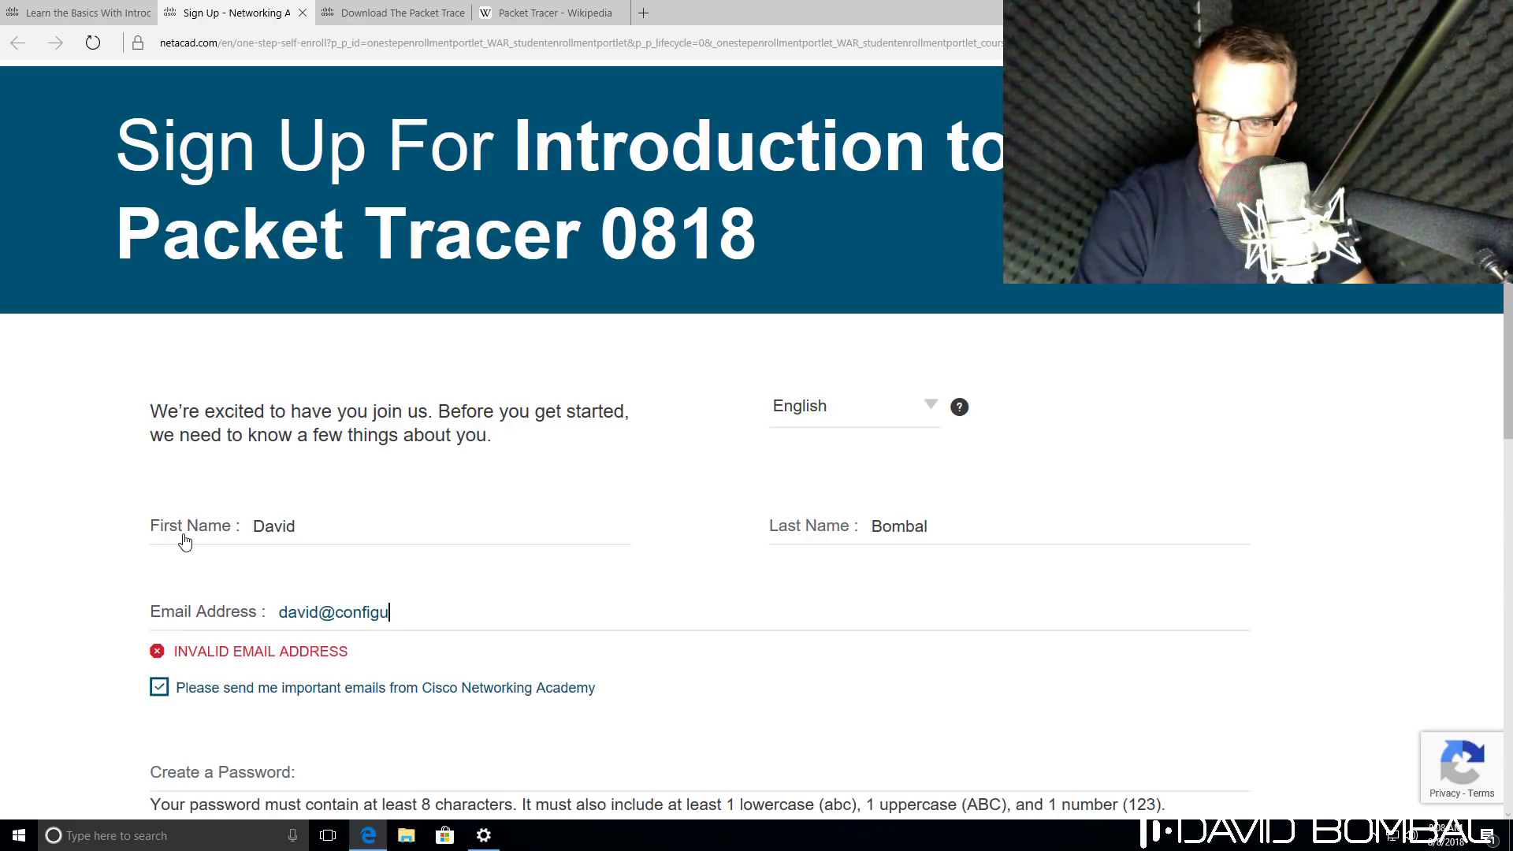
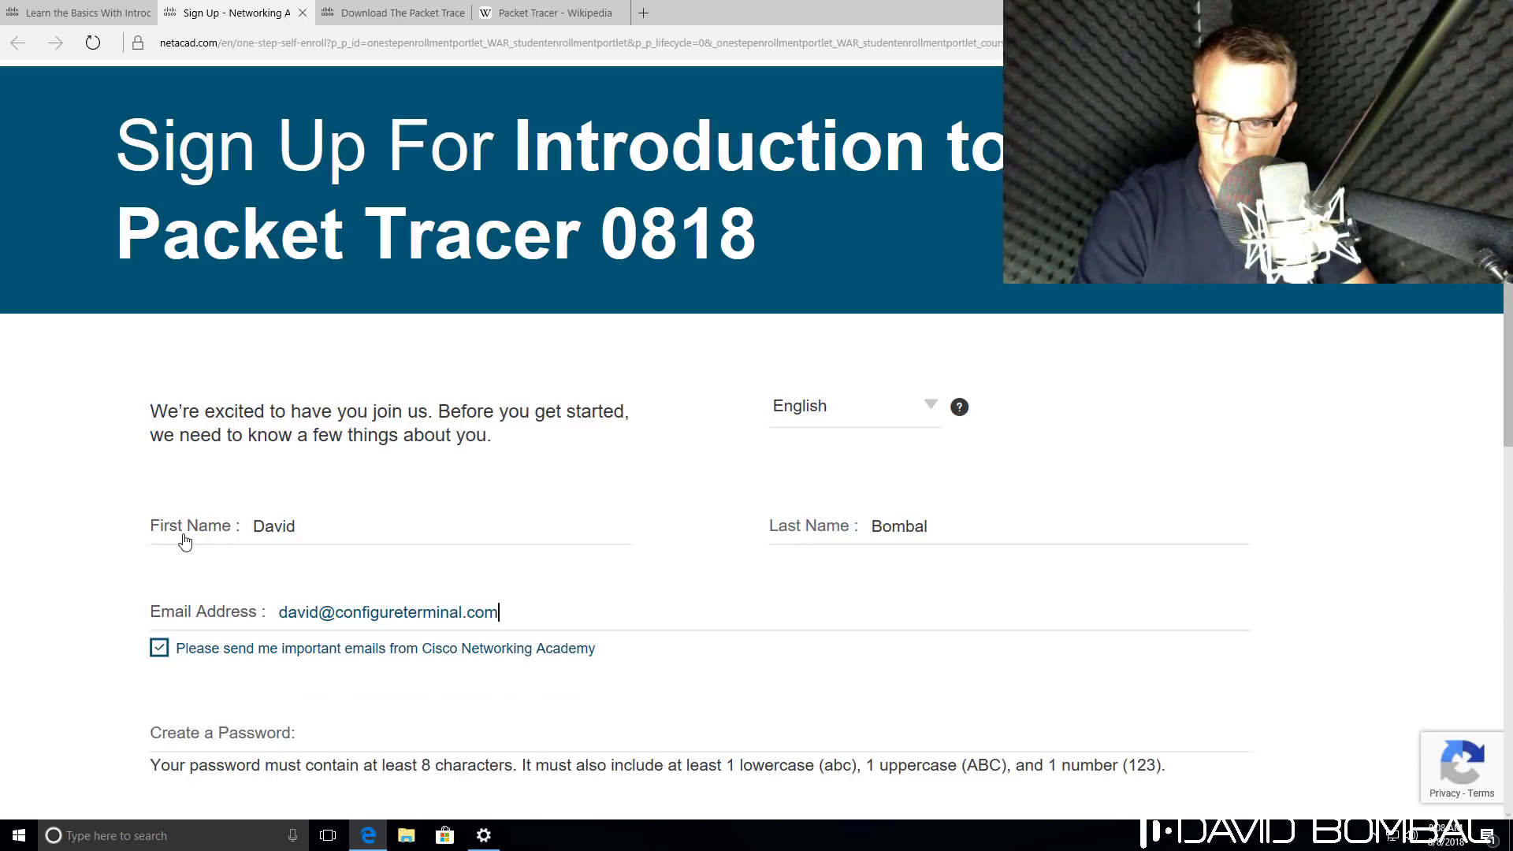
pyautogui.scroll(-3, 184, 542)
pyautogui.scroll(-3, 161, 390)
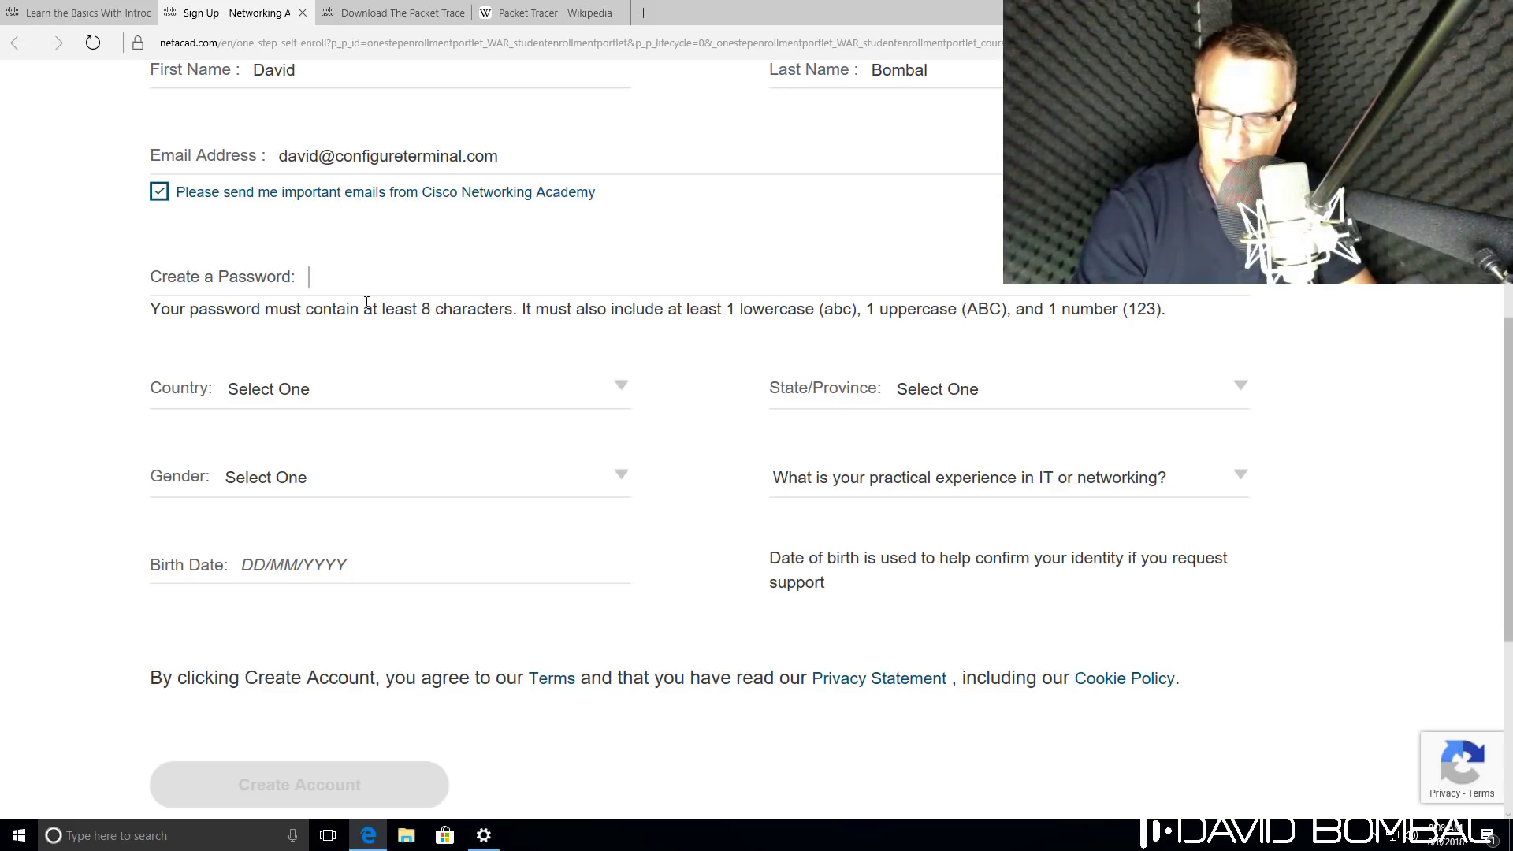
pyautogui.write('a')
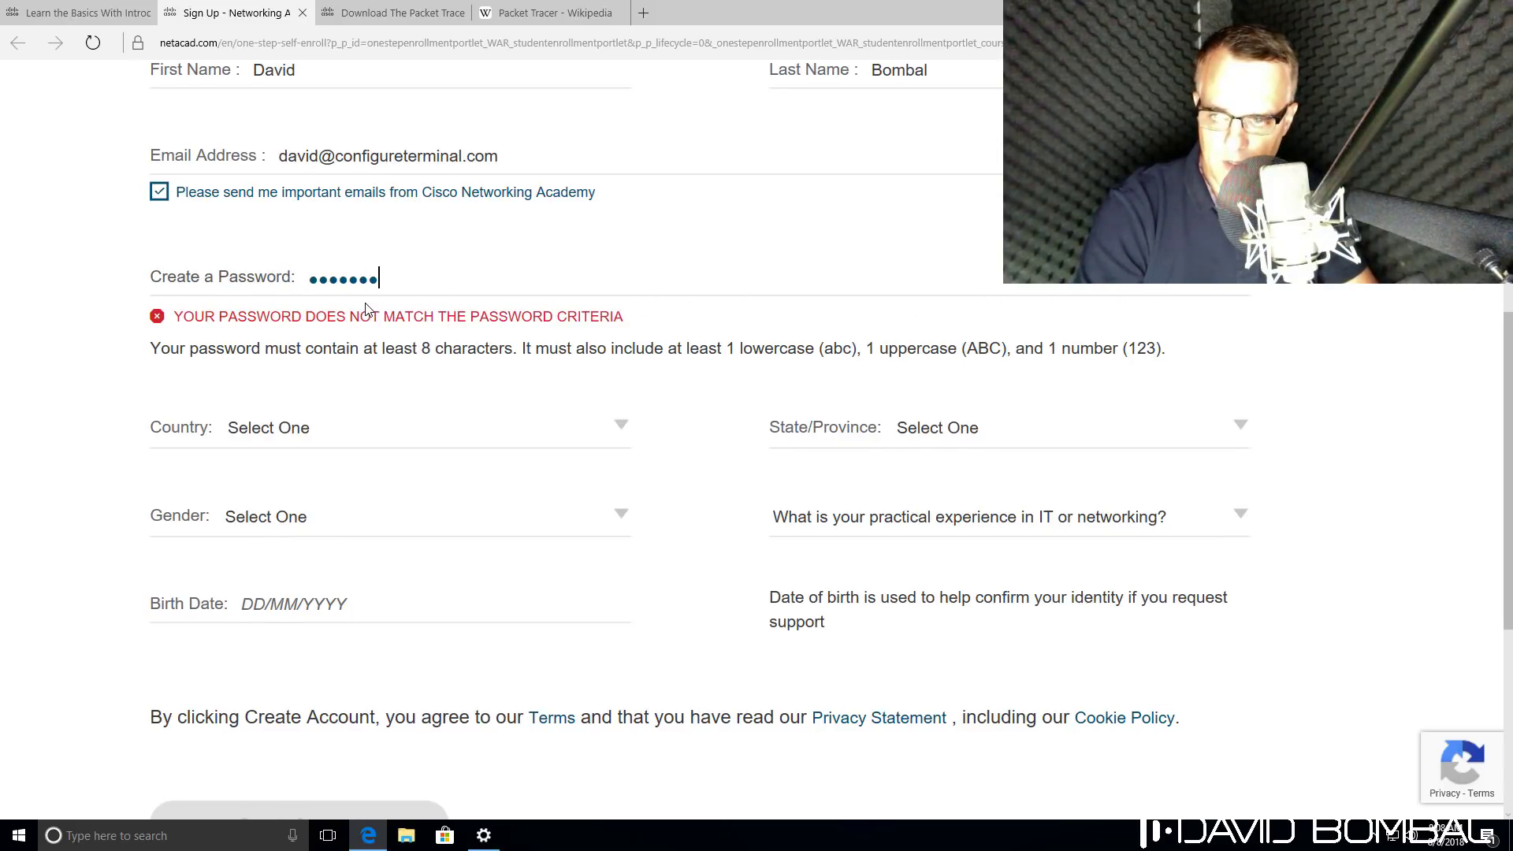
pyautogui.write('12')
# Set the country to United Kingdom and gender to Male, and enter the birth date.
pyautogui.click(389, 389)
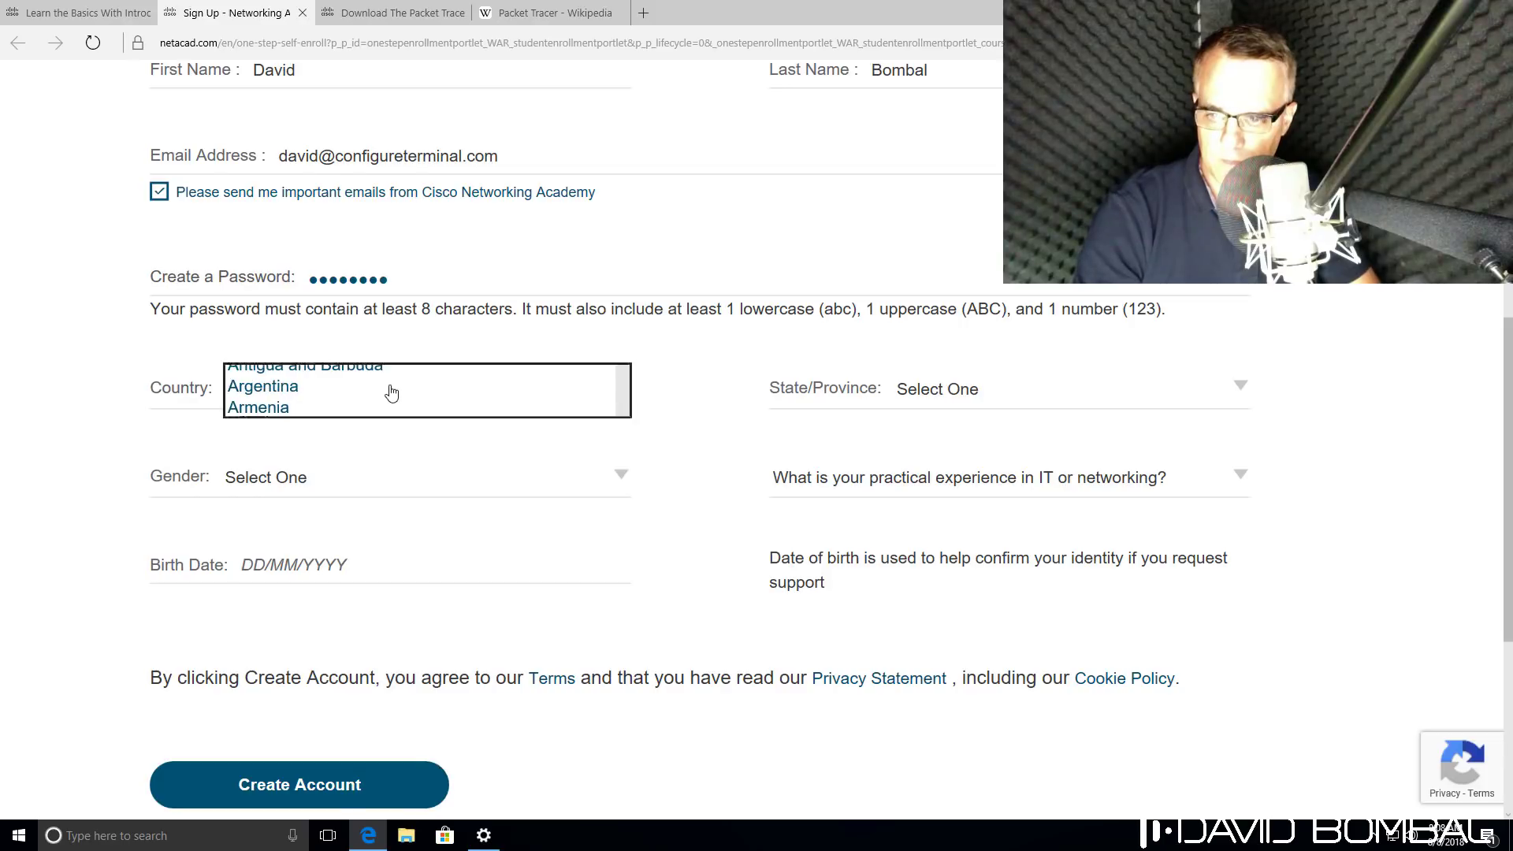
pyautogui.press('u')
pyautogui.scroll(-2, 410, 674)
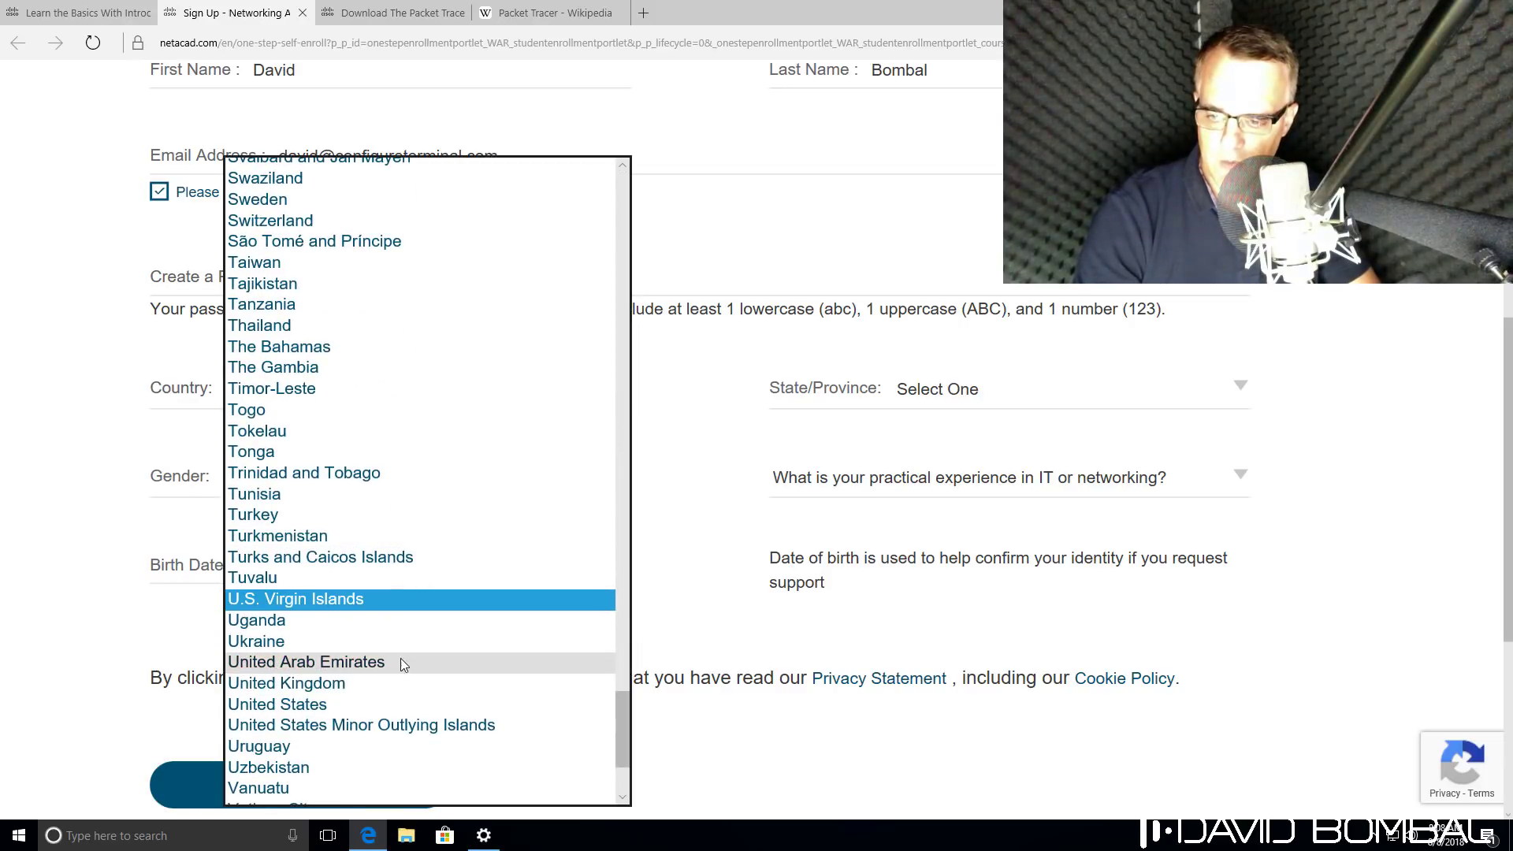
pyautogui.click(383, 682)
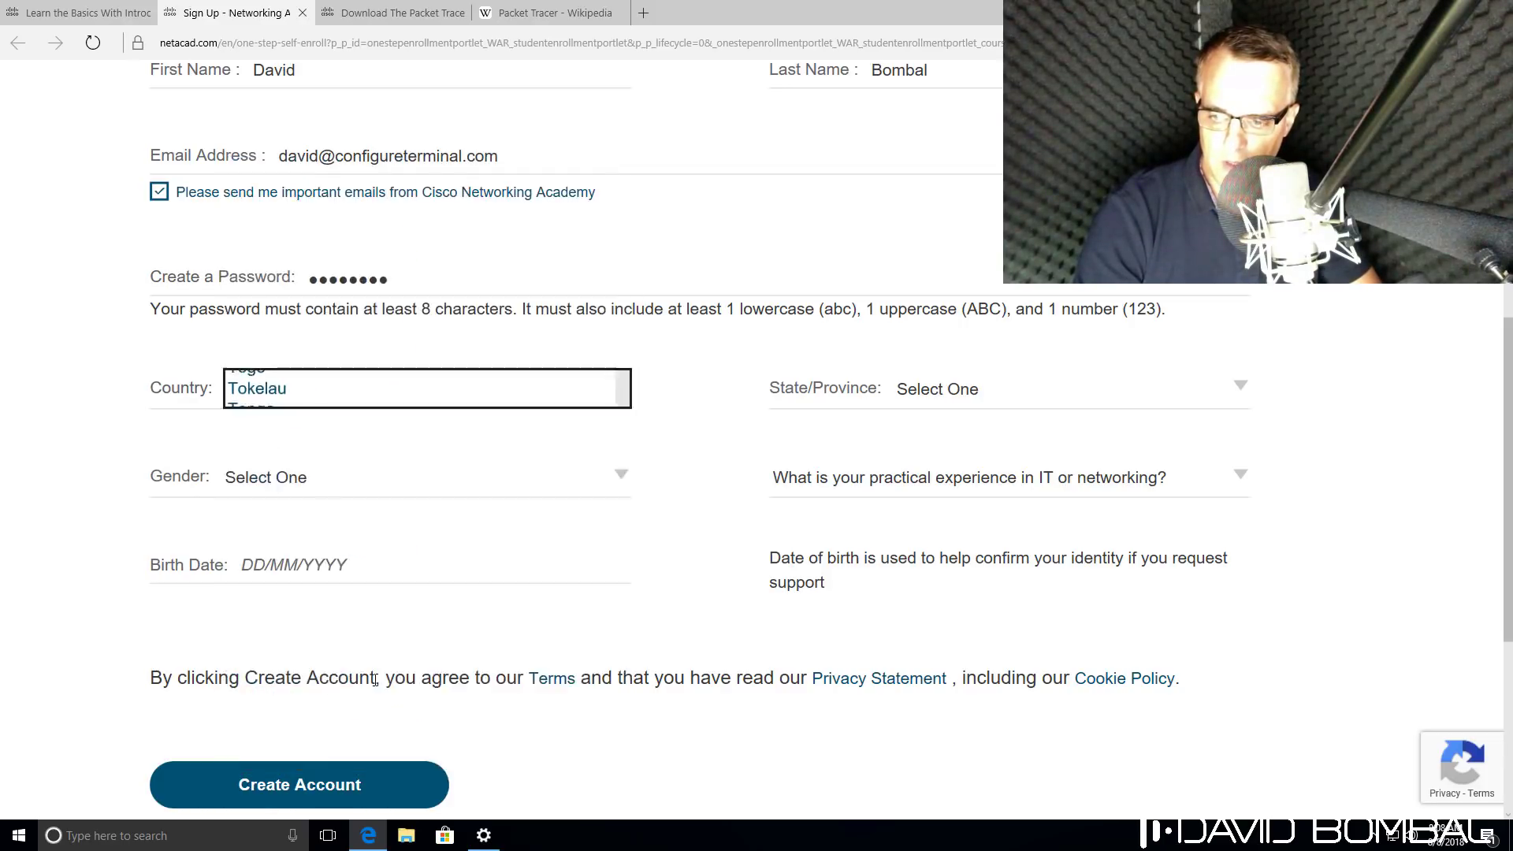
pyautogui.click(371, 473)
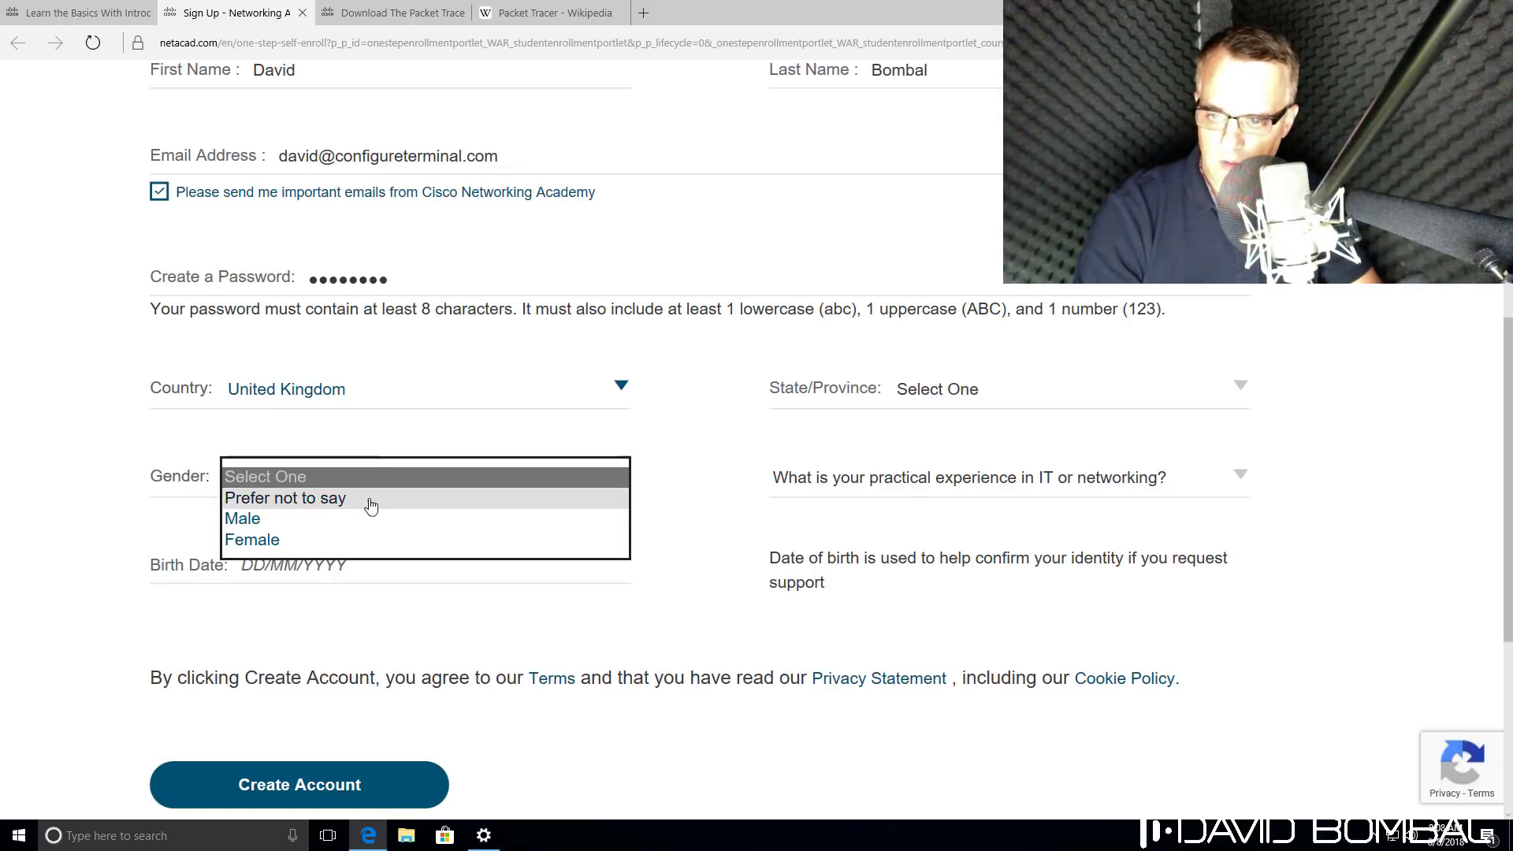
pyautogui.click(355, 529)
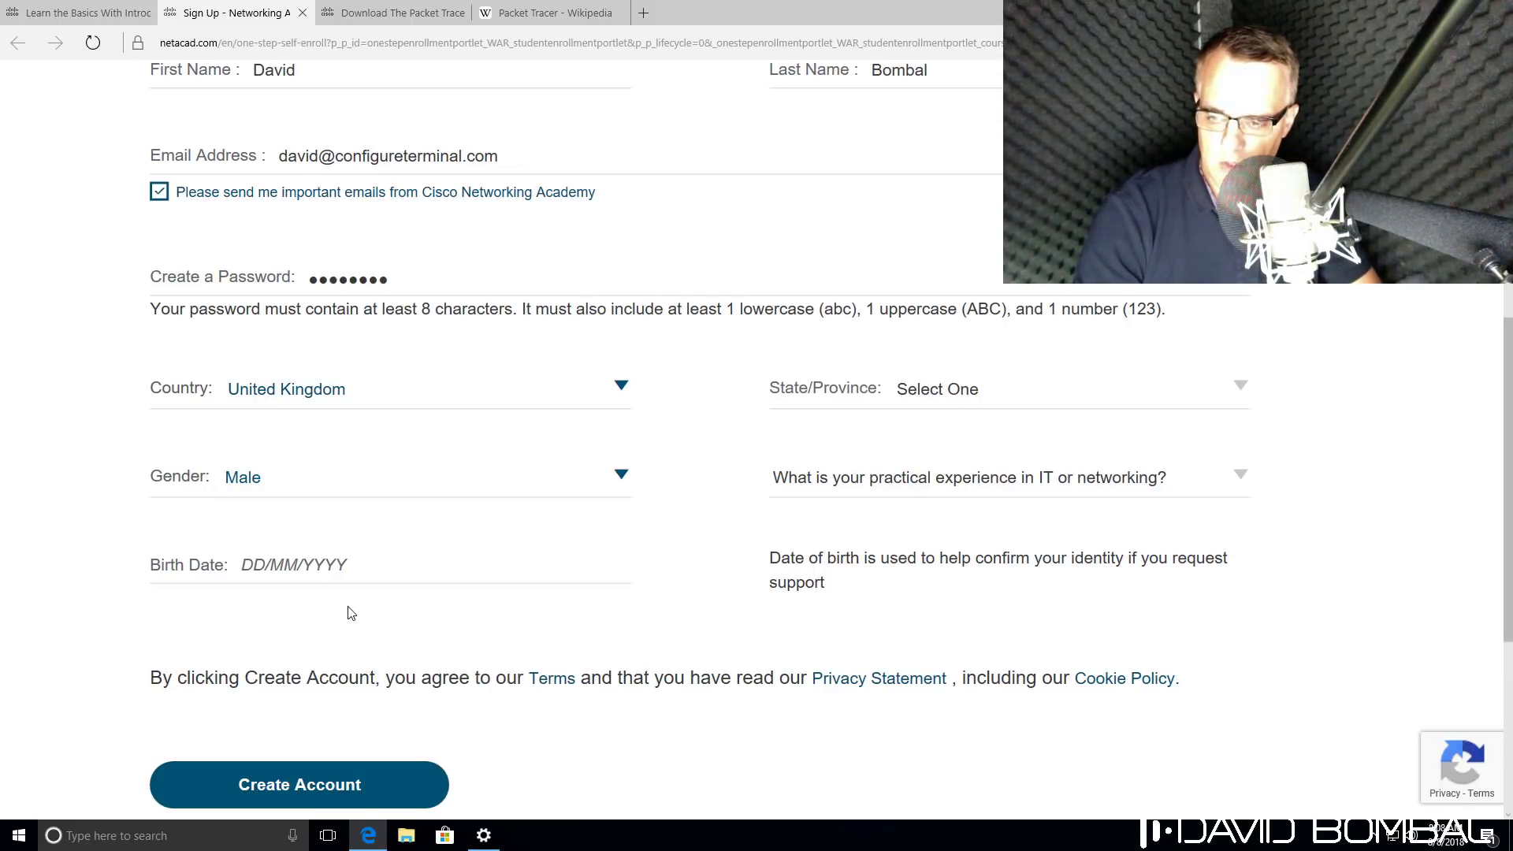
pyautogui.click(252, 562)
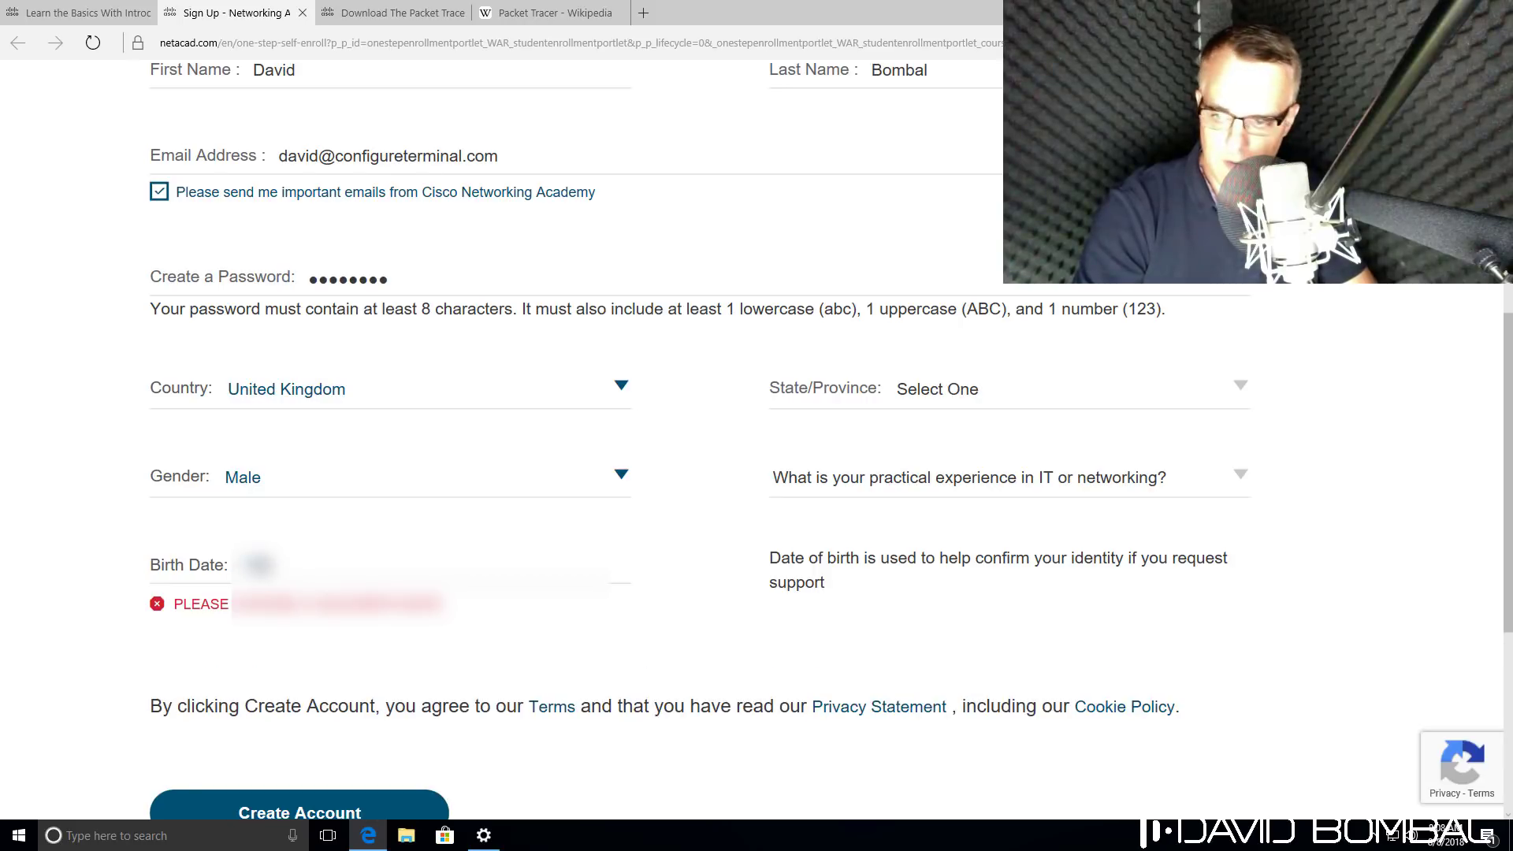
pyautogui.write('01/01/1970')
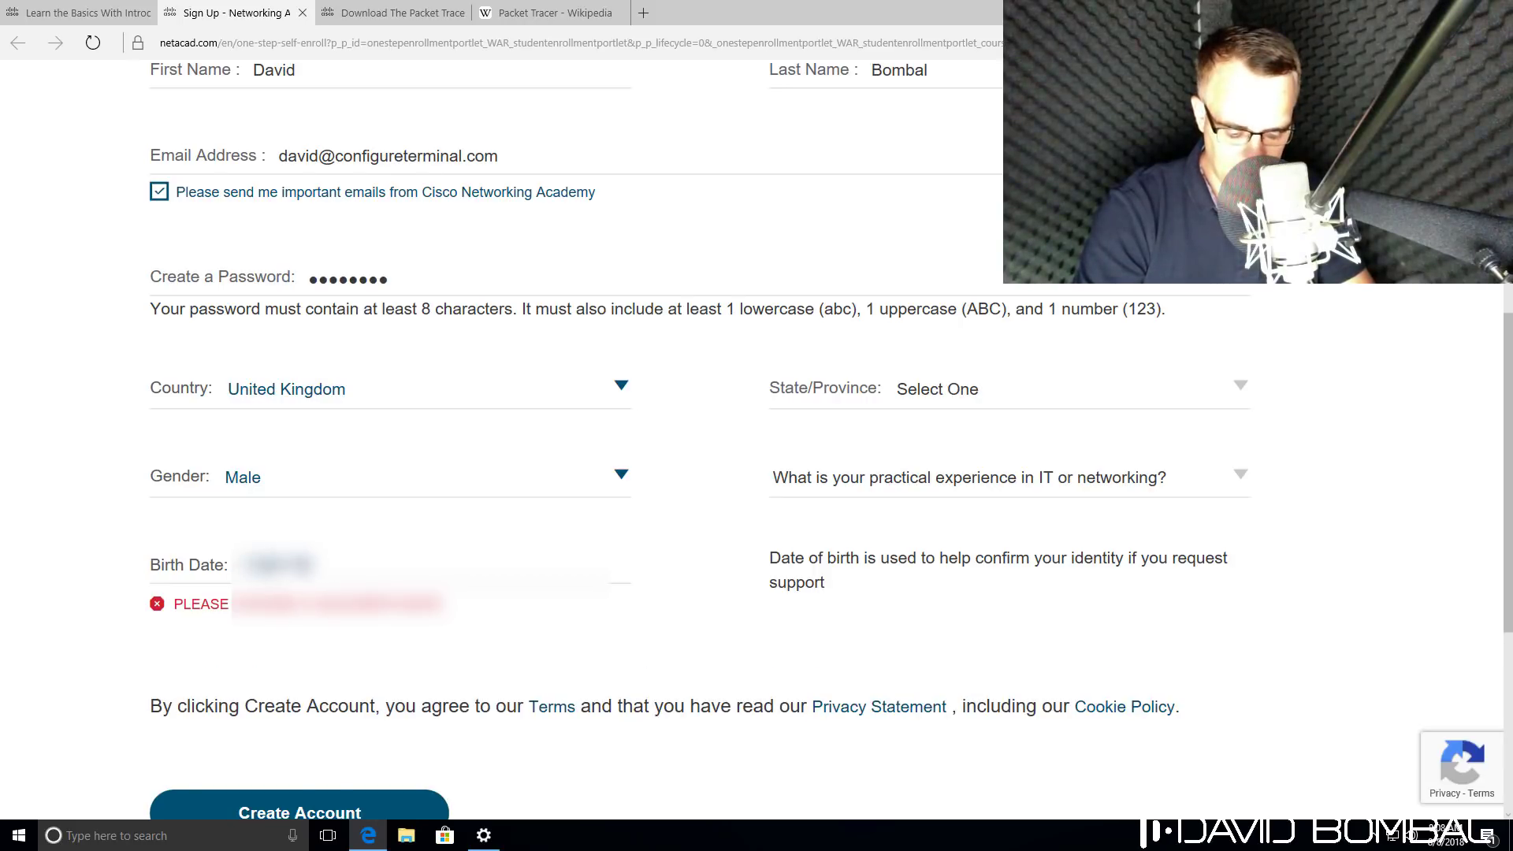
# Set the region to England and work experience to More than 5 years.
pyautogui.click(1076, 390)
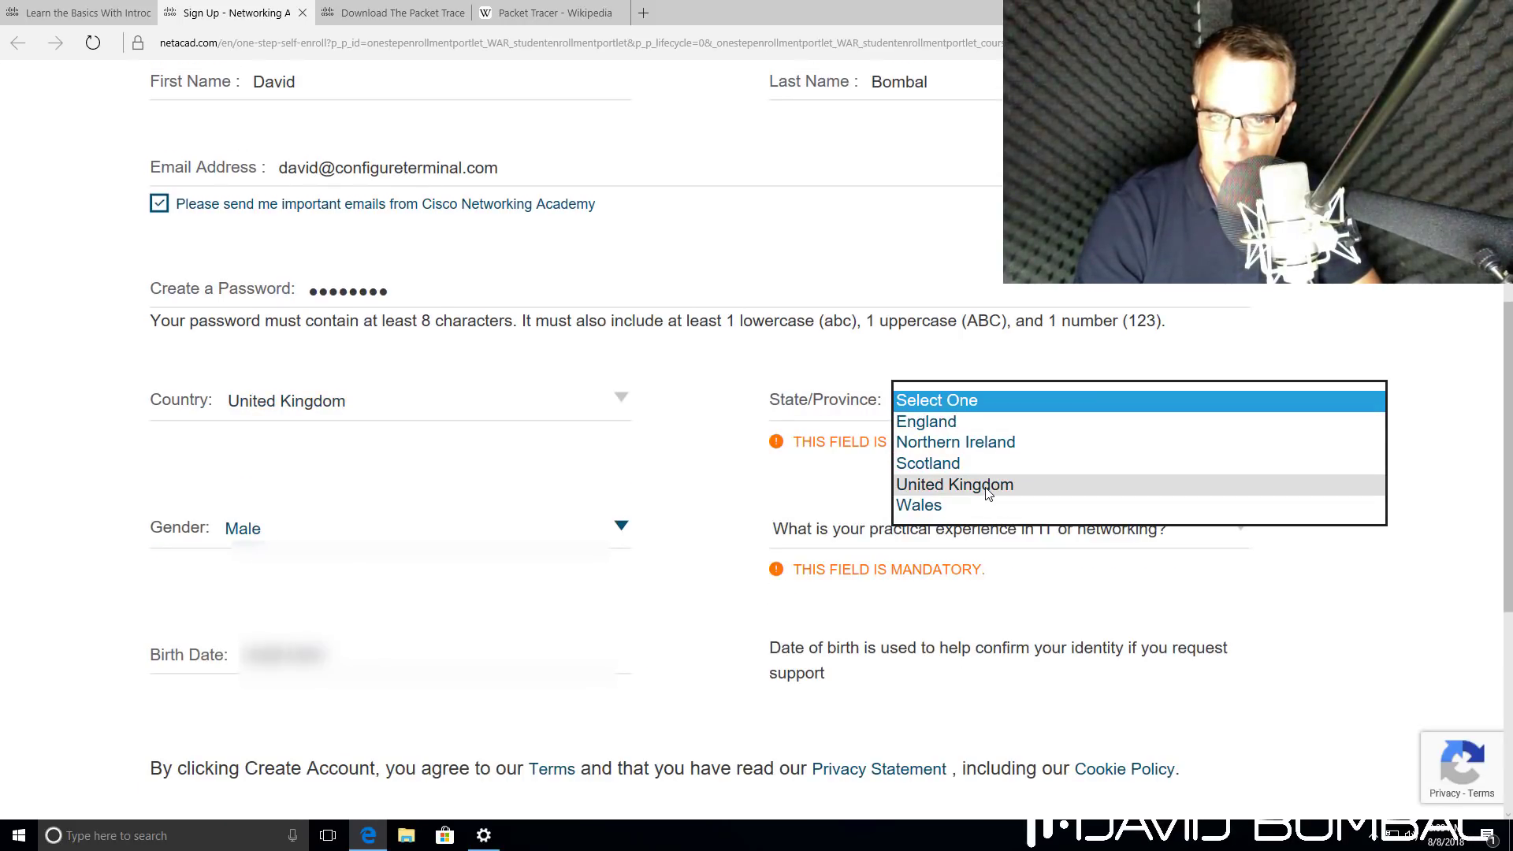
pyautogui.click(957, 422)
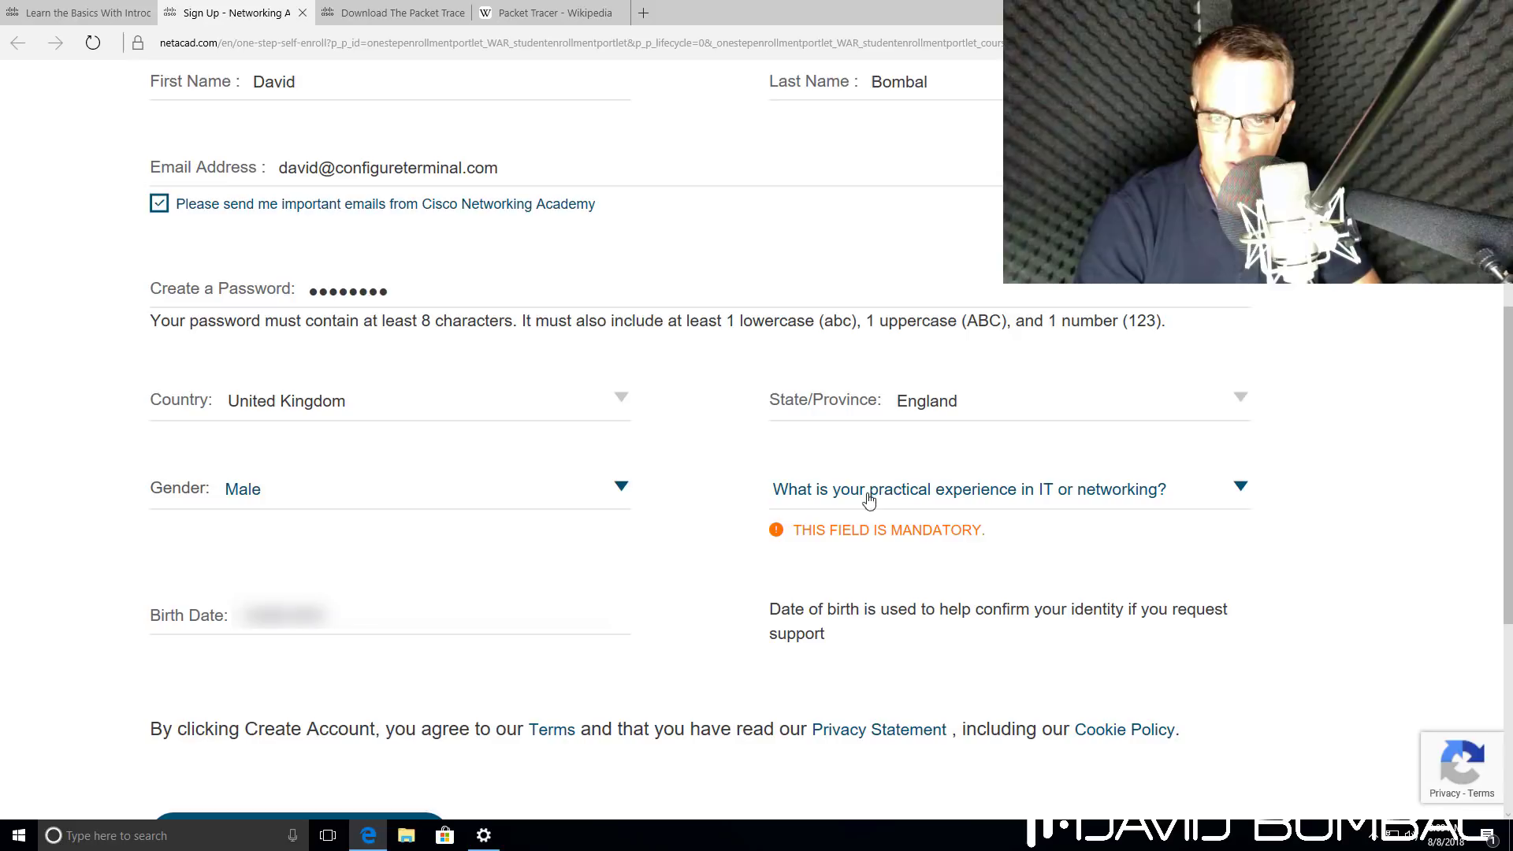
pyautogui.click(988, 485)
pyautogui.click(903, 599)
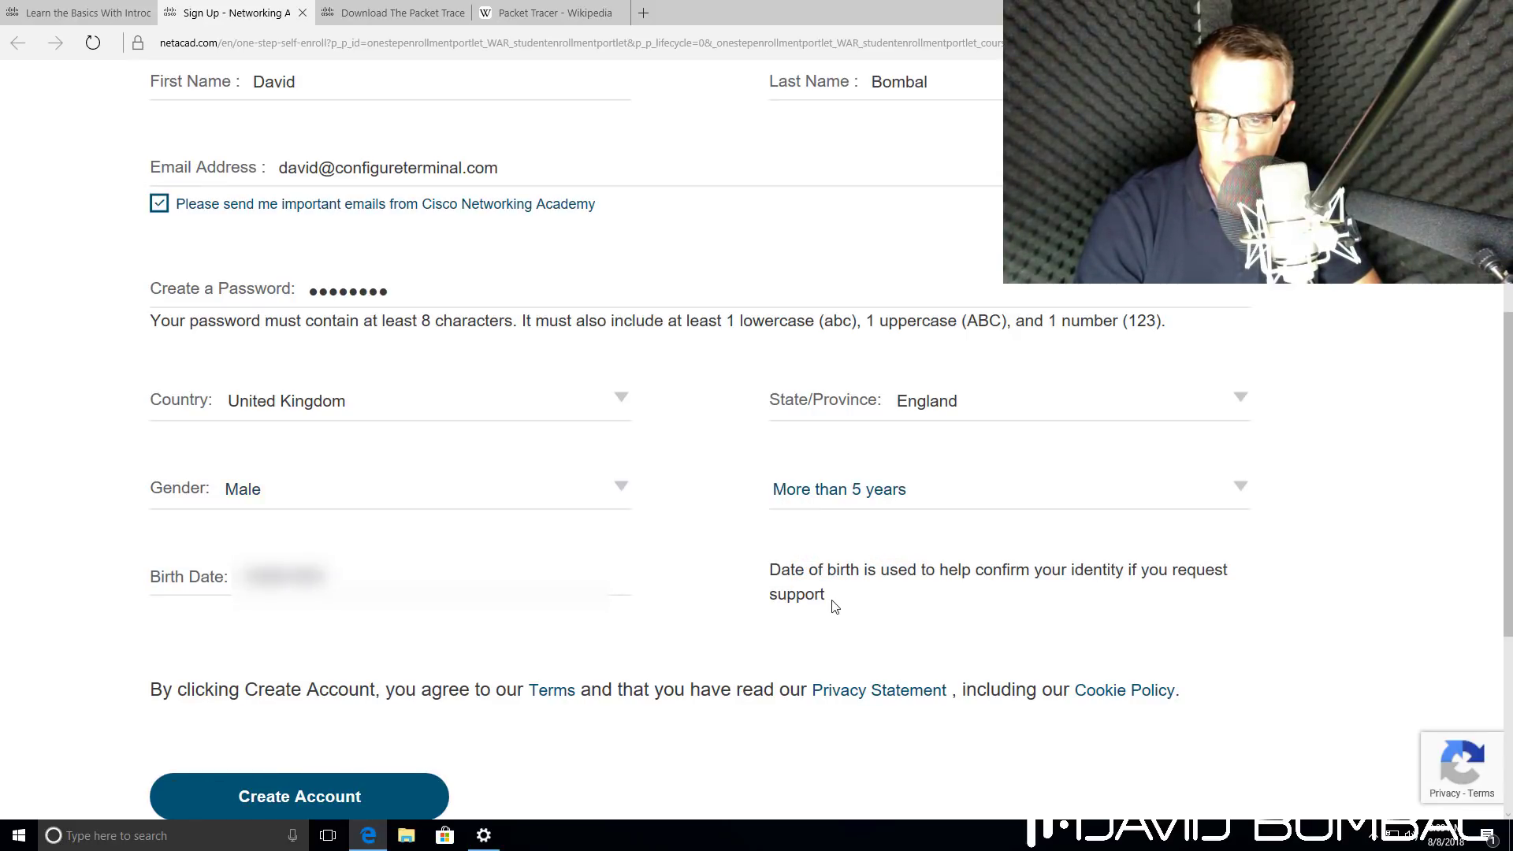
pyautogui.scroll(-2, 836, 607)
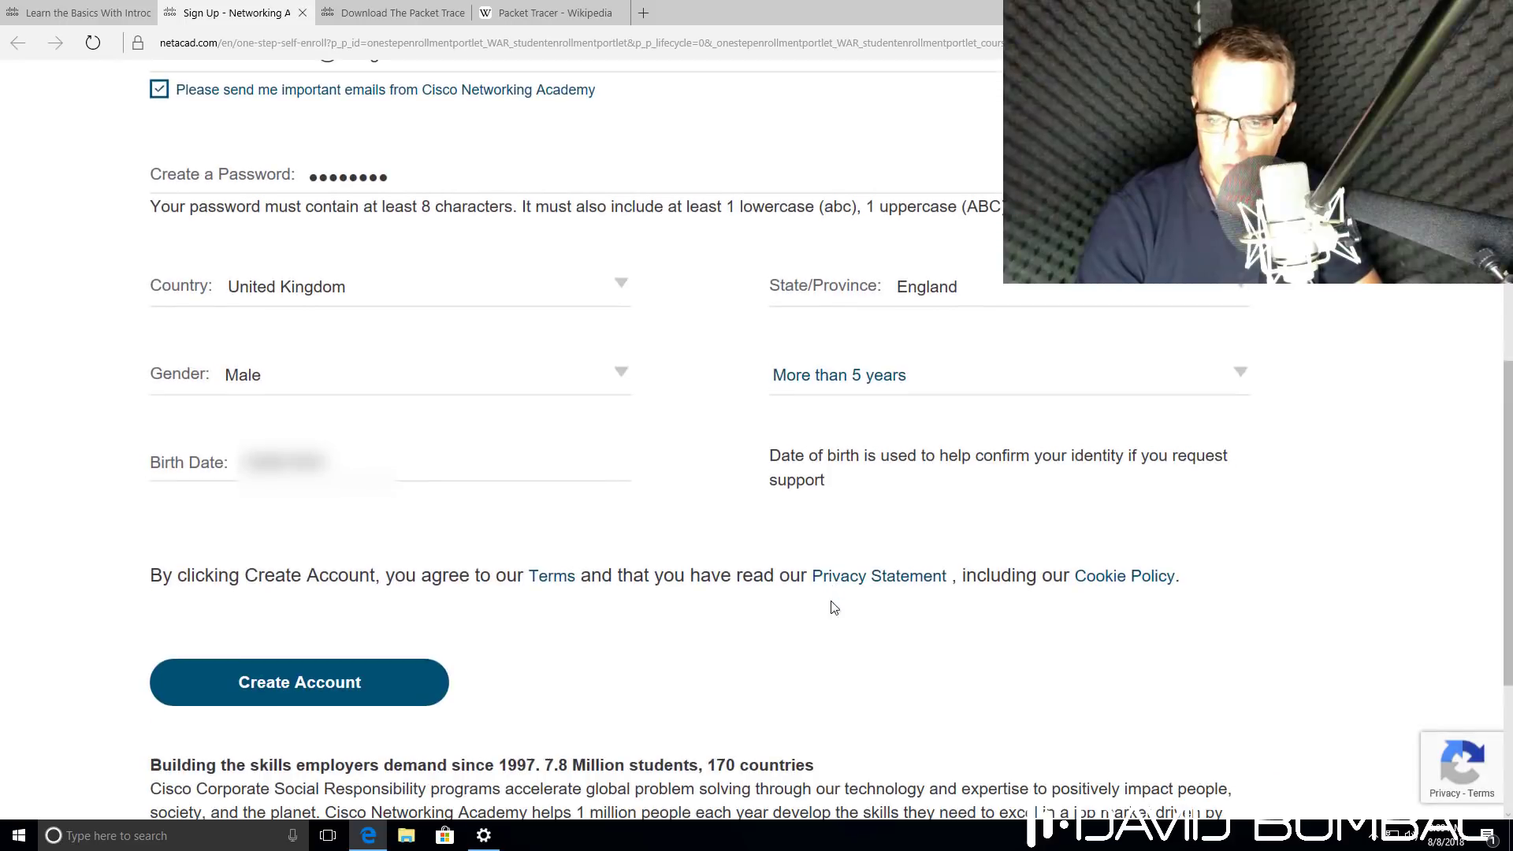
# Submit the form, mark the four store-front images in the reCAPTCHA, and verify.
pyautogui.click(239, 695)
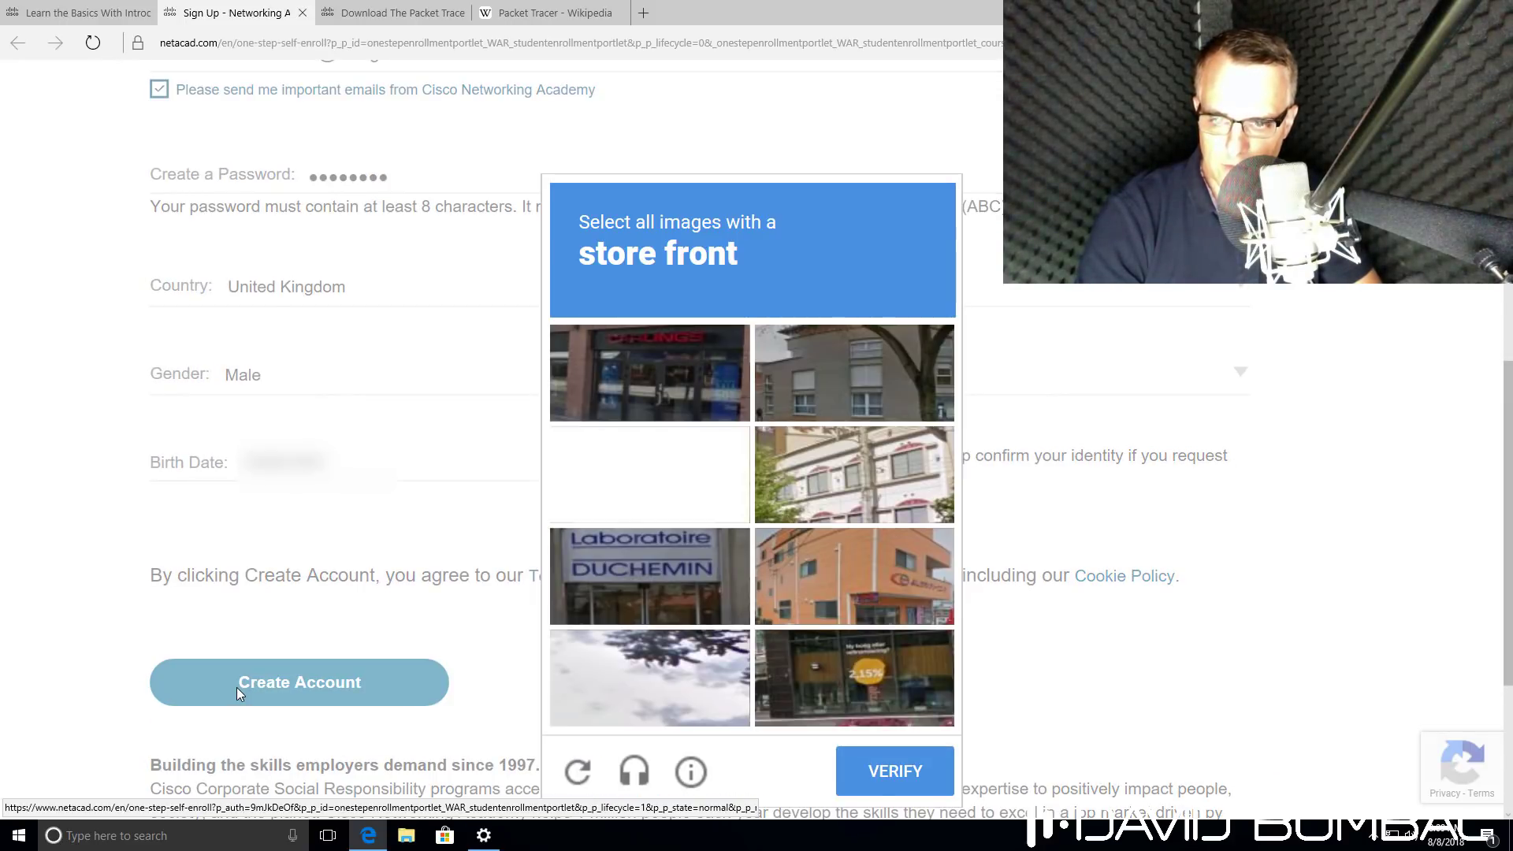
pyautogui.click(664, 566)
pyautogui.click(650, 372)
pyautogui.click(899, 693)
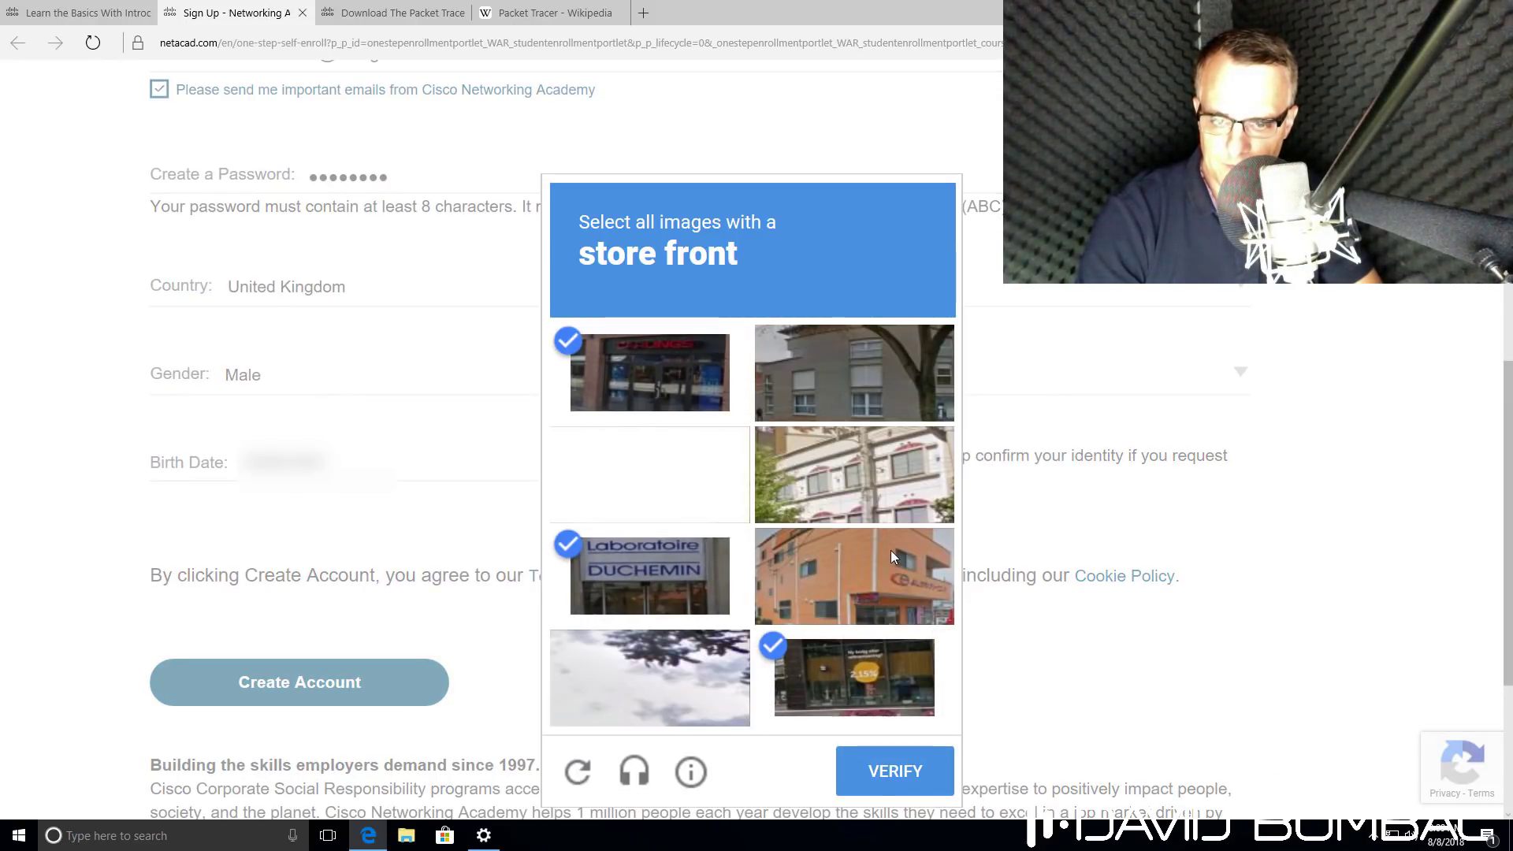
pyautogui.click(890, 552)
pyautogui.click(882, 761)
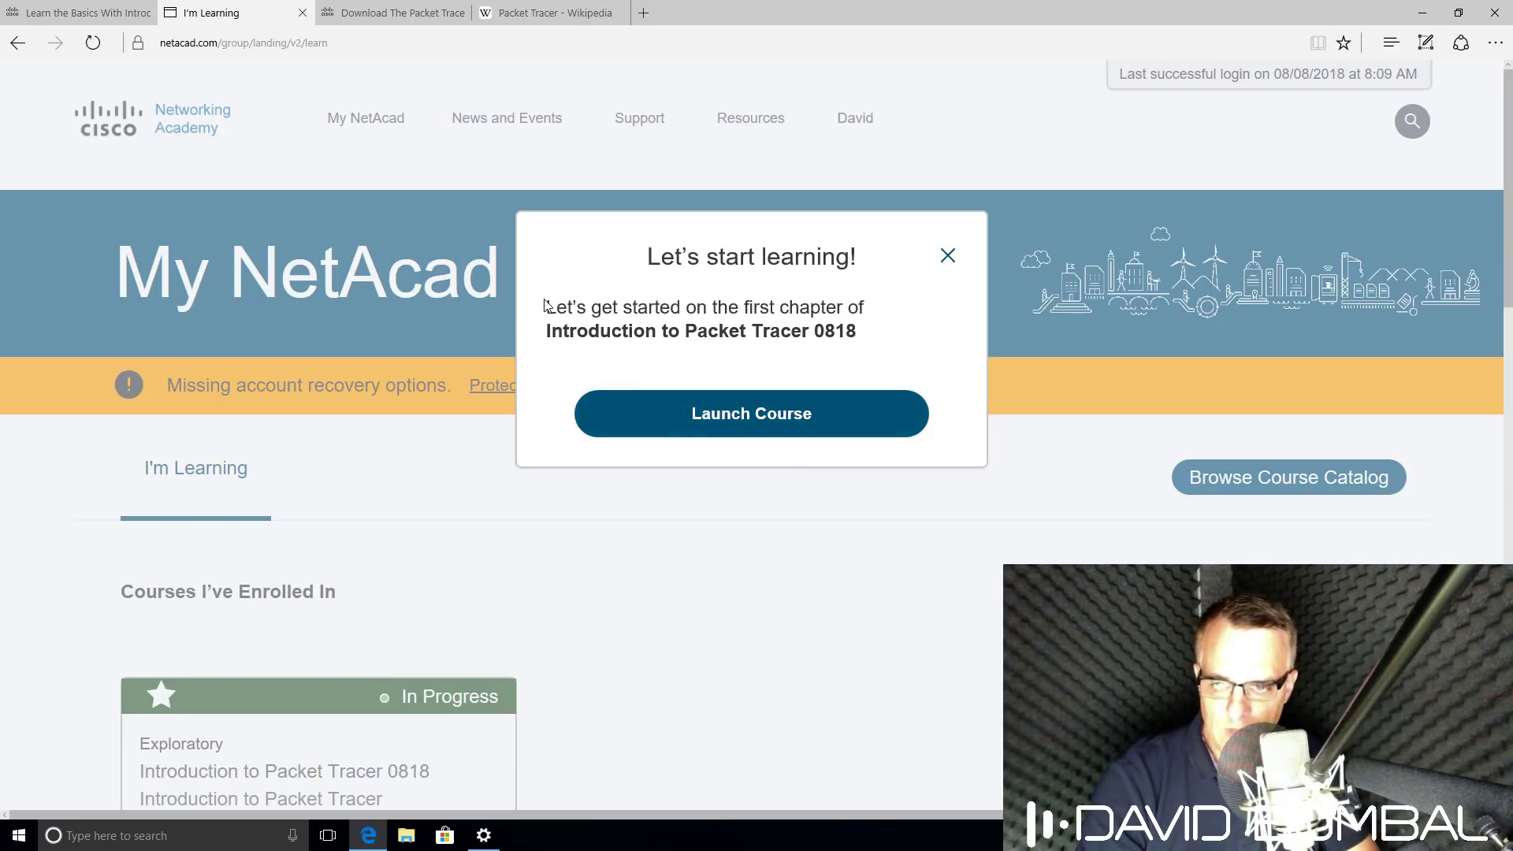
# Dismiss the welcome prompt and launch Introduction to Packet Tracer 0818 in a new tab.
pyautogui.click(950, 260)
pyautogui.scroll(-5, 756, 375)
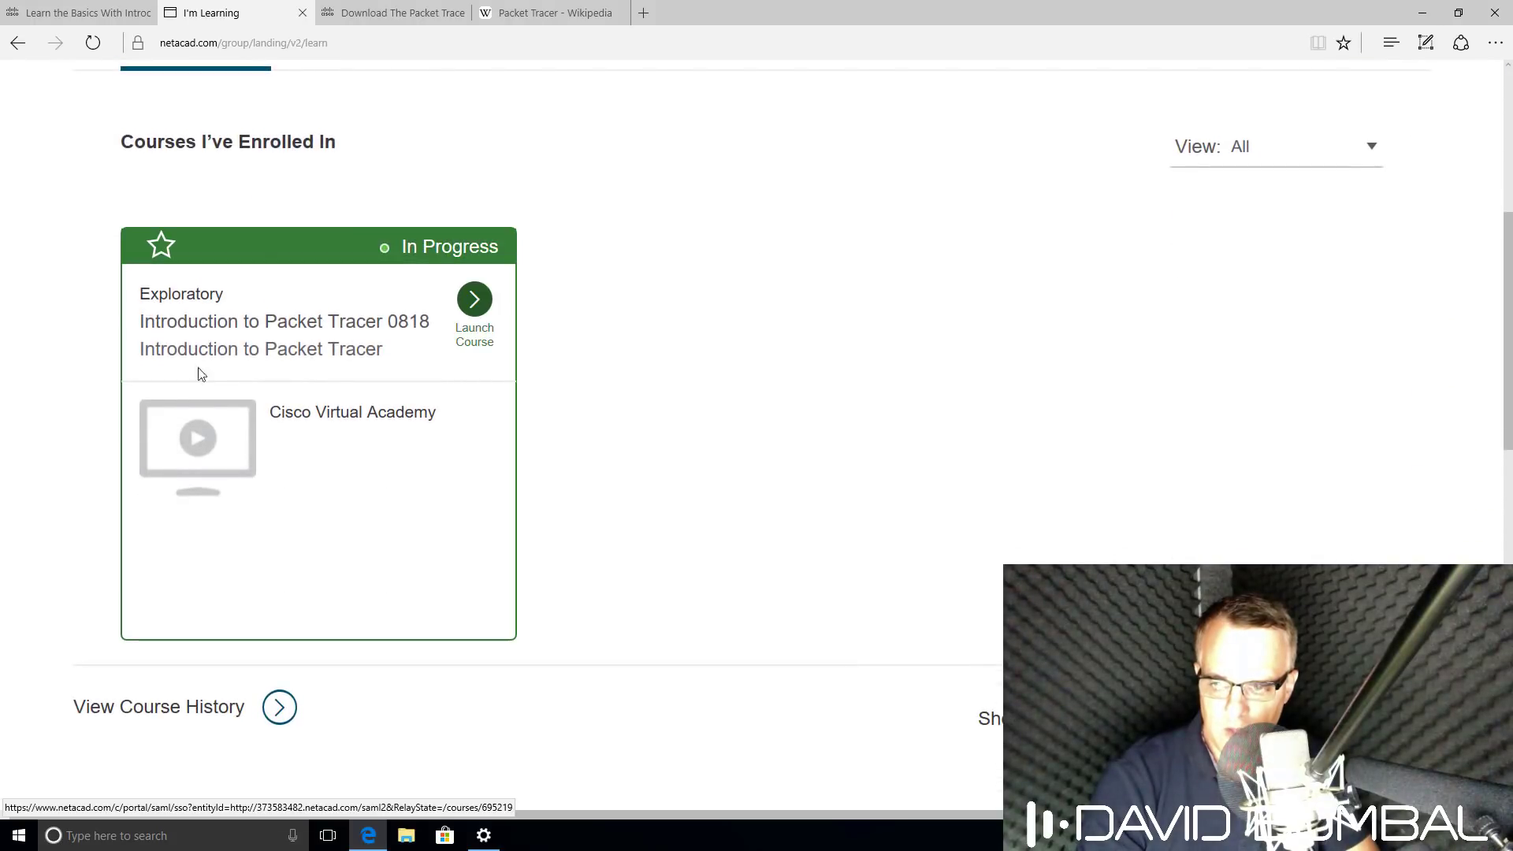
pyautogui.scroll(1, 285, 371)
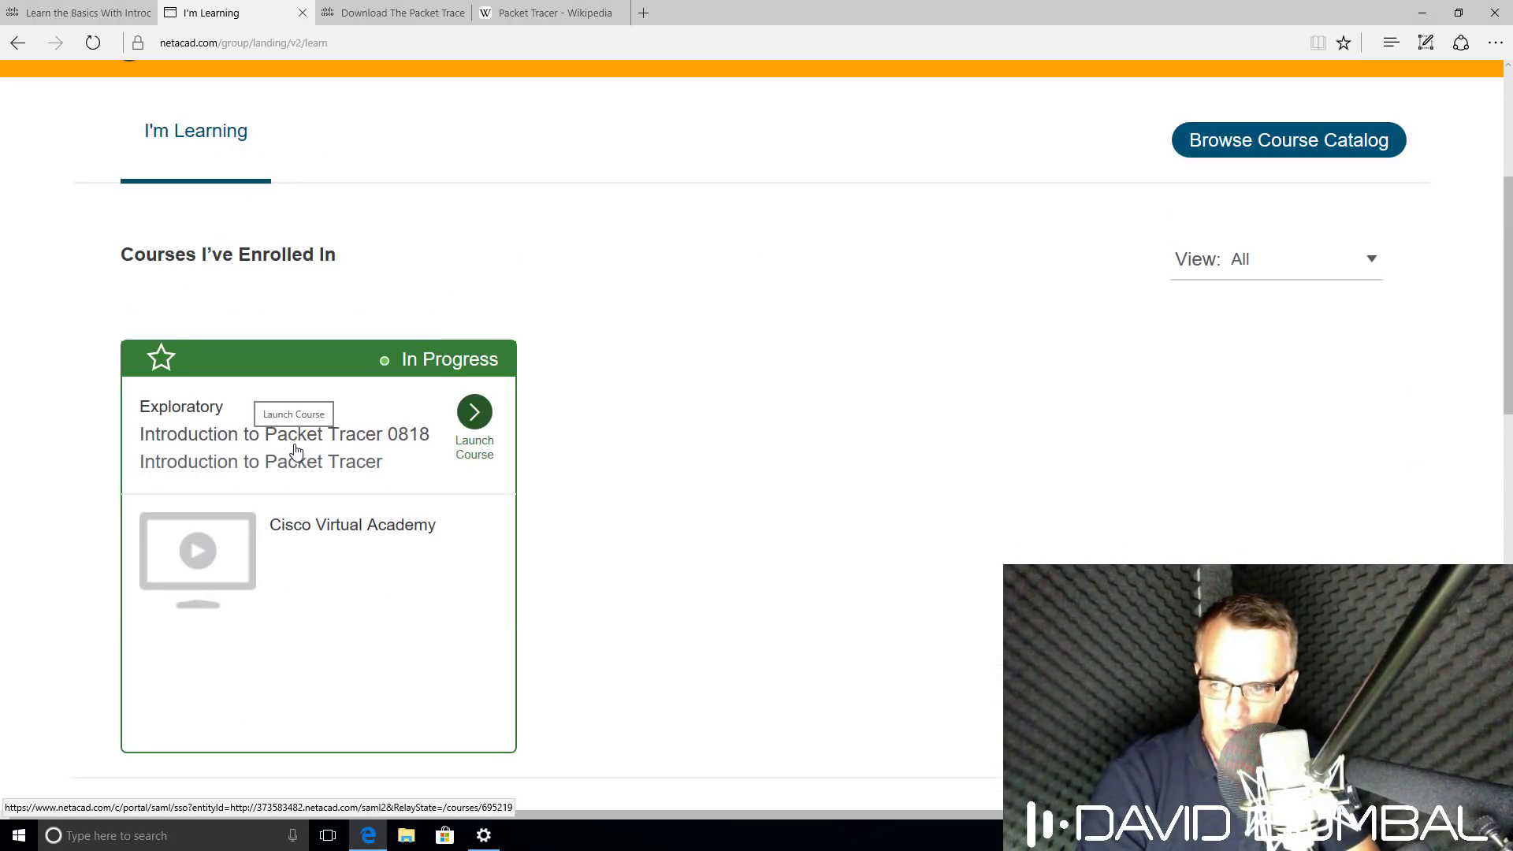
pyautogui.click(296, 450)
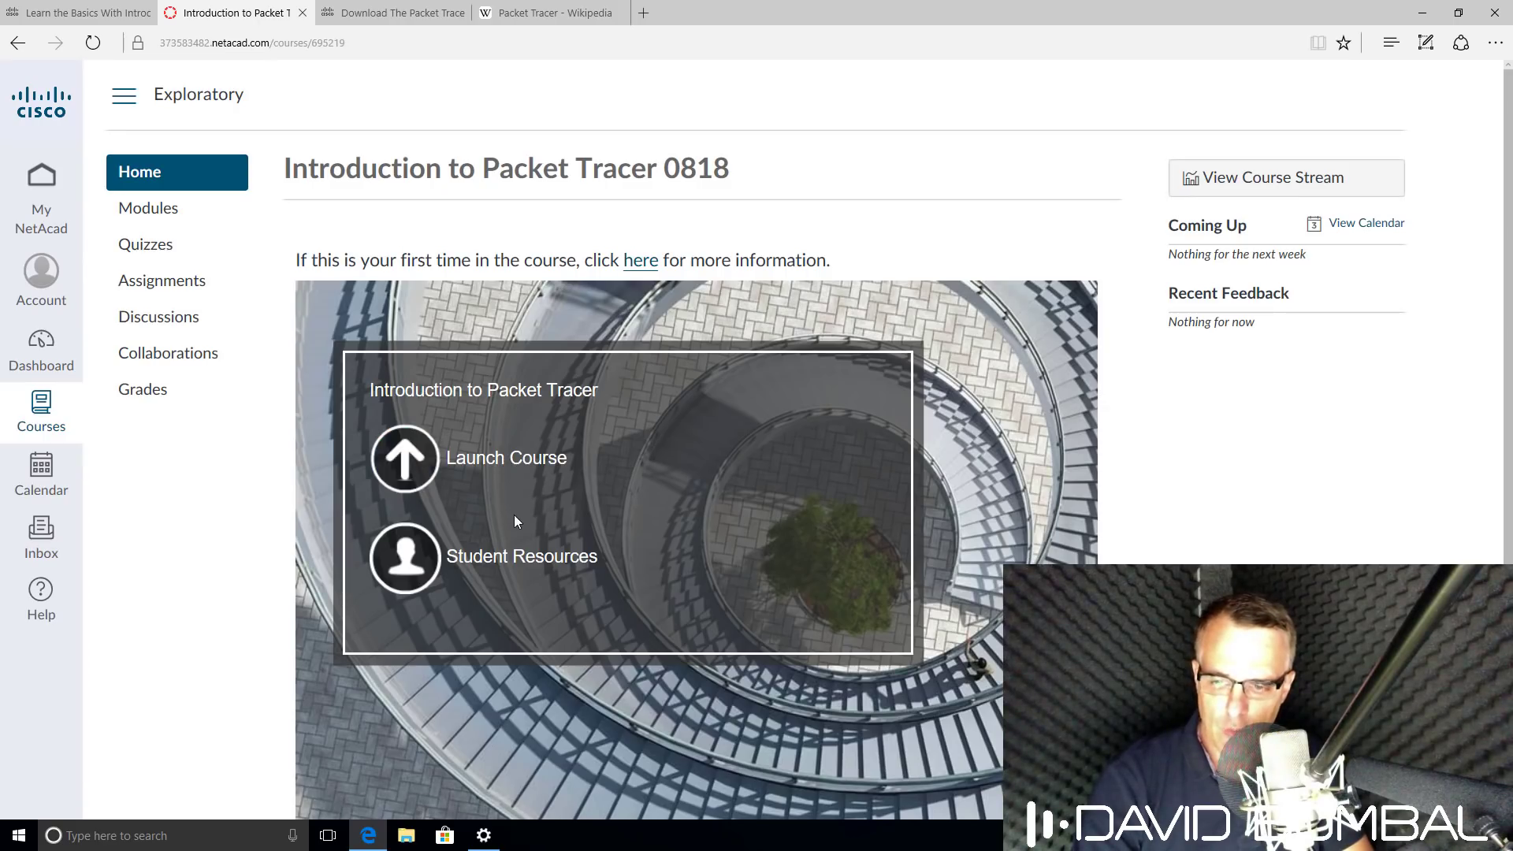
pyautogui.rightClick(500, 459)
pyautogui.click(566, 487)
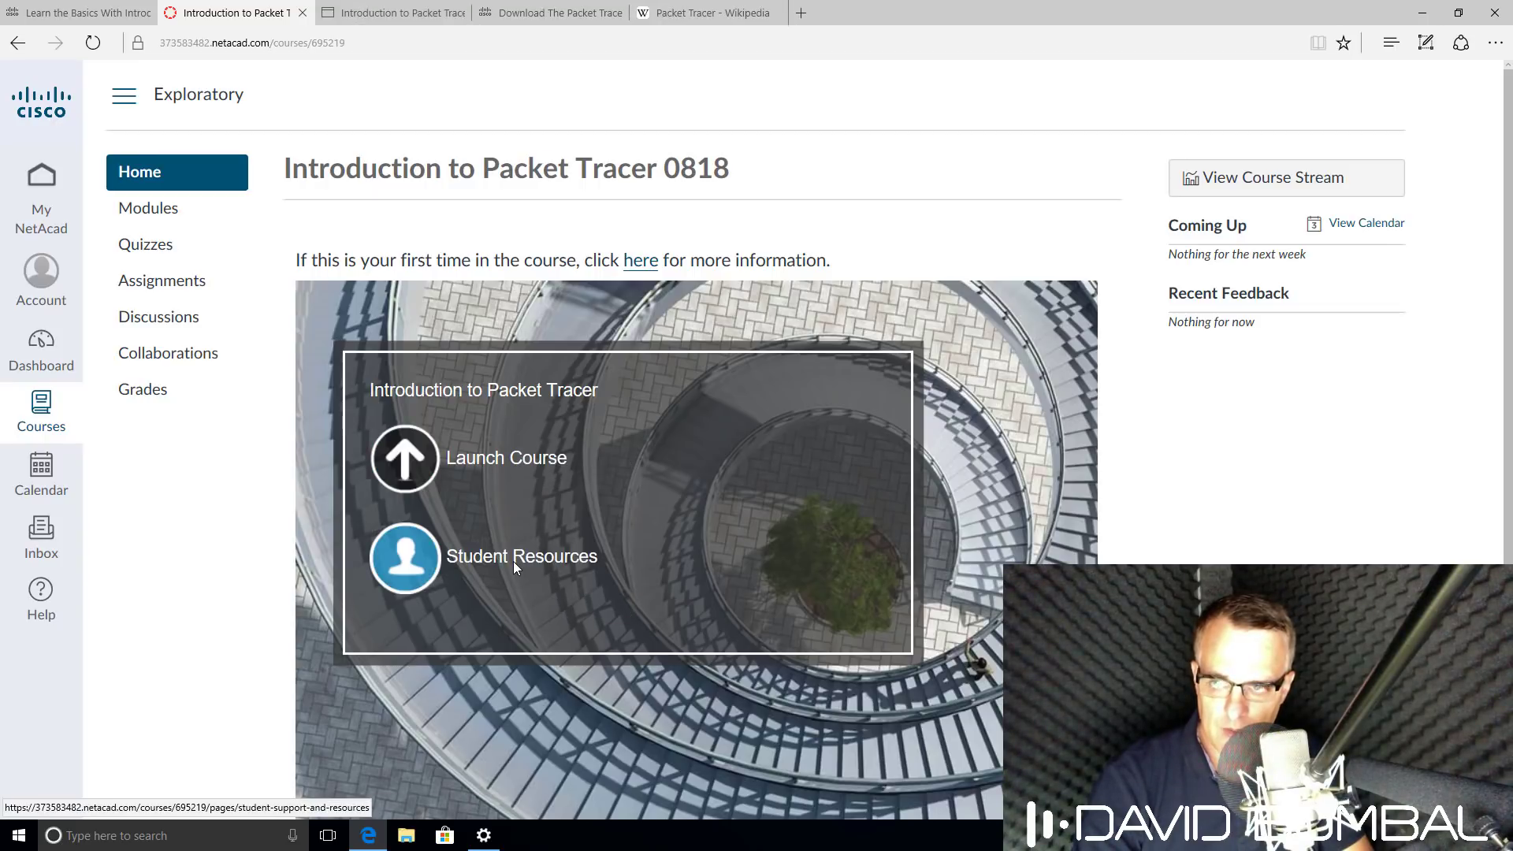
# Go to the student resources and follow the Download Packet Tracer link.
pyautogui.click(423, 564)
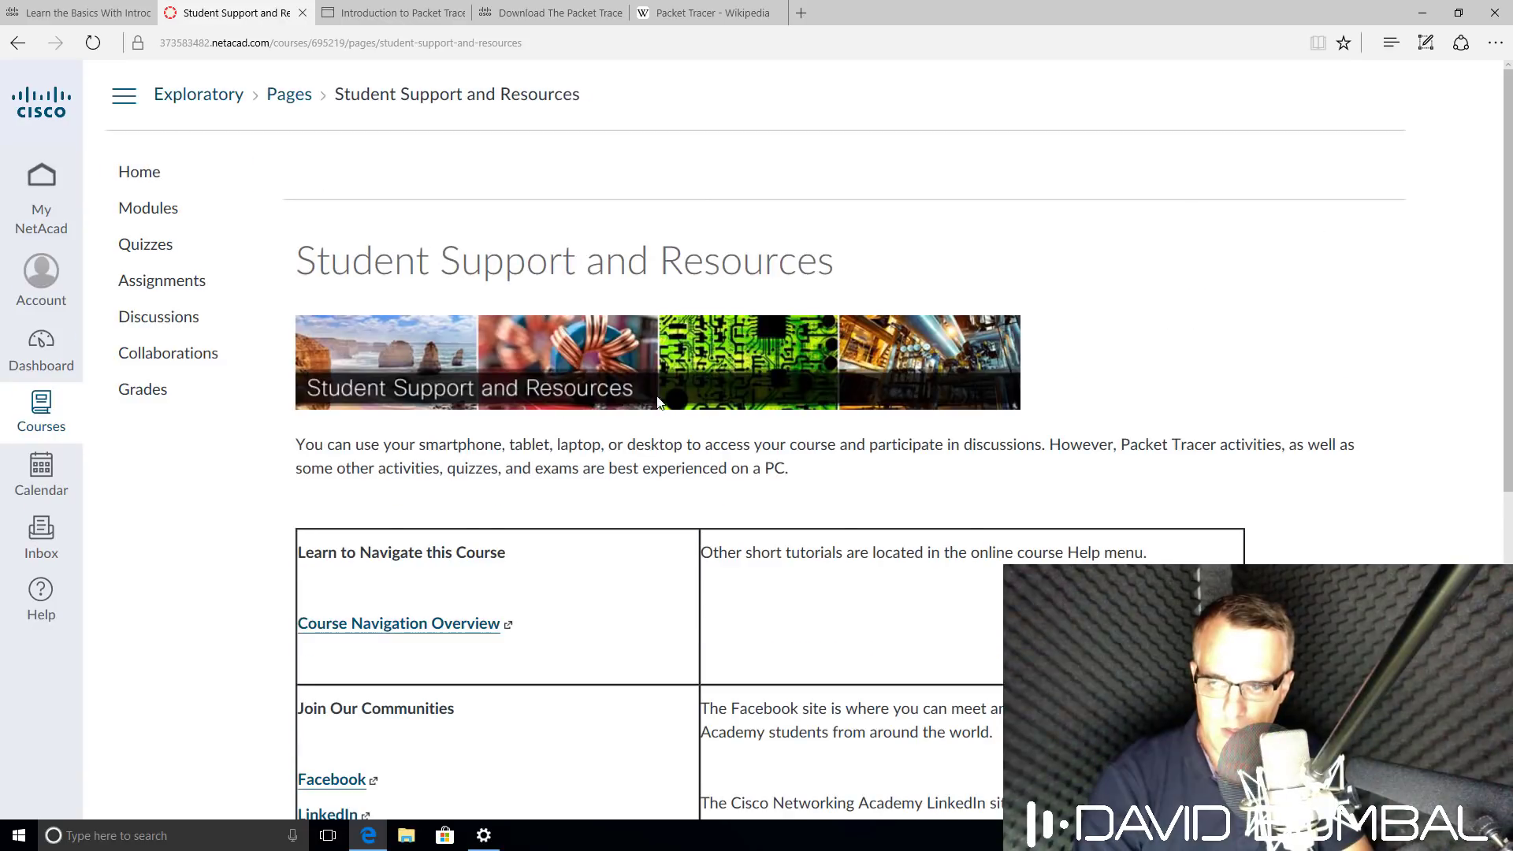
pyautogui.scroll(-3, 660, 403)
pyautogui.scroll(-3, 660, 402)
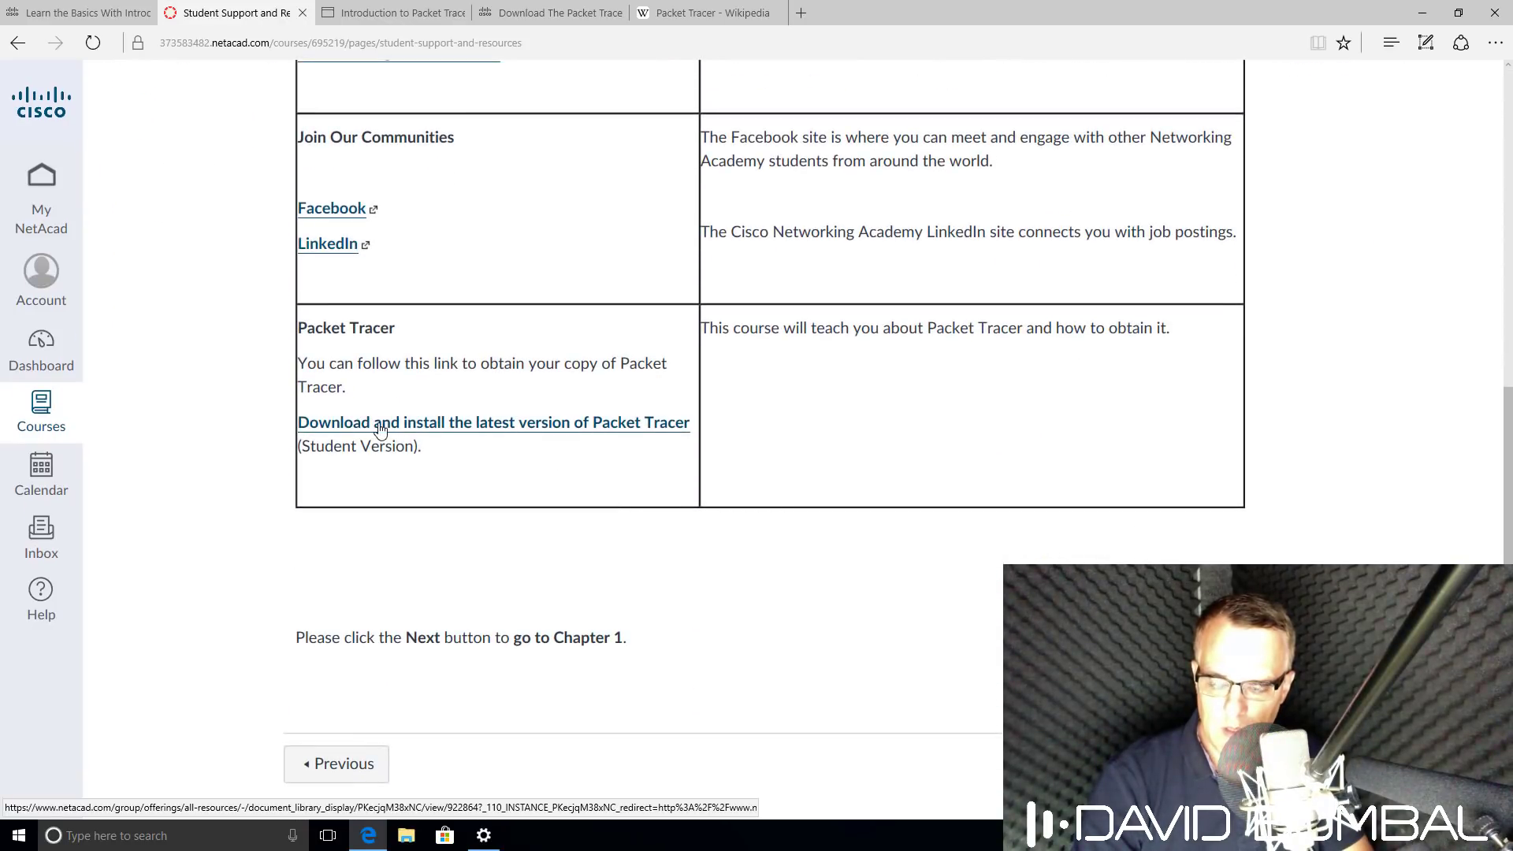
pyautogui.click(504, 425)
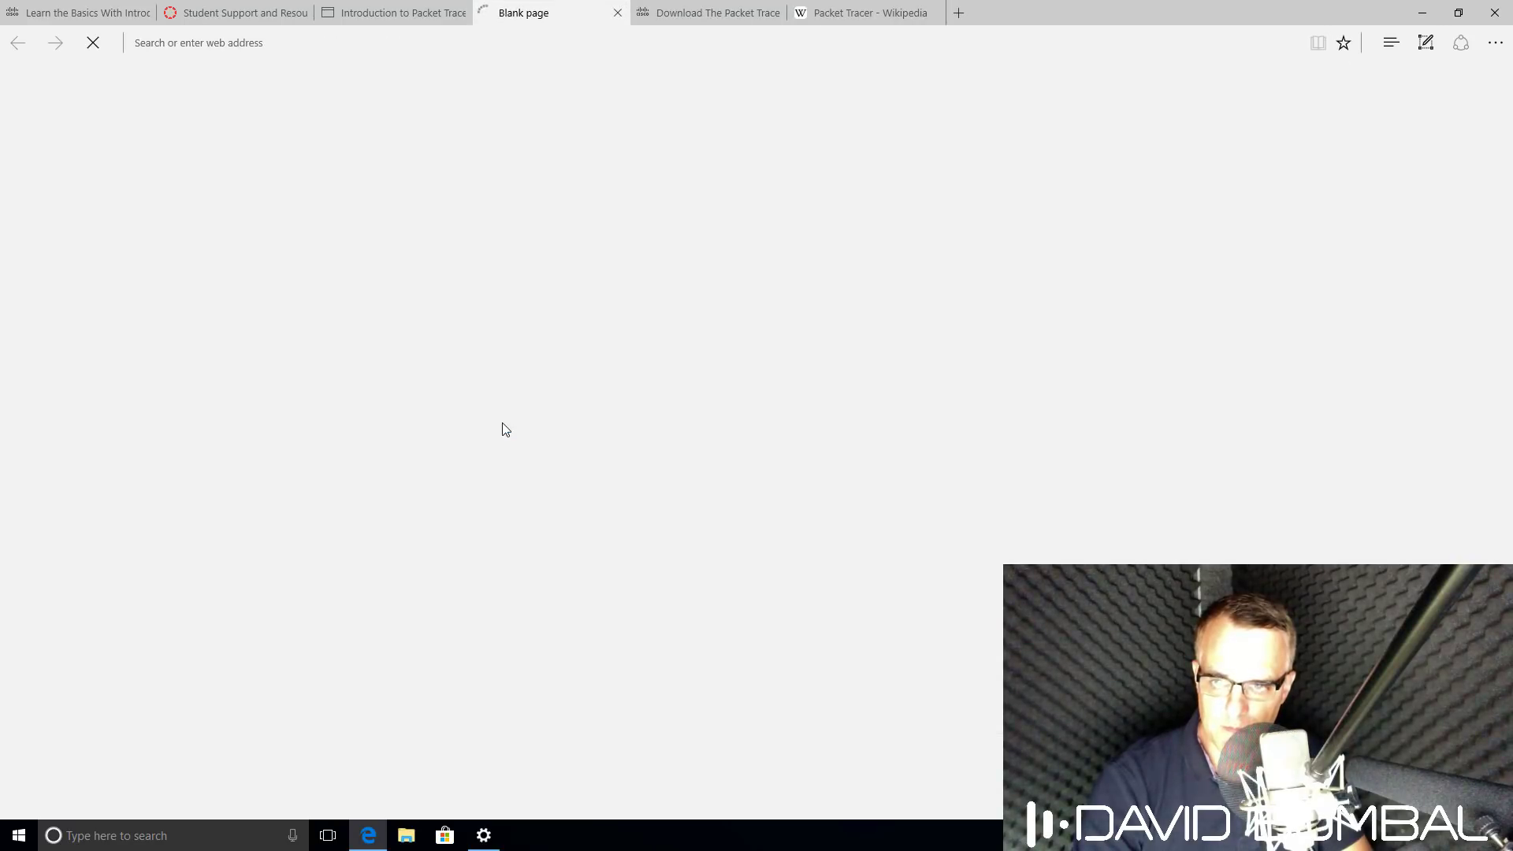
pyautogui.scroll(-3, 504, 430)
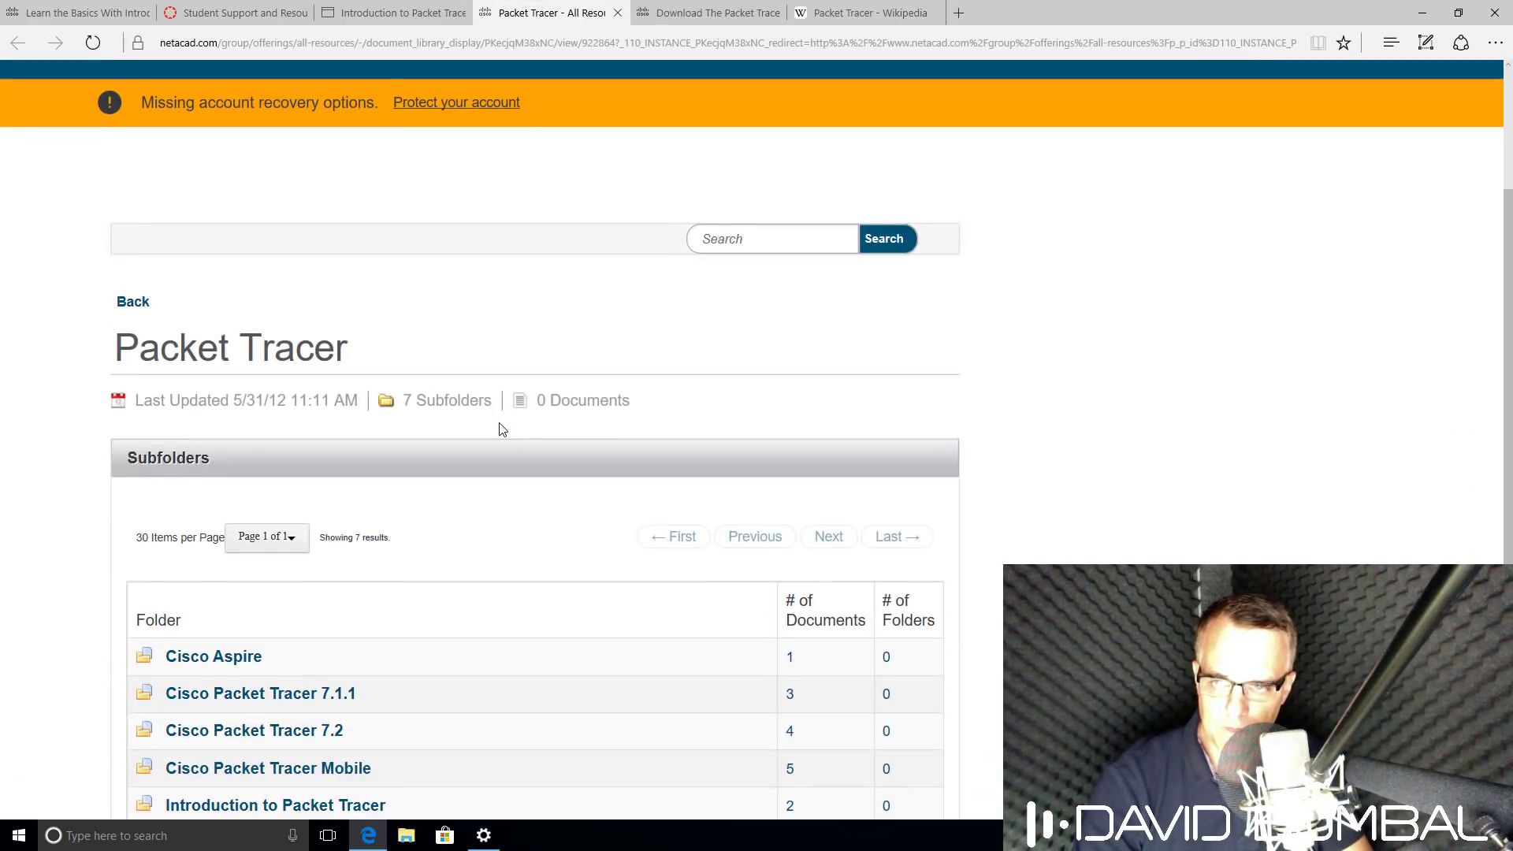
# From the Cisco Packet Tracer 7.2 folder, download and save Packet Tracer 7.2 for Windows 64 bit.zip (198.9MB).
pyautogui.scroll(-3, 503, 430)
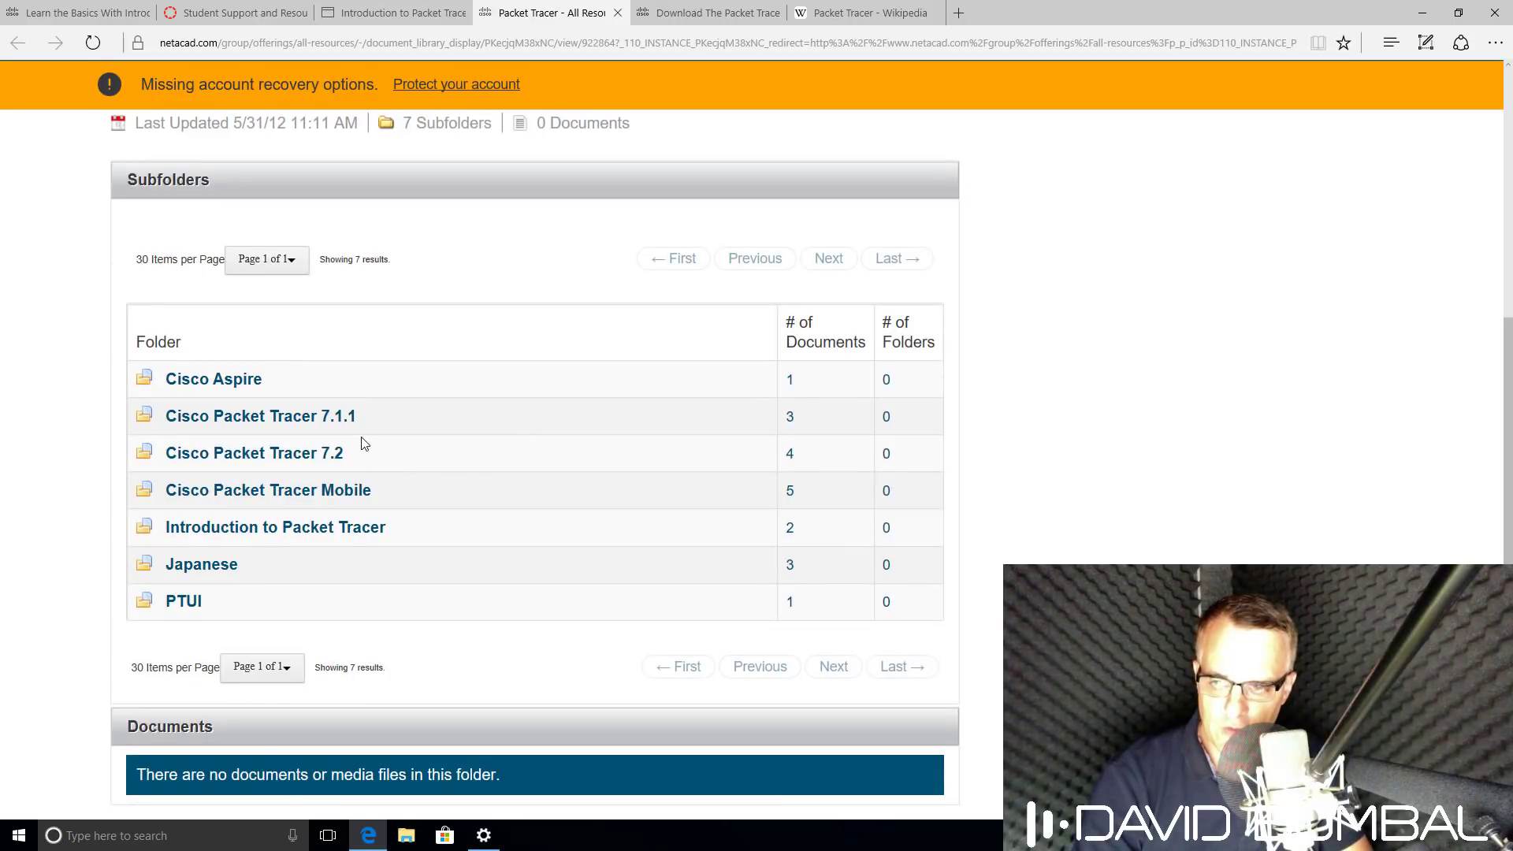
pyautogui.click(328, 463)
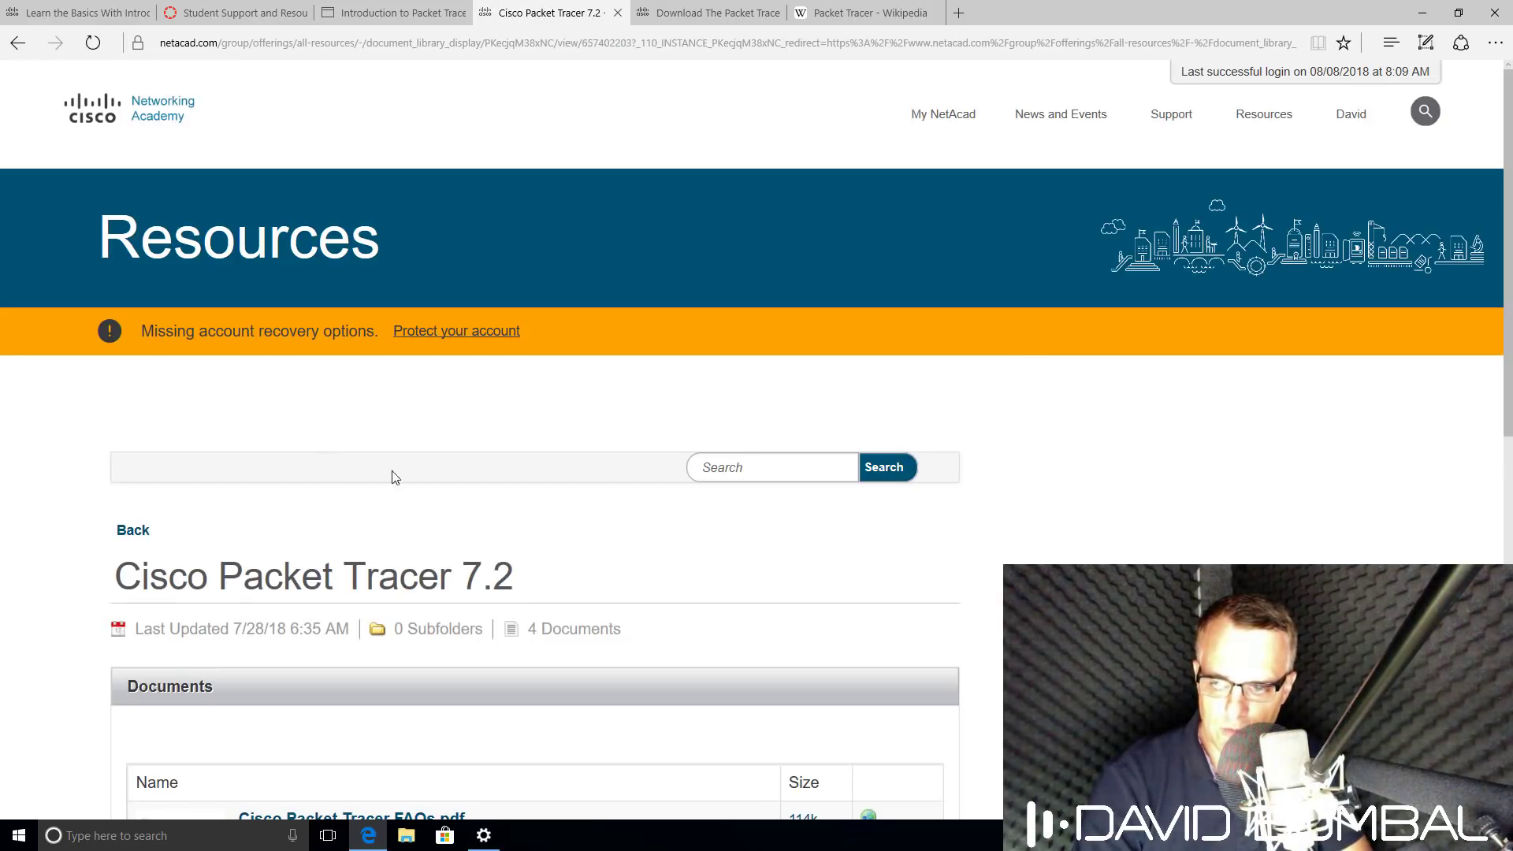
pyautogui.scroll(-4, 499, 499)
pyautogui.scroll(-5, 498, 500)
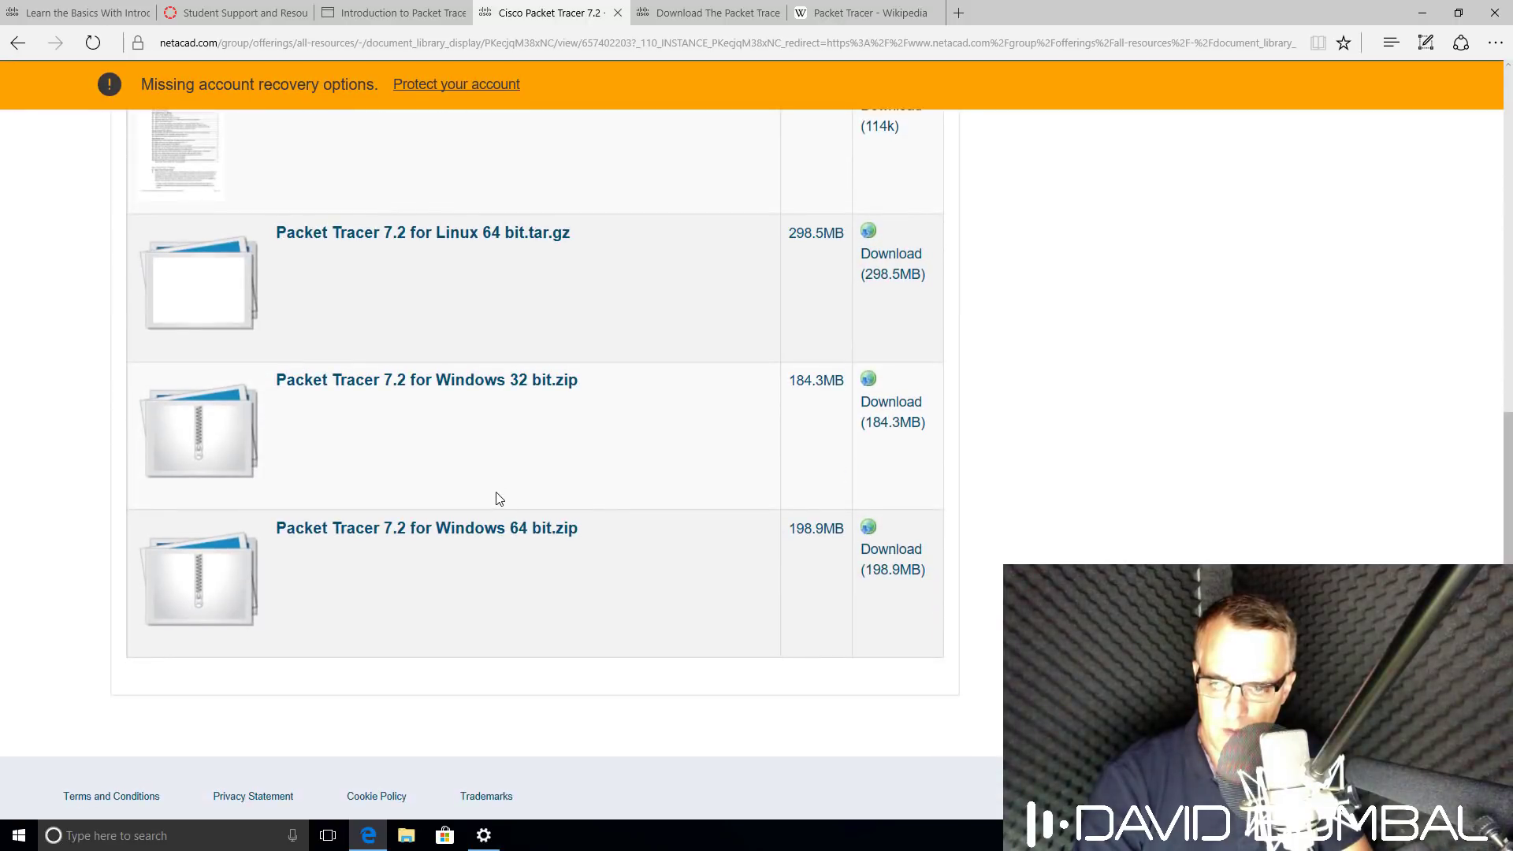
pyautogui.click(493, 535)
pyautogui.click(780, 422)
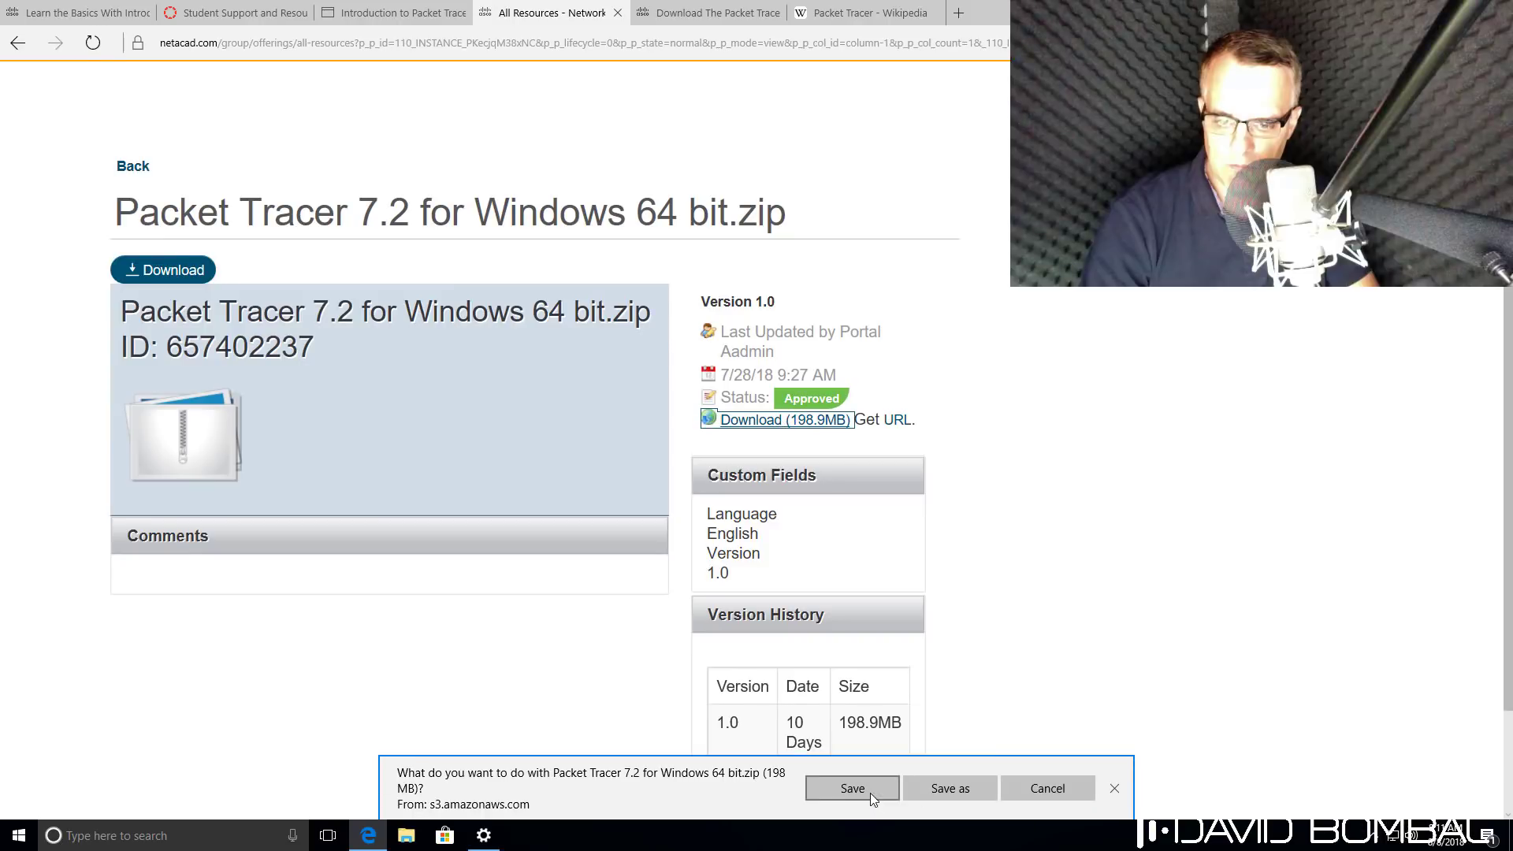
pyautogui.click(868, 792)
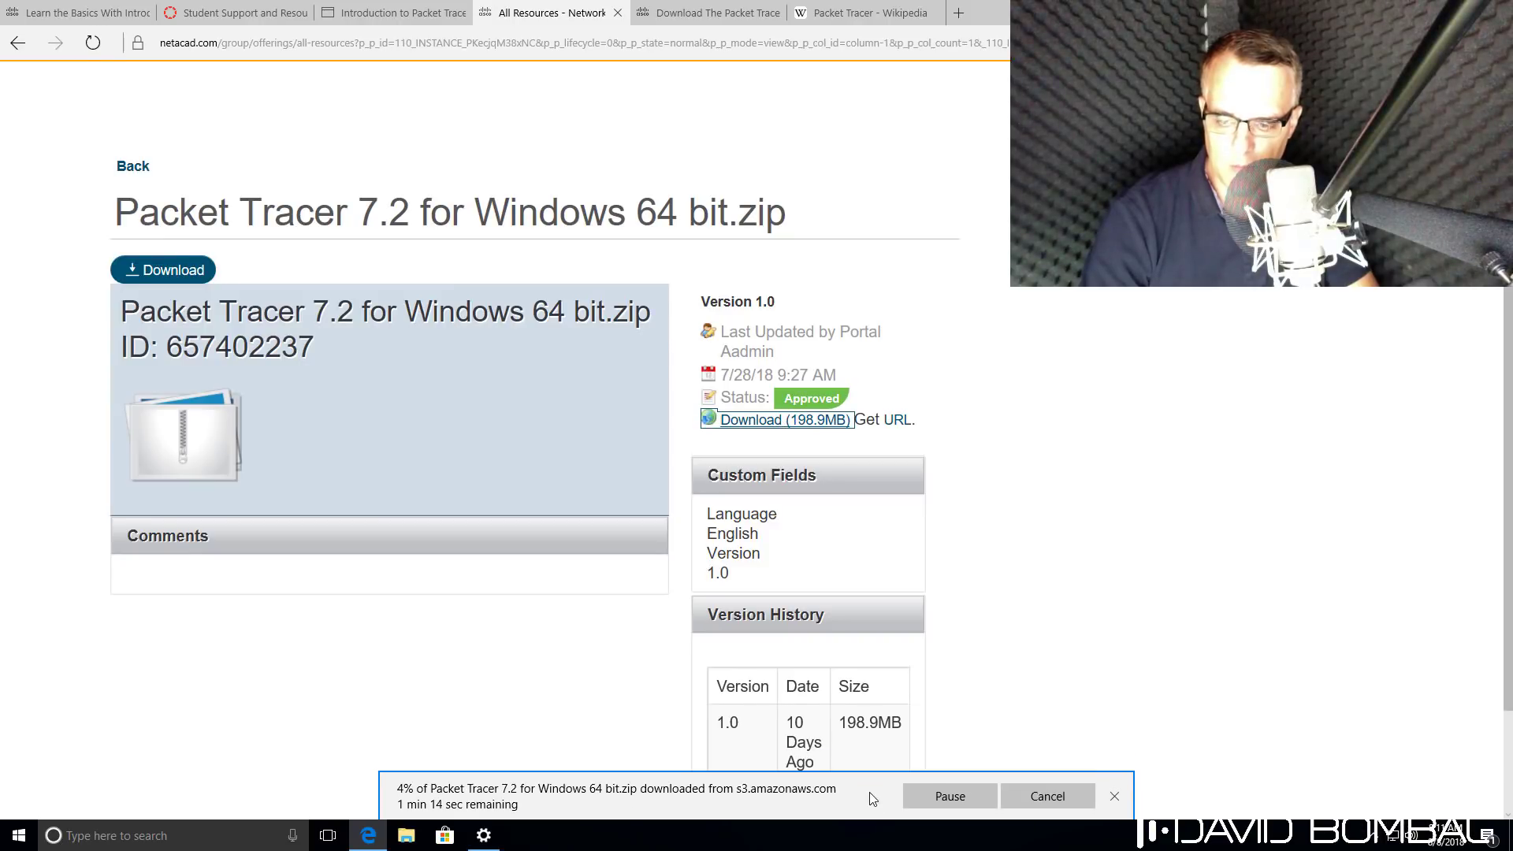
# Go back to the Packet Tracer 7.2 documents and open Cisco Packet Tracer FAQs.pdf in a new tab.
pyautogui.click(18, 43)
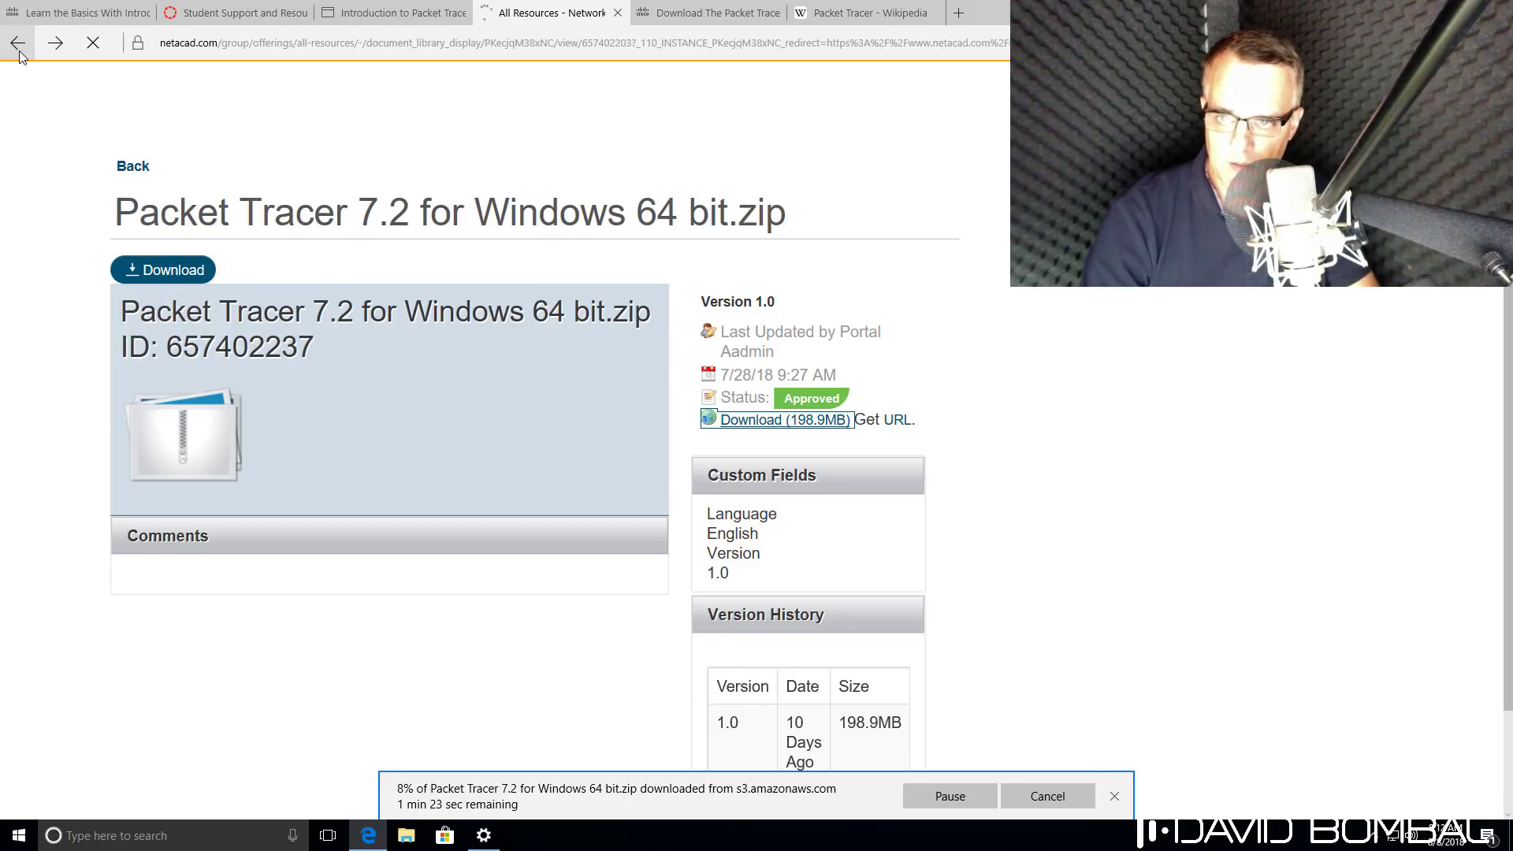
pyautogui.scroll(3, 467, 395)
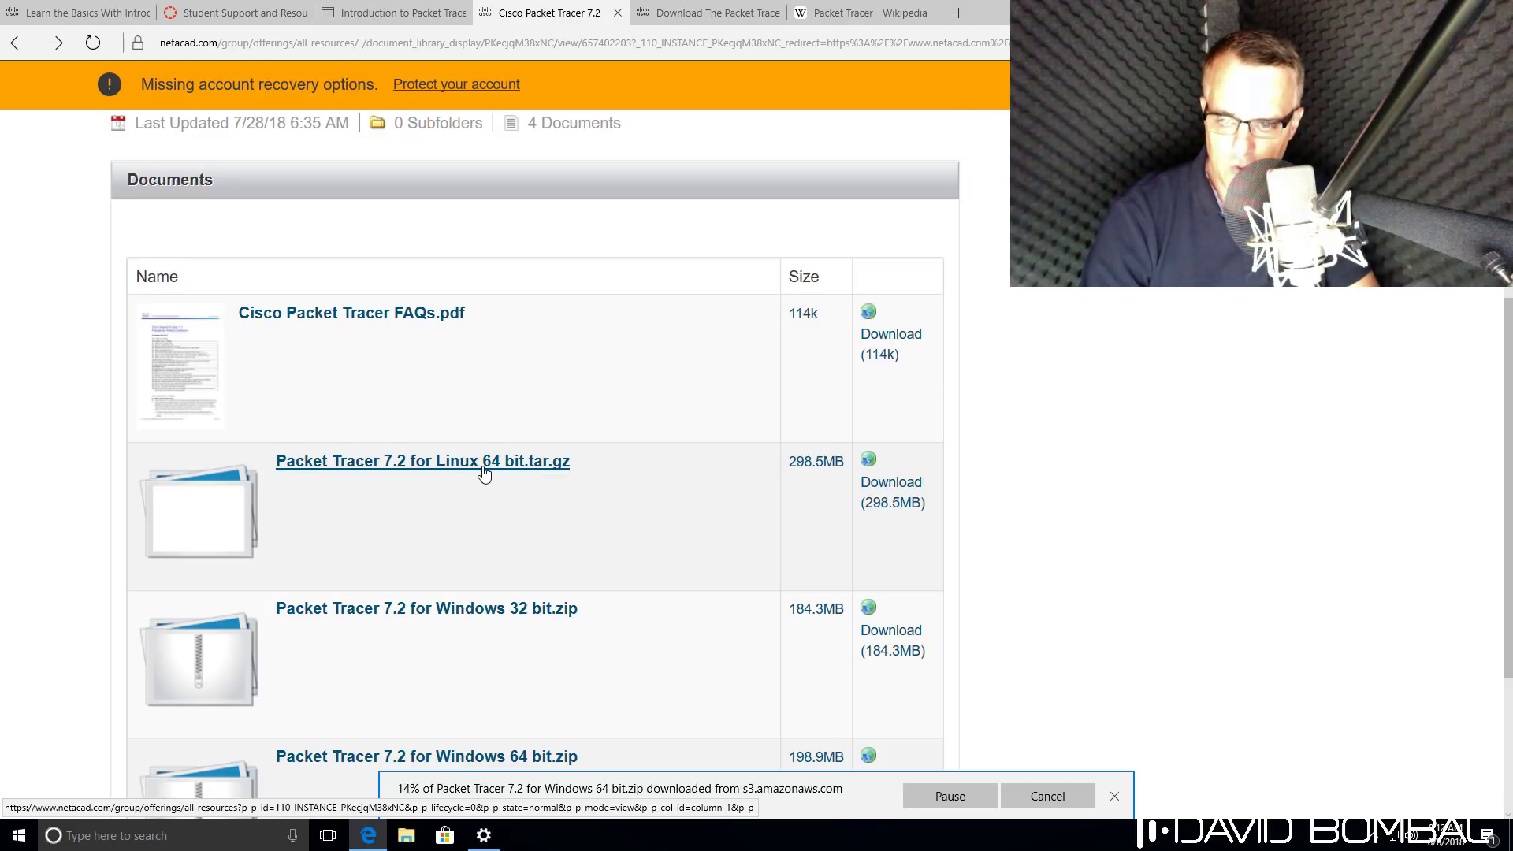
pyautogui.scroll(-3, 484, 472)
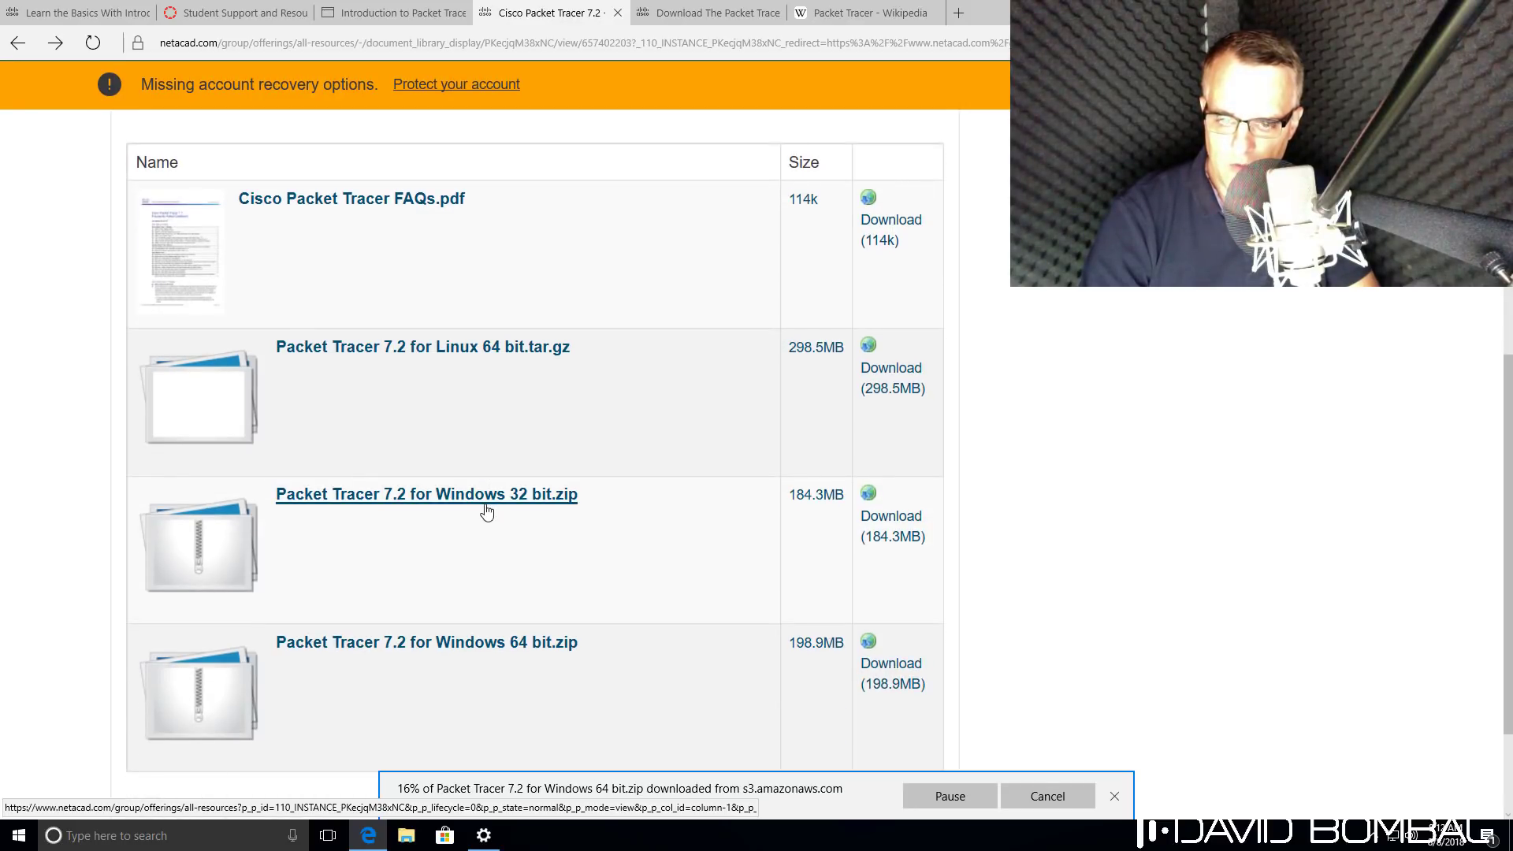
pyautogui.scroll(-3, 486, 512)
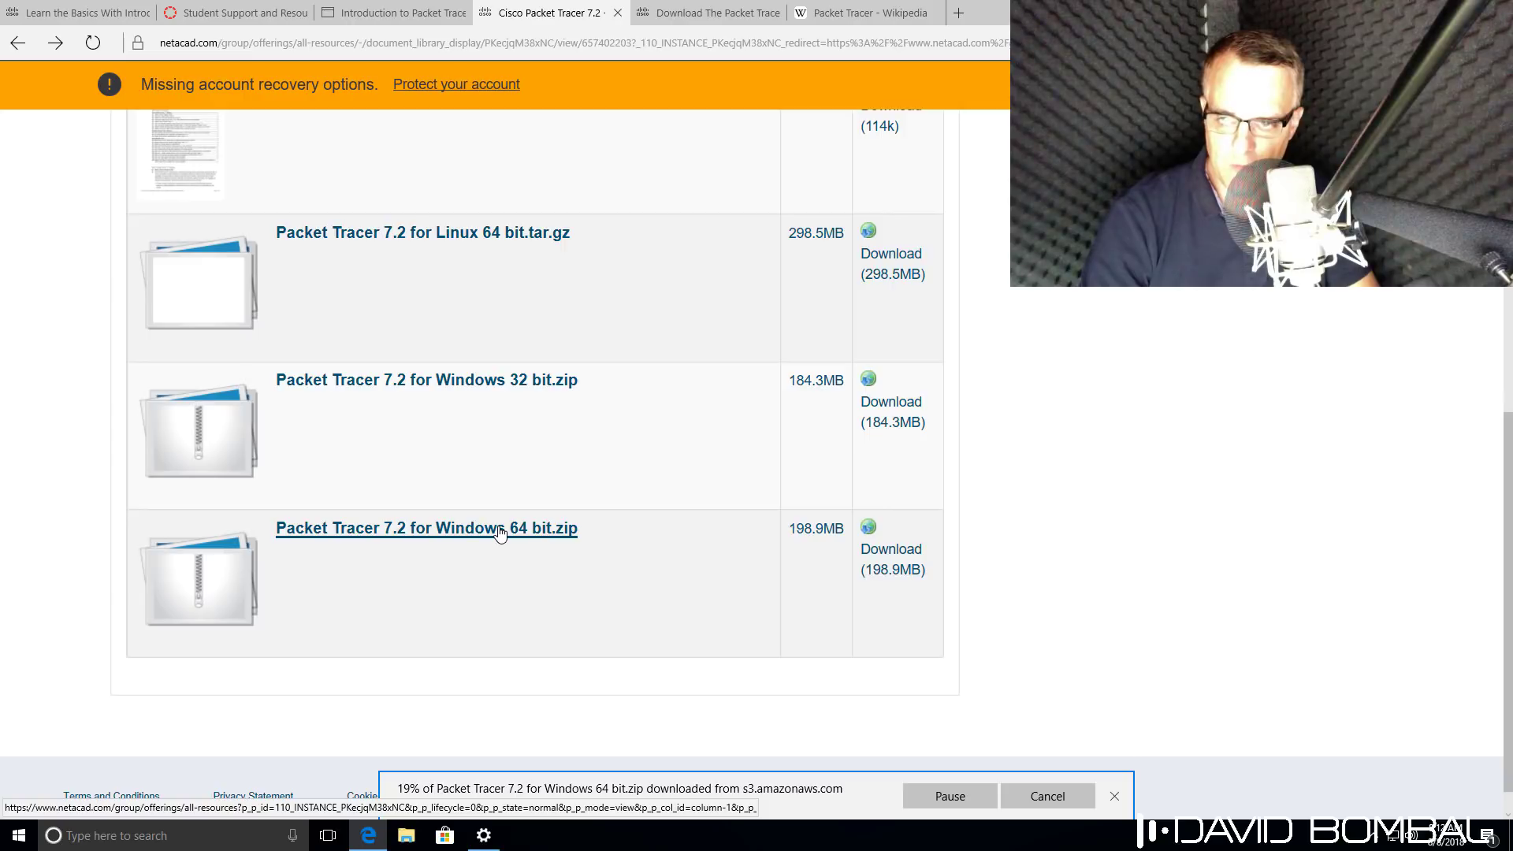
pyautogui.scroll(10, 499, 534)
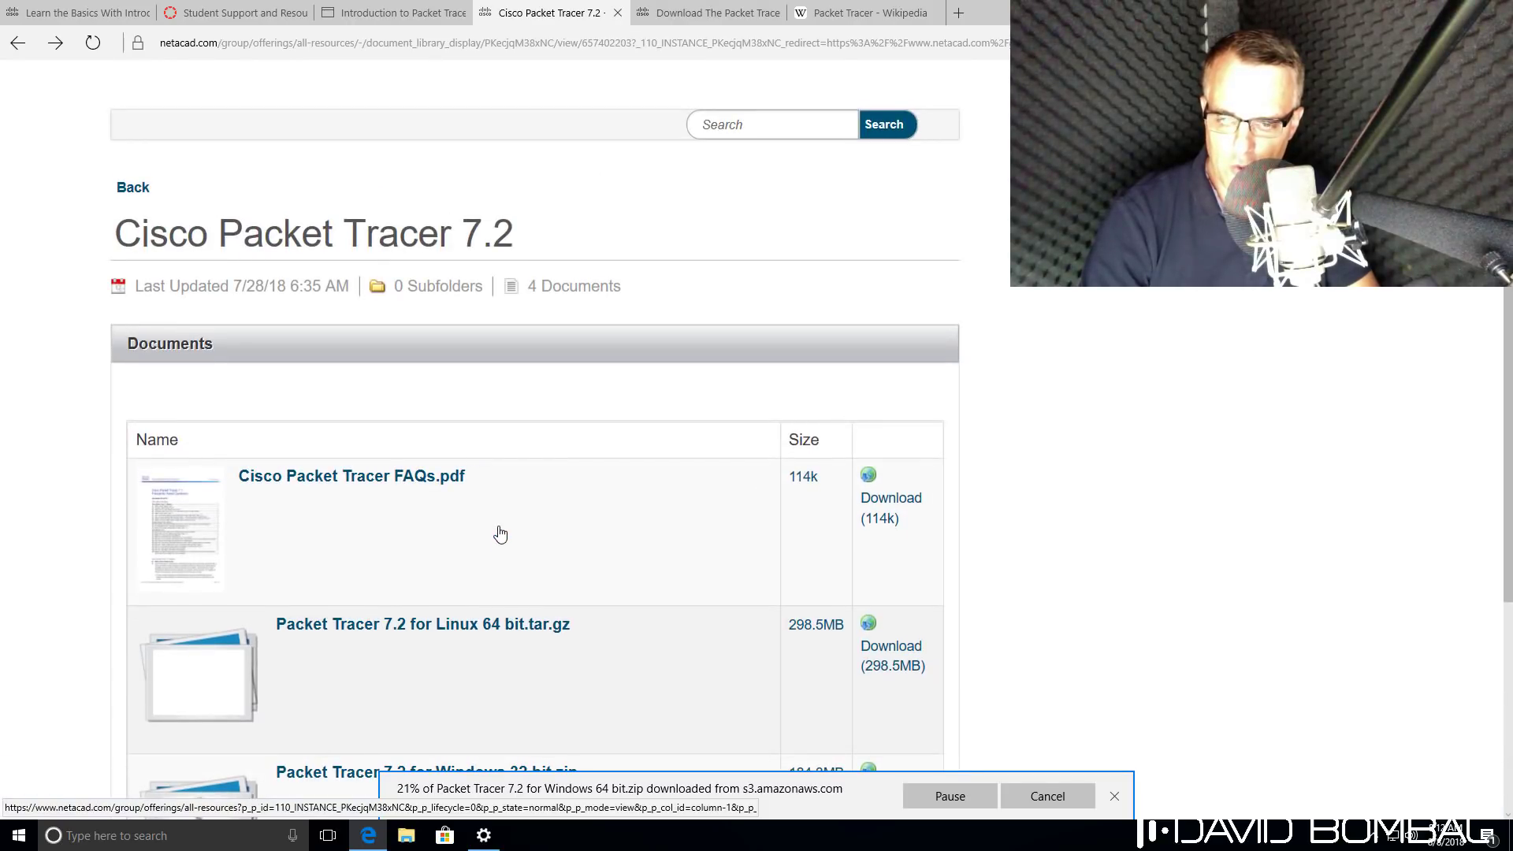
pyautogui.rightClick(426, 489)
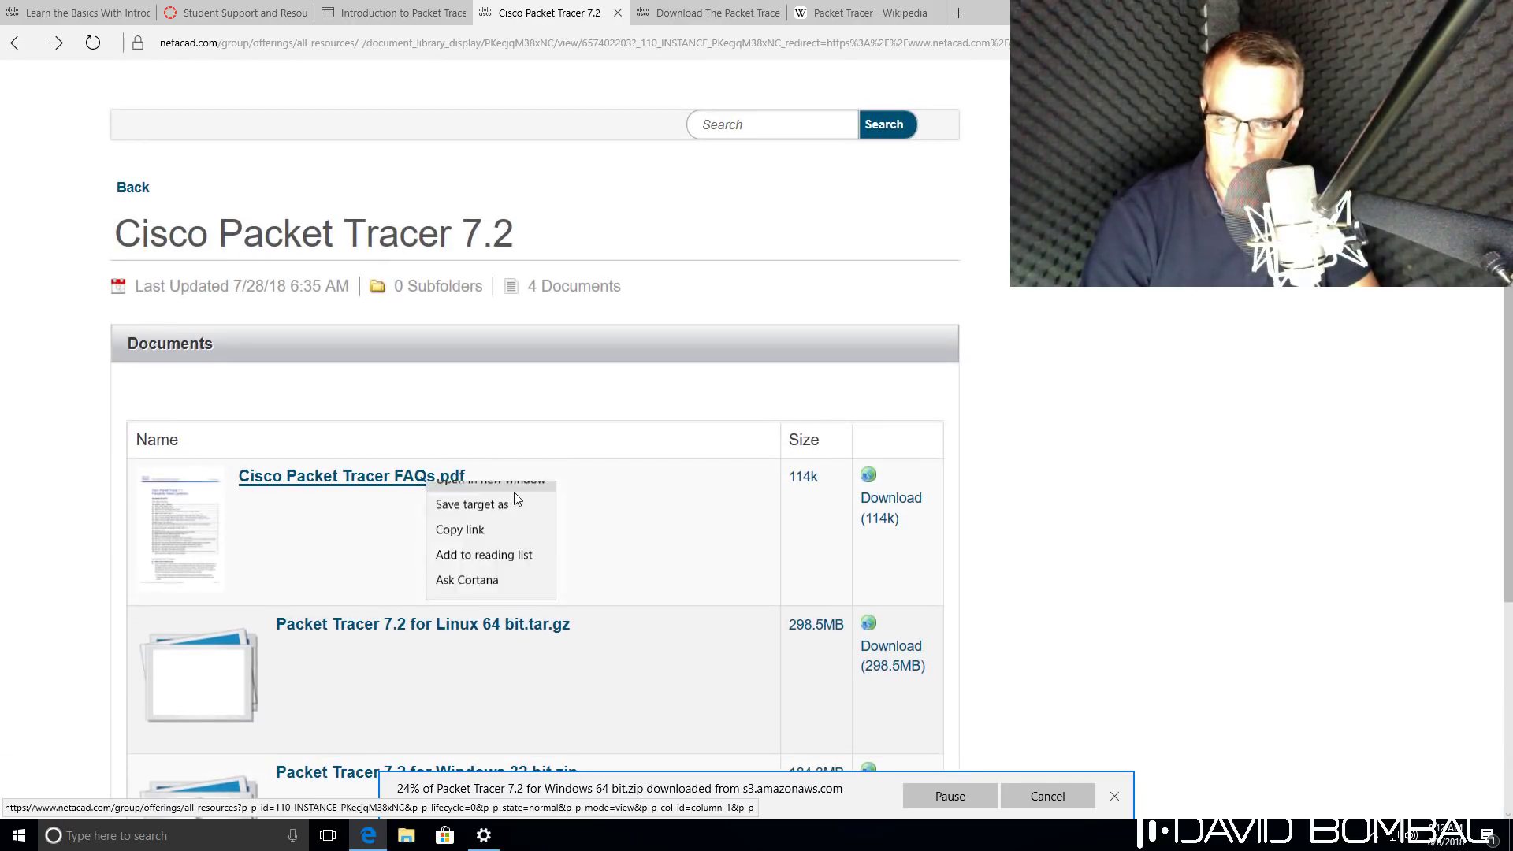
pyautogui.click(519, 492)
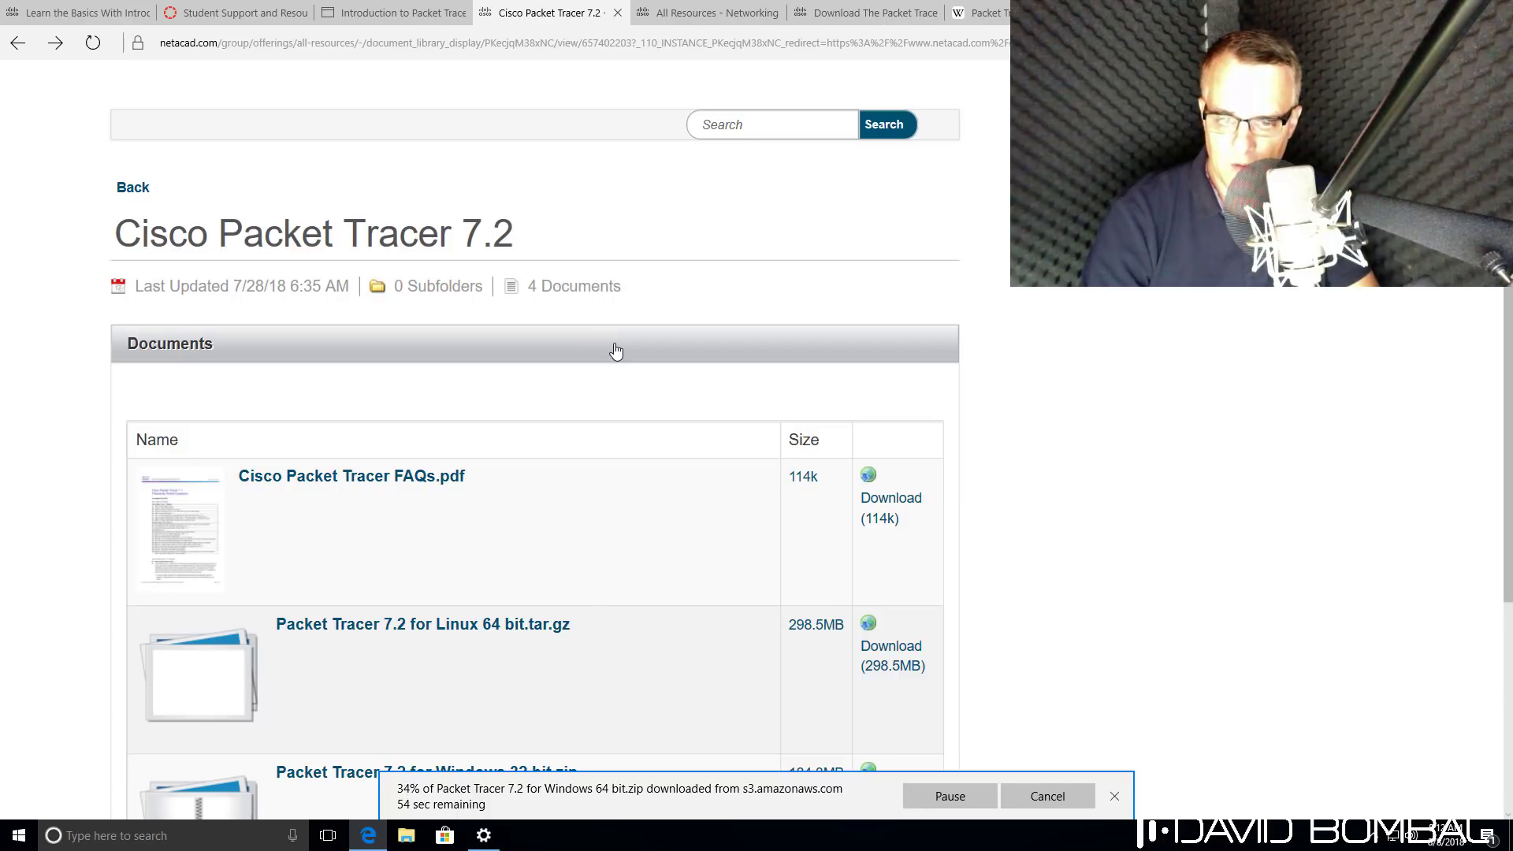
# Download and save the 114k Cisco Packet Tracer FAQs.pdf, then read its Frequently Asked Questions page.
pyautogui.click(708, 17)
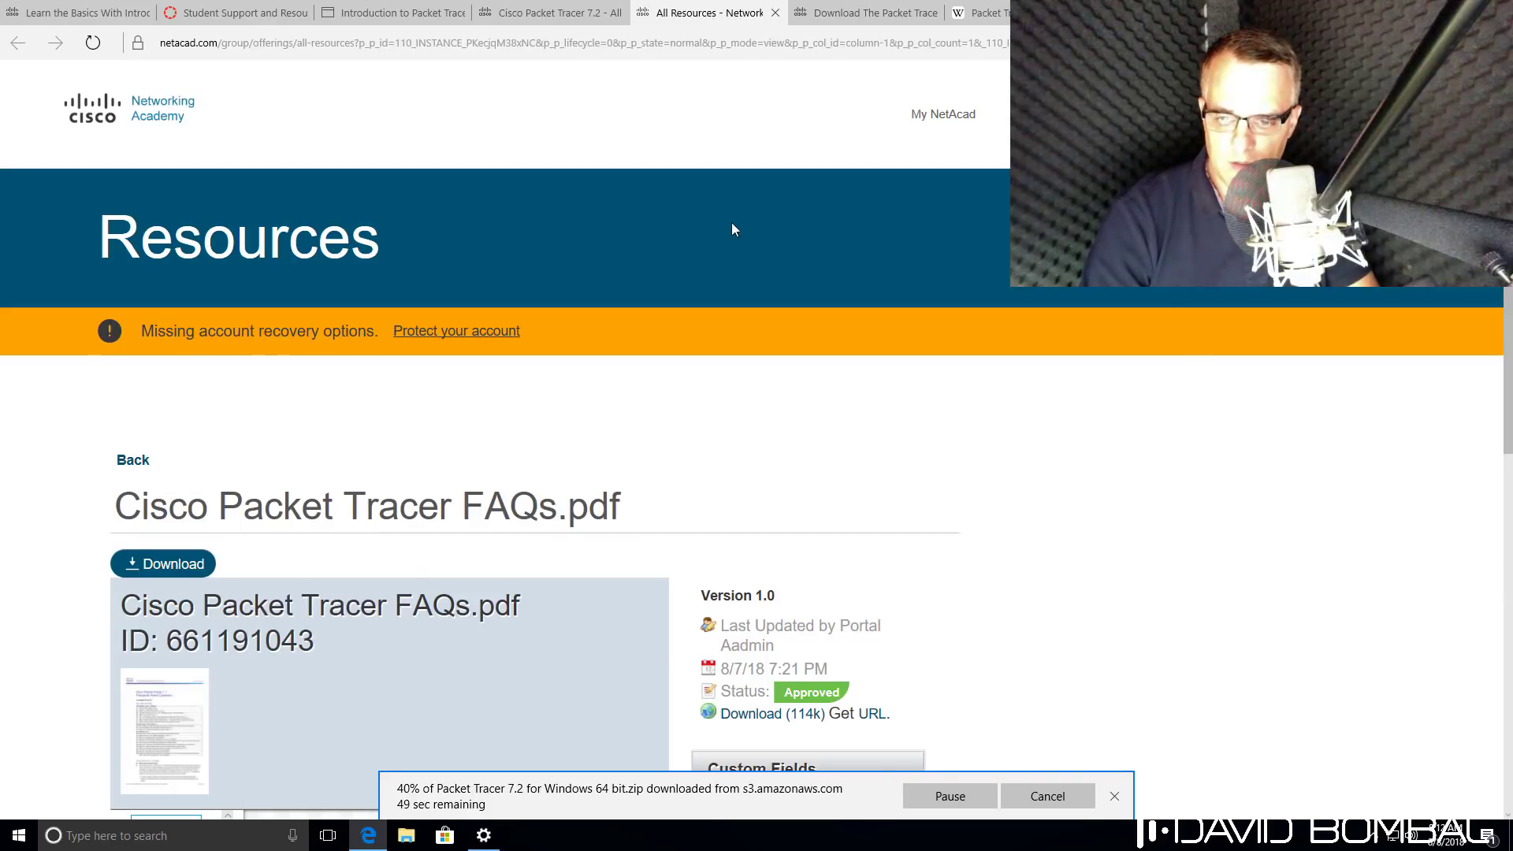
pyautogui.scroll(-3, 737, 232)
pyautogui.scroll(-2, 741, 249)
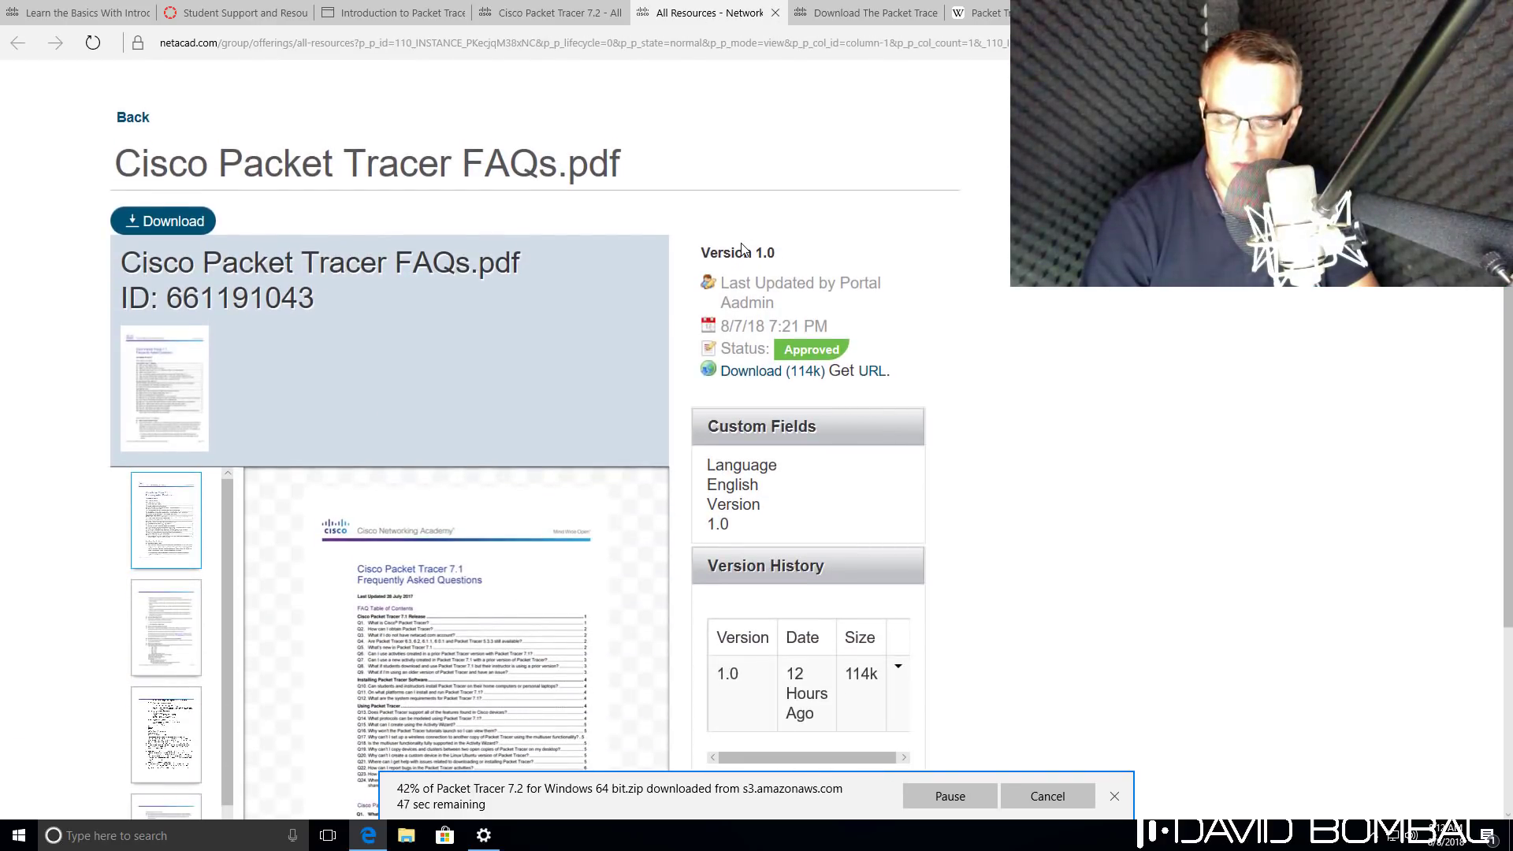
pyautogui.click(764, 373)
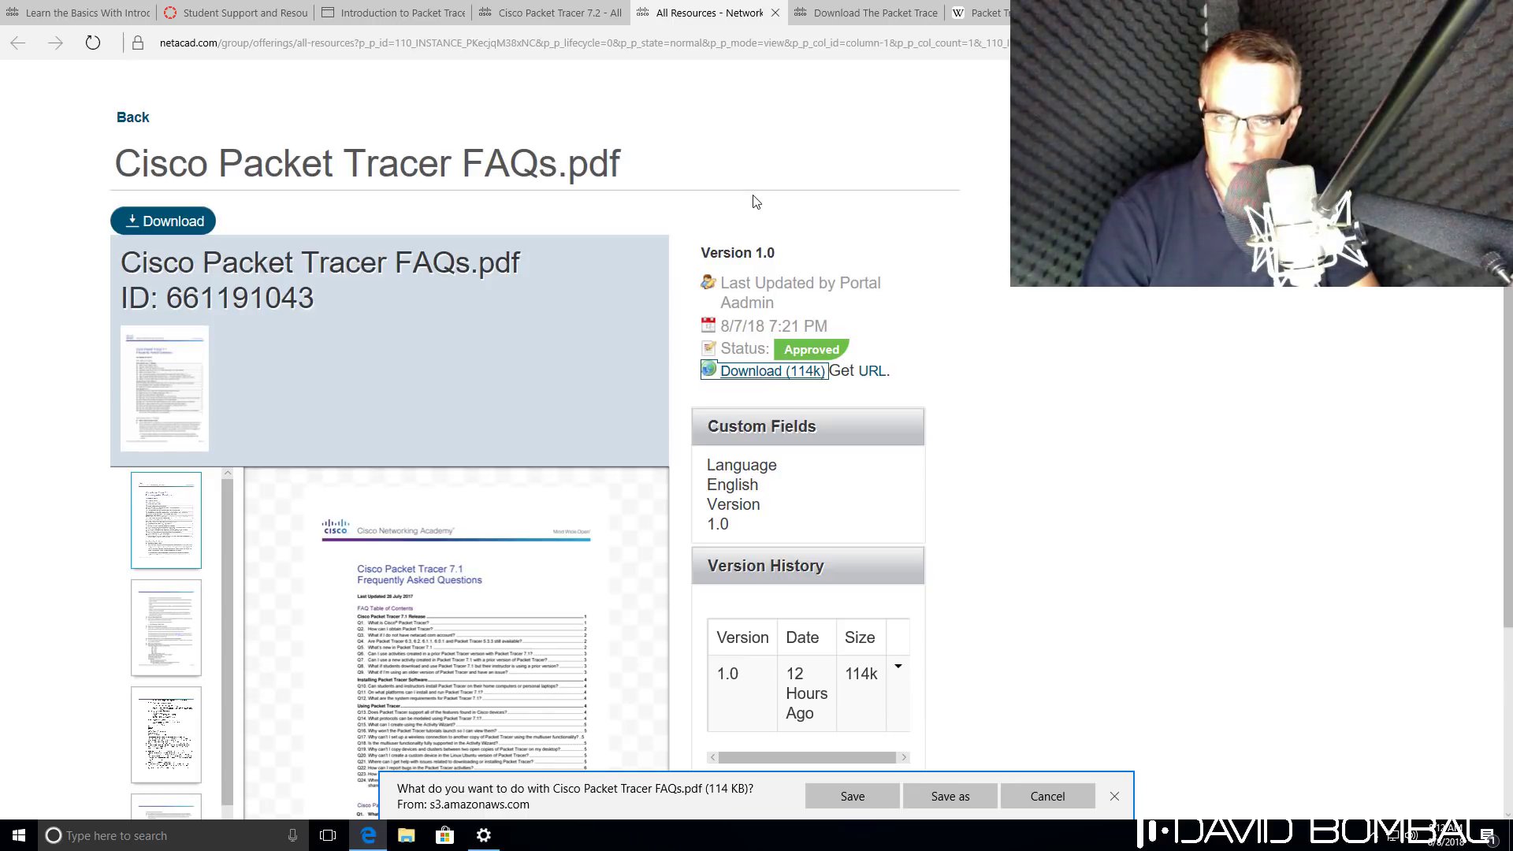
pyautogui.click(857, 797)
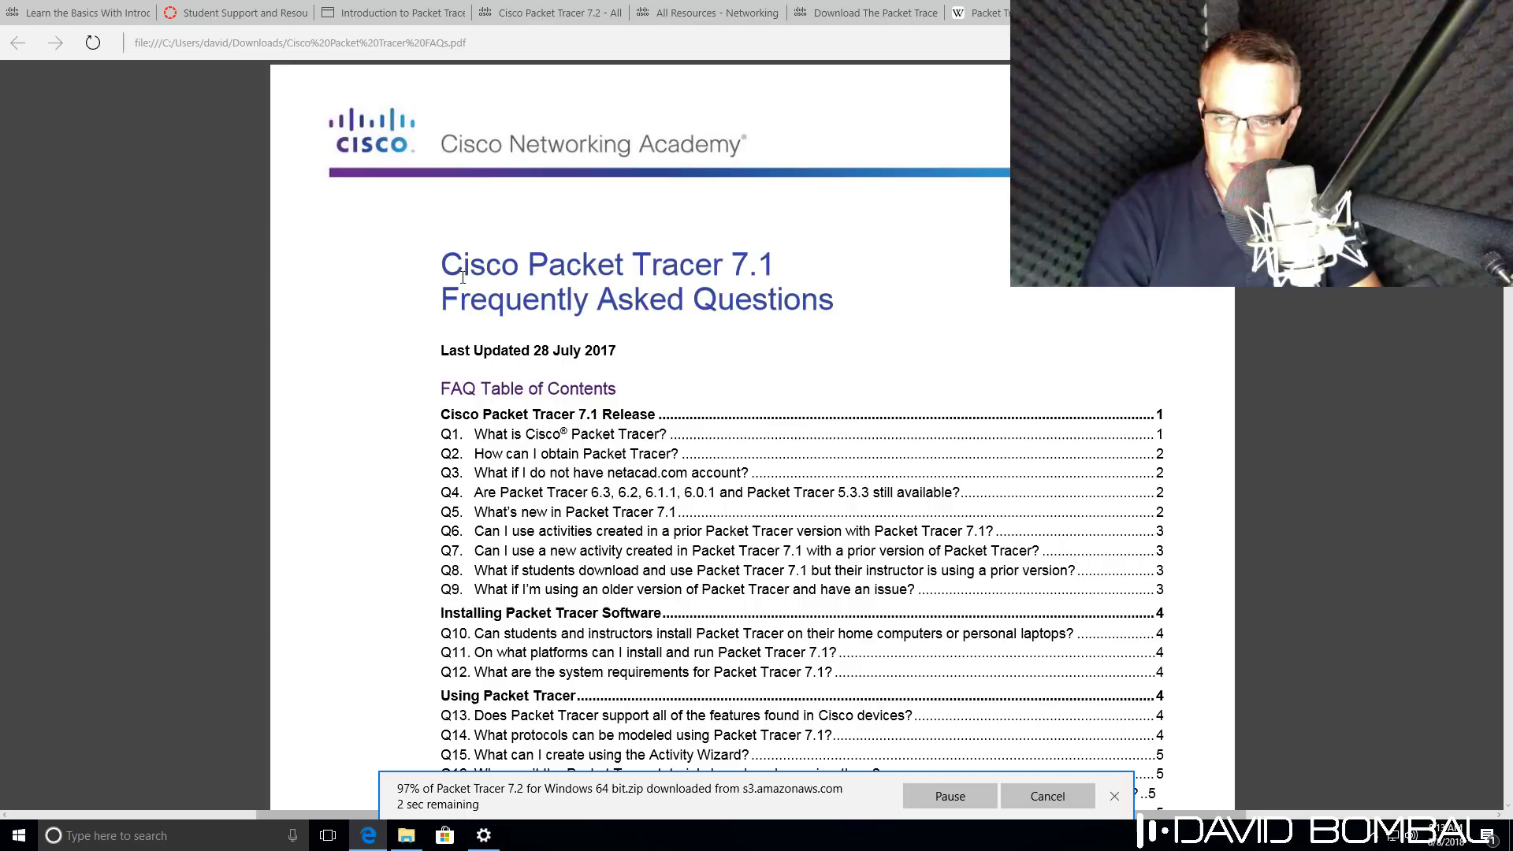
pyautogui.moveTo(446, 299); pyautogui.dragTo(732, 302)
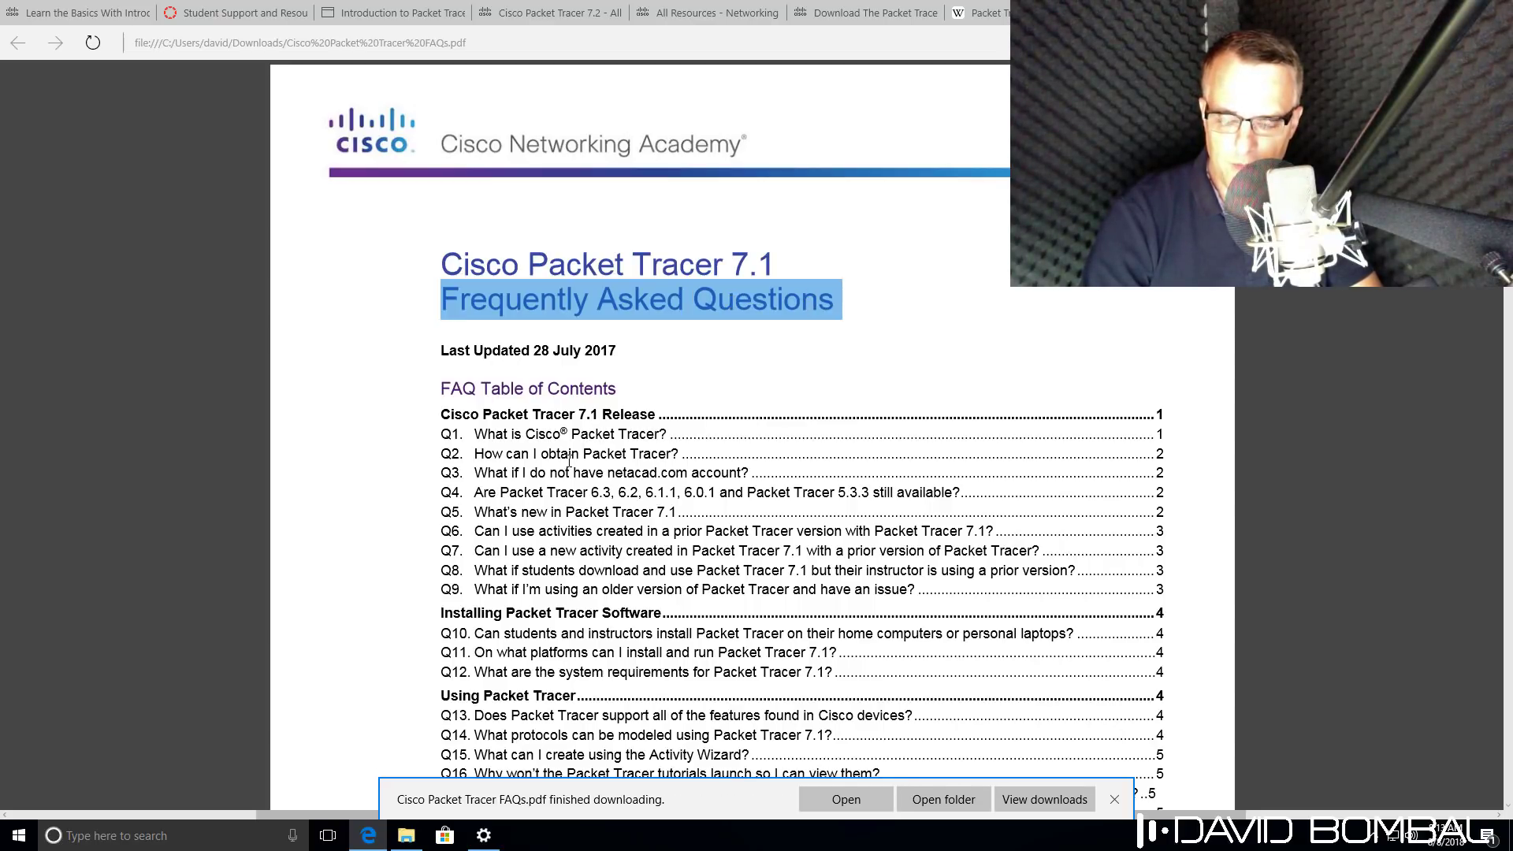
pyautogui.click(609, 447)
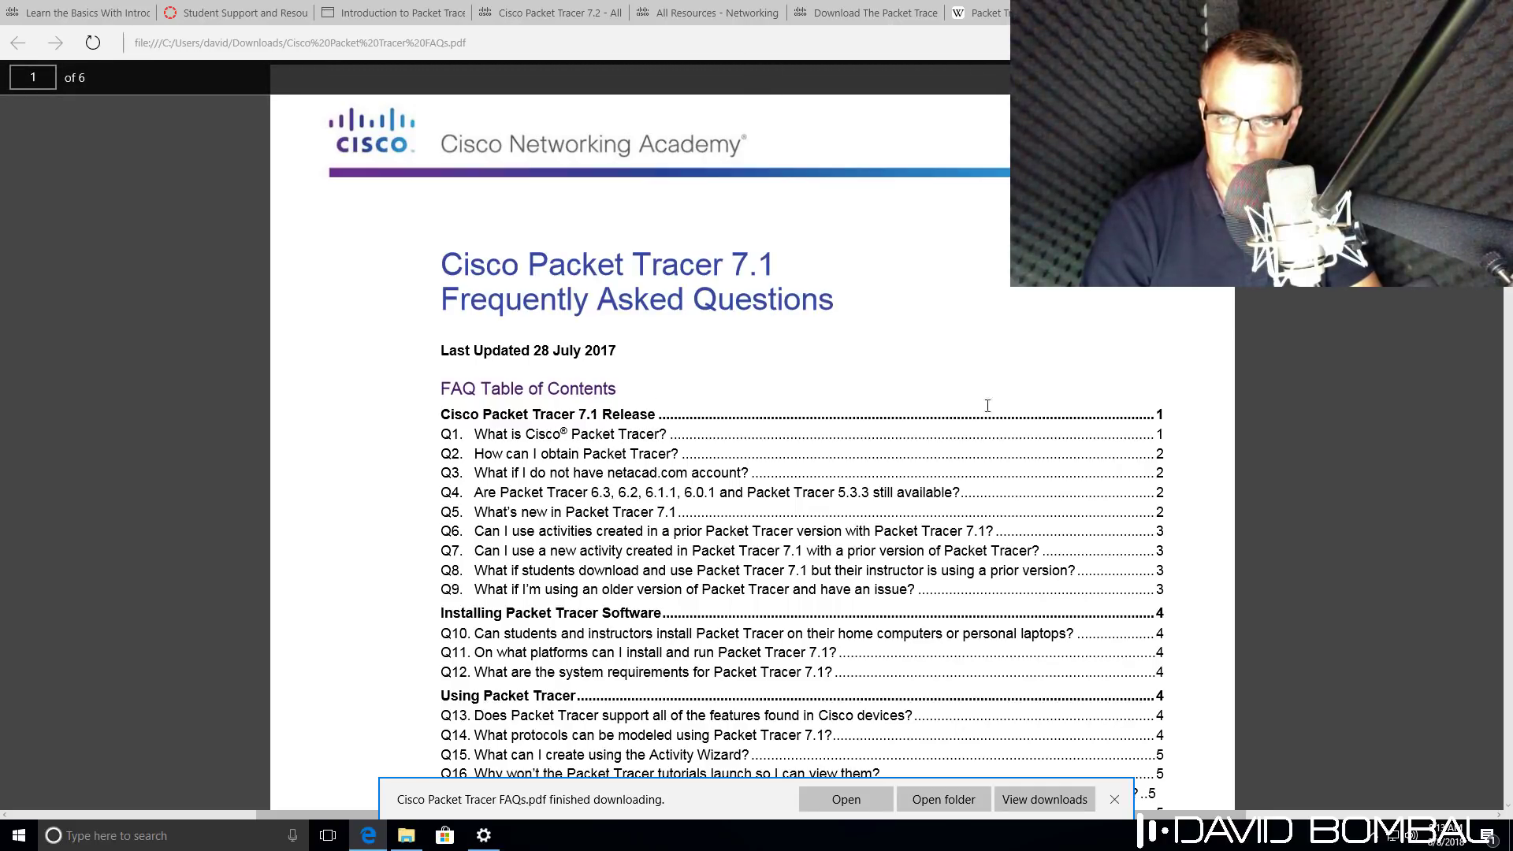
# Extract the downloaded Packet Tracer 7.2 zip to its suggested folder.
pyautogui.click(925, 802)
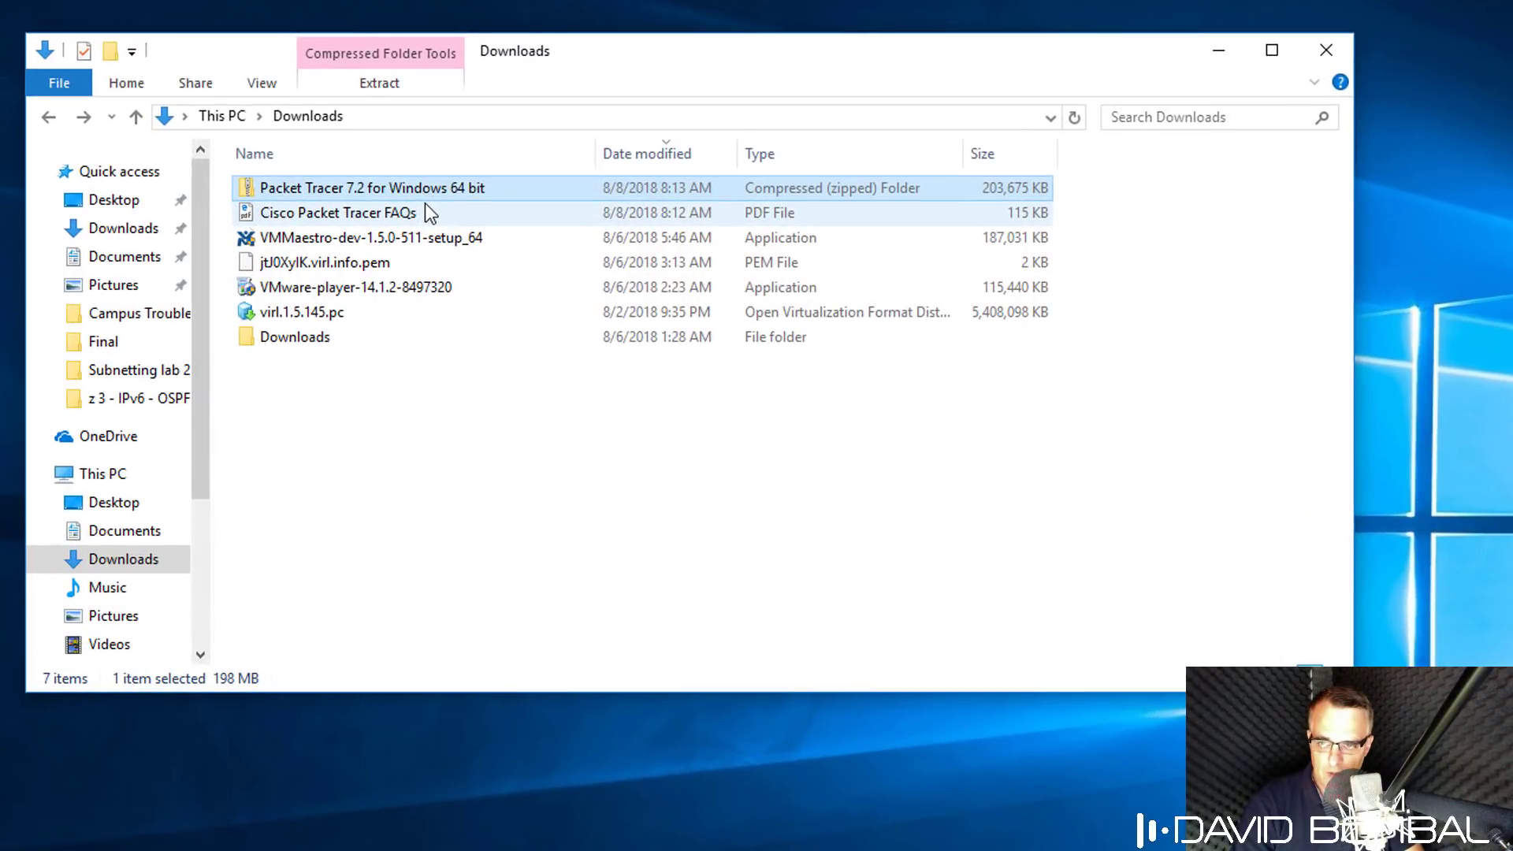
pyautogui.rightClick(432, 191)
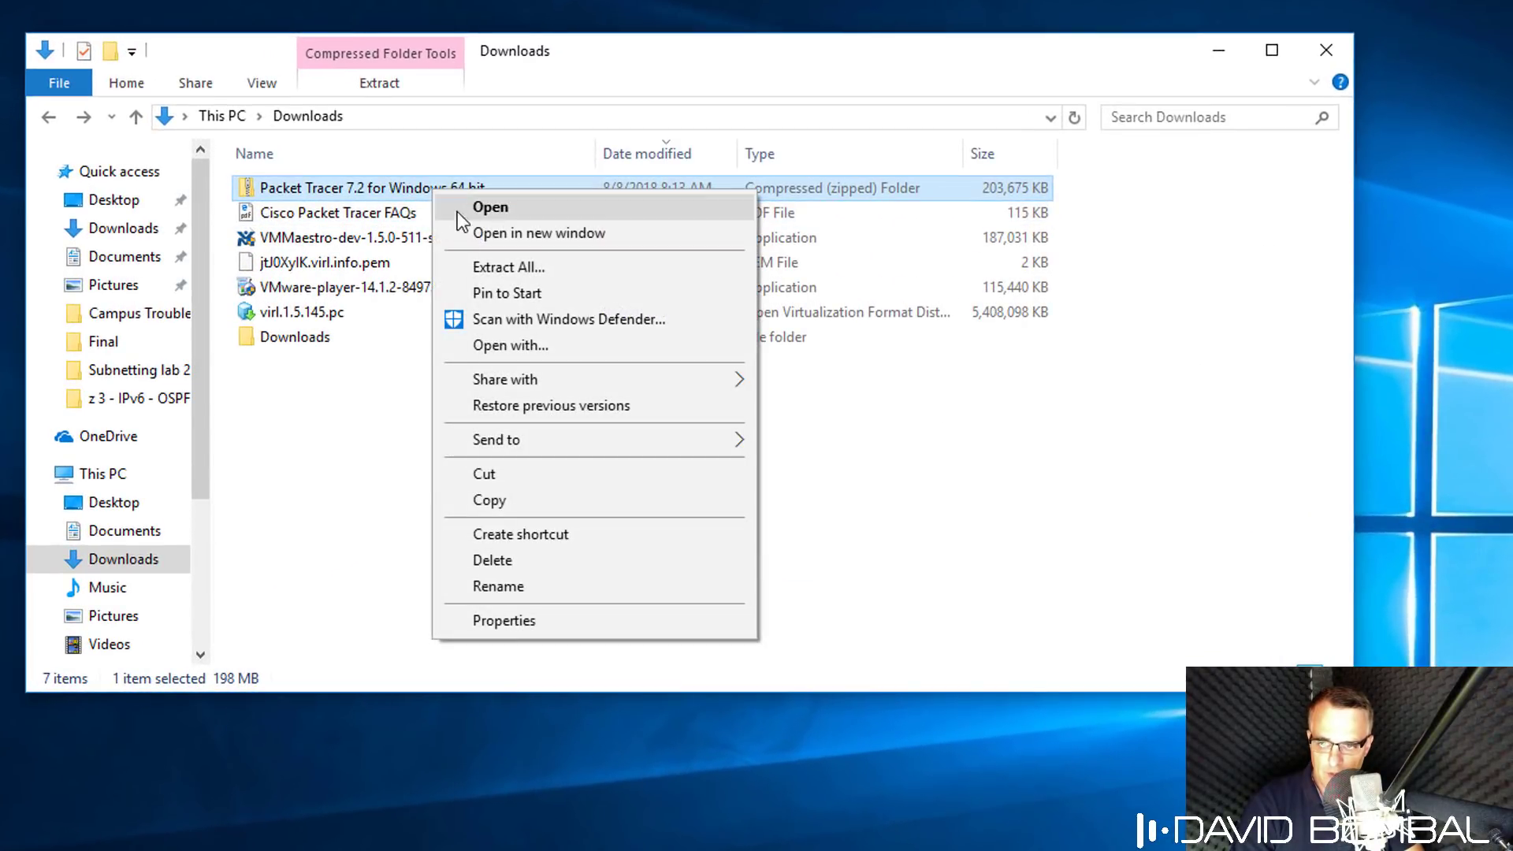
pyautogui.click(518, 264)
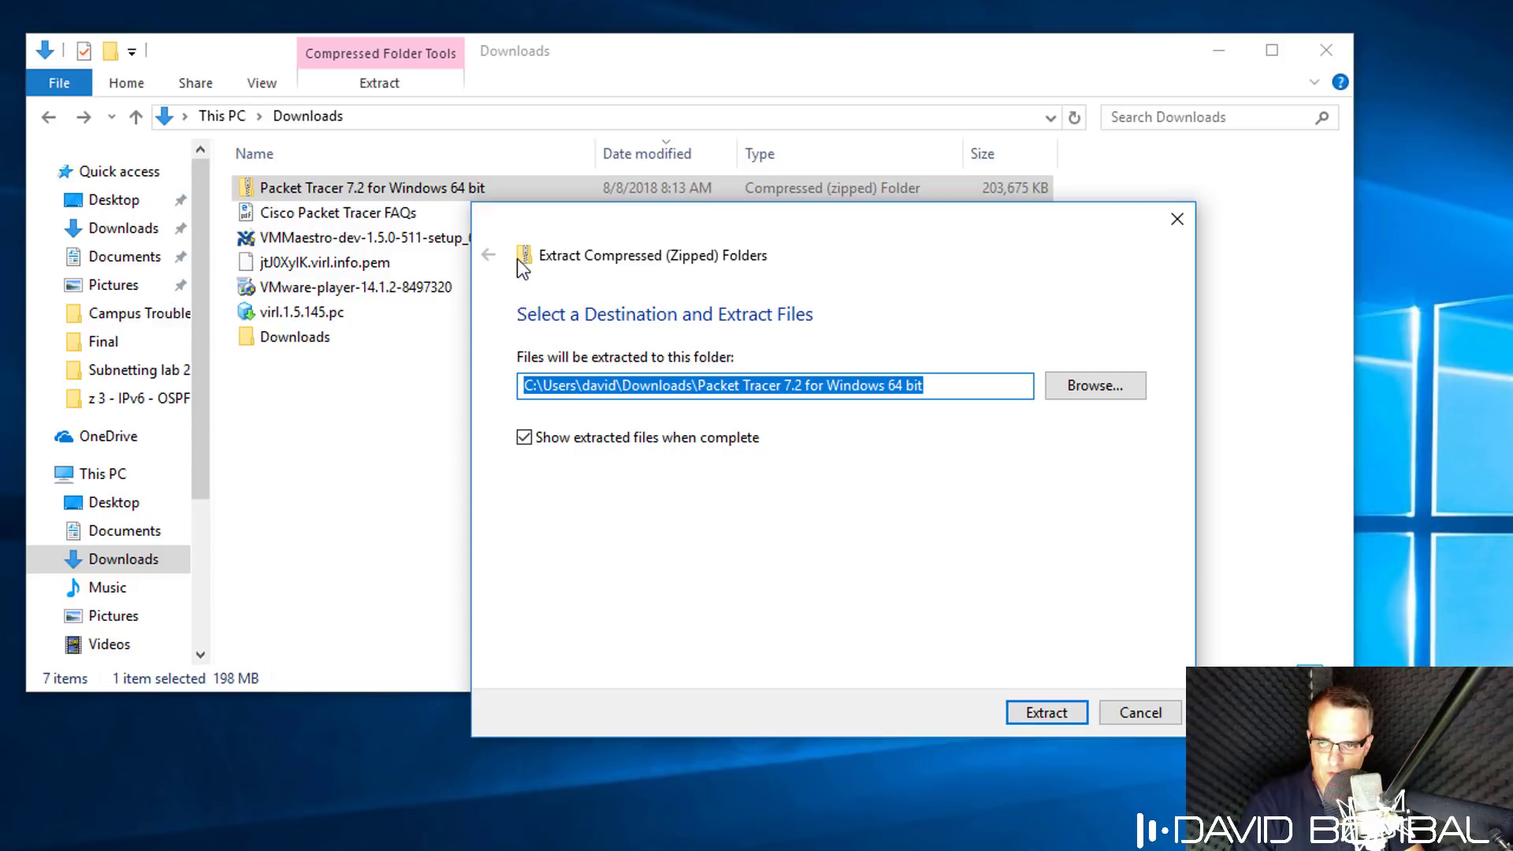
pyautogui.click(1054, 712)
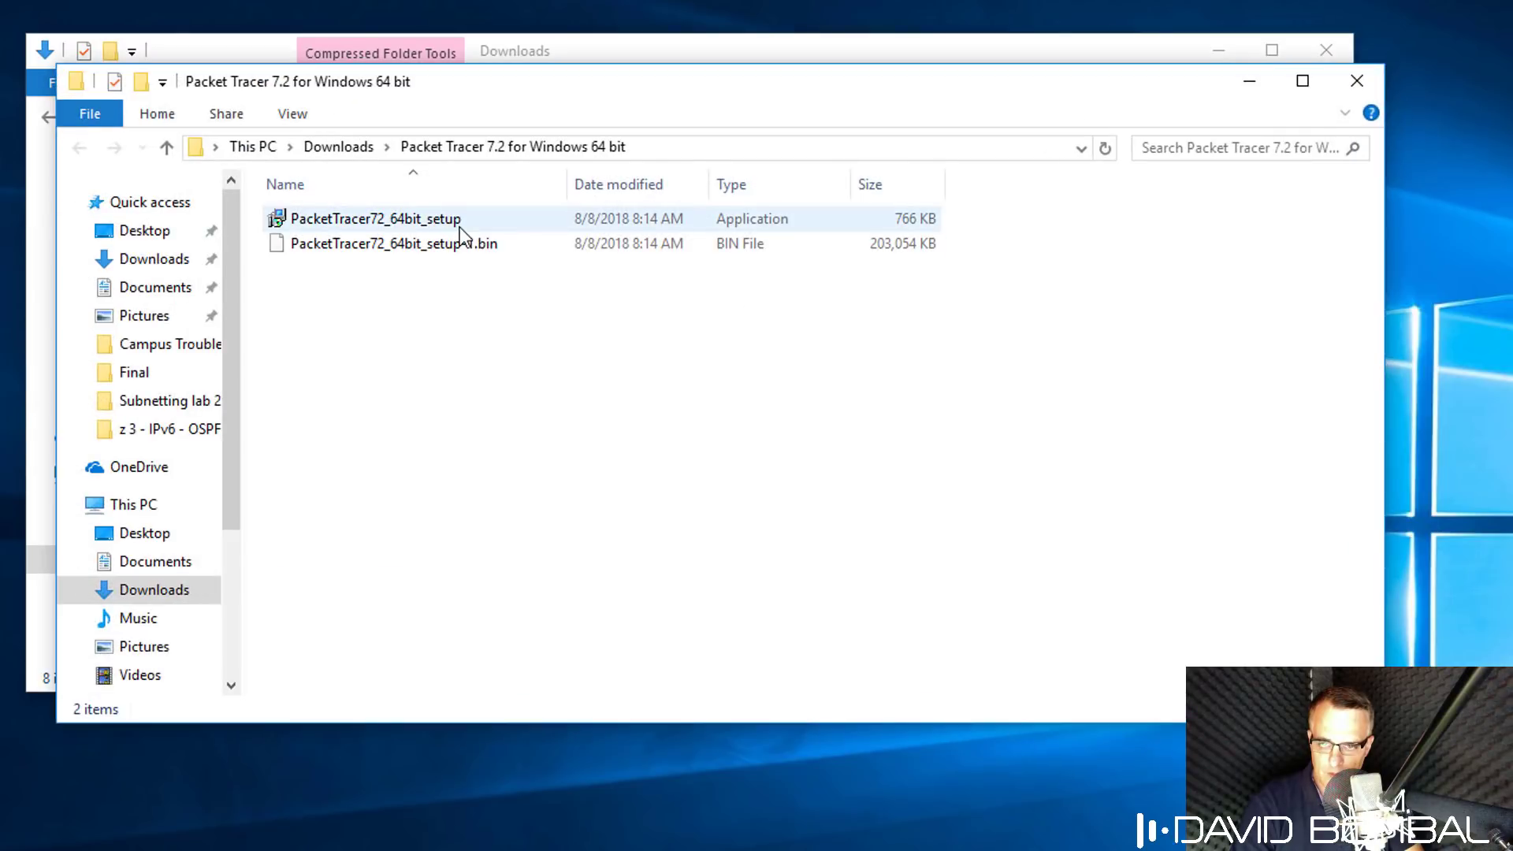
# Run PacketTracer72_64bit_setup, confirming the security warning.
pyautogui.click(461, 225)
pyautogui.doubleClick(461, 227)
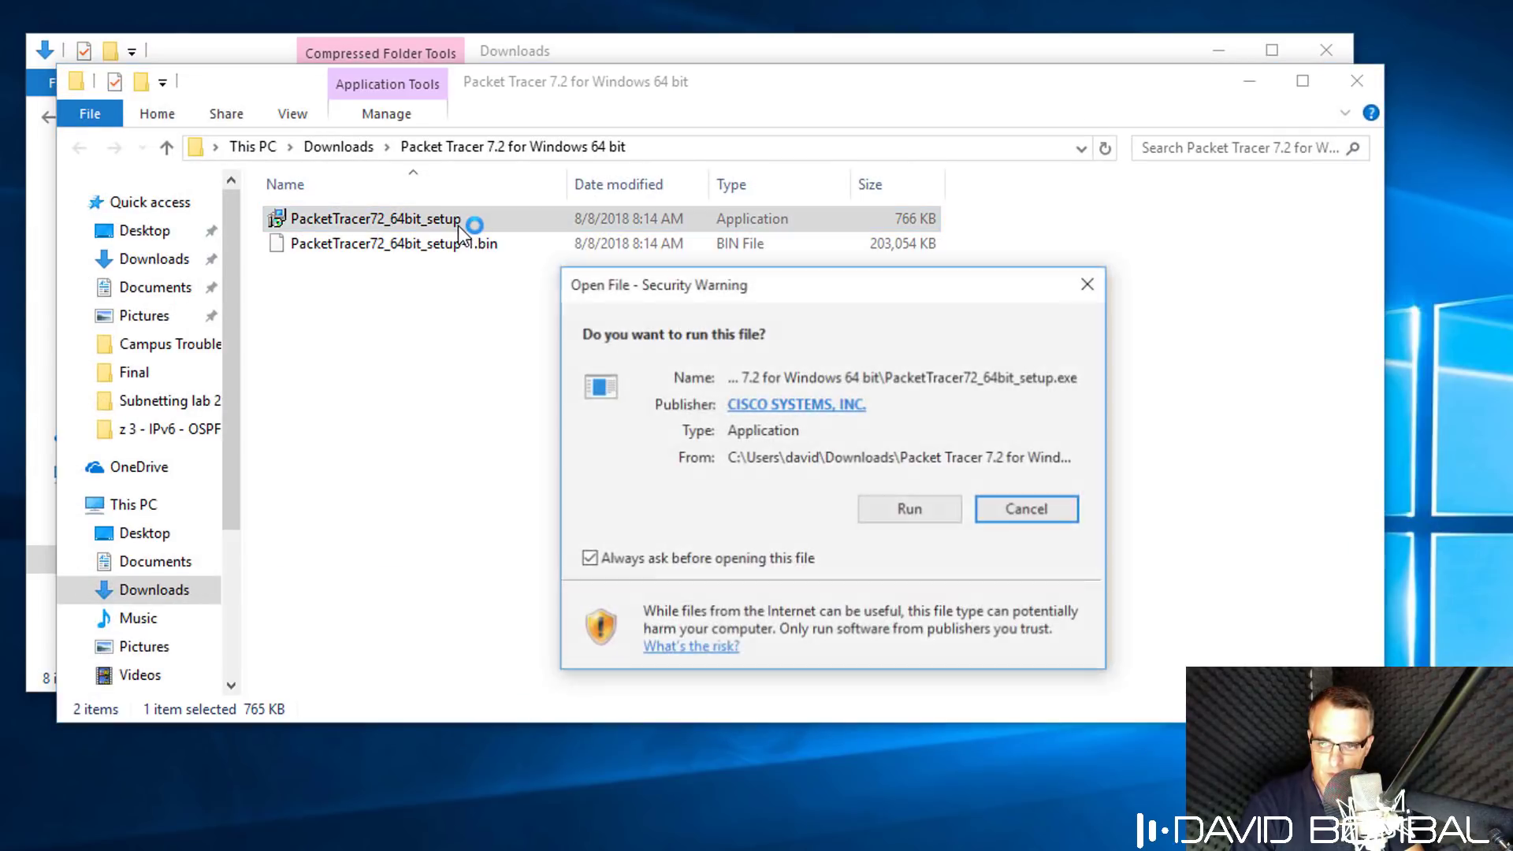
pyautogui.click(910, 510)
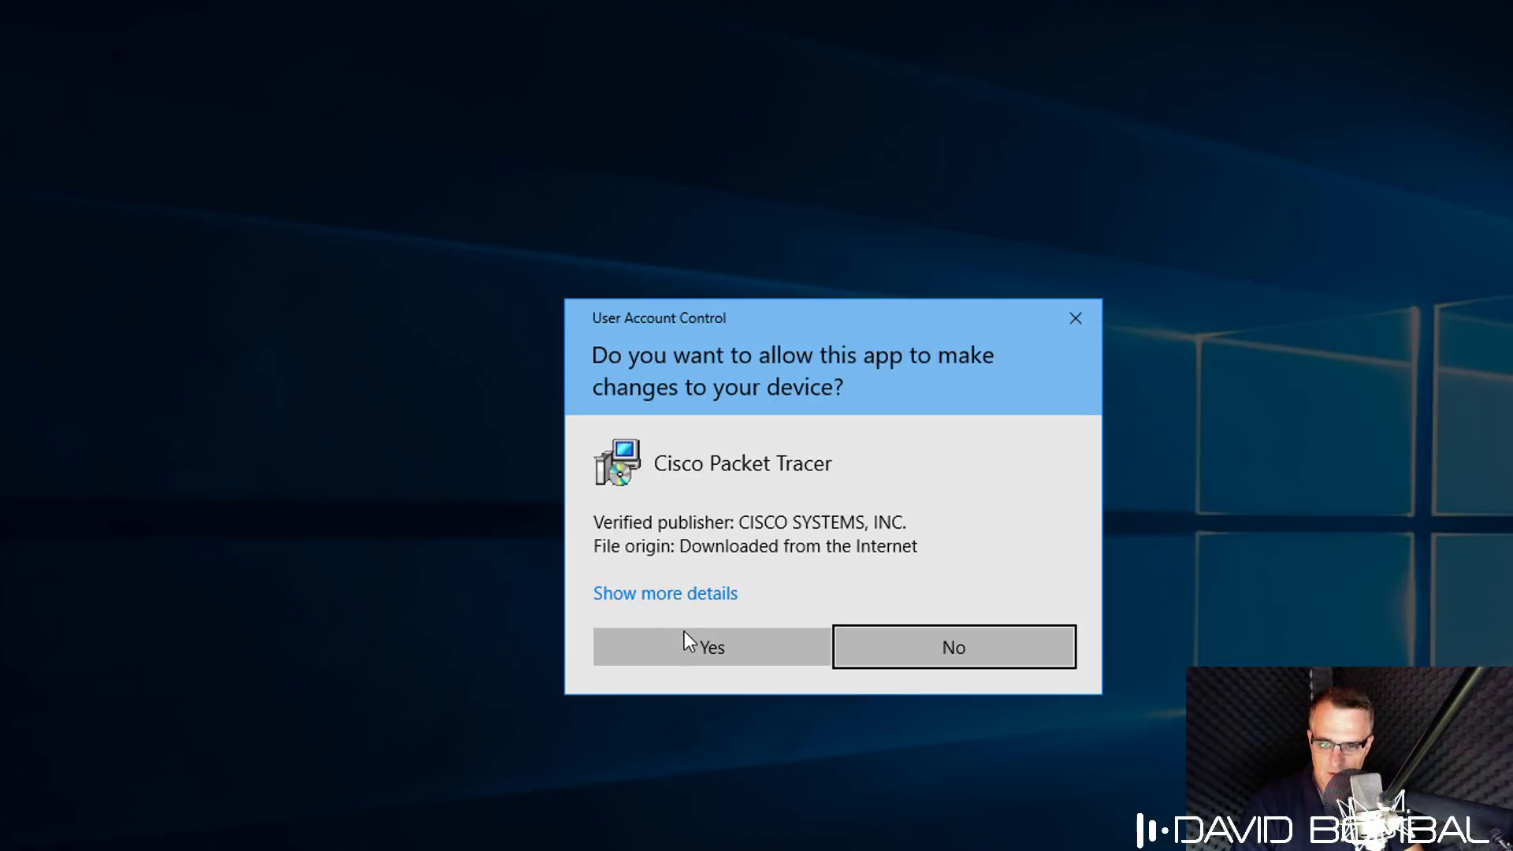
# Allow the installer to make changes and accept the license agreement.
pyautogui.click(695, 658)
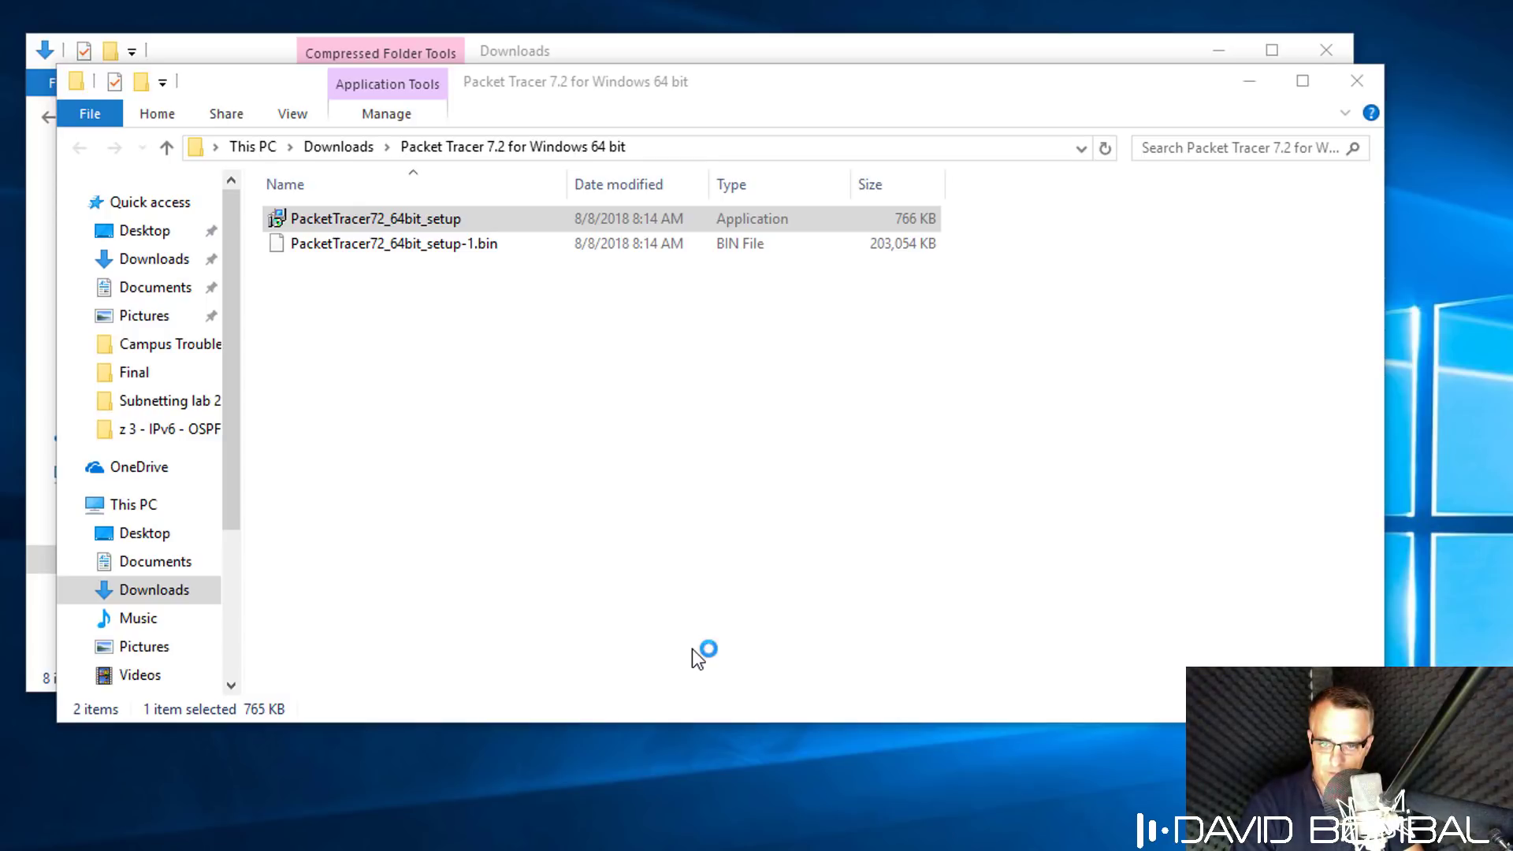
pyautogui.press('super+Home')
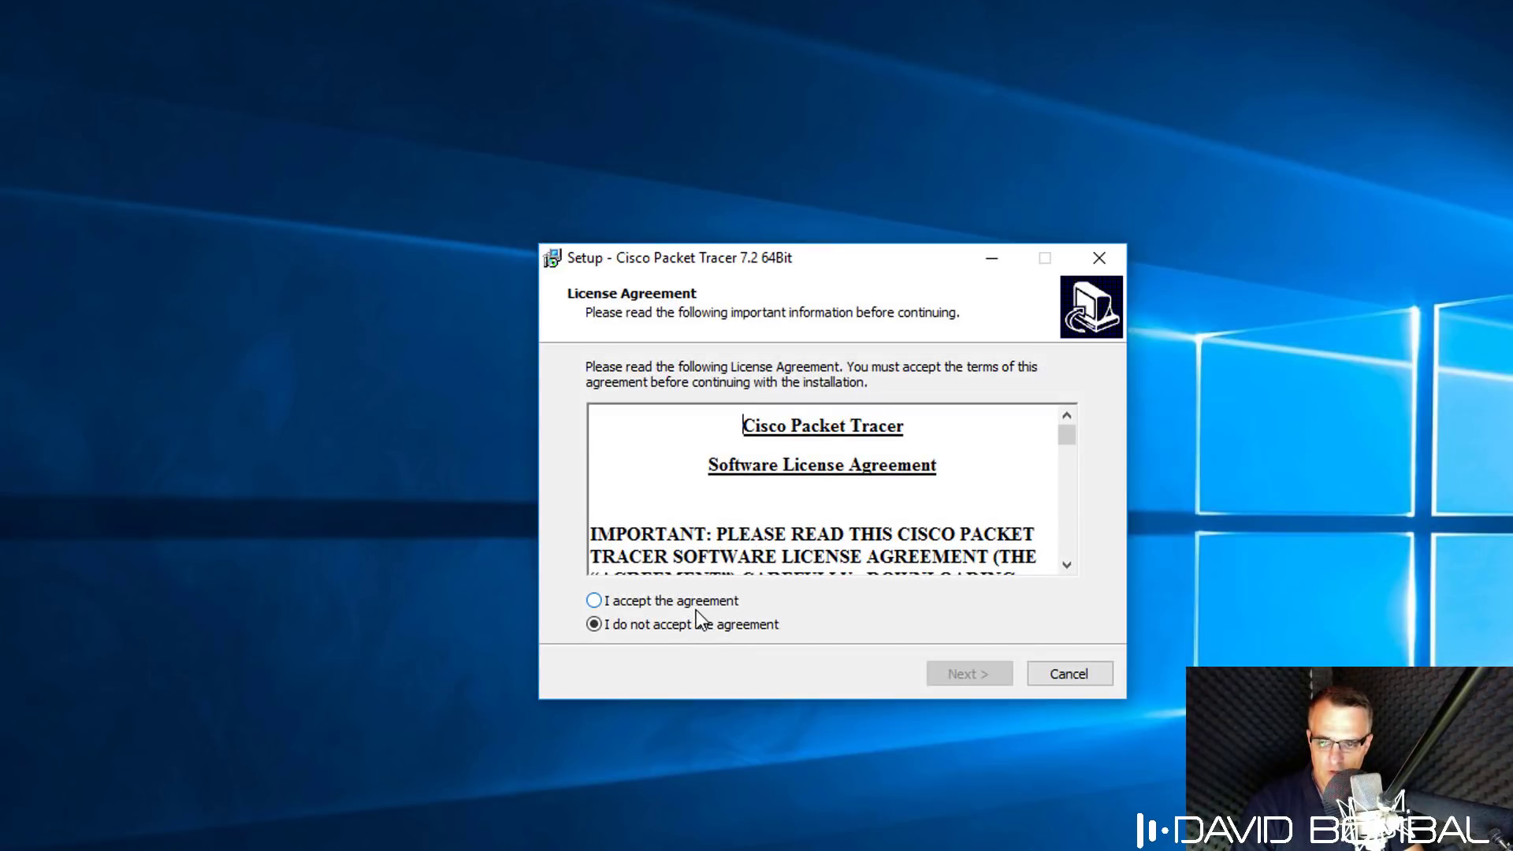
pyautogui.click(687, 606)
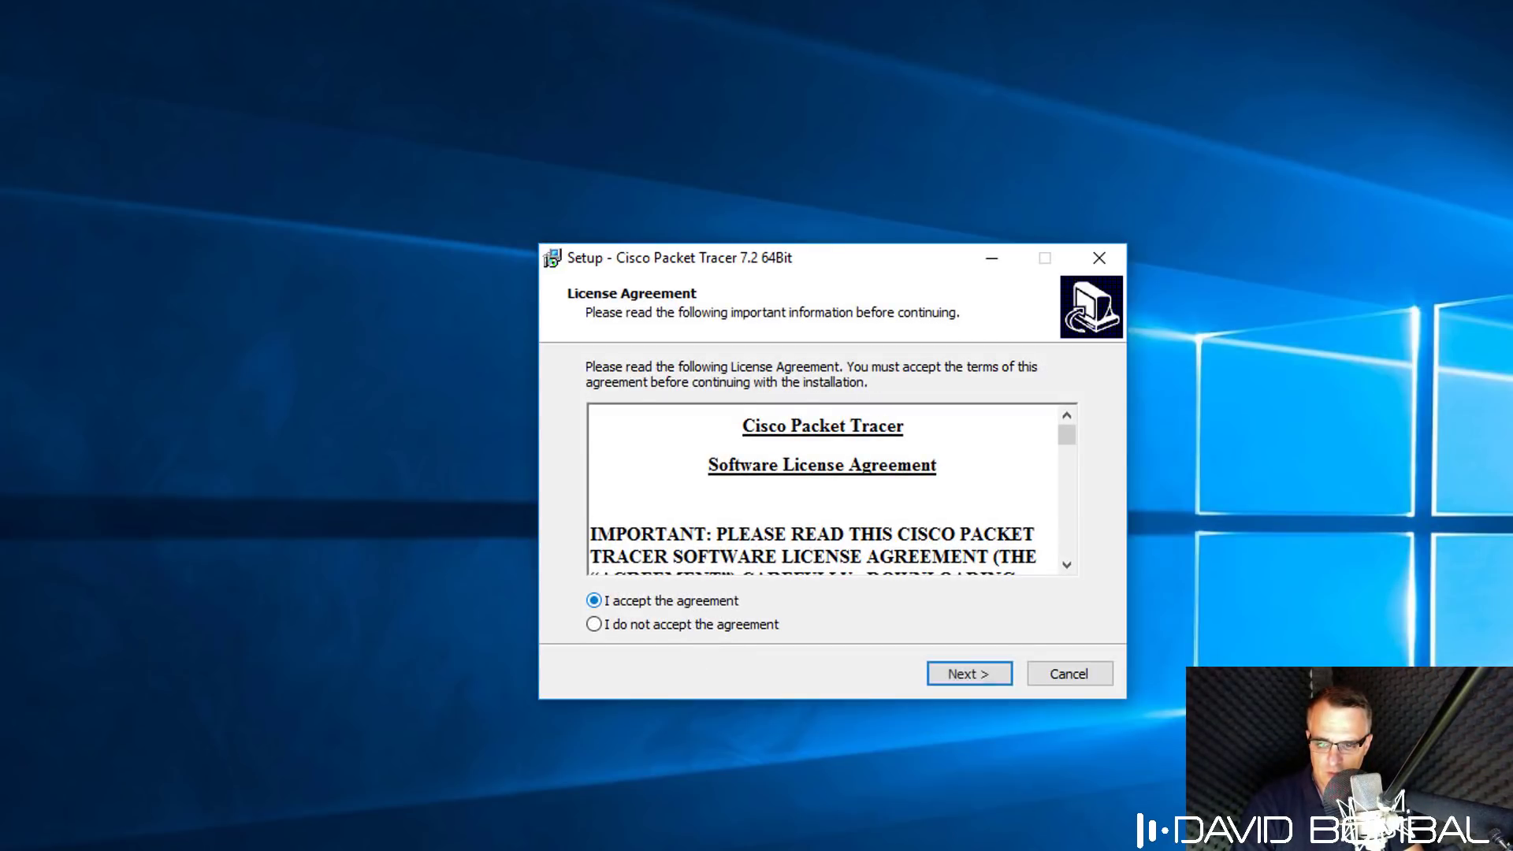
pyautogui.moveTo(1070, 429); pyautogui.dragTo(1072, 560)
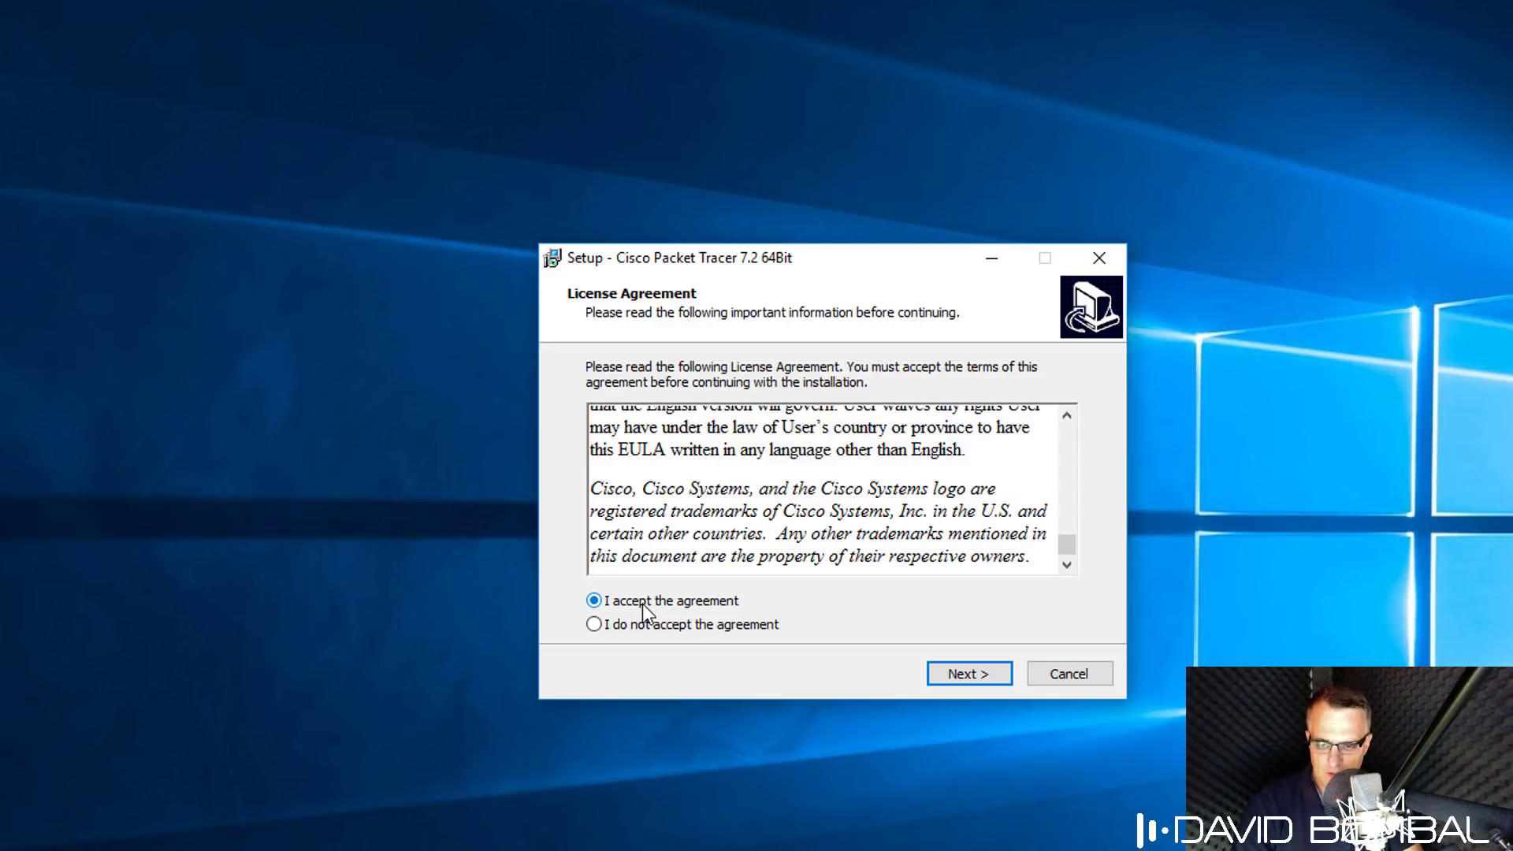
pyautogui.click(980, 679)
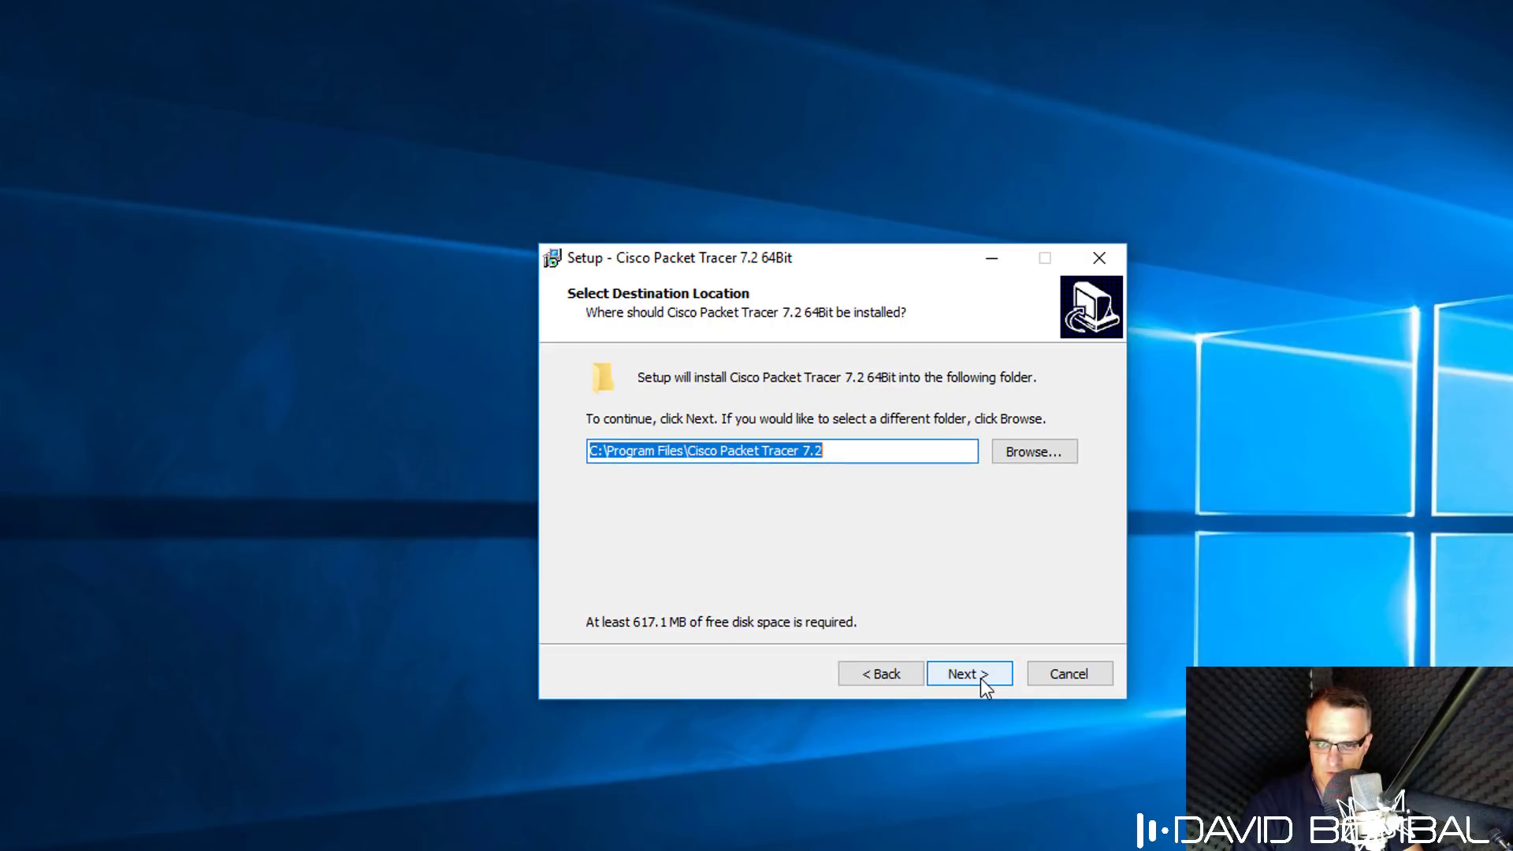
# Keep the default install folder C:\Program Files\Cisco Packet Tracer 7.2 and continue.
pyautogui.click(608, 450)
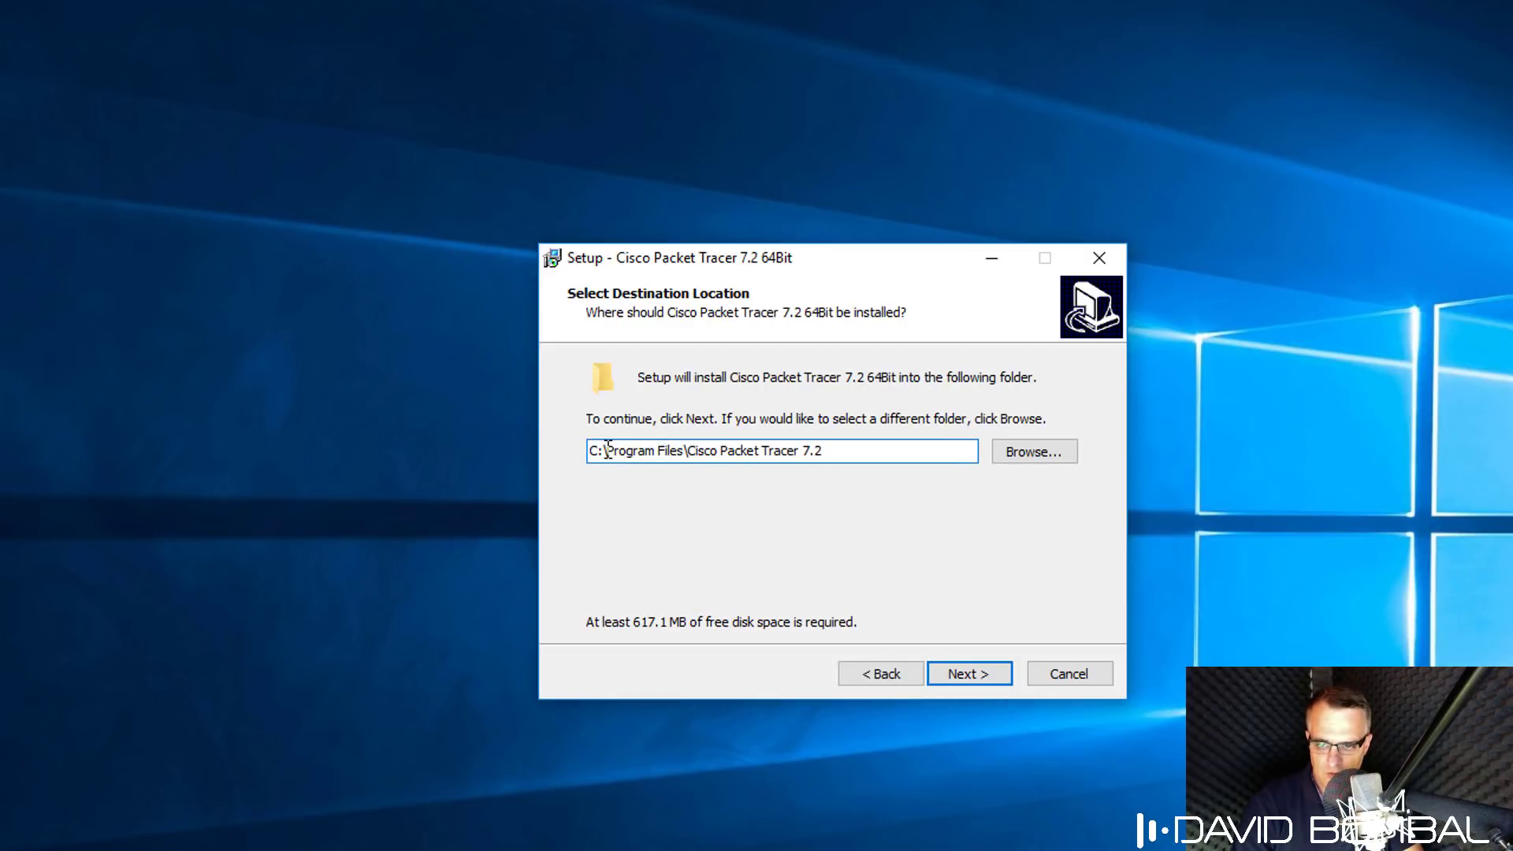
pyautogui.moveTo(608, 450); pyautogui.dragTo(700, 453)
pyautogui.click(947, 456)
pyautogui.click(969, 674)
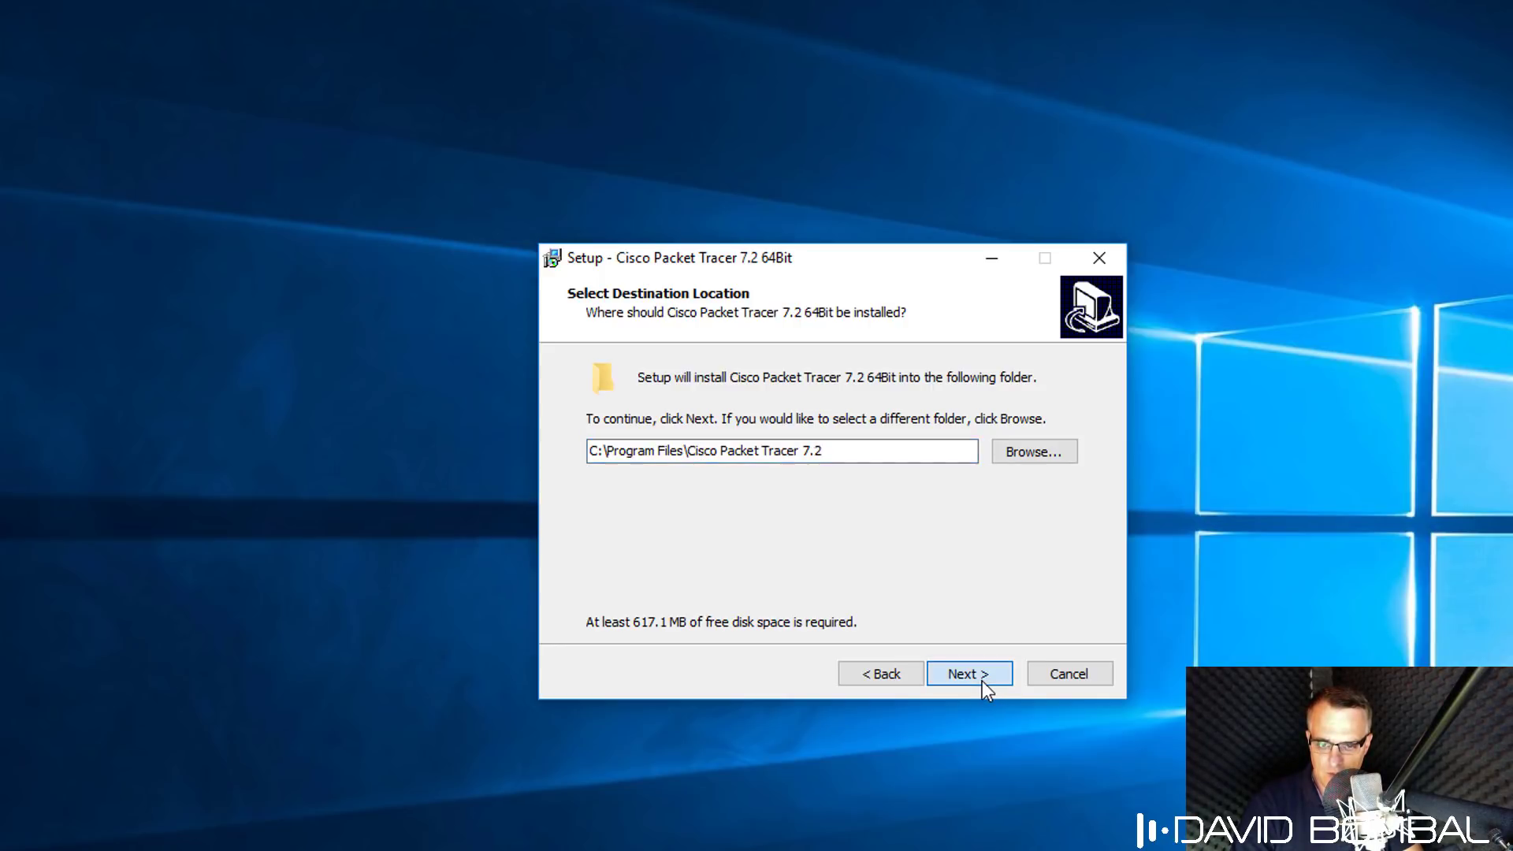
# Keep the Cisco Packet Tracer 7.2 Start Menu folder and desktop shortcut, then install.
pyautogui.press('End')
pyautogui.write('7.2')
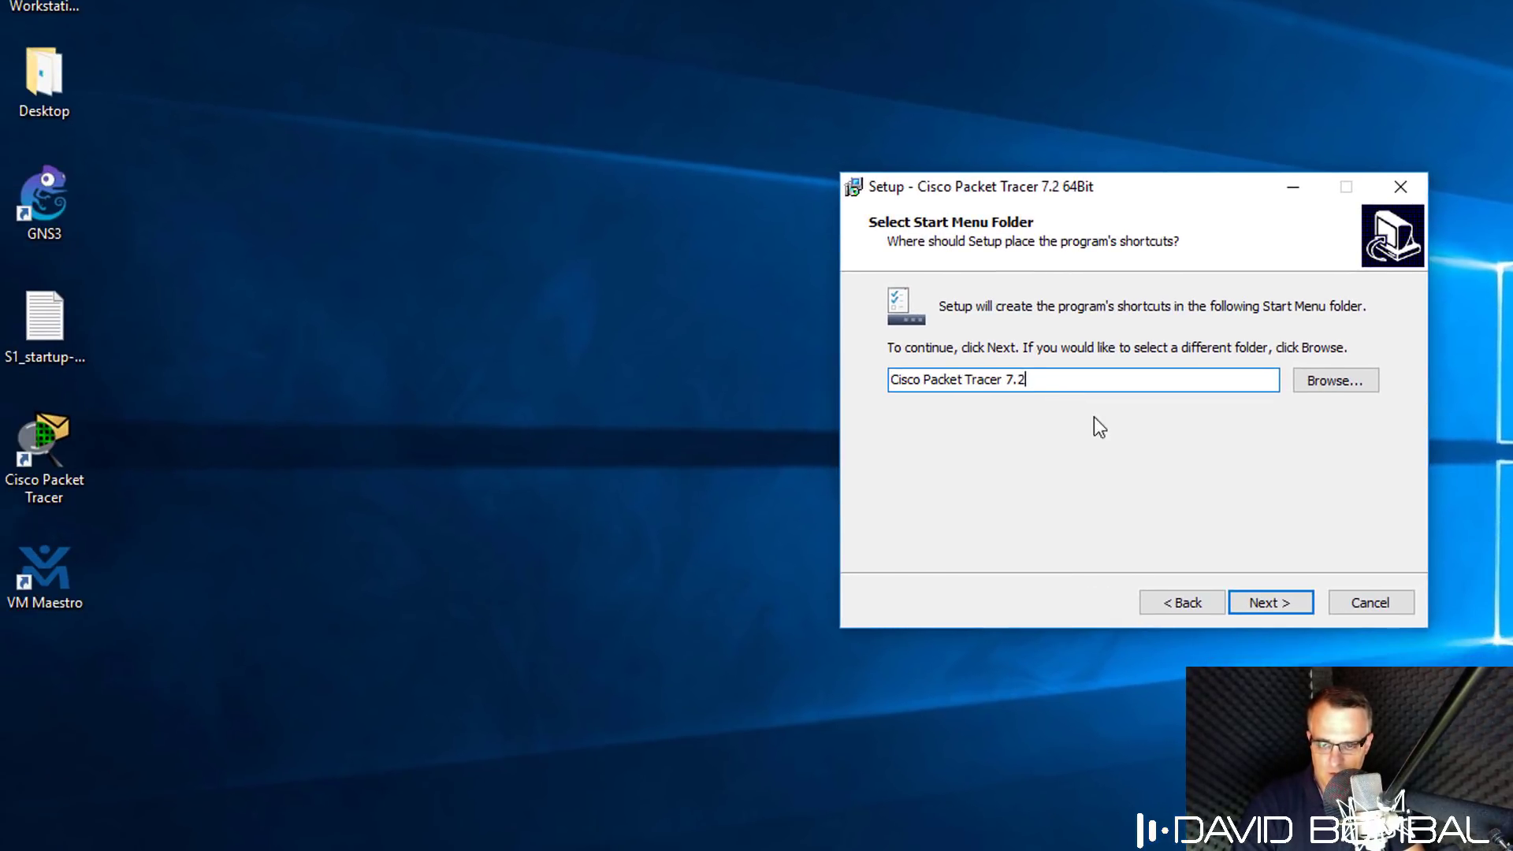
pyautogui.click(49, 461)
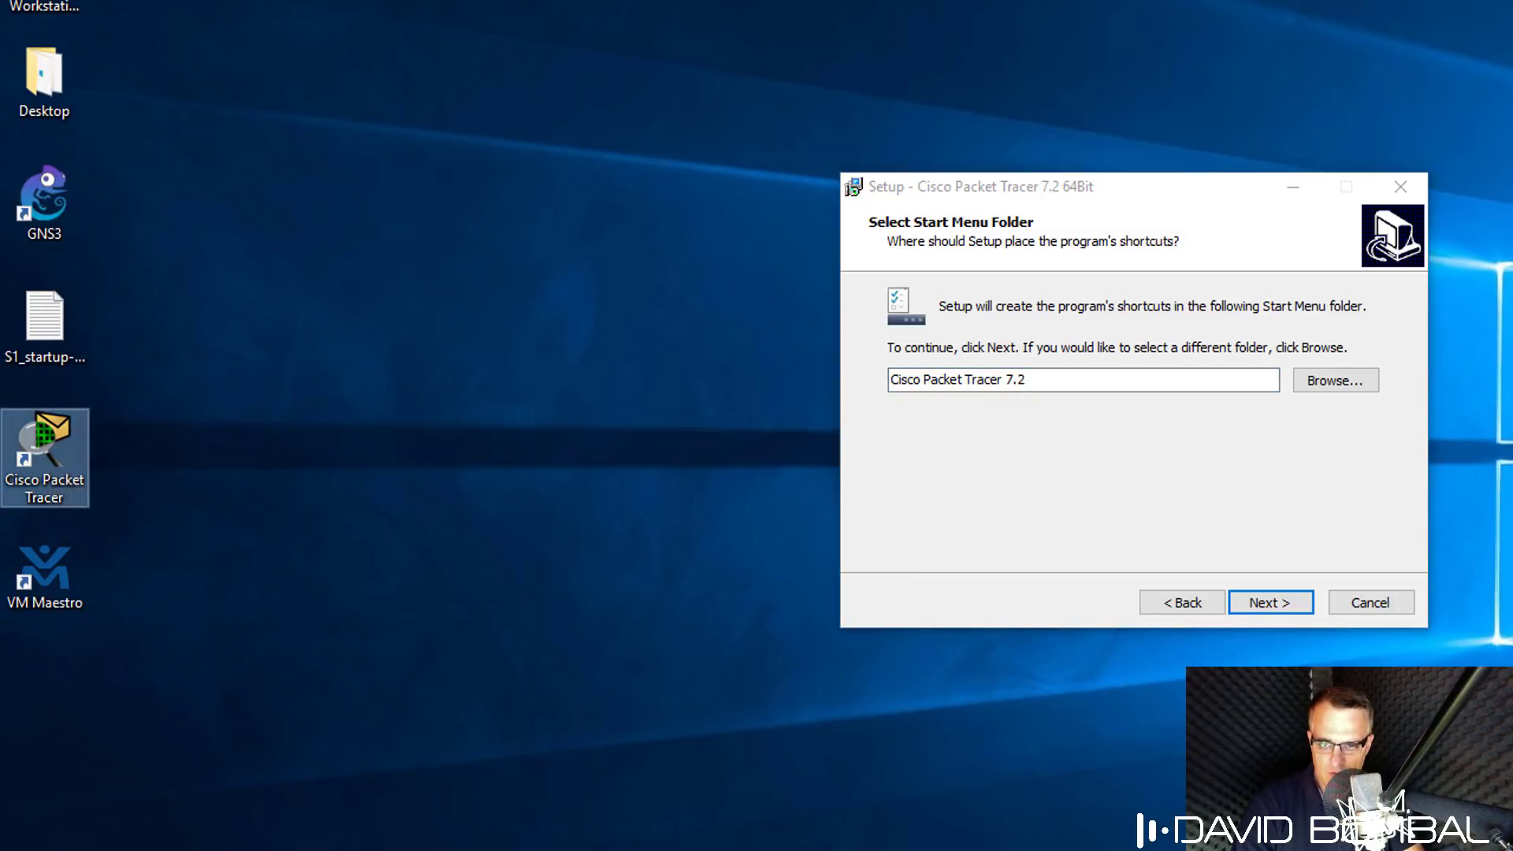
pyautogui.click(1258, 601)
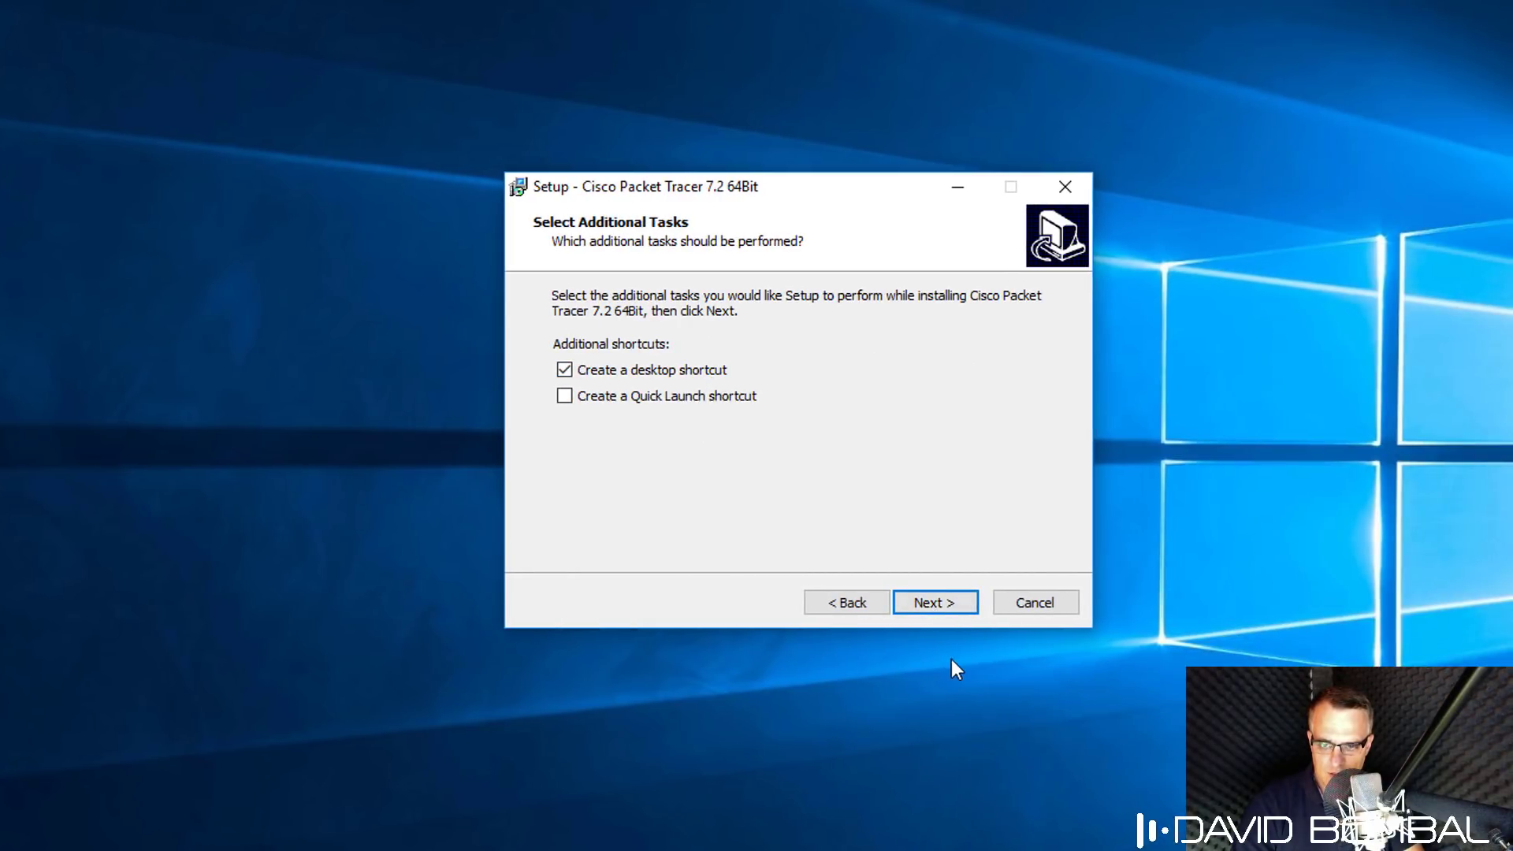
pyautogui.click(938, 607)
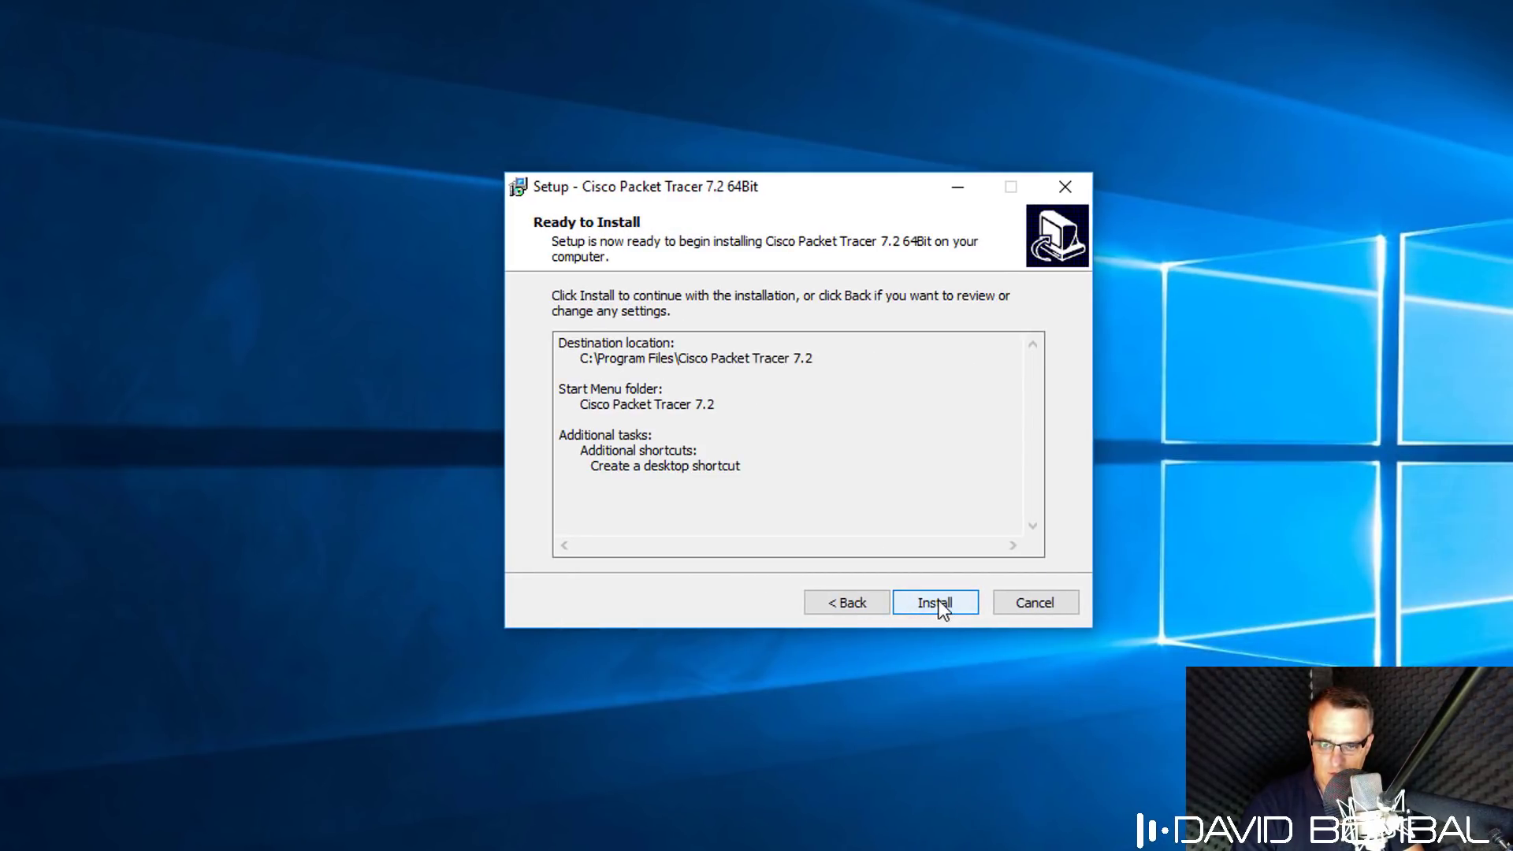
pyautogui.click(937, 603)
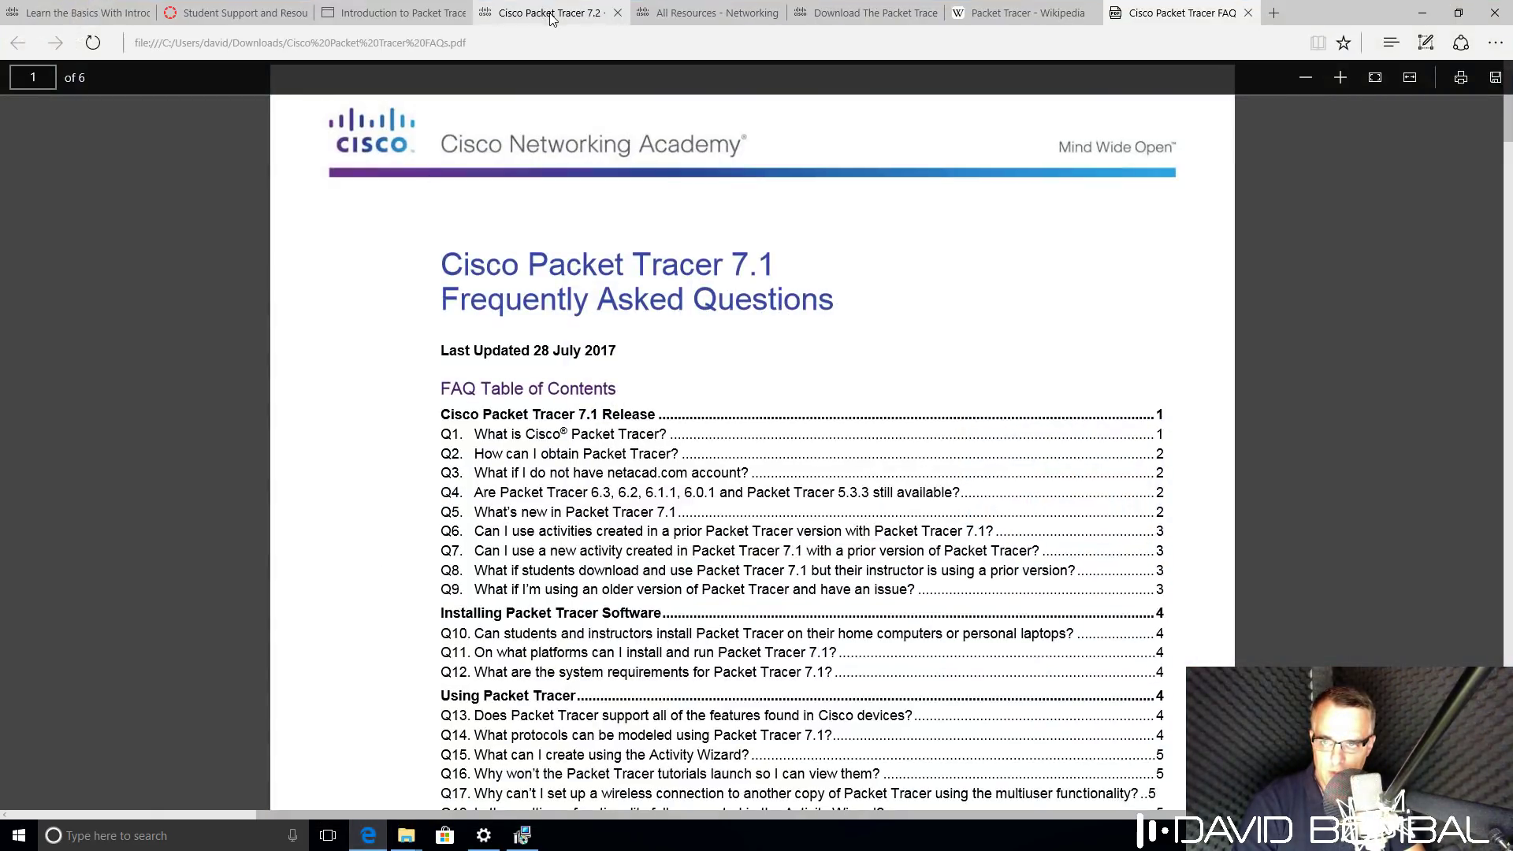
# Go back from the 7.2 download page and open the Cisco Packet Tracer 7.1.1 downloads folder.
pyautogui.click(552, 15)
pyautogui.click(17, 42)
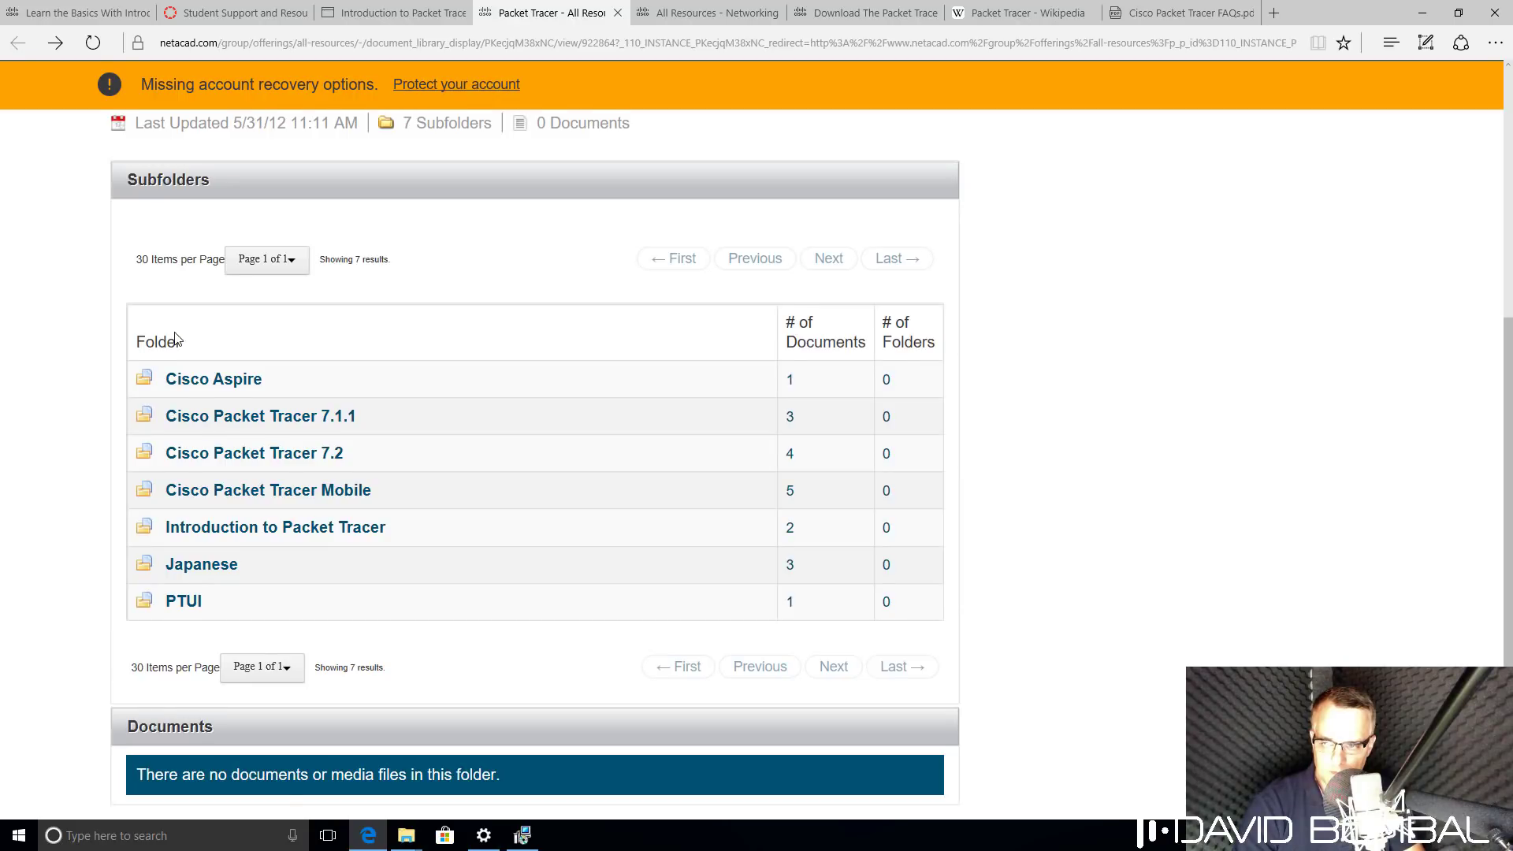
pyautogui.click(279, 418)
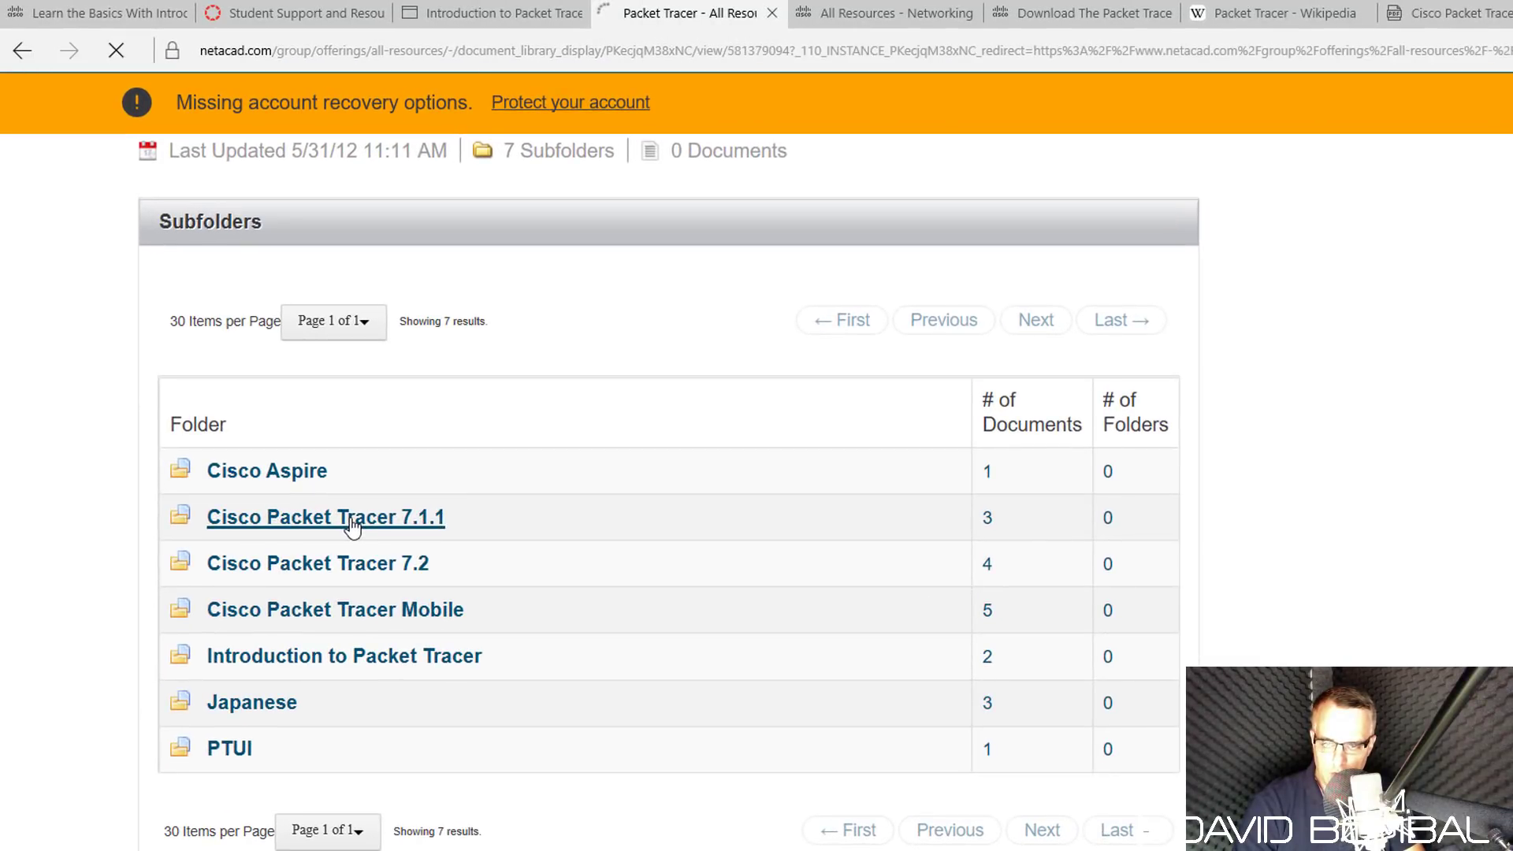
pyautogui.scroll(-5, 477, 583)
pyautogui.scroll(-4, 665, 495)
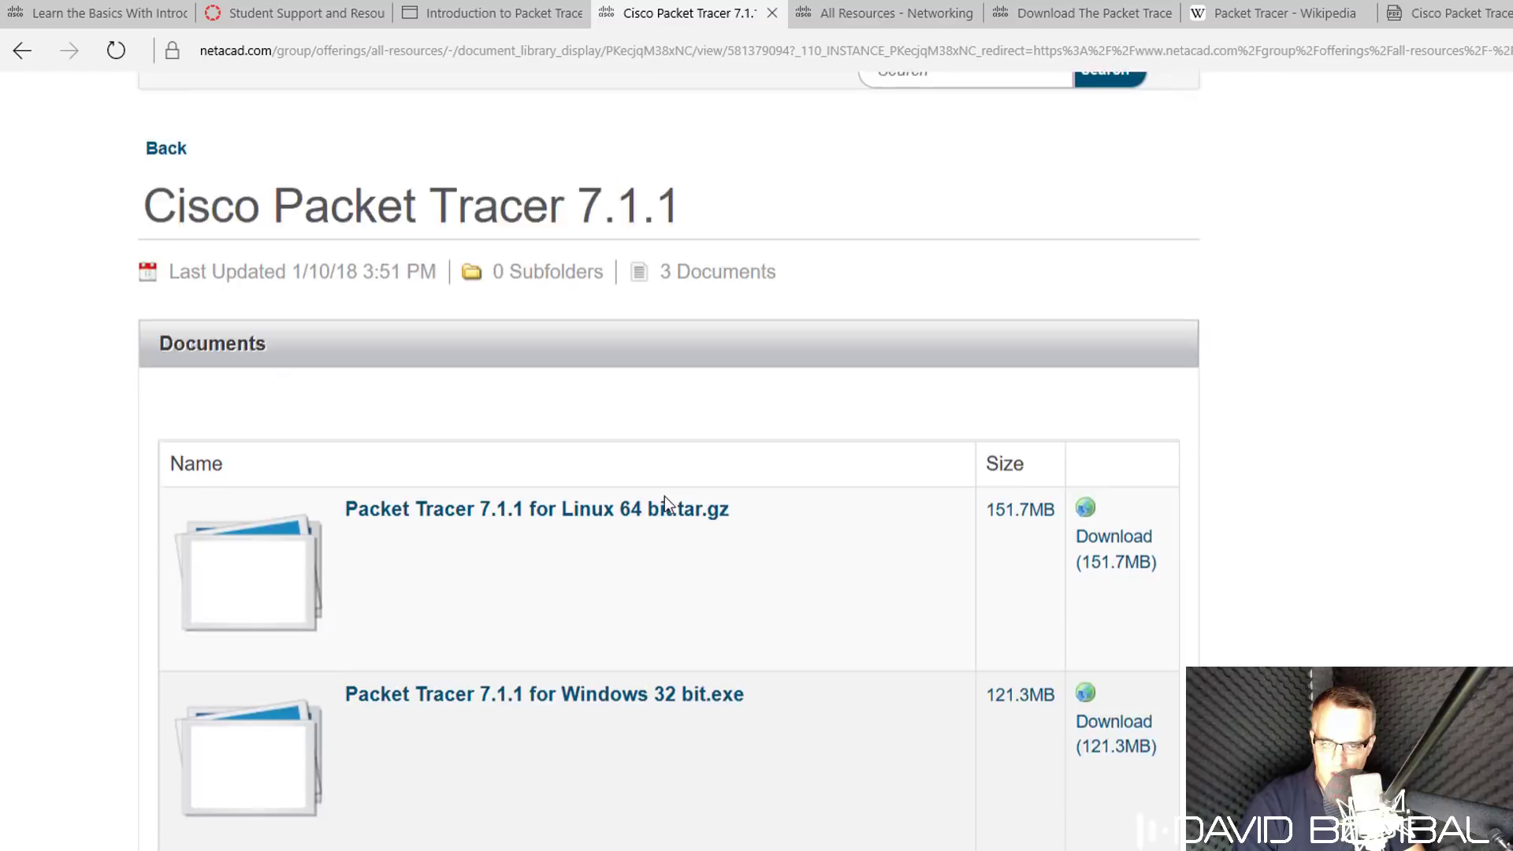
pyautogui.scroll(2, 665, 495)
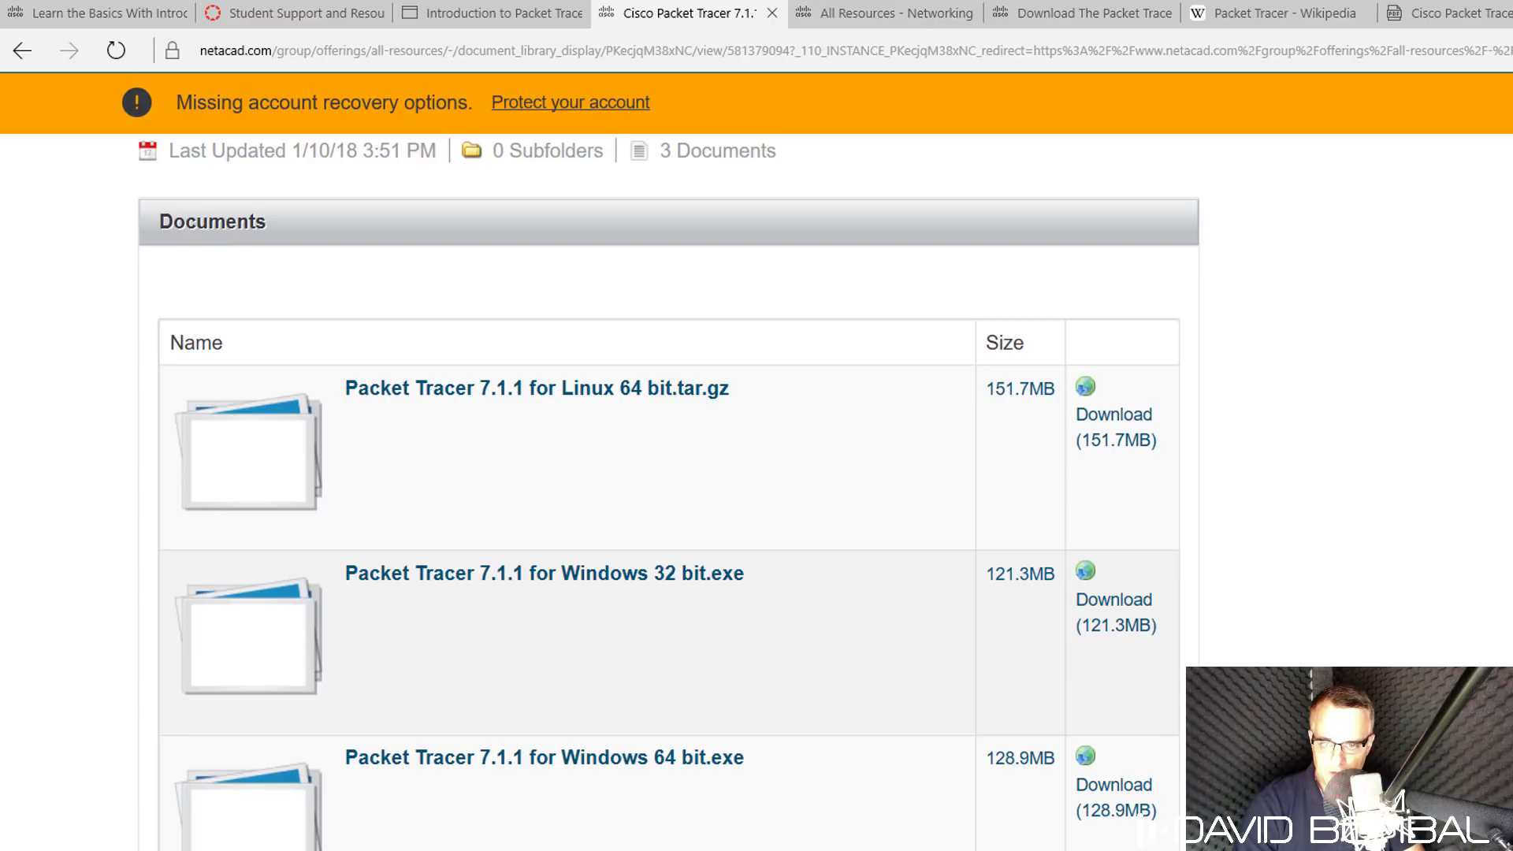
# Close Edge with all its tabs, dismiss the browser note, and finish setup with Launch checked.
pyautogui.hotkey('alt', 'F4')
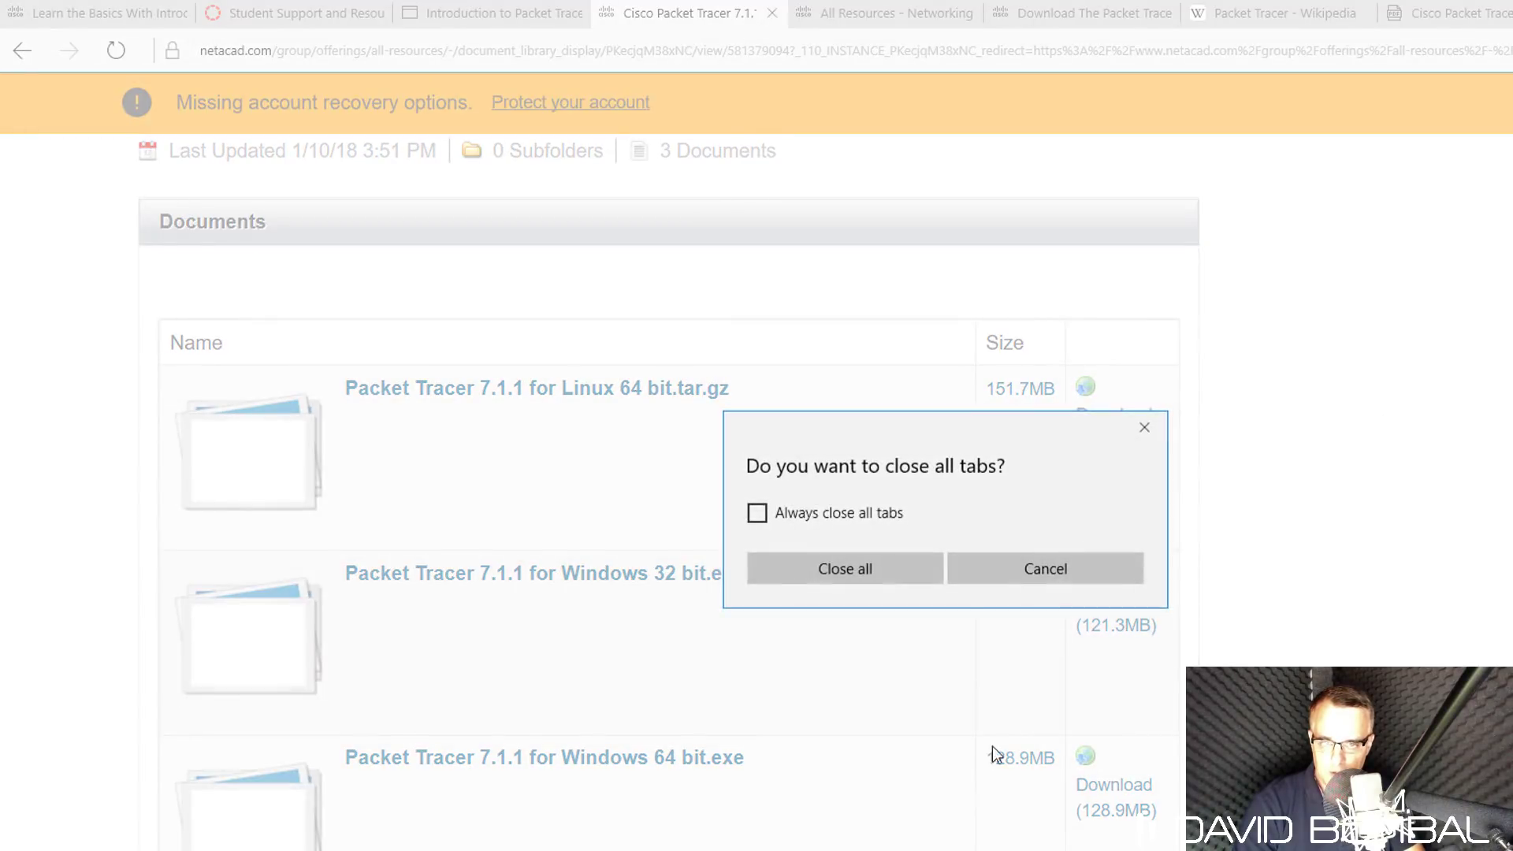
pyautogui.click(825, 569)
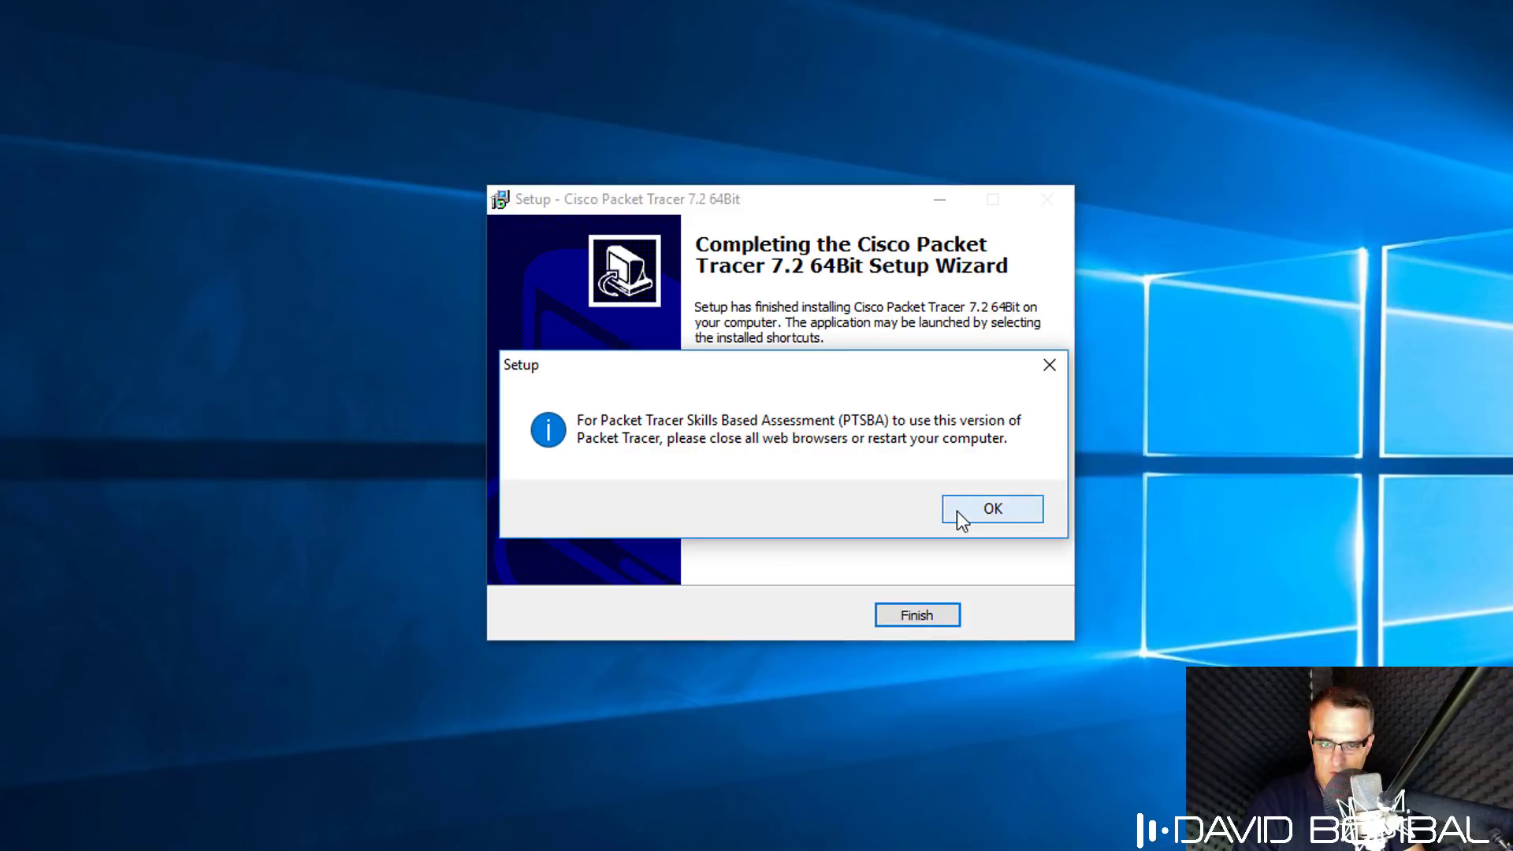
pyautogui.click(957, 511)
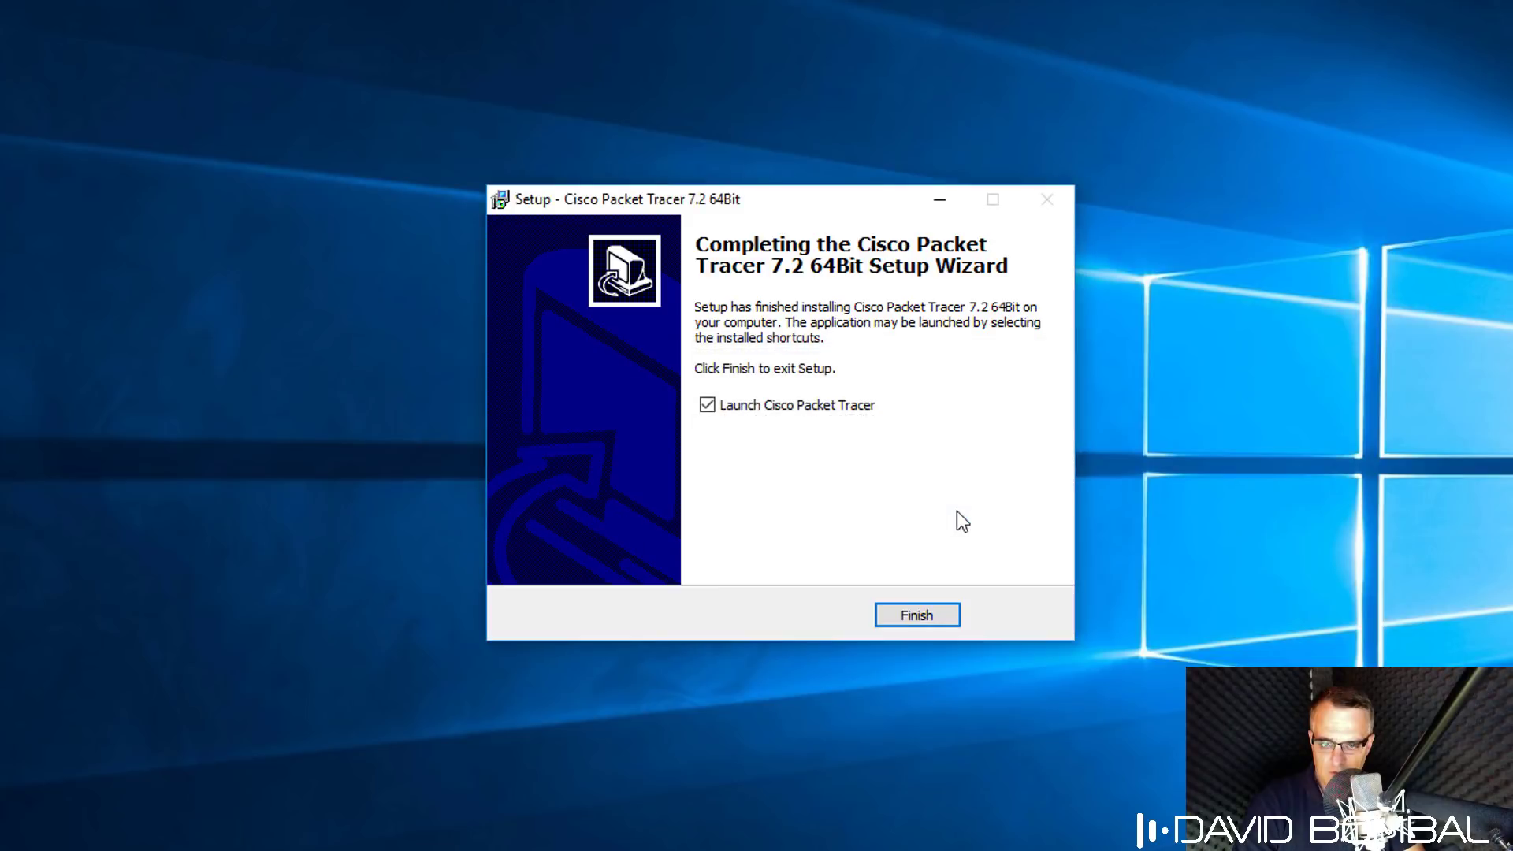
pyautogui.click(919, 617)
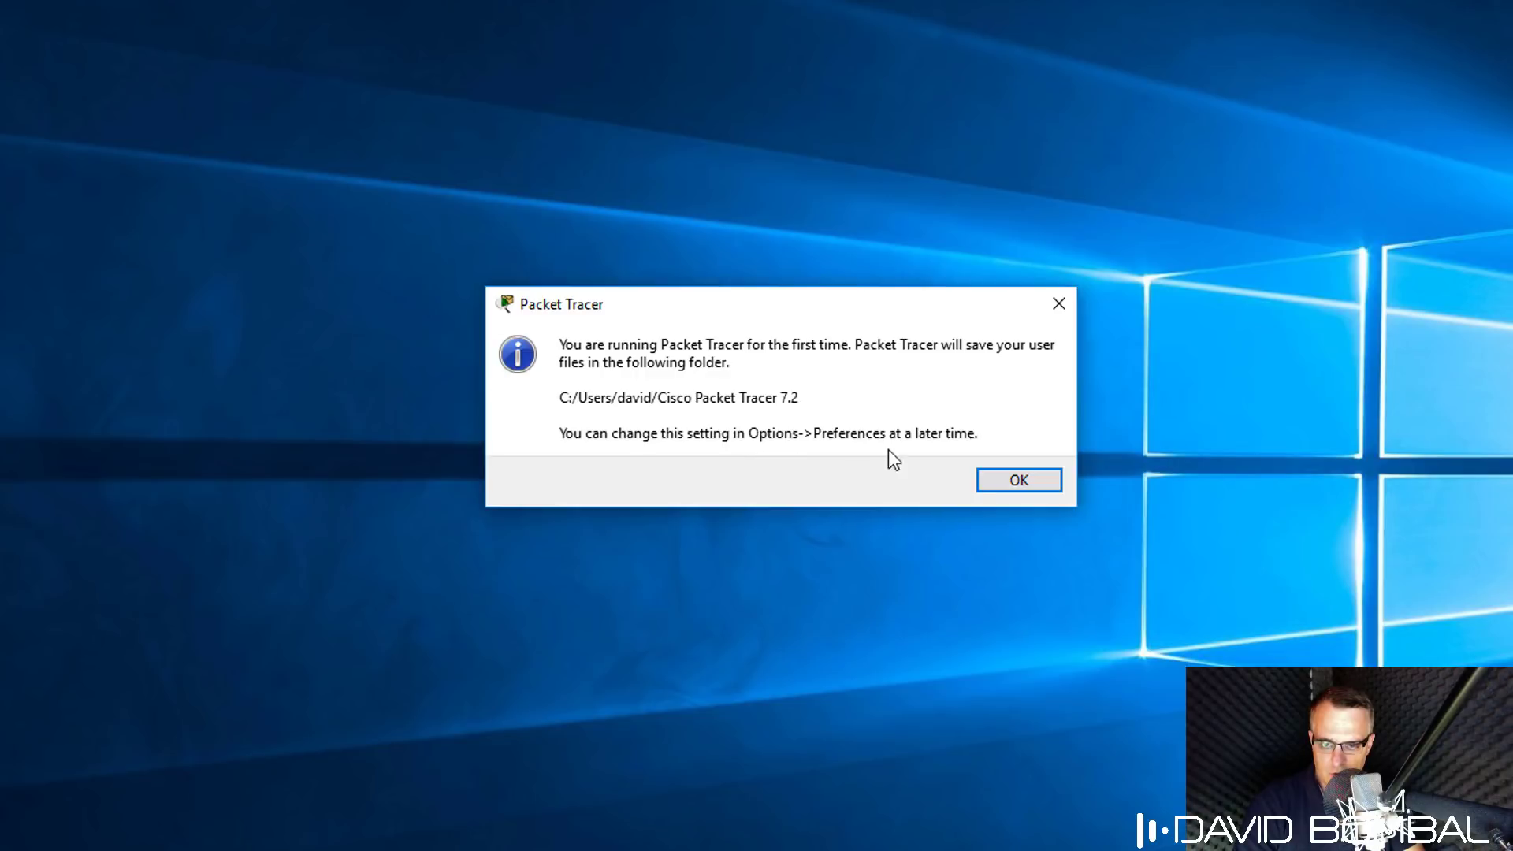
# Acknowledge the user-files folder notice and enter the Networking Academy account e-mail and password.
pyautogui.click(1018, 482)
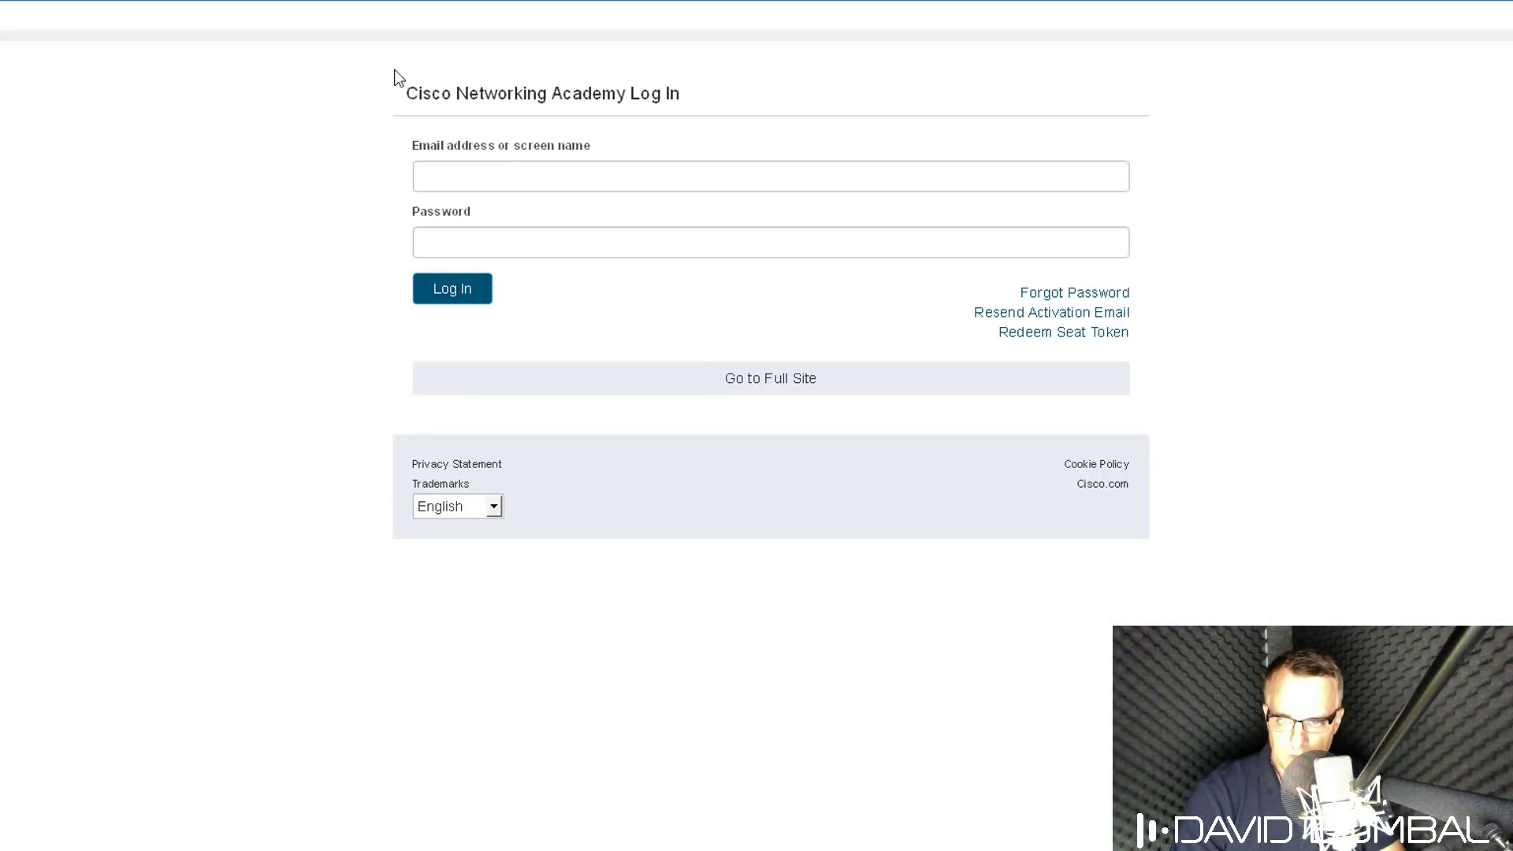
pyautogui.click(503, 172)
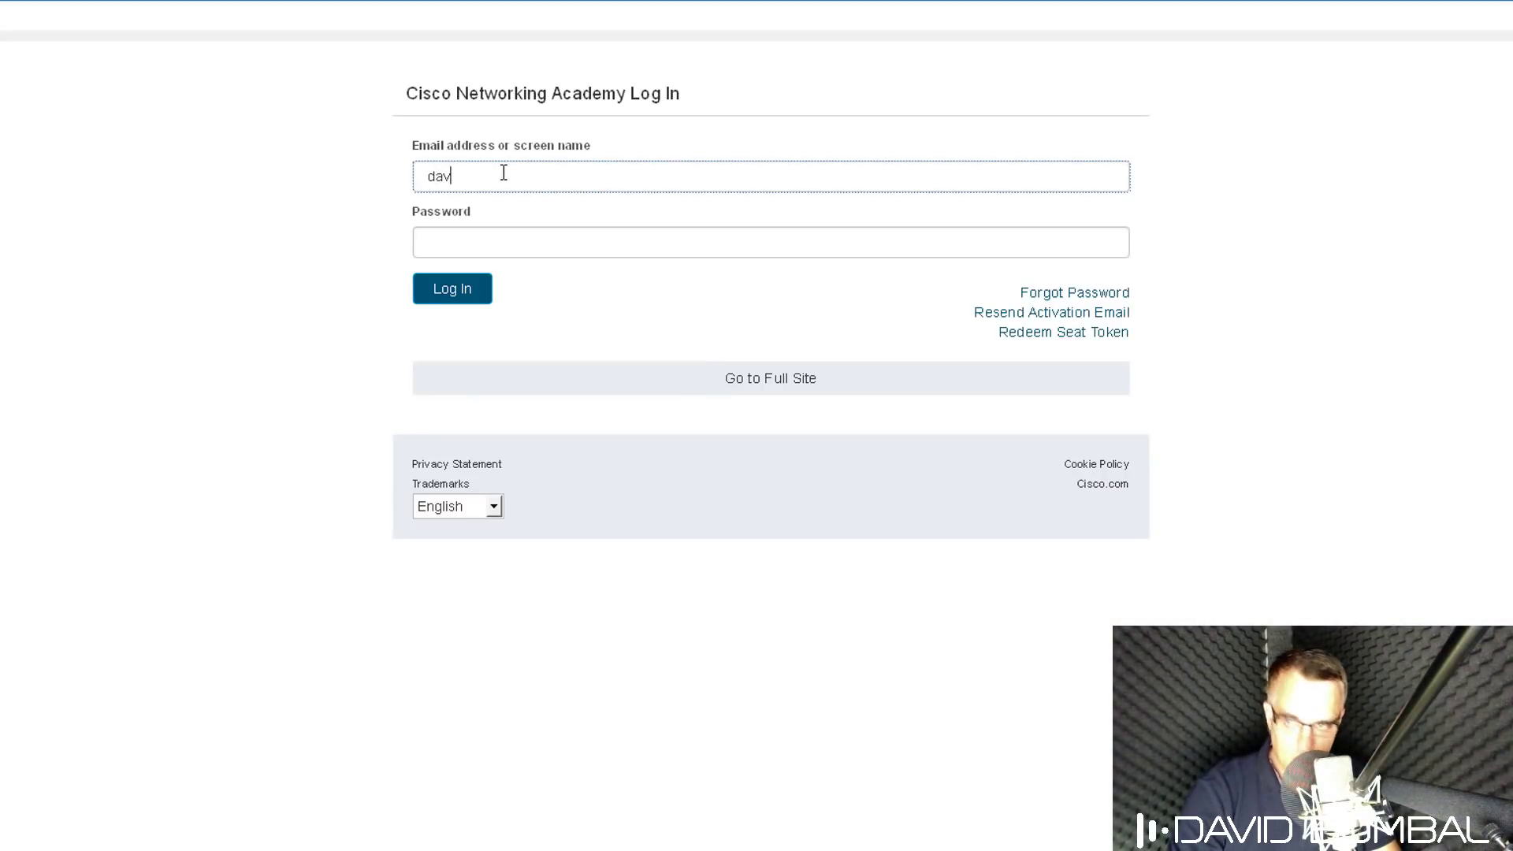
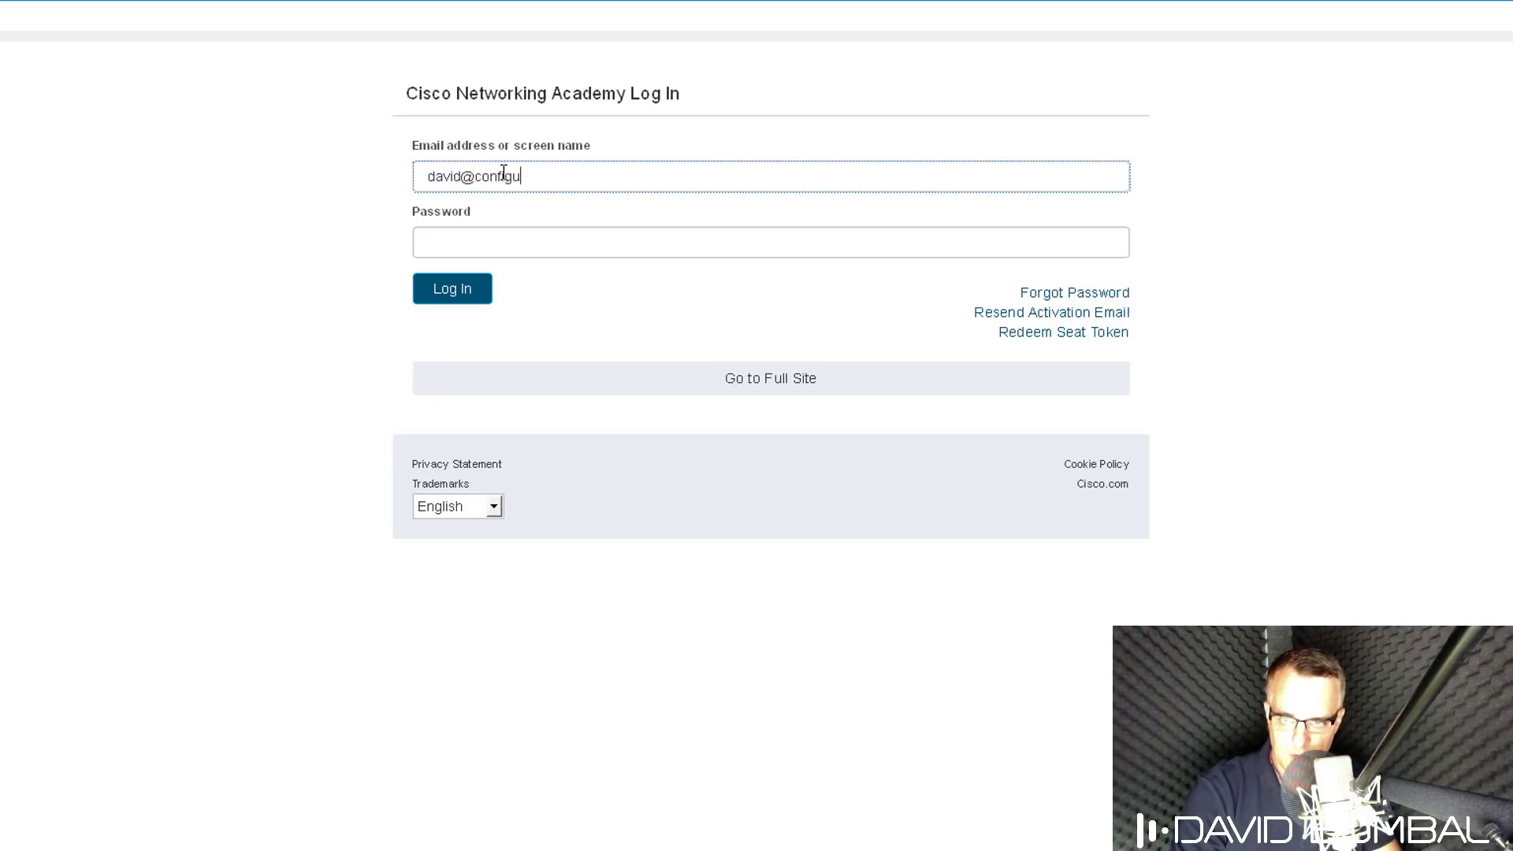
pyautogui.press('Tab')
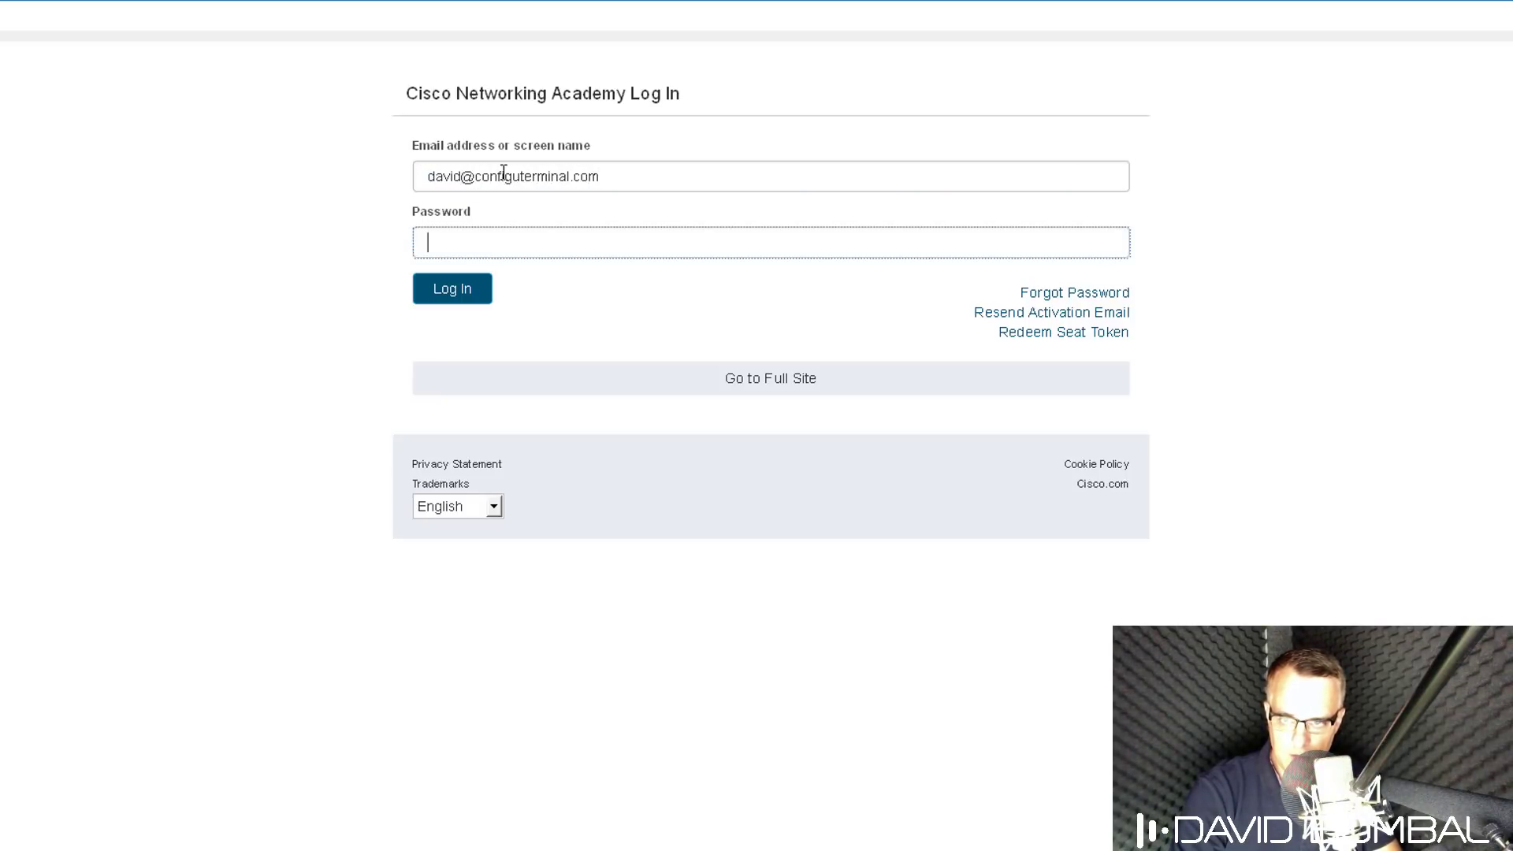
pyautogui.write('•••••••')
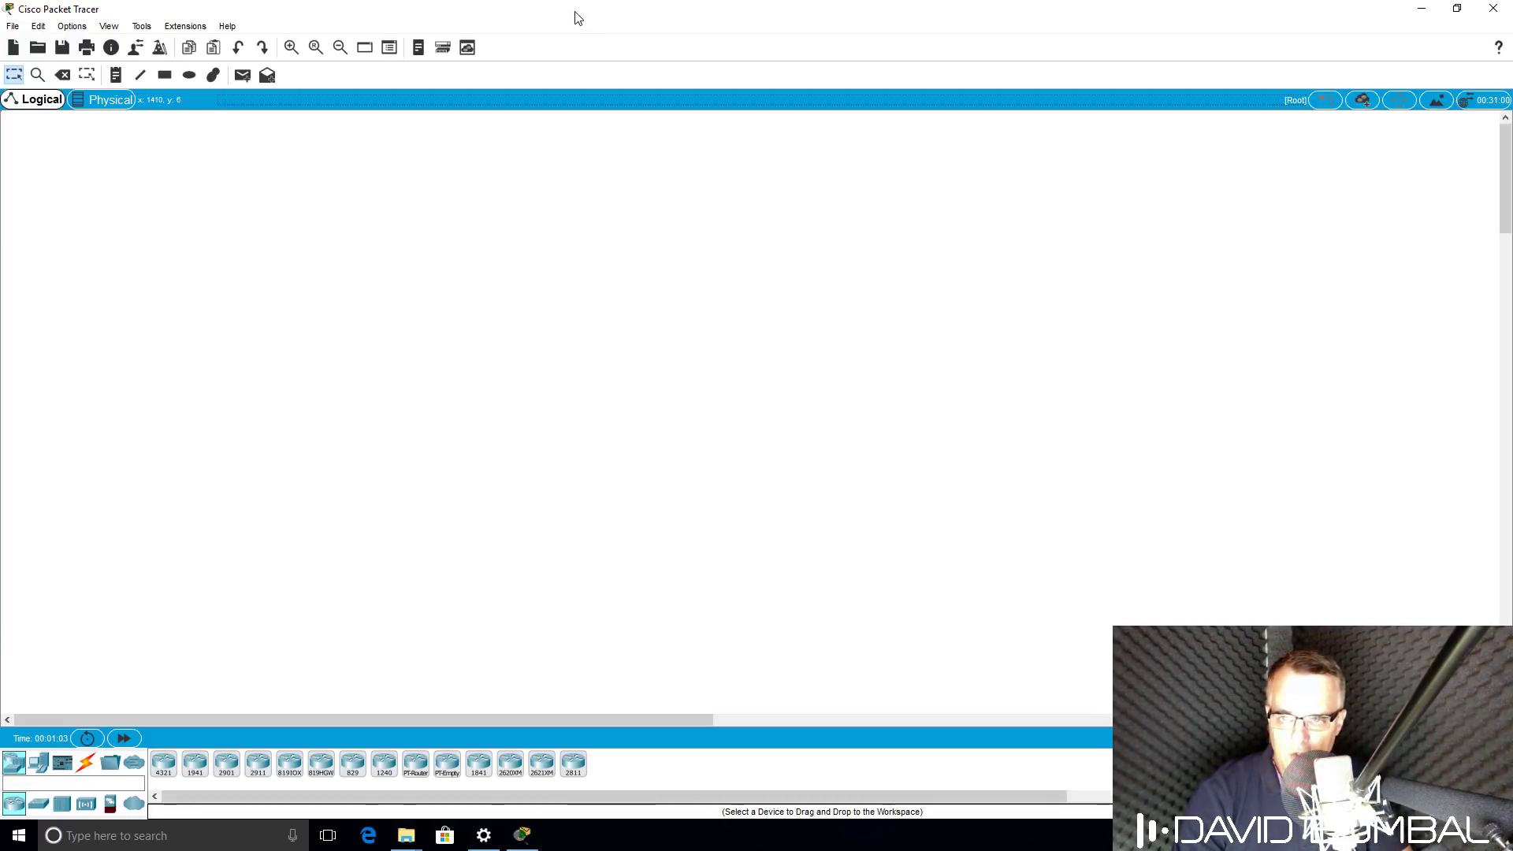
# Restore the open window and launch a second Cisco Packet Tracer from a 'packet' search.
pyautogui.doubleClick(578, 18)
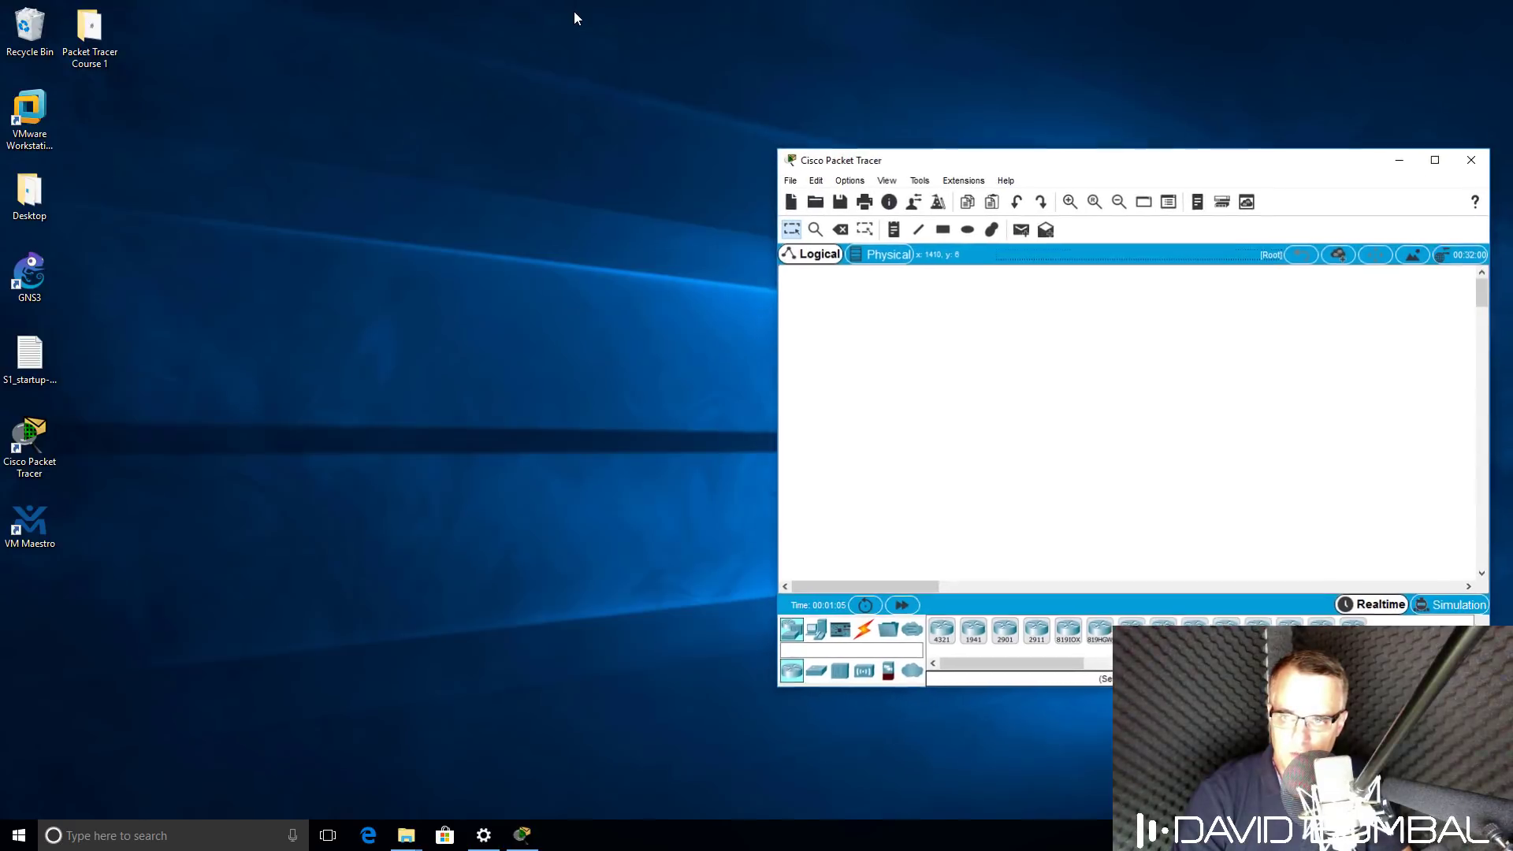
pyautogui.click(186, 840)
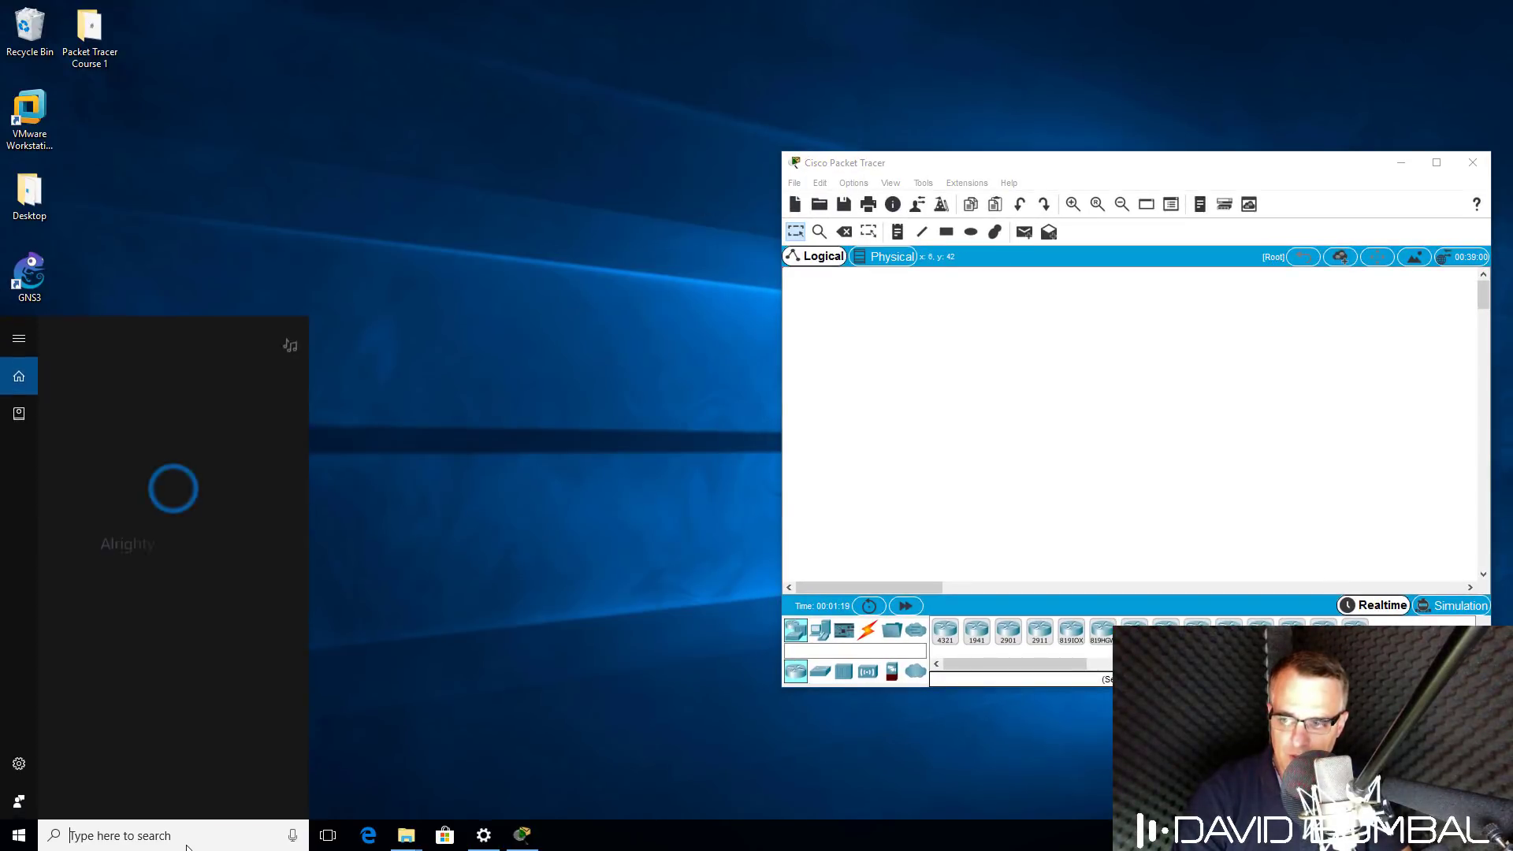
pyautogui.write('packet')
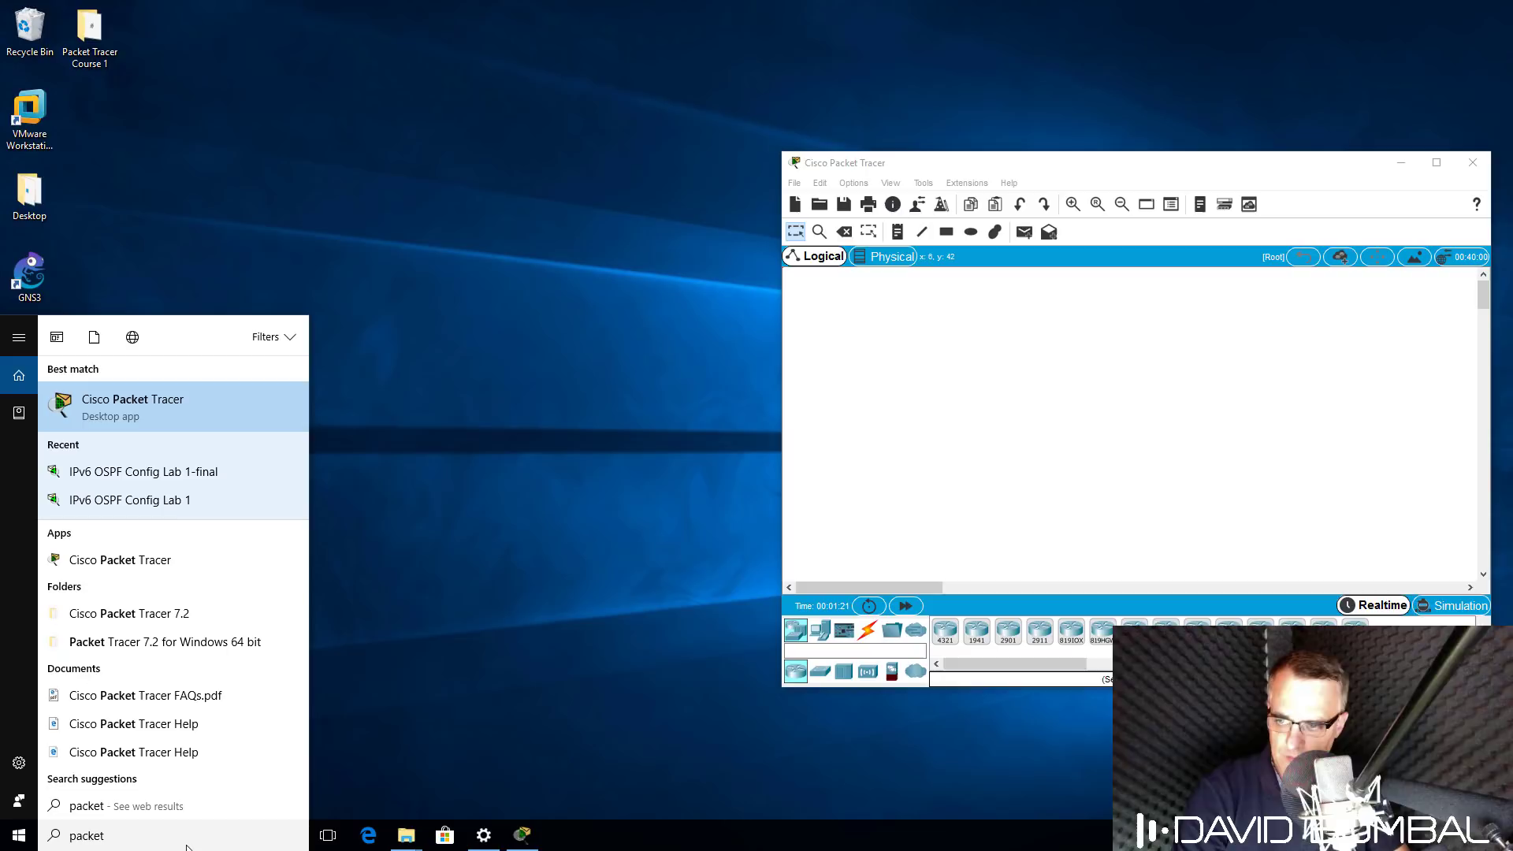
pyautogui.click(134, 405)
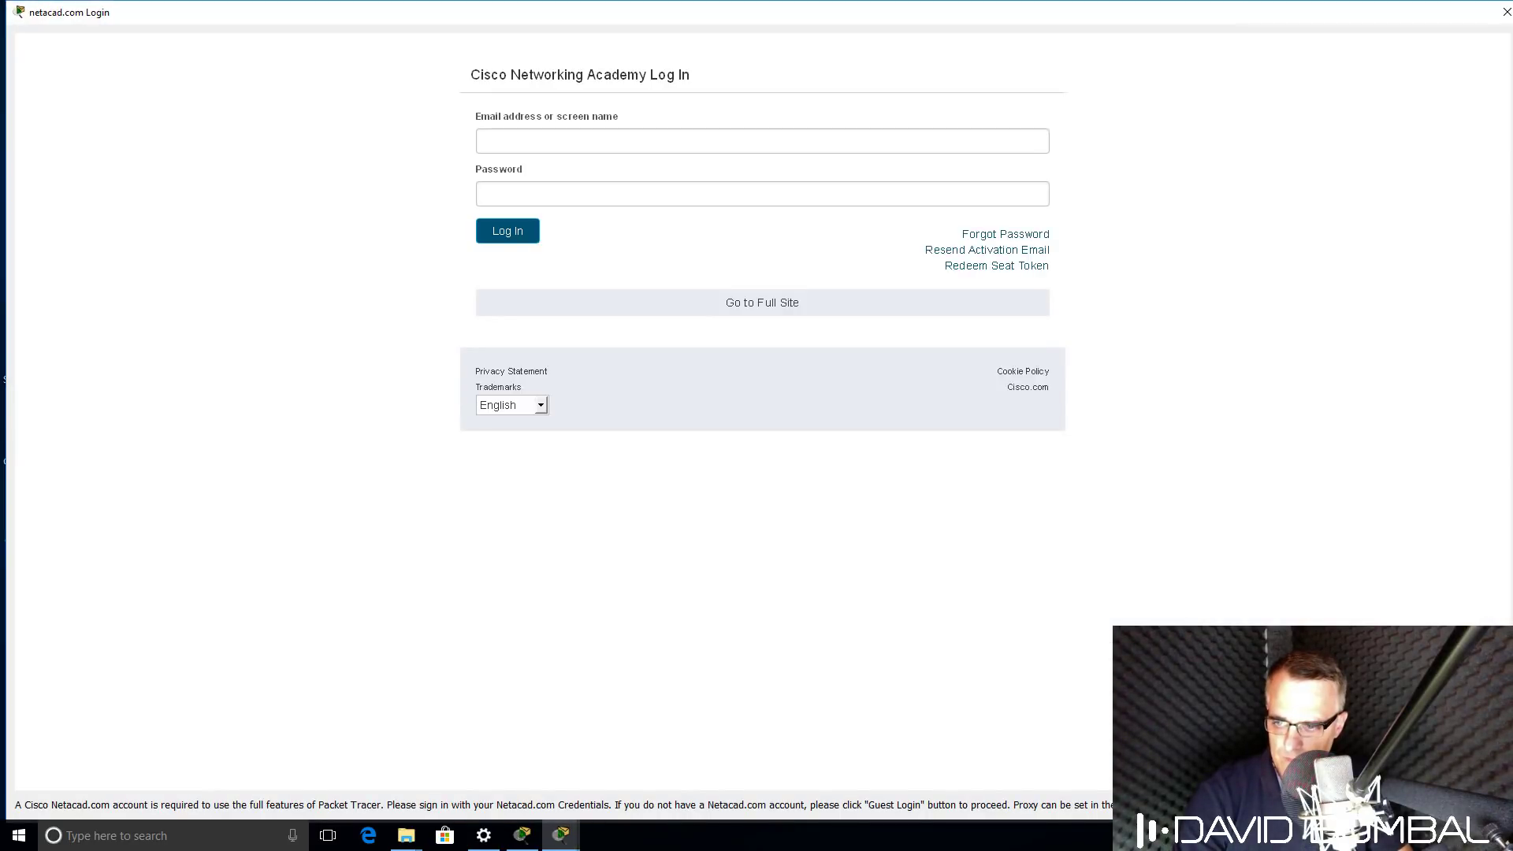
# Fill in the account login name and move to the password field.
pyautogui.click(588, 145)
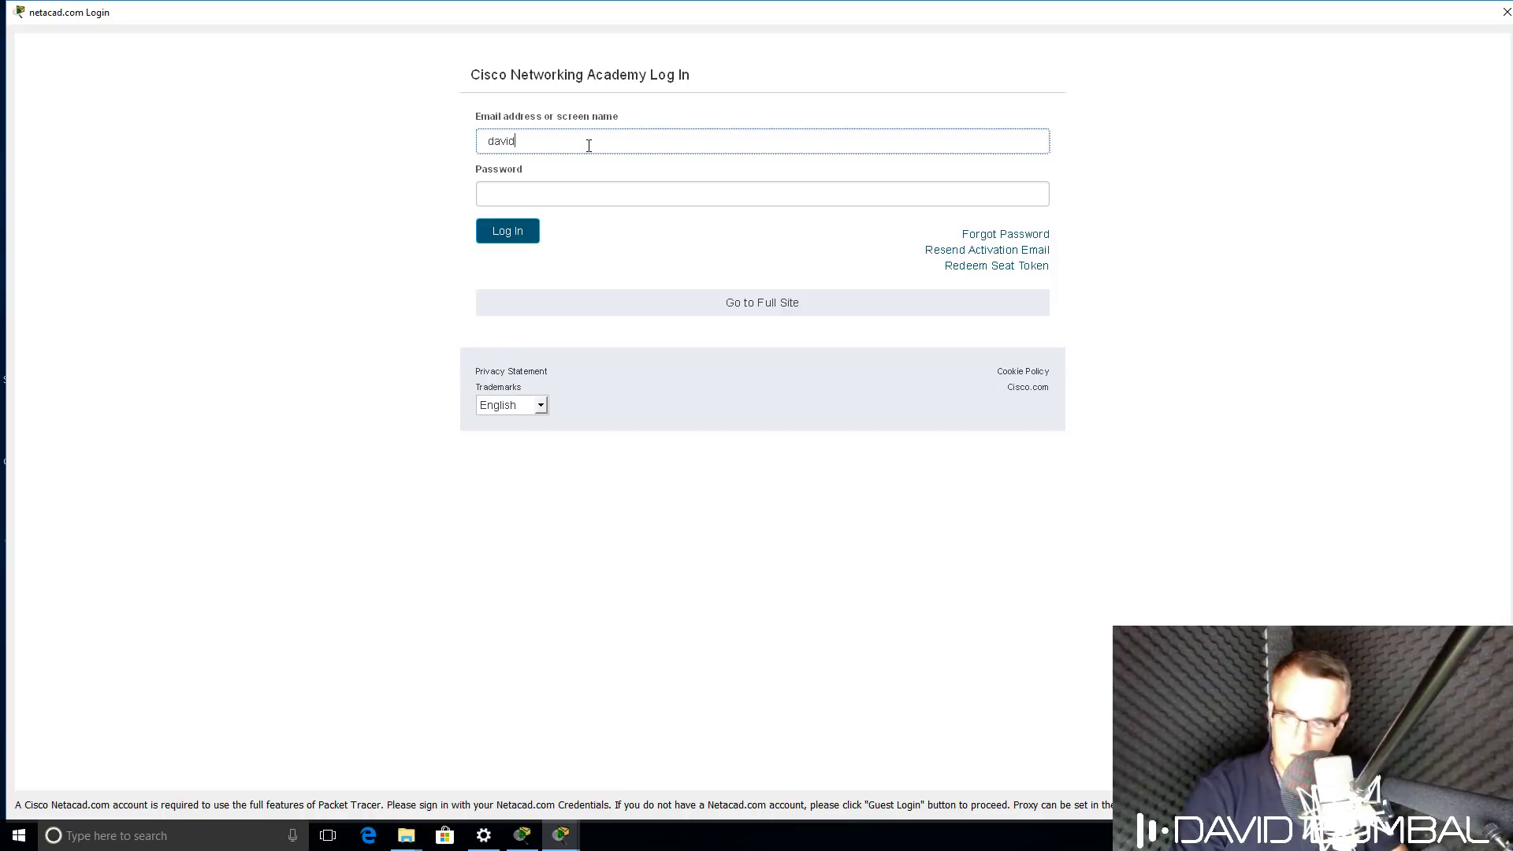
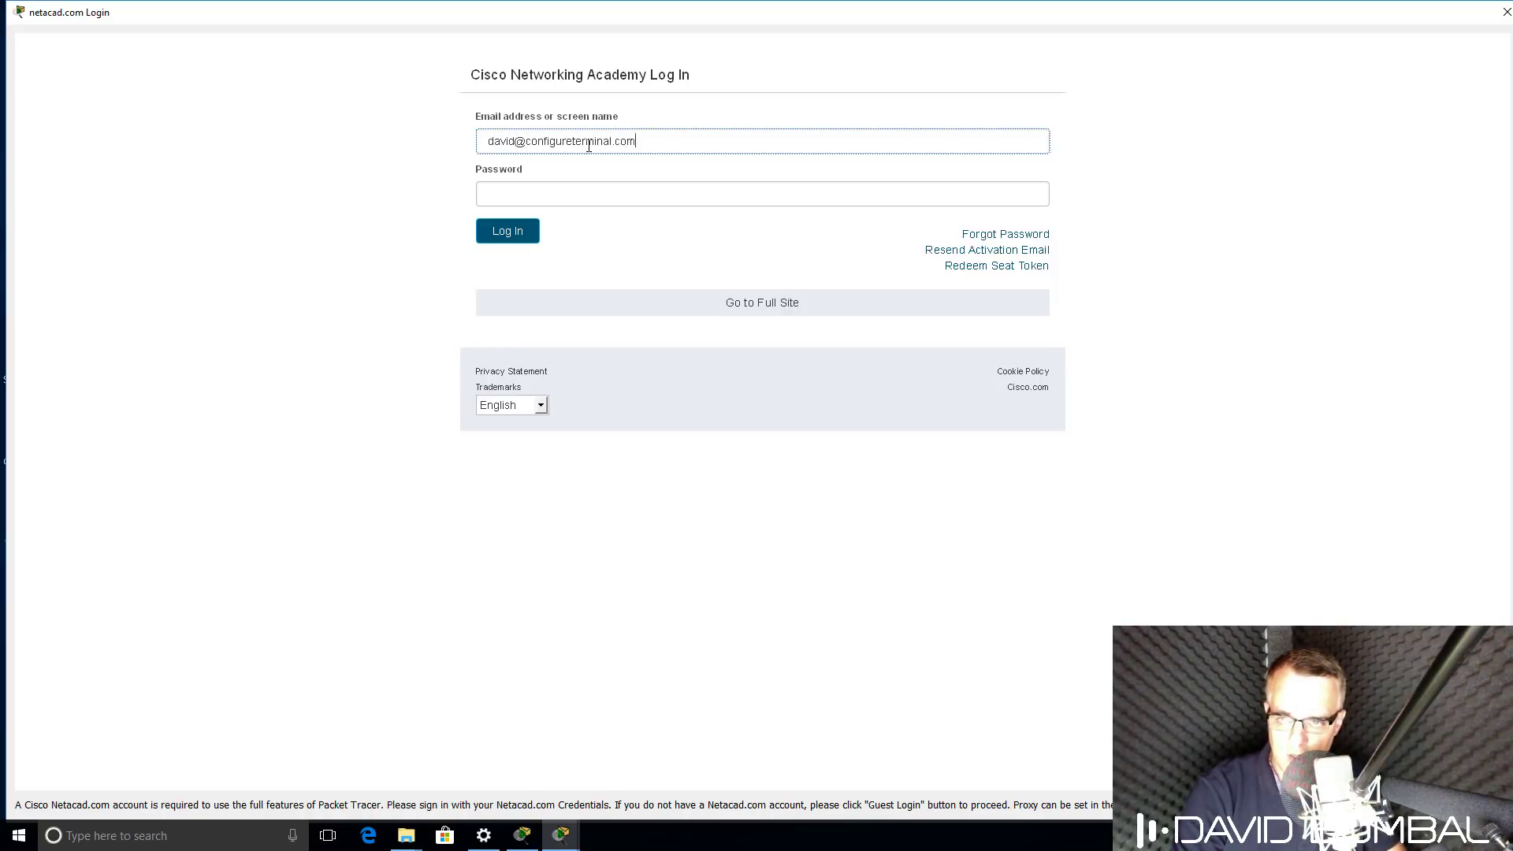
pyautogui.press('Tab')
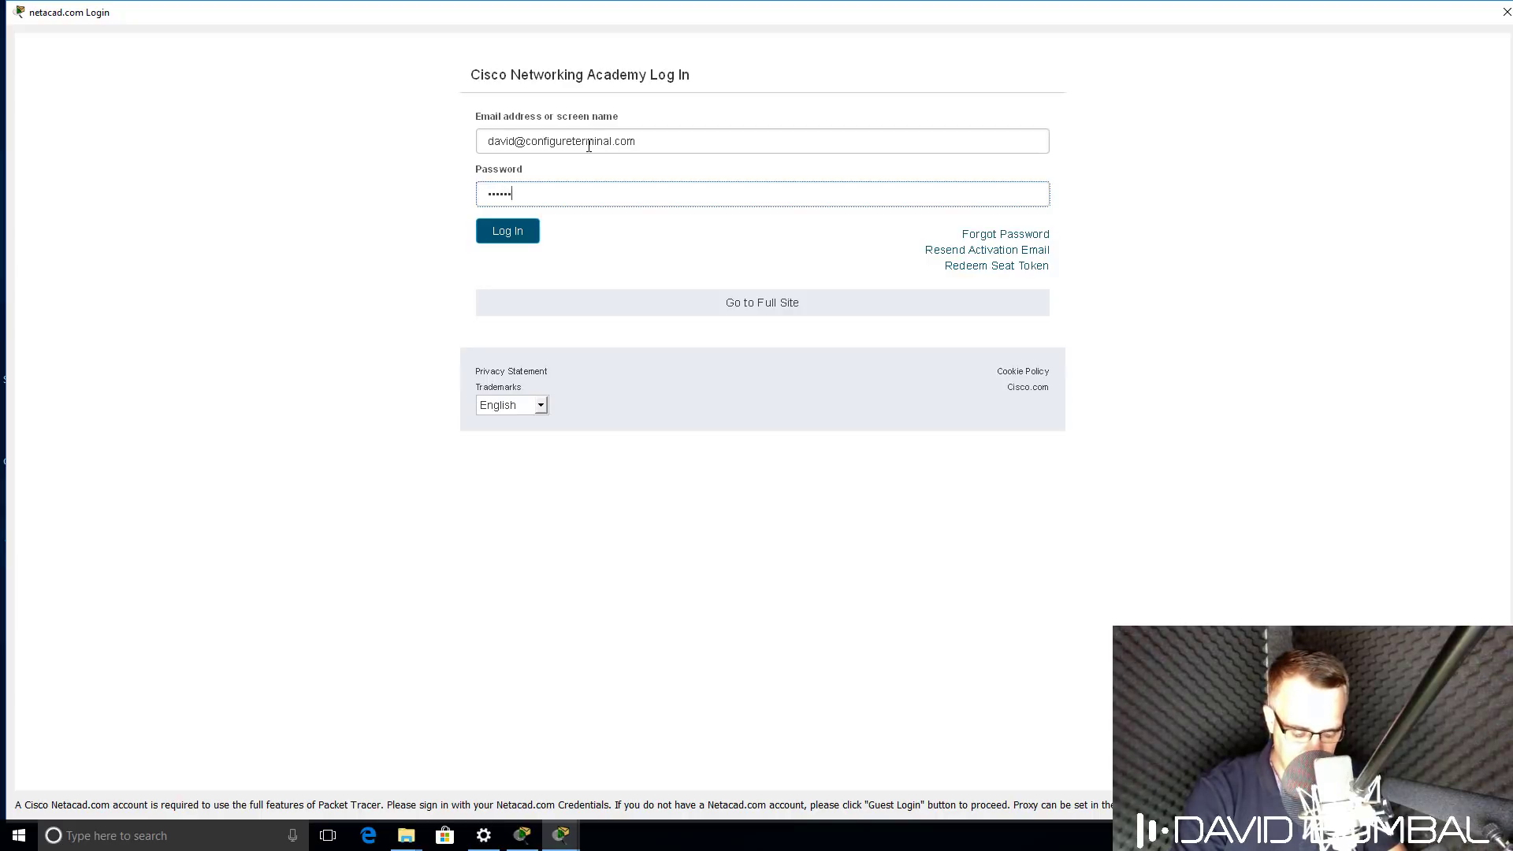
# Submit the login, then move the 7.1 window to the left and widen it.
pyautogui.click(513, 234)
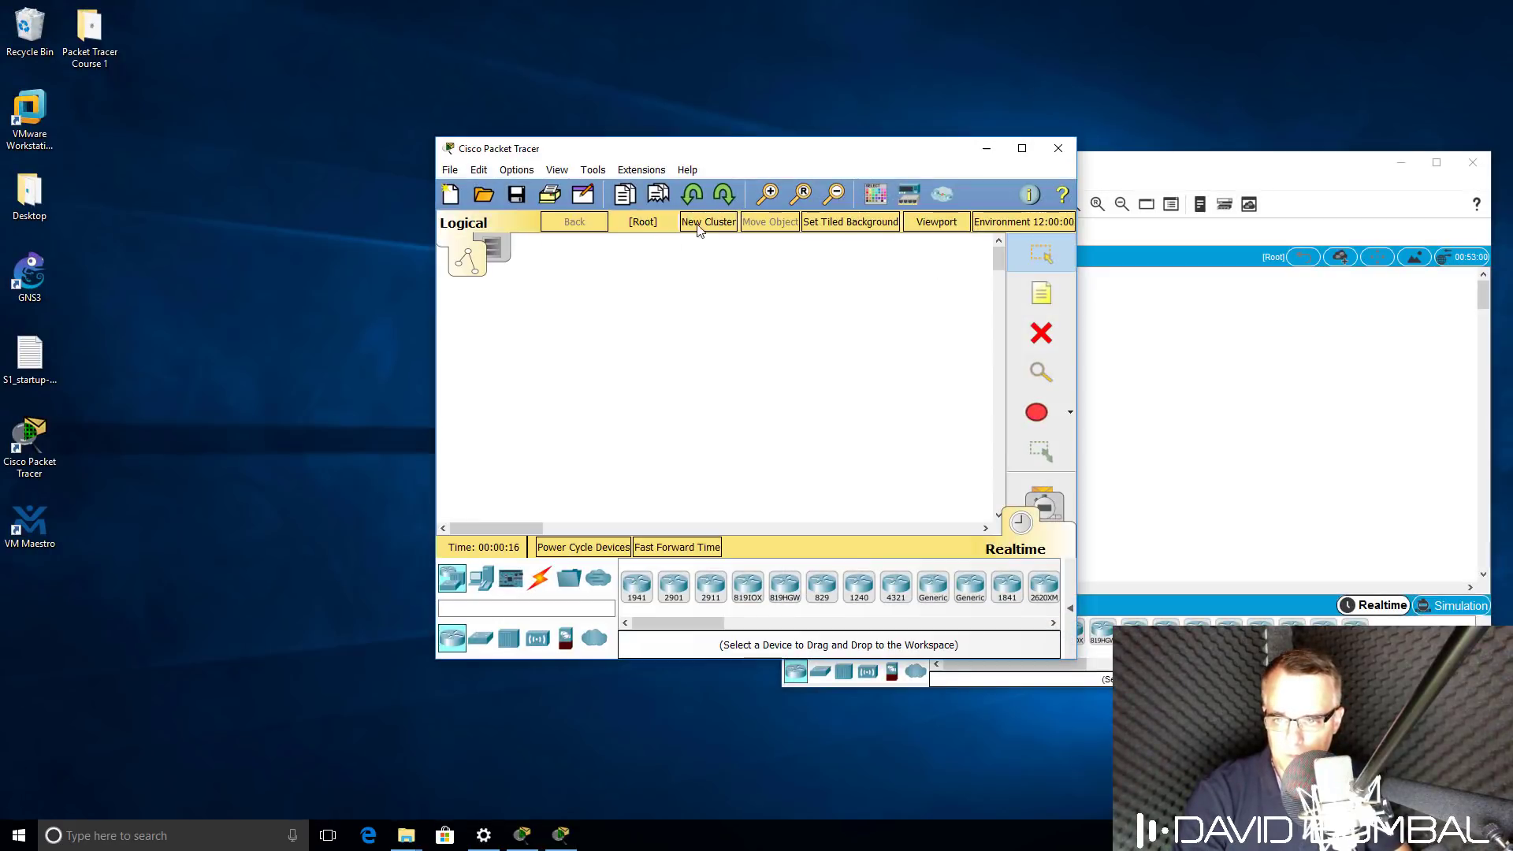
pyautogui.moveTo(726, 141); pyautogui.dragTo(312, 177)
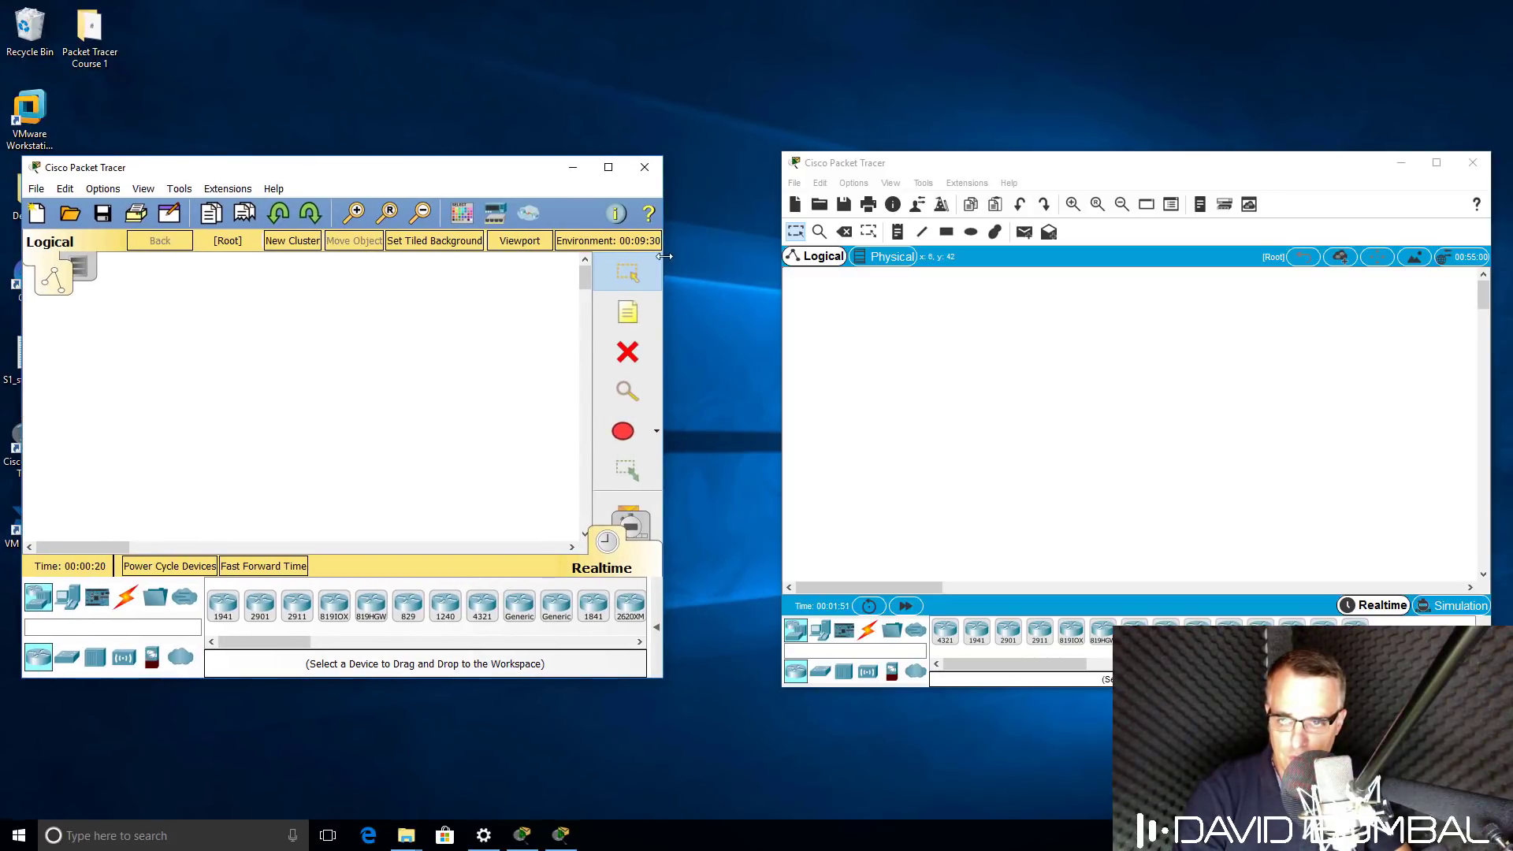
pyautogui.moveTo(664, 256); pyautogui.dragTo(770, 265)
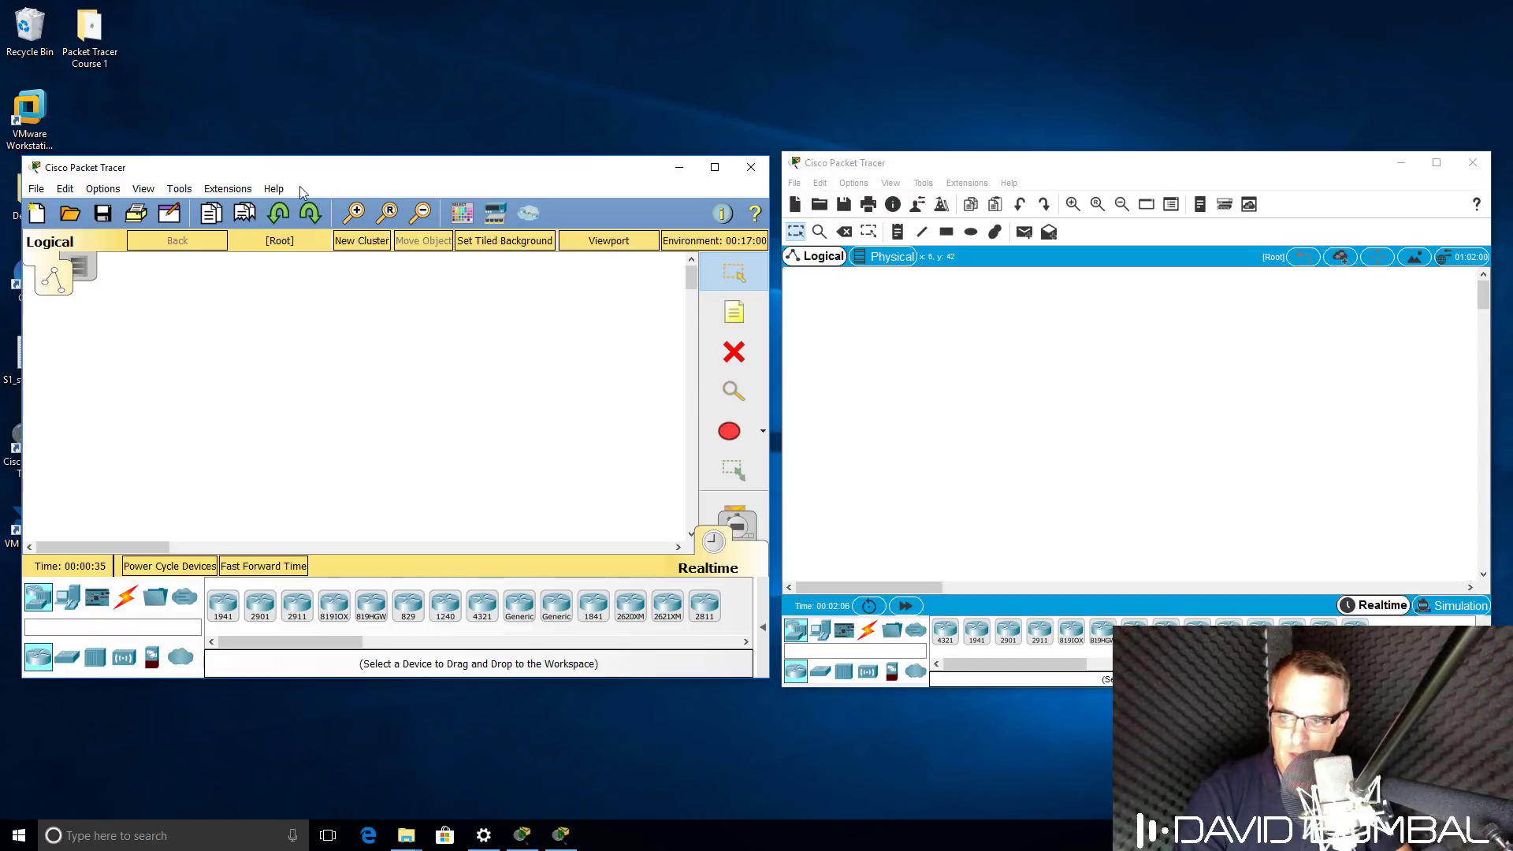
# Compare versions 7.1.1.0138 and 7.2.0.0226 in each About box, then start opening a file.
pyautogui.click(275, 189)
pyautogui.press('Escape')
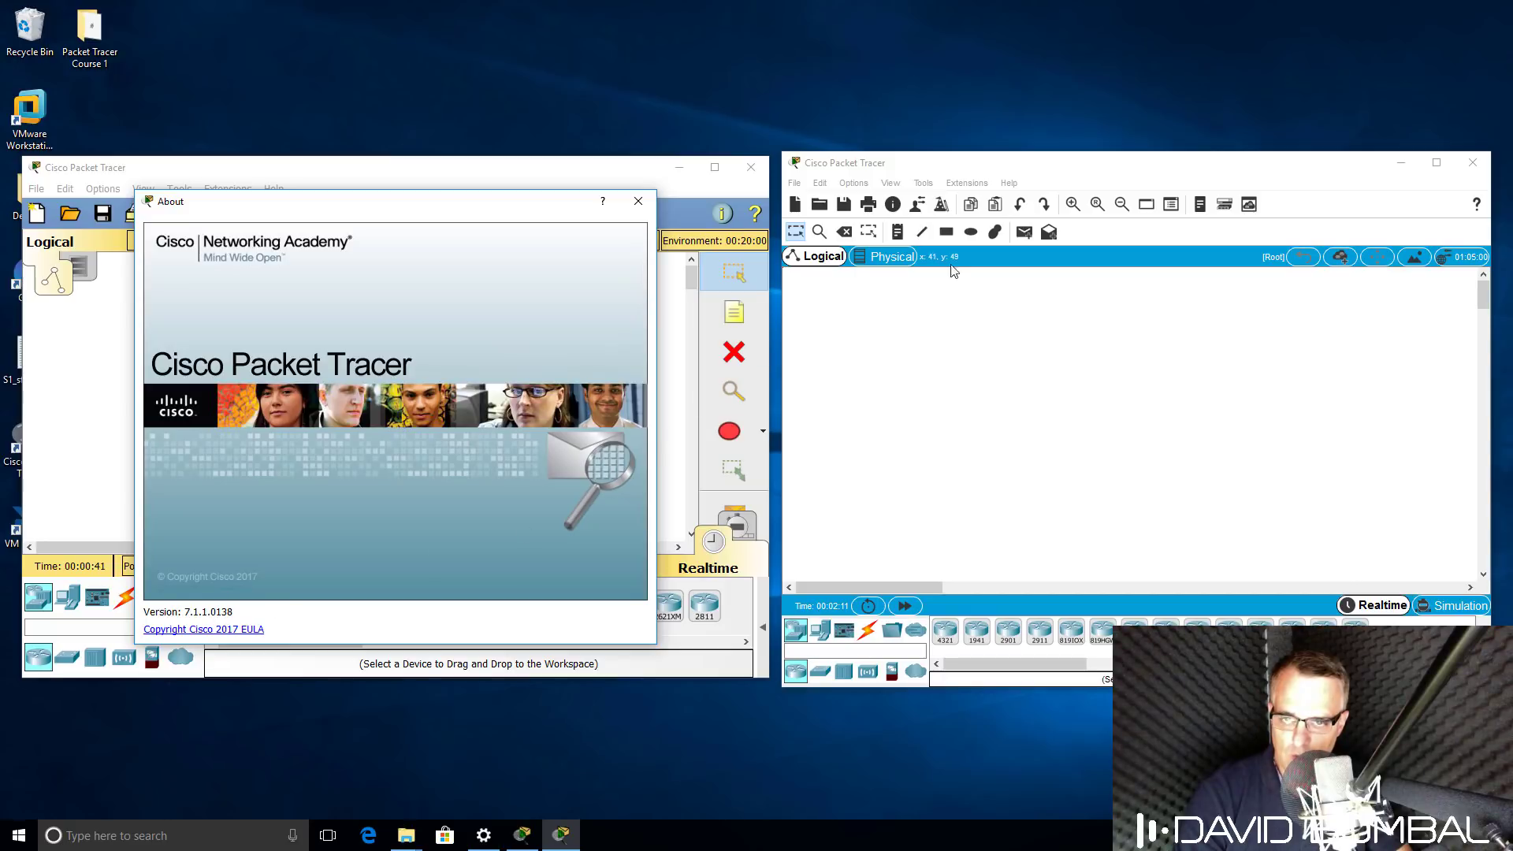
pyautogui.click(1009, 183)
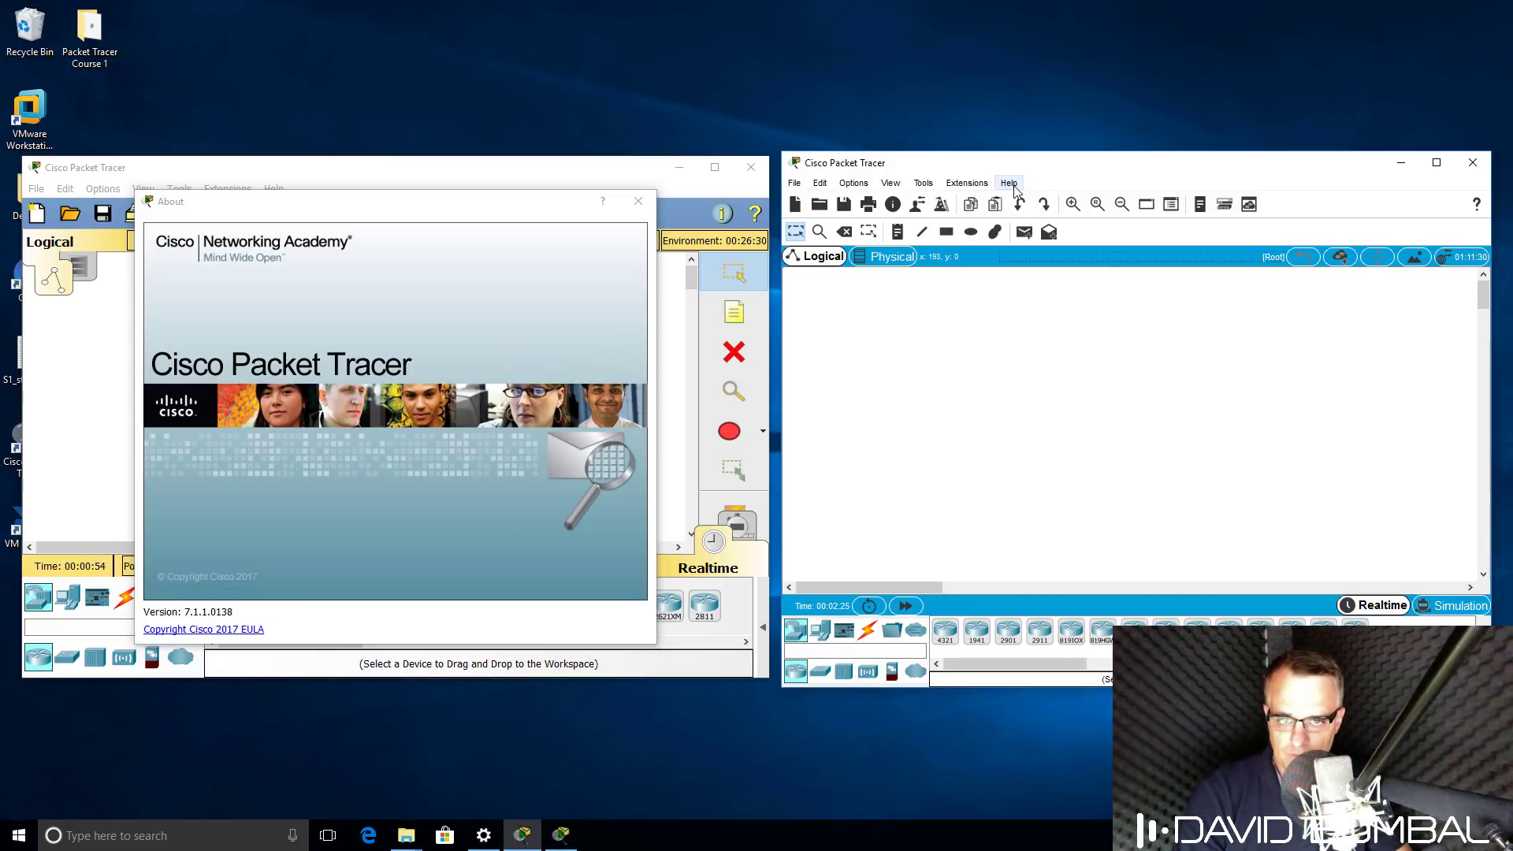
pyautogui.click(1033, 260)
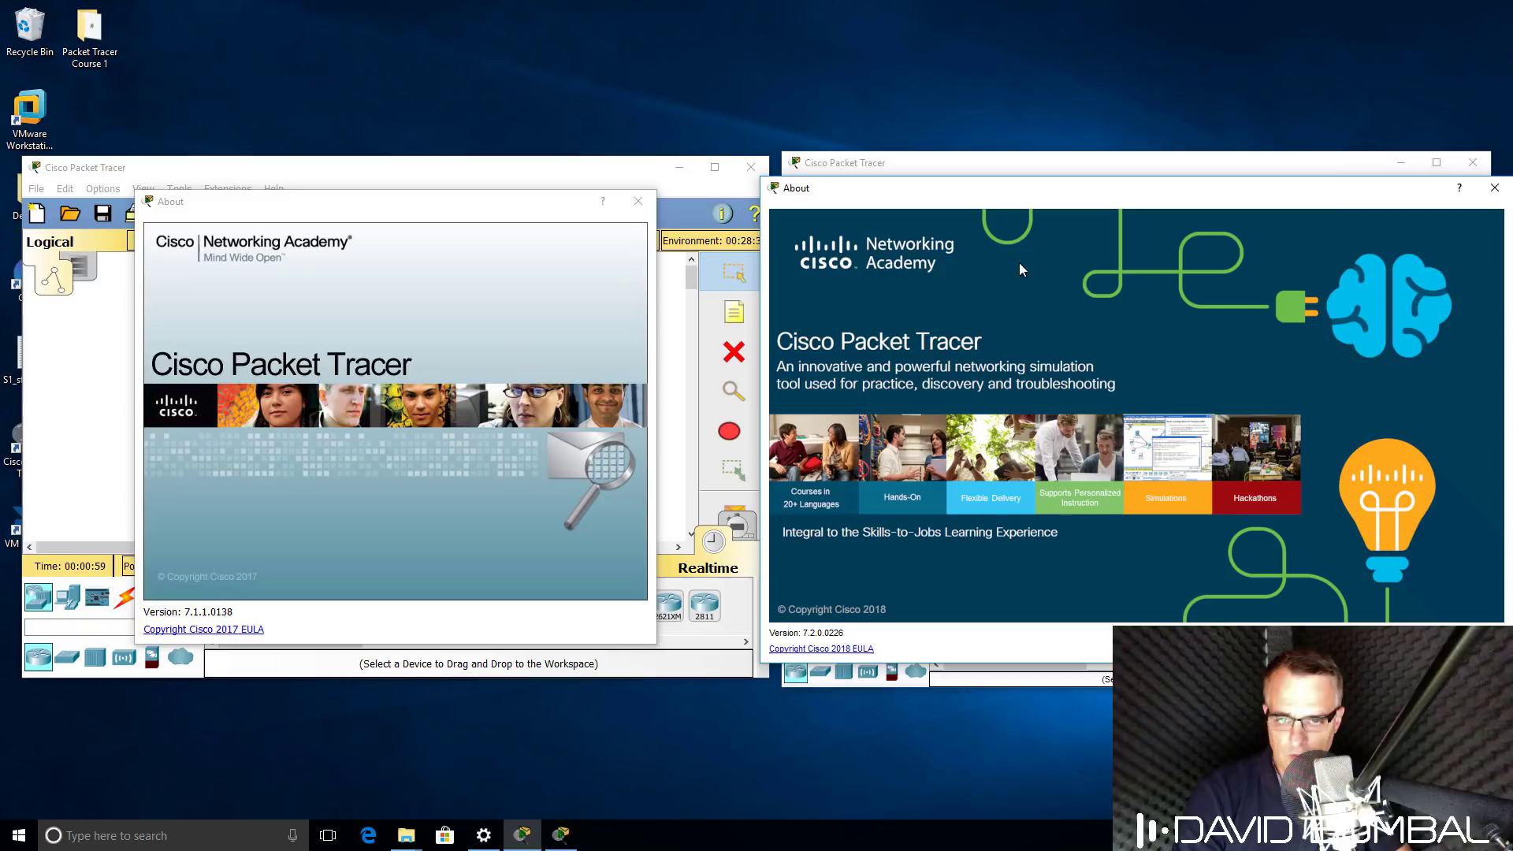
pyautogui.click(1494, 187)
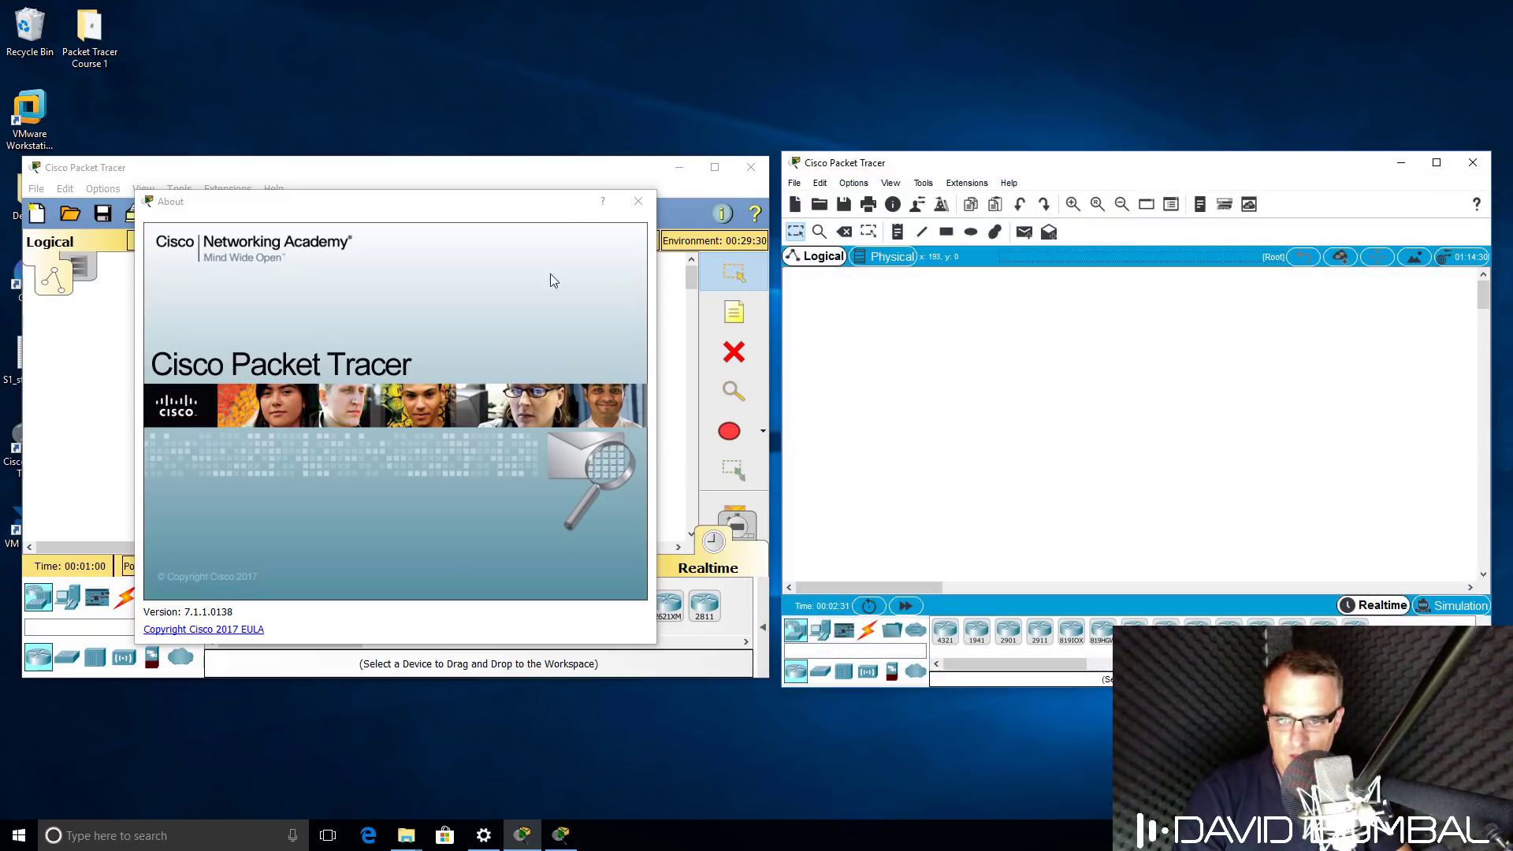
pyautogui.click(638, 201)
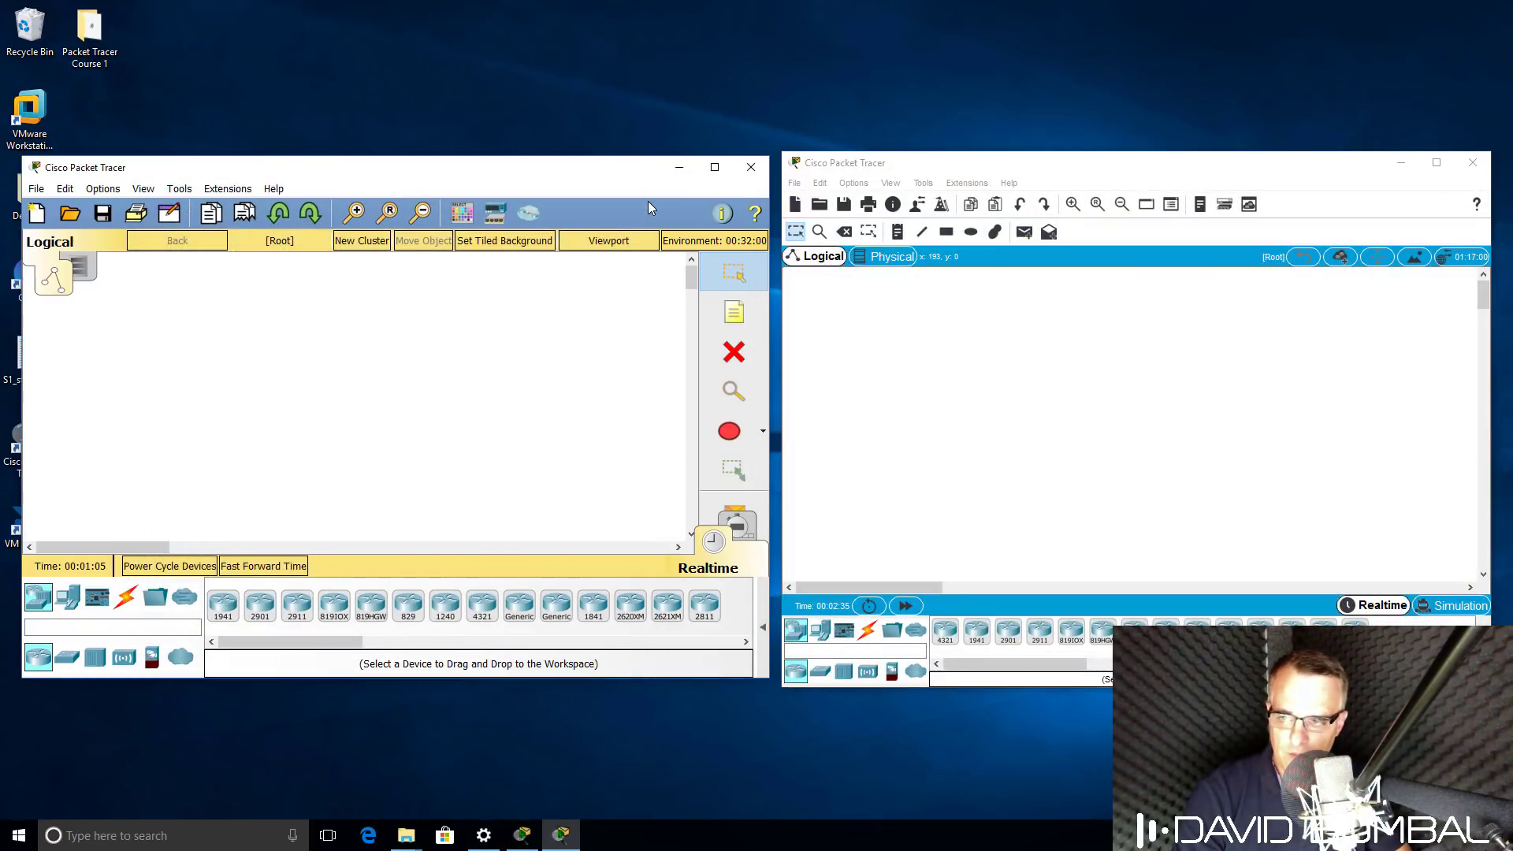
pyautogui.click(67, 220)
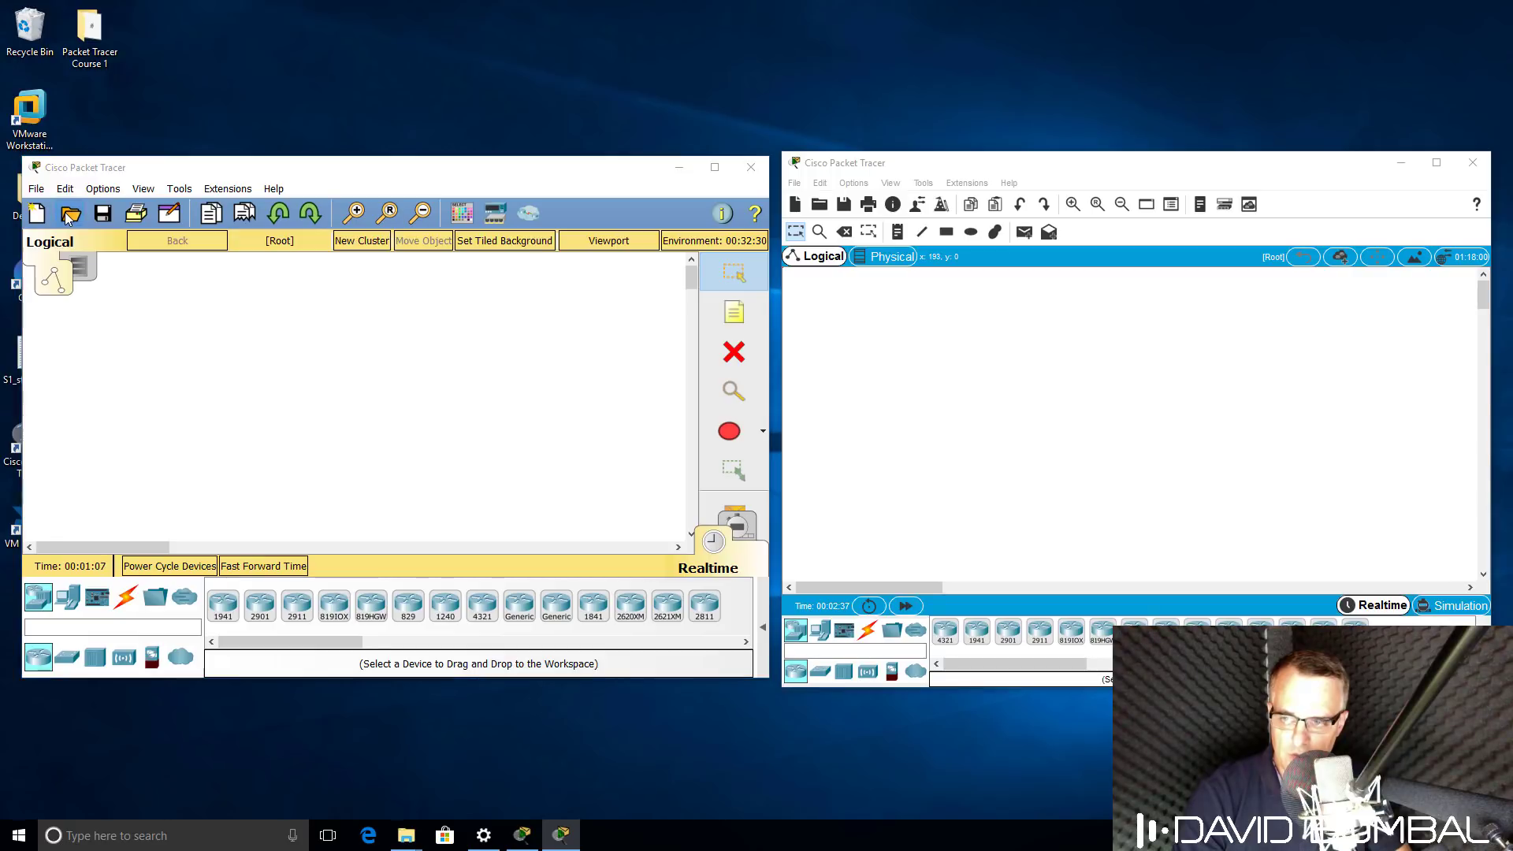
# Load TACACS_RADIUS _initial from Desktop > Packet Tracer Course 1 > saves > AAA > 1 - TACACS in 7.1.
pyautogui.click(85, 296)
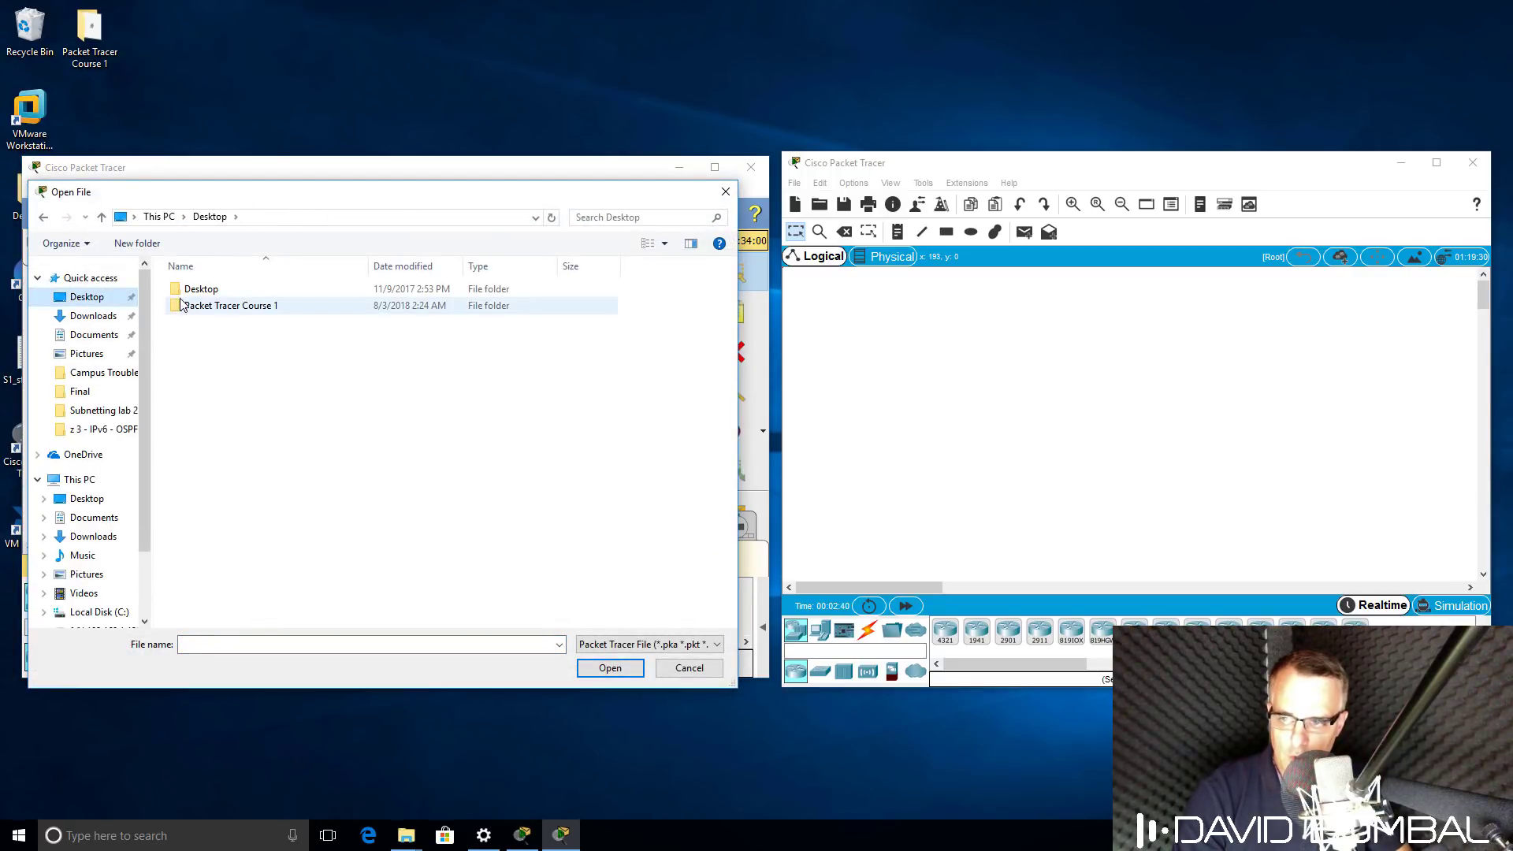
pyautogui.click(191, 308)
pyautogui.doubleClick(191, 309)
pyautogui.doubleClick(197, 291)
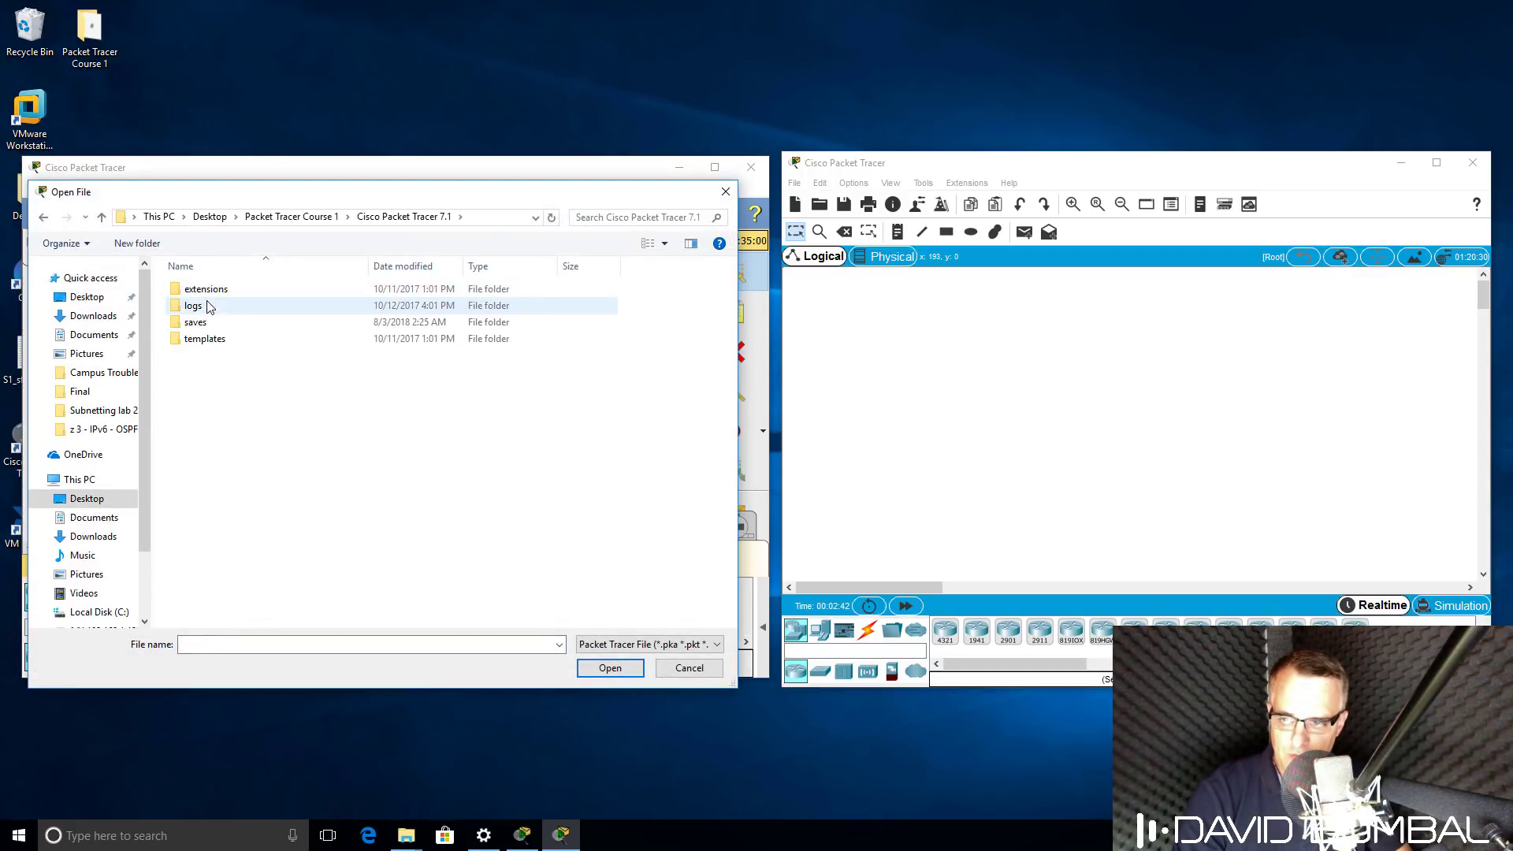
pyautogui.doubleClick(195, 322)
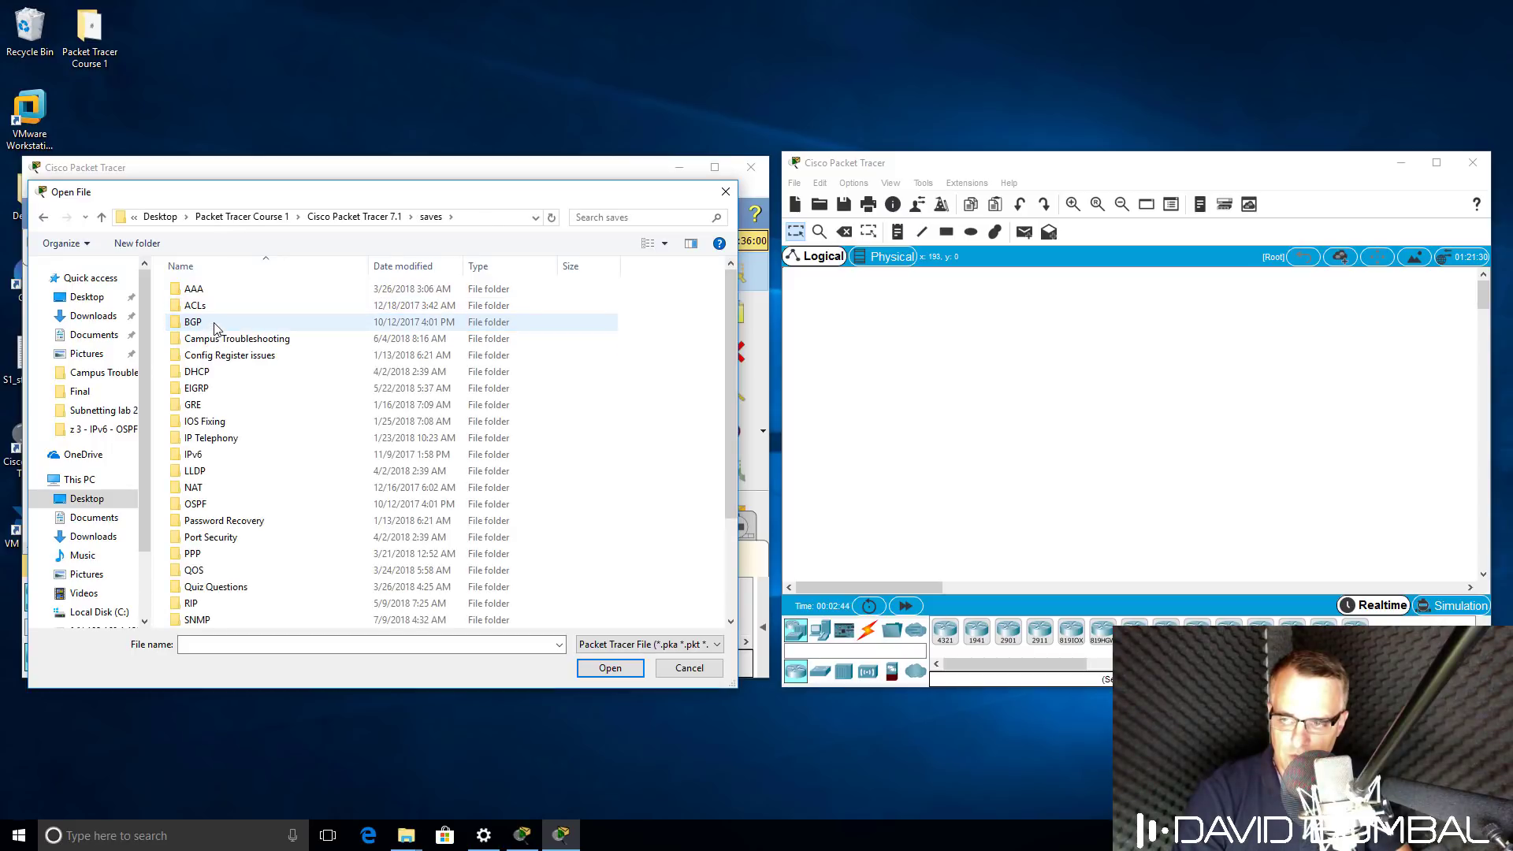
pyautogui.doubleClick(205, 298)
pyautogui.doubleClick(207, 290)
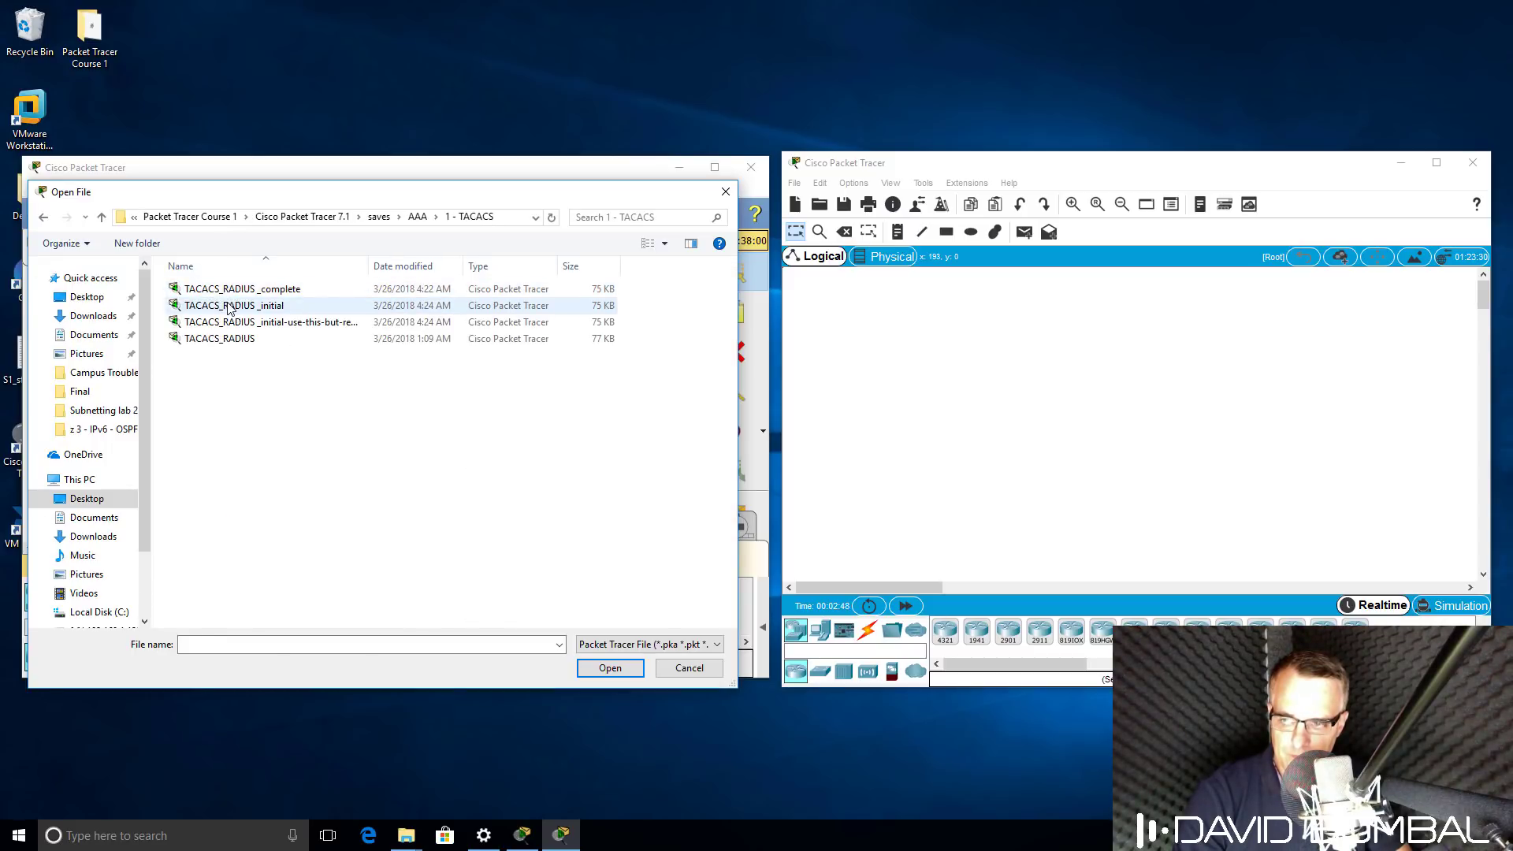
pyautogui.doubleClick(233, 309)
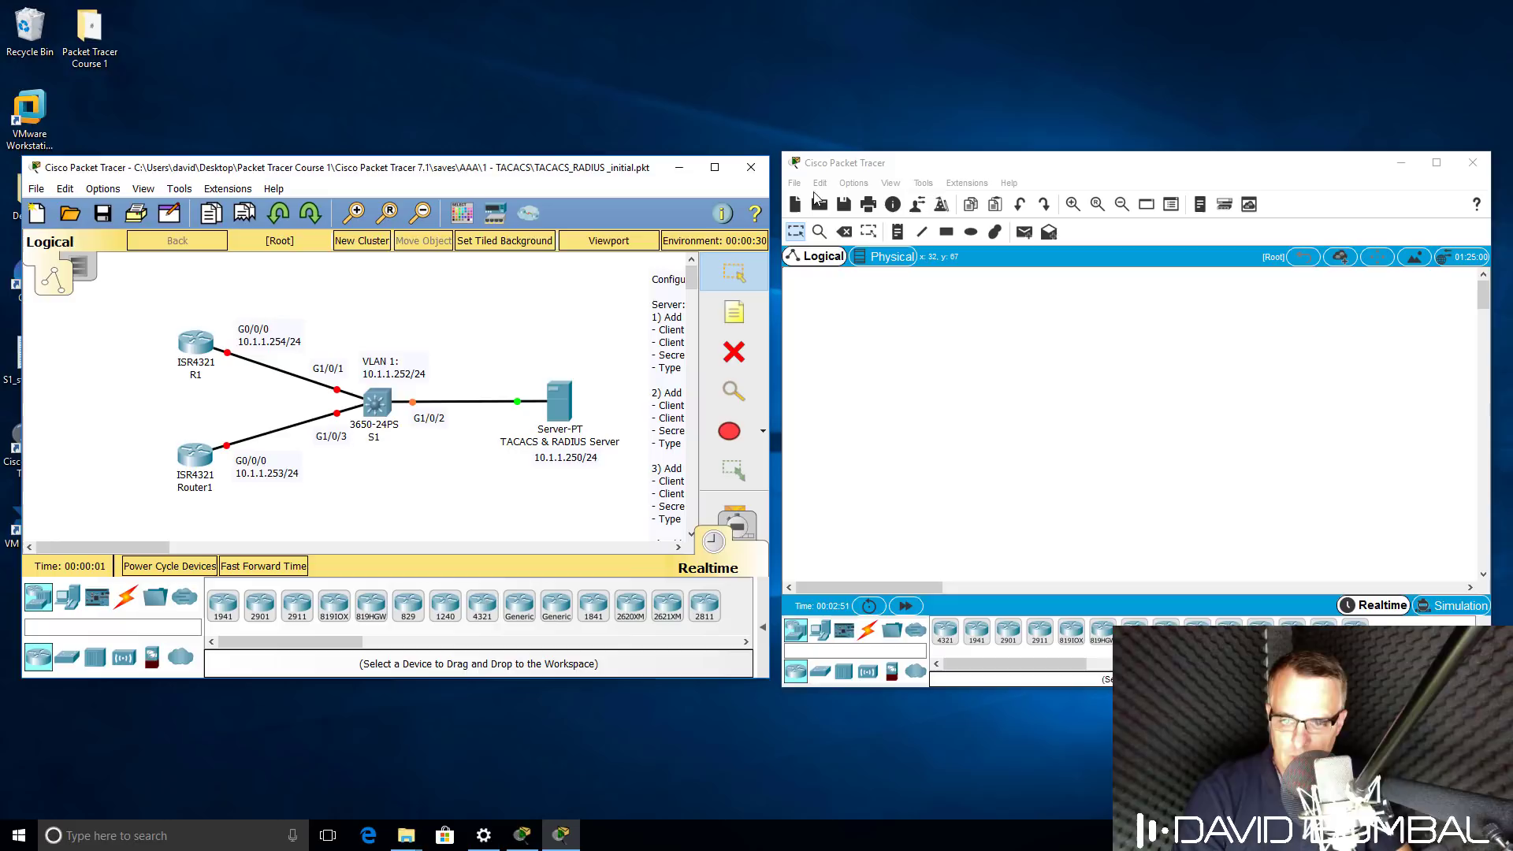
# Load the same TACACS_RADIUS _initial lab into the 7.2 copy.
pyautogui.click(817, 206)
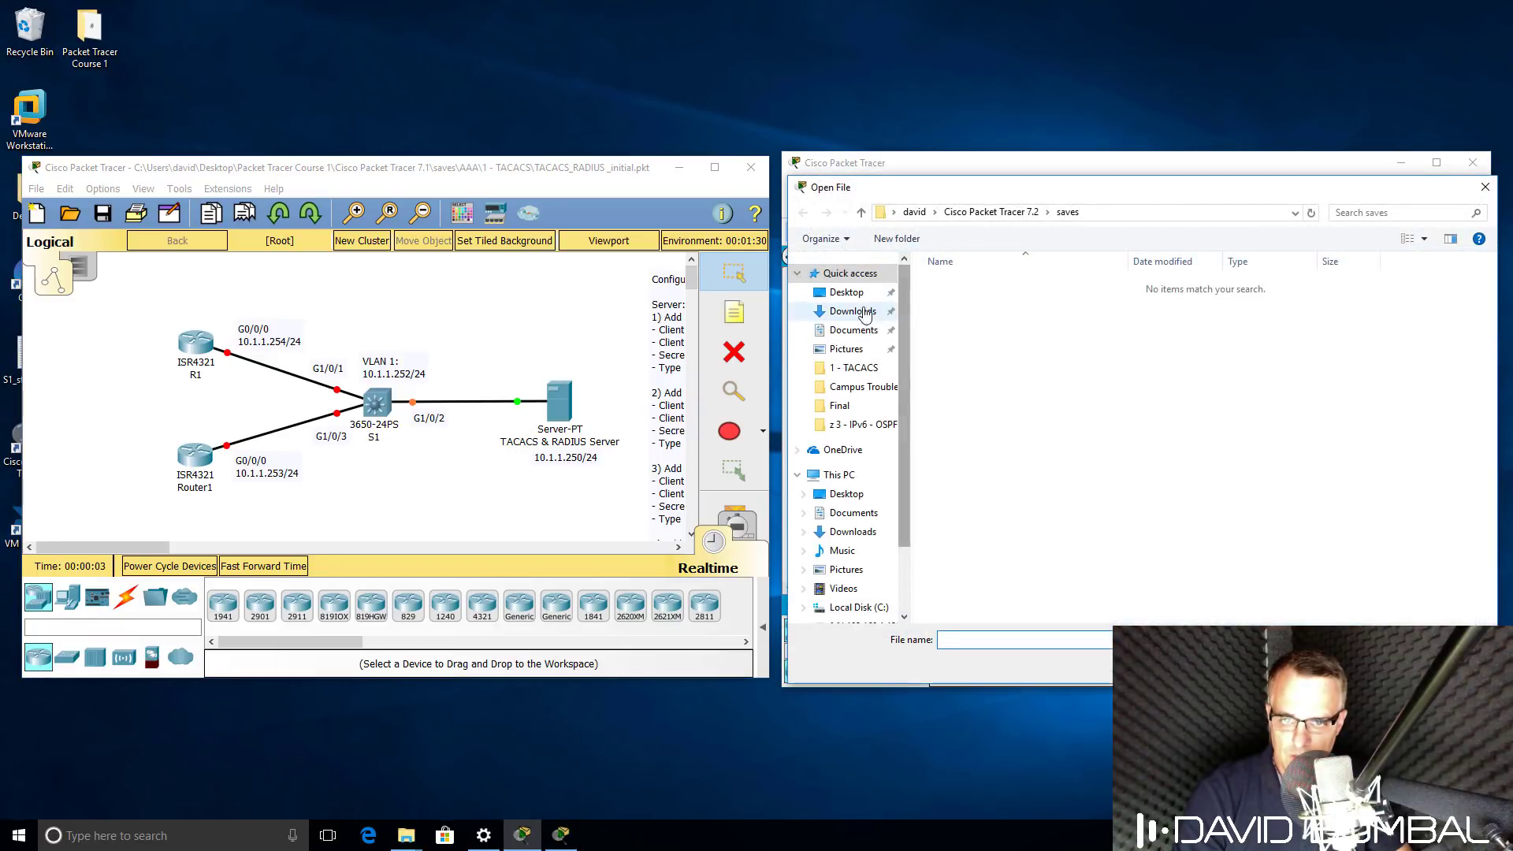
pyautogui.click(858, 298)
pyautogui.doubleClick(976, 300)
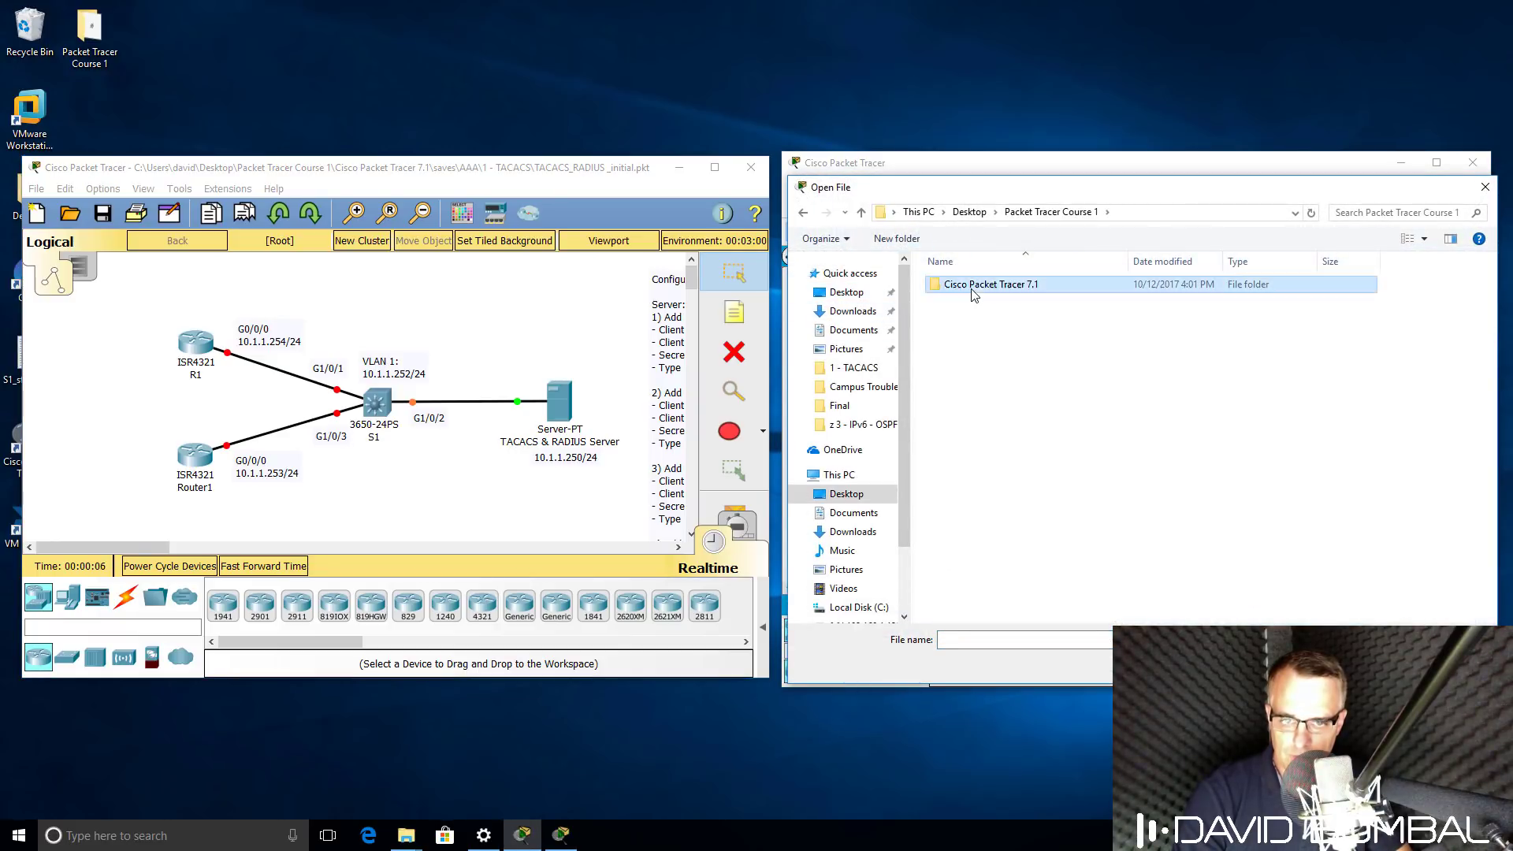
pyautogui.doubleClick(974, 287)
pyautogui.doubleClick(956, 316)
pyautogui.doubleClick(964, 285)
pyautogui.doubleClick(963, 285)
pyautogui.click(967, 301)
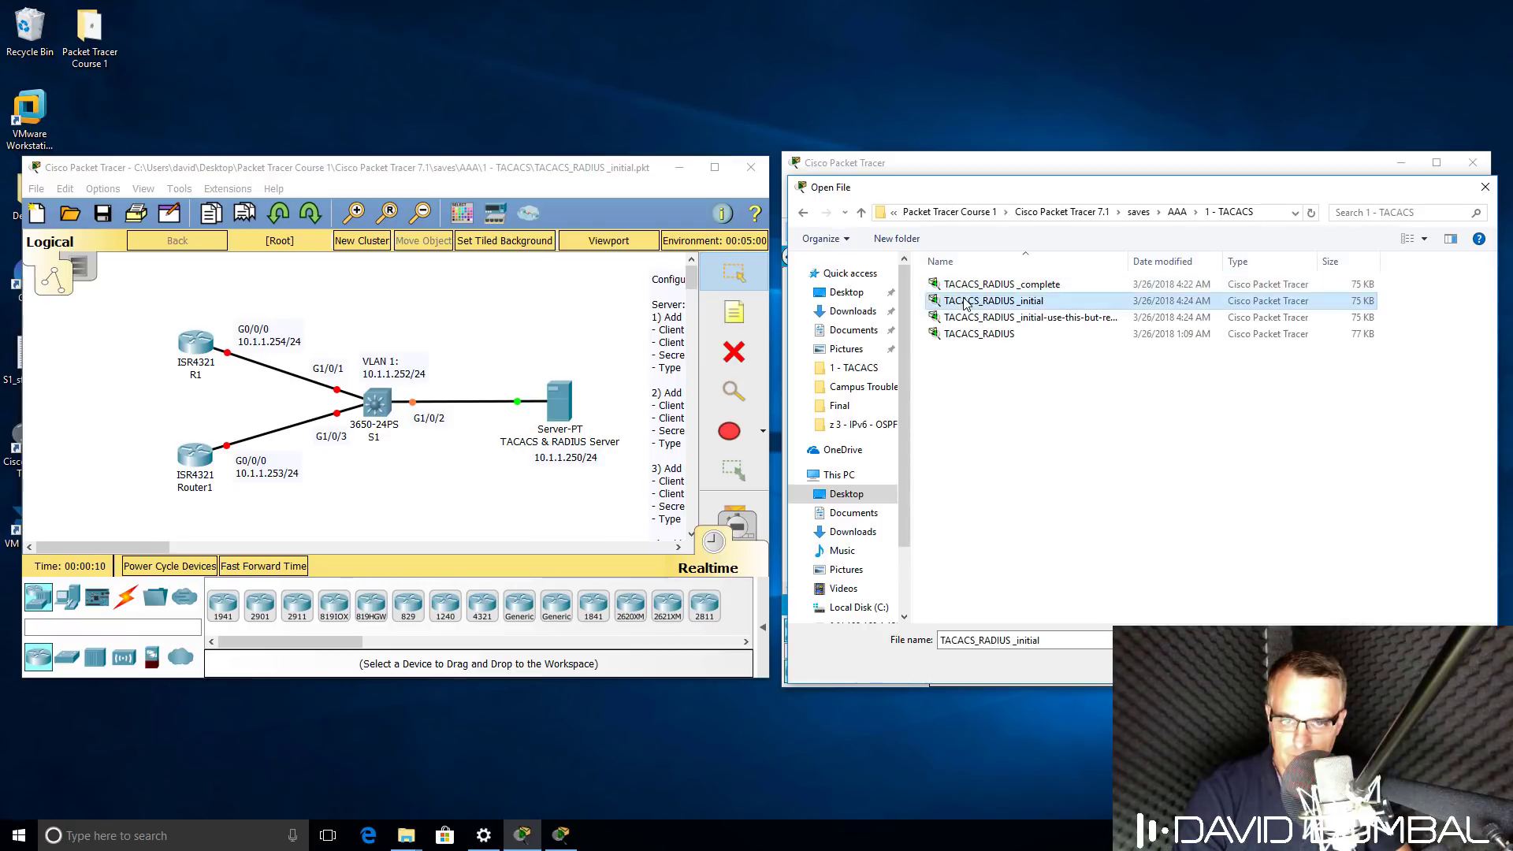
pyautogui.doubleClick(967, 303)
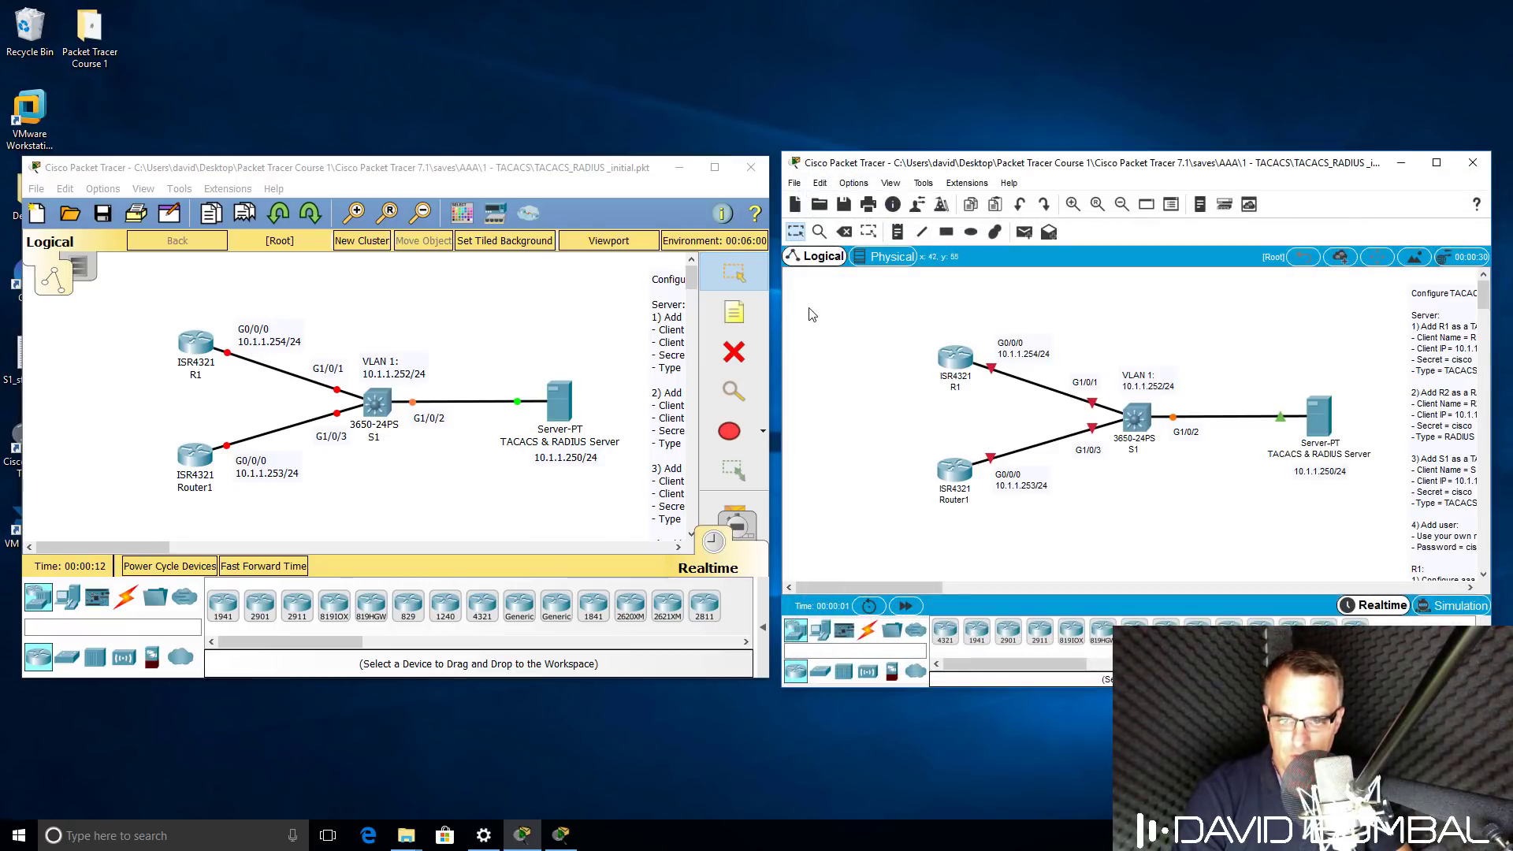
# Resize both windows and open S1's widened CLI in the 7.1 copy at a Switch> prompt.
pyautogui.moveTo(780, 150); pyautogui.dragTo(524, 99)
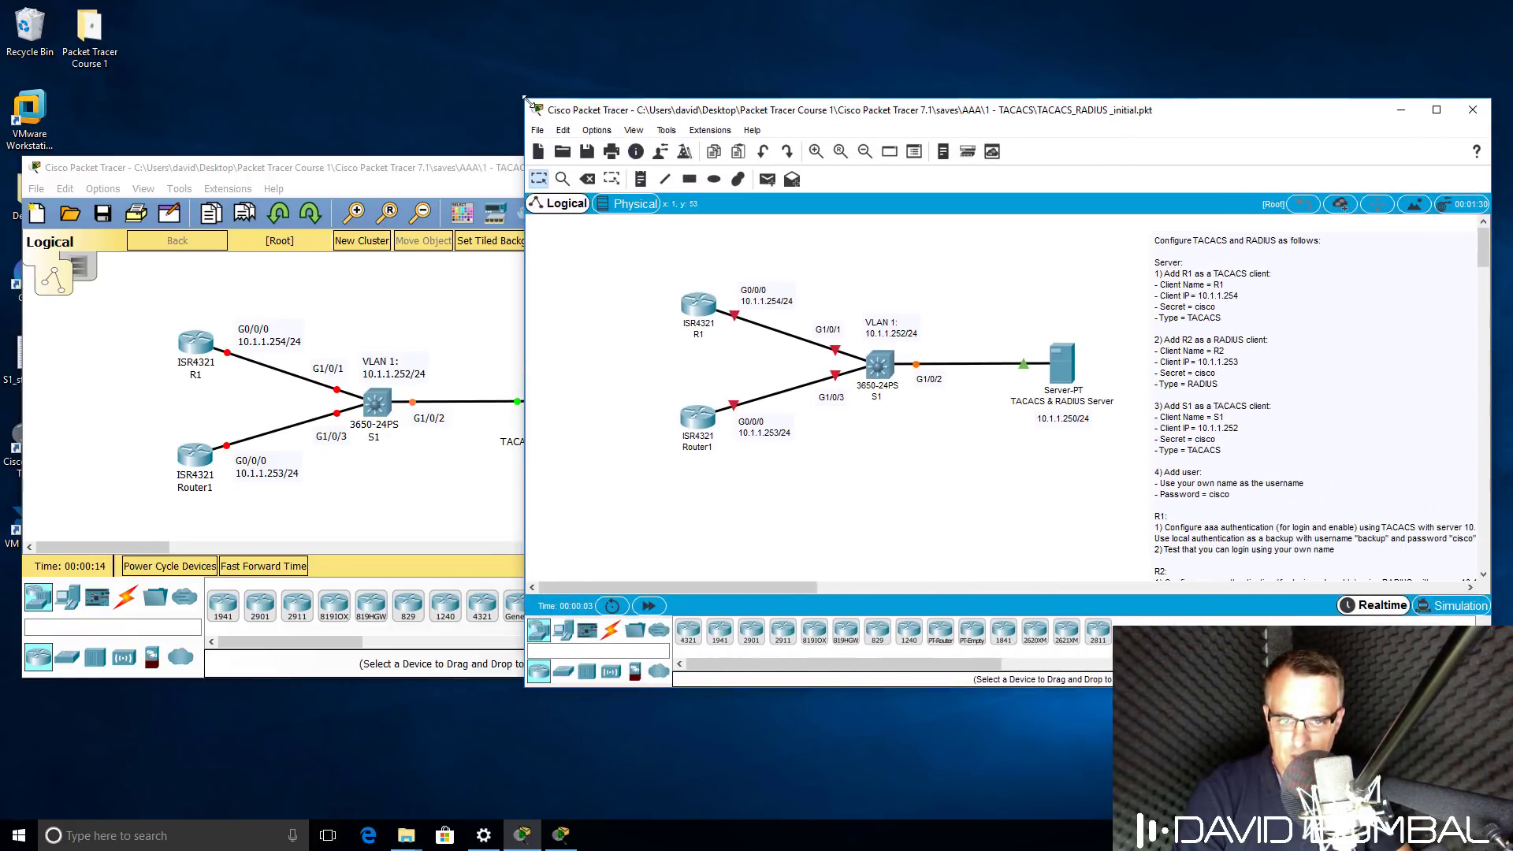
pyautogui.moveTo(469, 167); pyautogui.dragTo(600, 205)
pyautogui.moveTo(148, 193); pyautogui.dragTo(12, 79)
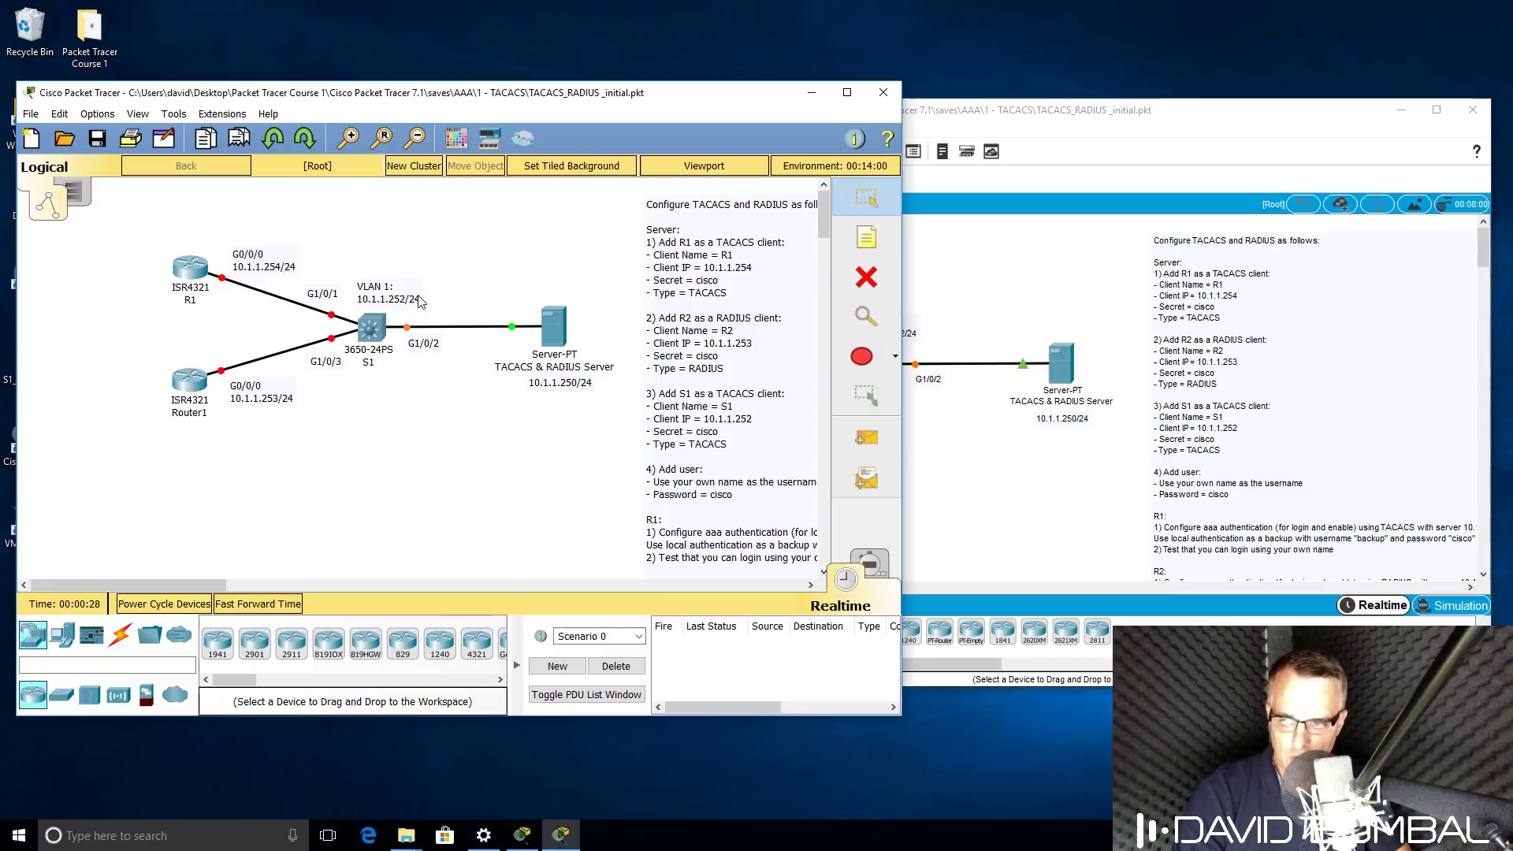
pyautogui.click(371, 326)
pyautogui.click(648, 207)
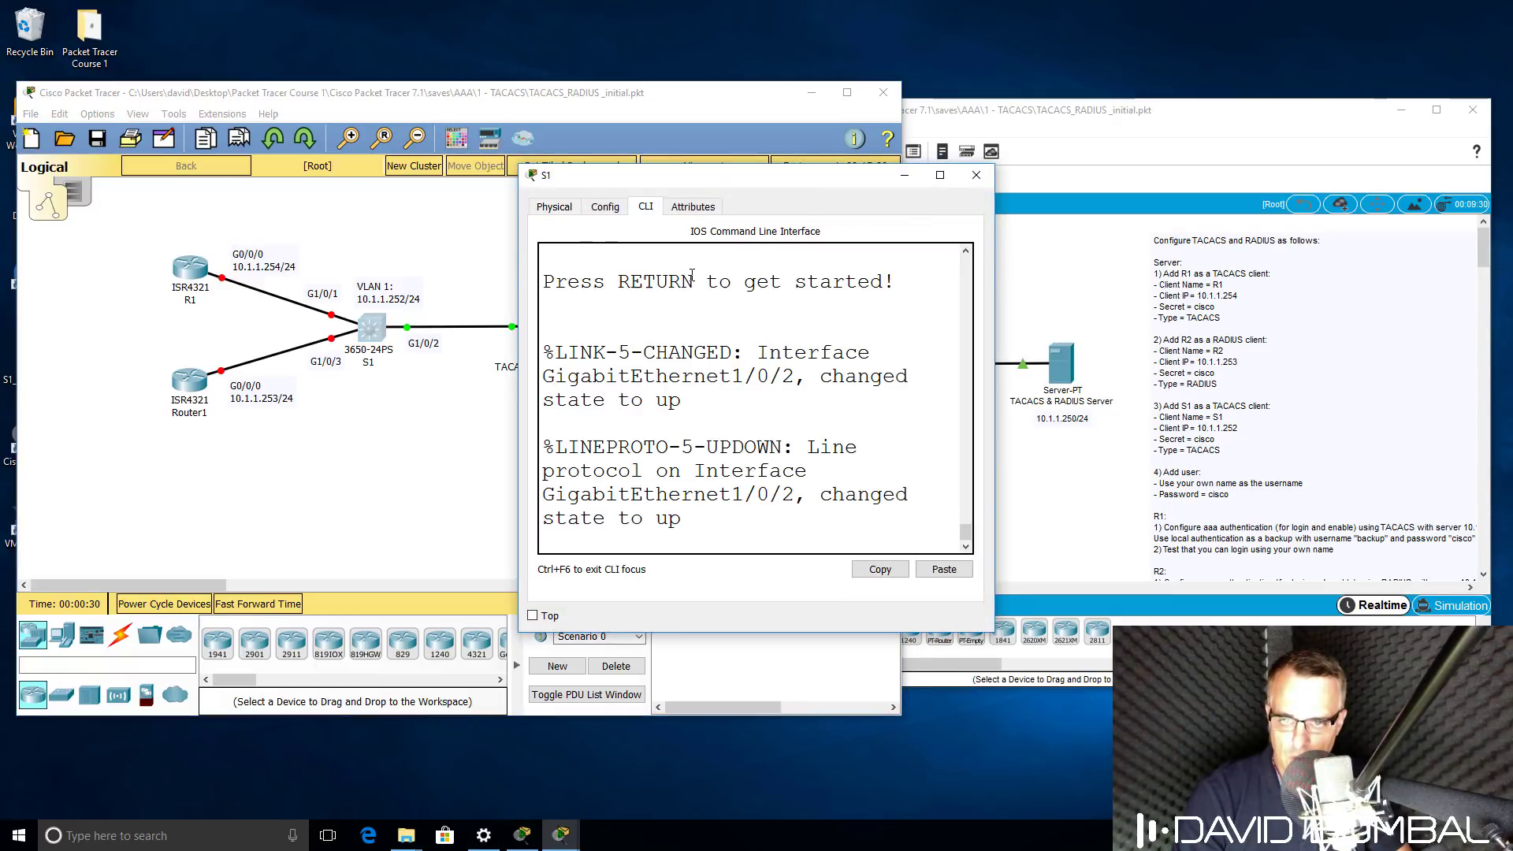
pyautogui.moveTo(518, 316); pyautogui.dragTo(53, 315)
pyautogui.press('Return')
pyautogui.press('Return')
pyautogui.press('Return')
pyautogui.press('Return')
pyautogui.press('Return')
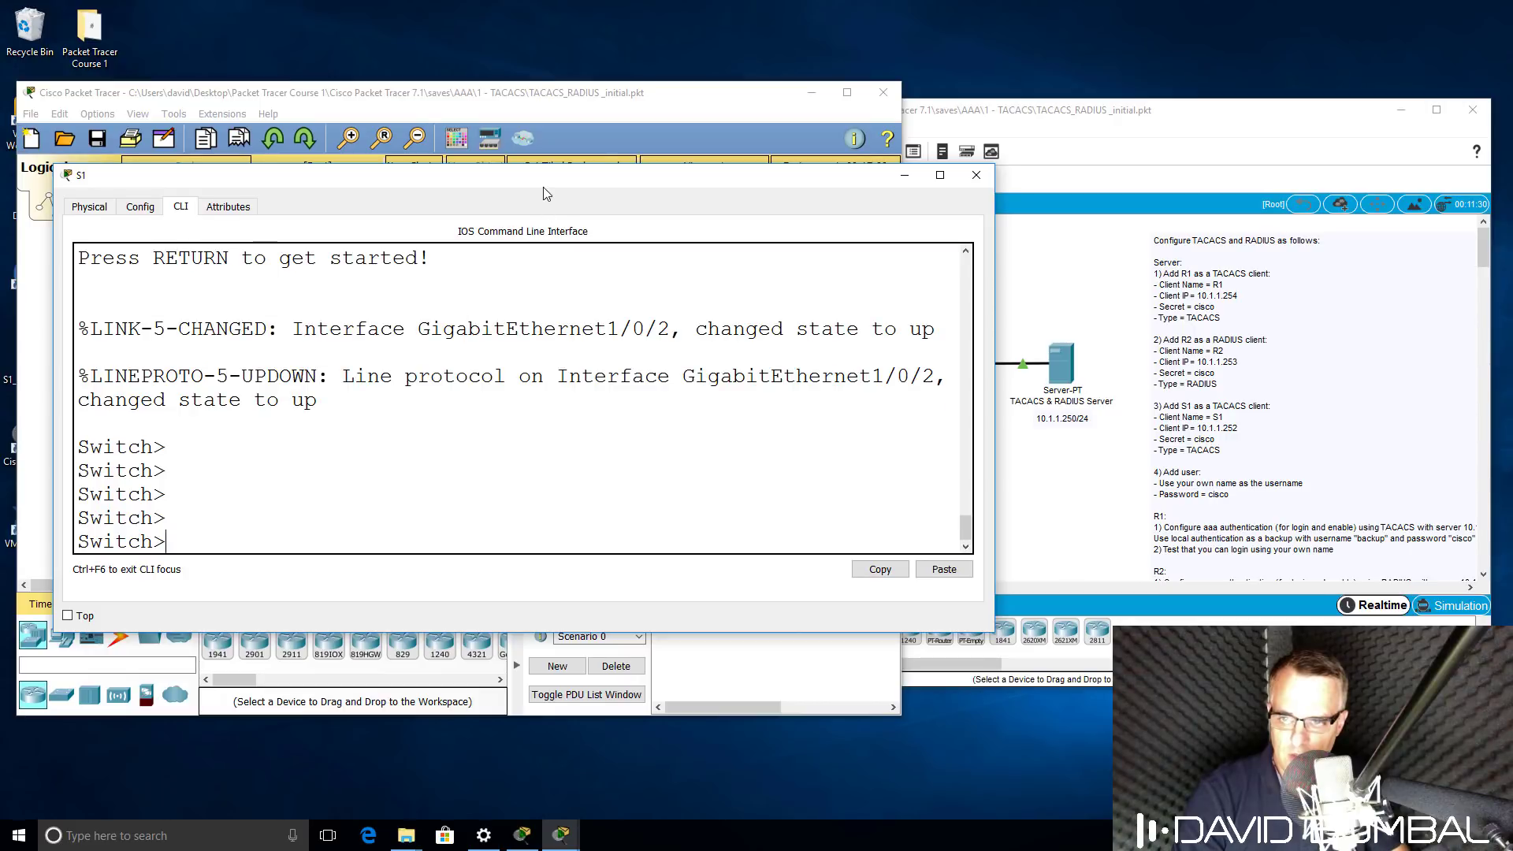
pyautogui.moveTo(542, 186); pyautogui.dragTo(491, 272)
# Open S1's widened CLI in the 7.2 copy and wake it to a Switch> prompt.
pyautogui.click(1242, 118)
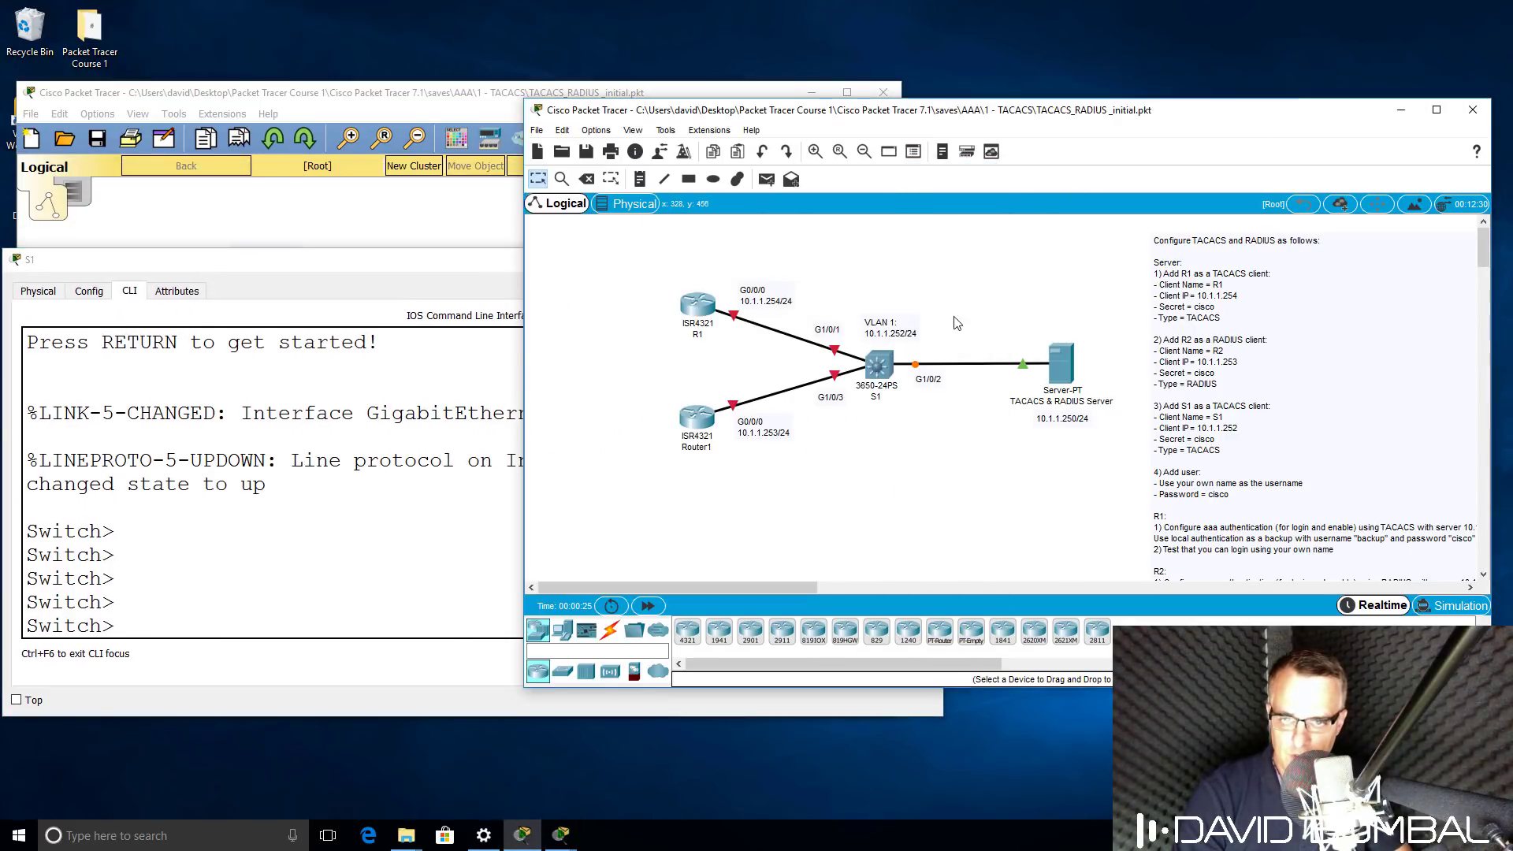
pyautogui.click(875, 366)
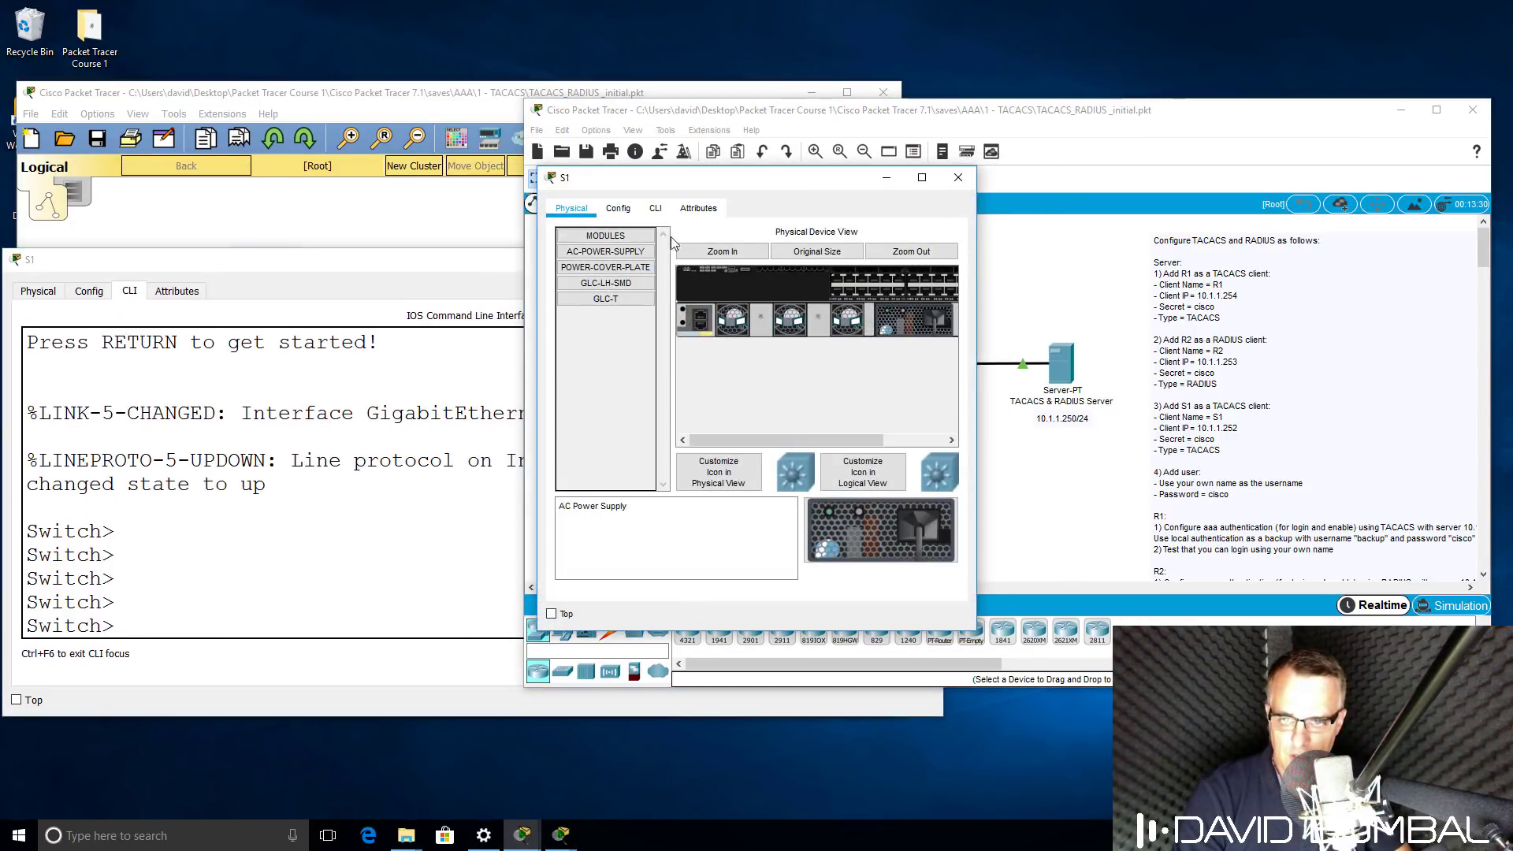
pyautogui.click(655, 209)
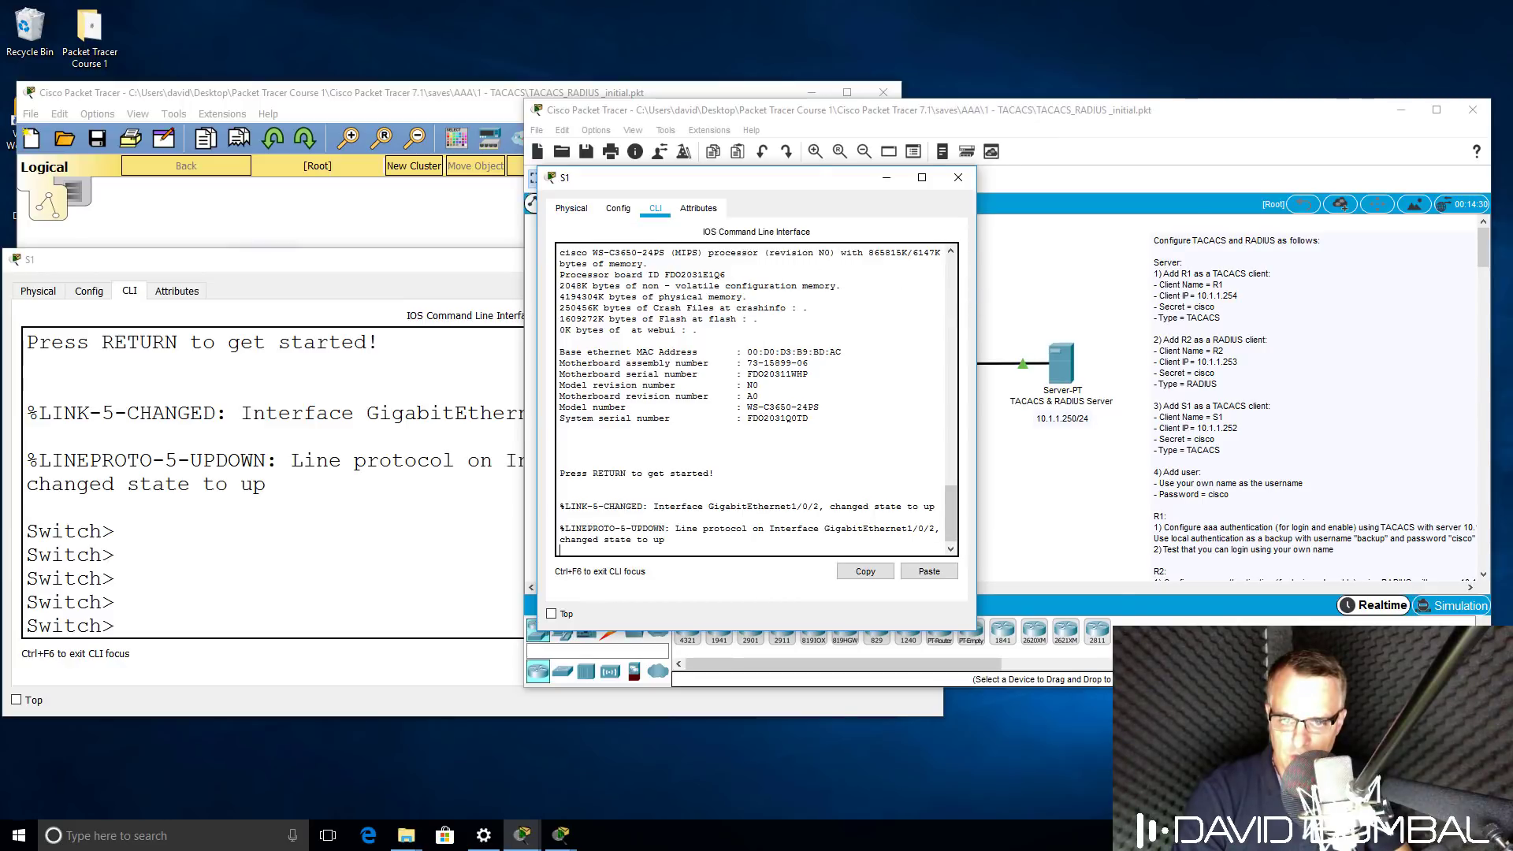
pyautogui.moveTo(977, 262); pyautogui.dragTo(1297, 261)
pyautogui.press('Return')
pyautogui.press('Return')
pyautogui.press('Return')
pyautogui.press('Return')
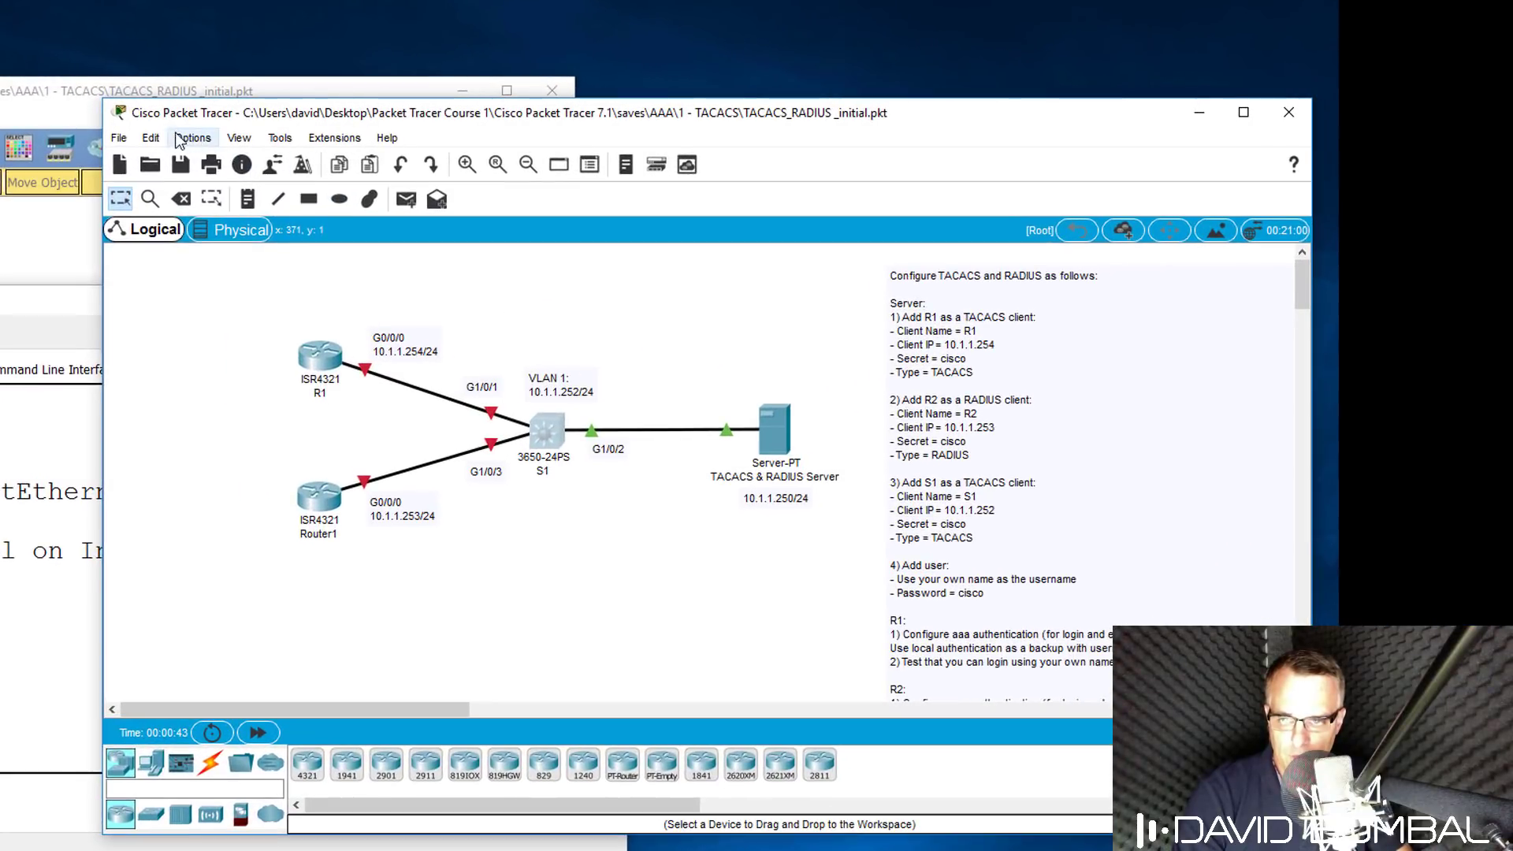
# Set the CLI font size to 16 in the font preferences.
pyautogui.click(561, 131)
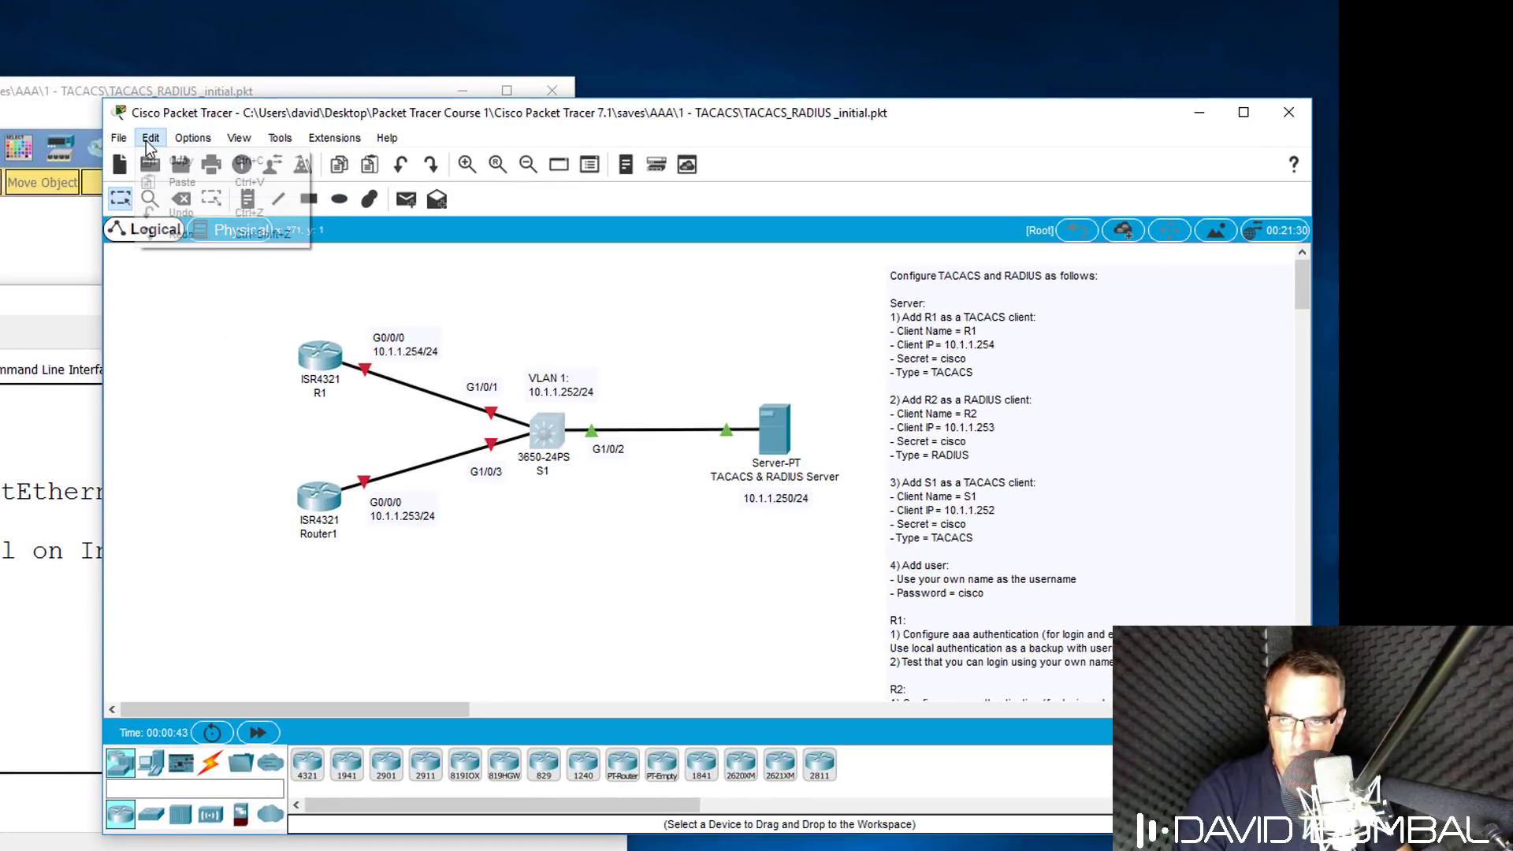
pyautogui.moveTo(201, 141)
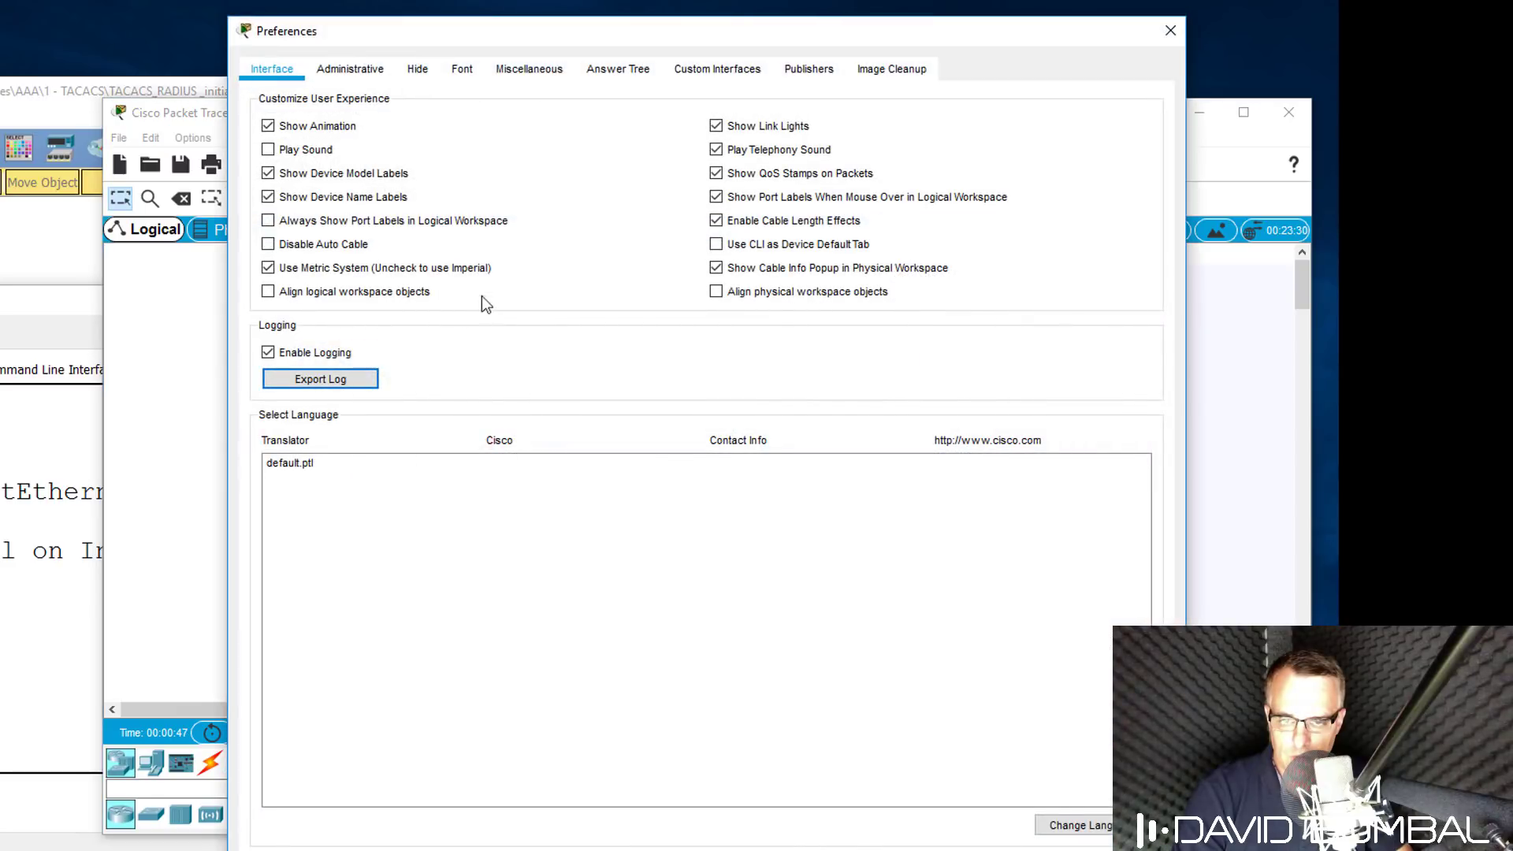
pyautogui.click(465, 69)
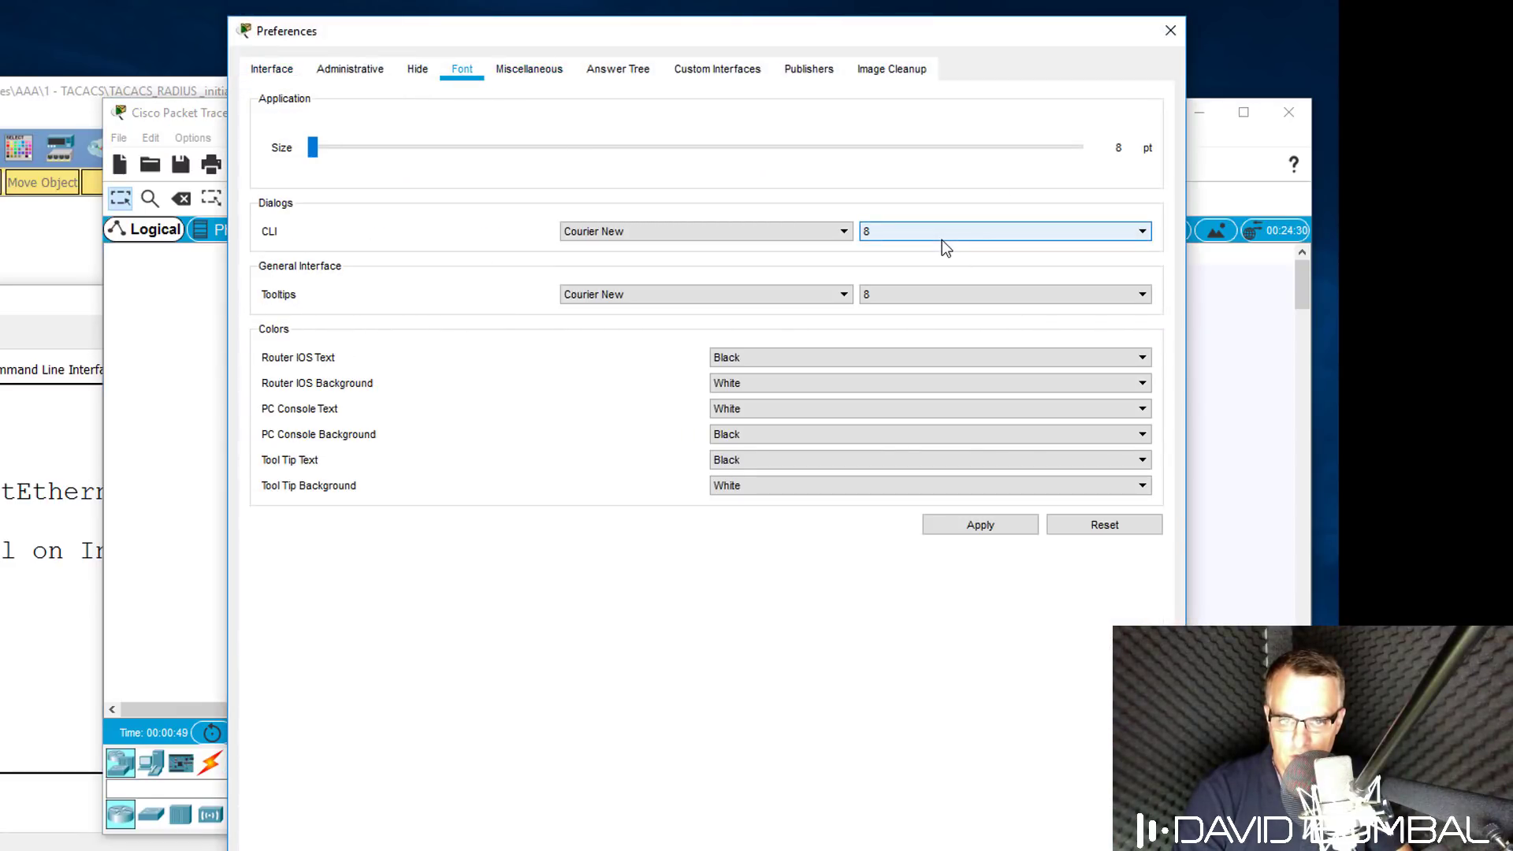
pyautogui.click(943, 241)
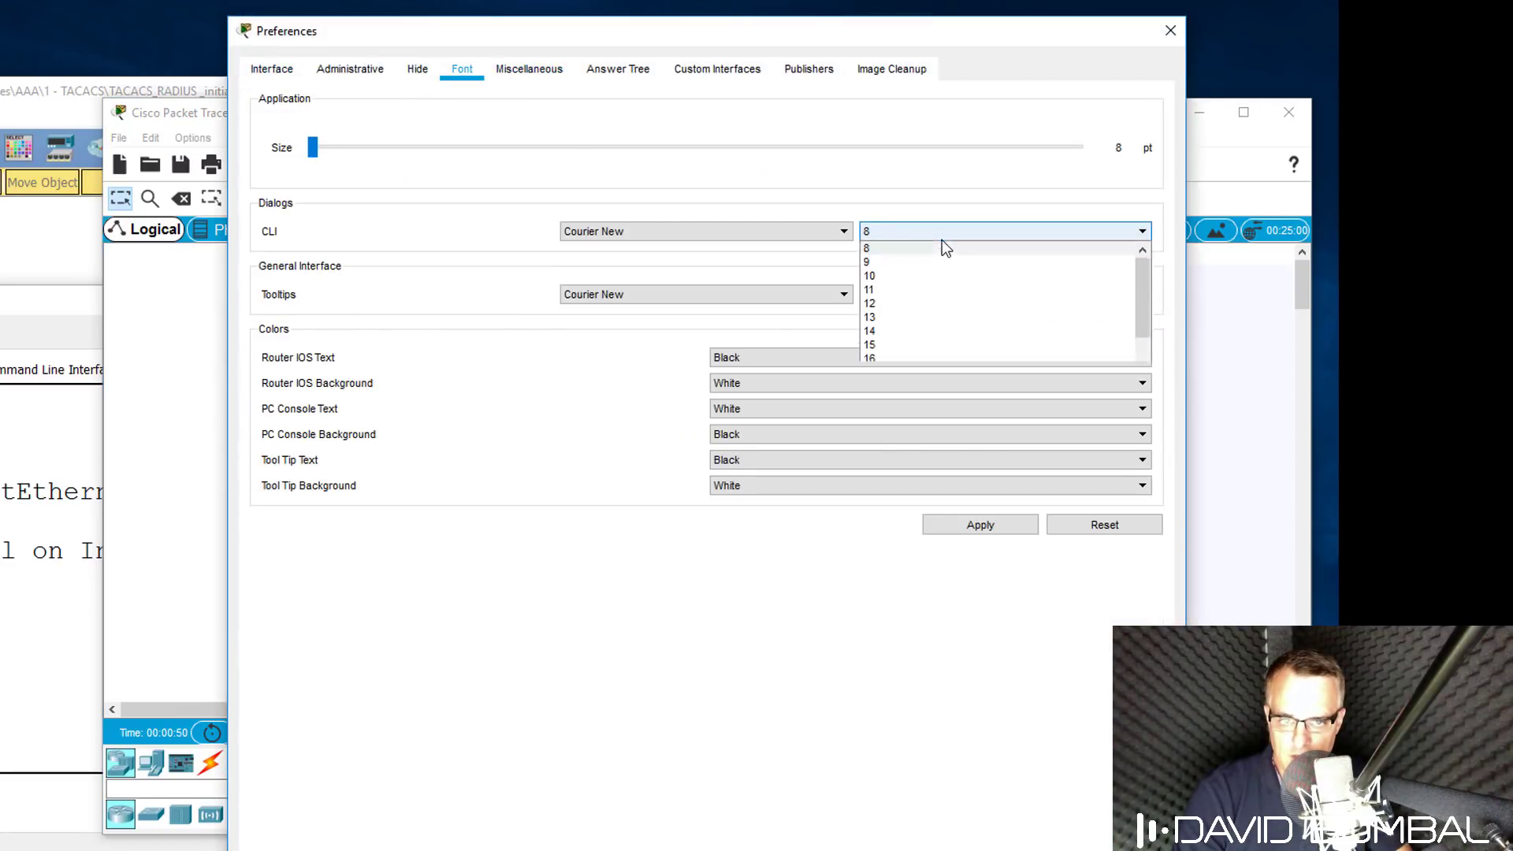
pyautogui.click(935, 358)
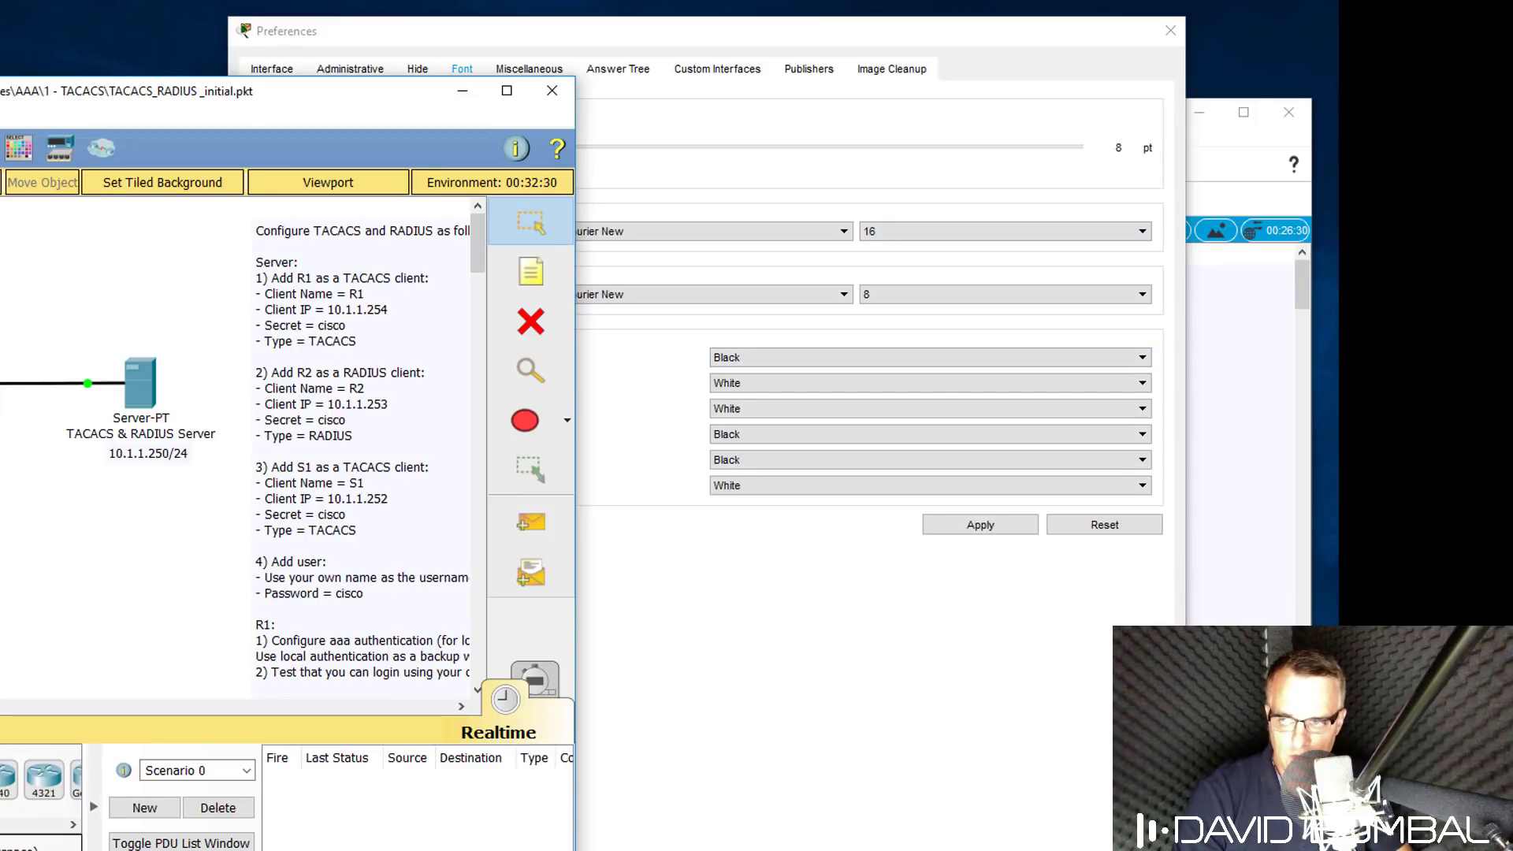
# Set the CLI font size to 20 in Options > Preferences > Font.
pyautogui.click(124, 60)
pyautogui.click(213, 98)
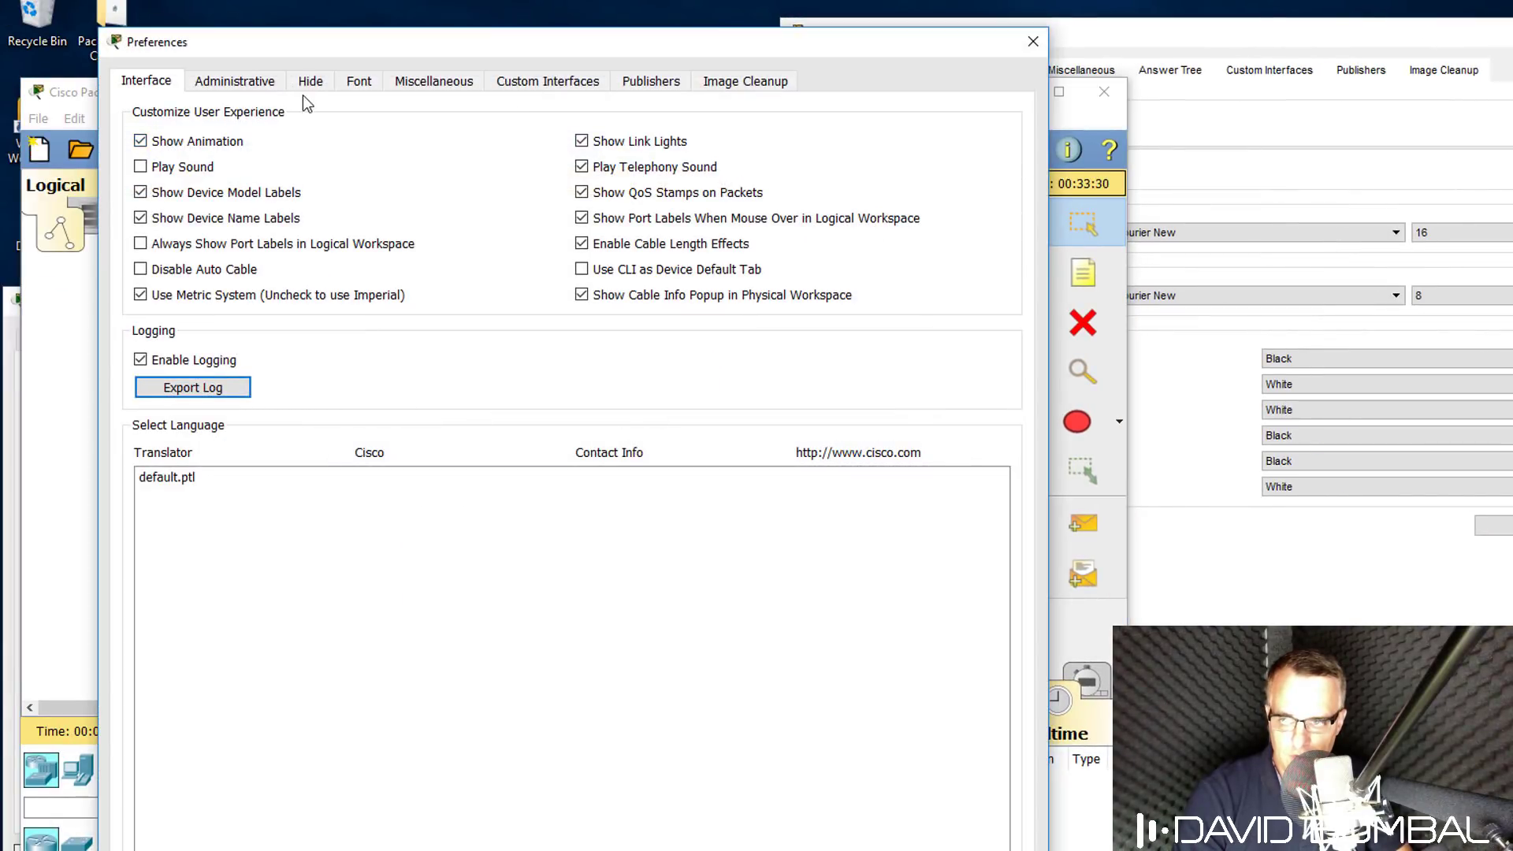
pyautogui.click(361, 83)
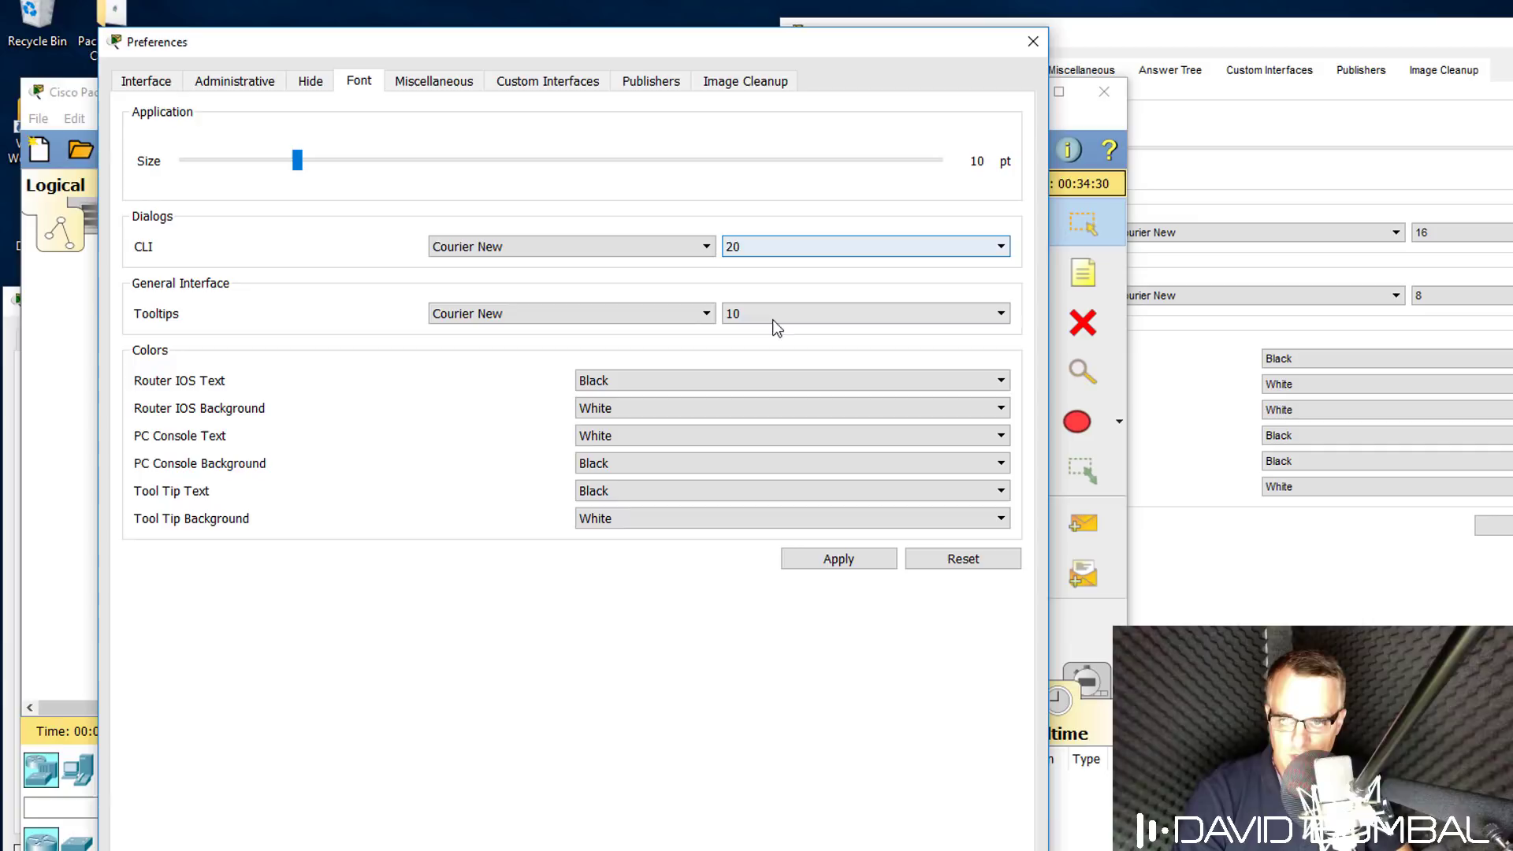
pyautogui.click(1370, 235)
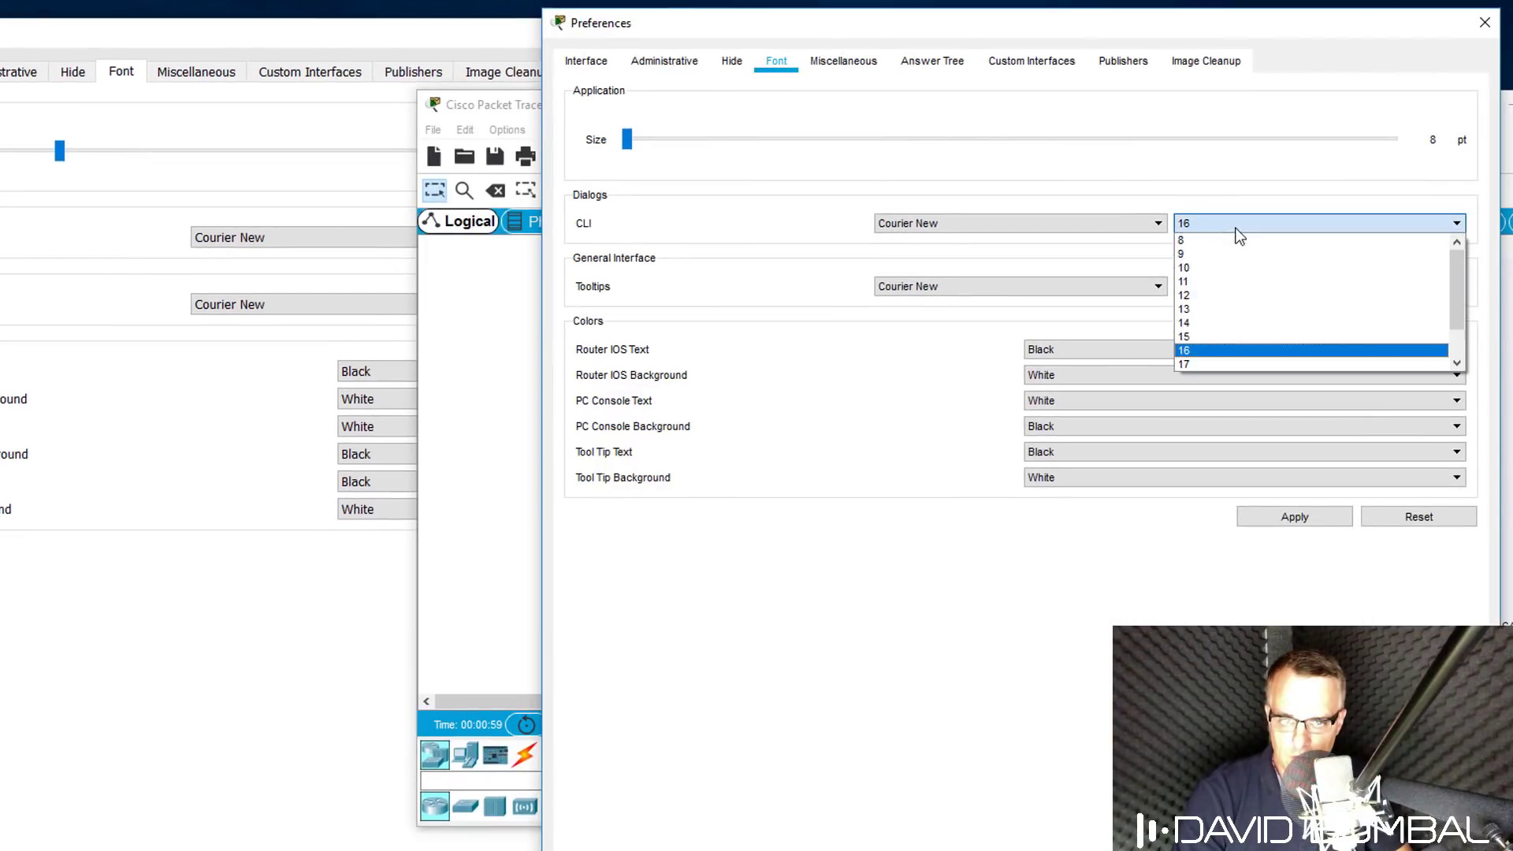
pyautogui.scroll(-1, 1410, 347)
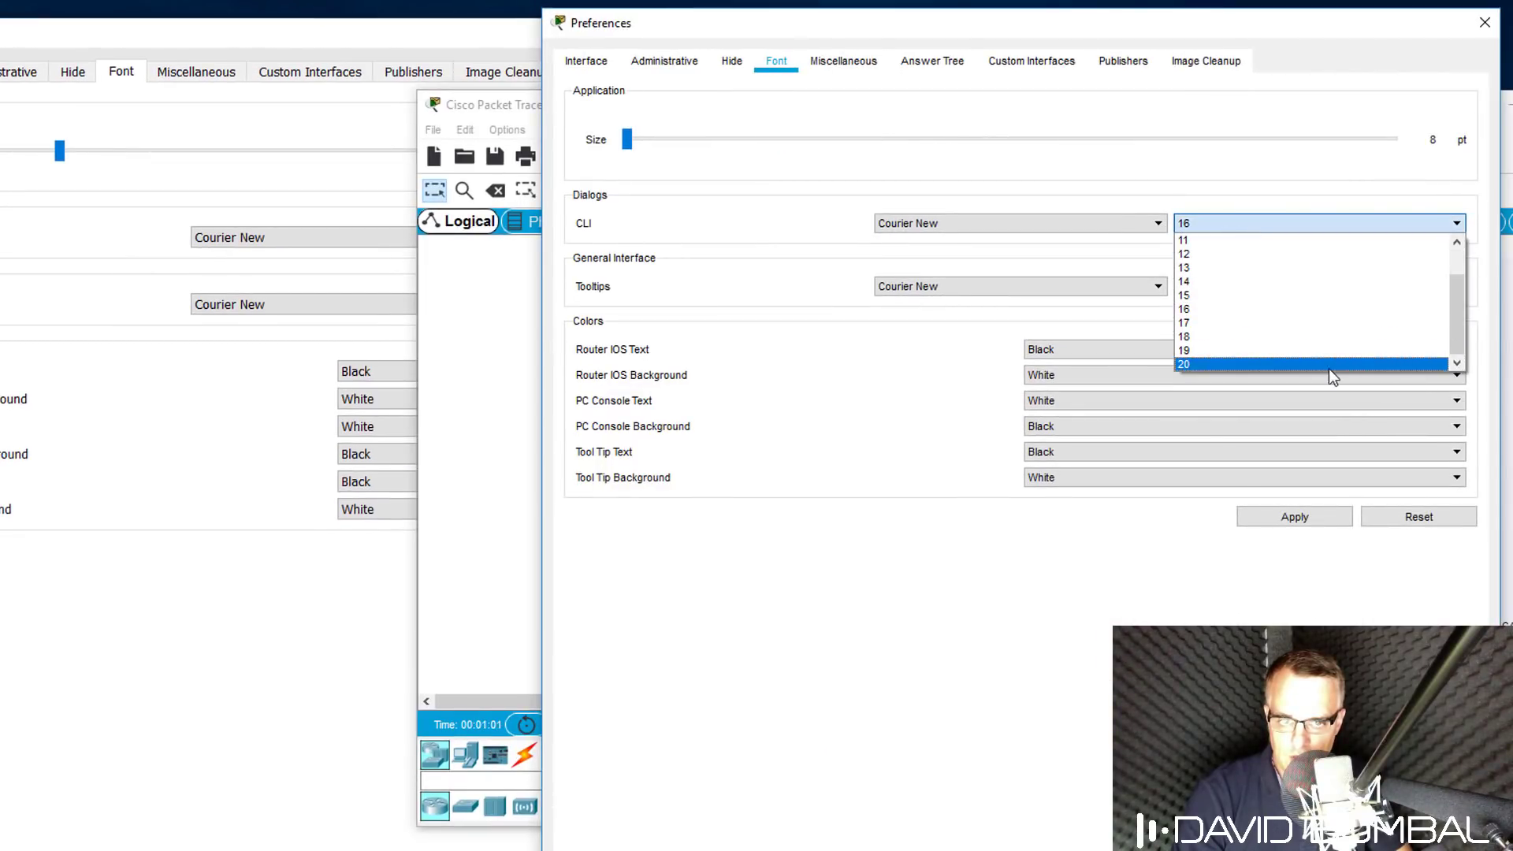
pyautogui.click(1329, 365)
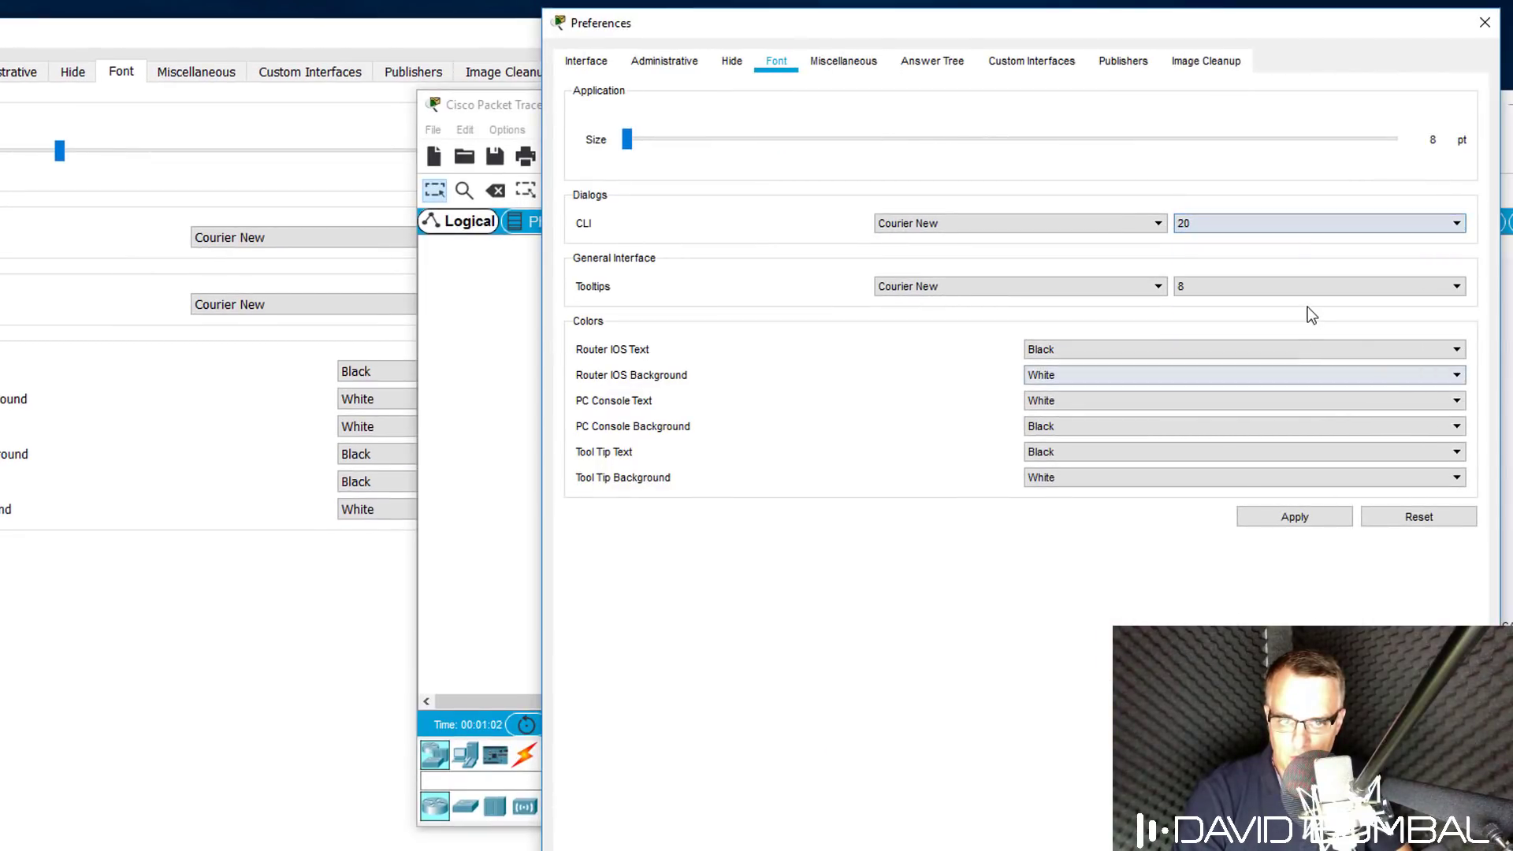
# Set the tooltip font size to 10 in the other copy, apply, and close Preferences.
pyautogui.click(83, 453)
pyautogui.click(1237, 290)
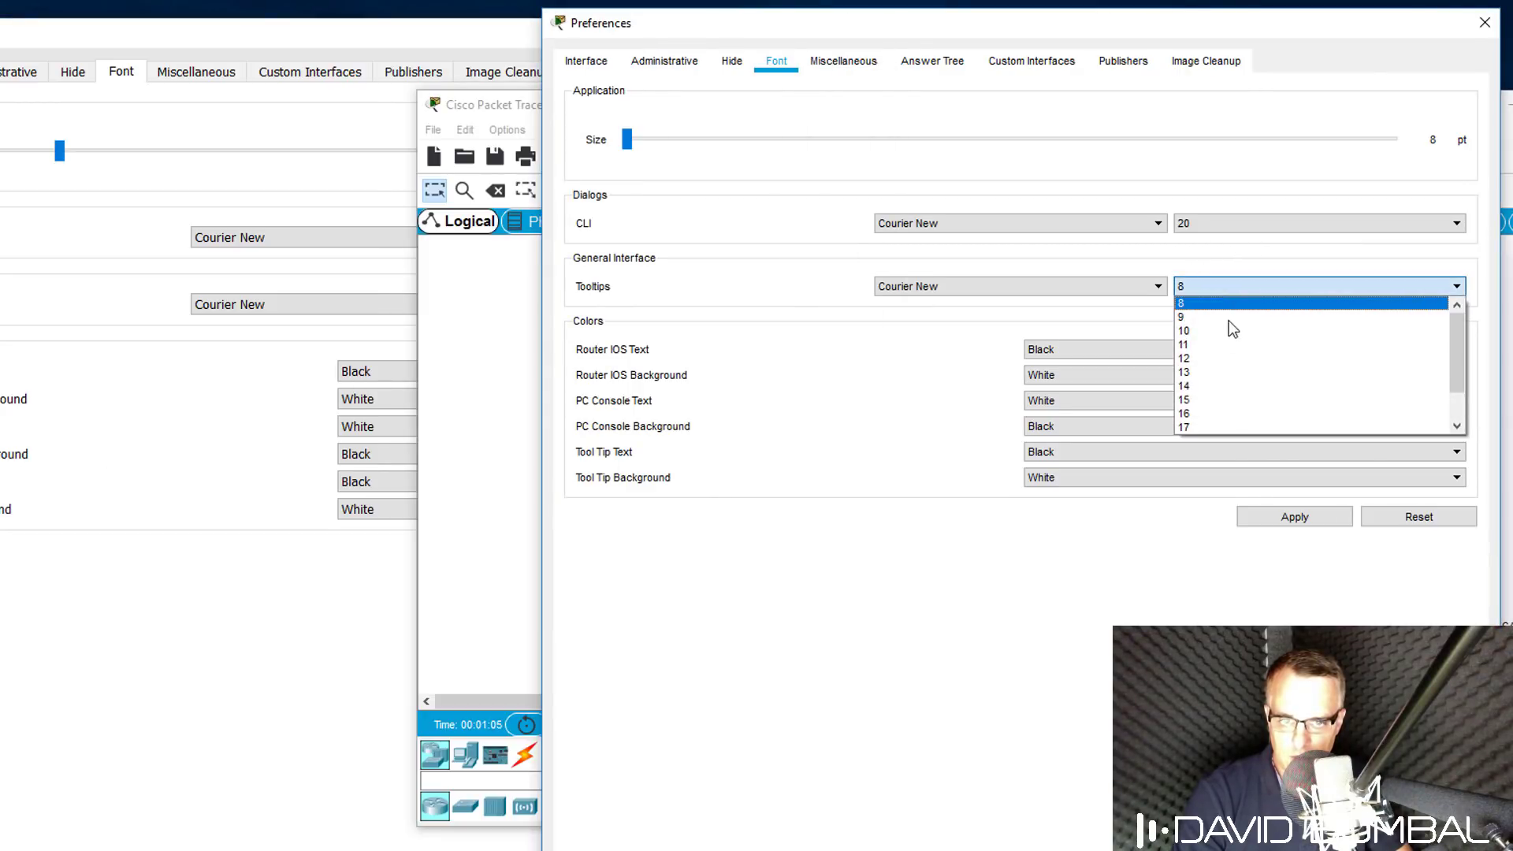
pyautogui.click(1231, 328)
pyautogui.click(1308, 515)
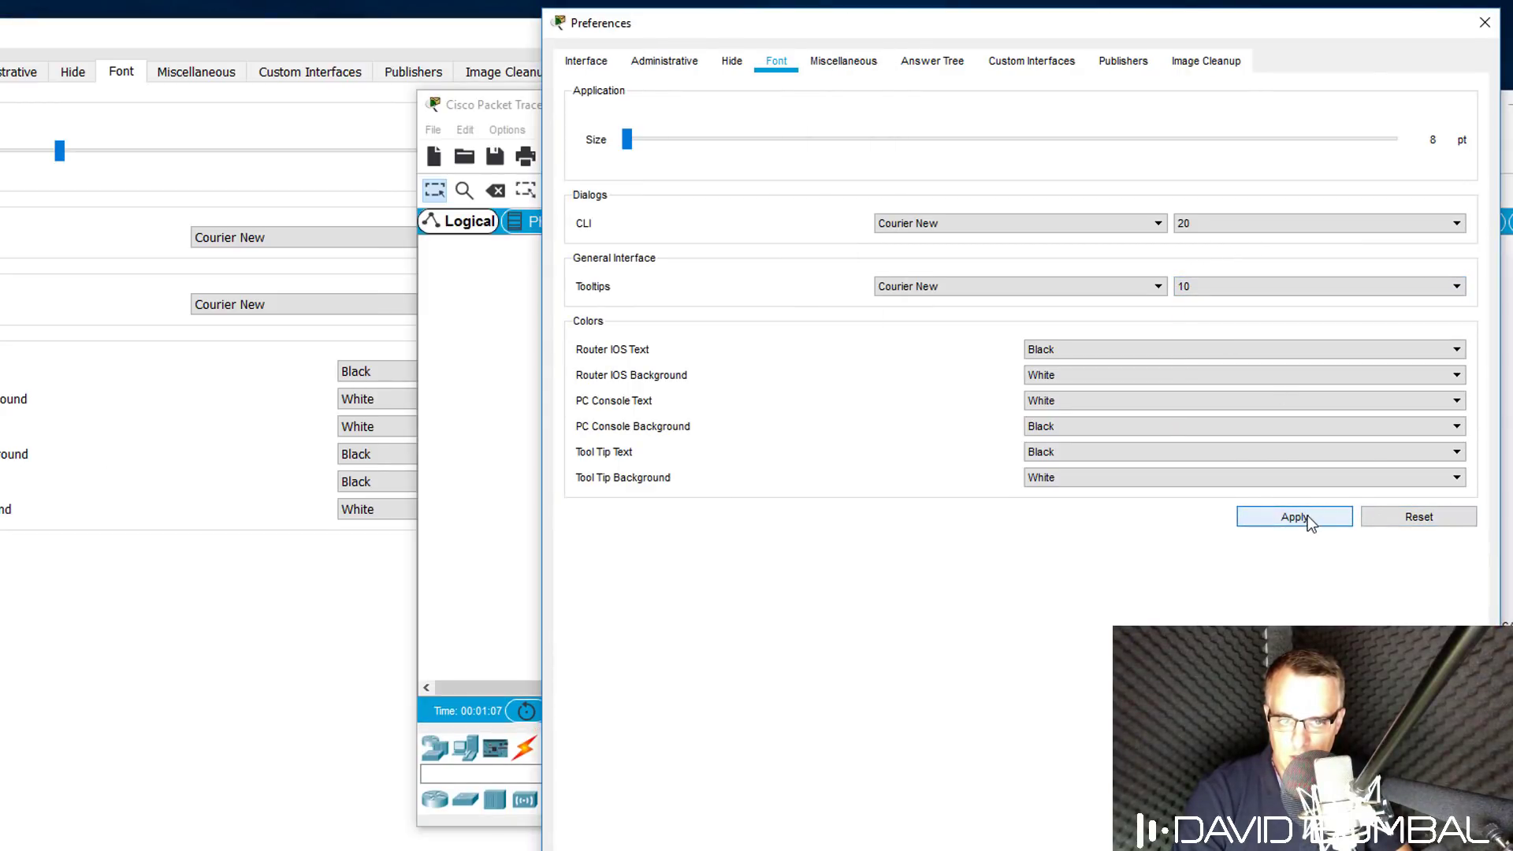
pyautogui.click(1485, 23)
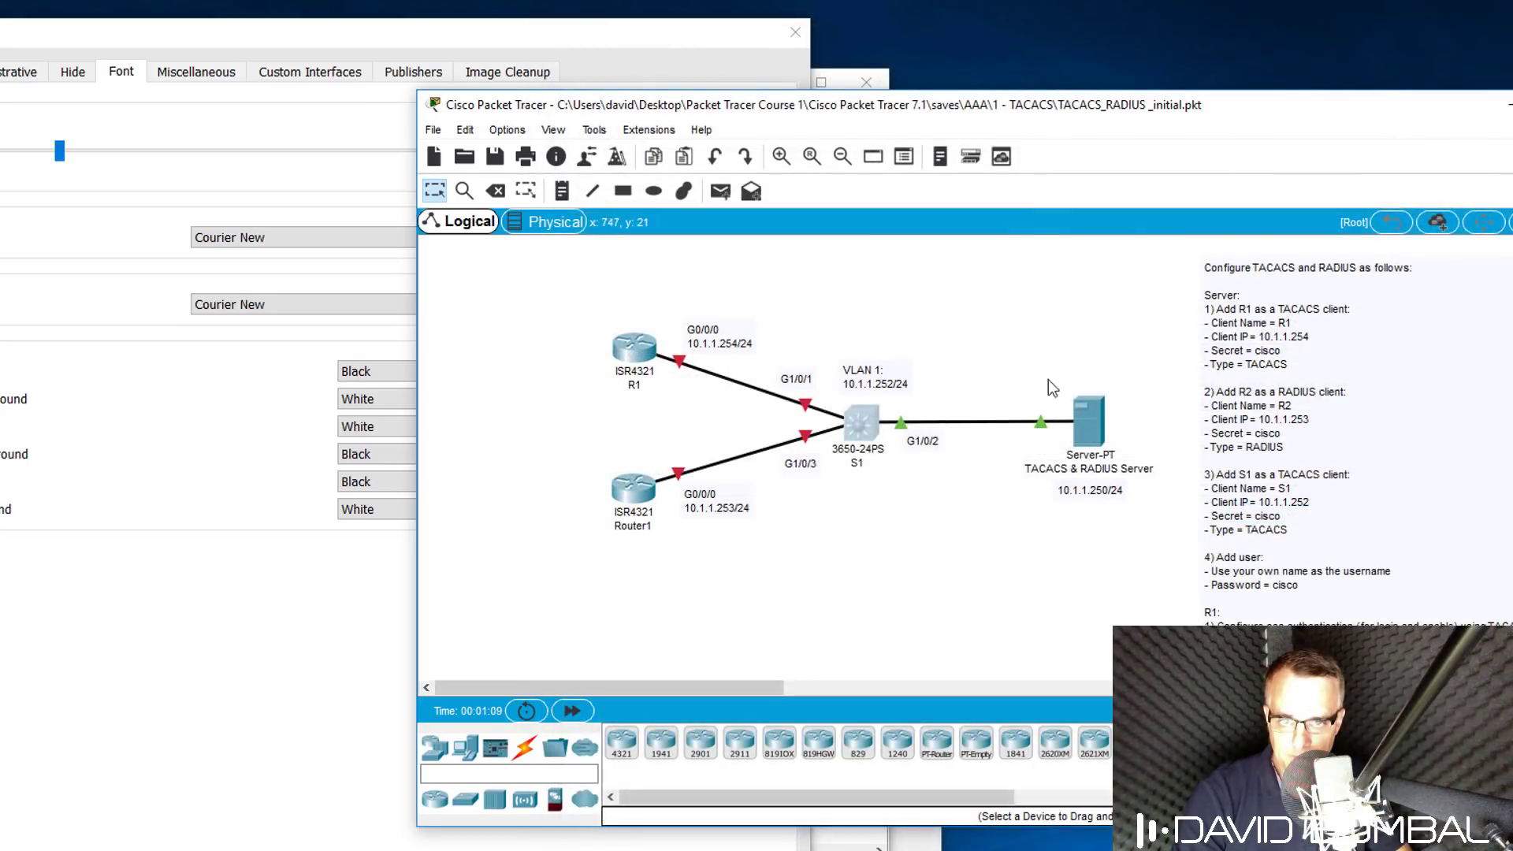
# Check S1's enlarged CLI text, close it and Preferences, and maximize the lab window.
pyautogui.click(871, 425)
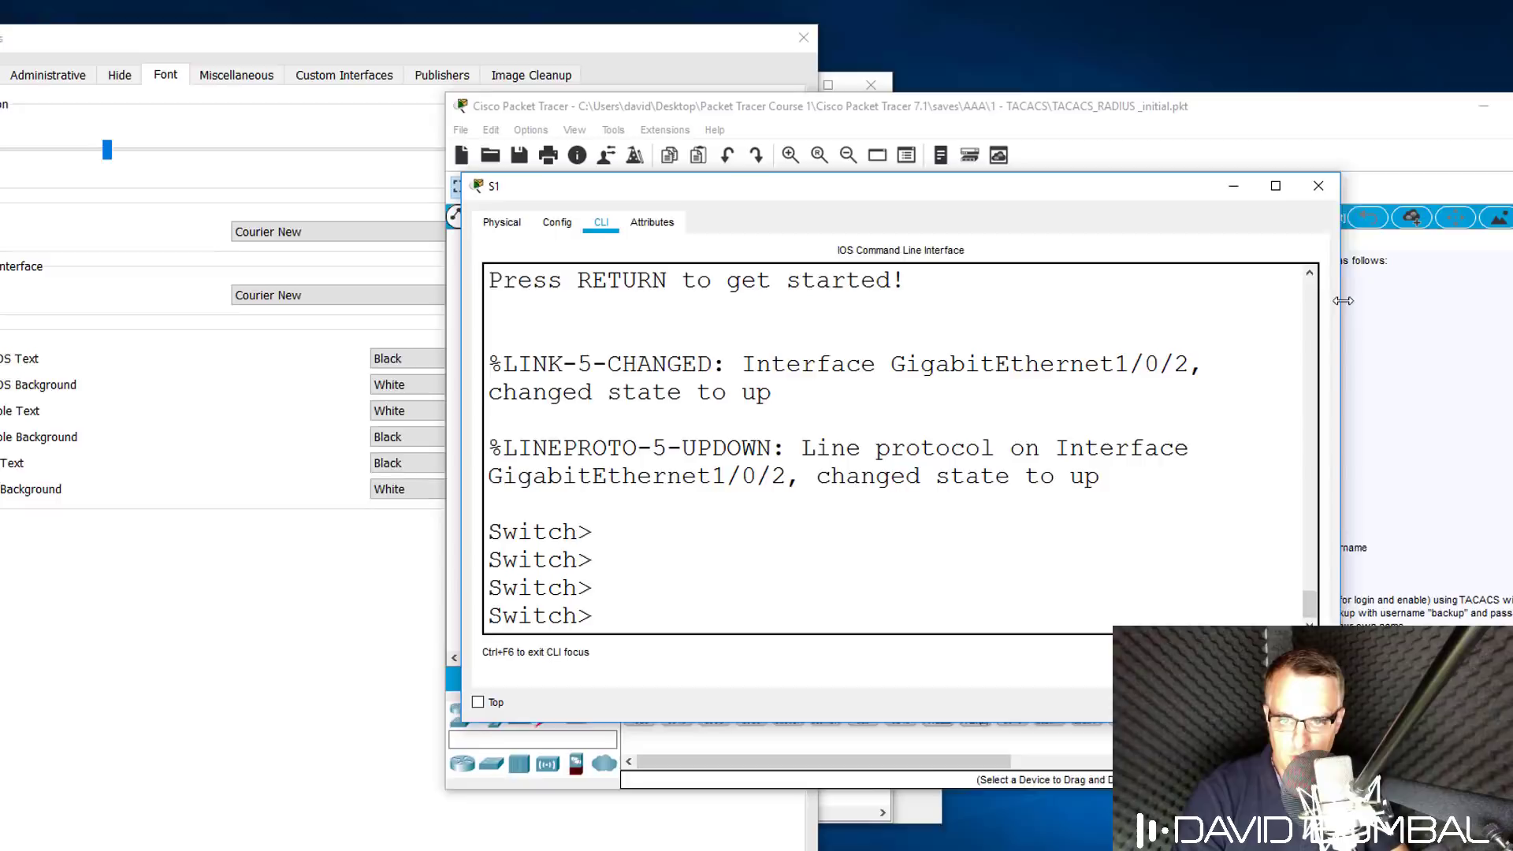
pyautogui.press('Return')
pyautogui.press('Return')
pyautogui.press('Return')
pyautogui.press('Return')
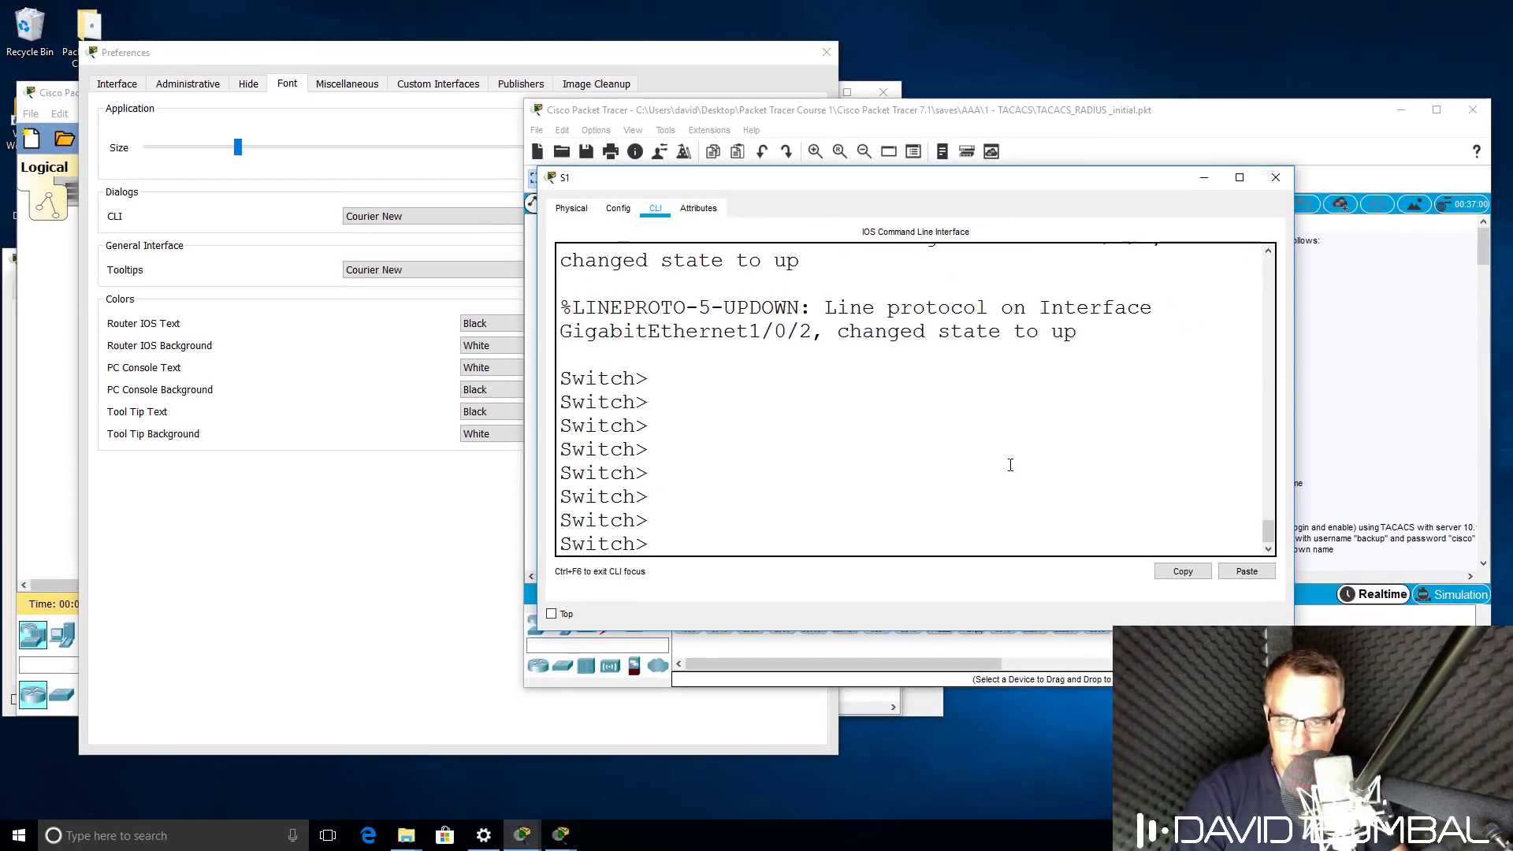
pyautogui.press('Return')
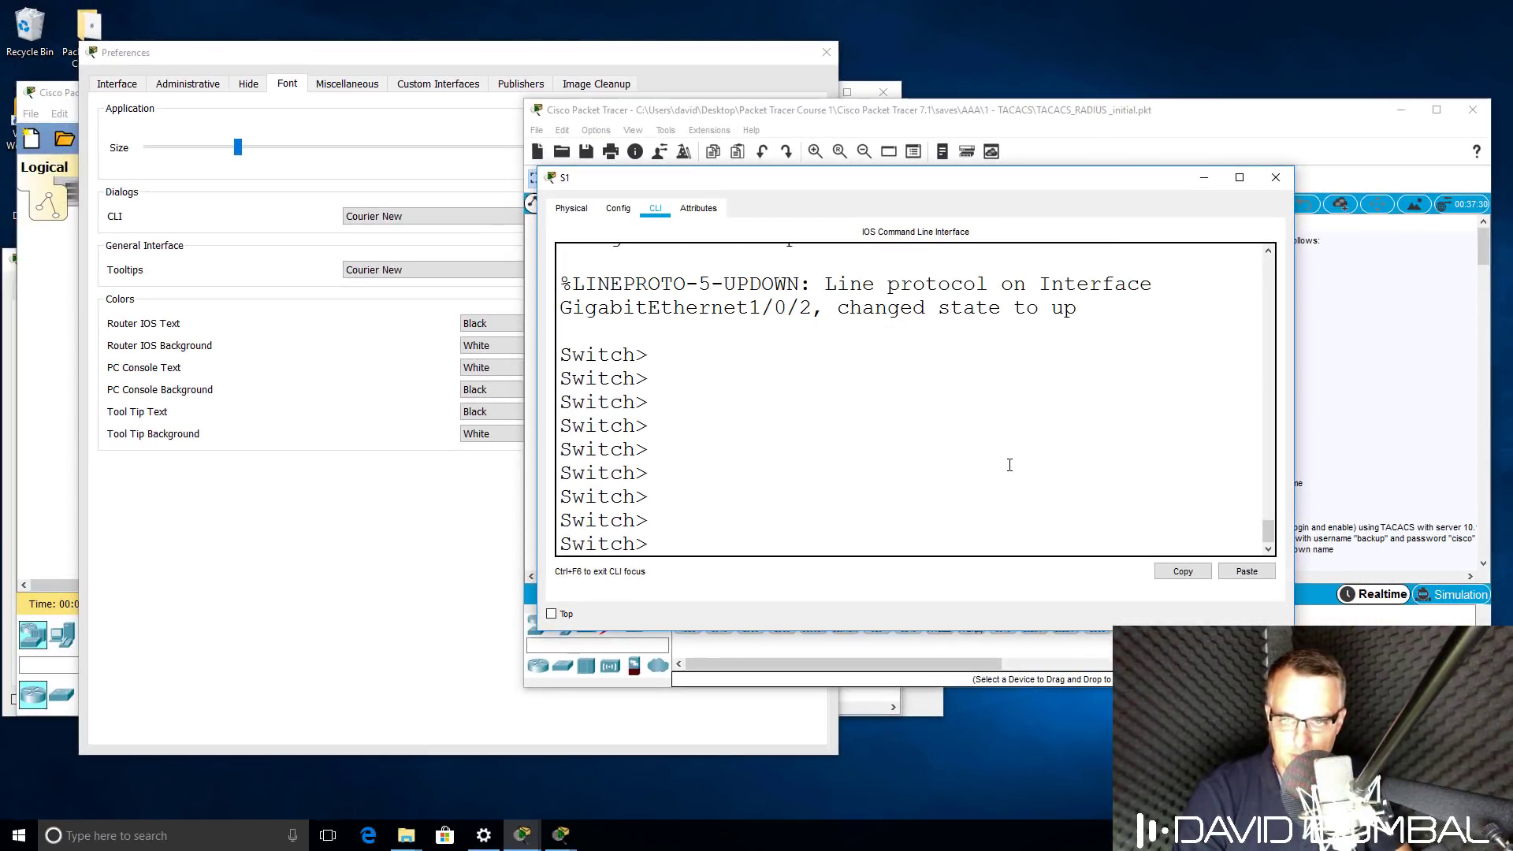
pyautogui.click(1276, 177)
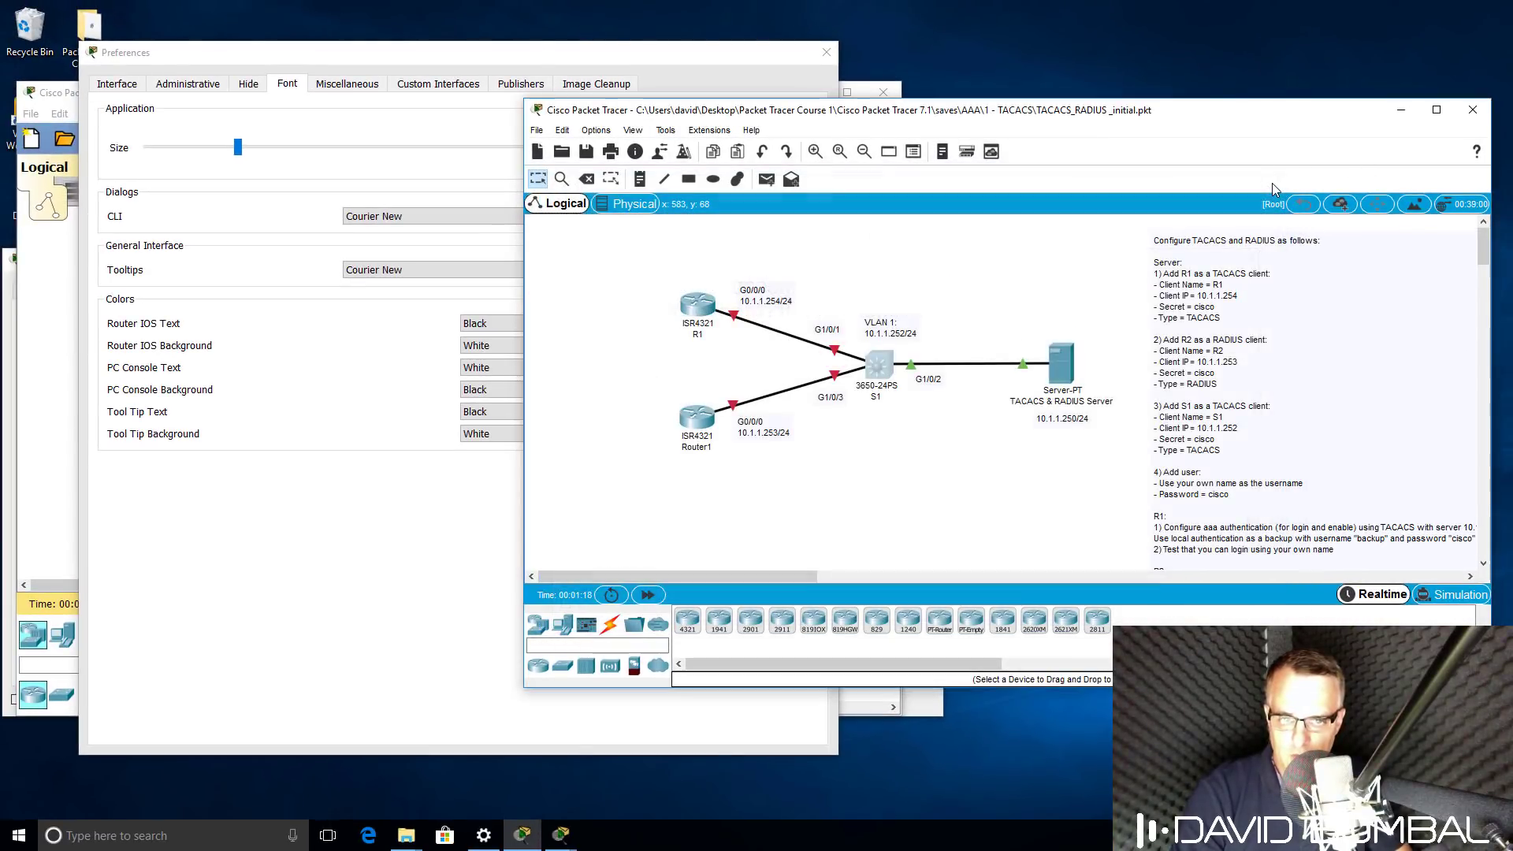
pyautogui.click(805, 60)
pyautogui.click(825, 53)
pyautogui.click(561, 835)
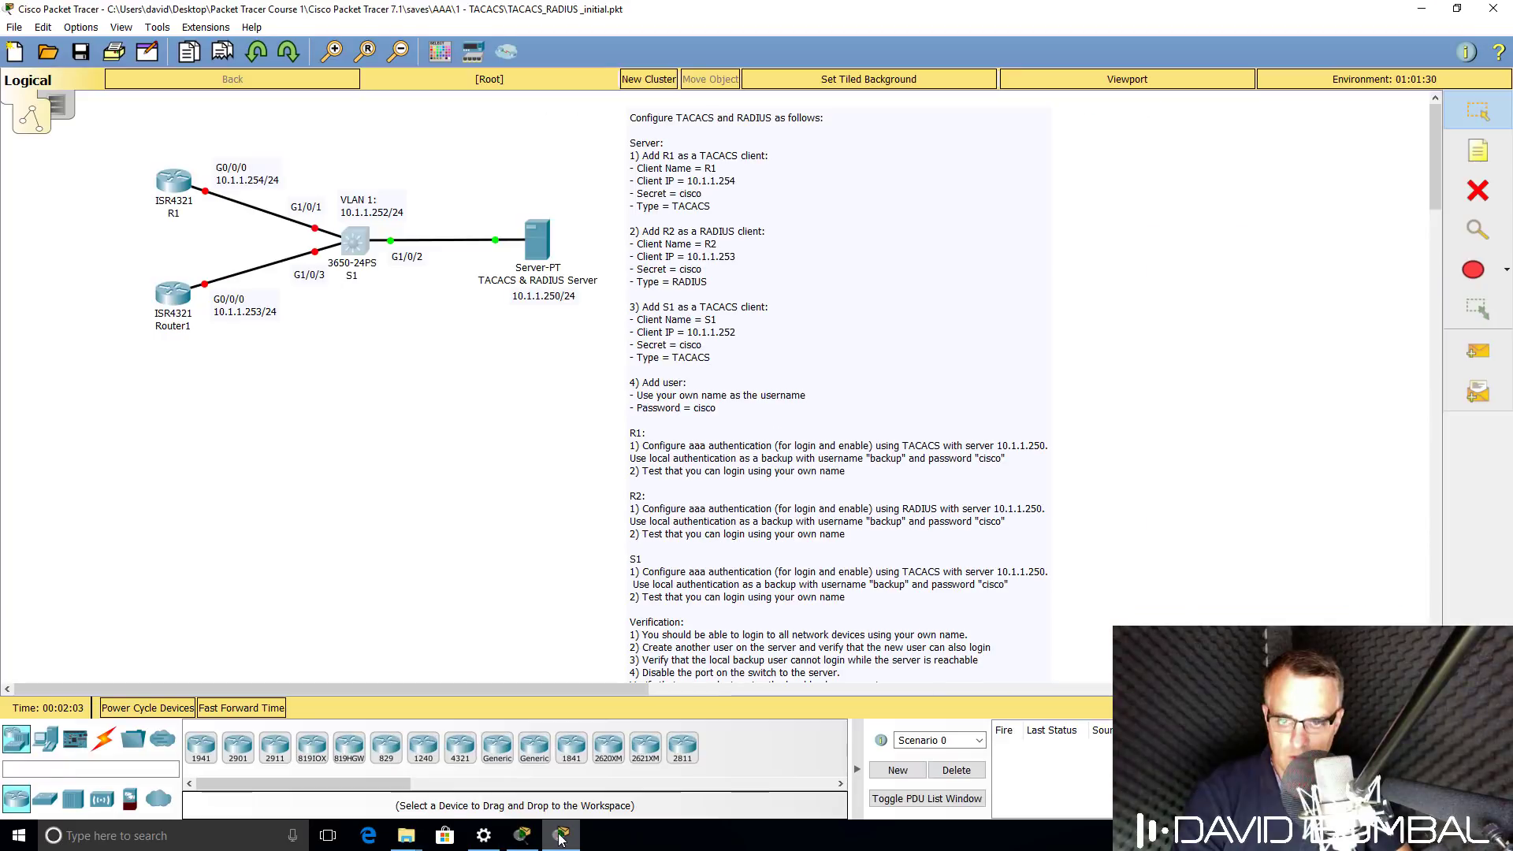
pyautogui.click(520, 837)
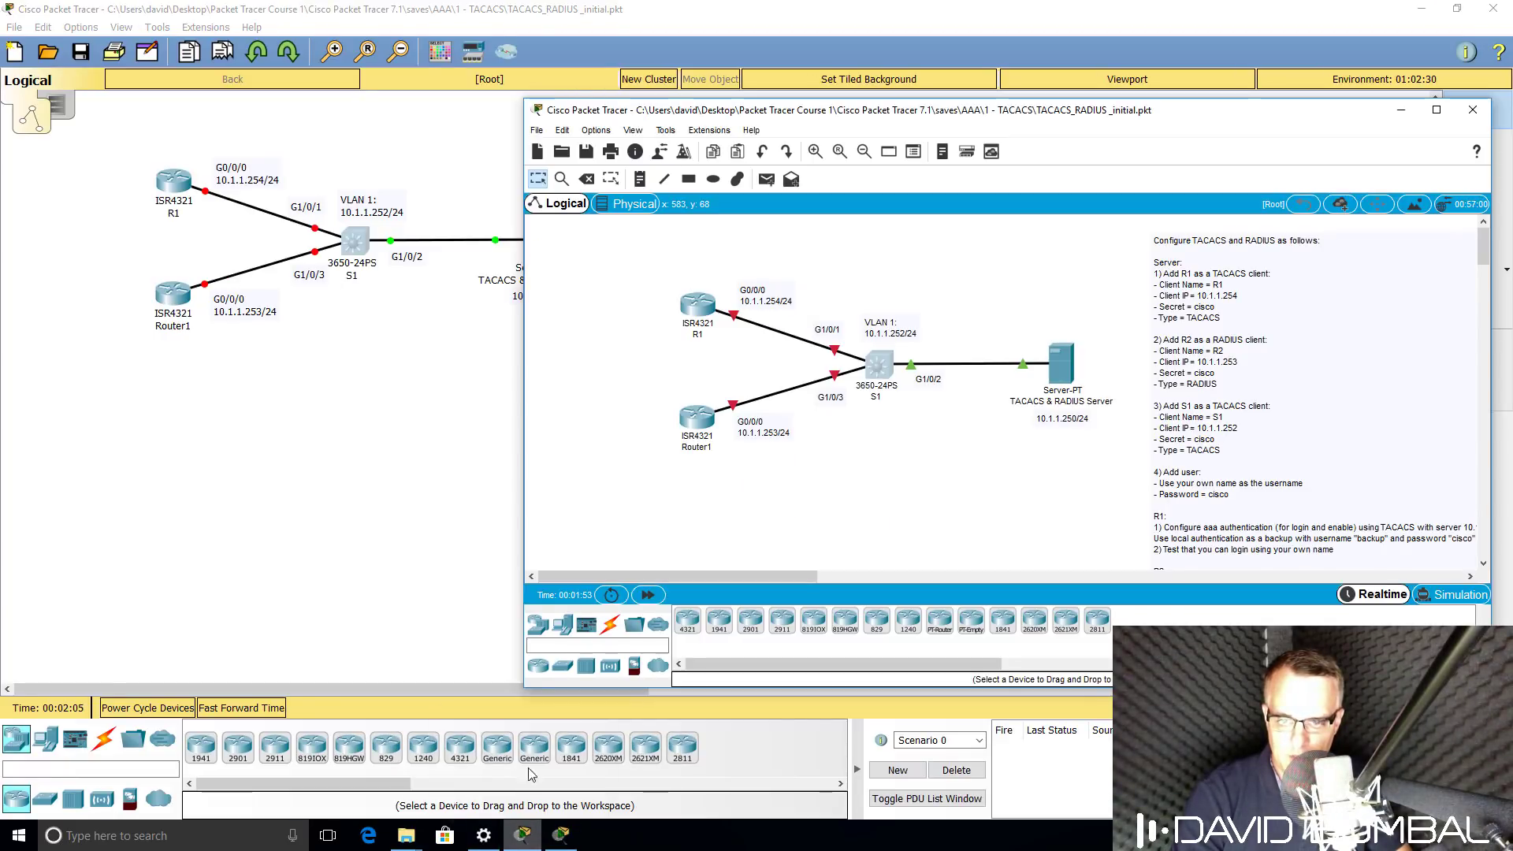
pyautogui.doubleClick(885, 113)
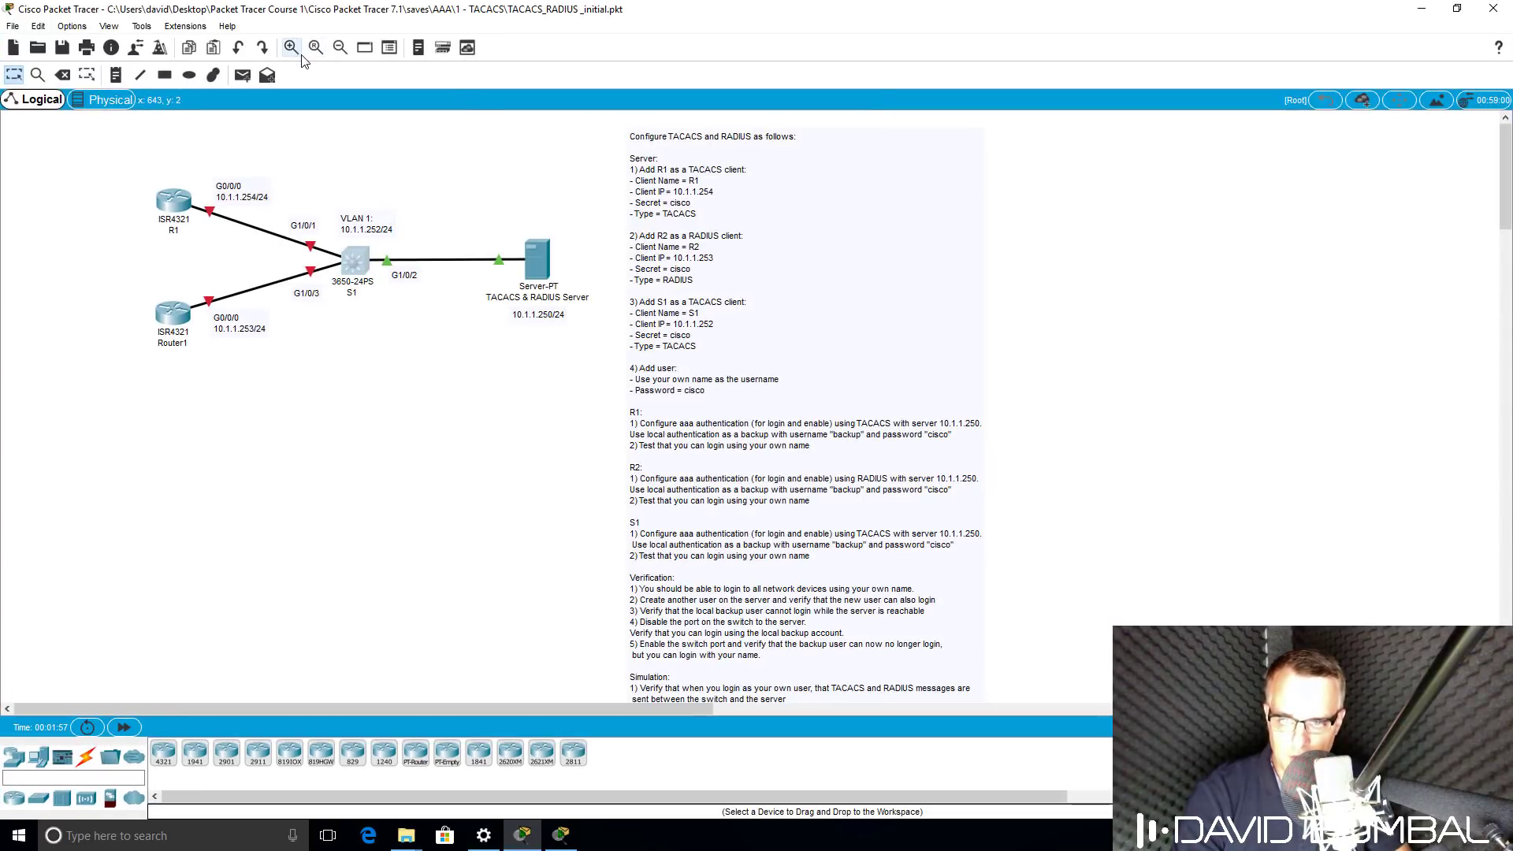
# Exit both Packet Tracer lab windows without saving, then relaunch Packet Tracer from the desktop icon.
pyautogui.click(13, 26)
pyautogui.click(52, 243)
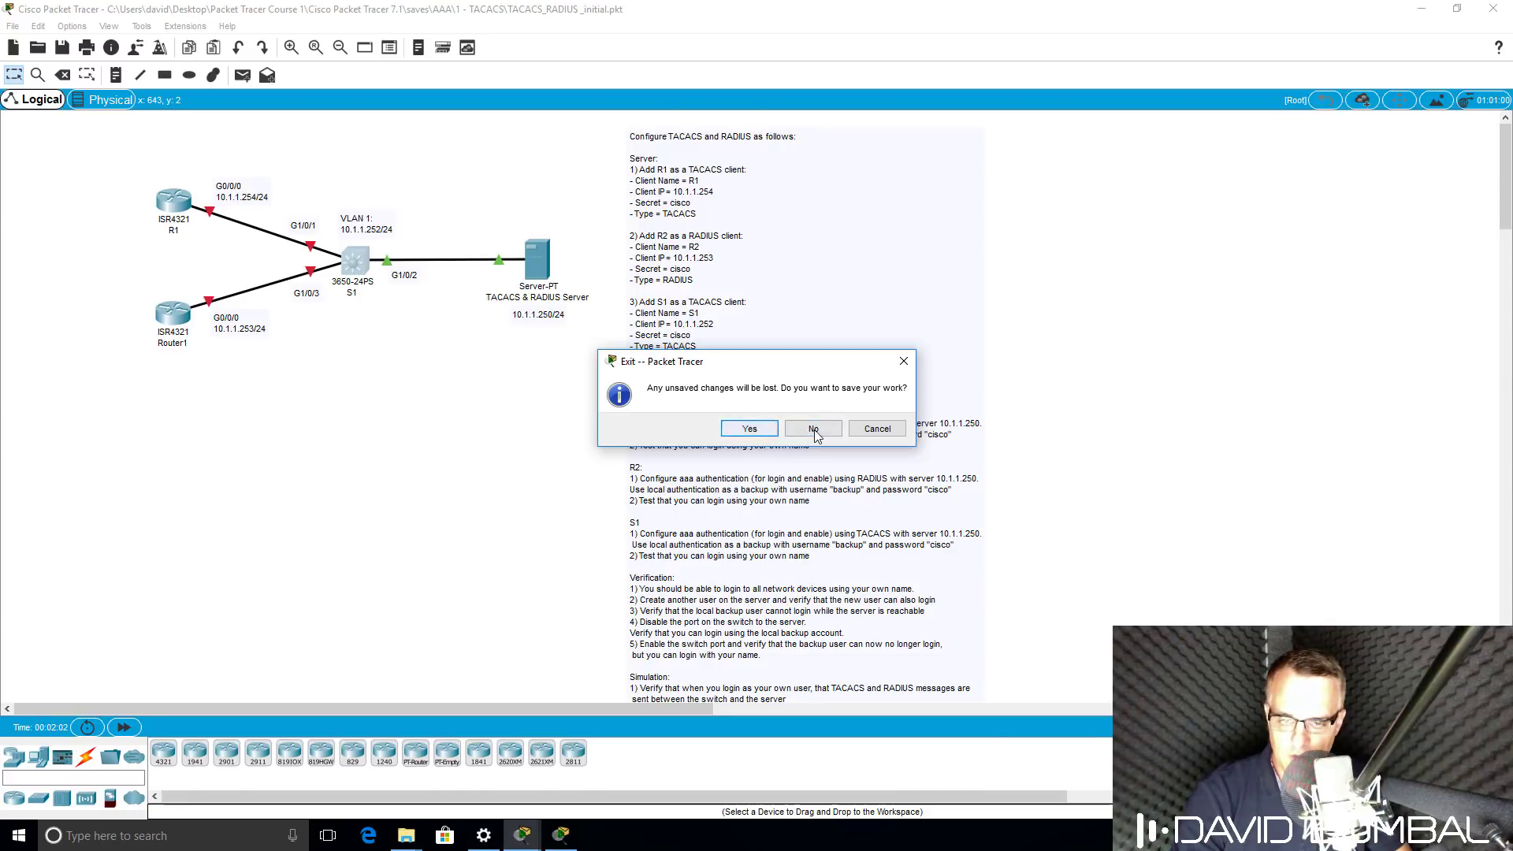
pyautogui.click(815, 429)
pyautogui.click(13, 28)
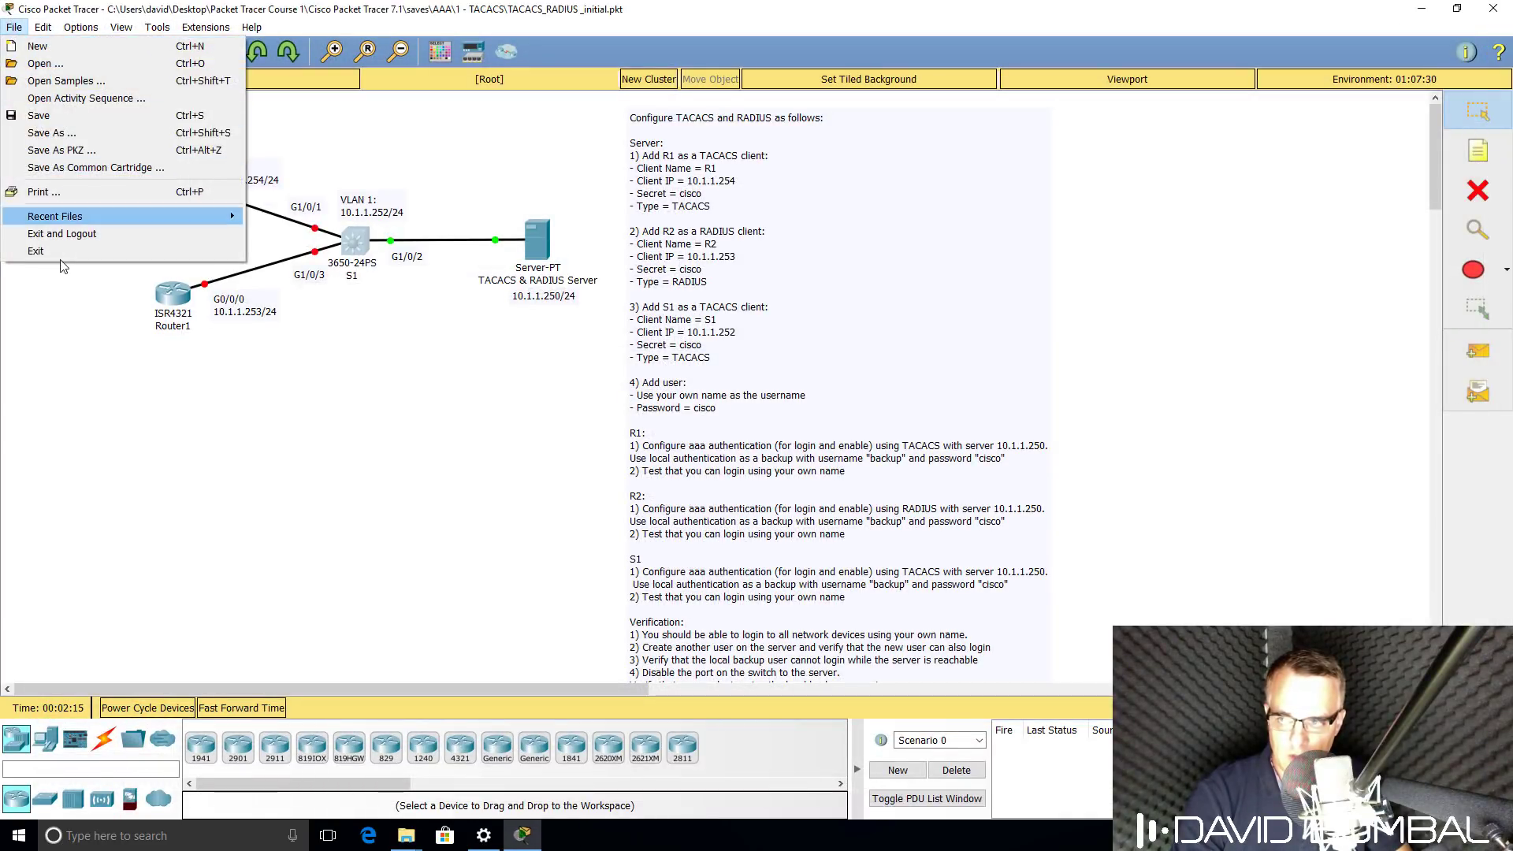
pyautogui.click(60, 252)
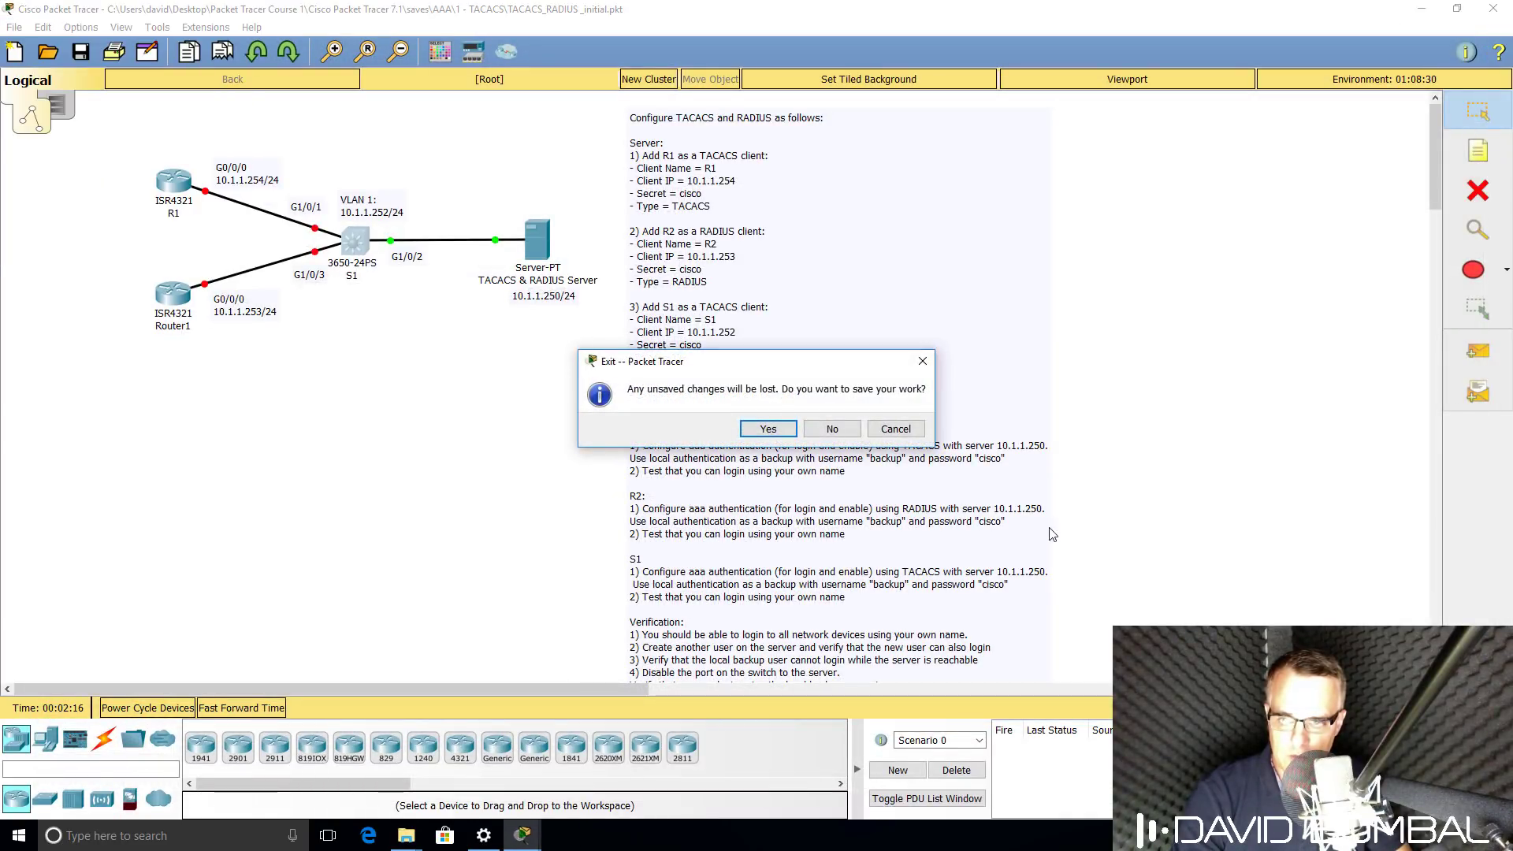
pyautogui.click(812, 429)
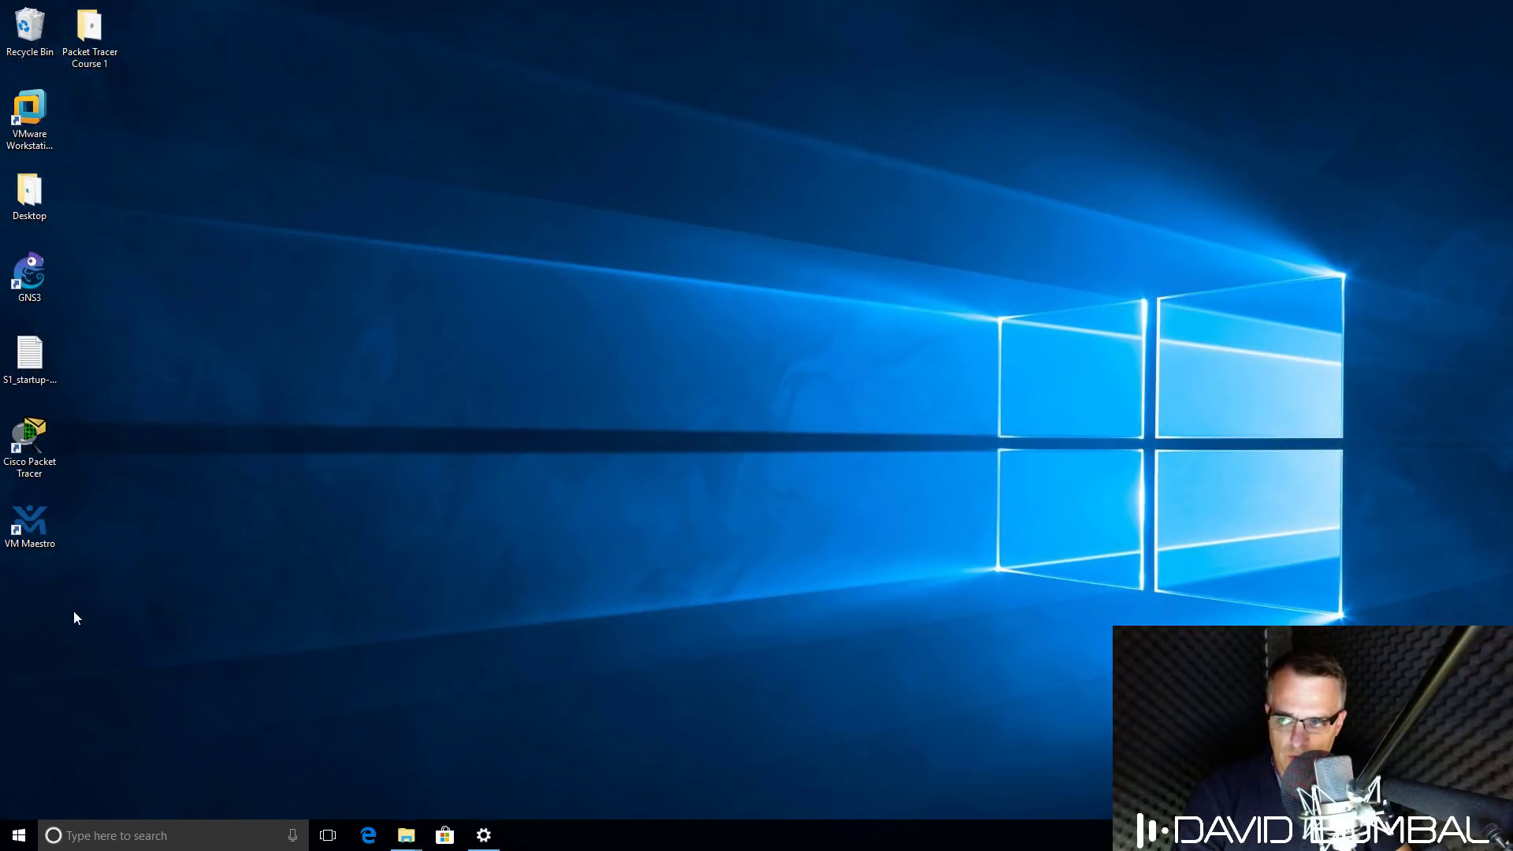
pyautogui.doubleClick(18, 459)
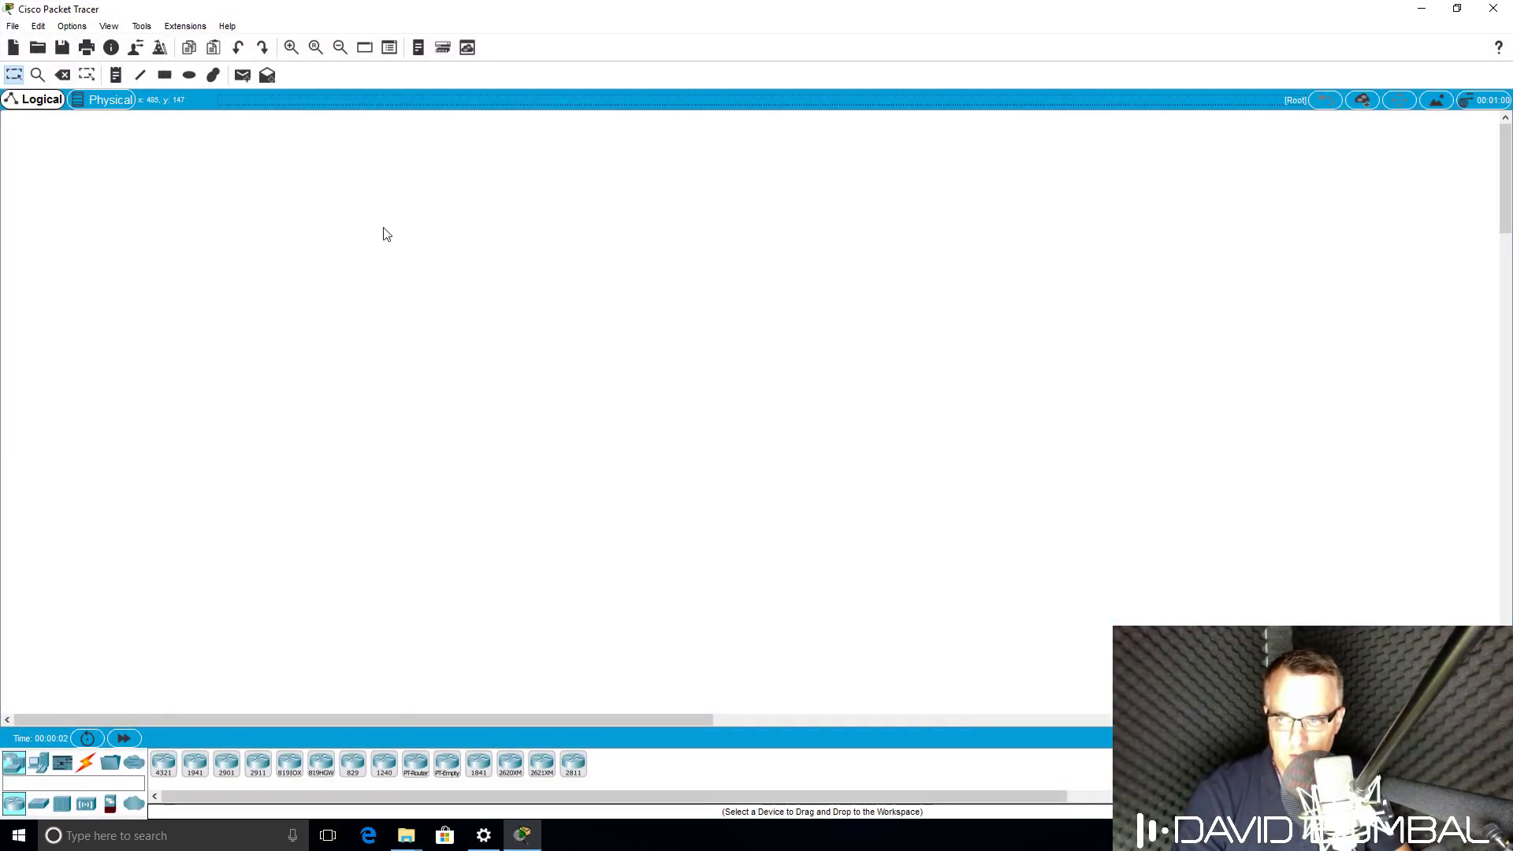
# Check the Preferences Font and Interface tabs to confirm CLI size 20 and tooltip size 10.
pyautogui.click(57, 27)
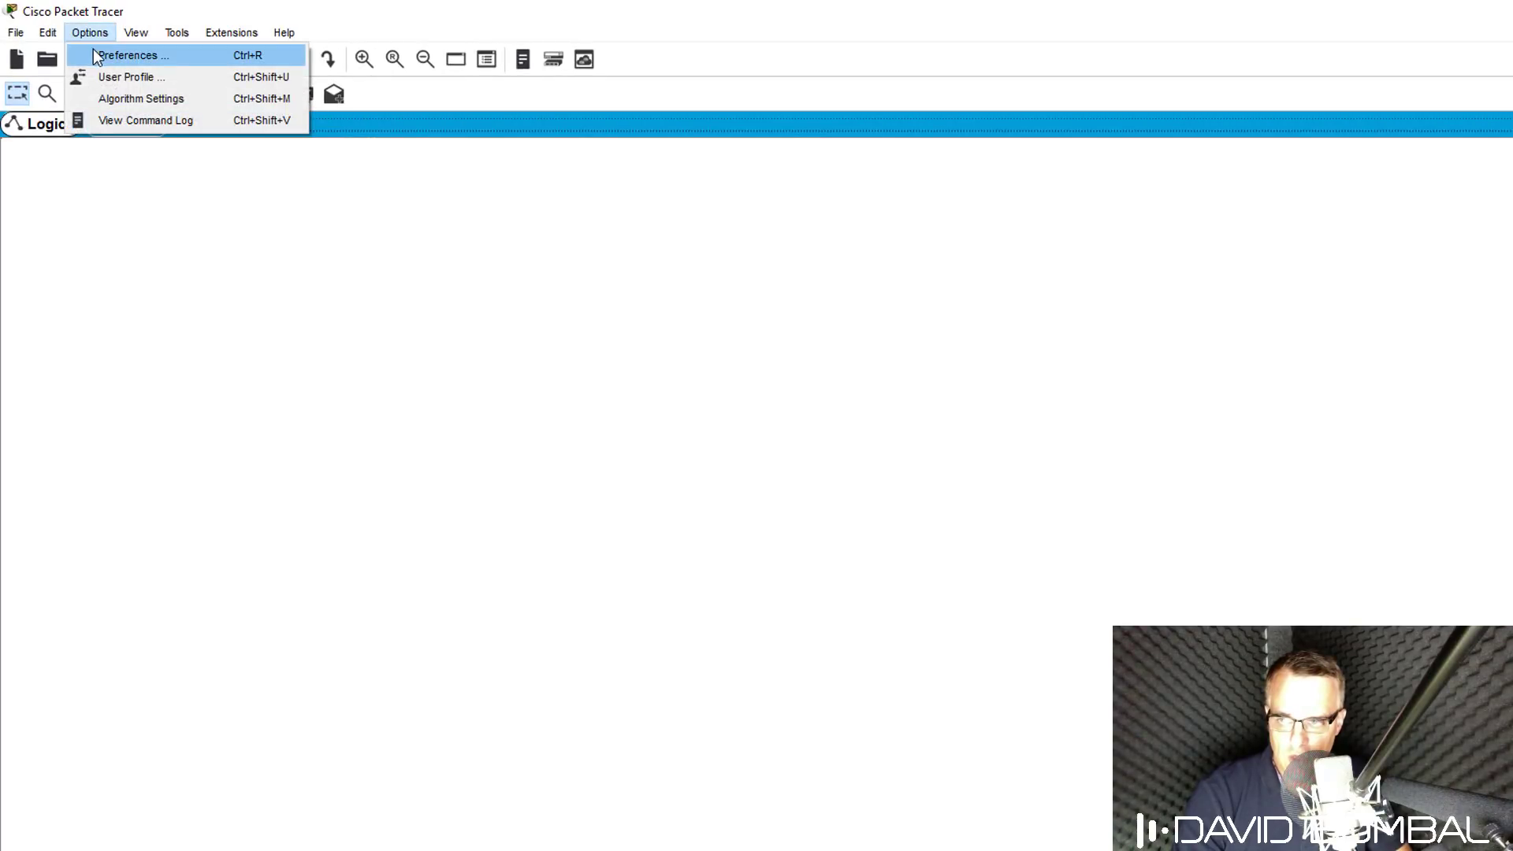
pyautogui.click(96, 52)
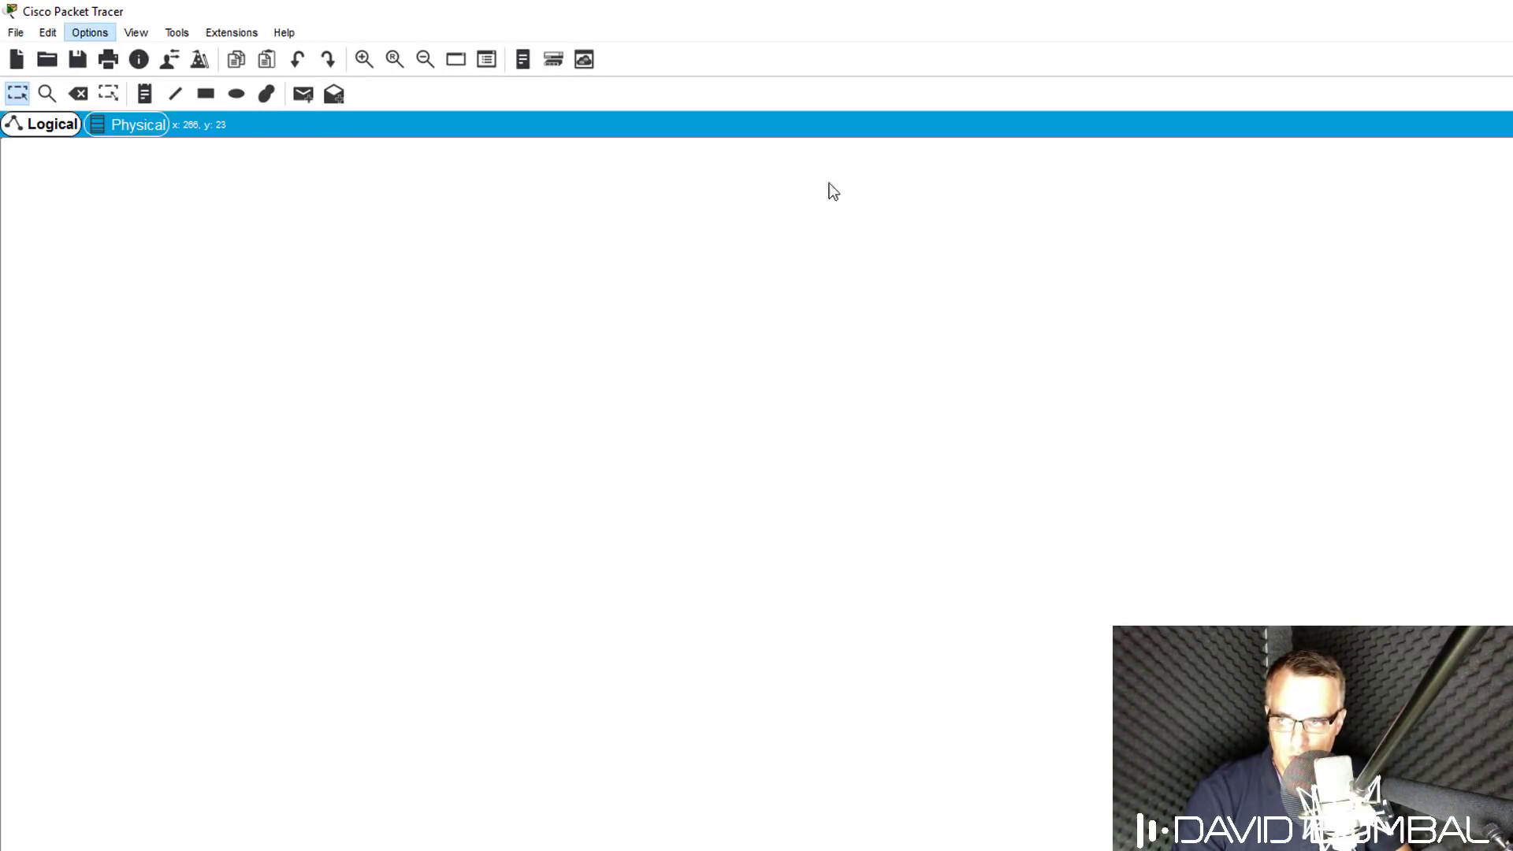
pyautogui.click(700, 111)
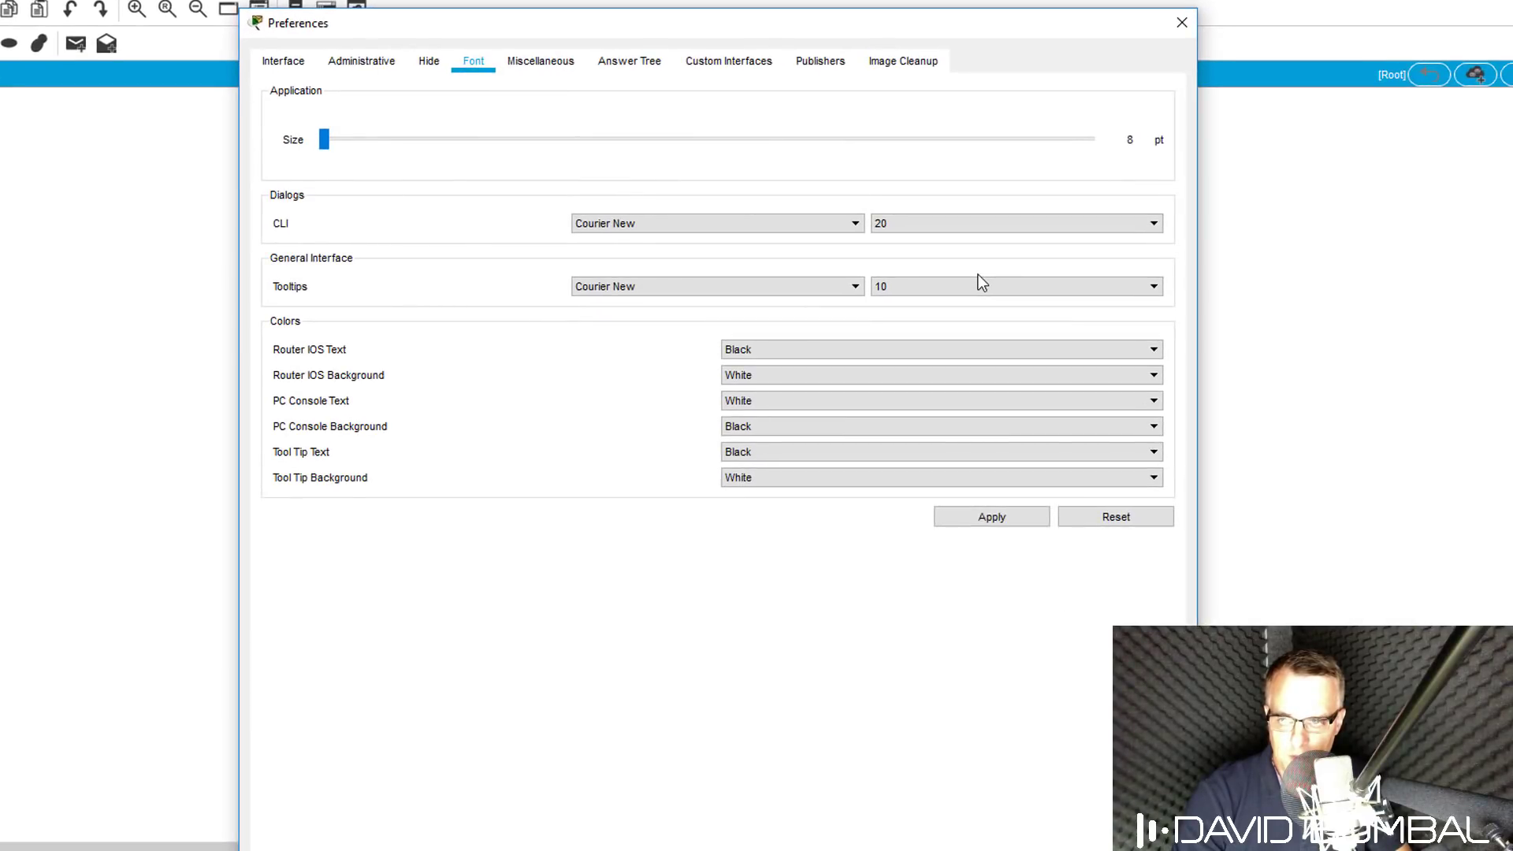
pyautogui.click(282, 63)
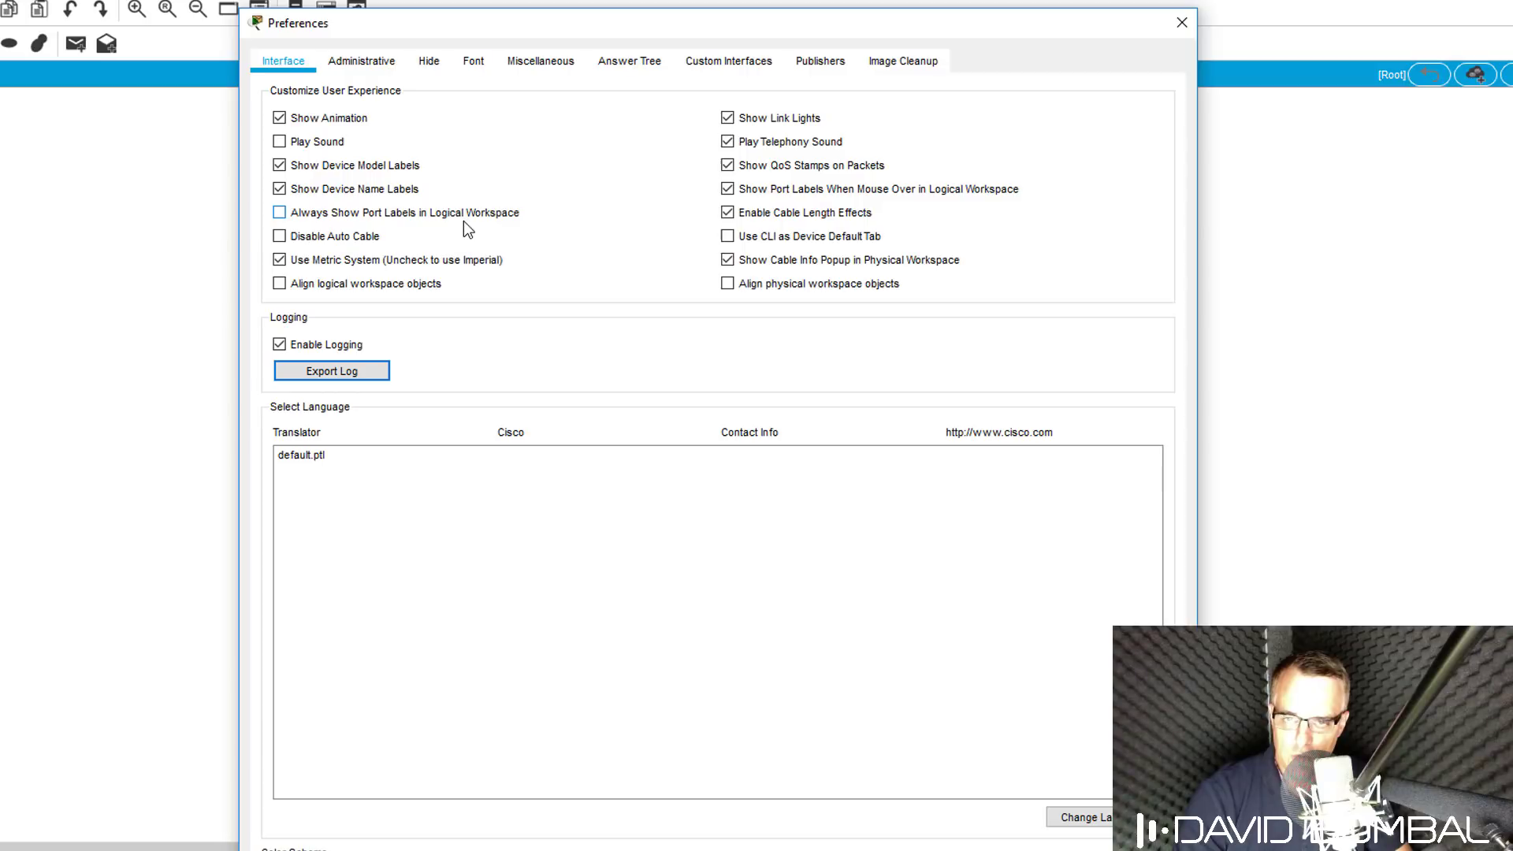
pyautogui.click(1182, 24)
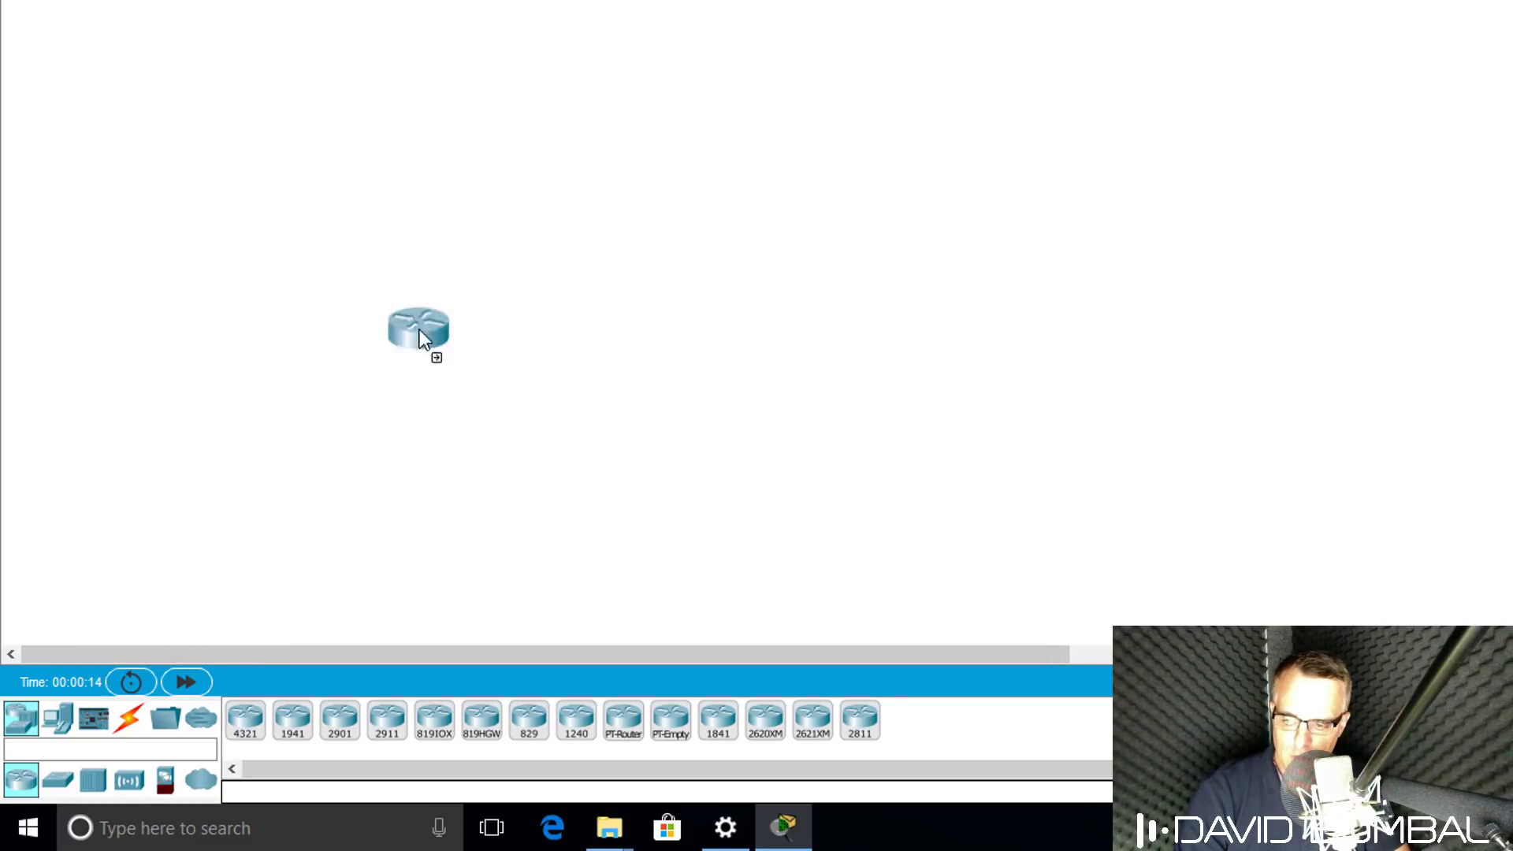
# Place two ISR4321 routers on the workspace, Router0 upper left and Router1 to its right.
pyautogui.click(585, 140)
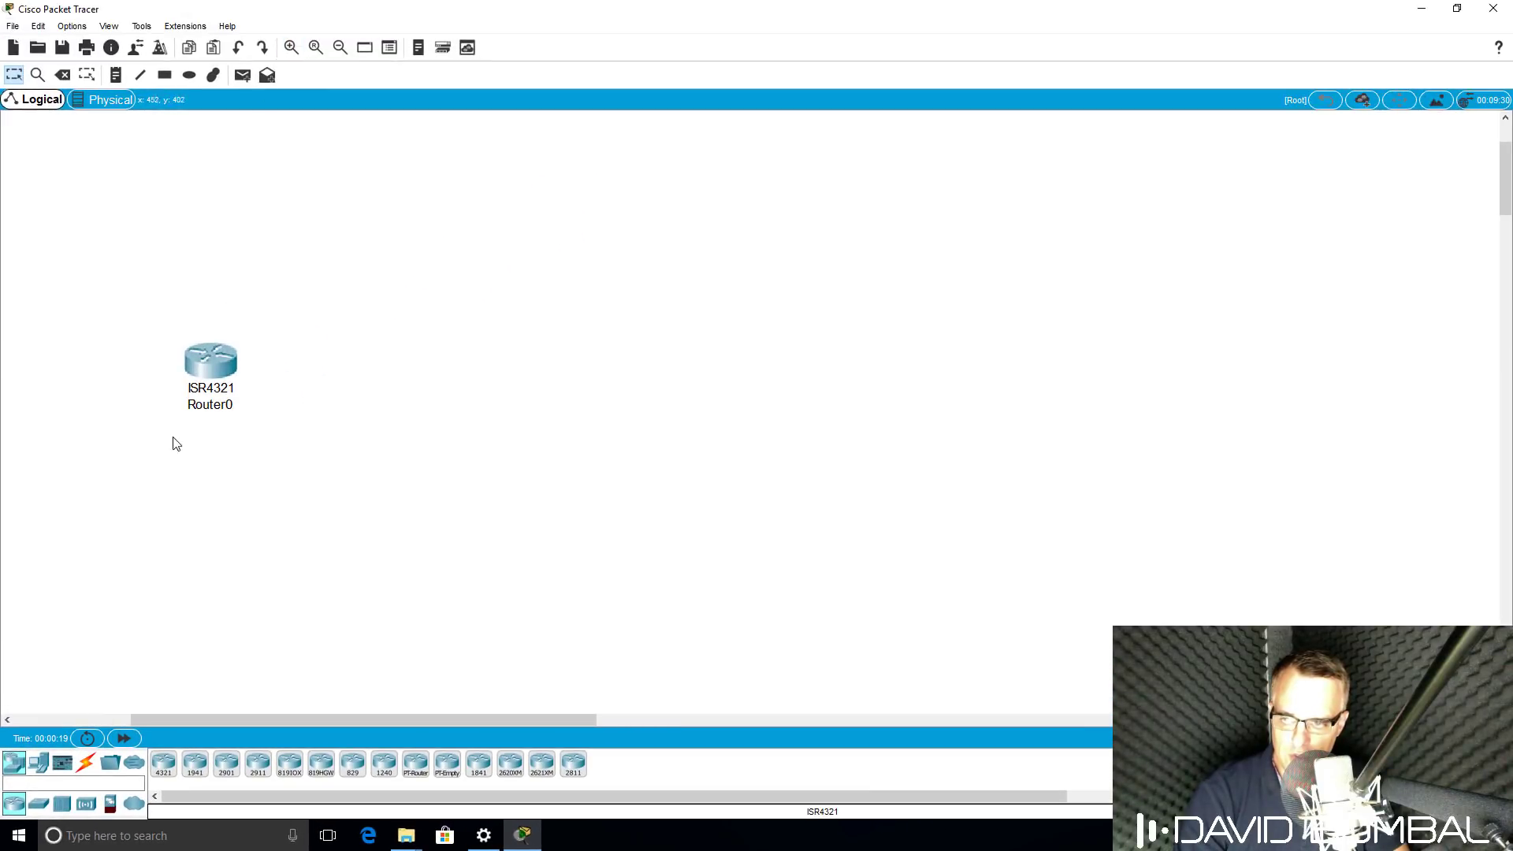
pyautogui.moveTo(216, 376); pyautogui.dragTo(189, 212)
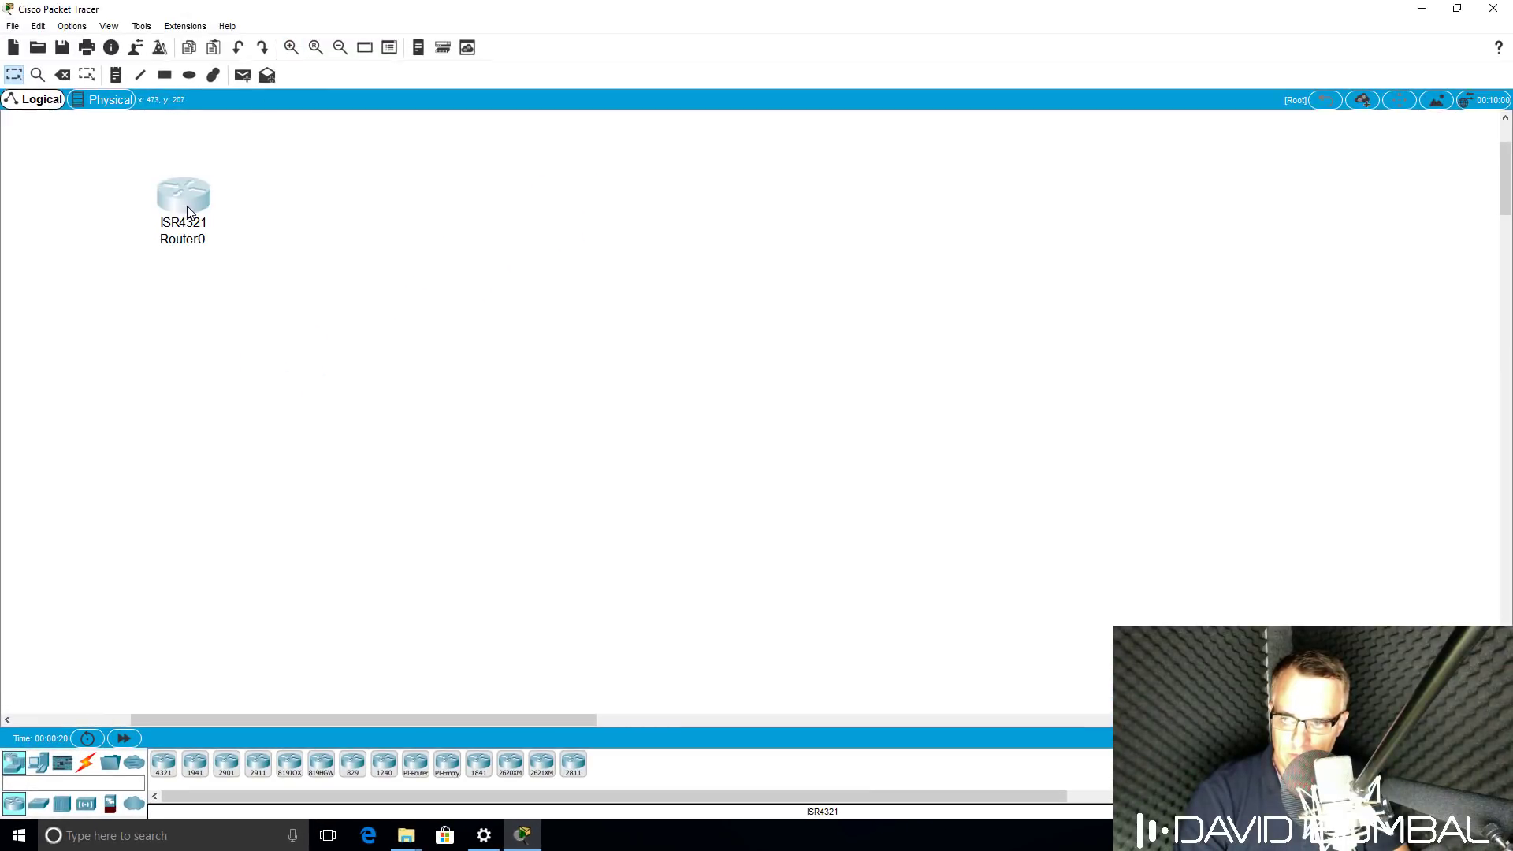
pyautogui.click(291, 48)
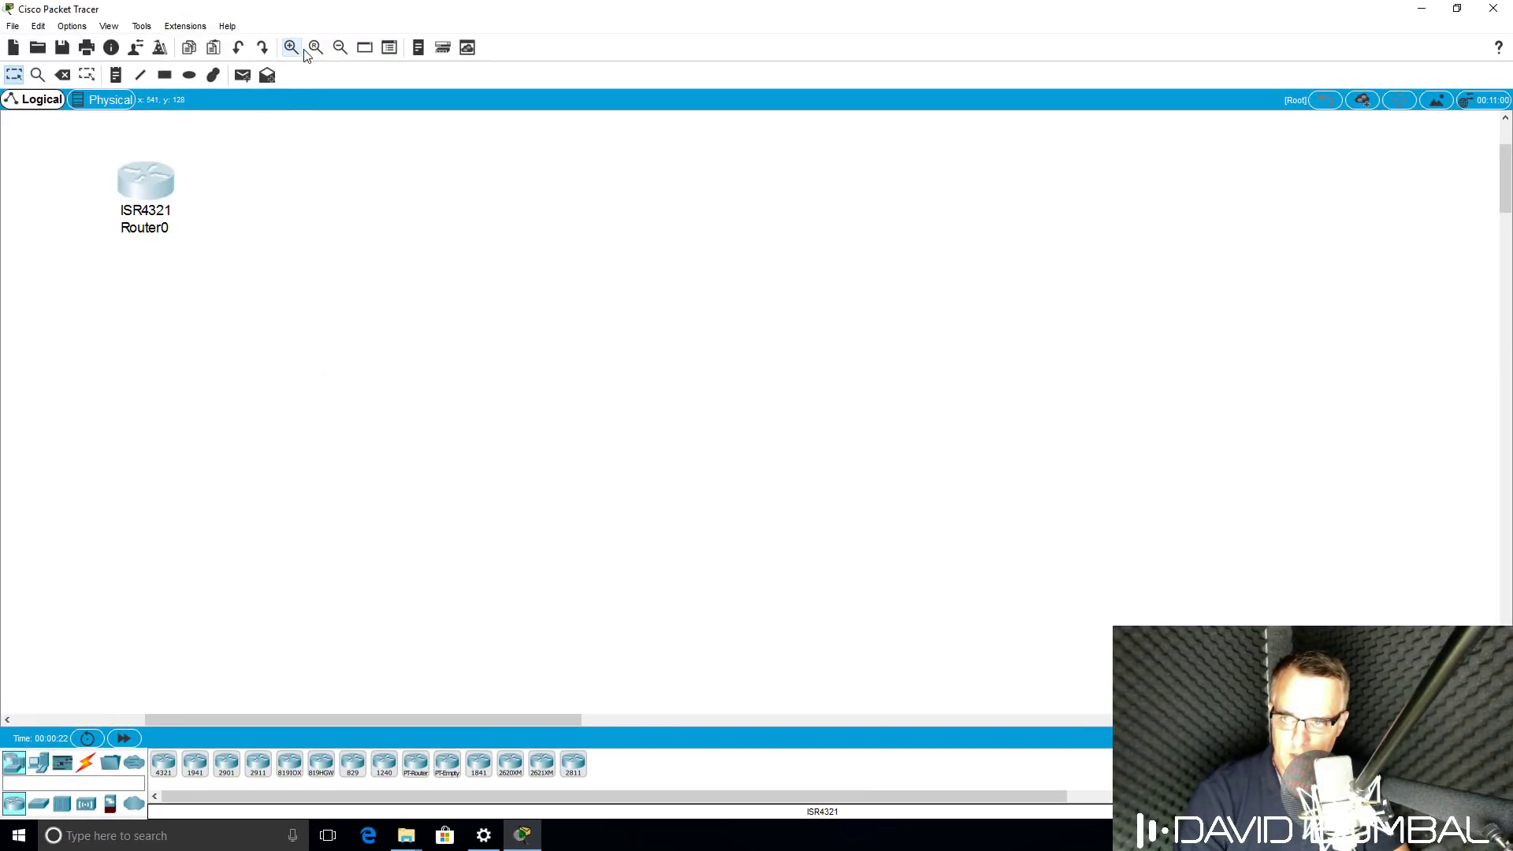
pyautogui.click(341, 50)
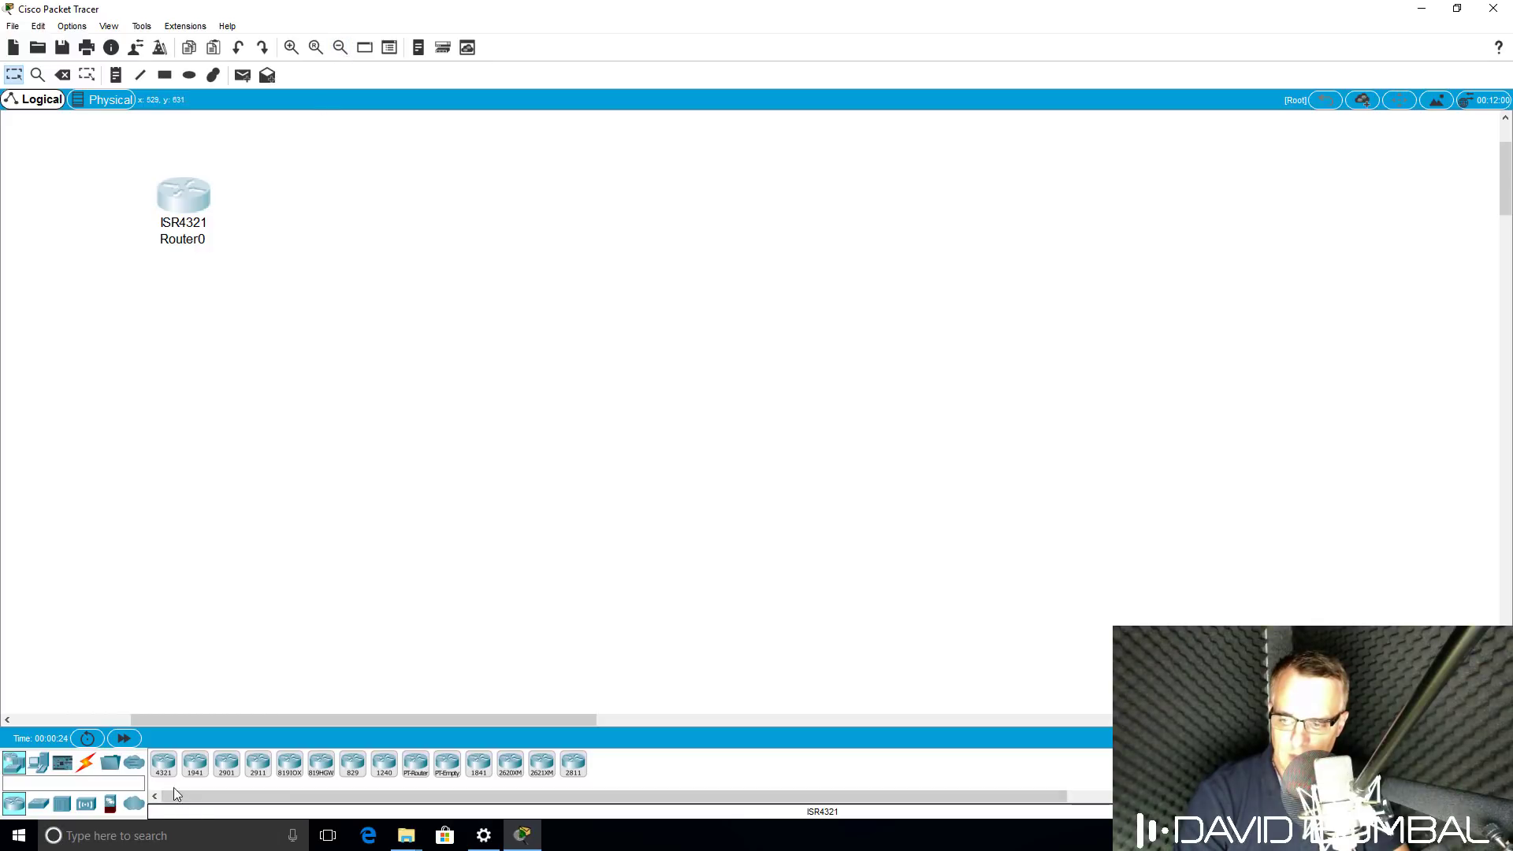
pyautogui.moveTo(164, 763); pyautogui.dragTo(469, 207)
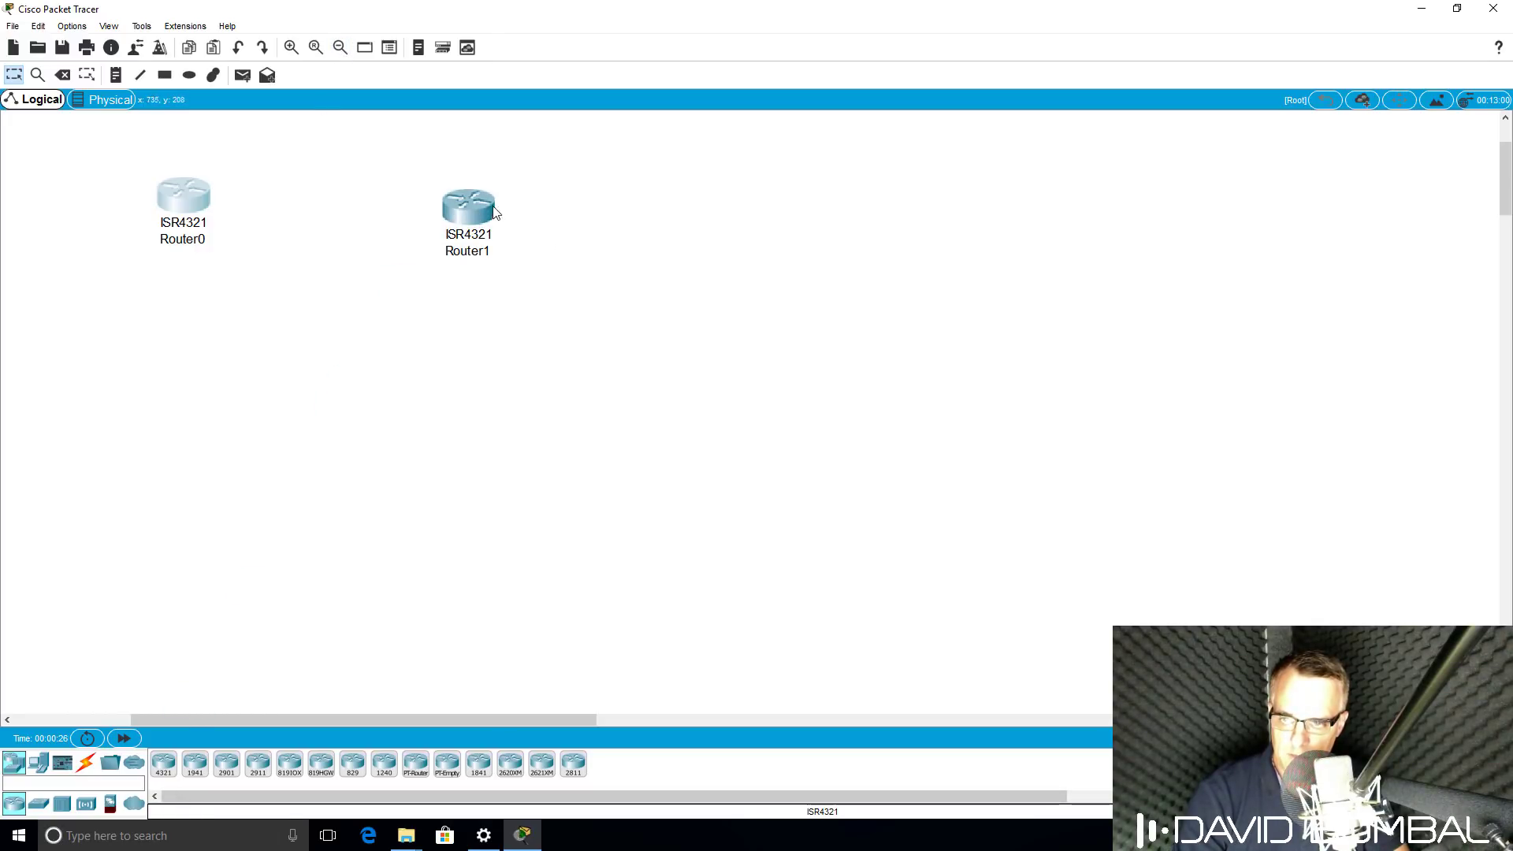
# Rename Router0 to R1 and Router1 to R2.
pyautogui.click(197, 240)
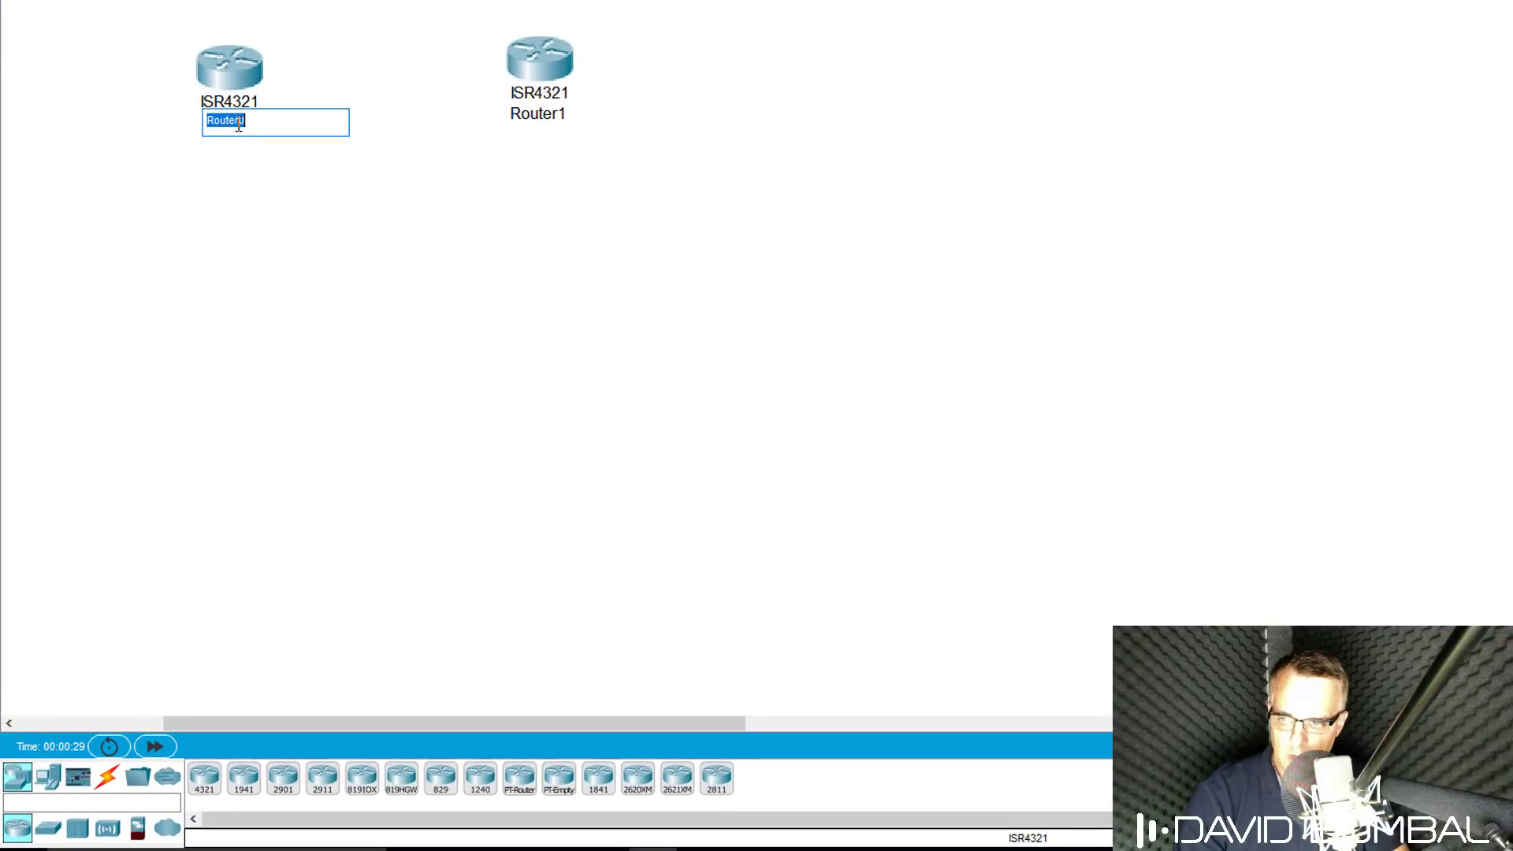
pyautogui.write('R1')
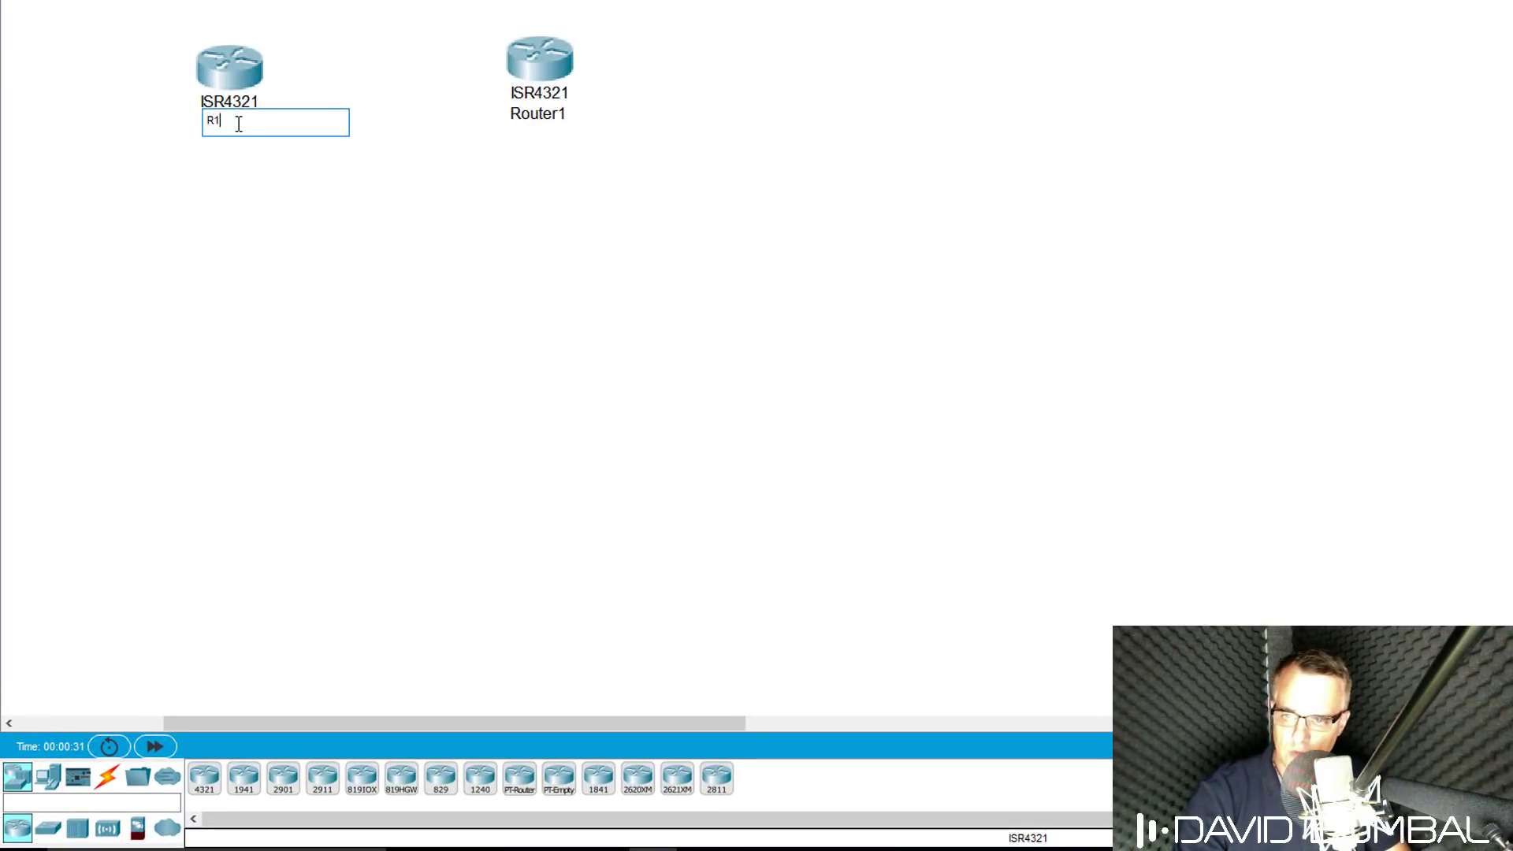
pyautogui.press('Return')
pyautogui.click(544, 113)
pyautogui.write('R')
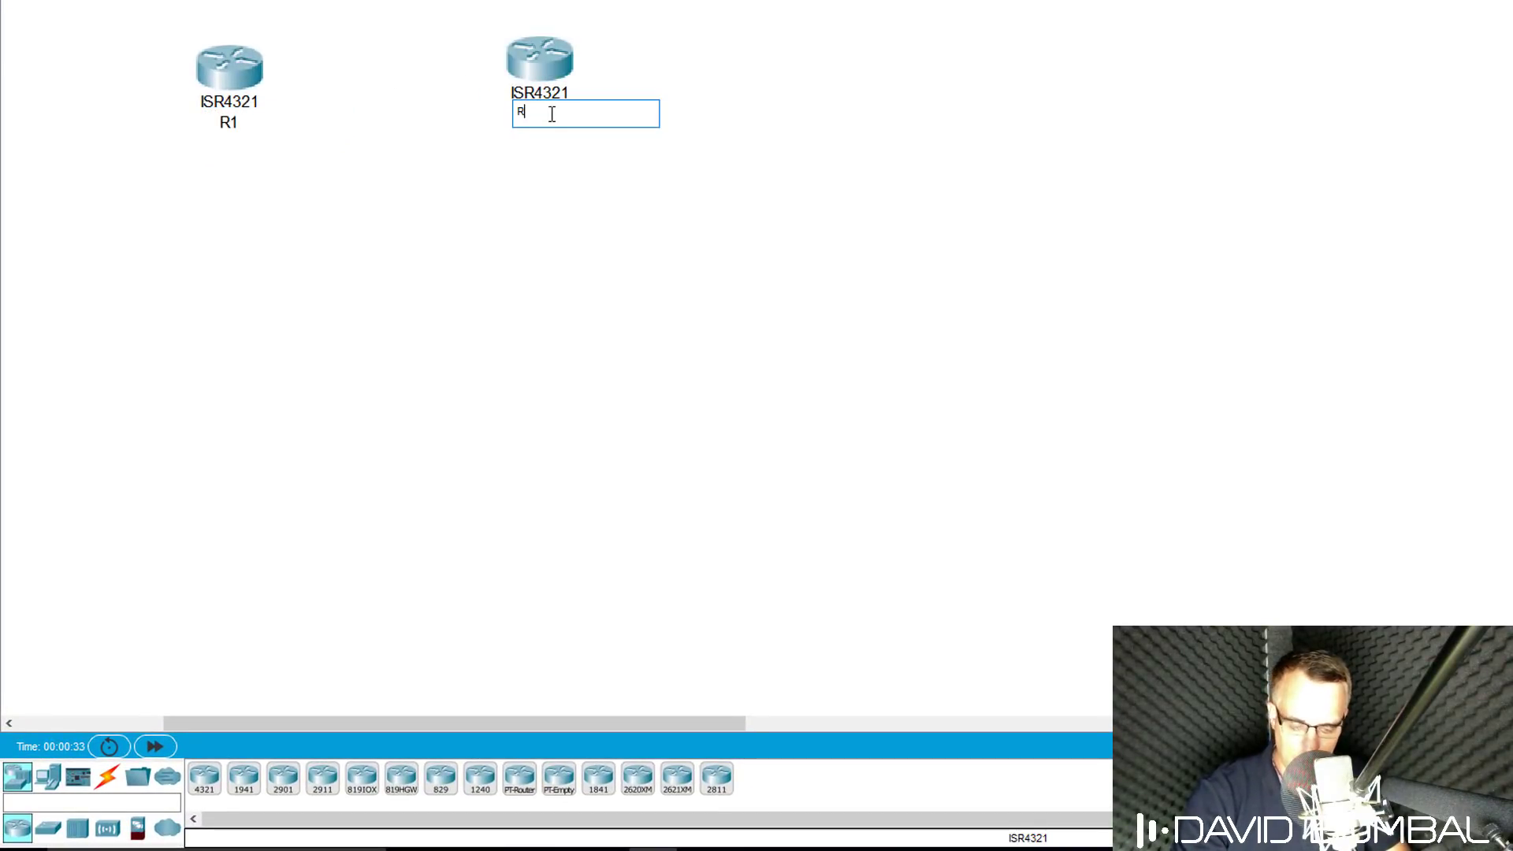
pyautogui.write('2')
pyautogui.press('Return')
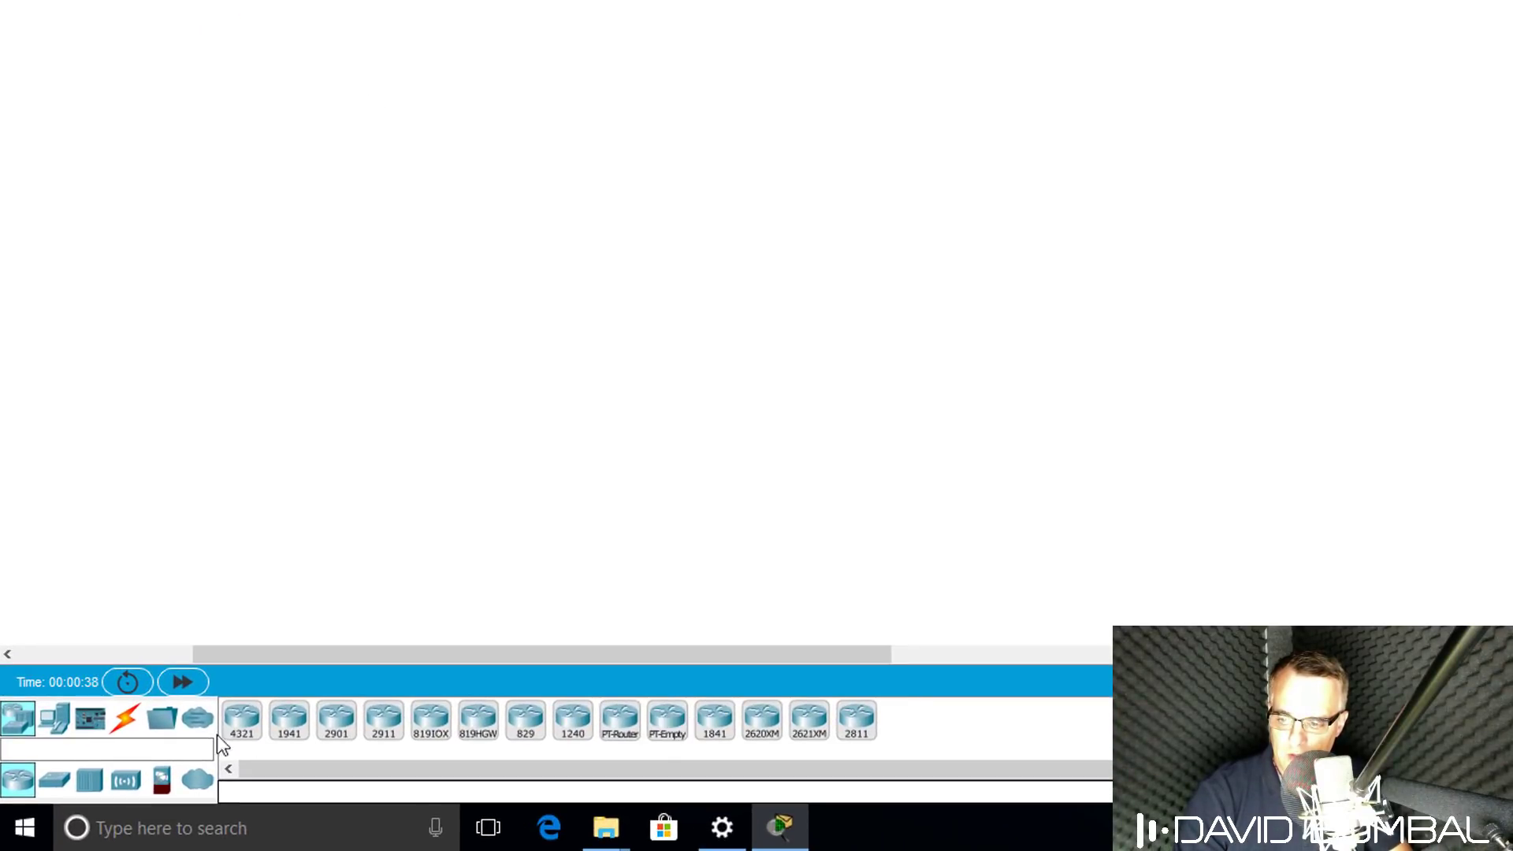
pyautogui.click(57, 780)
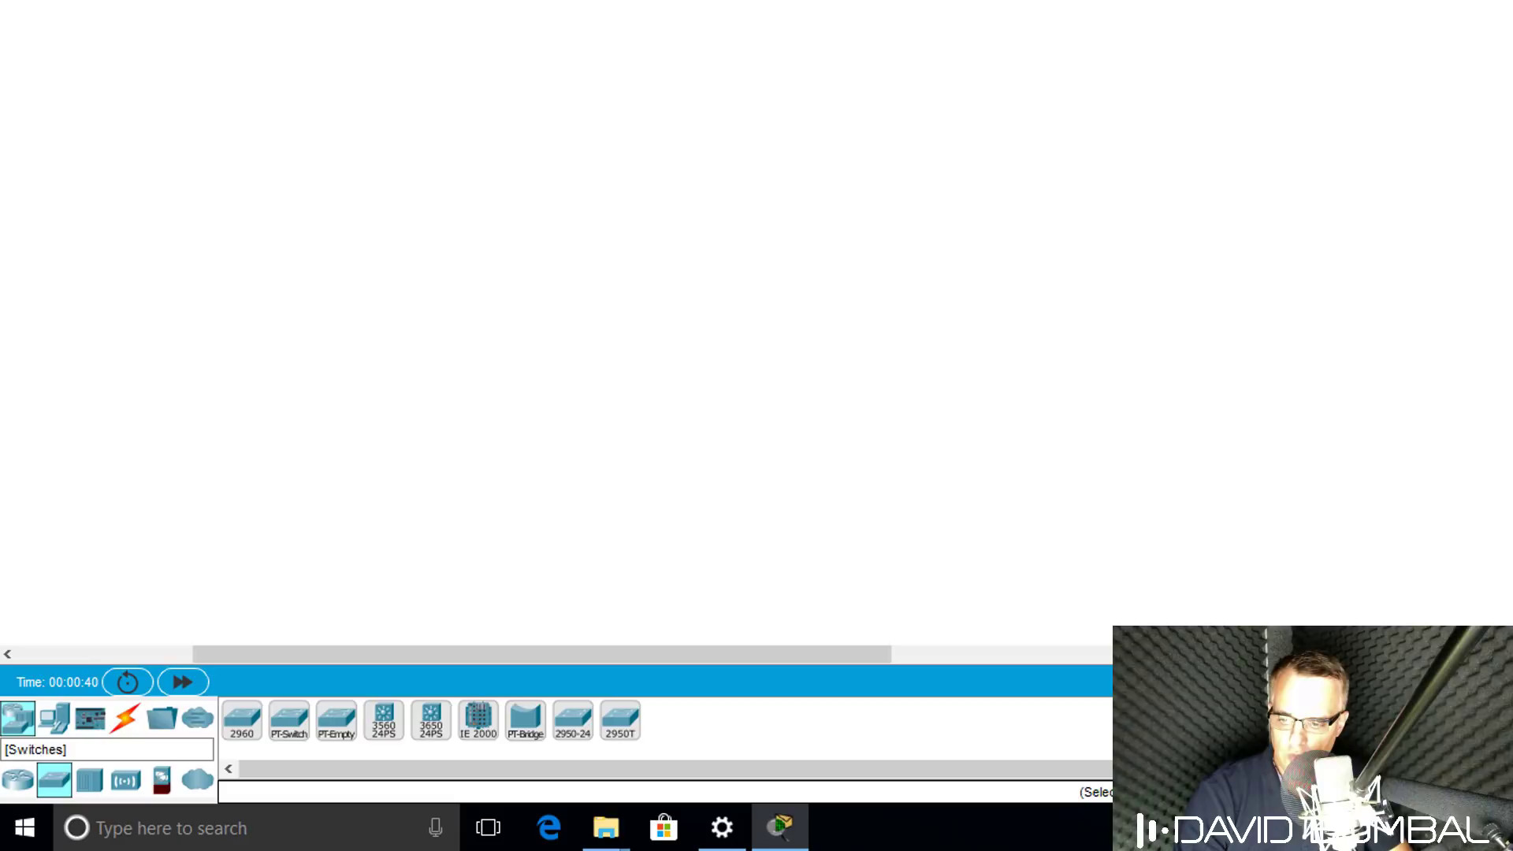
pyautogui.click(89, 790)
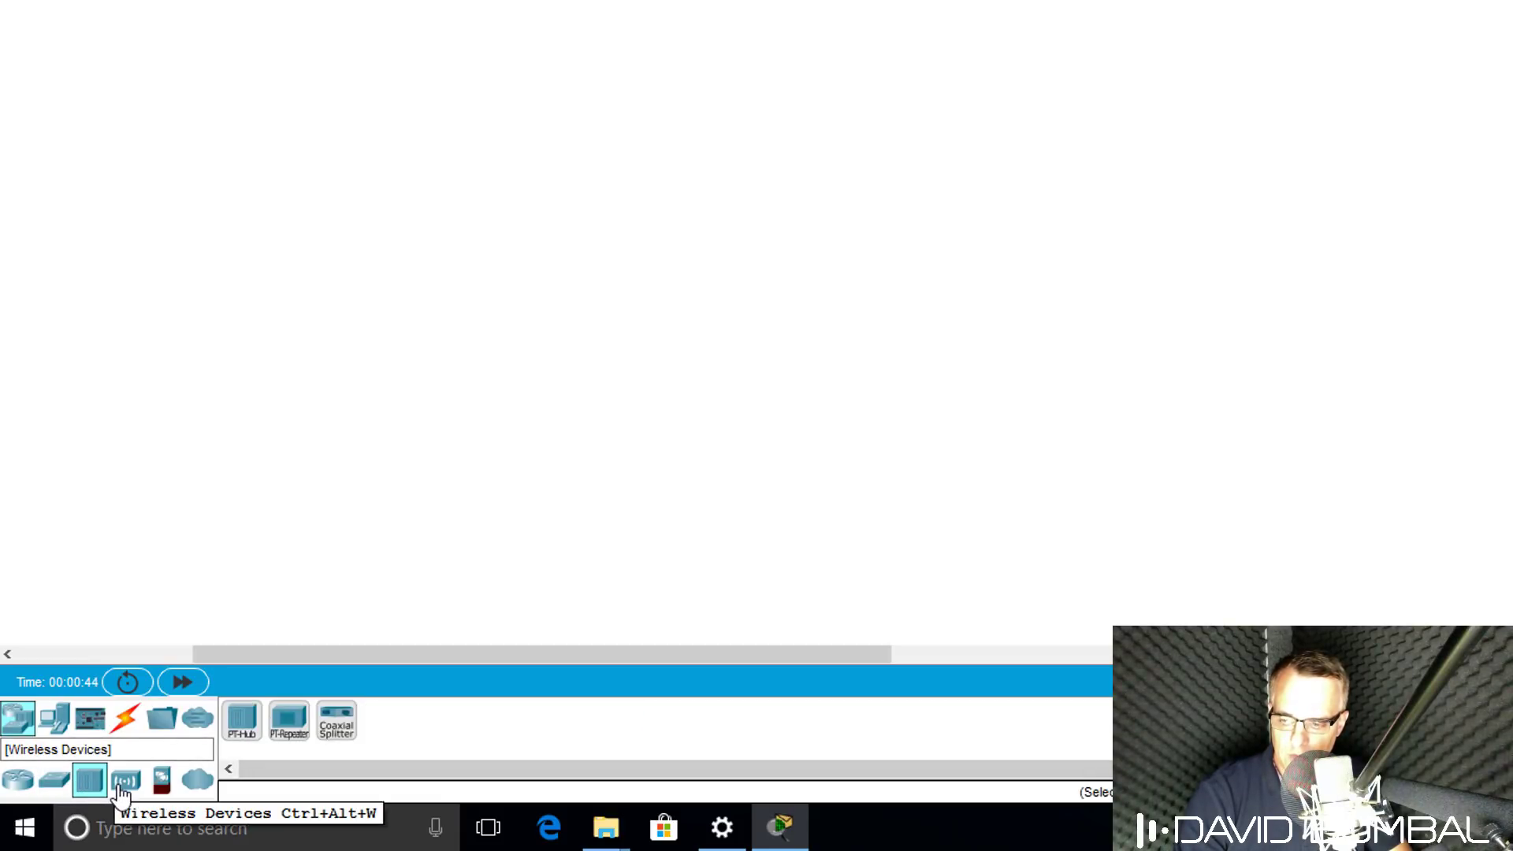
pyautogui.click(124, 783)
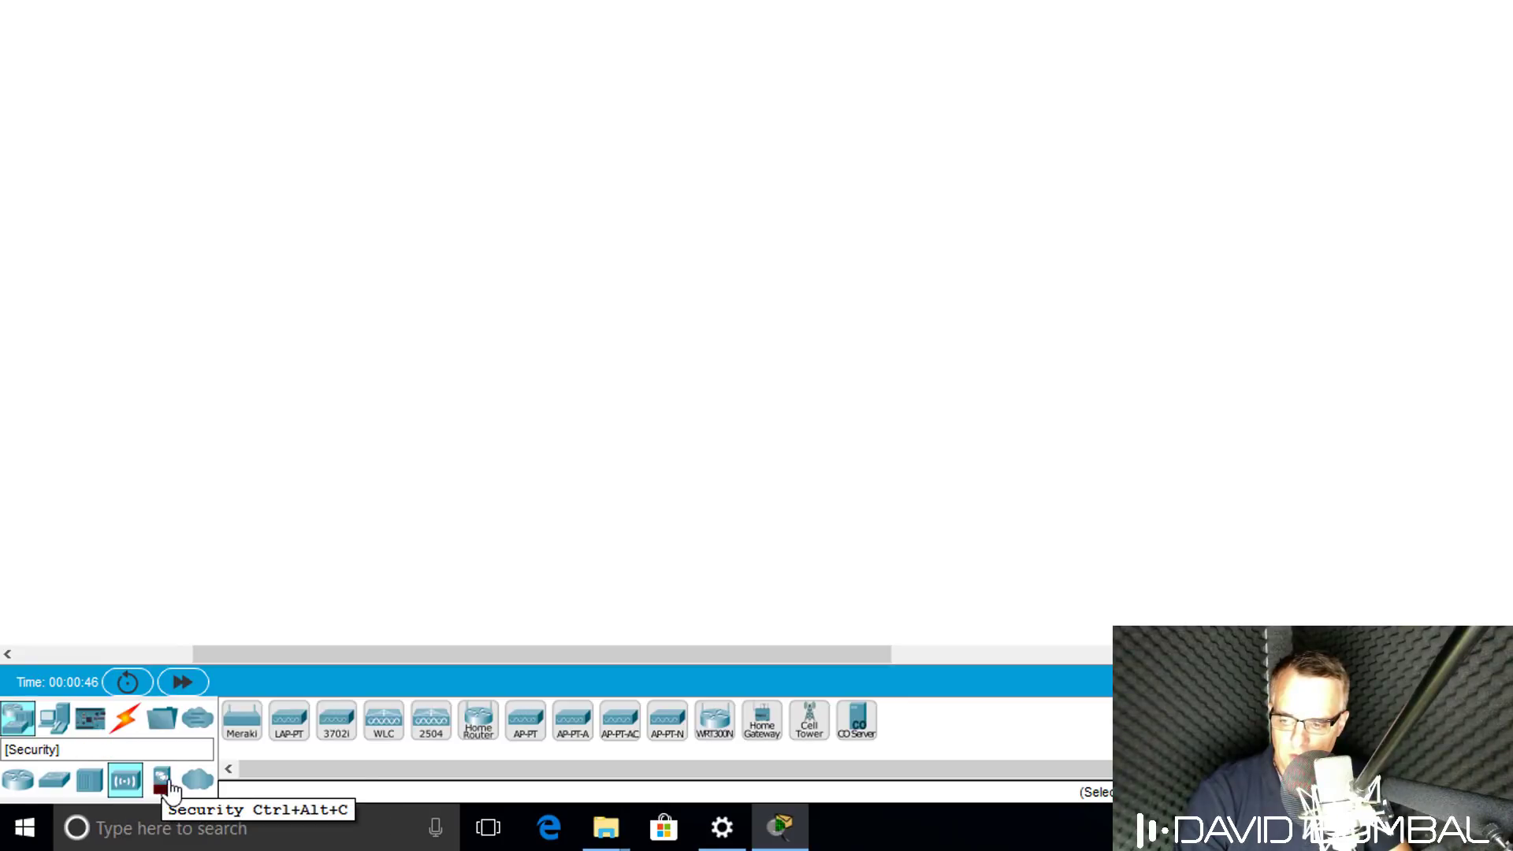
pyautogui.click(164, 784)
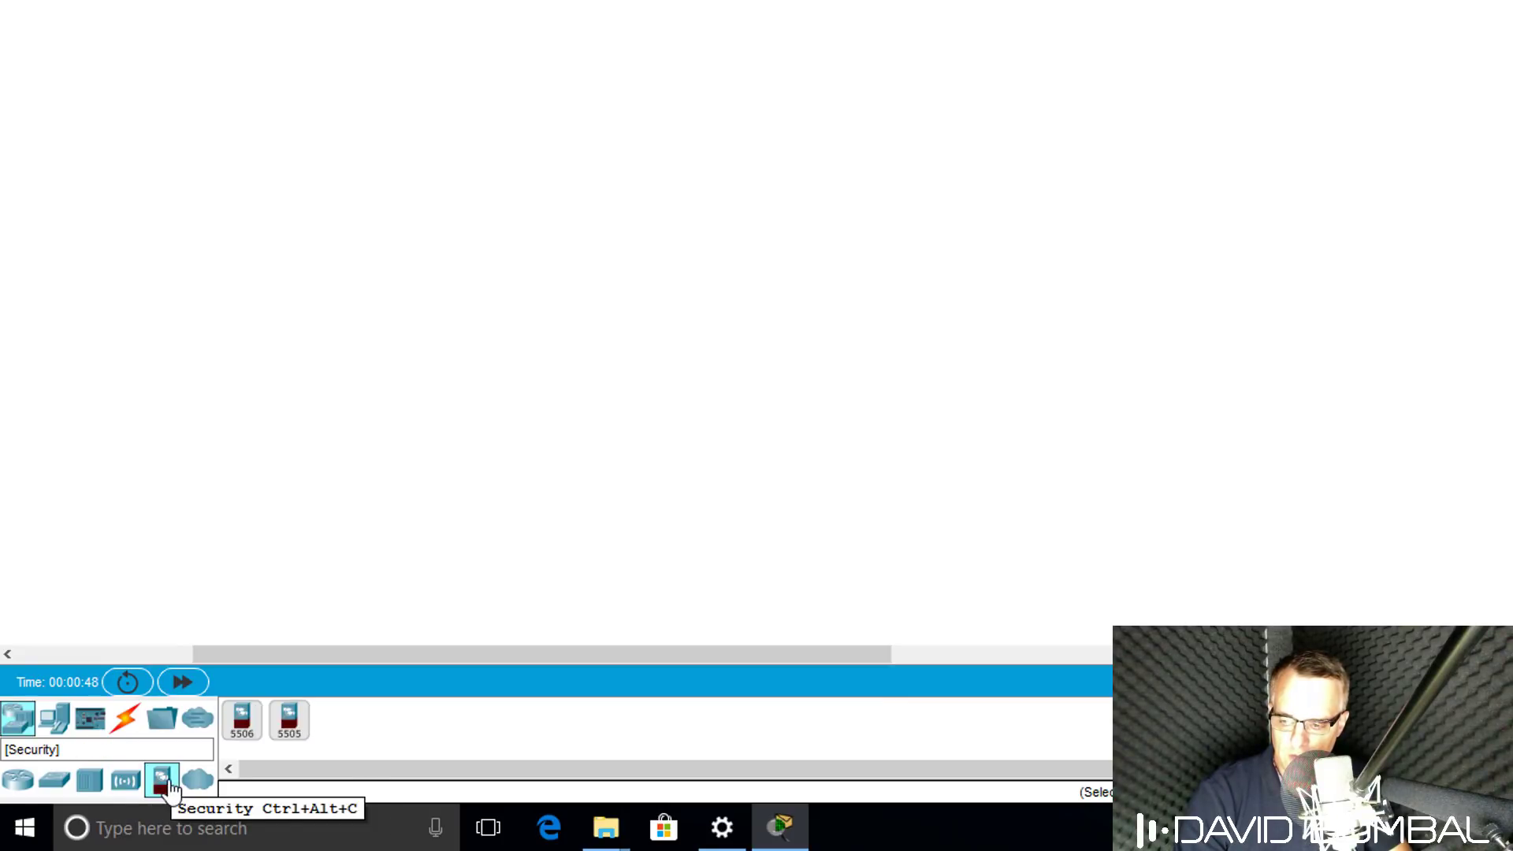
pyautogui.click(208, 782)
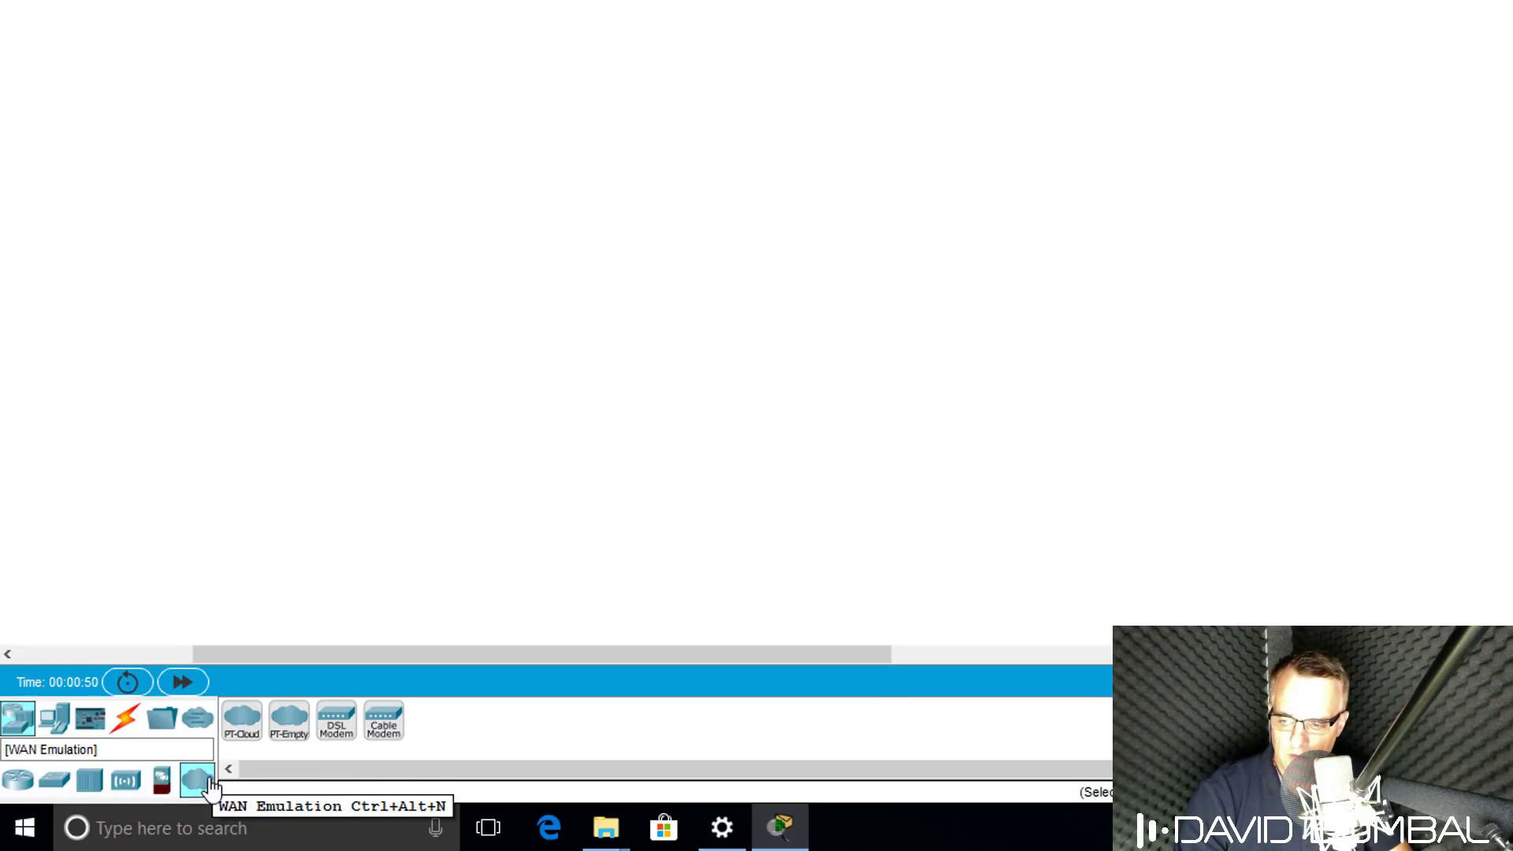
pyautogui.click(29, 784)
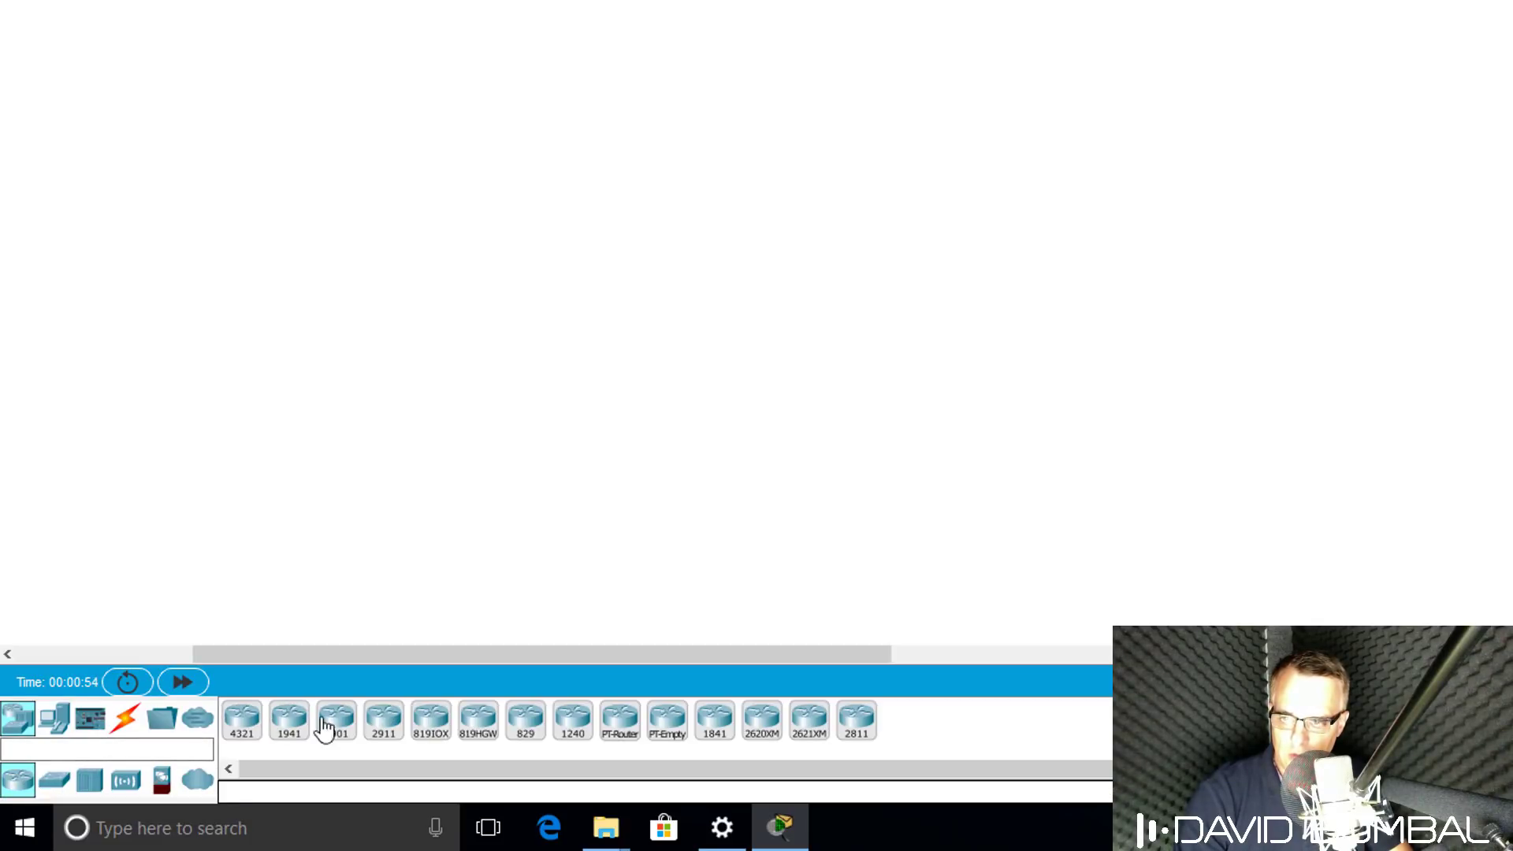
# Run a copper straight-through cable from R1's GigabitEthernet0/0/0 to R2's GigabitEthernet0/0/0.
pyautogui.click(128, 721)
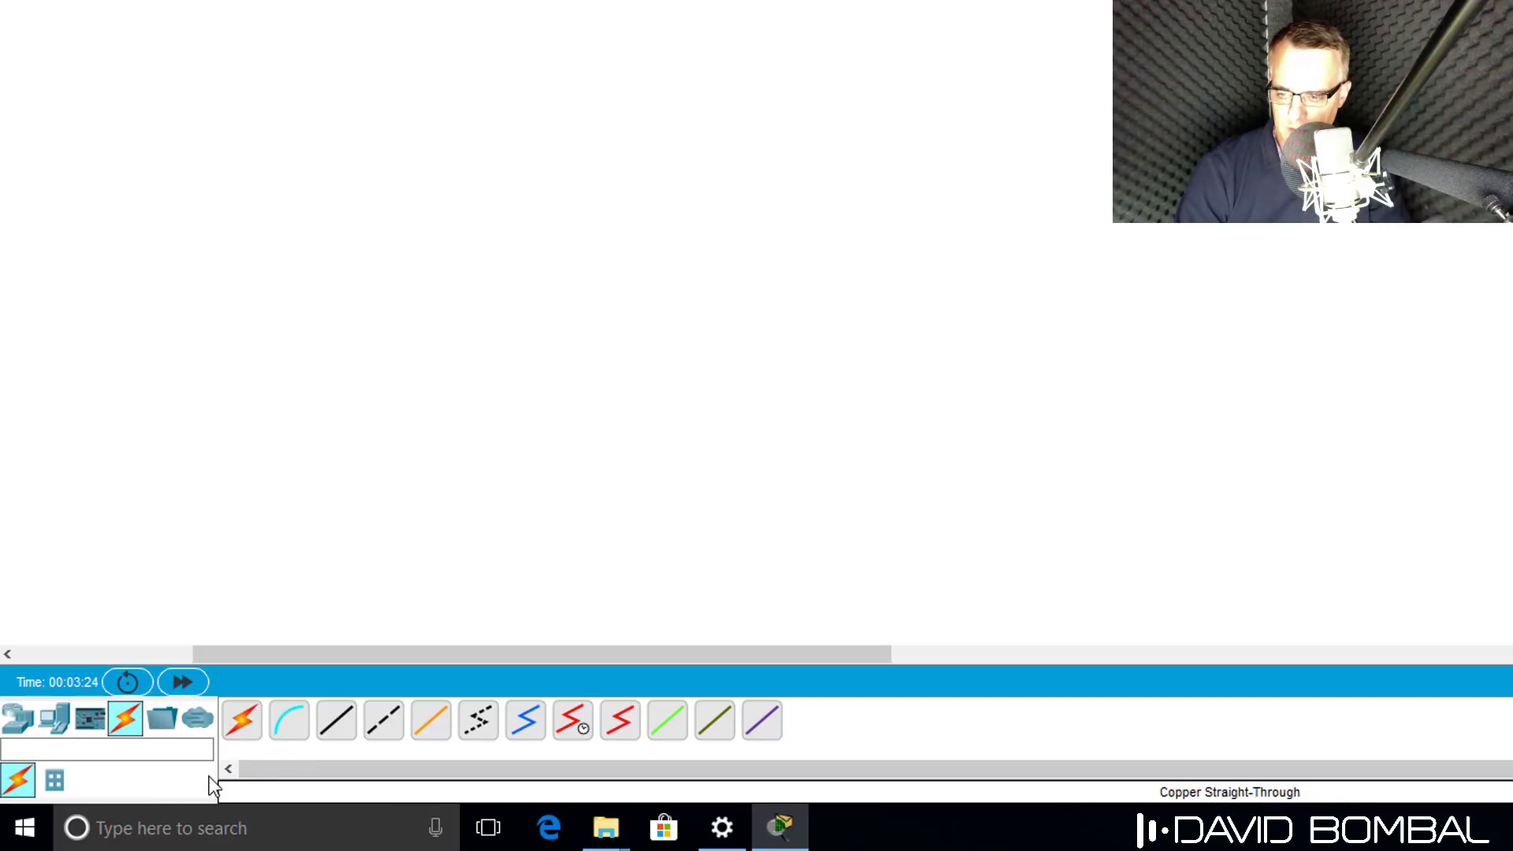
pyautogui.click(341, 733)
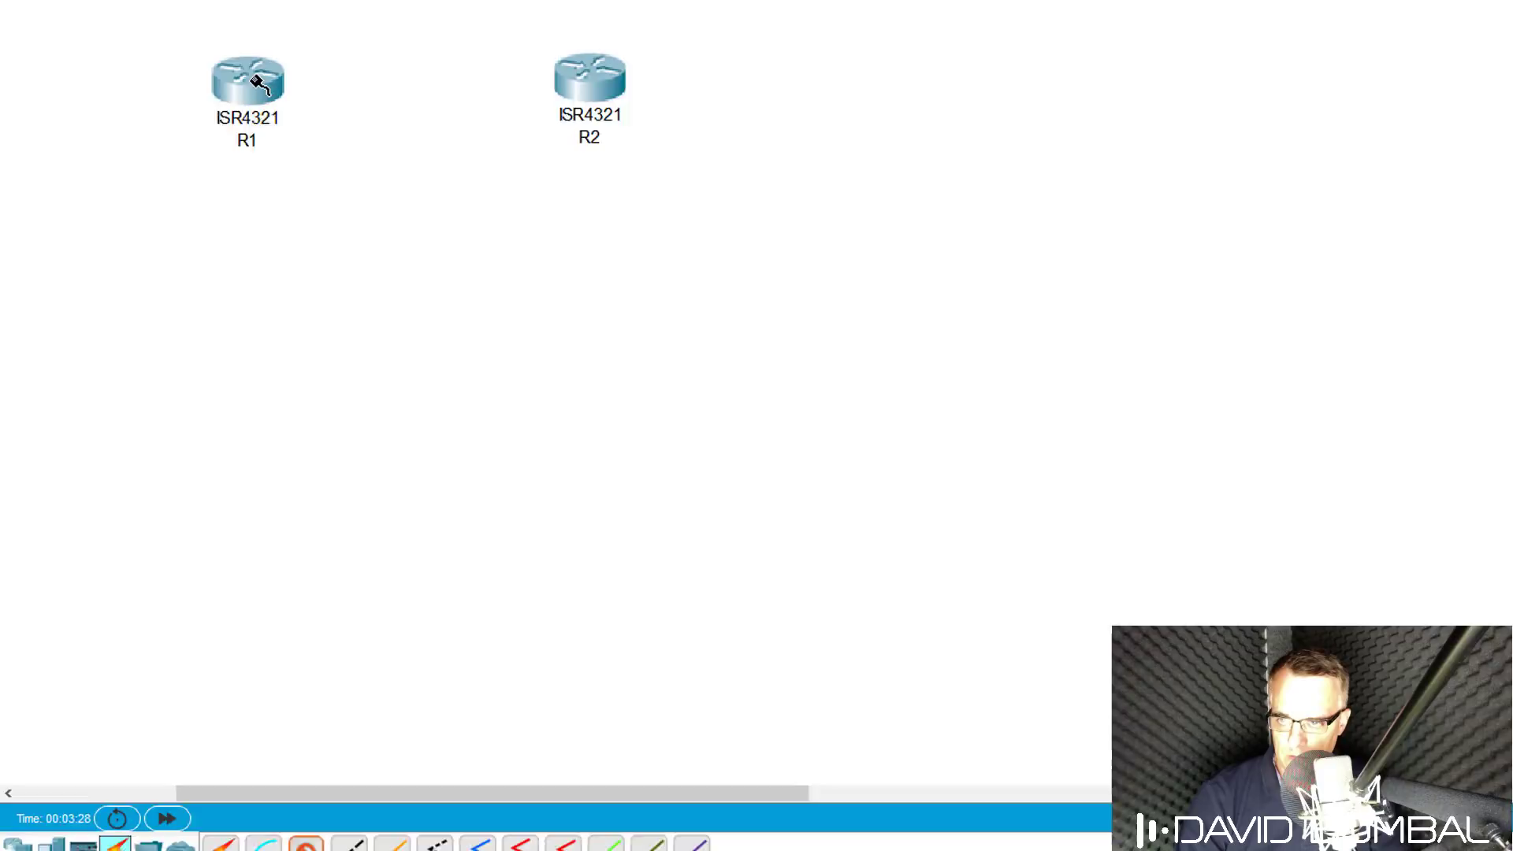
pyautogui.click(300, 2)
pyautogui.click(278, 315)
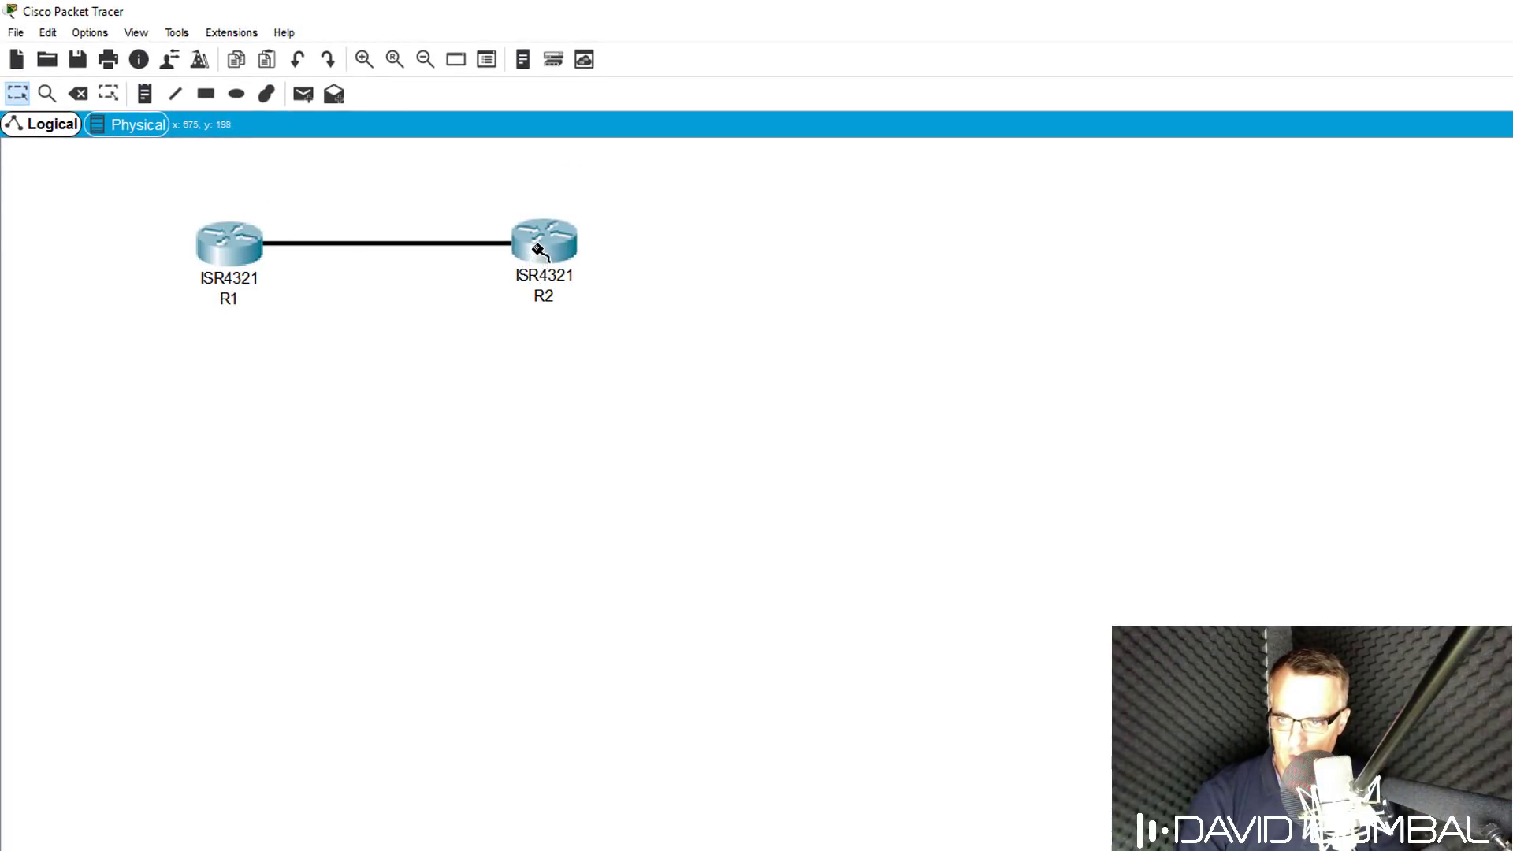
pyautogui.click(536, 248)
pyautogui.click(590, 321)
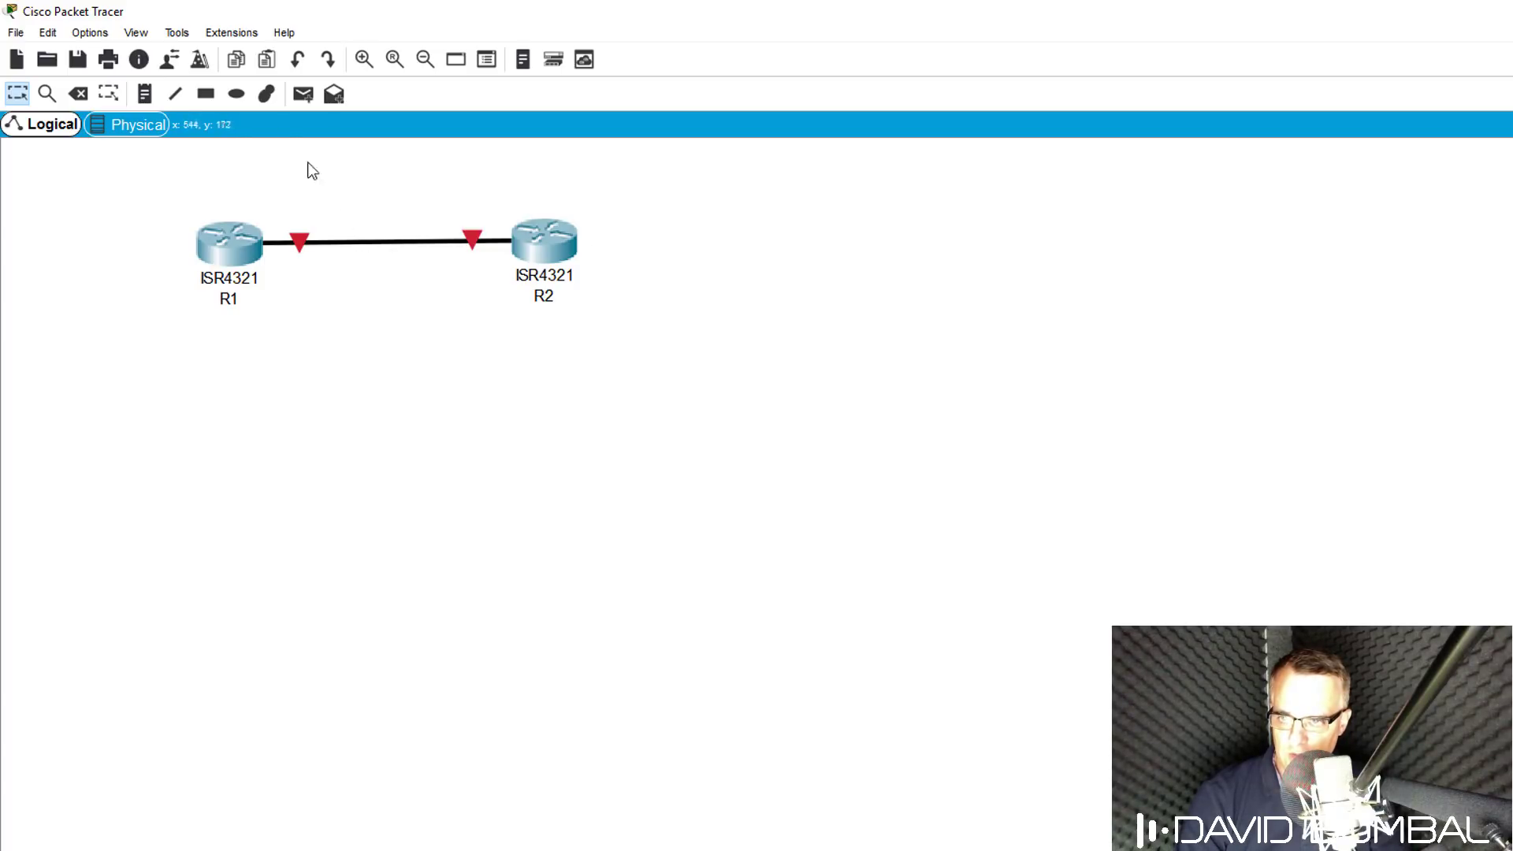
pyautogui.click(98, 32)
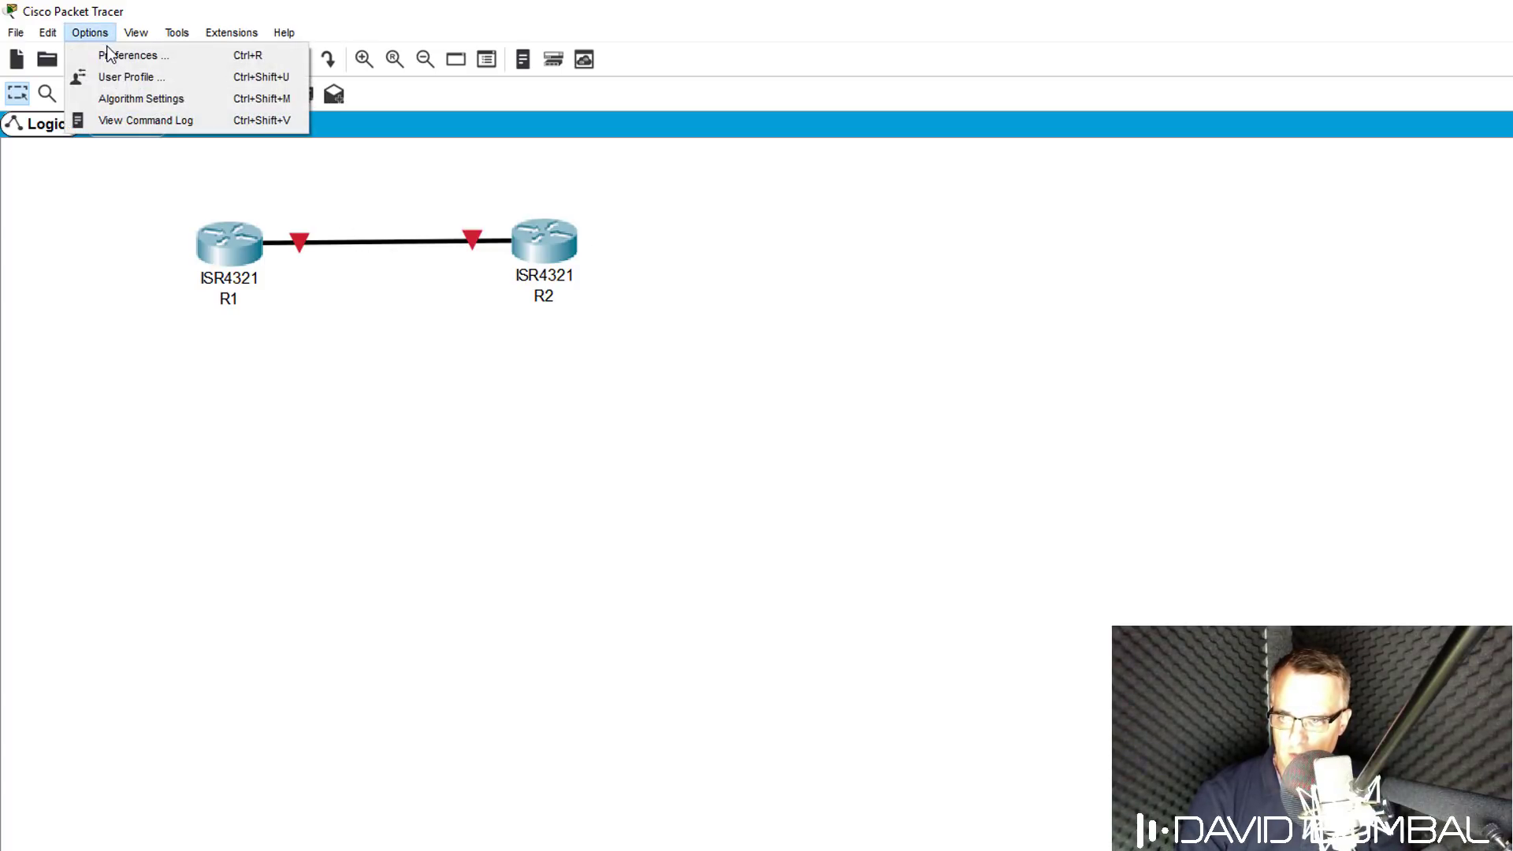
pyautogui.click(111, 56)
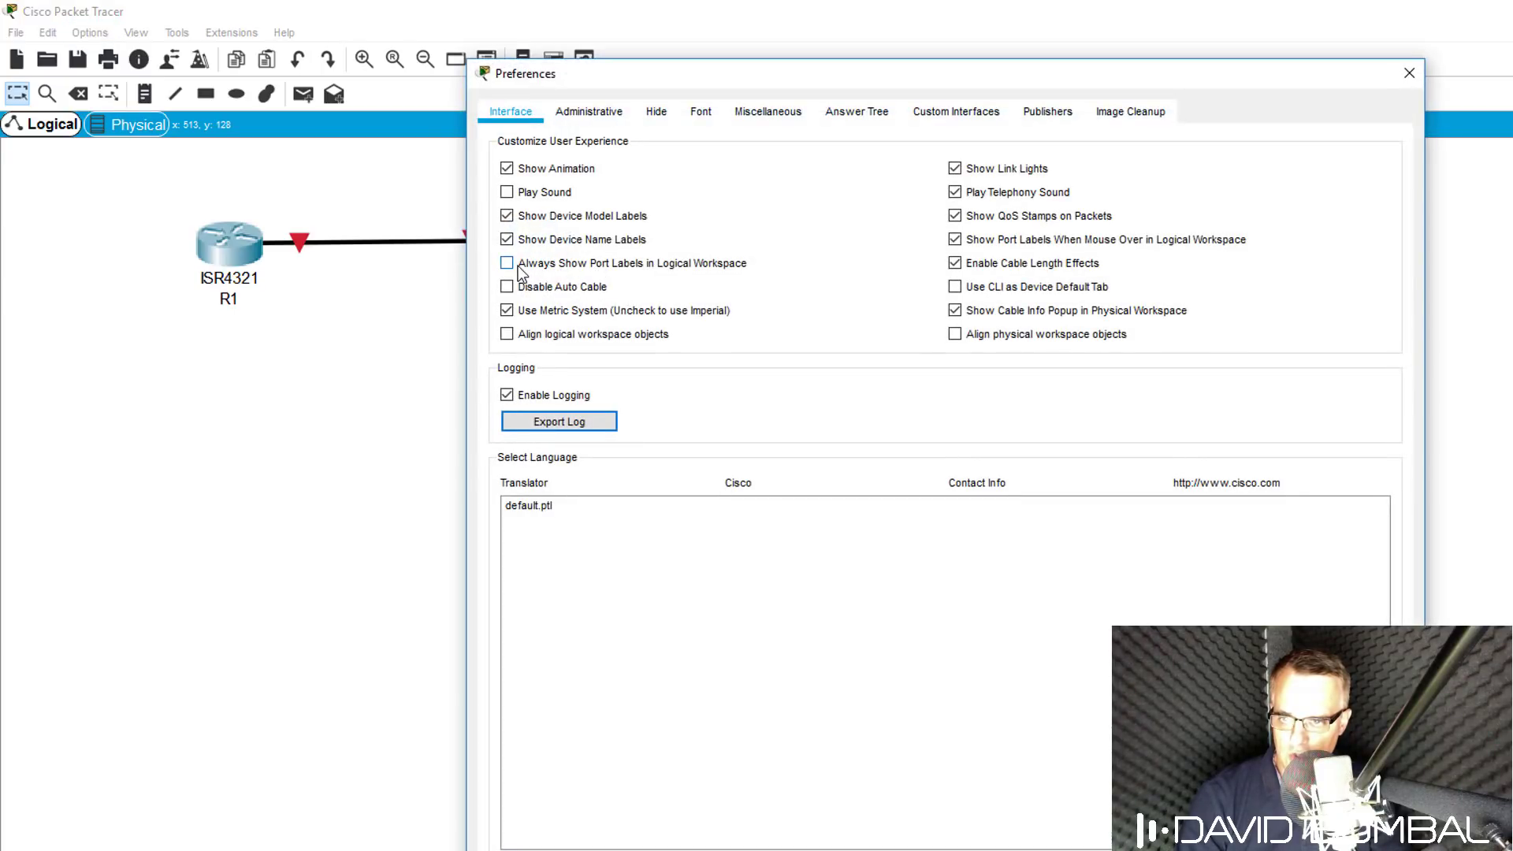
pyautogui.click(536, 264)
pyautogui.moveTo(716, 93); pyautogui.dragTo(903, 95)
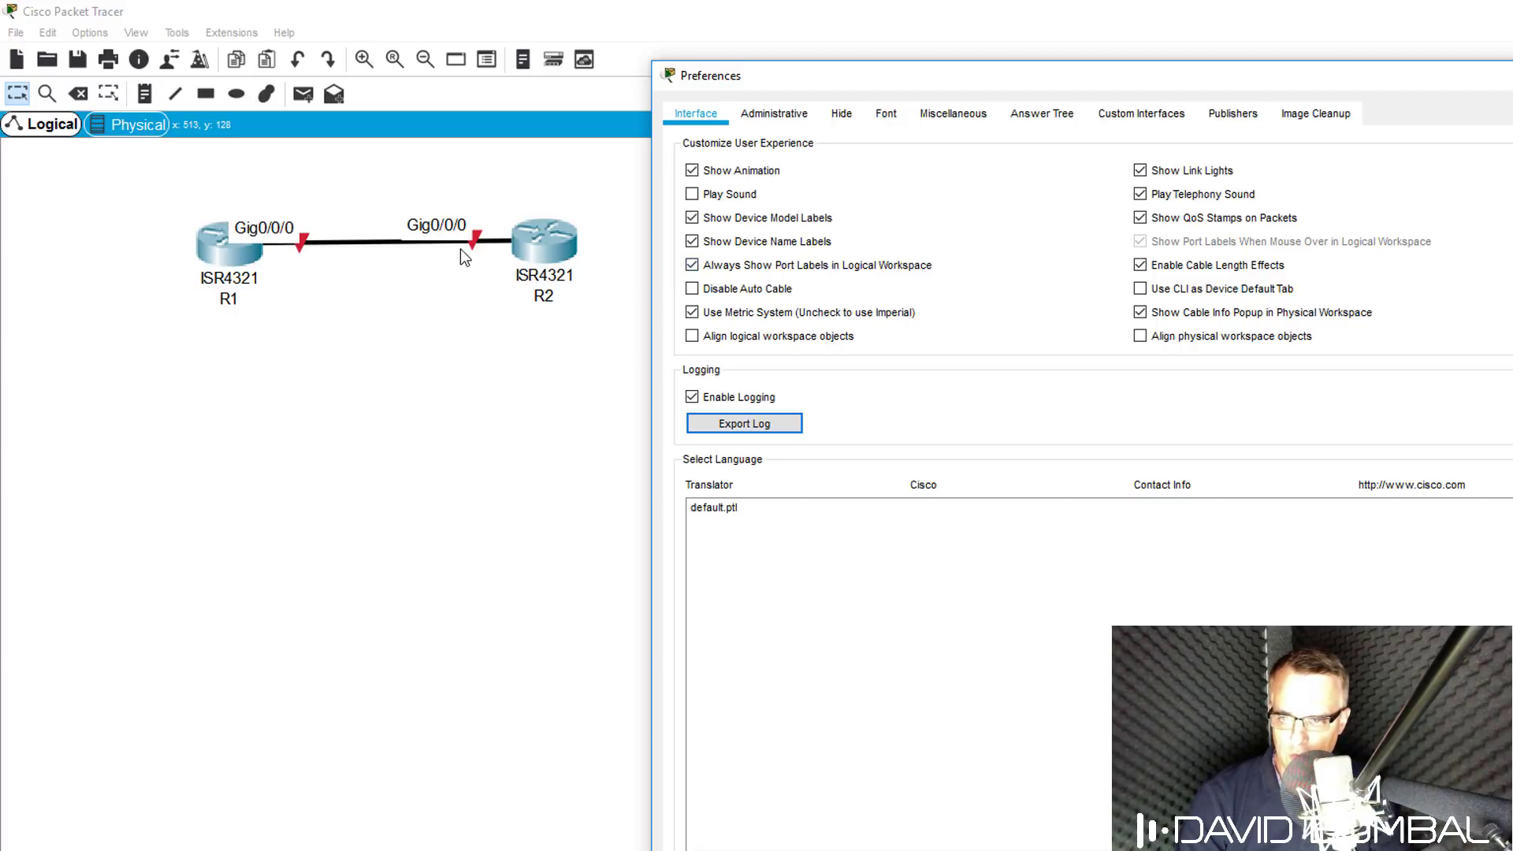
pyautogui.press('Escape')
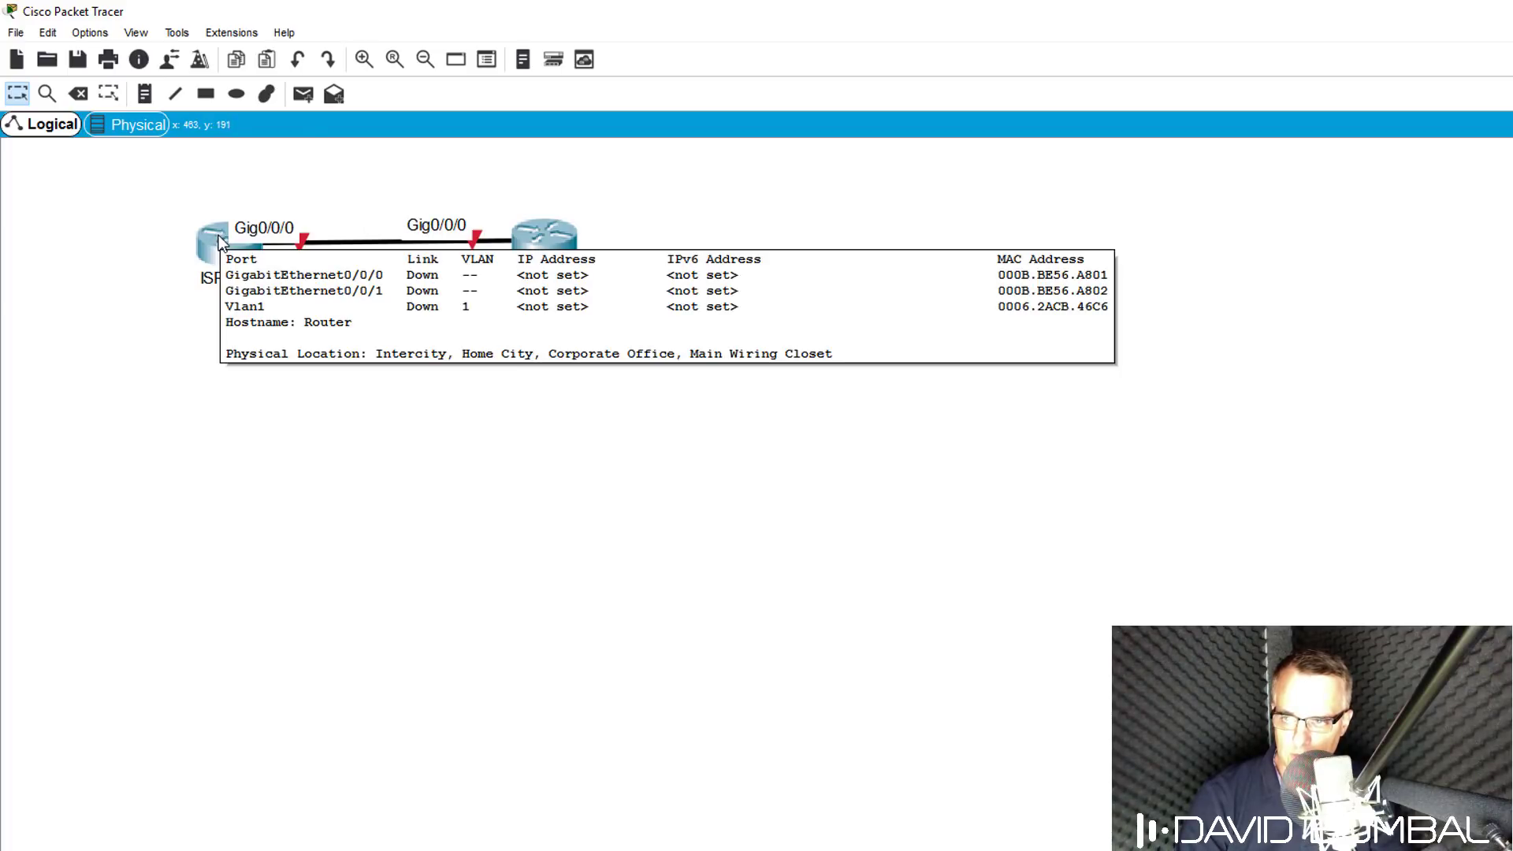
pyautogui.click(90, 32)
pyautogui.press('Escape')
pyautogui.hotkey('ctrl', 'r')
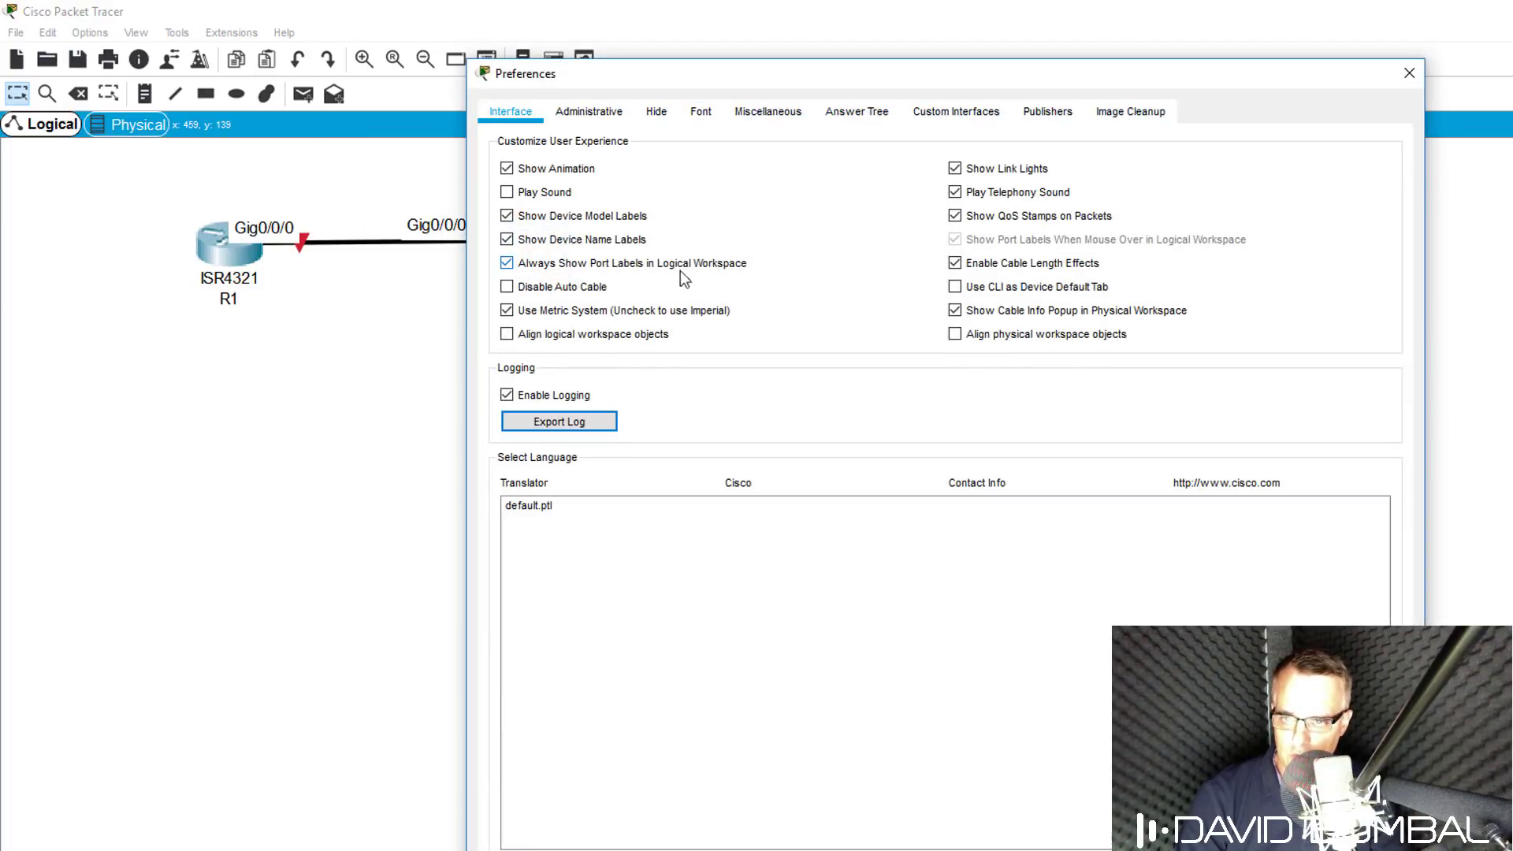
pyautogui.click(557, 262)
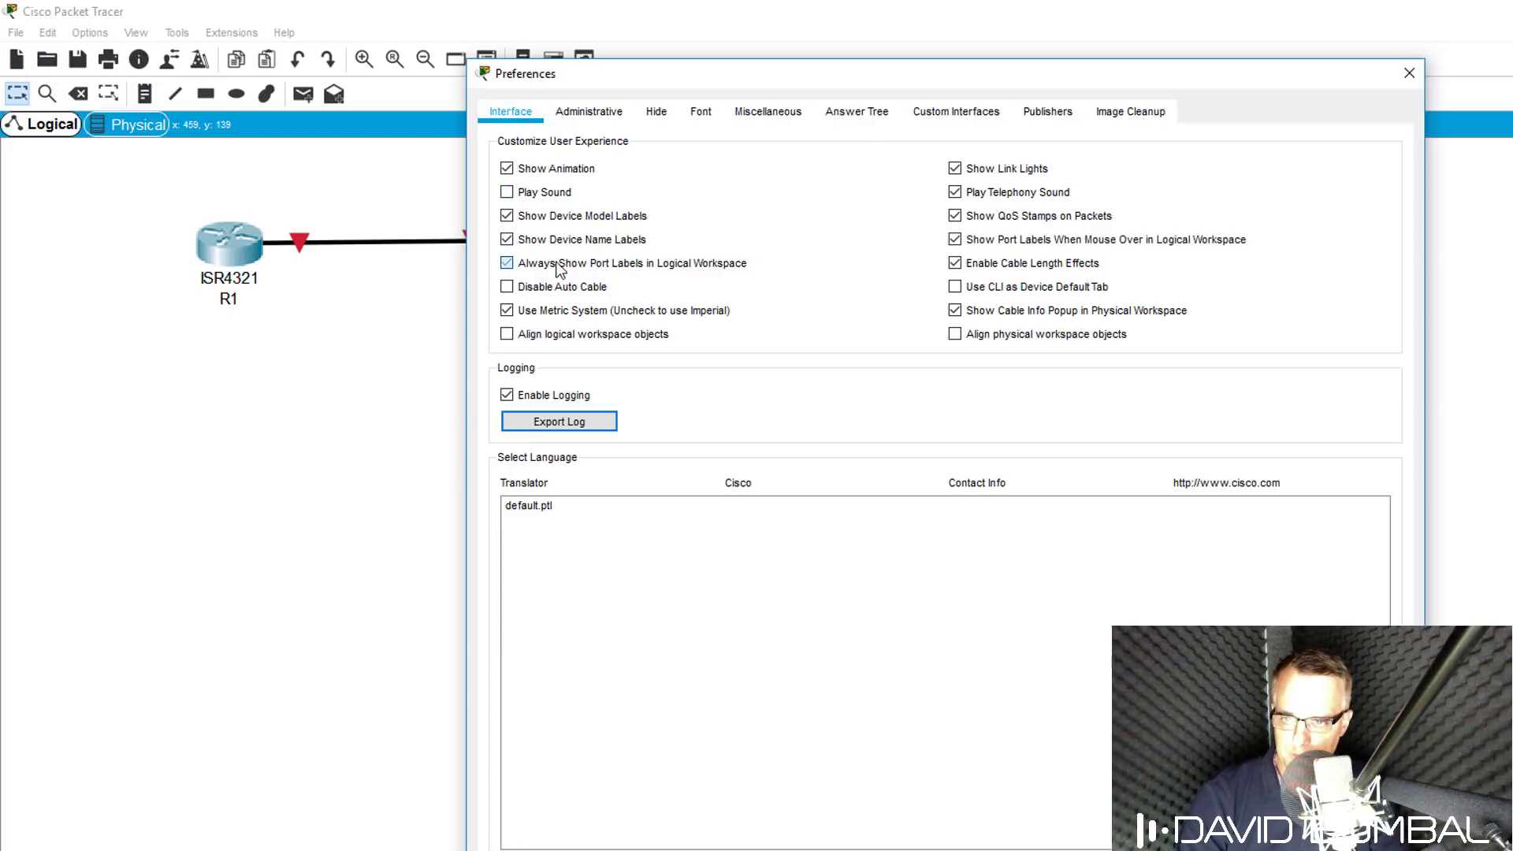
pyautogui.click(1409, 75)
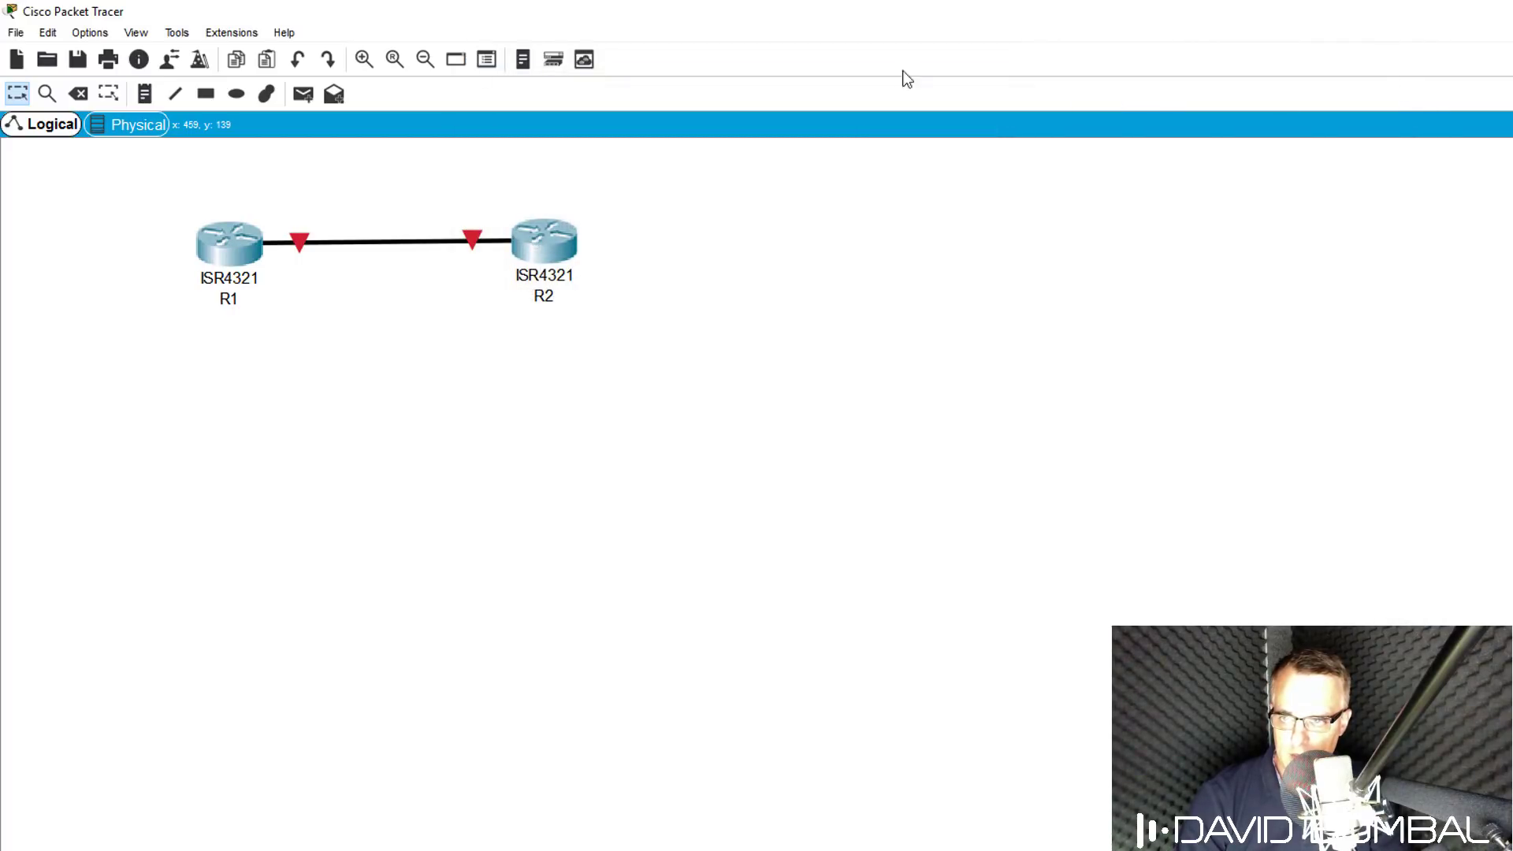
# Add a port-label text note near each end of the R1–R2 link.
pyautogui.press('n')
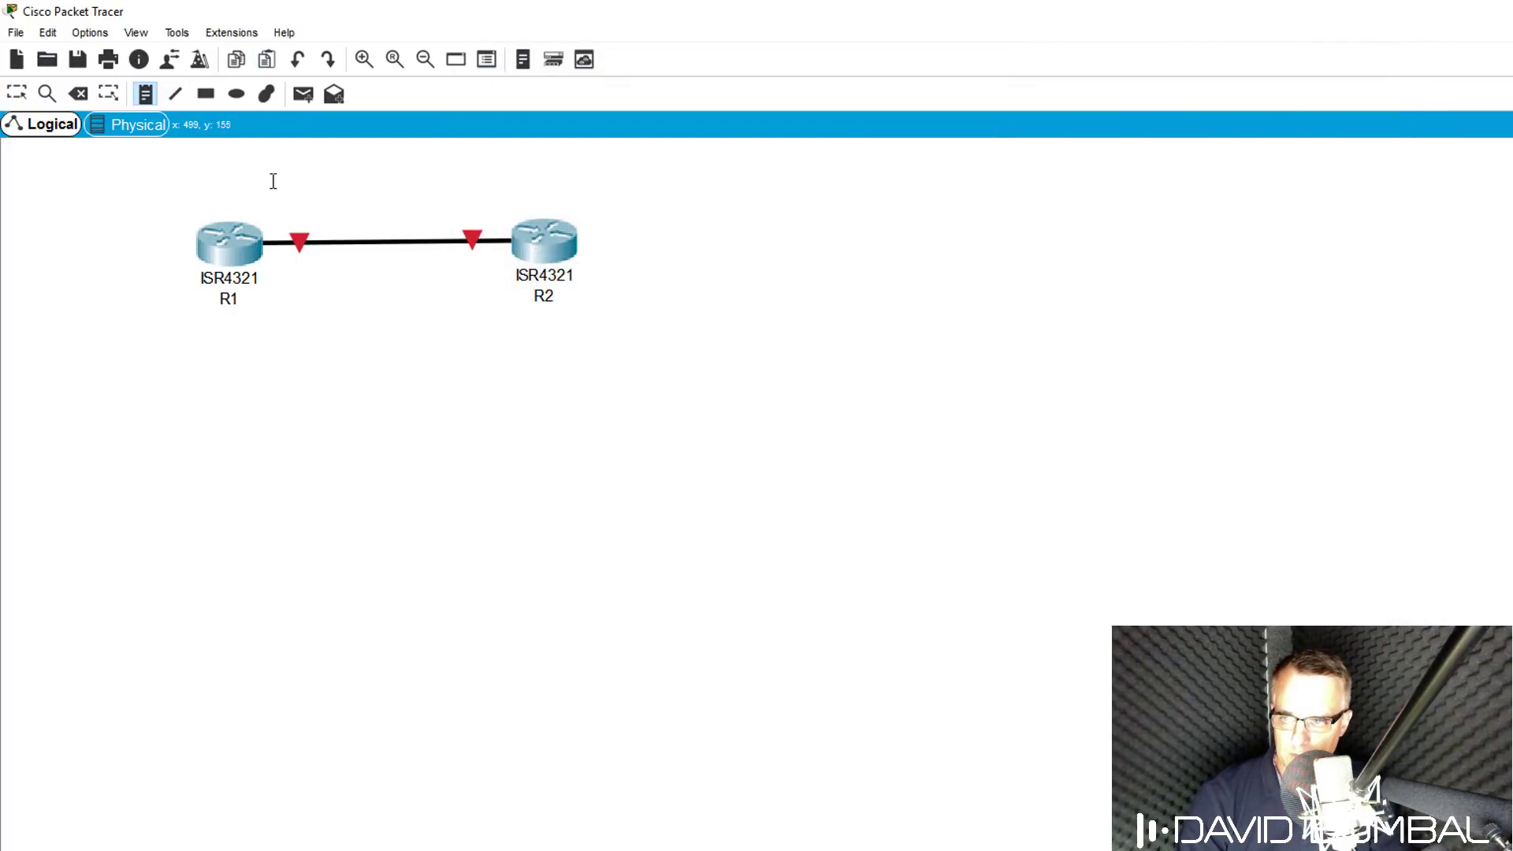
pyautogui.click(283, 207)
pyautogui.write('G0/0/0')
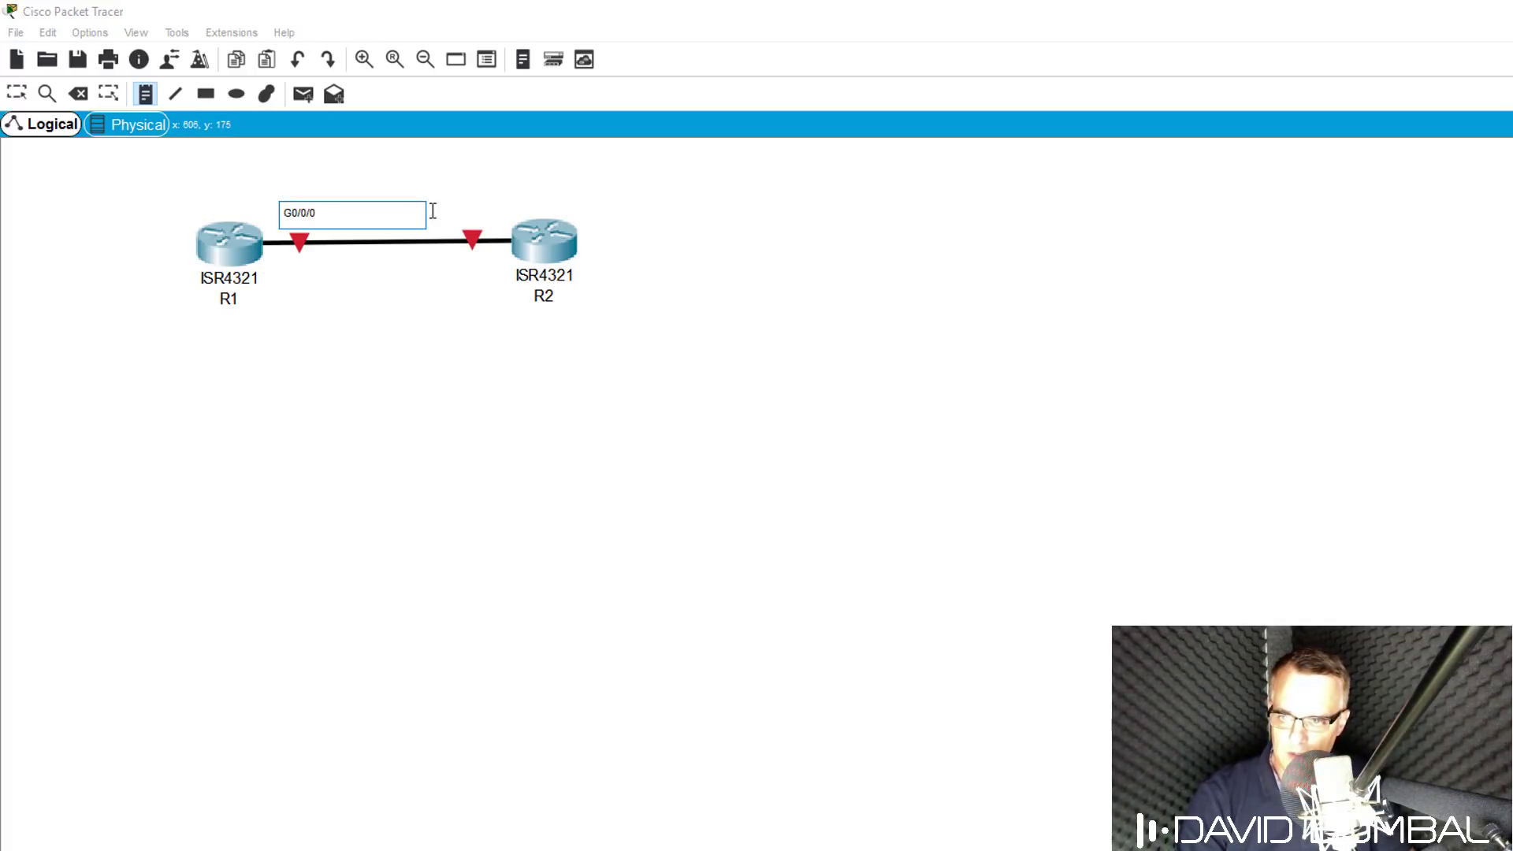
pyautogui.press('Escape')
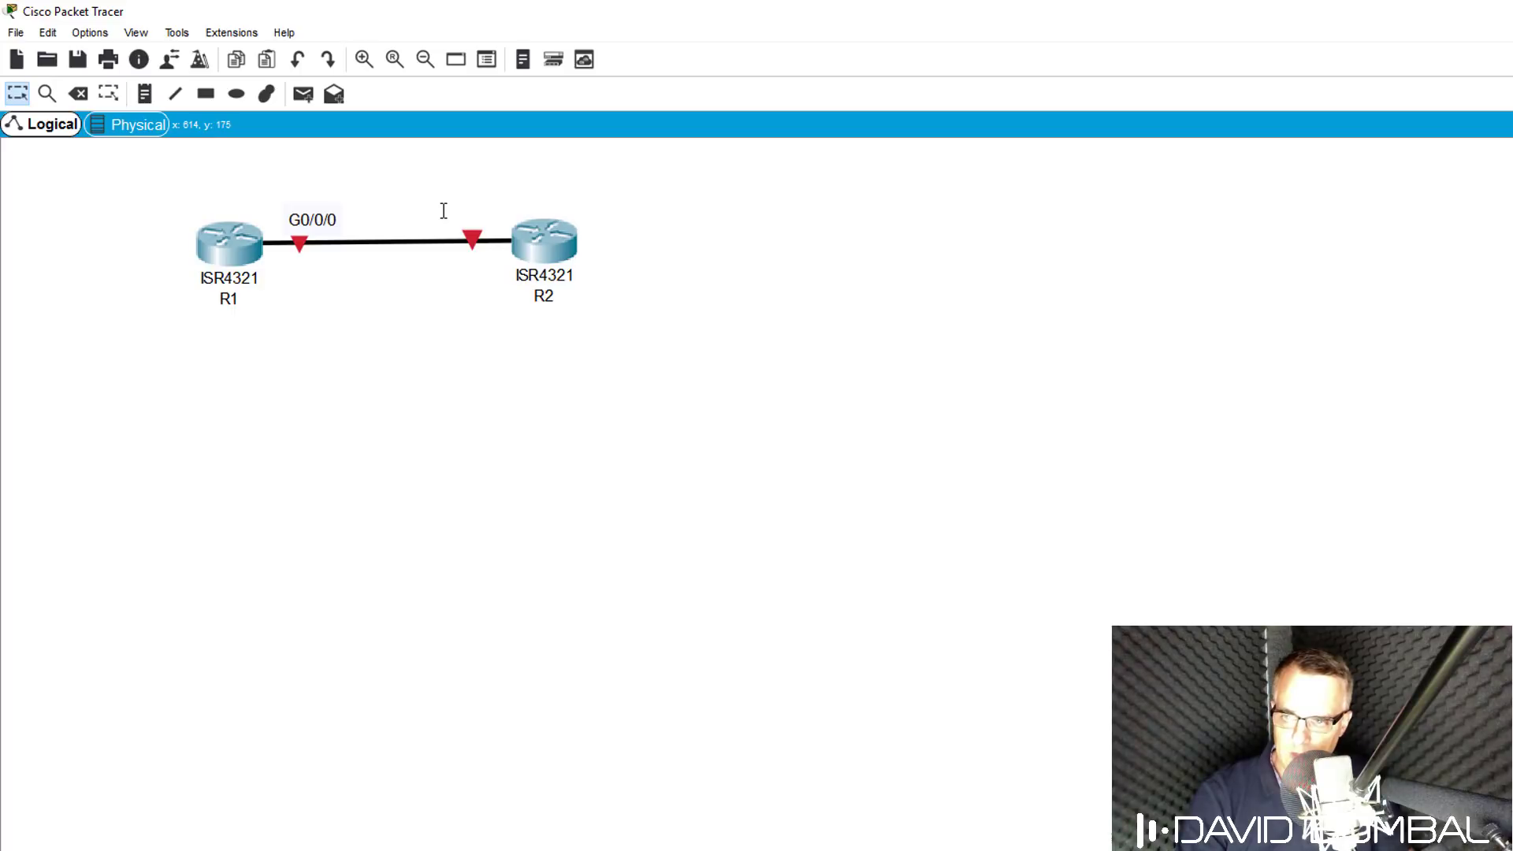
pyautogui.click(145, 93)
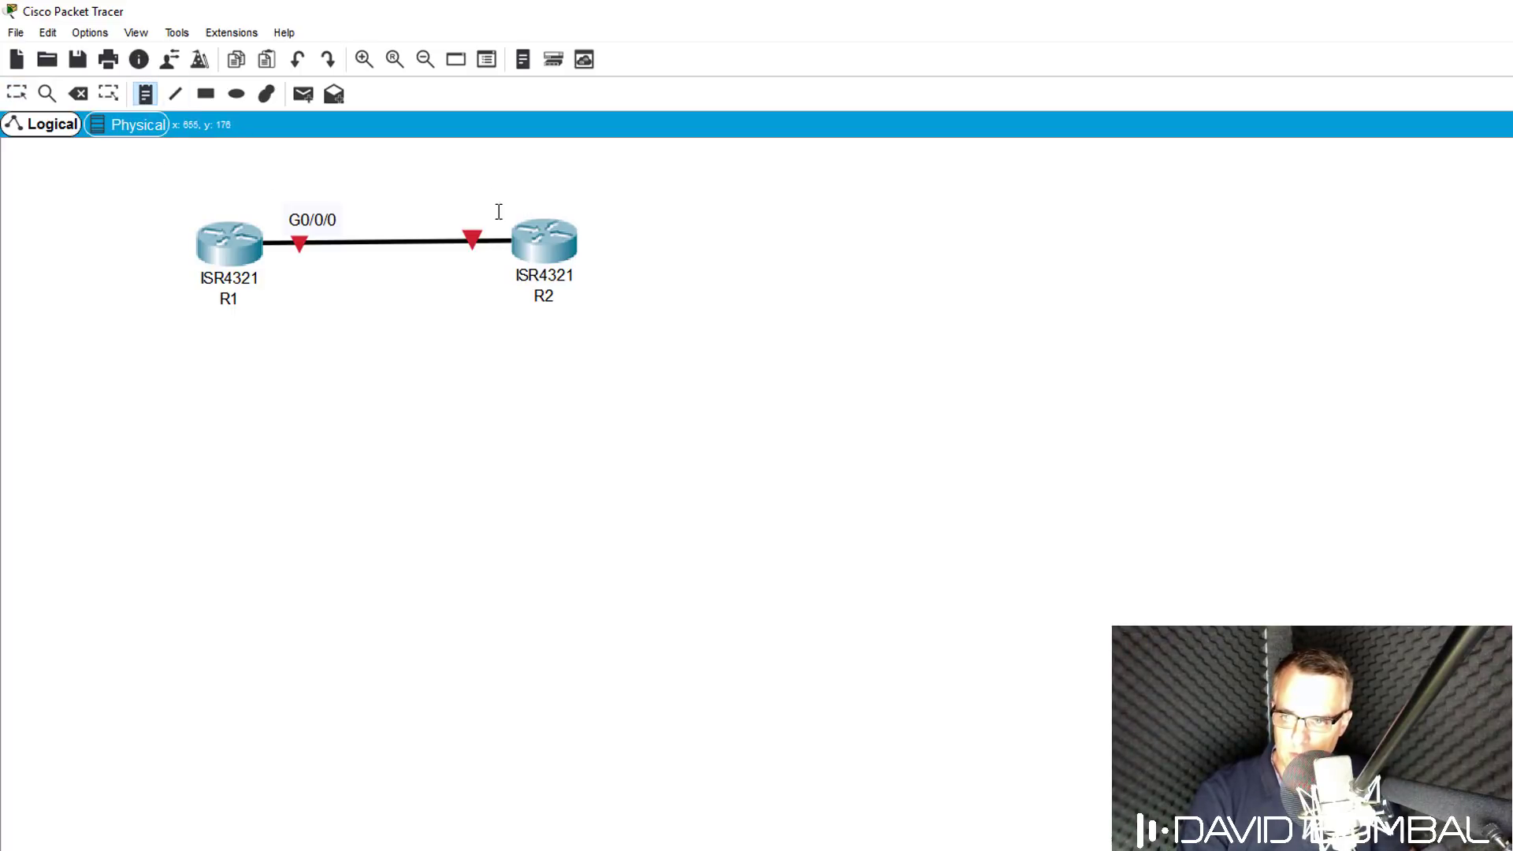
pyautogui.click(443, 202)
pyautogui.write('S0/0')
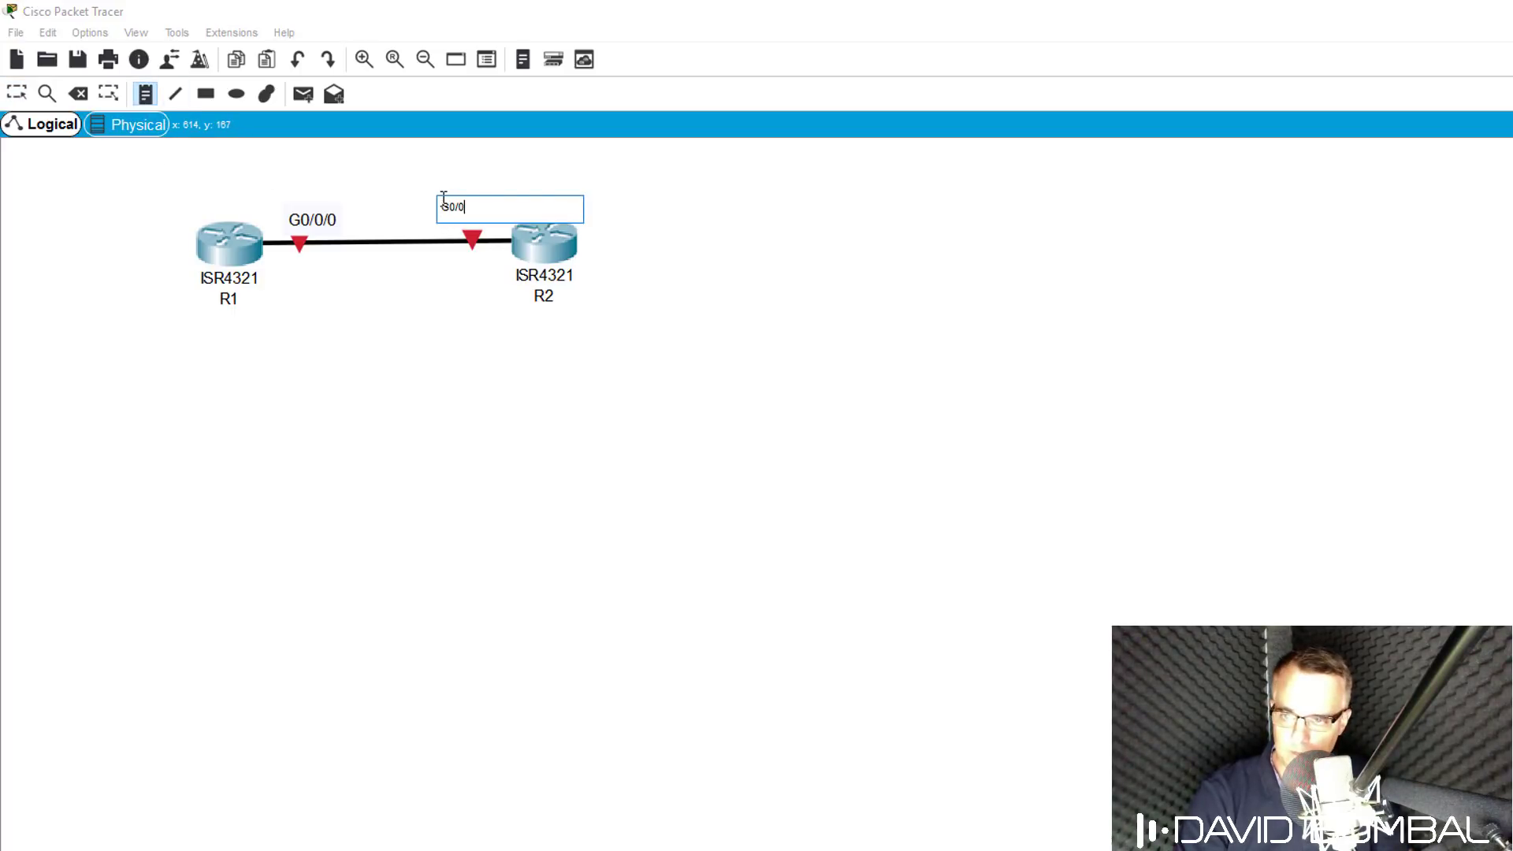
pyautogui.write('/0')
pyautogui.press('Escape')
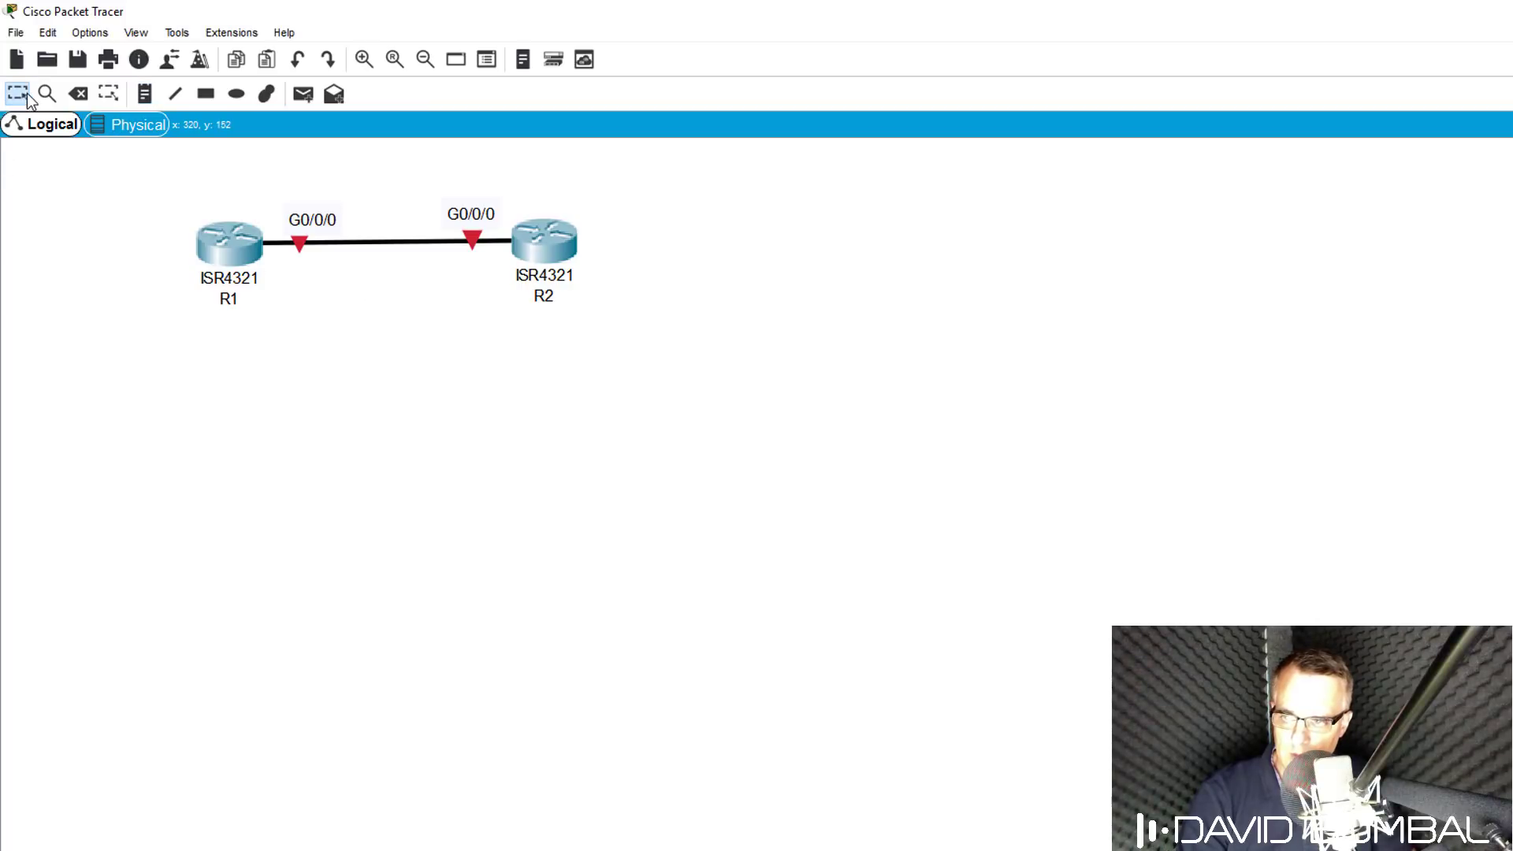
# Move both port notes below the cable and nudge R2 slightly right.
pyautogui.moveTo(317, 219); pyautogui.dragTo(310, 276)
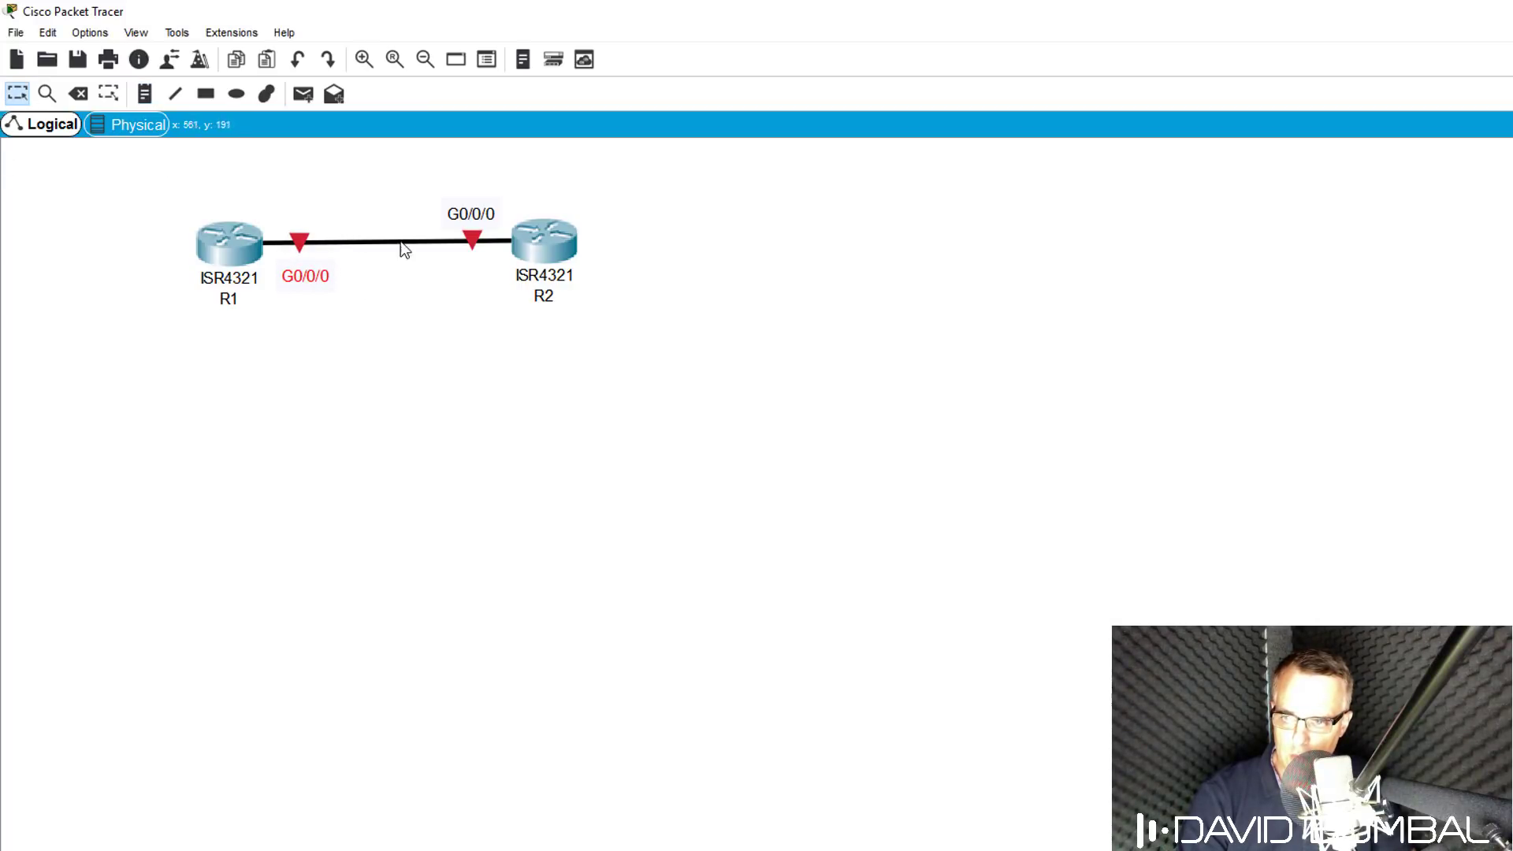
pyautogui.moveTo(461, 218); pyautogui.dragTo(459, 280)
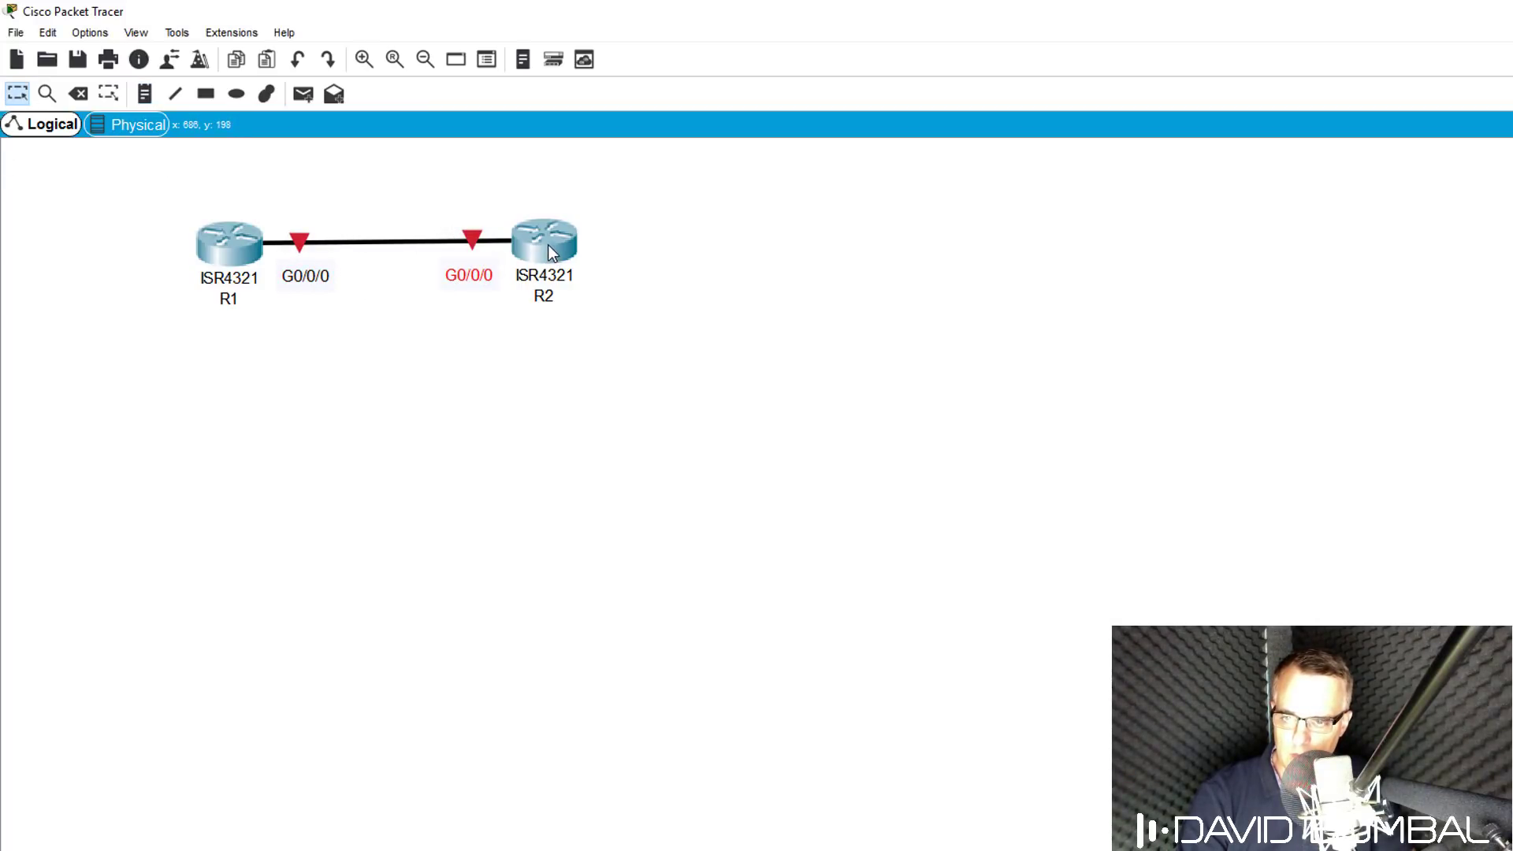
pyautogui.moveTo(549, 251); pyautogui.dragTo(554, 252)
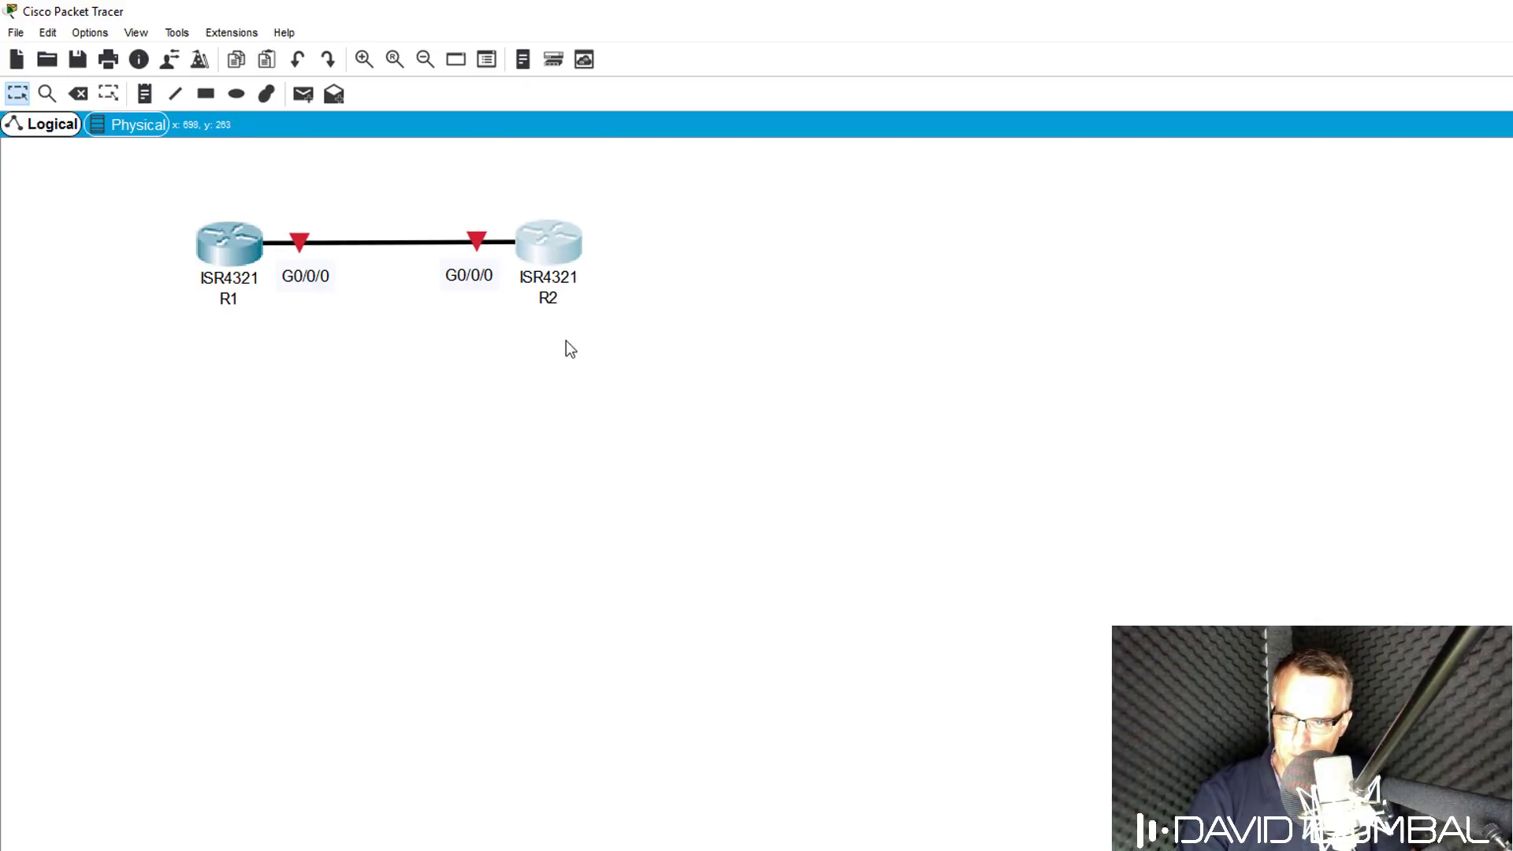
# Power on R1 from its enlarged Physical view and watch its IOS boot in a widened CLI window.
pyautogui.click(247, 239)
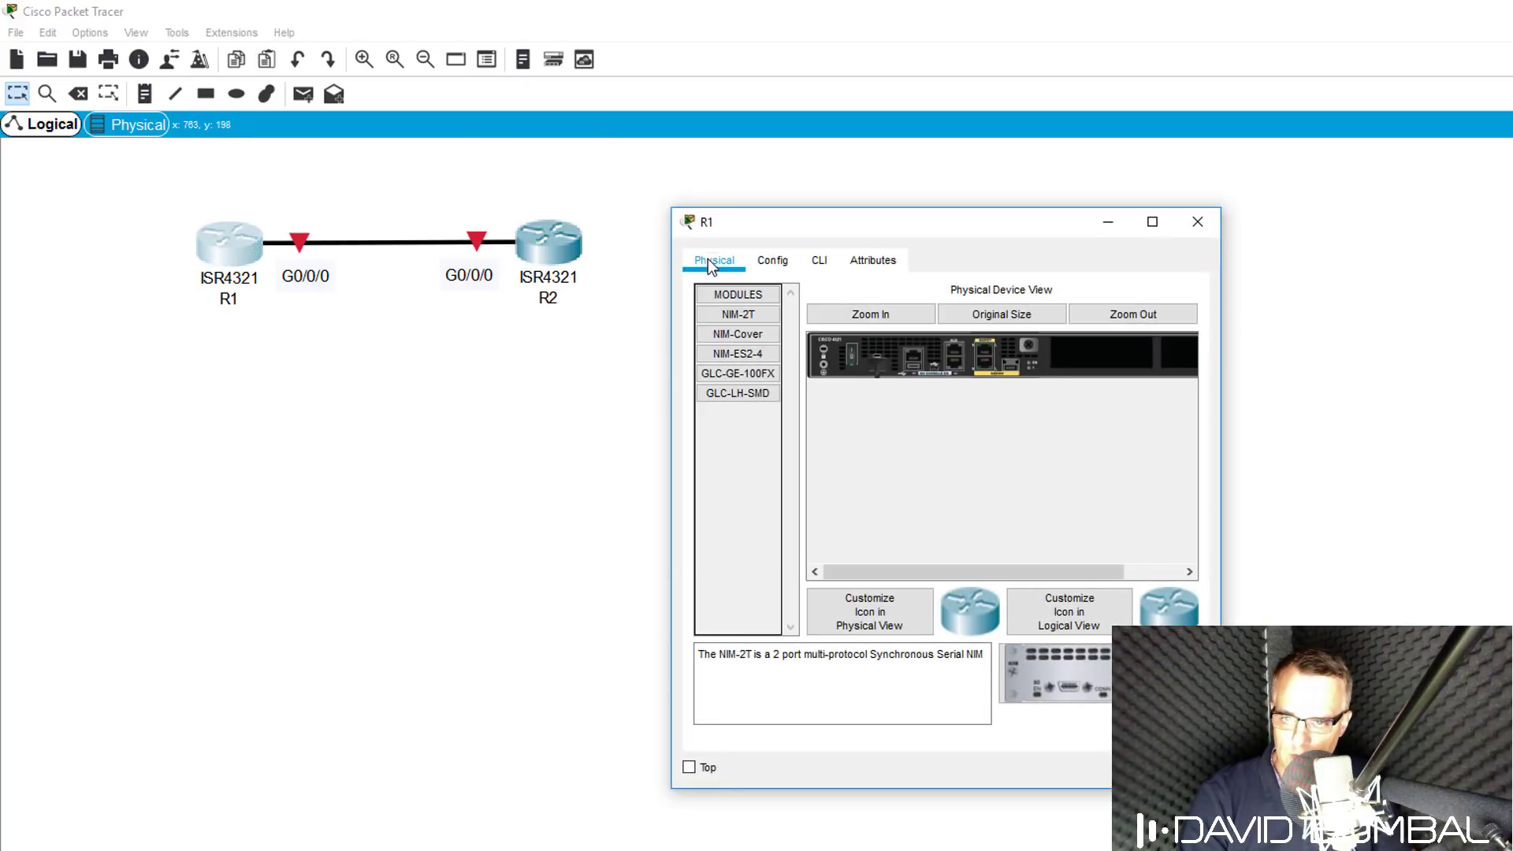
pyautogui.moveTo(1221, 450); pyautogui.dragTo(1512, 450)
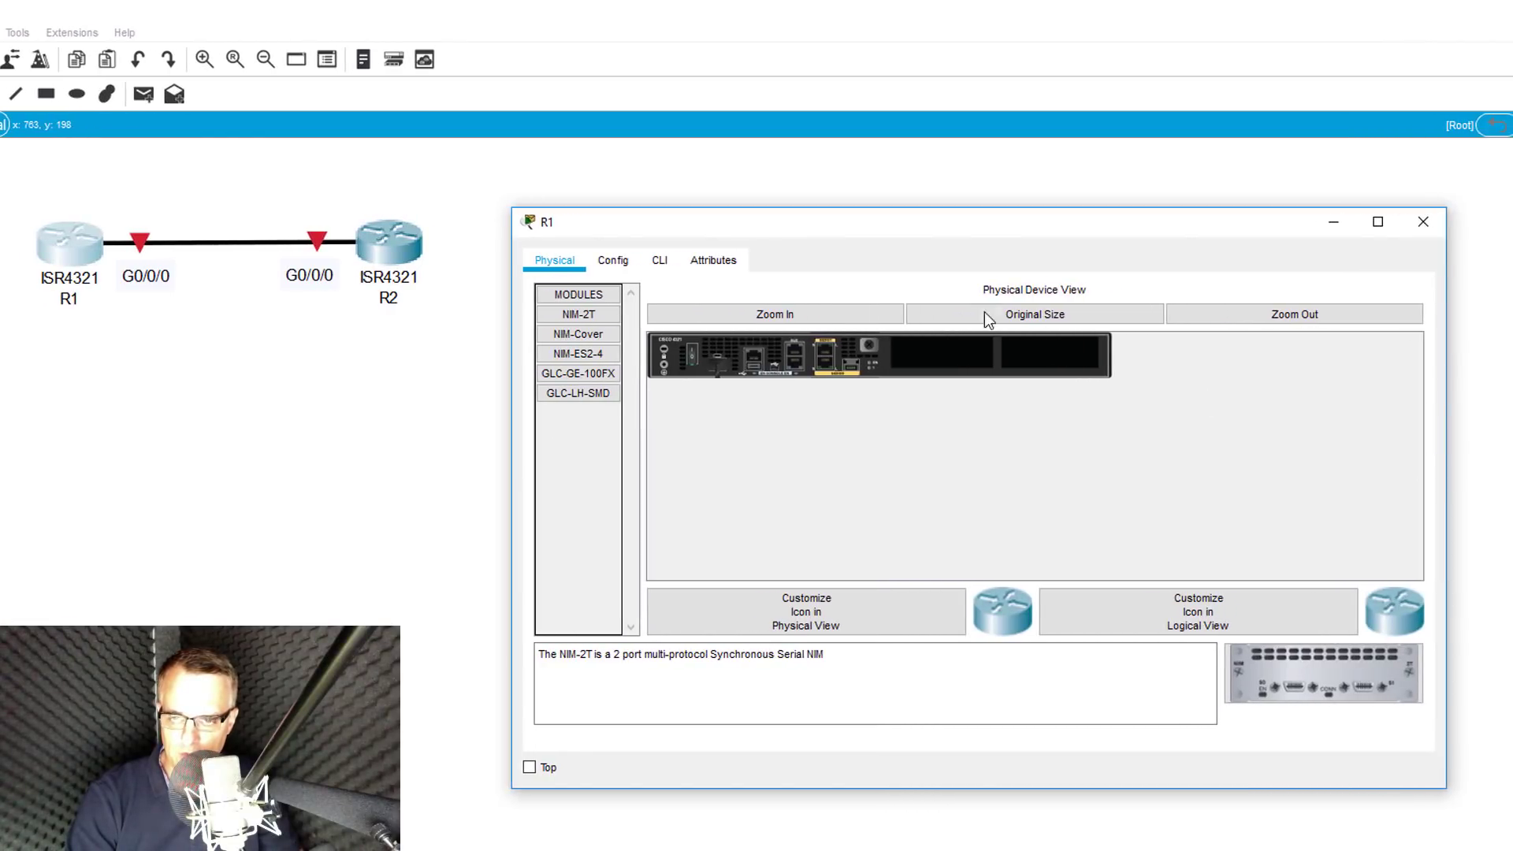
pyautogui.click(762, 321)
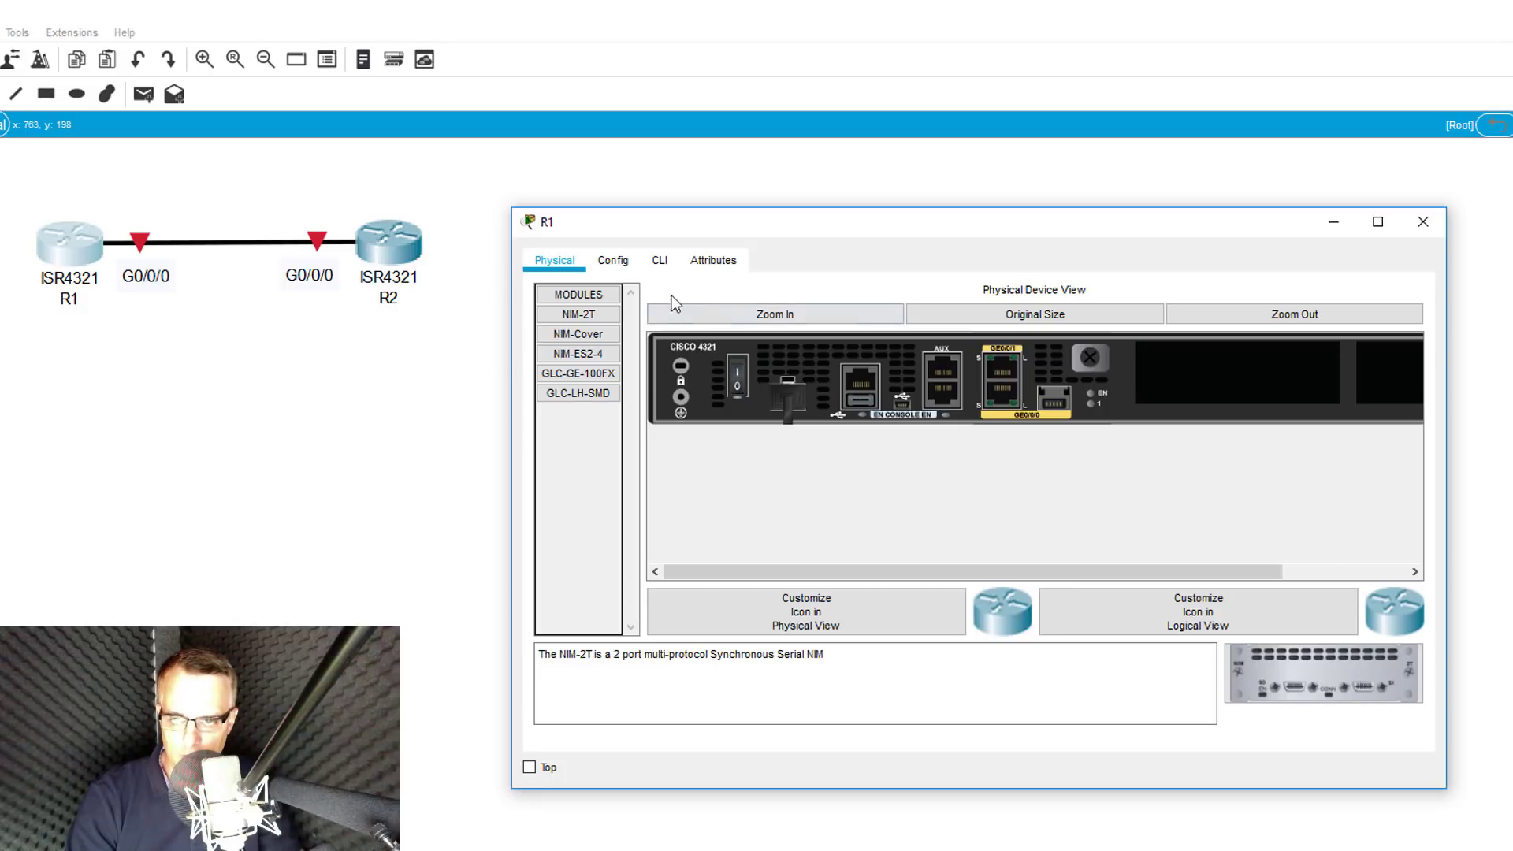
pyautogui.click(660, 264)
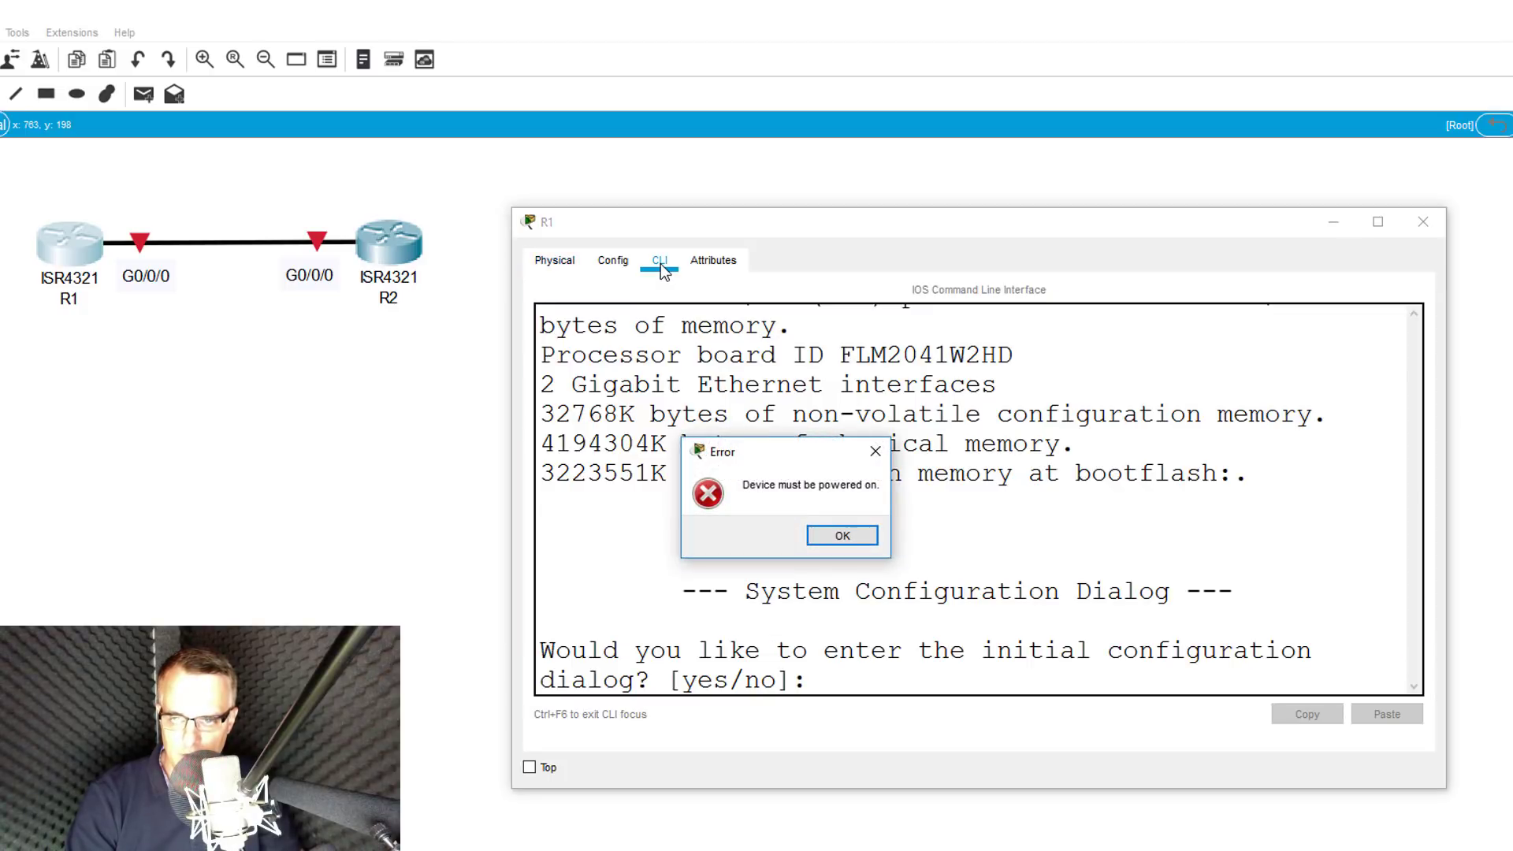
pyautogui.click(842, 537)
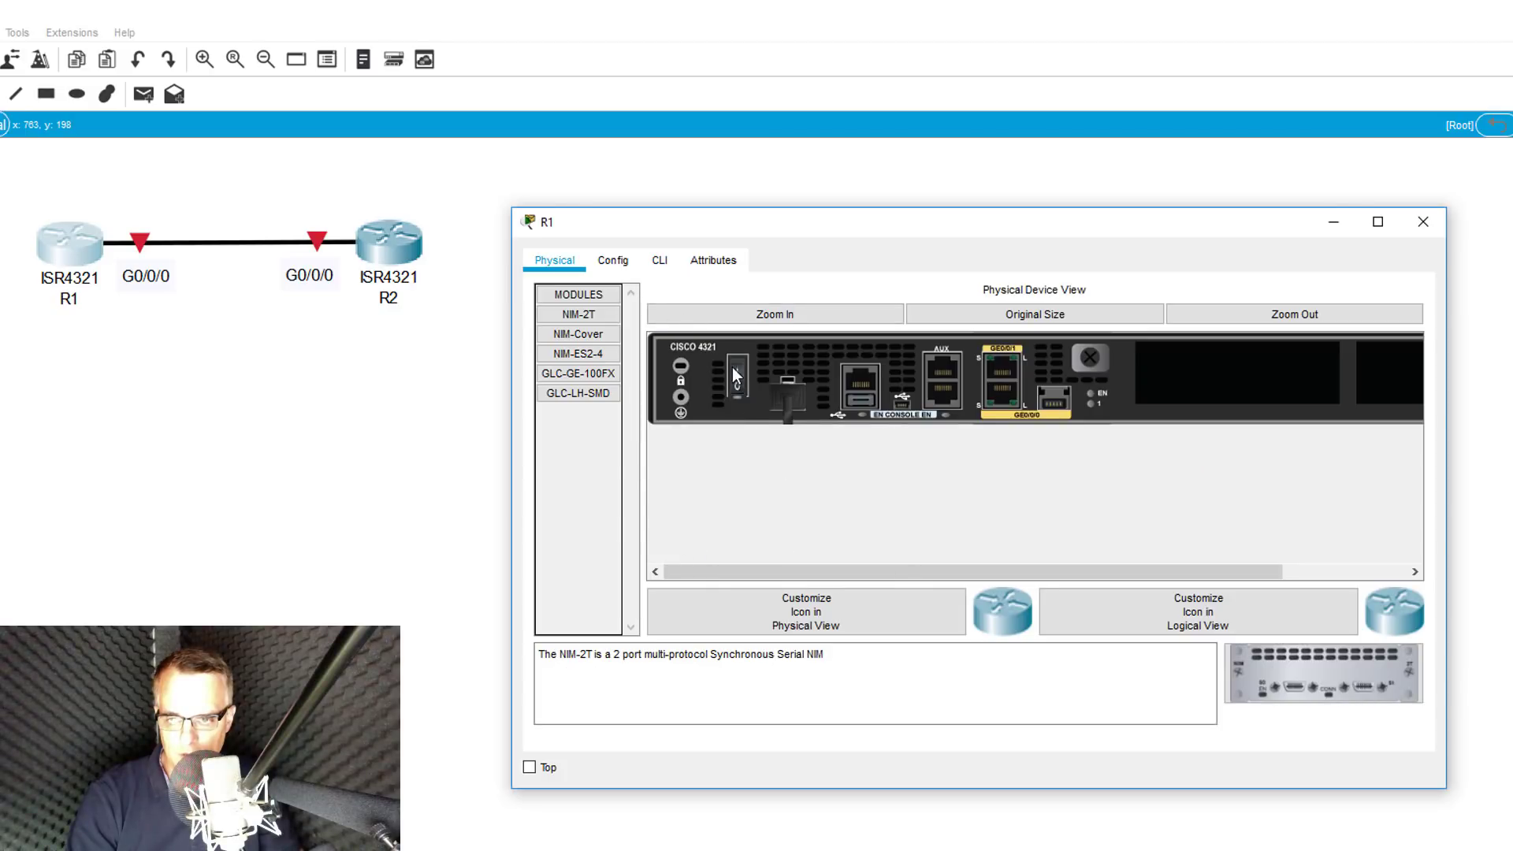
pyautogui.click(661, 260)
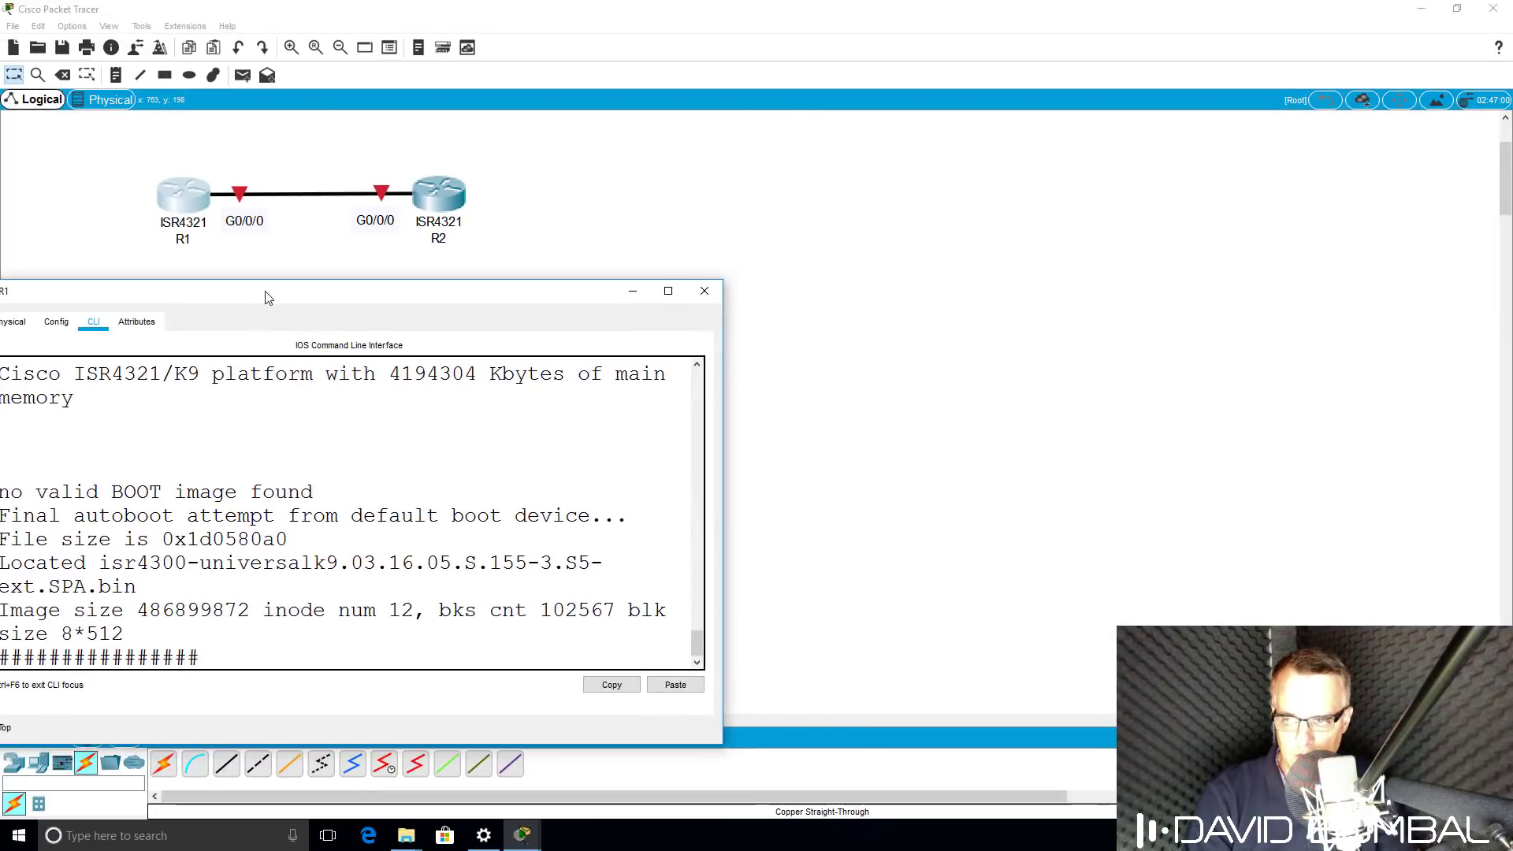
pyautogui.moveTo(266, 298); pyautogui.dragTo(318, 291)
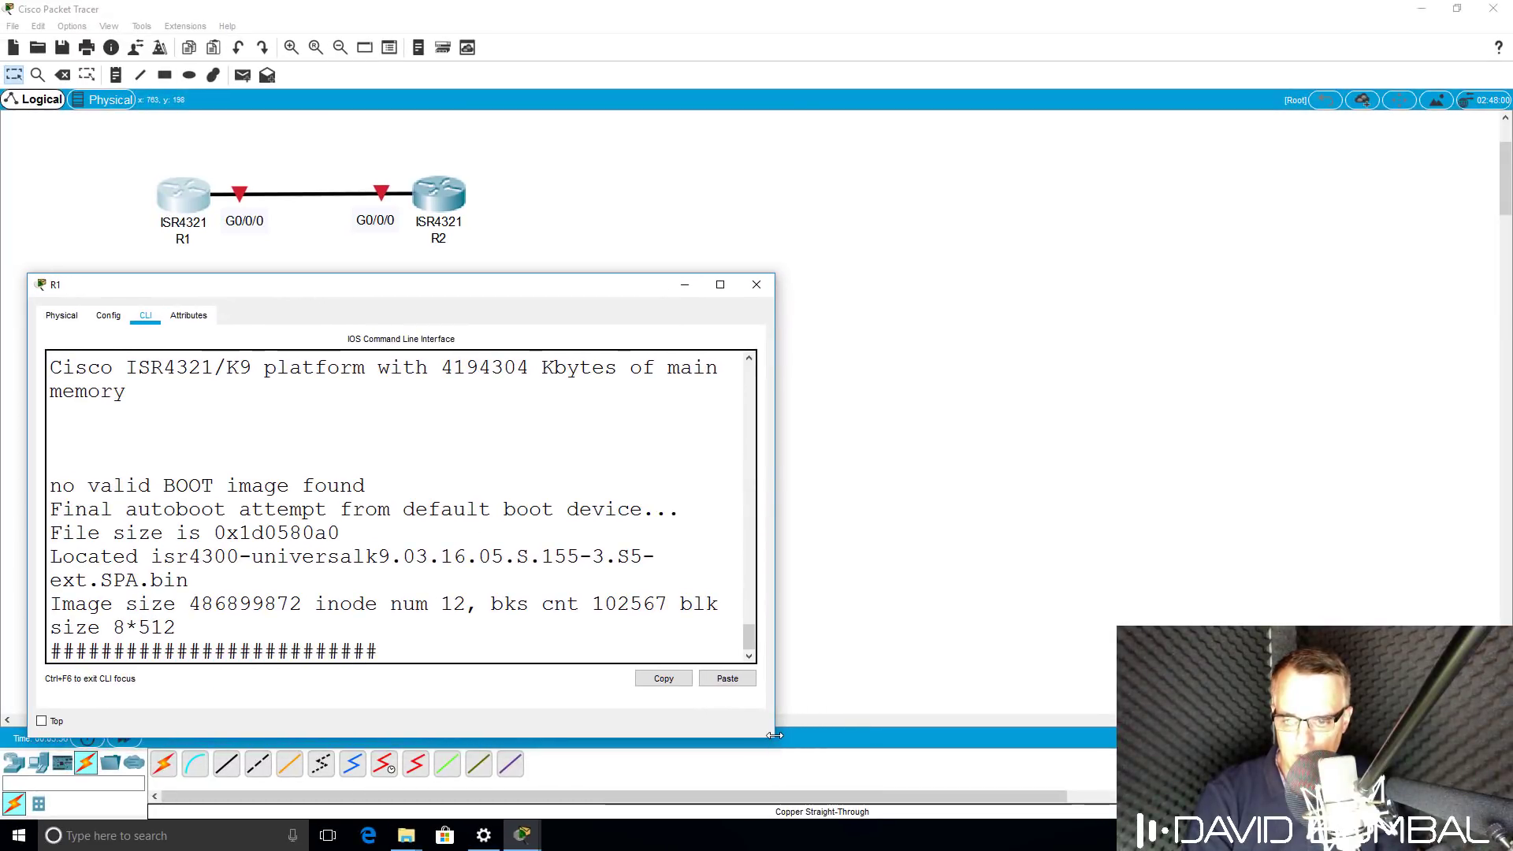
pyautogui.moveTo(775, 735); pyautogui.dragTo(1208, 737)
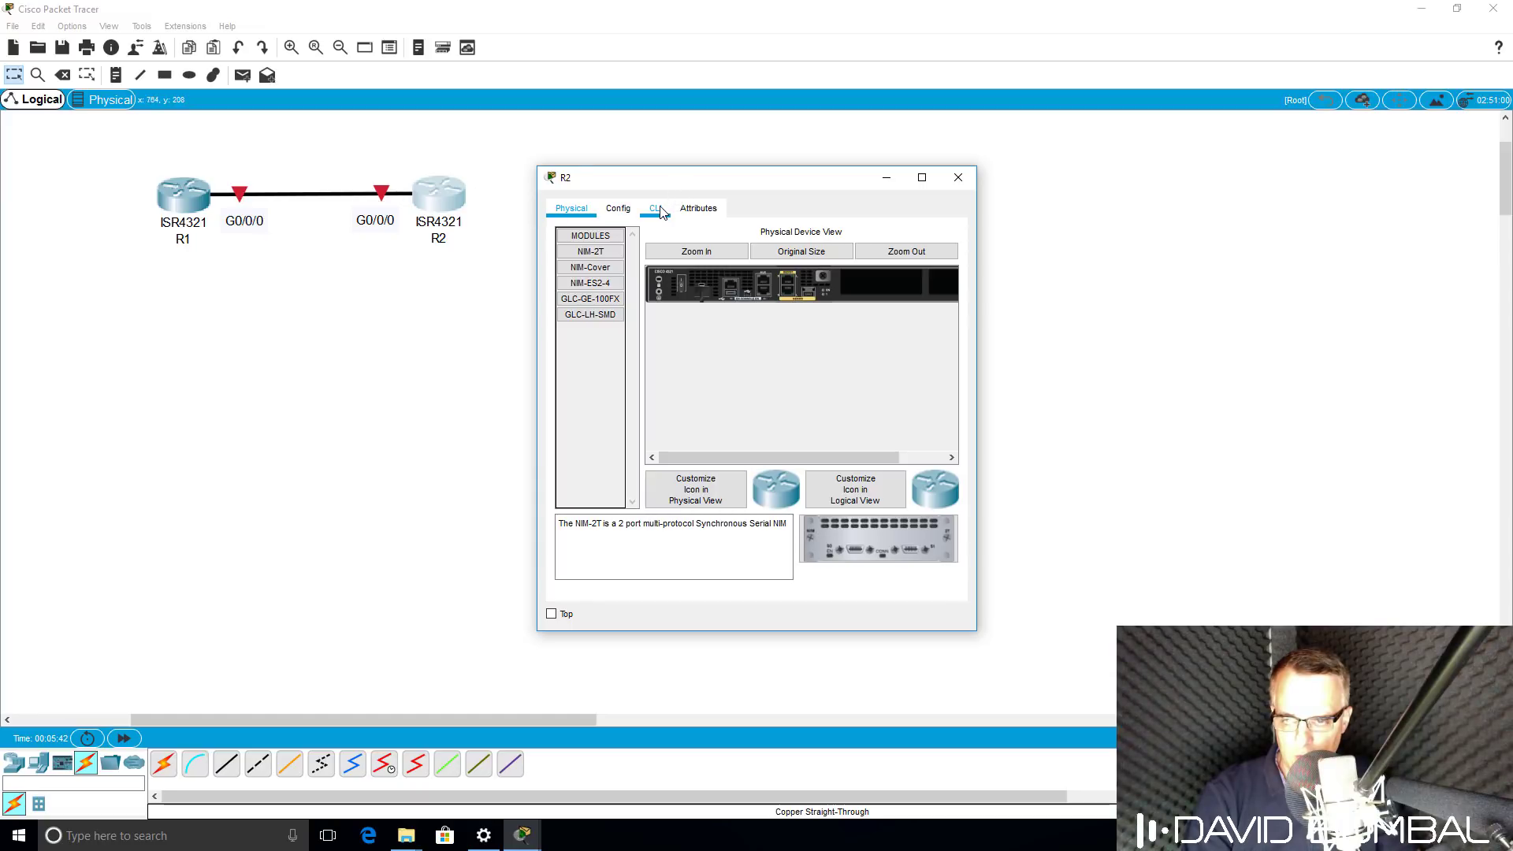
# Decline R2's initial configuration dialog in its CLI to reach the Router> prompt.
pyautogui.click(661, 212)
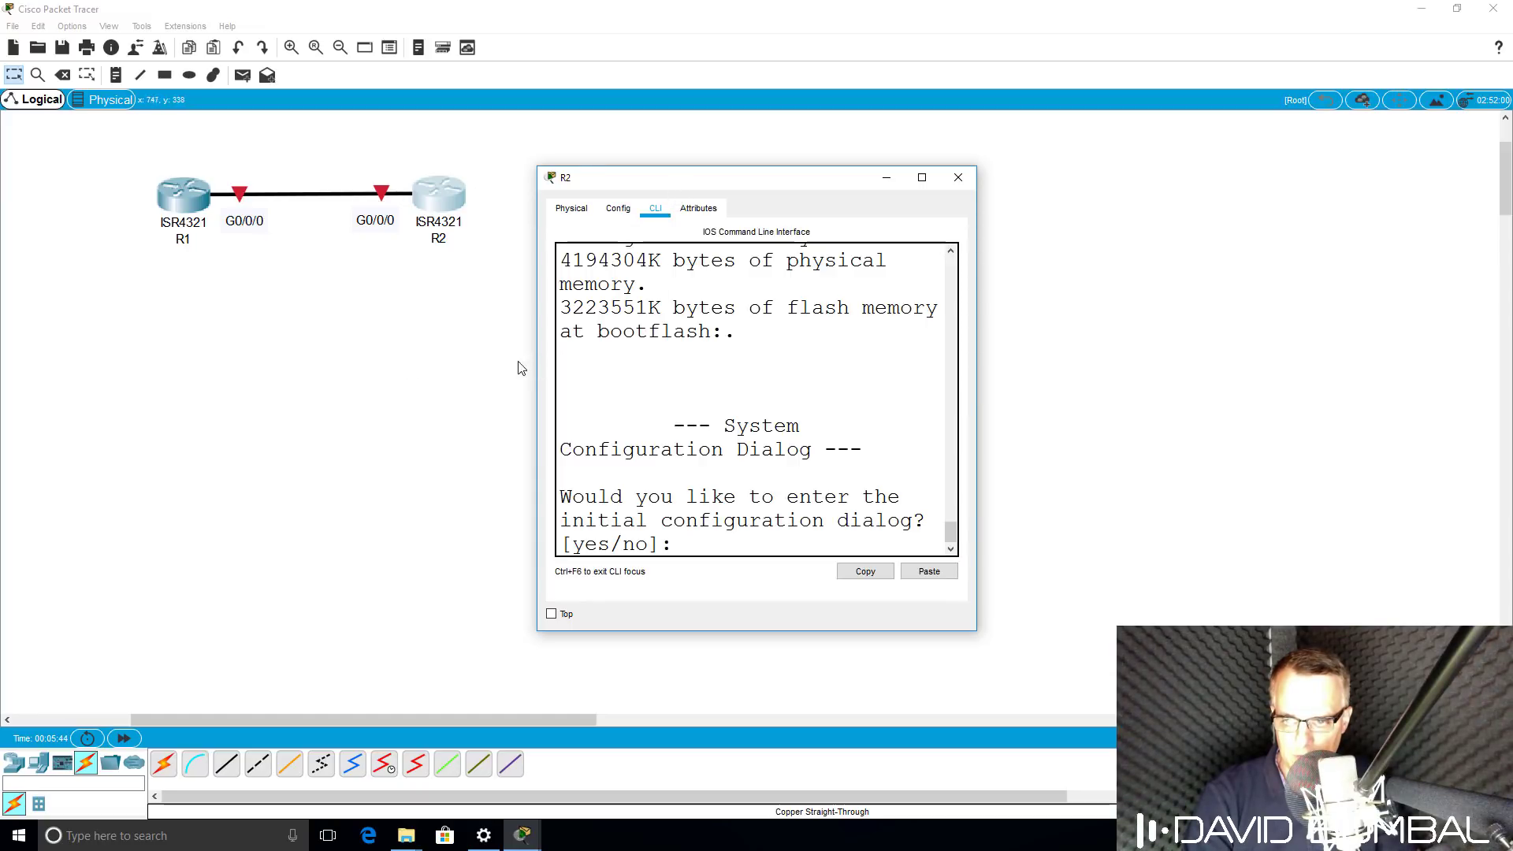
pyautogui.moveTo(536, 358); pyautogui.dragTo(4, 356)
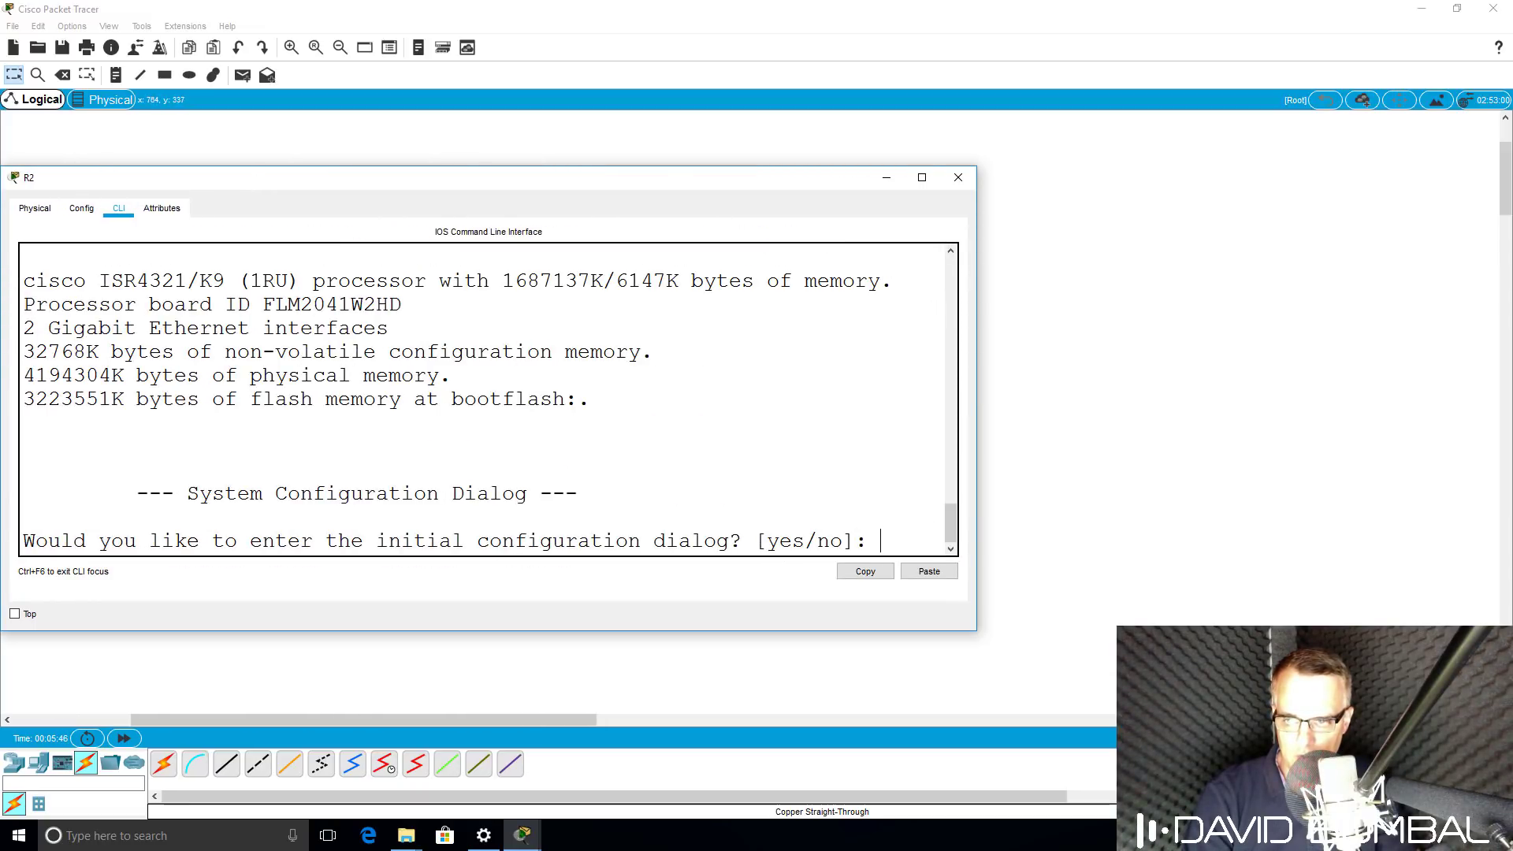
pyautogui.moveTo(260, 185); pyautogui.dragTo(290, 350)
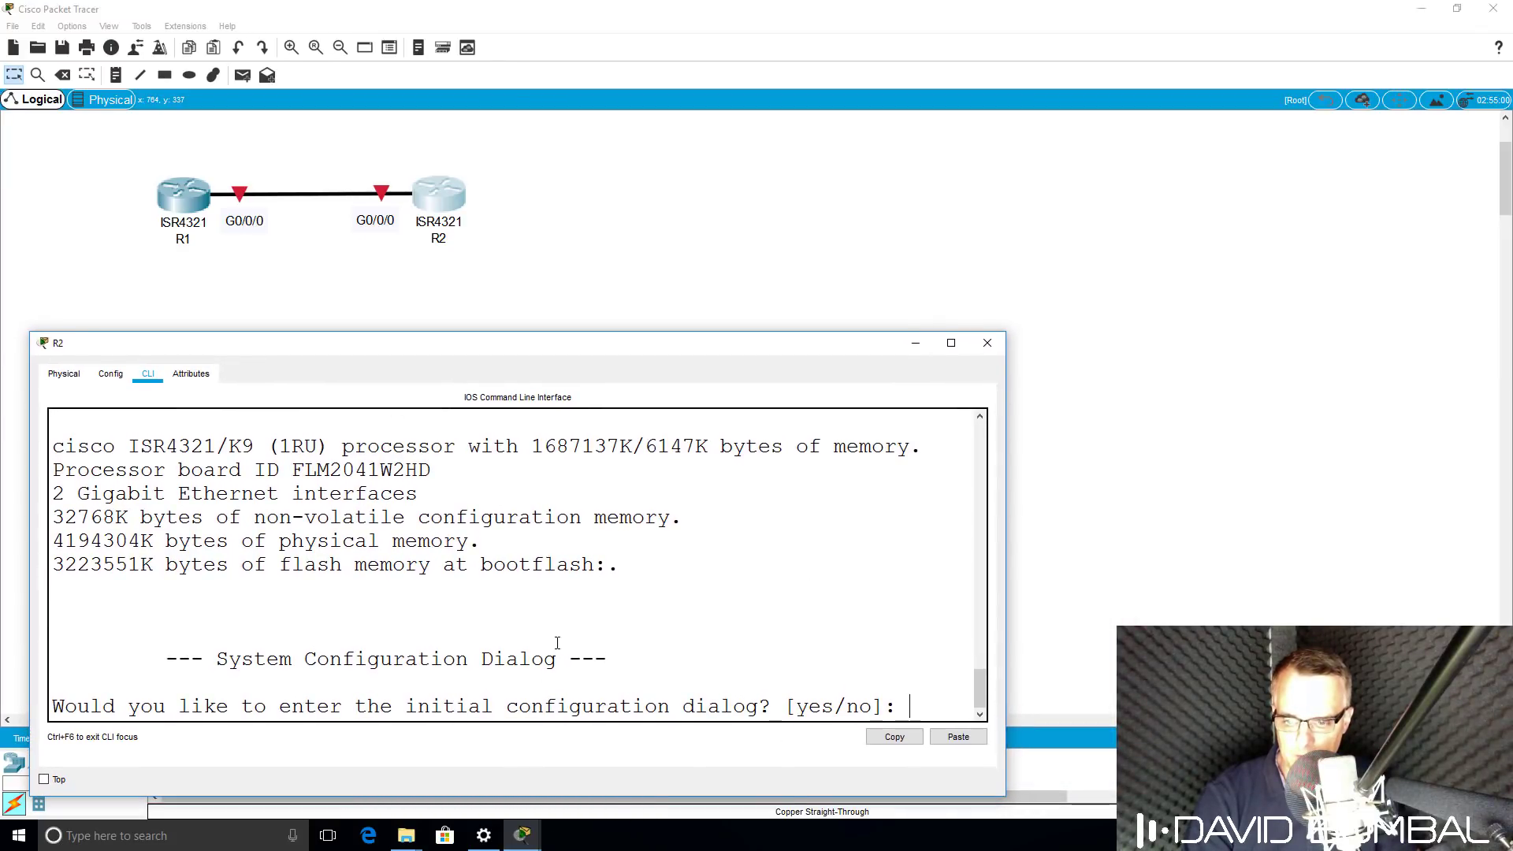
pyautogui.press('Return')
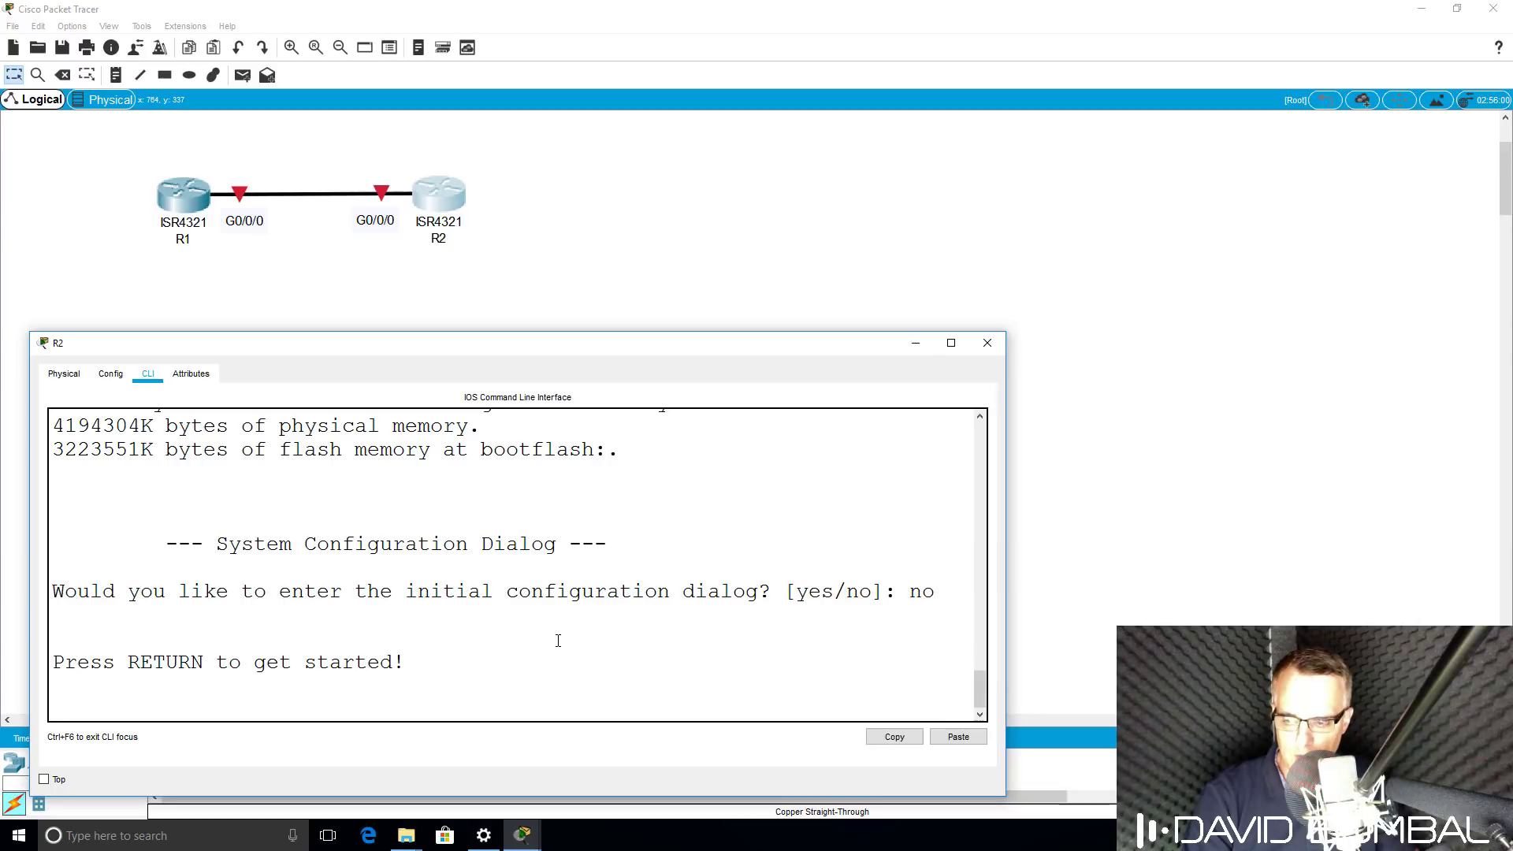
pyautogui.press('Return')
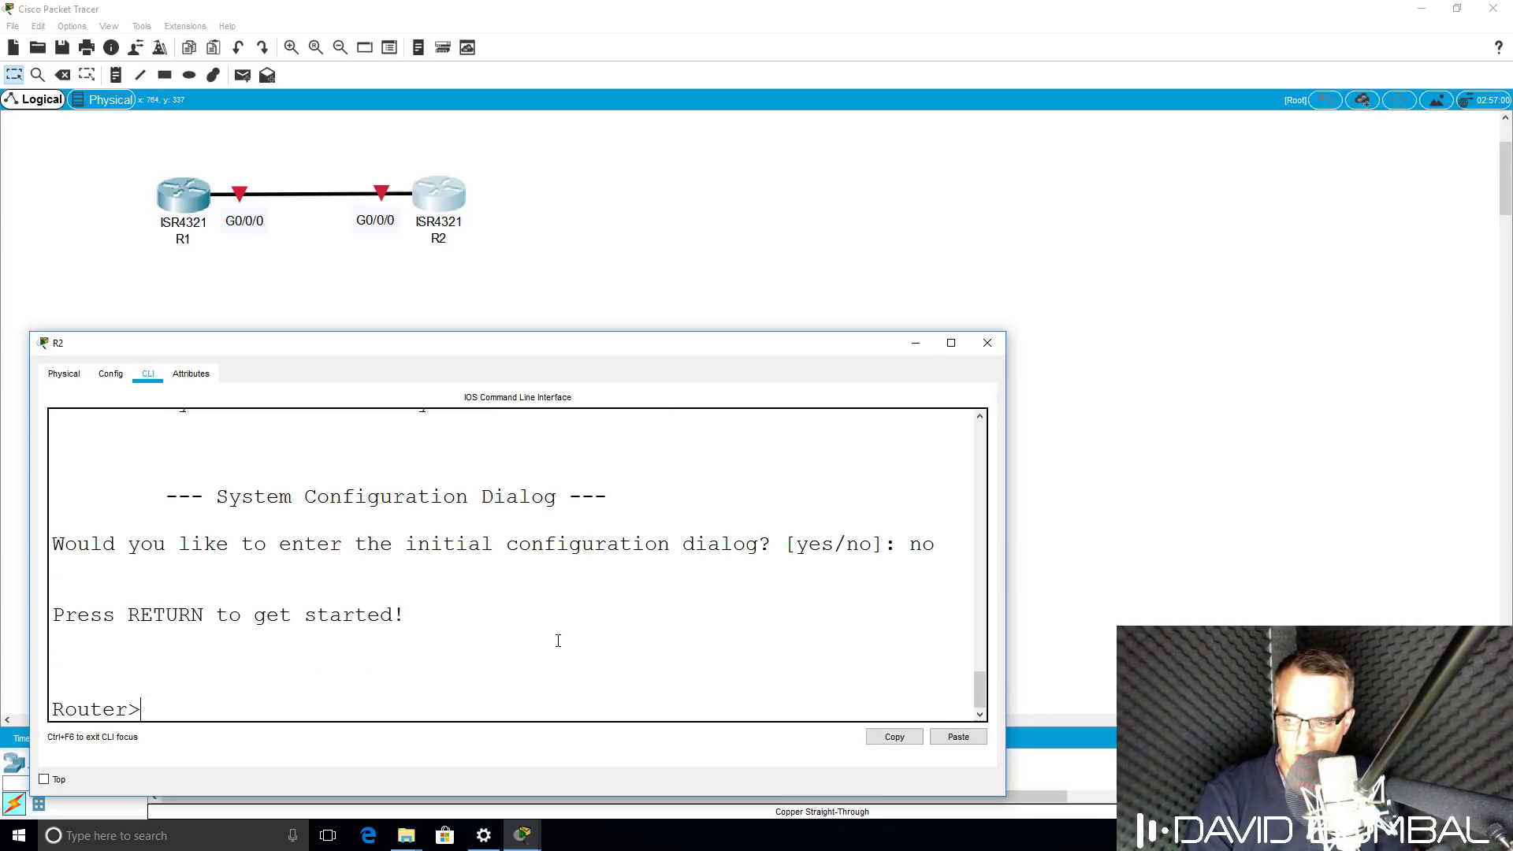
pyautogui.press('Return')
pyautogui.press('Return')
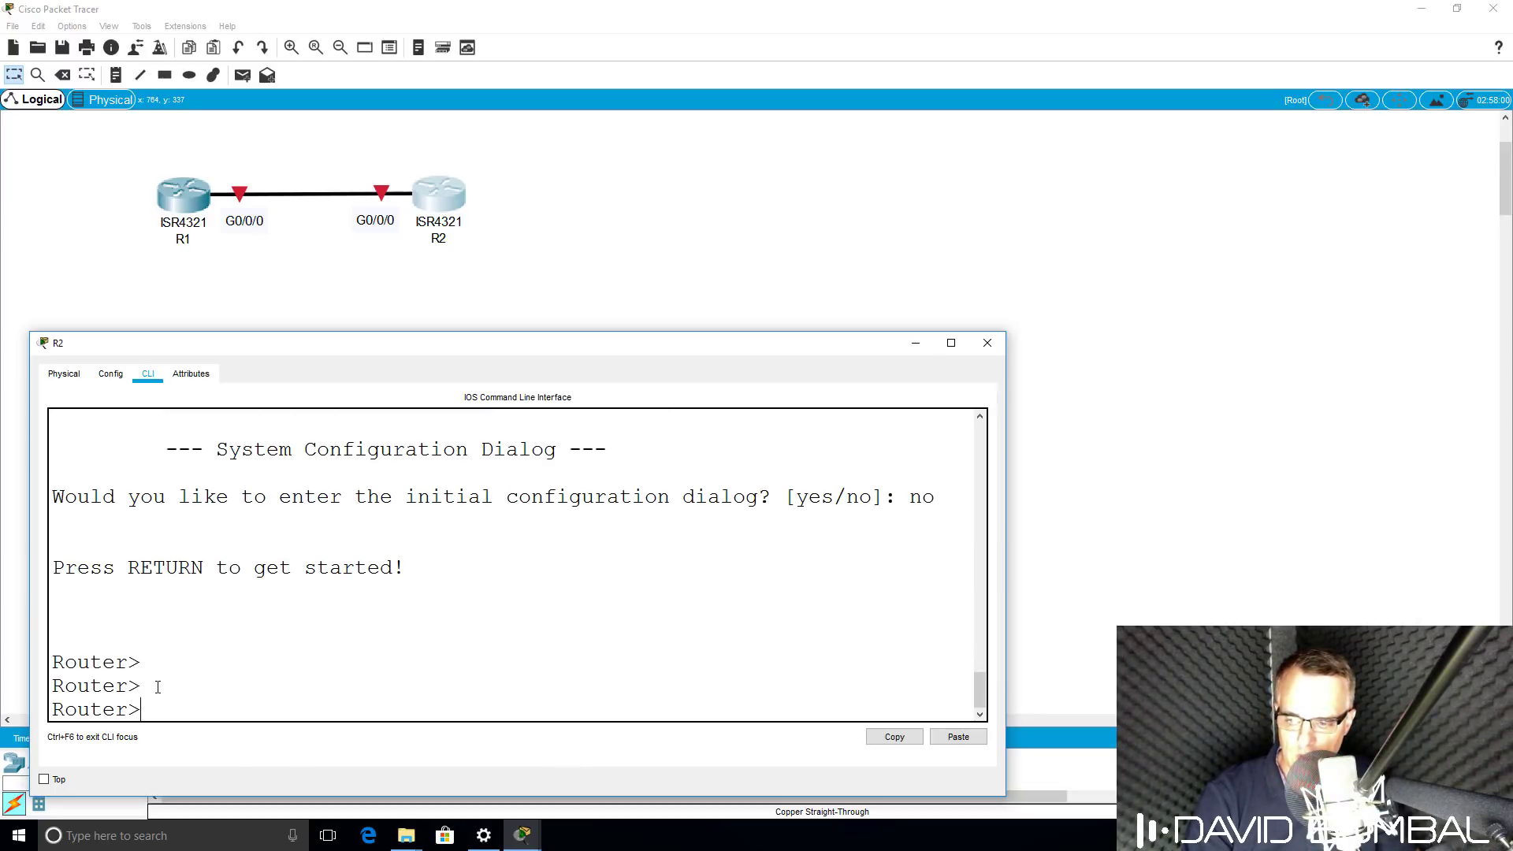
pyautogui.moveTo(146, 713); pyautogui.dragTo(48, 713)
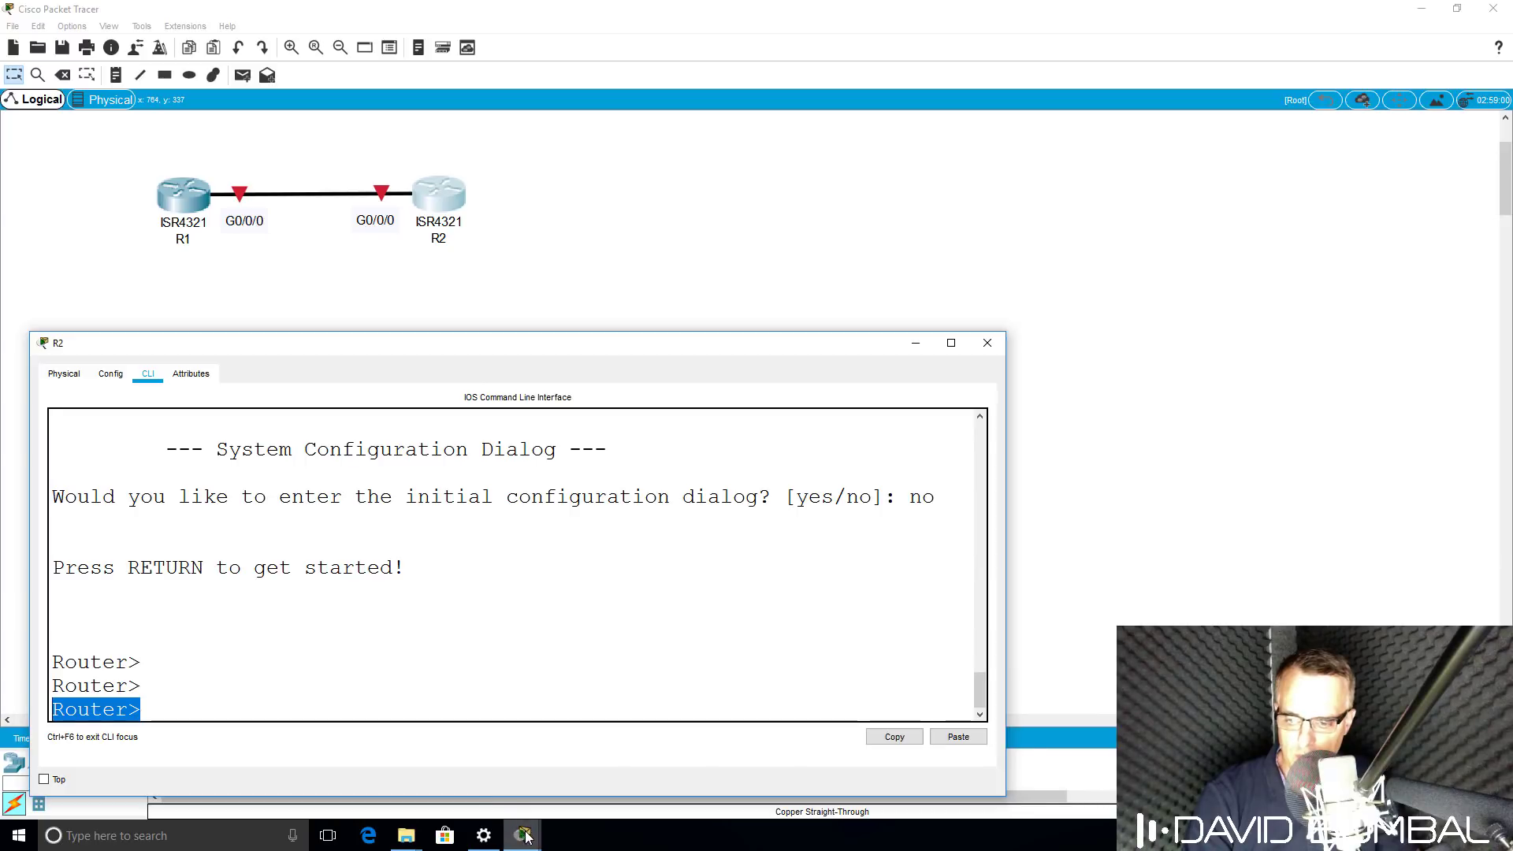
# Decline R1's setup dialog and list the user-mode commands with ?
pyautogui.moveTo(518, 812)
pyautogui.click(520, 768)
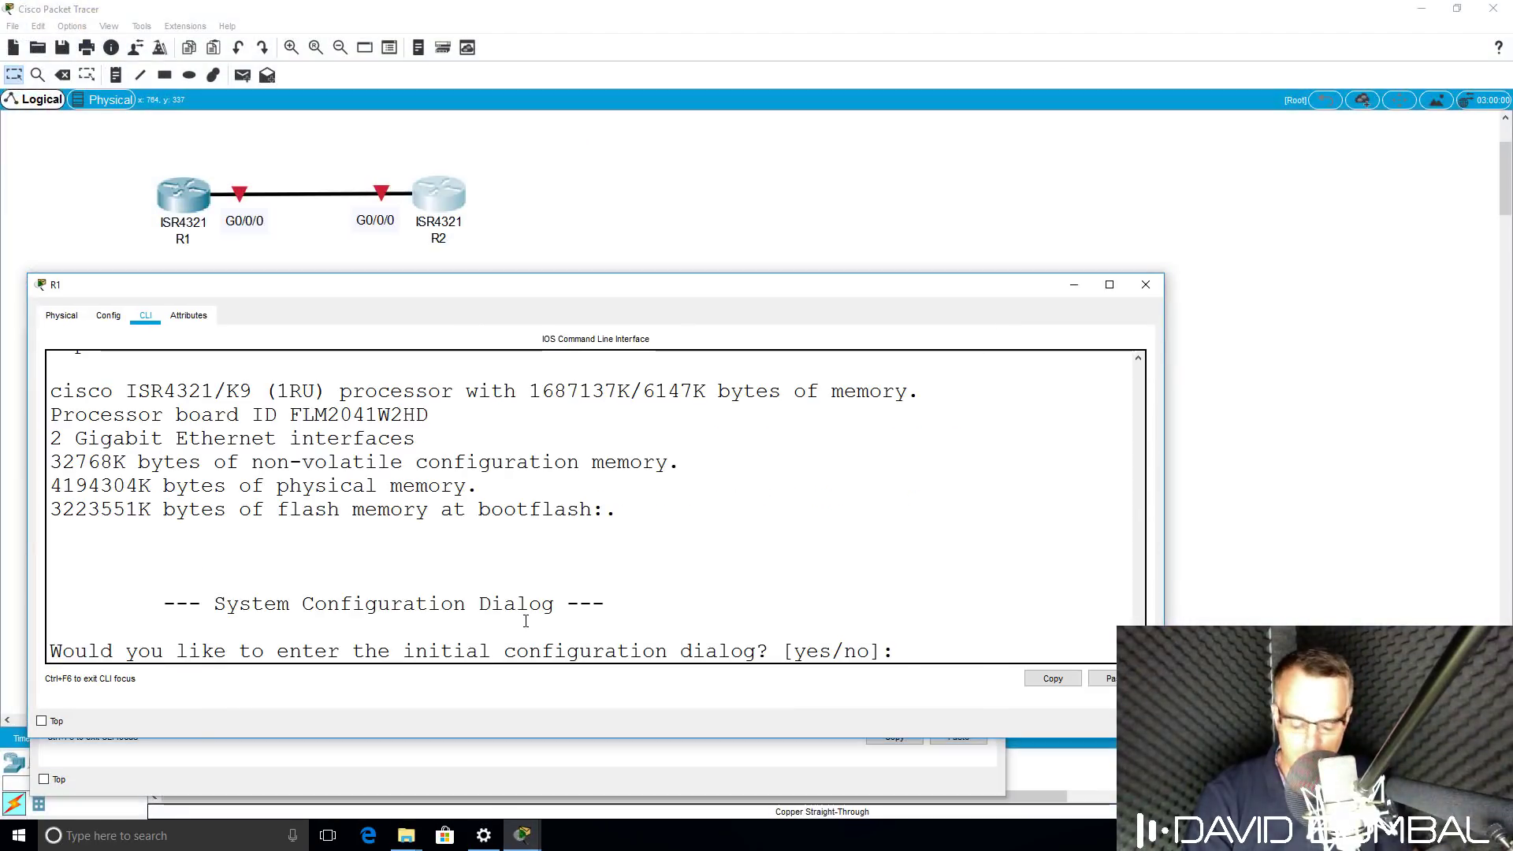
pyautogui.press('Return')
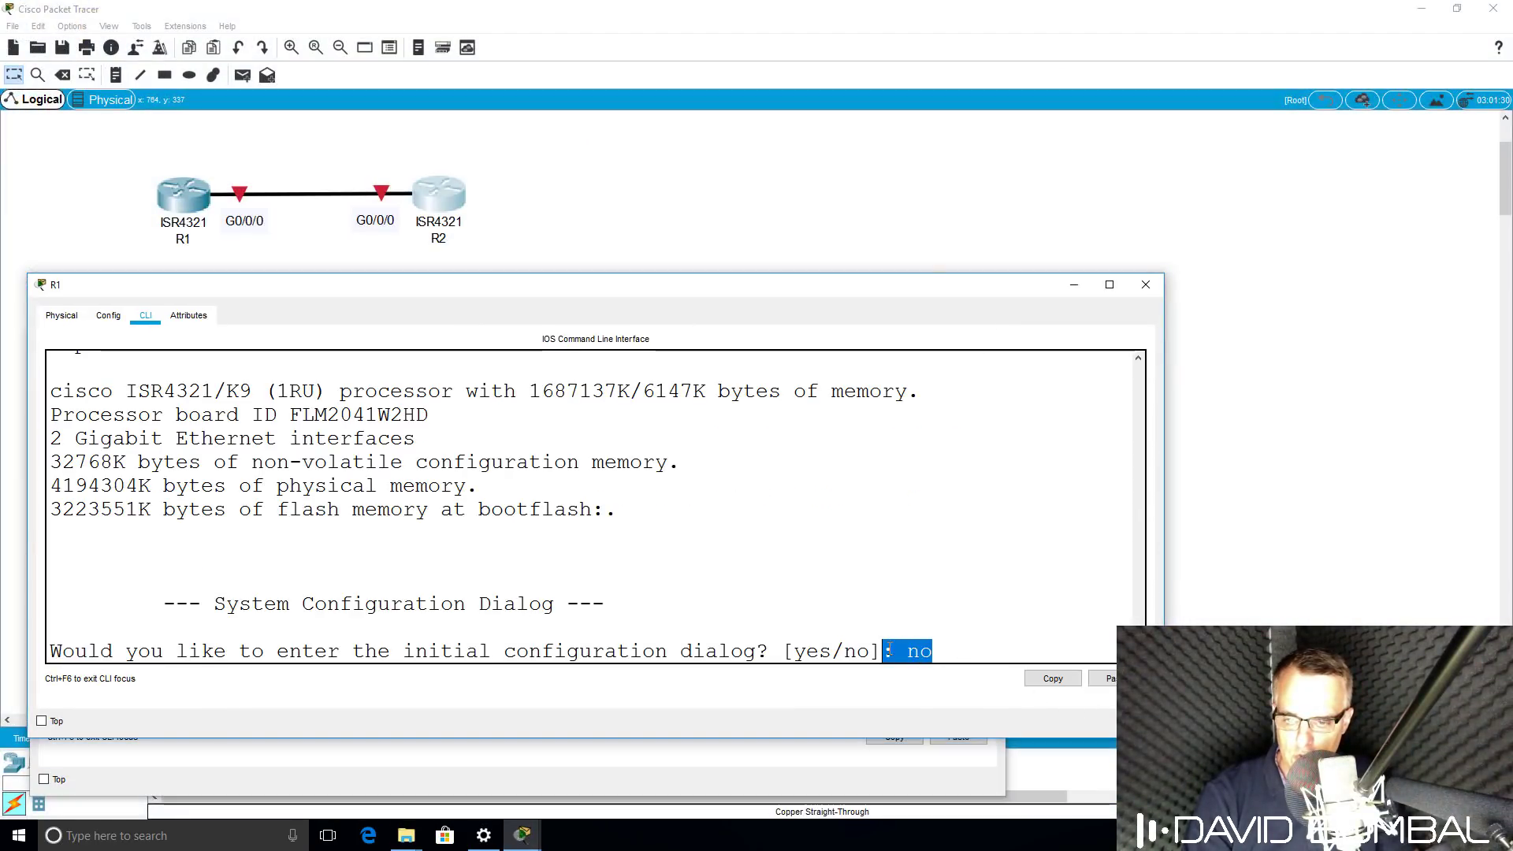
pyautogui.moveTo(726, 294); pyautogui.dragTo(702, 342)
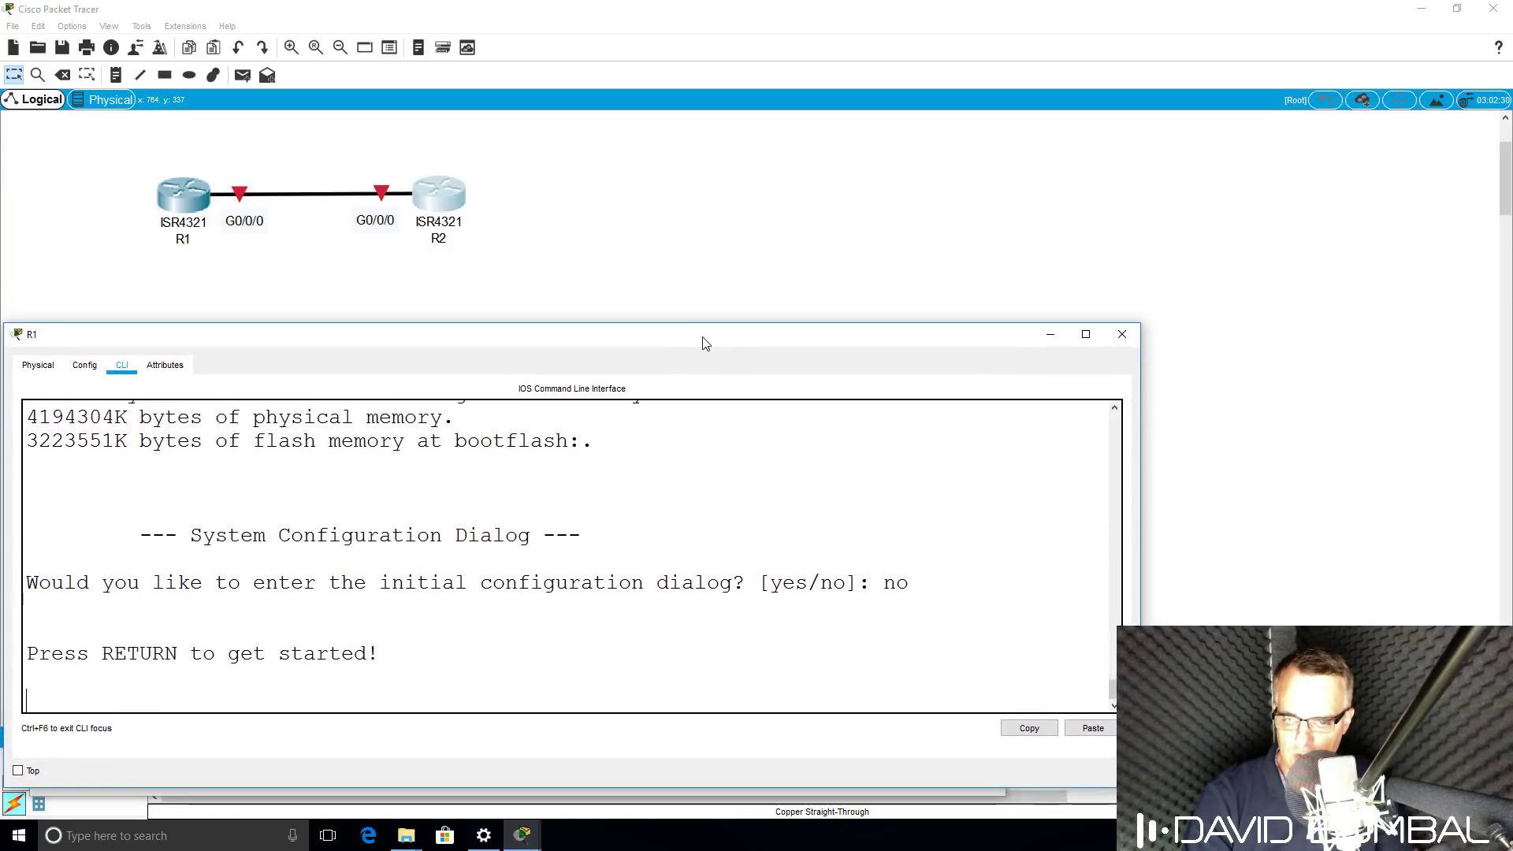
pyautogui.press('Return')
pyautogui.press('Return')
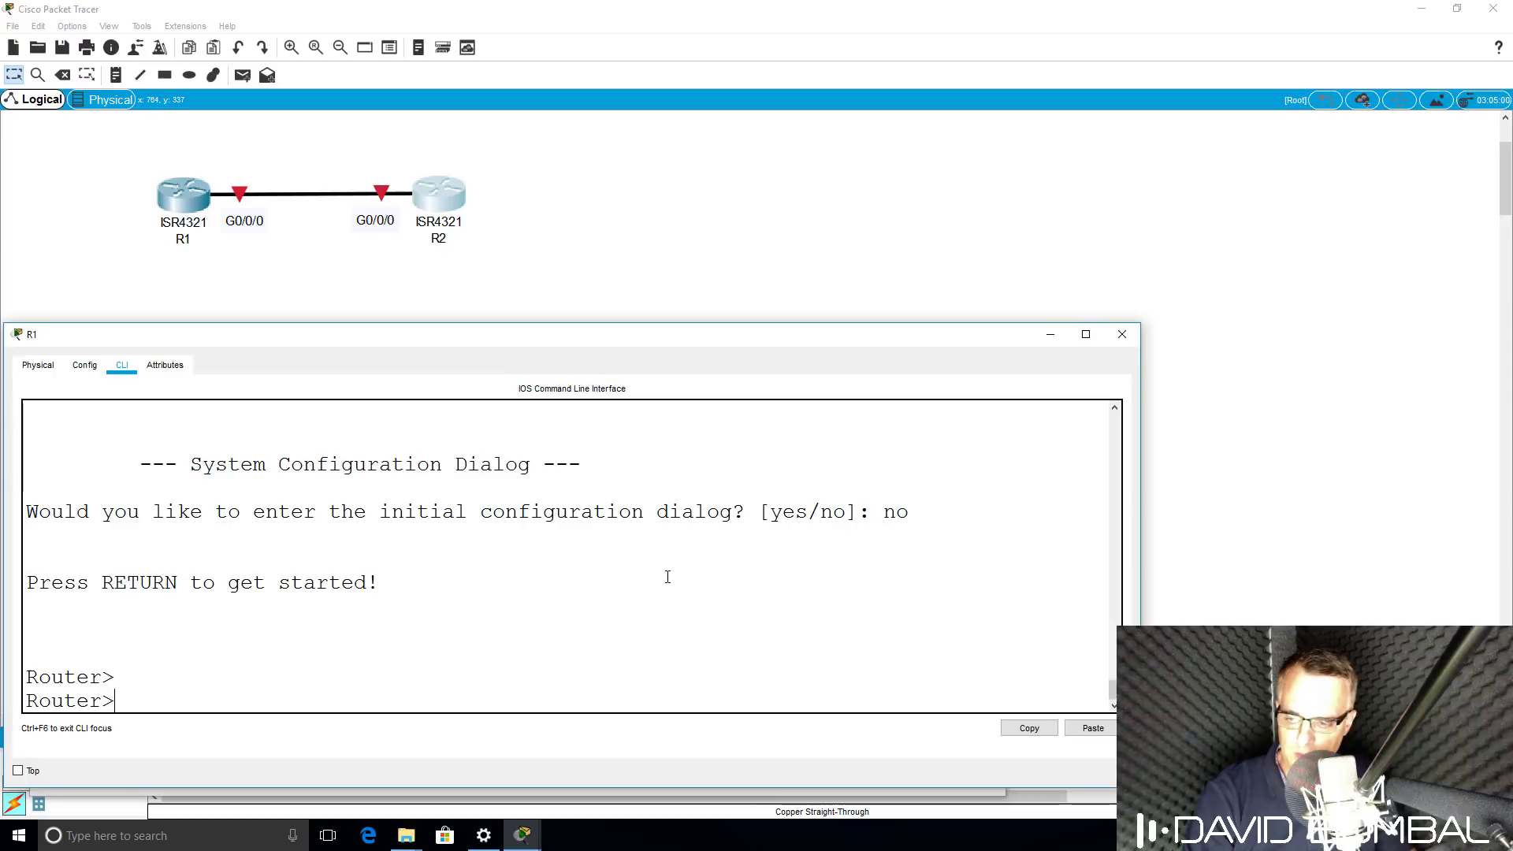
pyautogui.write('?')
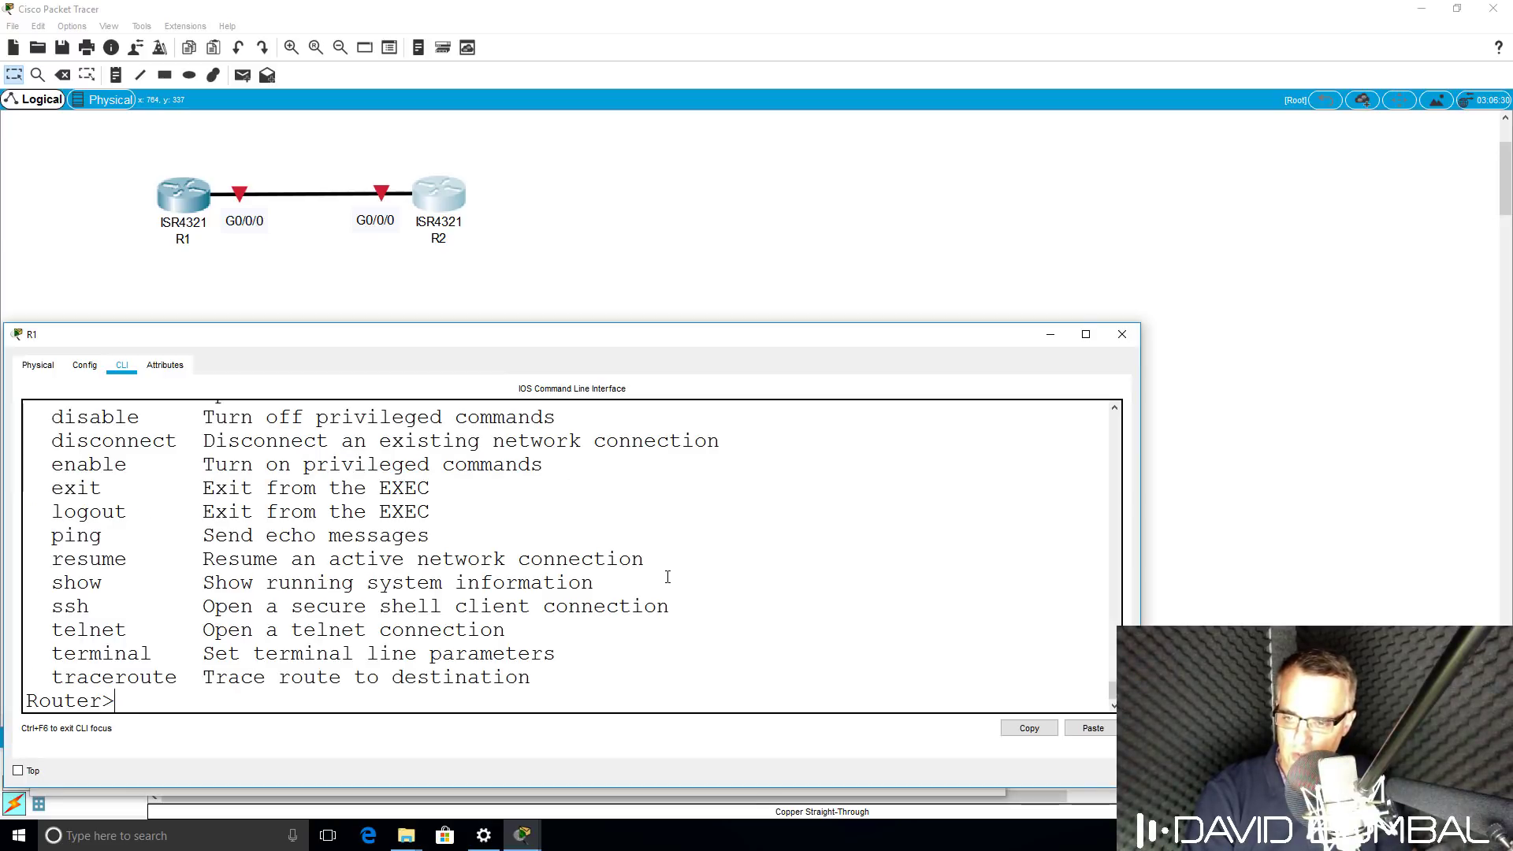
pyautogui.moveTo(560, 326); pyautogui.dragTo(560, 239)
# Enter privileged mode with enable, list its commands with ?, and type conf t.
pyautogui.write('en')
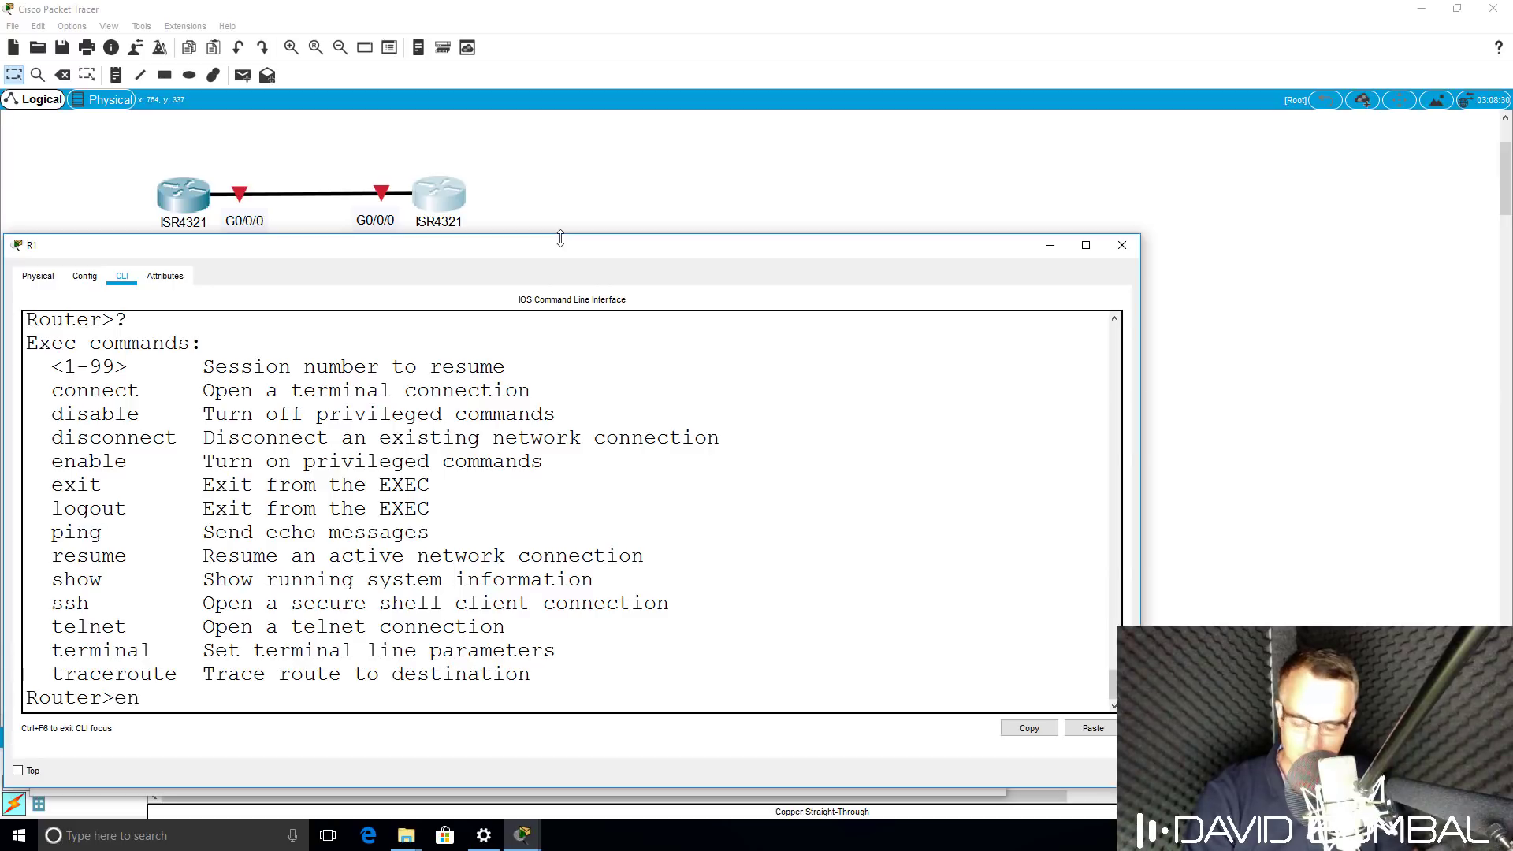
pyautogui.press('Tab')
pyautogui.press('Return')
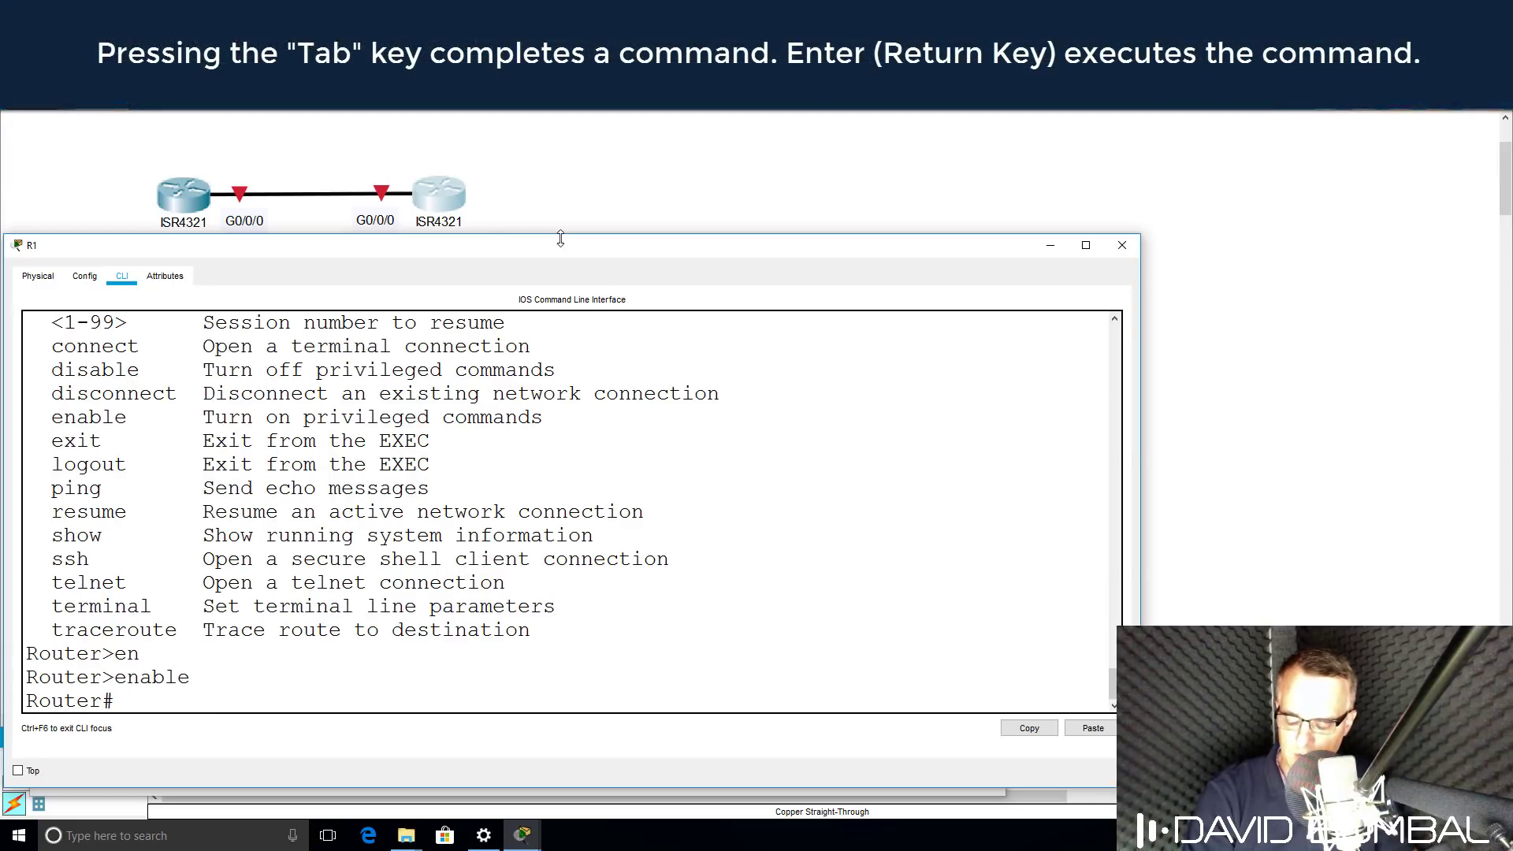
pyautogui.write('c')
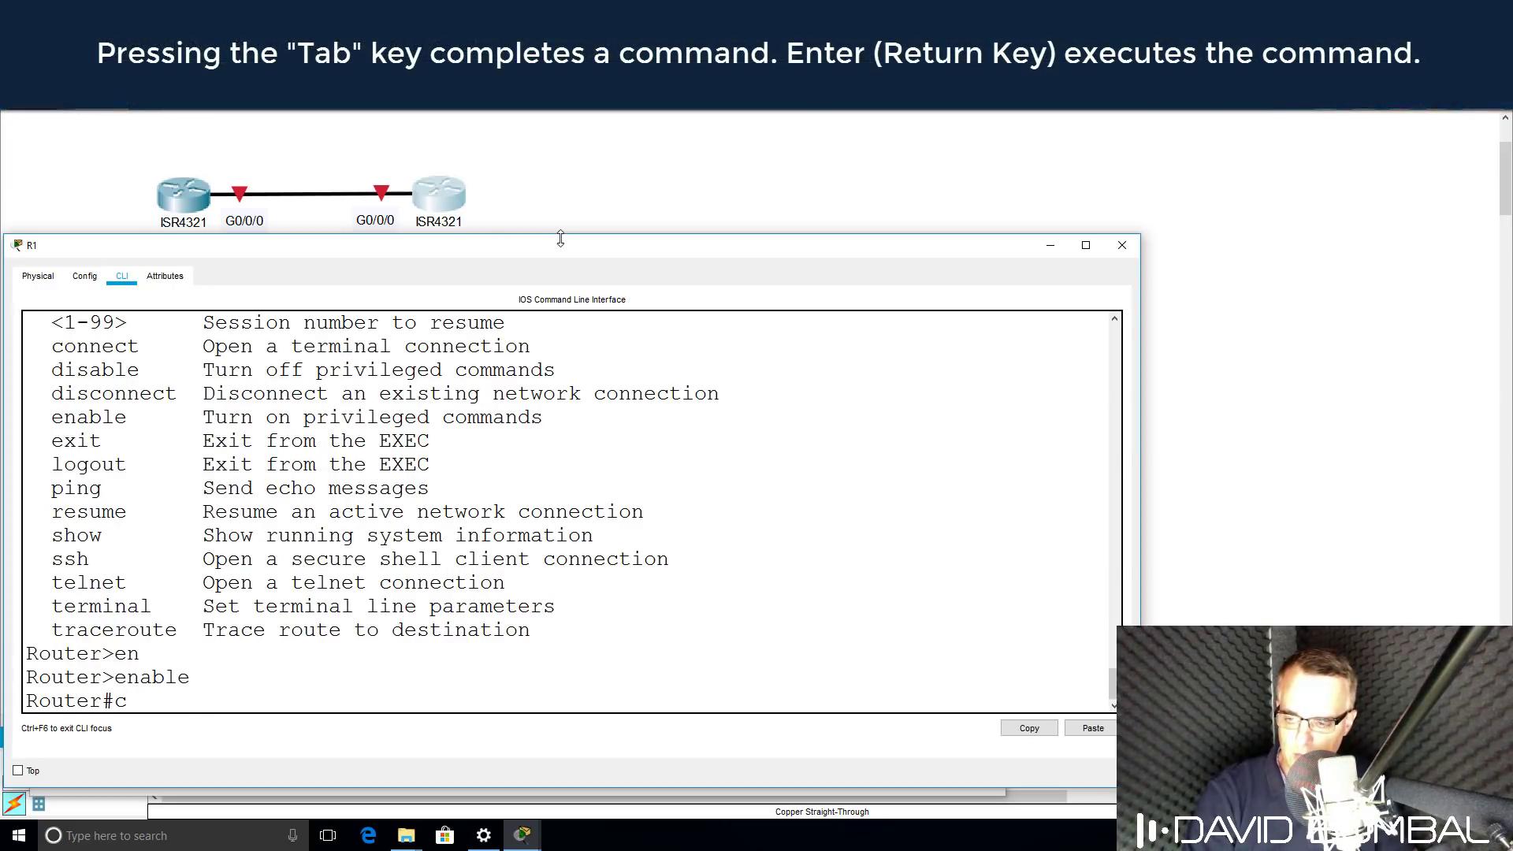
pyautogui.press('BackSpace')
pyautogui.write('?')
pyautogui.press('space')
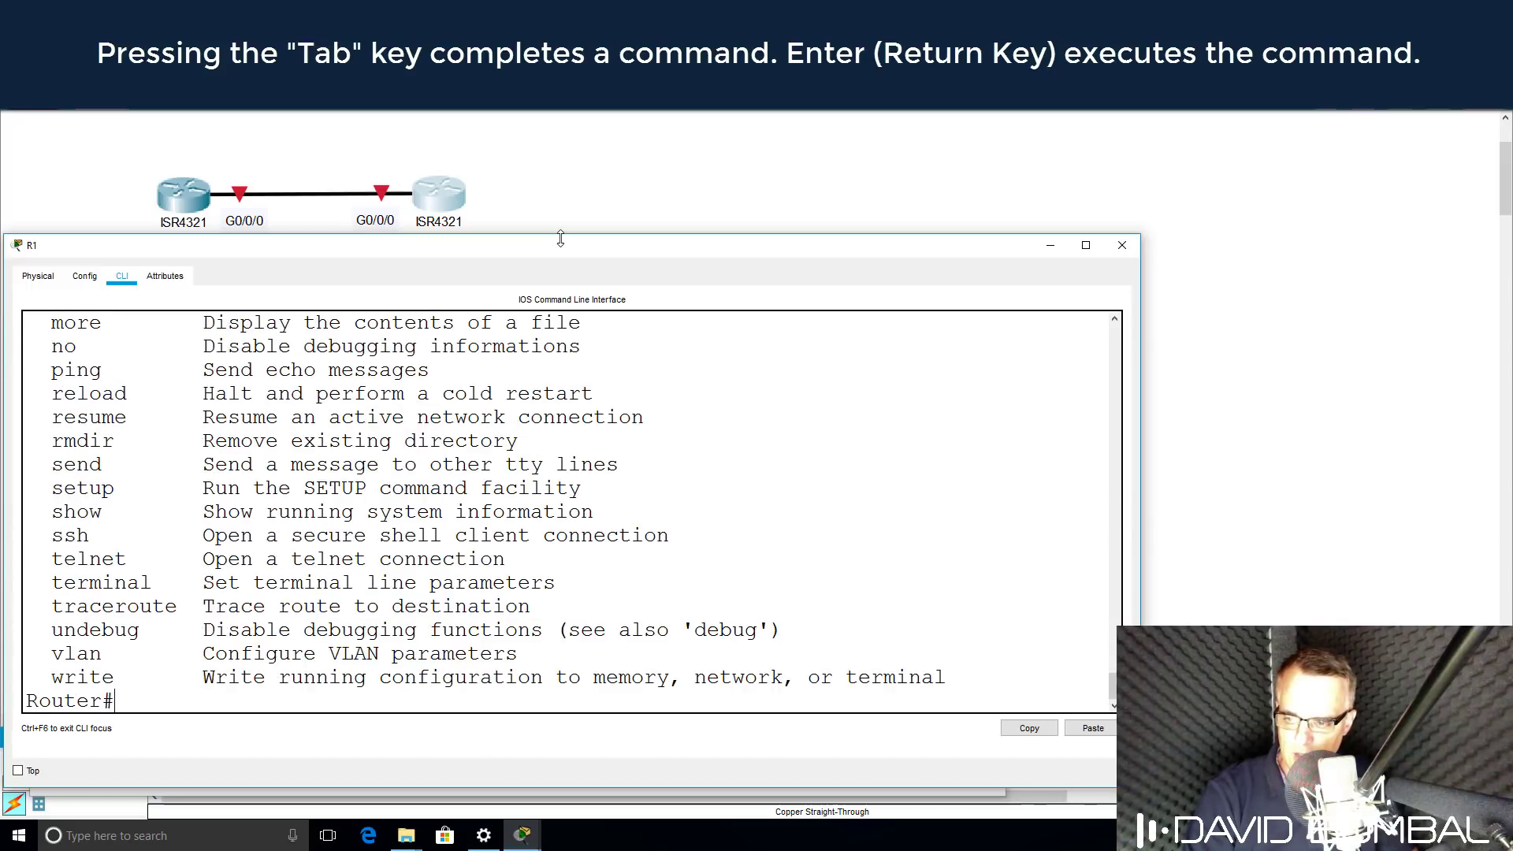
pyautogui.write('conf t')
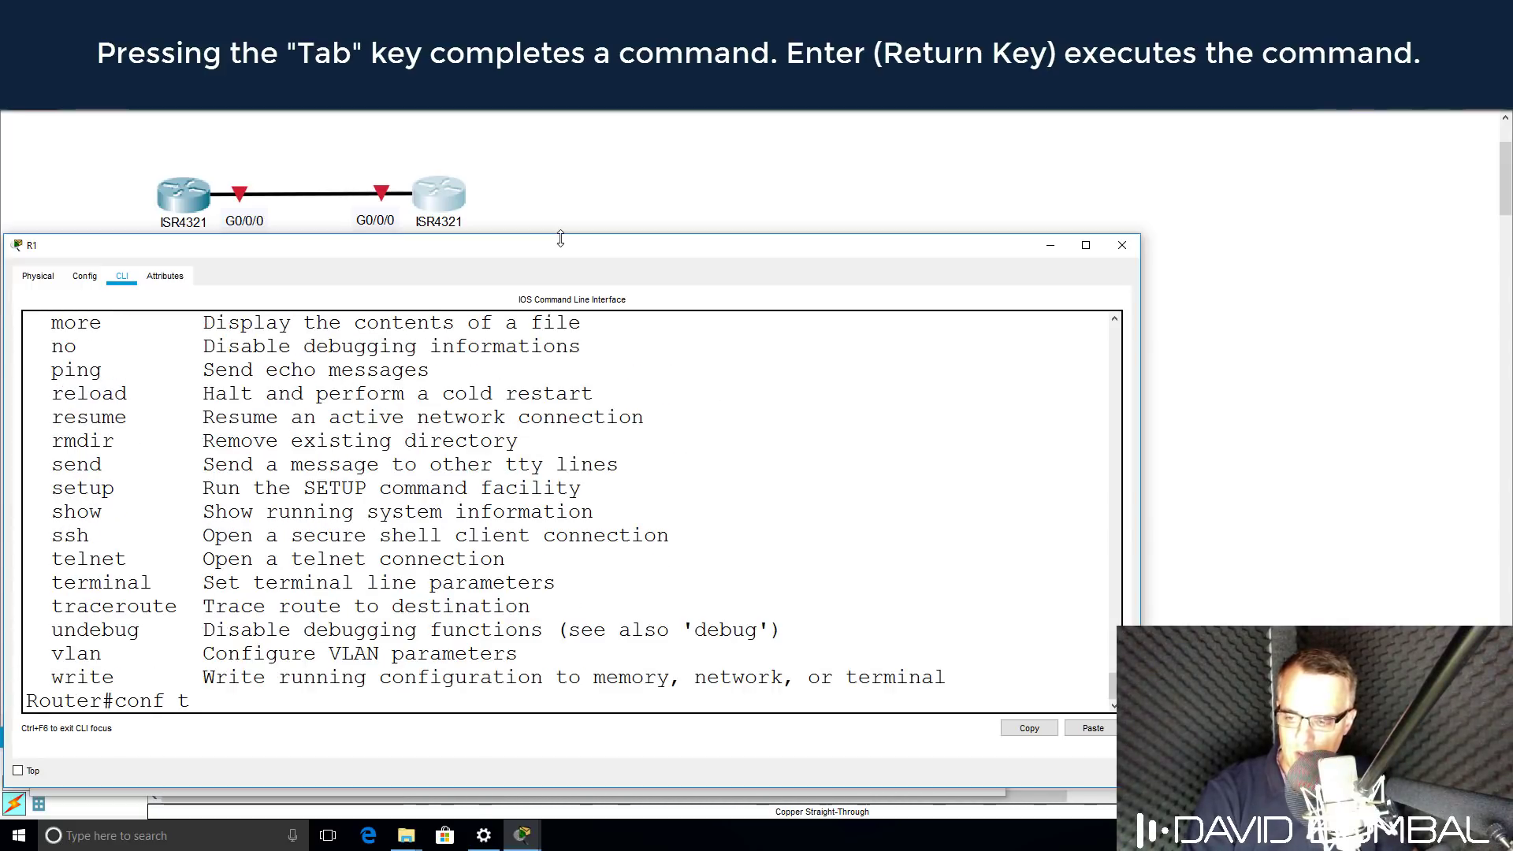
# Enter global configuration mode and set the hostname to R1.
pyautogui.press('Return')
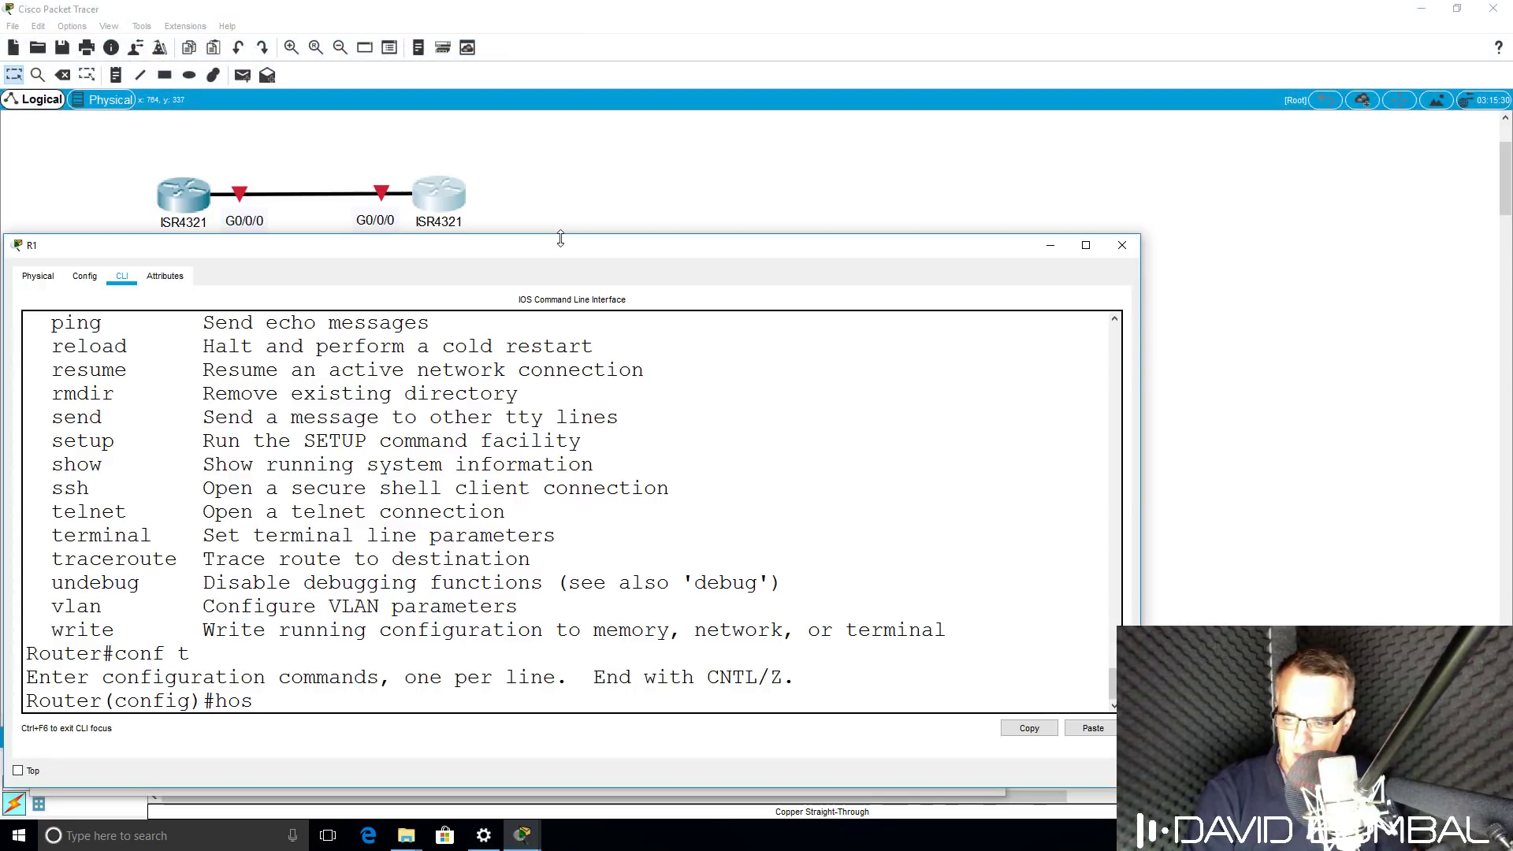
pyautogui.write('host')
pyautogui.press('Tab')
pyautogui.write('R')
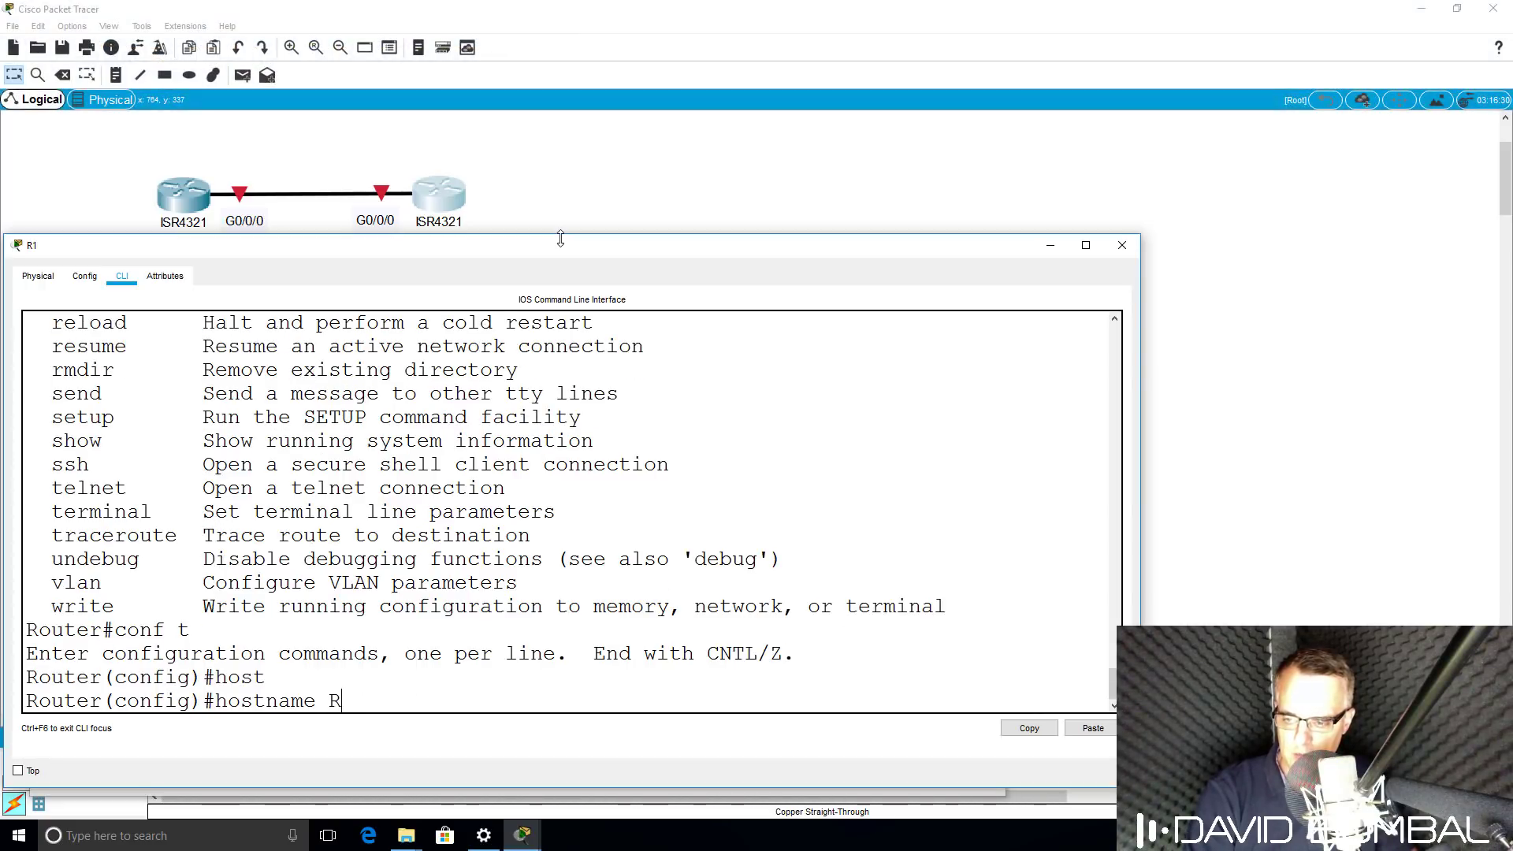
pyautogui.write('1')
pyautogui.press('Return')
pyautogui.moveTo(561, 239); pyautogui.dragTo(553, 280)
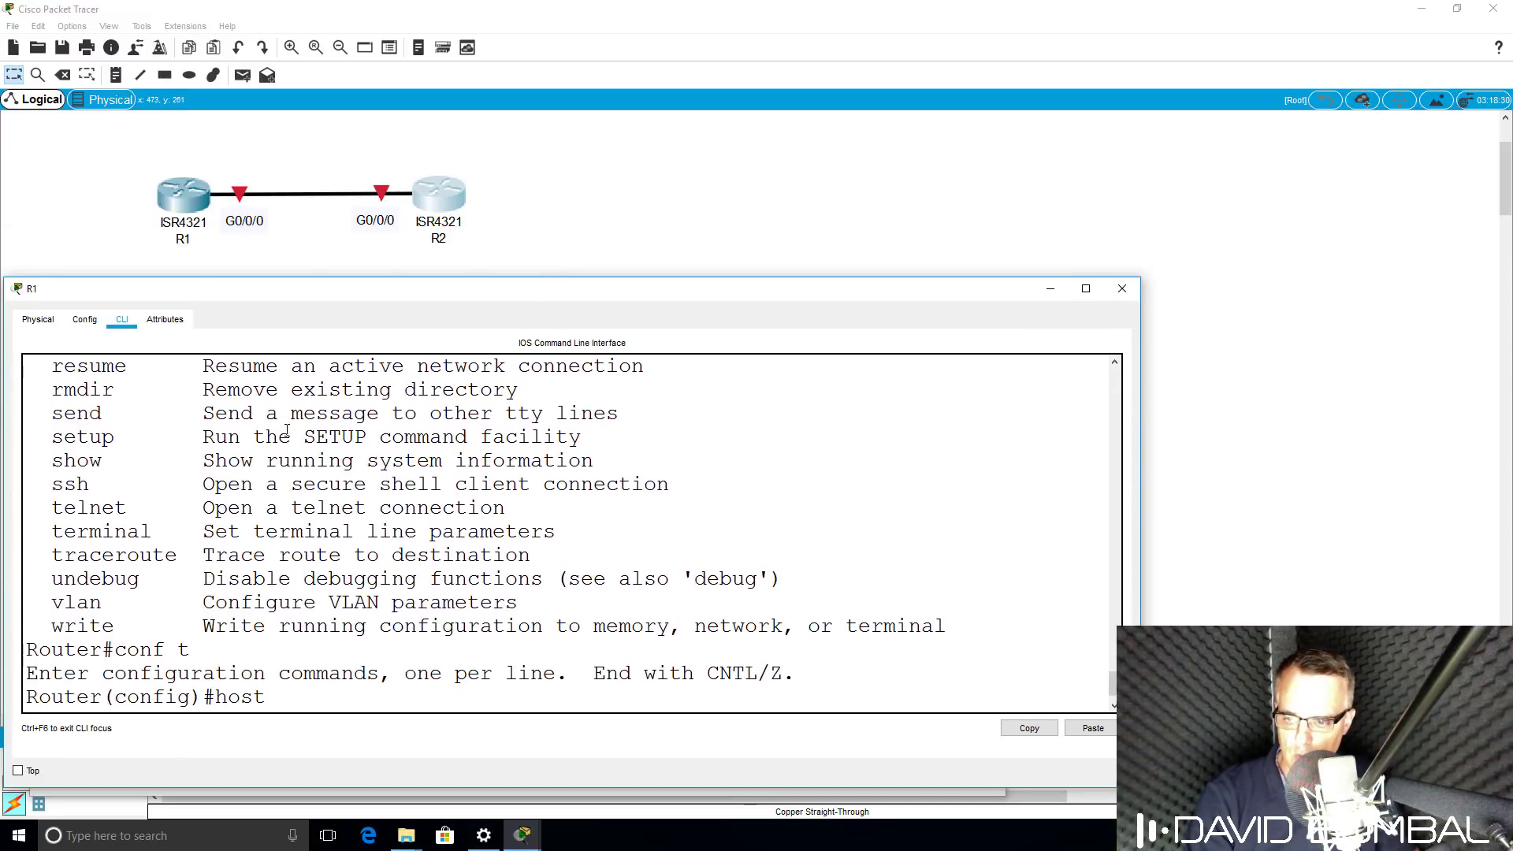
pyautogui.press('Return')
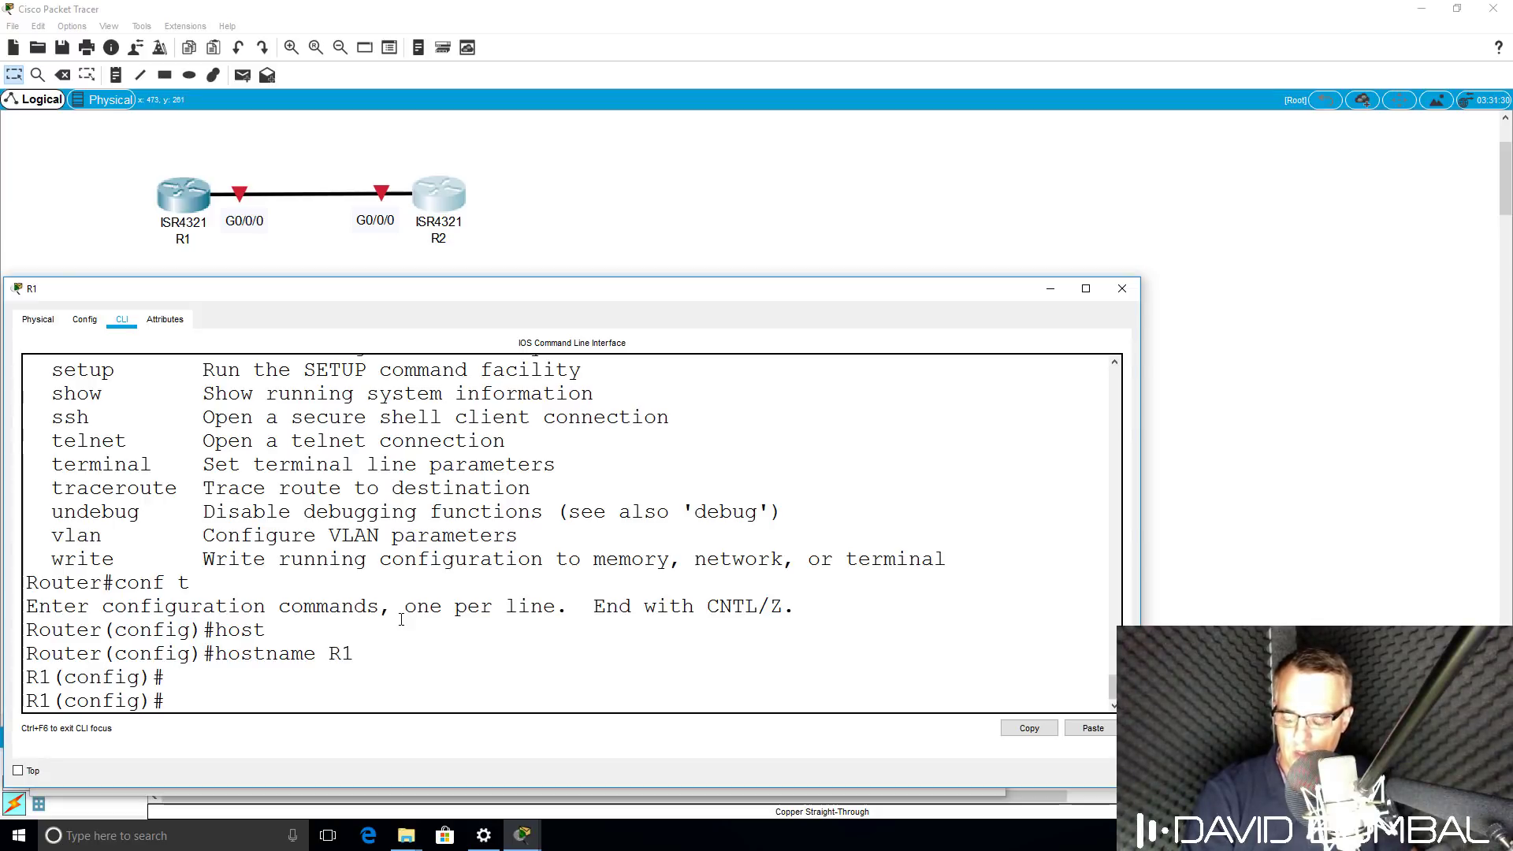
# Page through the configuration help, then enter interface GigabitEthernet0/0/0.
pyautogui.write('?')
pyautogui.press('space')
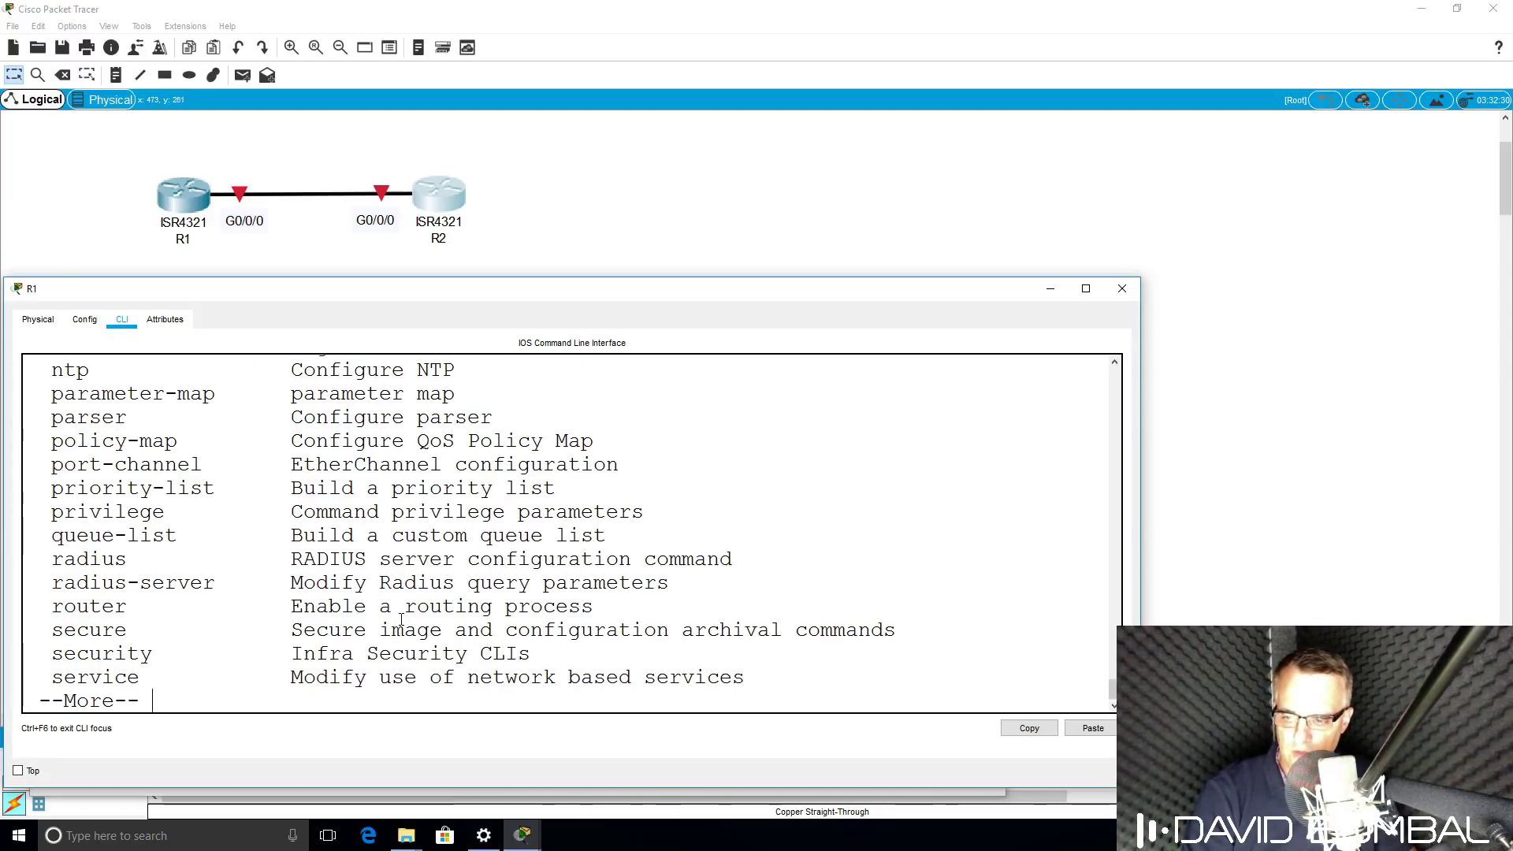
pyautogui.press('space')
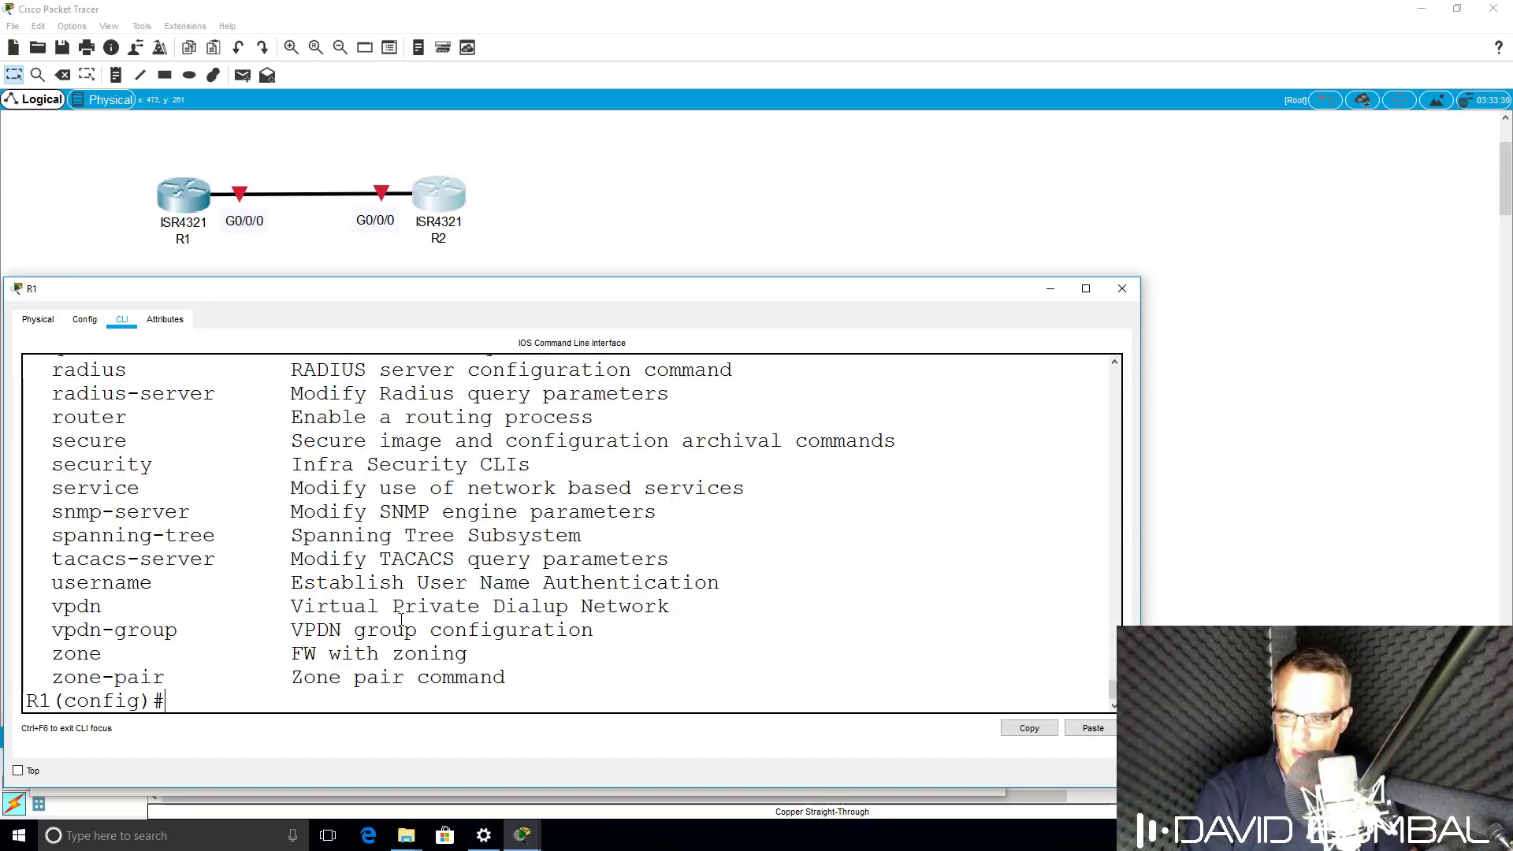
pyautogui.write('int')
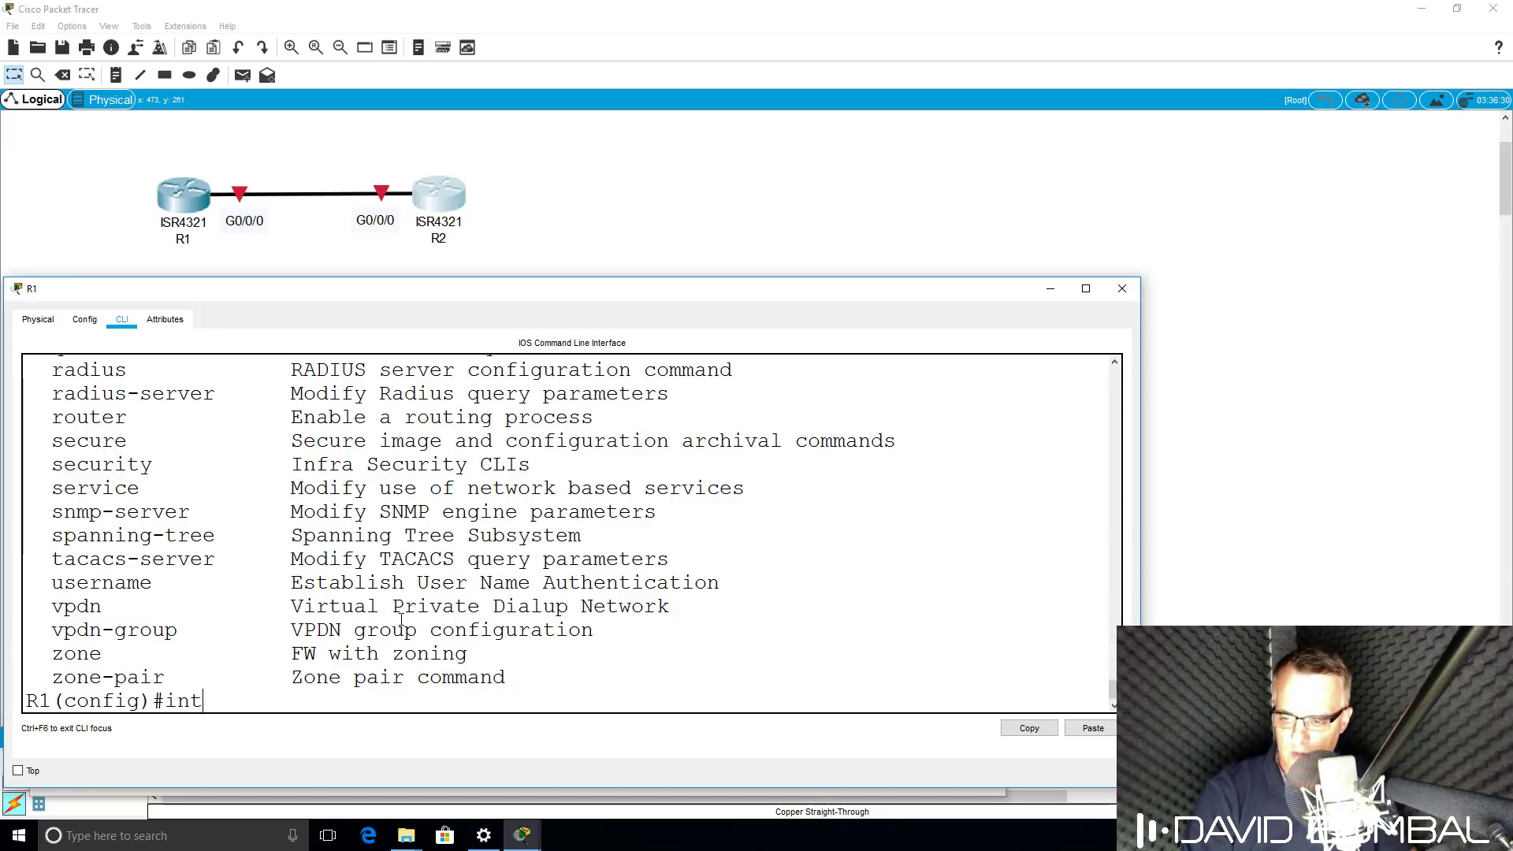
pyautogui.press('Tab')
pyautogui.write('g')
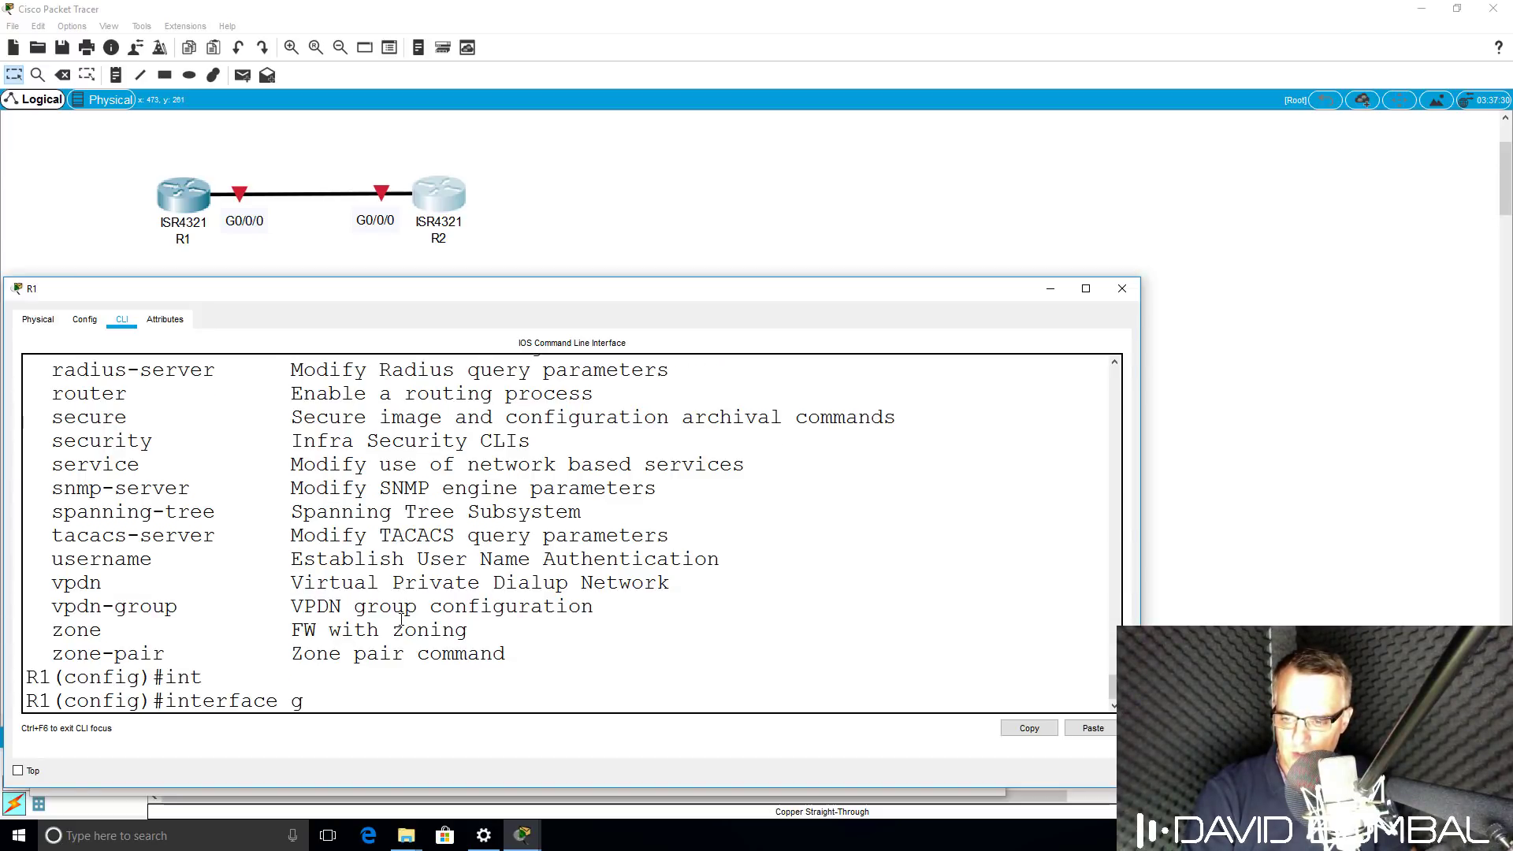
pyautogui.press('Tab')
pyautogui.write('0/0/0')
pyautogui.press('Return')
# Enable the interface with no shut, assign 10.1.1.1 255.255.255.0, and end configuration.
pyautogui.write('no shut')
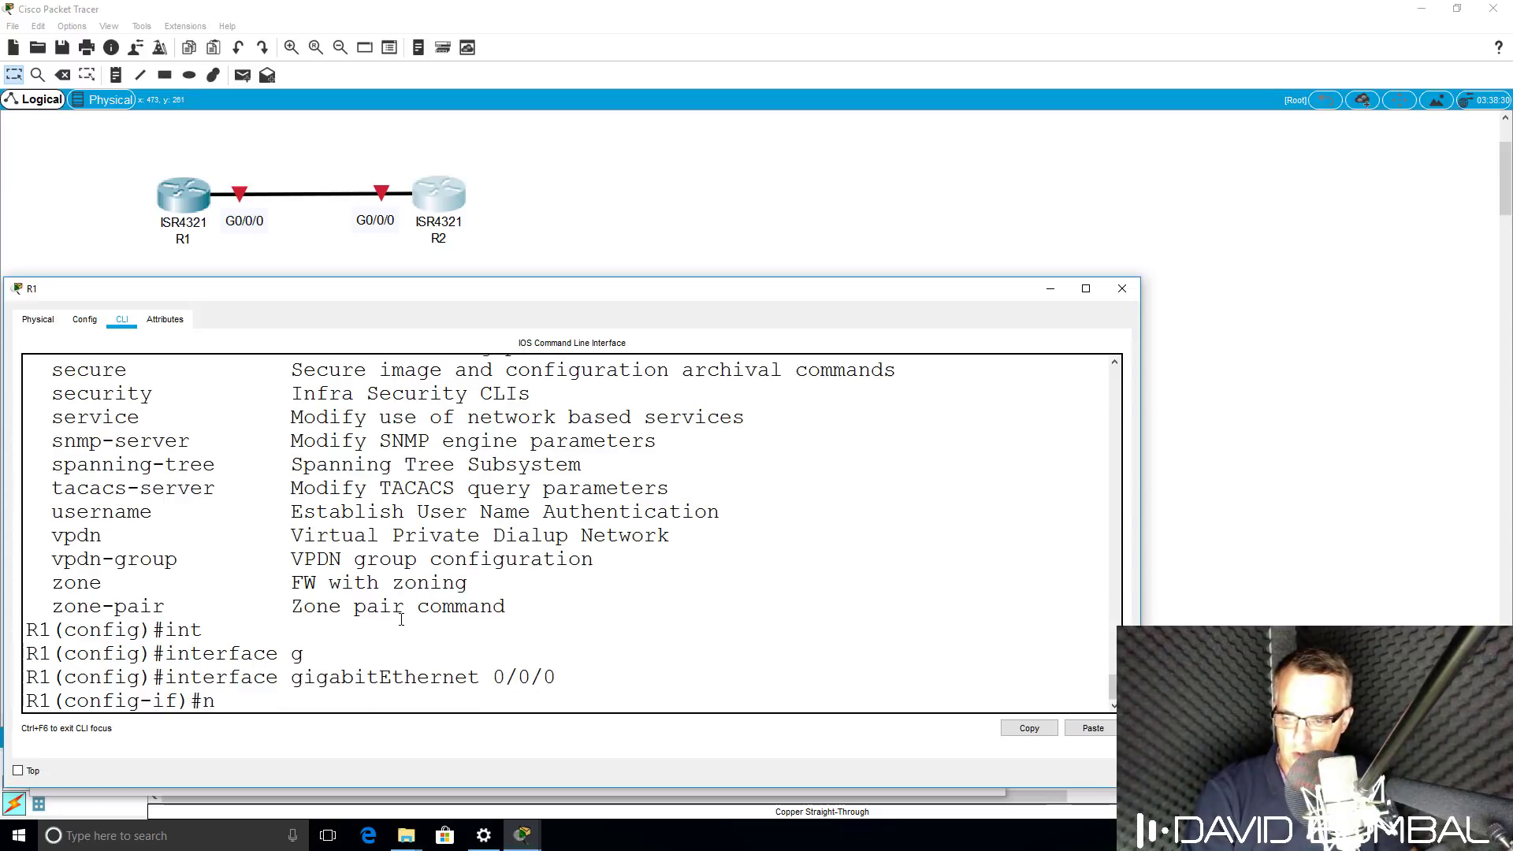
pyautogui.press('Return')
pyautogui.press('Return')
pyautogui.press('Return')
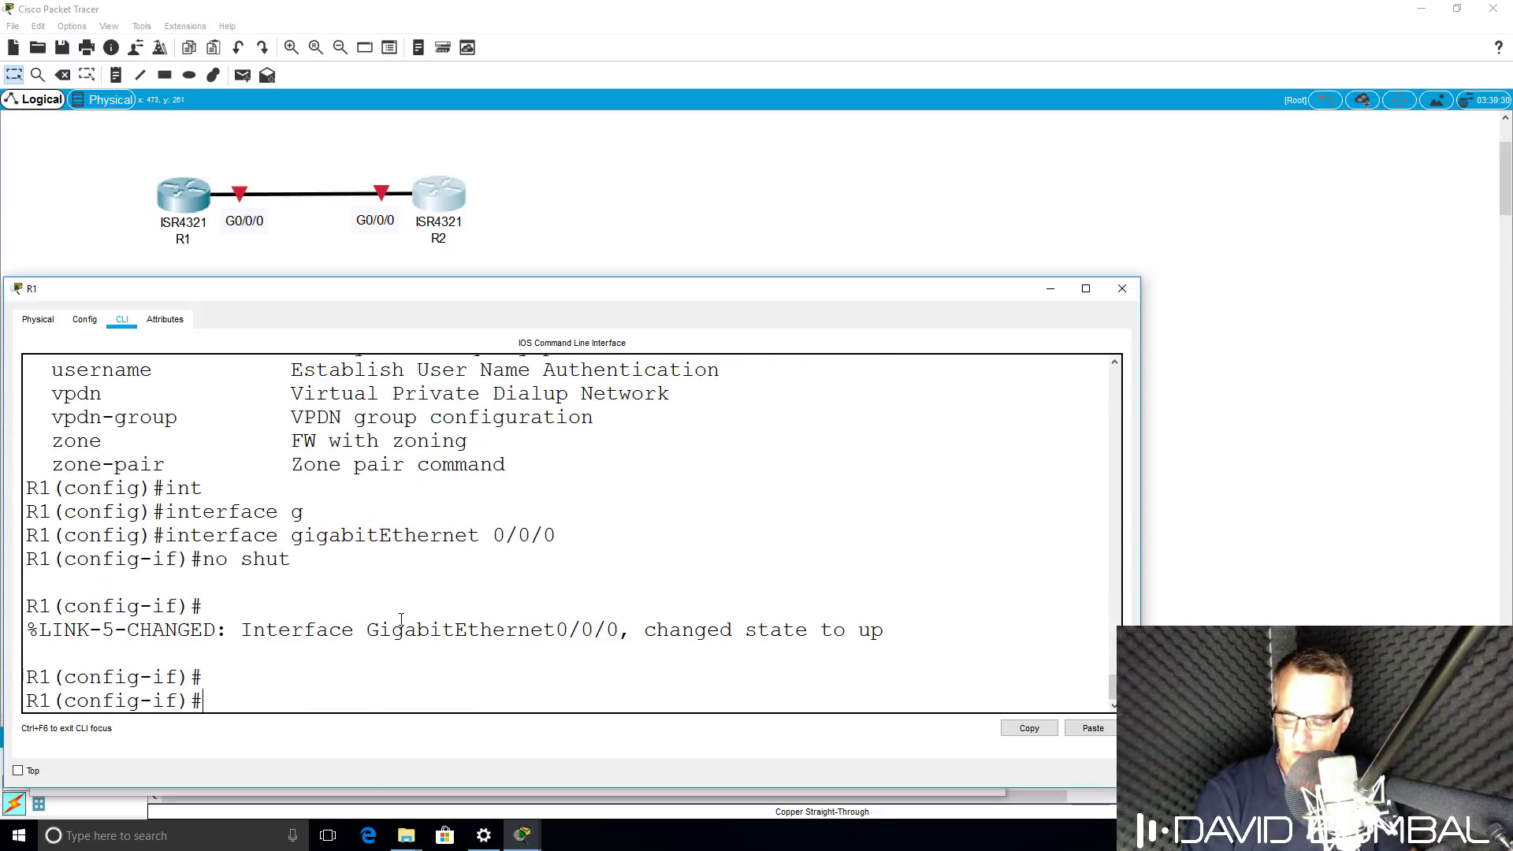
pyautogui.write('ip add')
pyautogui.press('Tab')
pyautogui.write('10')
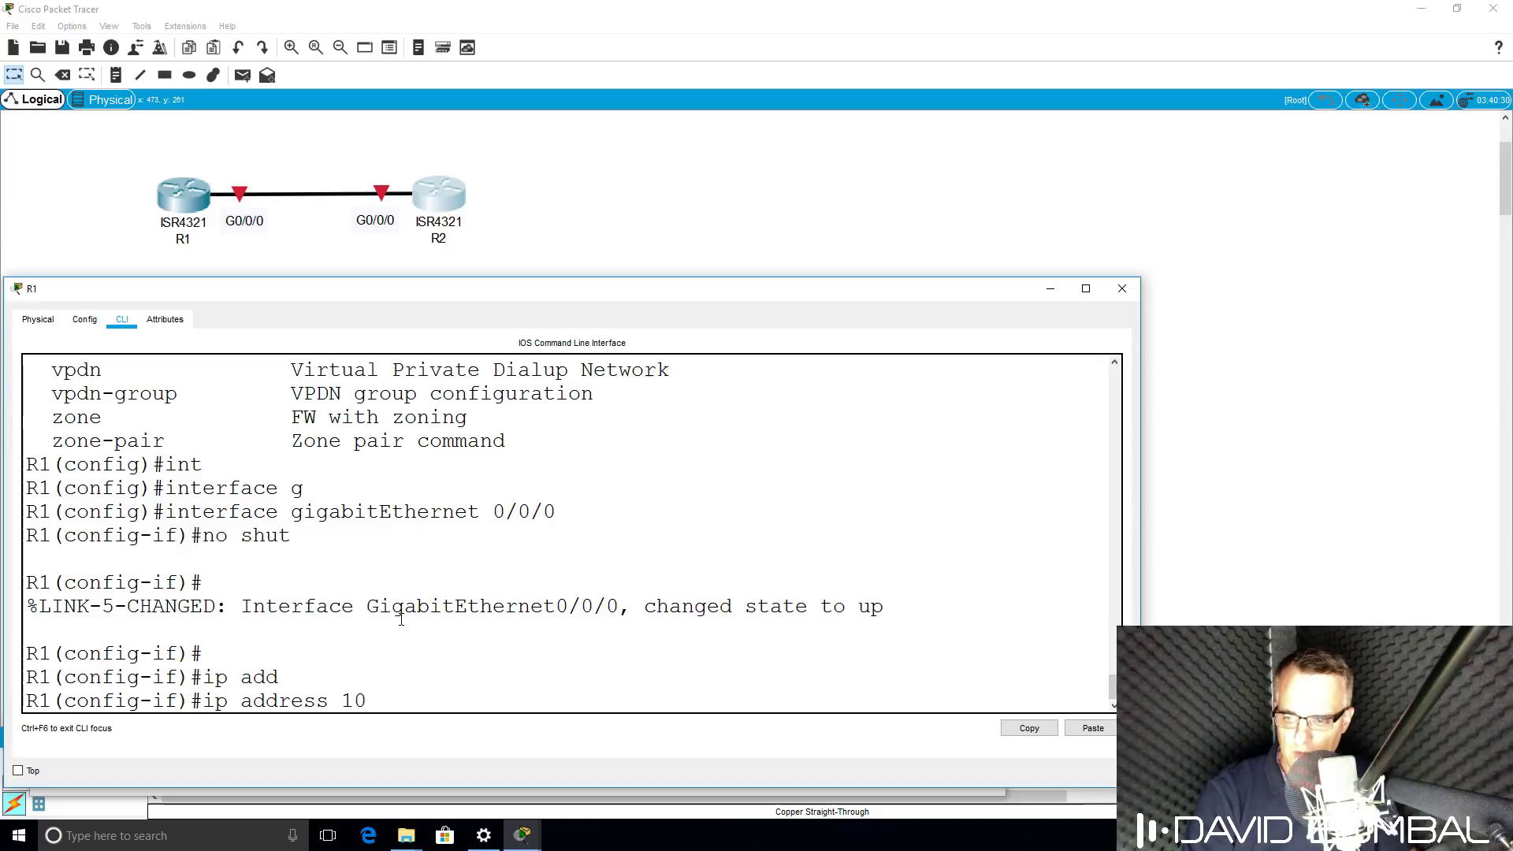
pyautogui.write('.1.1.1 255.255.255.0')
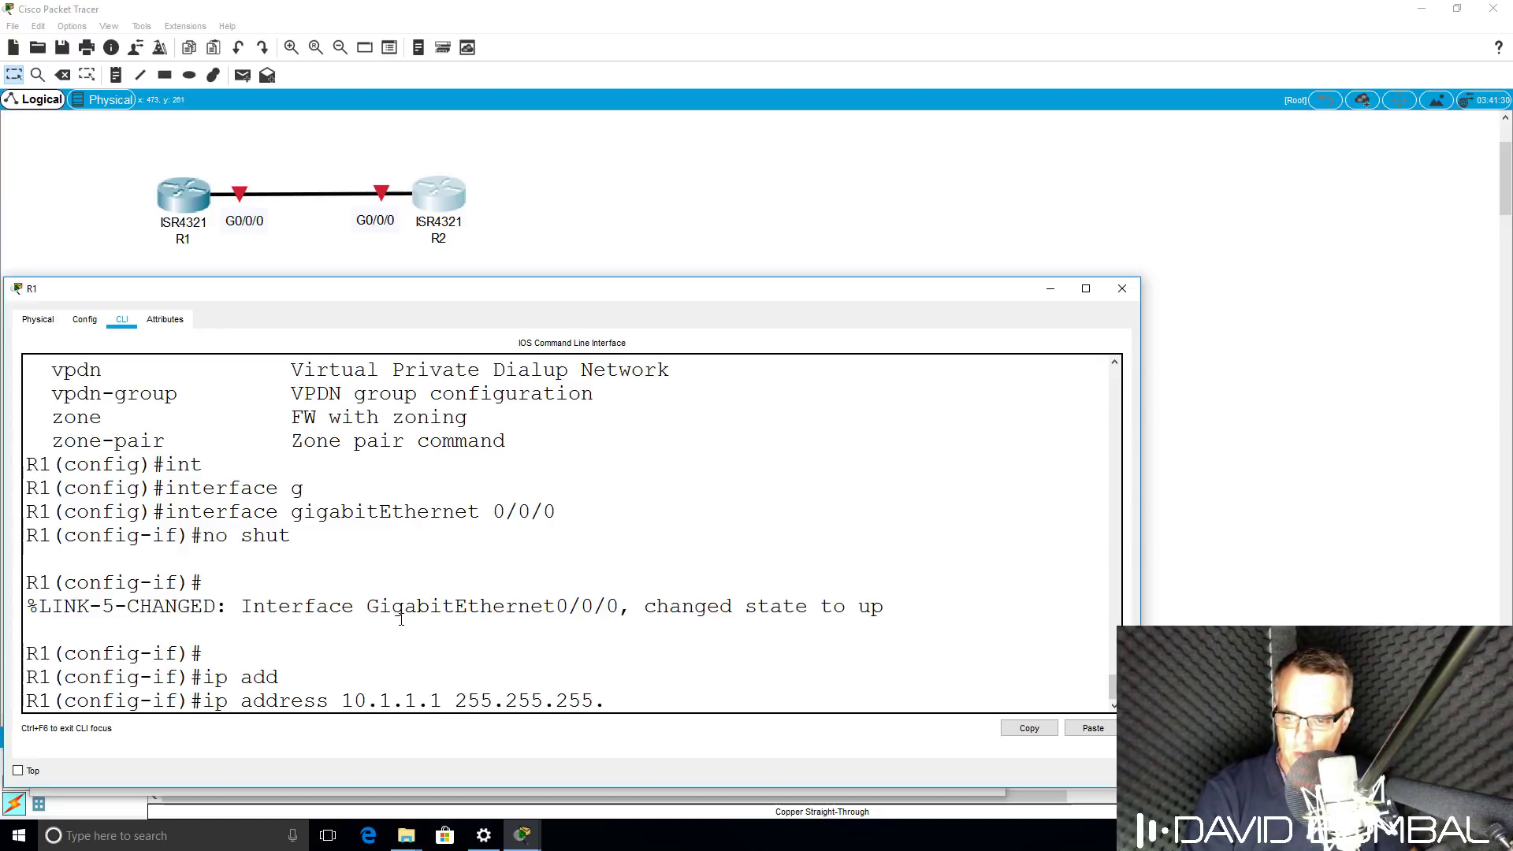
pyautogui.press('Return')
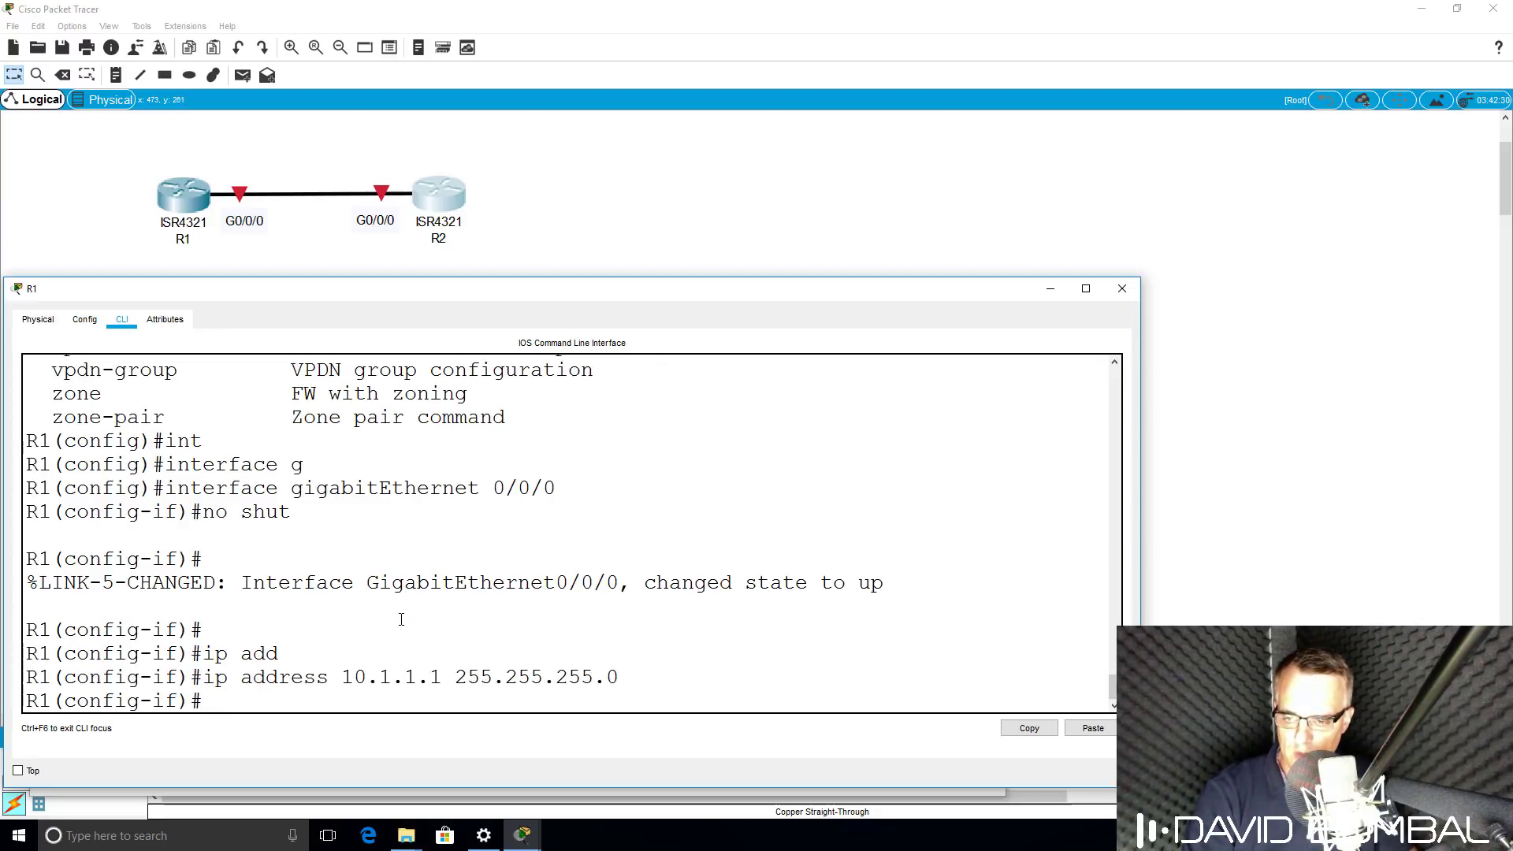
pyautogui.write('end')
pyautogui.press('Return')
pyautogui.press('Return')
pyautogui.press('Return')
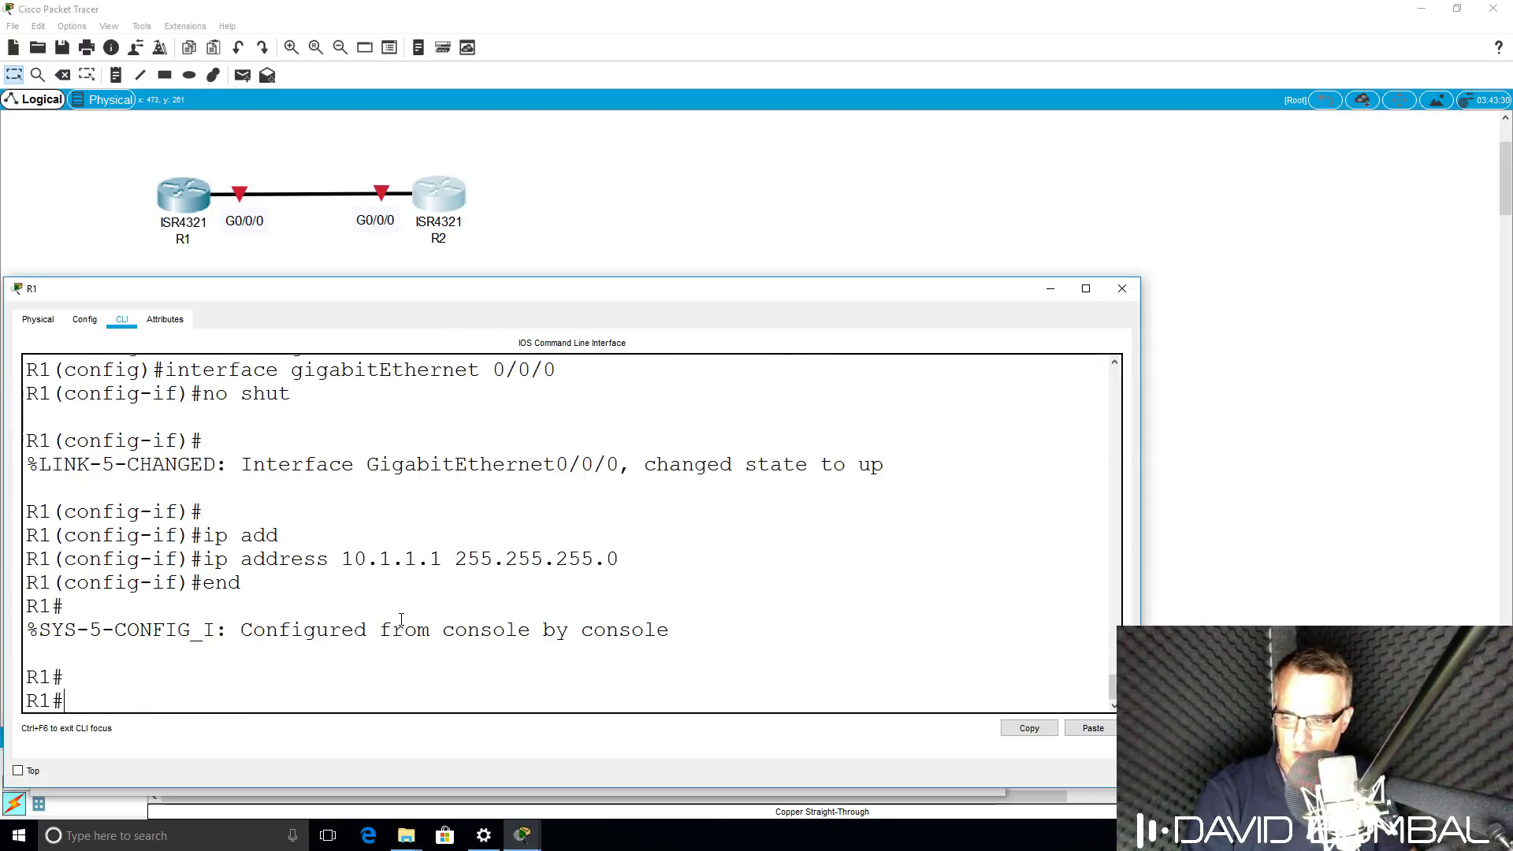
# Run show ip int brief and highlight G0/0/0 showing status up, protocol down.
pyautogui.write('sh ip int')
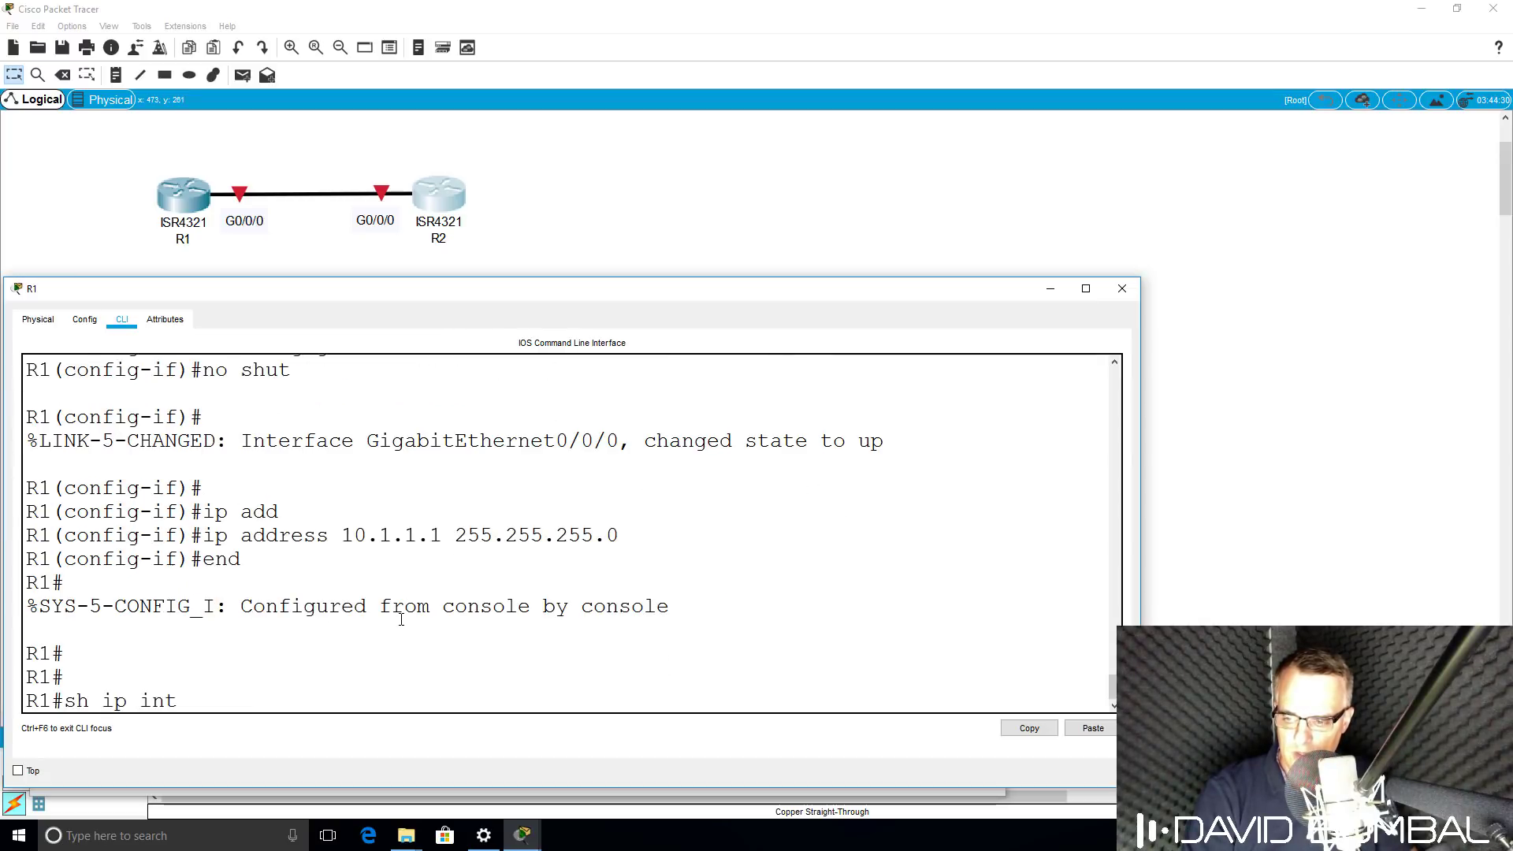
pyautogui.write(' brief')
pyautogui.press('Return')
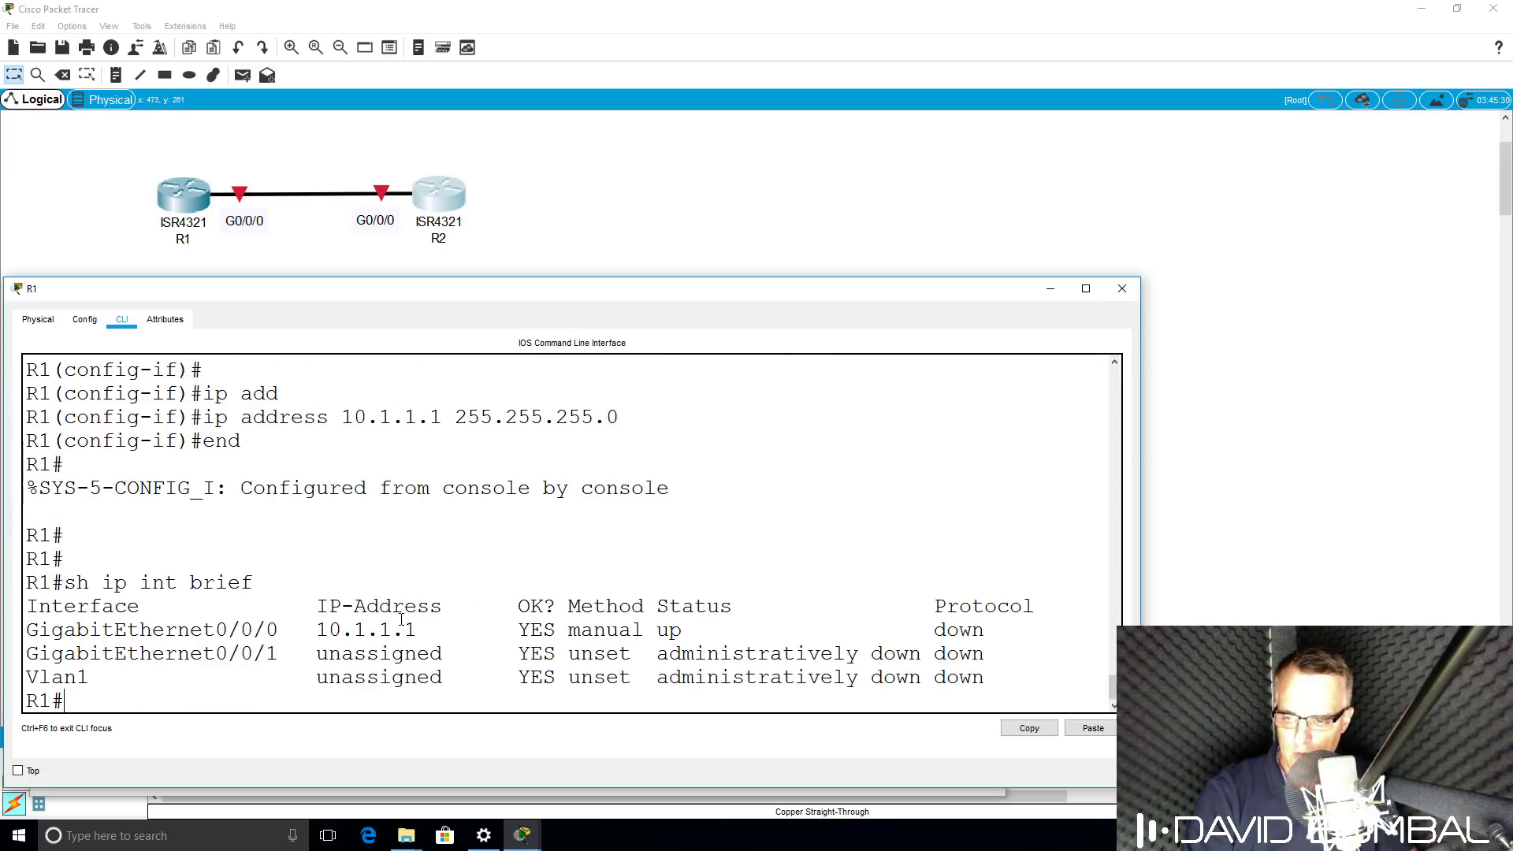
pyautogui.moveTo(430, 631); pyautogui.dragTo(3, 617)
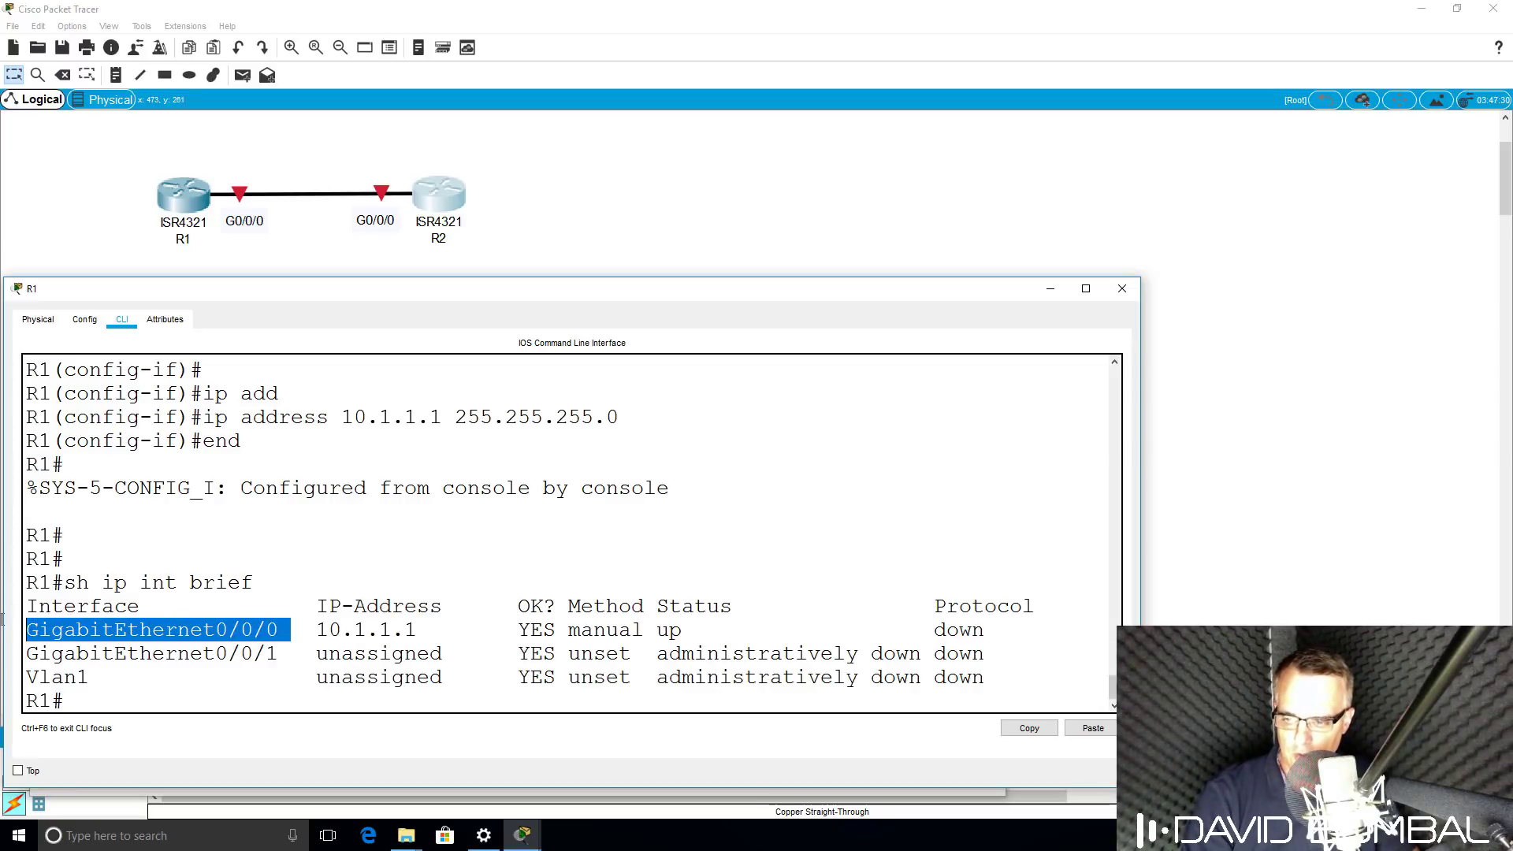
pyautogui.moveTo(657, 631); pyautogui.dragTo(1112, 633)
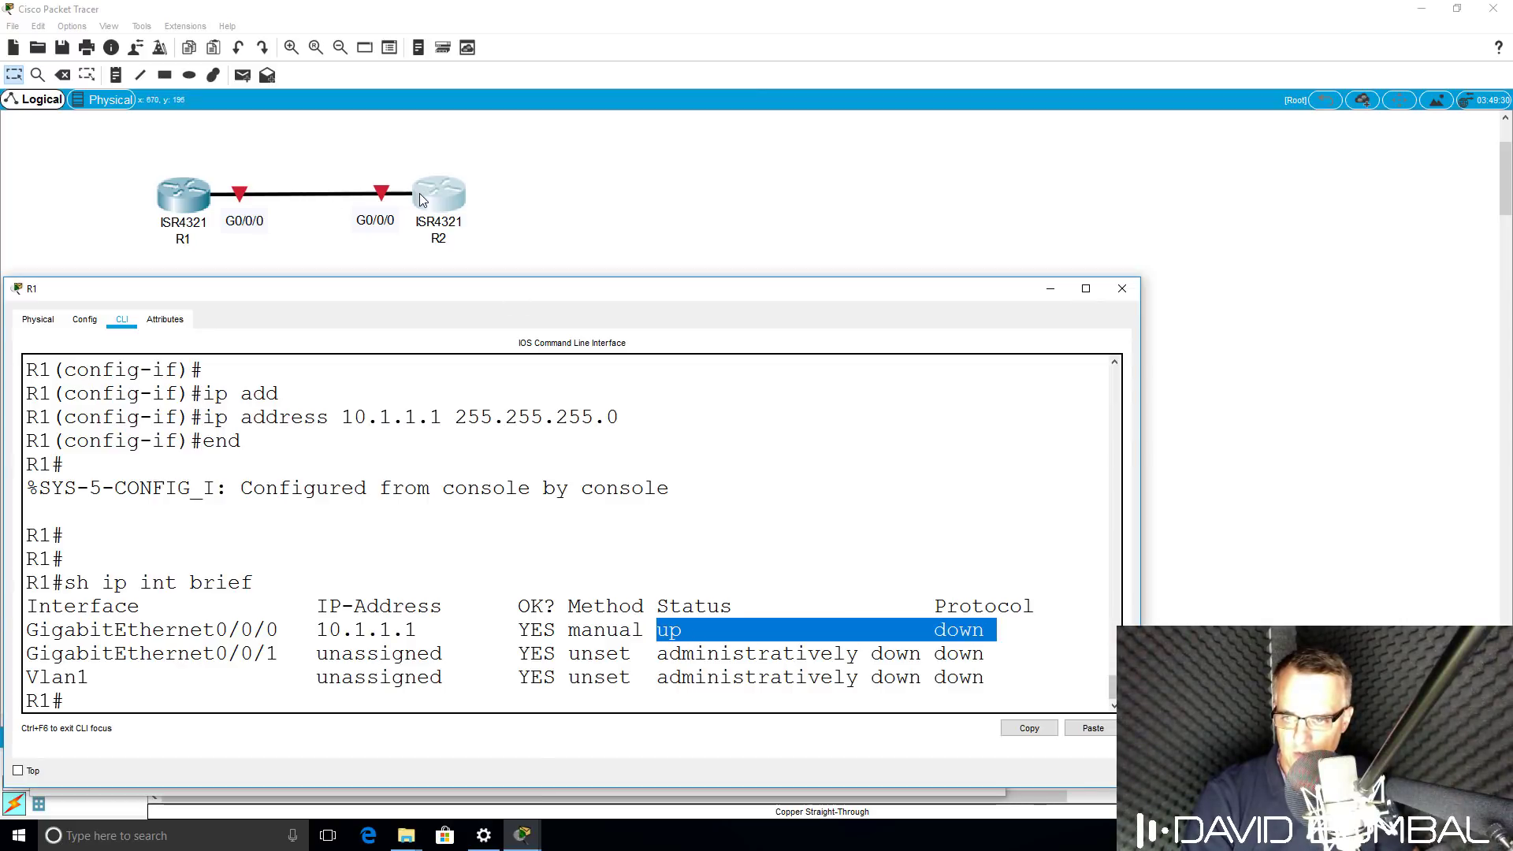
# In R2's CLI, enter enable and conf t, and set the hostname to R2.
pyautogui.click(523, 836)
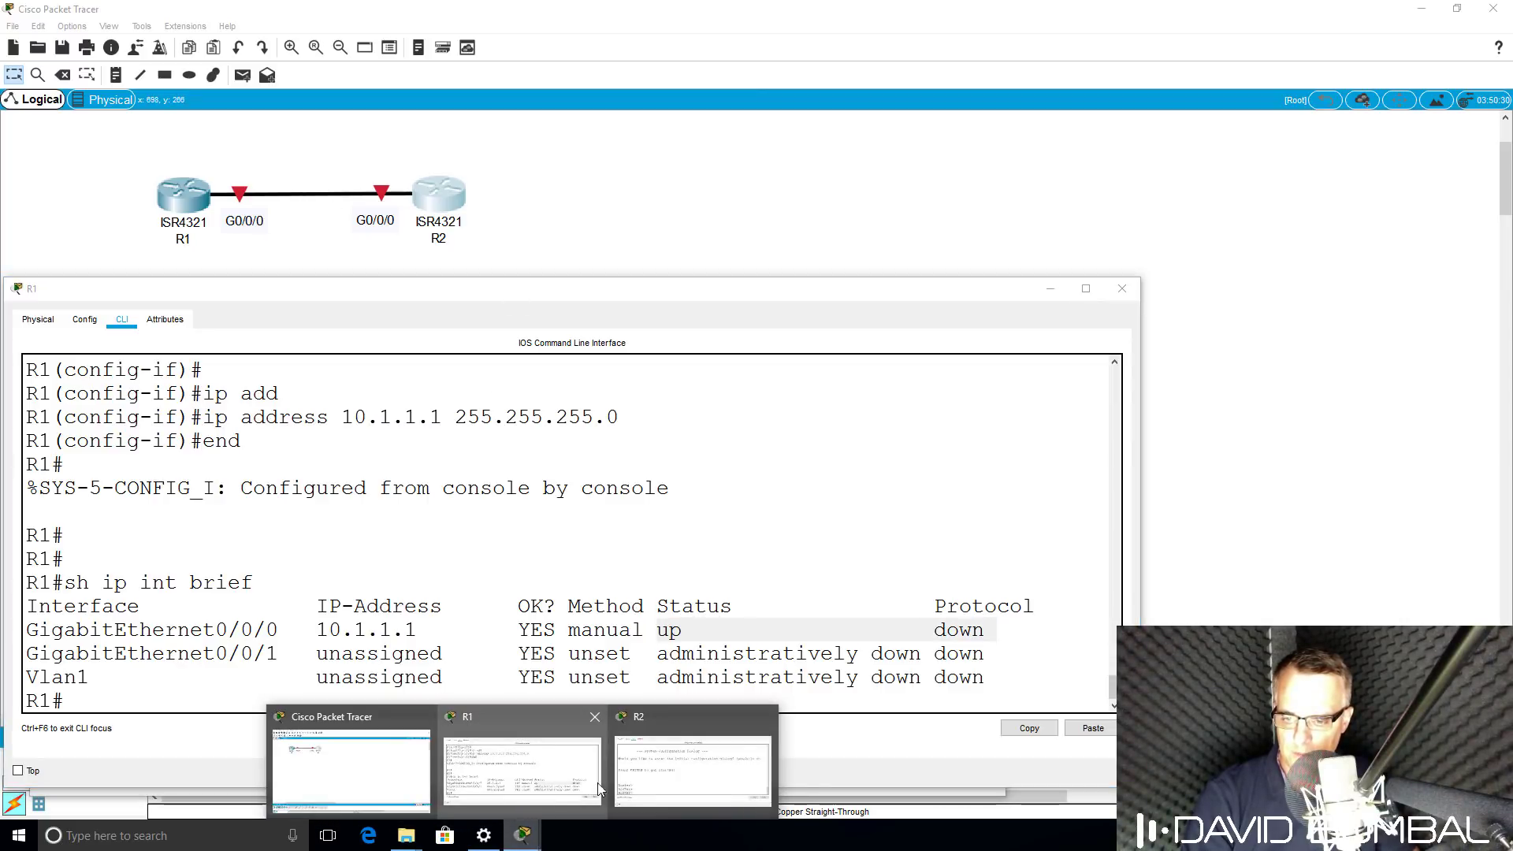
pyautogui.click(652, 781)
pyautogui.press('Return')
pyautogui.press('Return')
pyautogui.write('en')
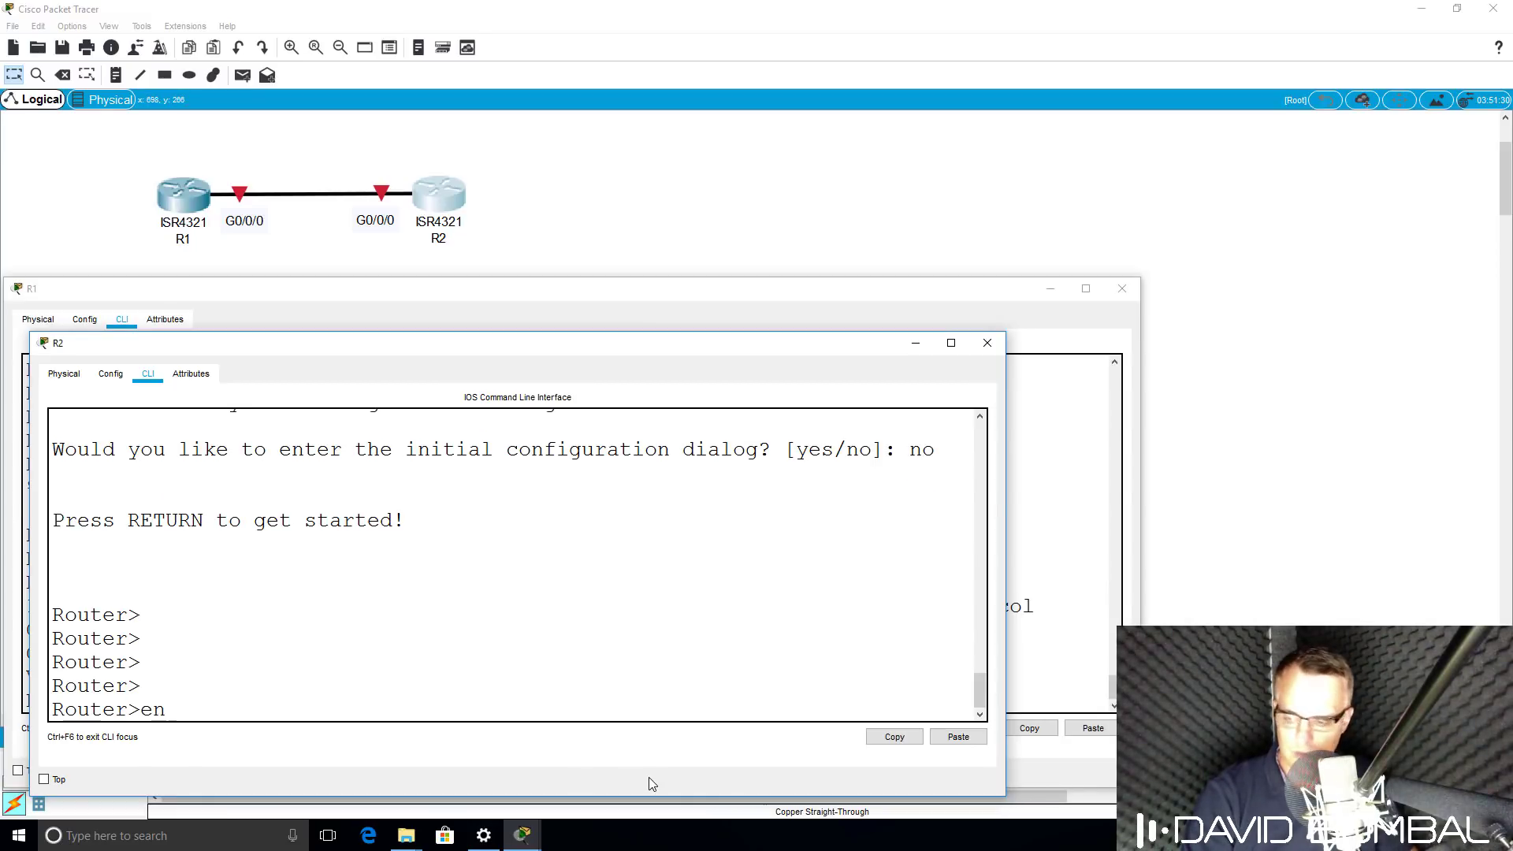
pyautogui.press('Return')
pyautogui.write('conf t')
pyautogui.press('Return')
pyautogui.write('ho')
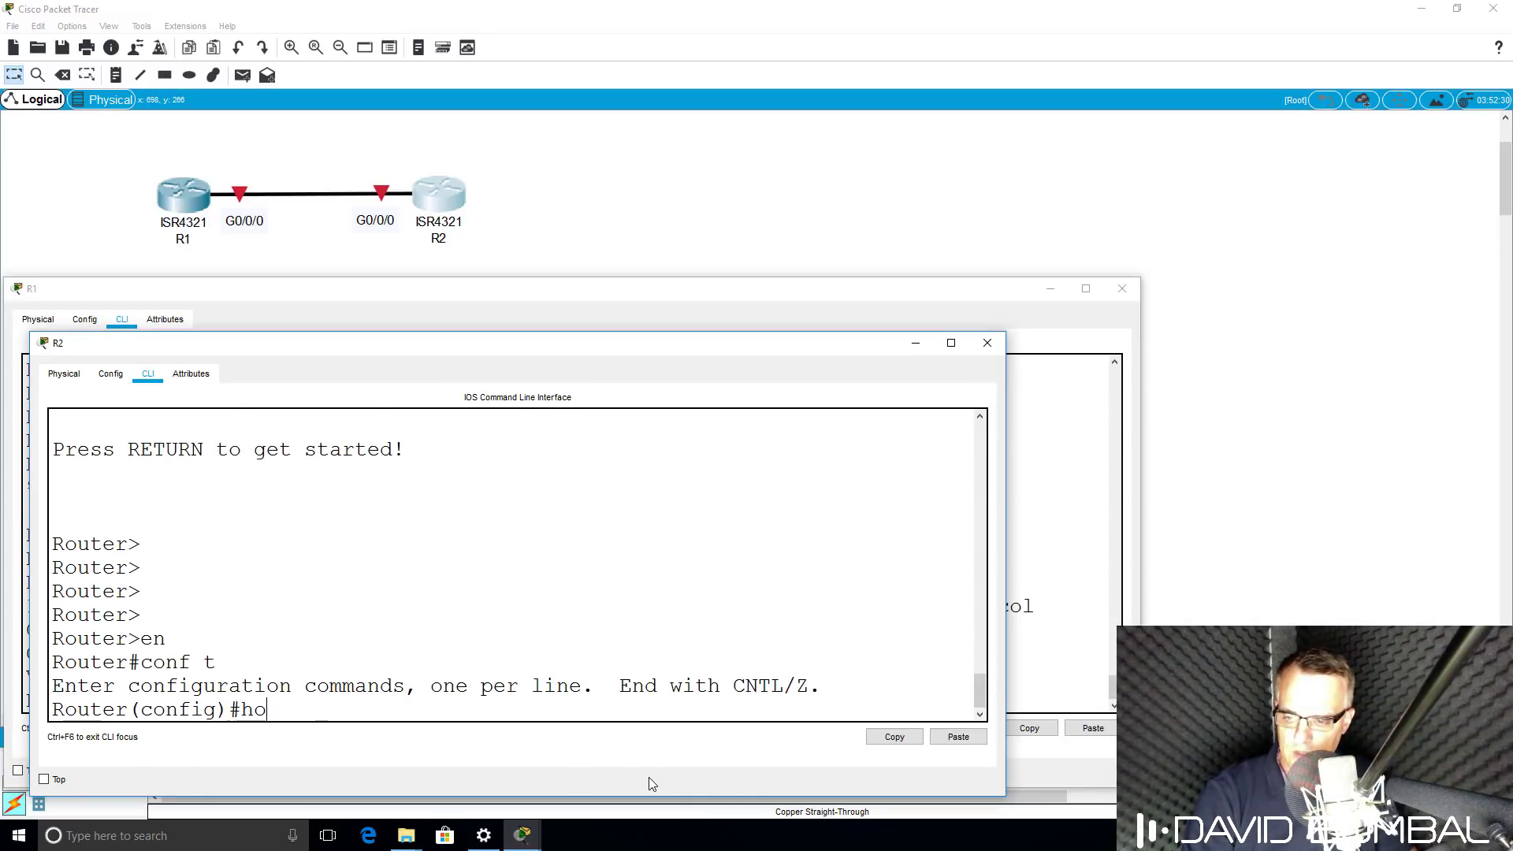
pyautogui.write('st R2')
pyautogui.press('Return')
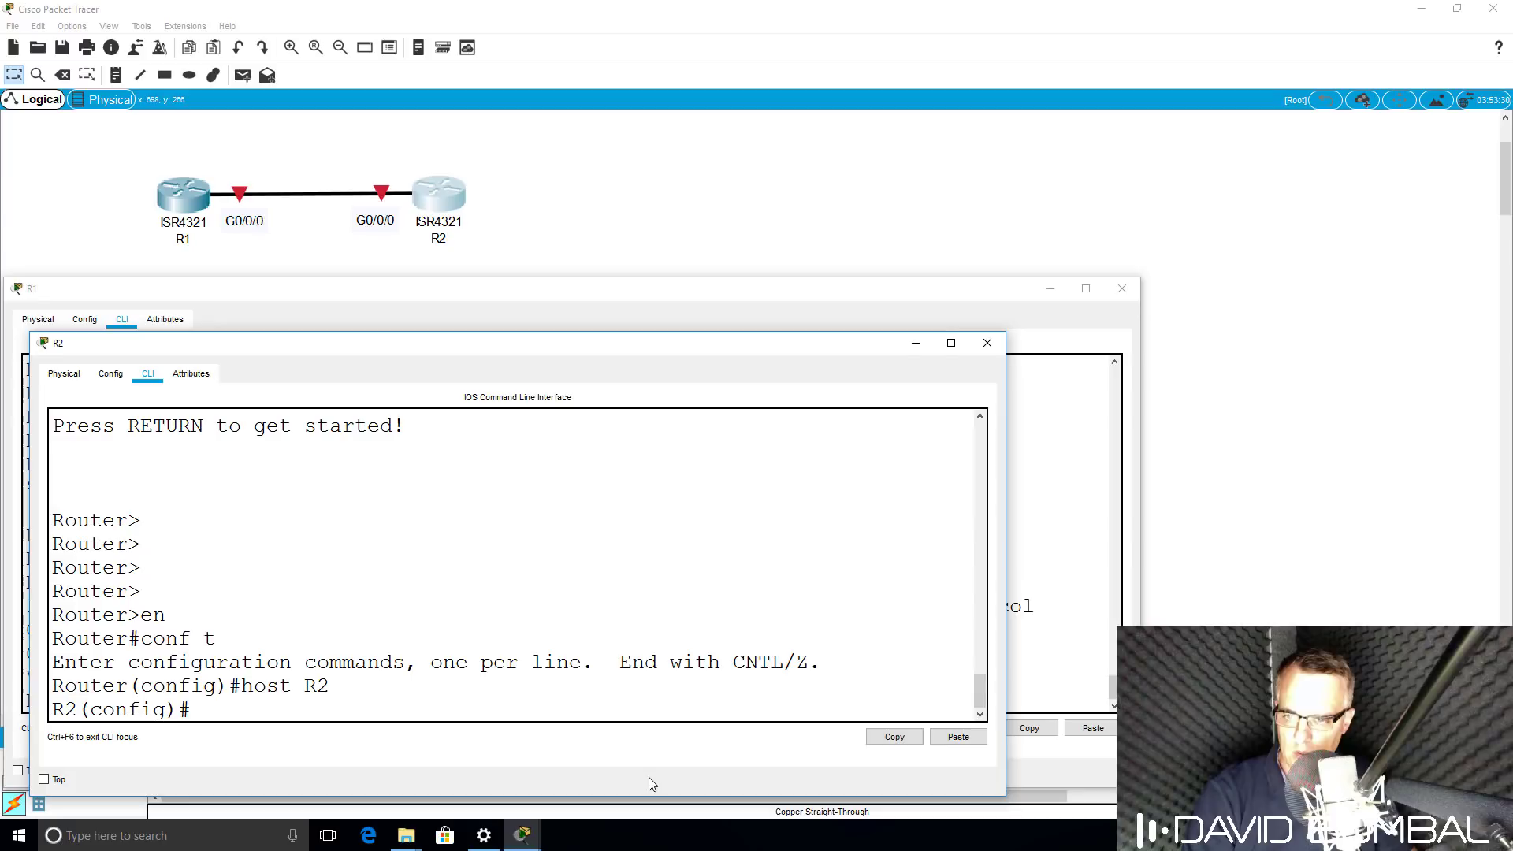
# Enter interface g0/0/0 and enable it, testing with shut and then no shut.
pyautogui.write('int g0/0/0')
pyautogui.press('Return')
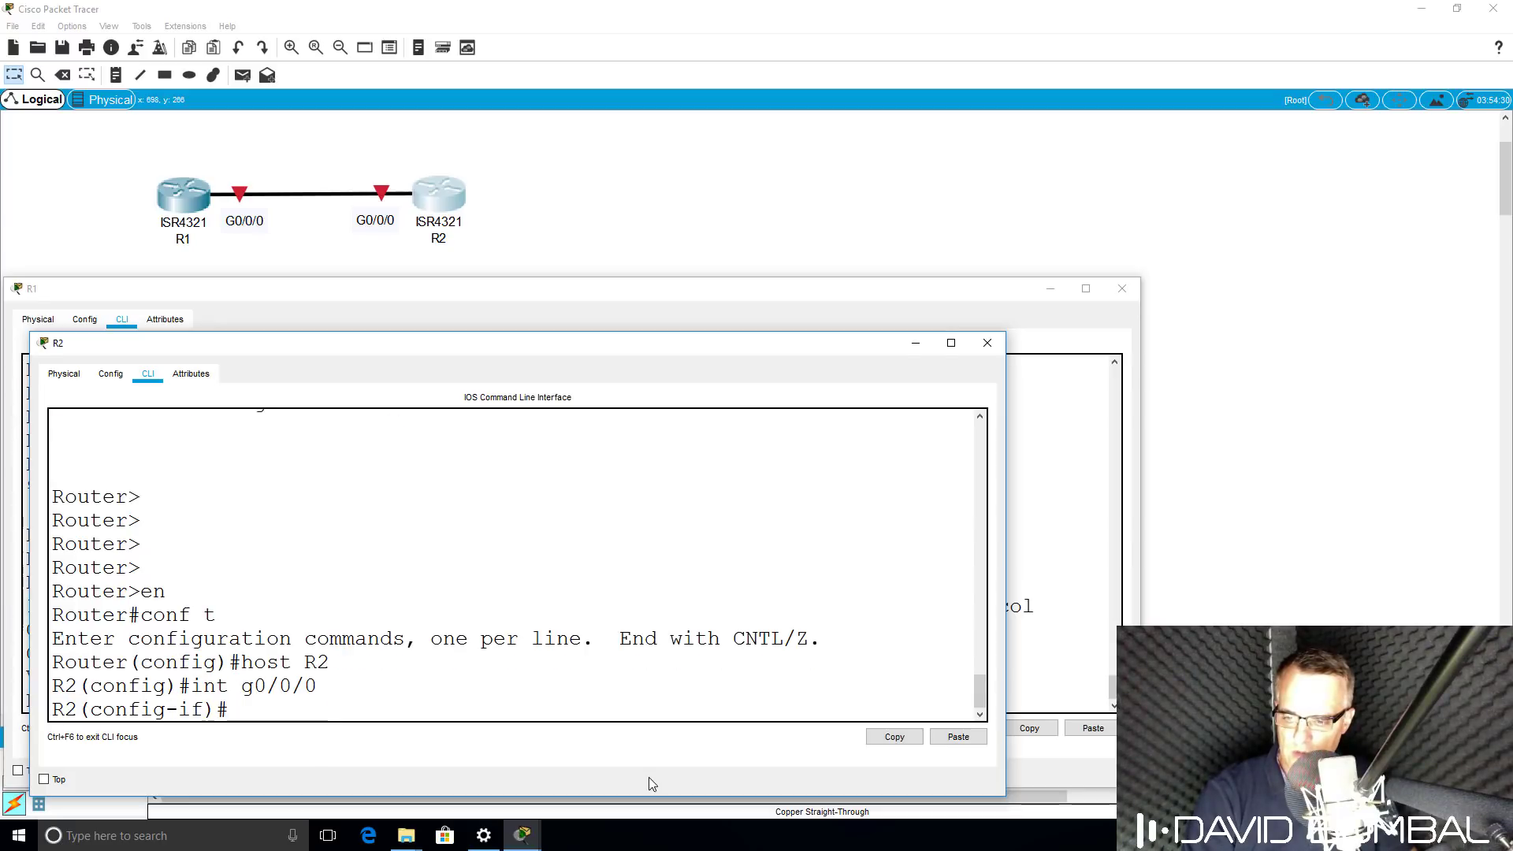
pyautogui.write('no shut')
pyautogui.press('Return')
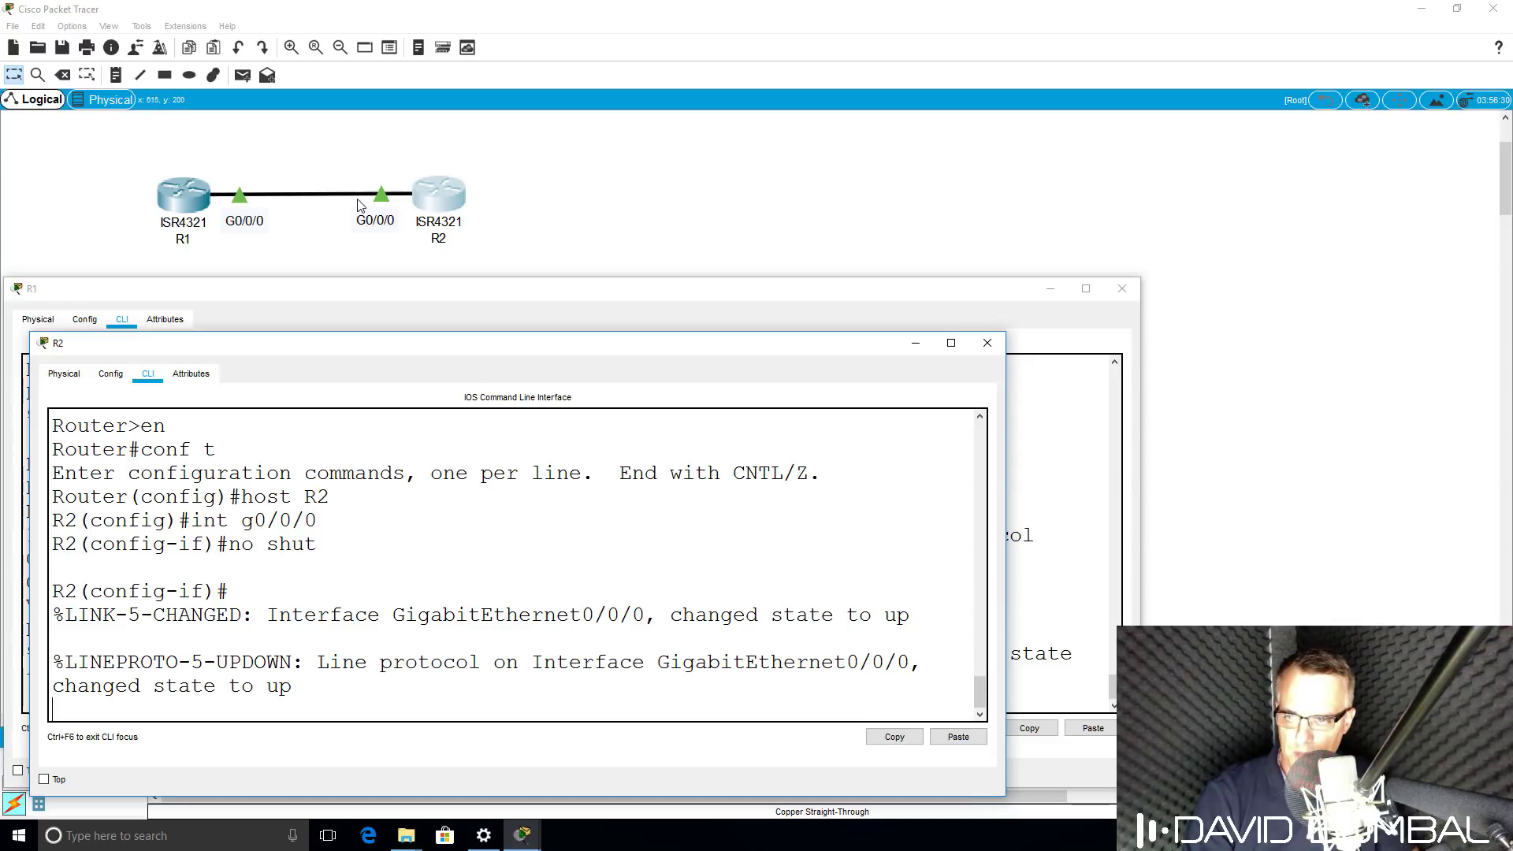
pyautogui.press('Return')
pyautogui.press('Return')
pyautogui.write('shut')
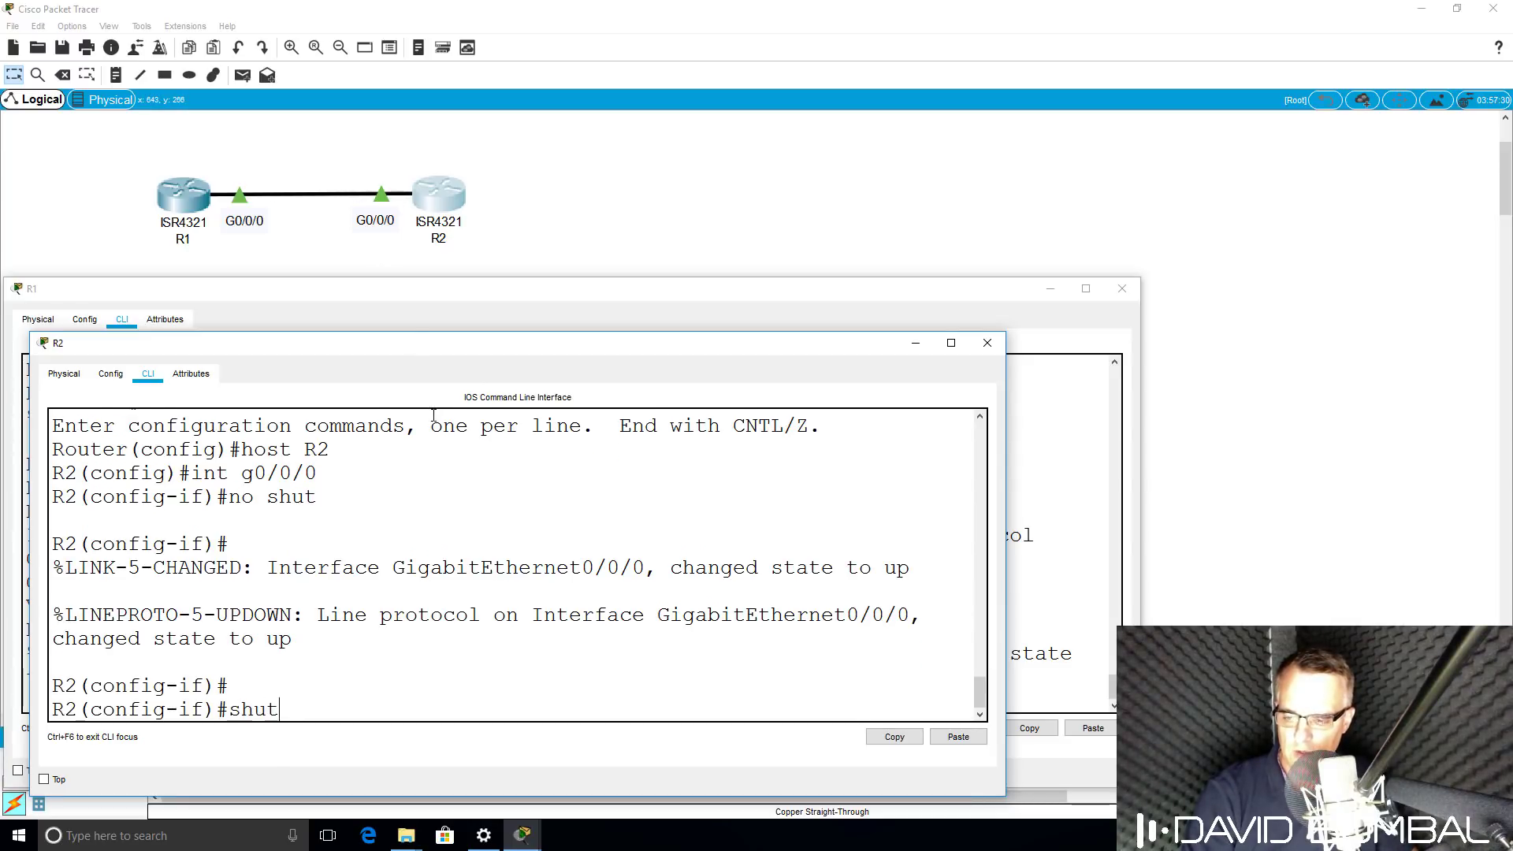
pyautogui.press('Return')
pyautogui.press('Return')
pyautogui.press('Return')
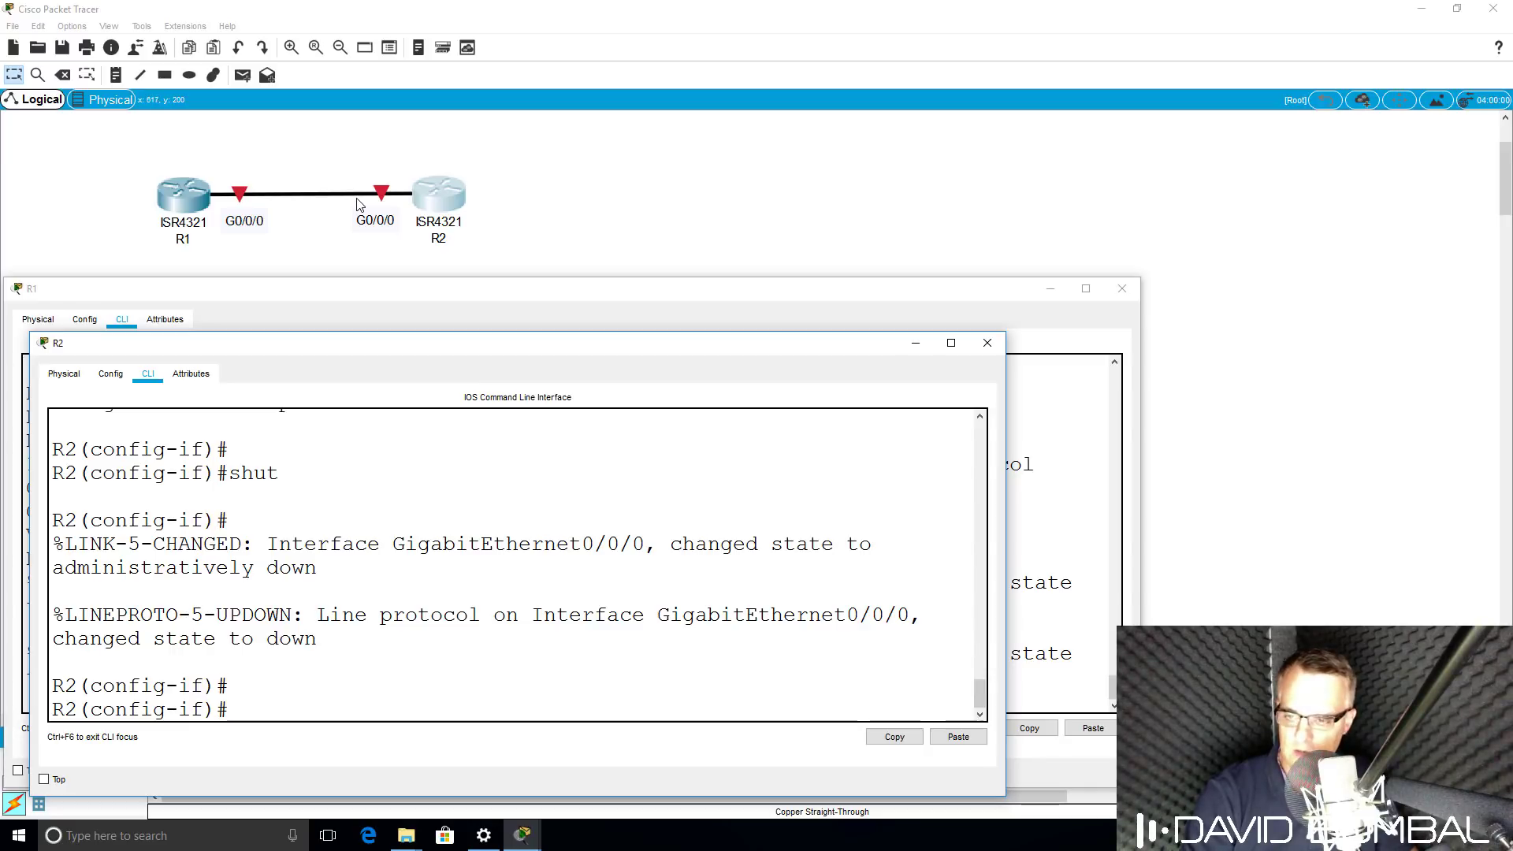
pyautogui.write('no shut')
pyautogui.press('Return')
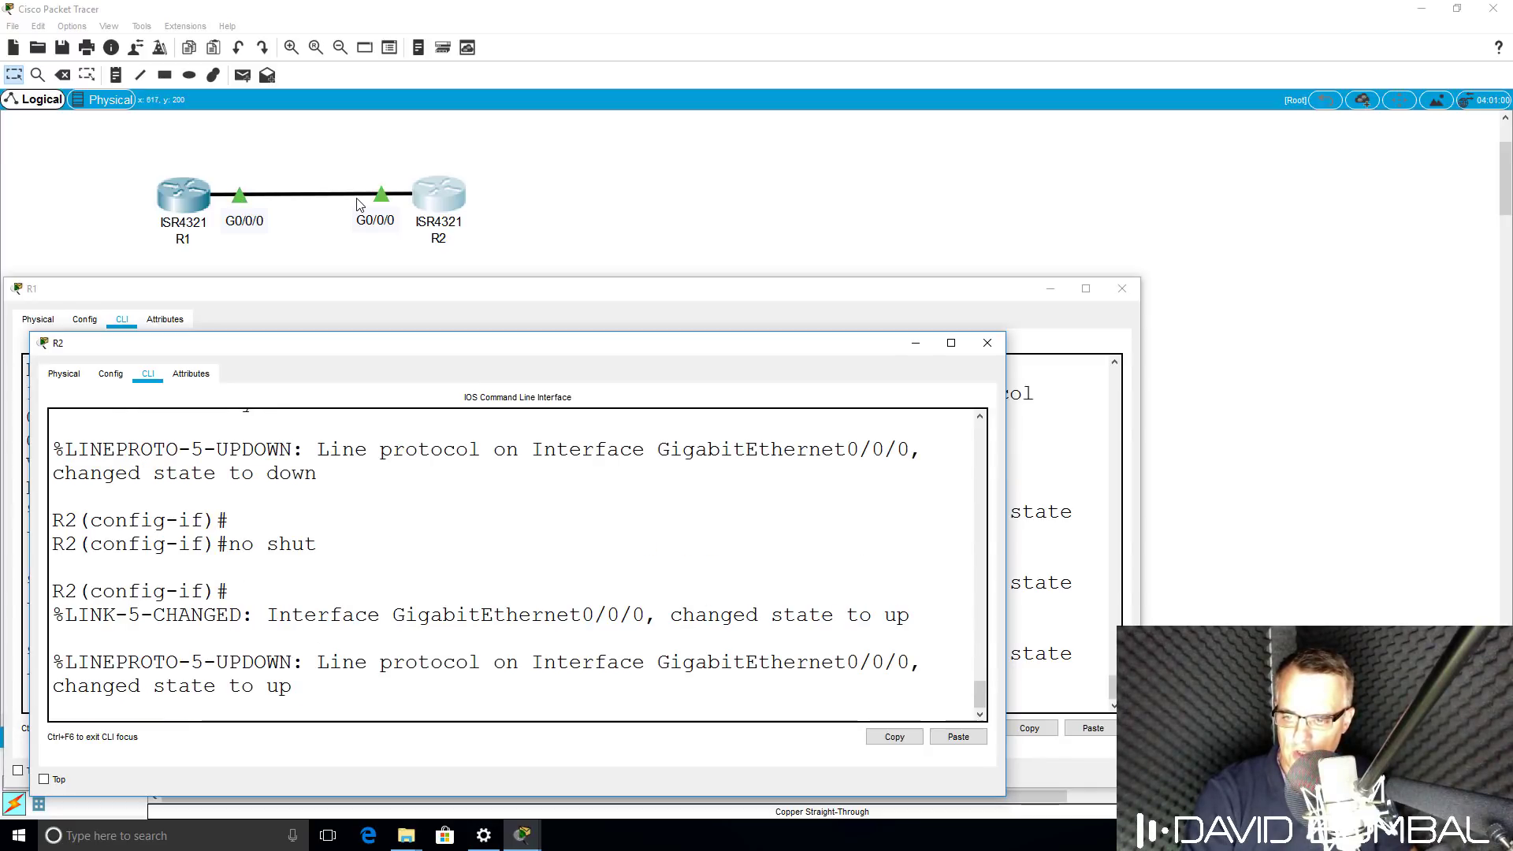
# Assign 10.1.1.2 255.255.255.0 to R2's G0/0/0 interface.
pyautogui.press('Return')
pyautogui.press('Return')
pyautogui.write('ip add')
pyautogui.press('Tab')
pyautogui.write('1')
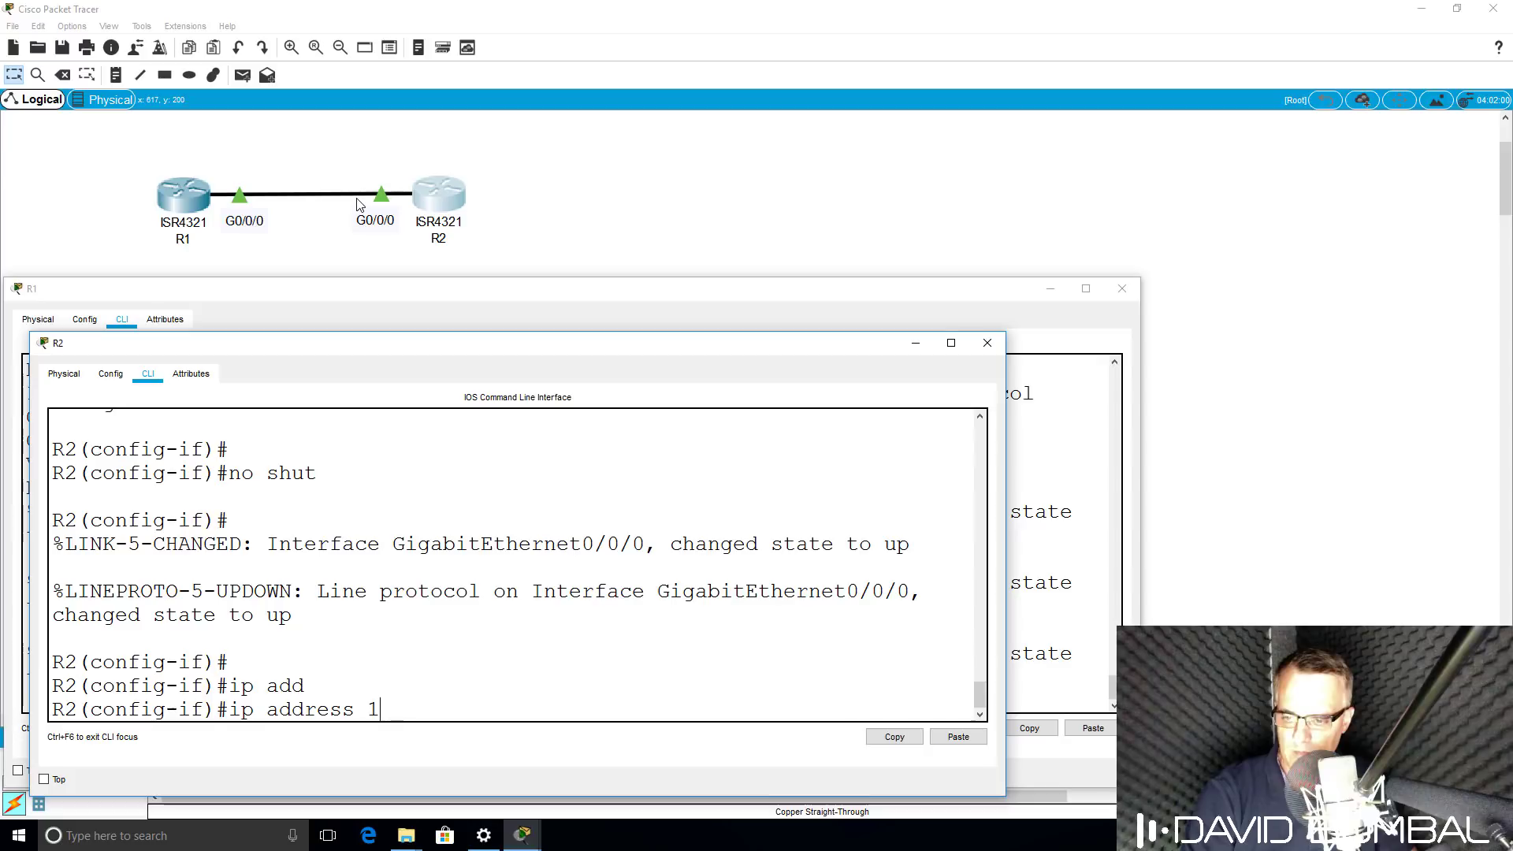
pyautogui.write('0.1.1.2 255.255.255.0')
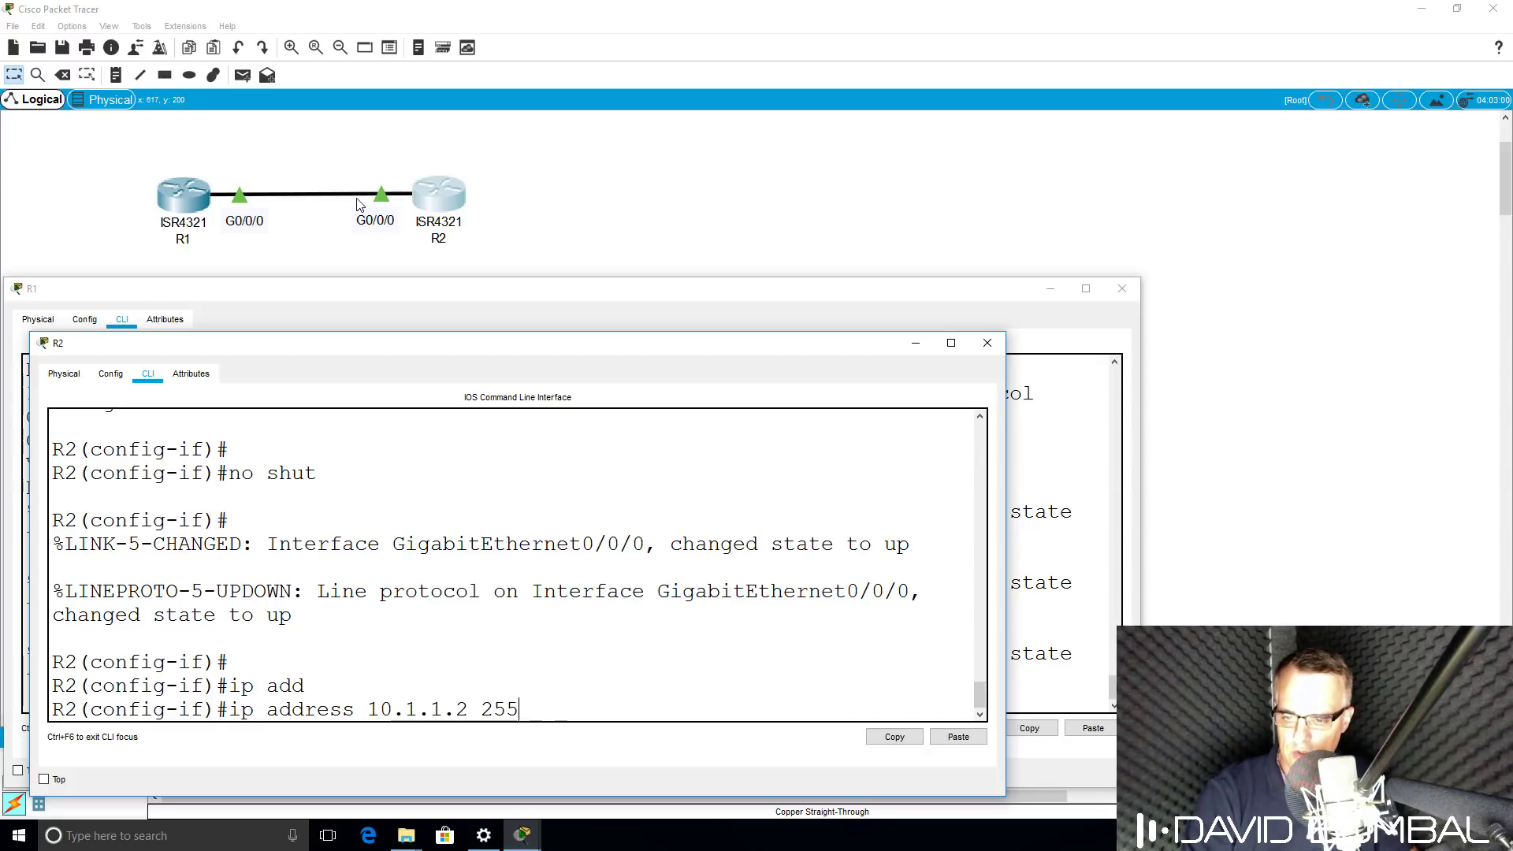
pyautogui.press('Return')
# Leave configuration mode on R2 and ping R1 at 10.1.1.1, getting 80 percent success.
pyautogui.write('end')
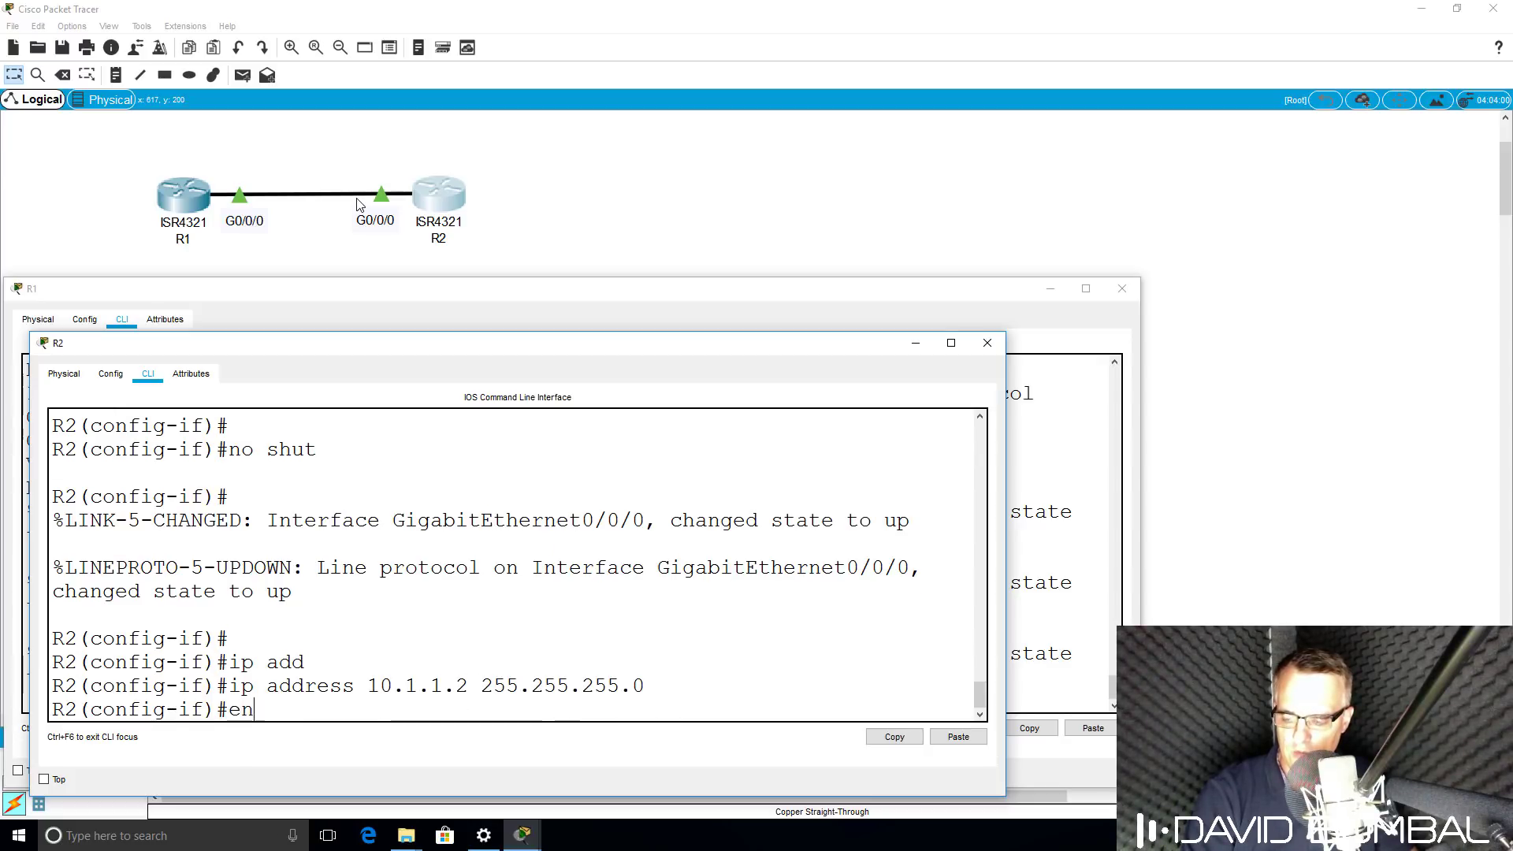
pyautogui.press('Return')
pyautogui.press('Return')
pyautogui.write('ping 10.1')
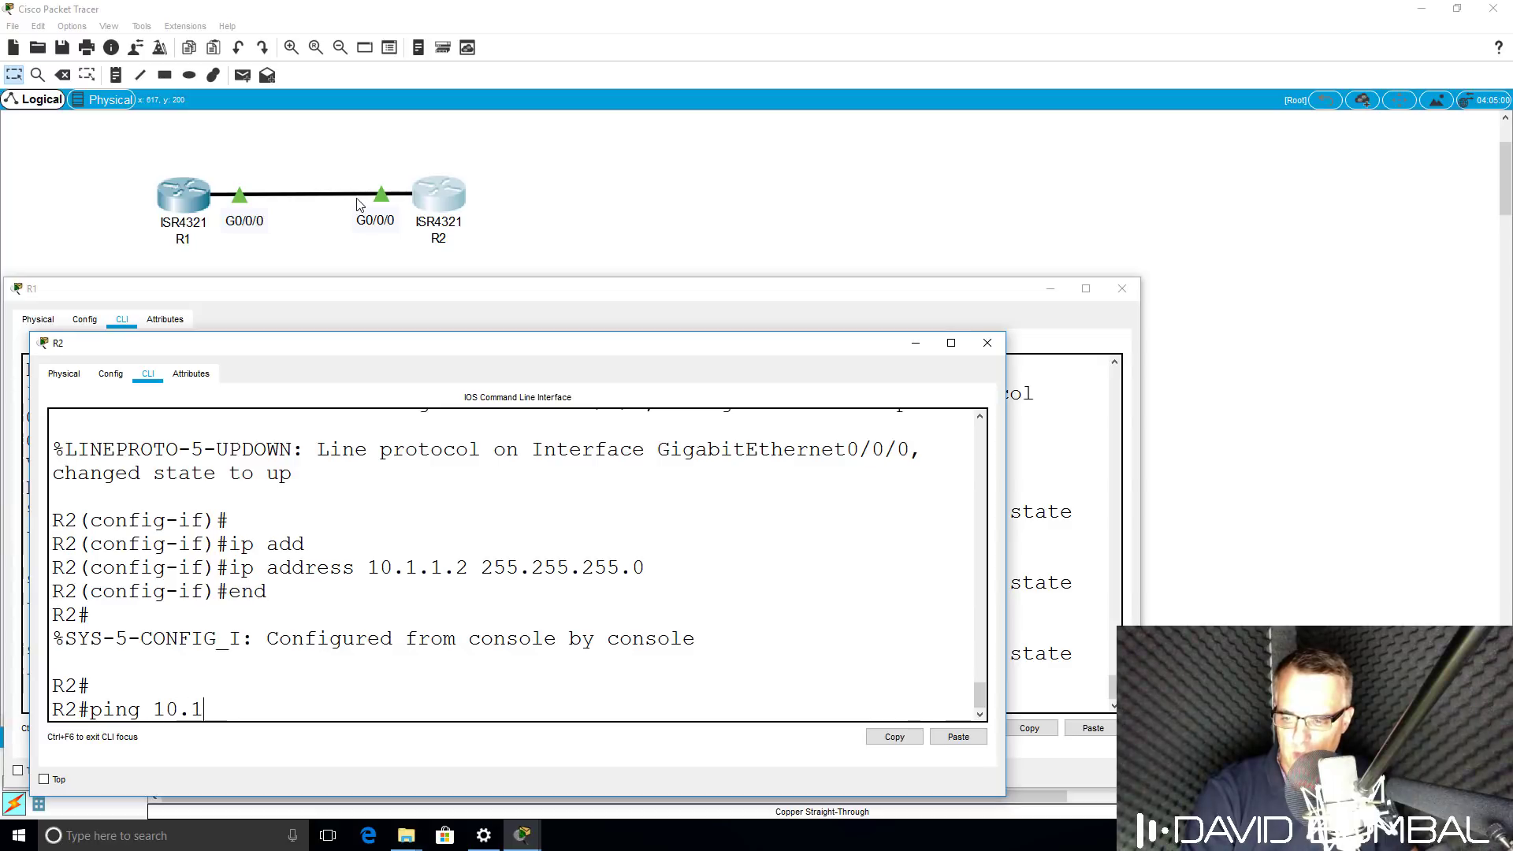
pyautogui.write('.1.1.')
pyautogui.press('Return')
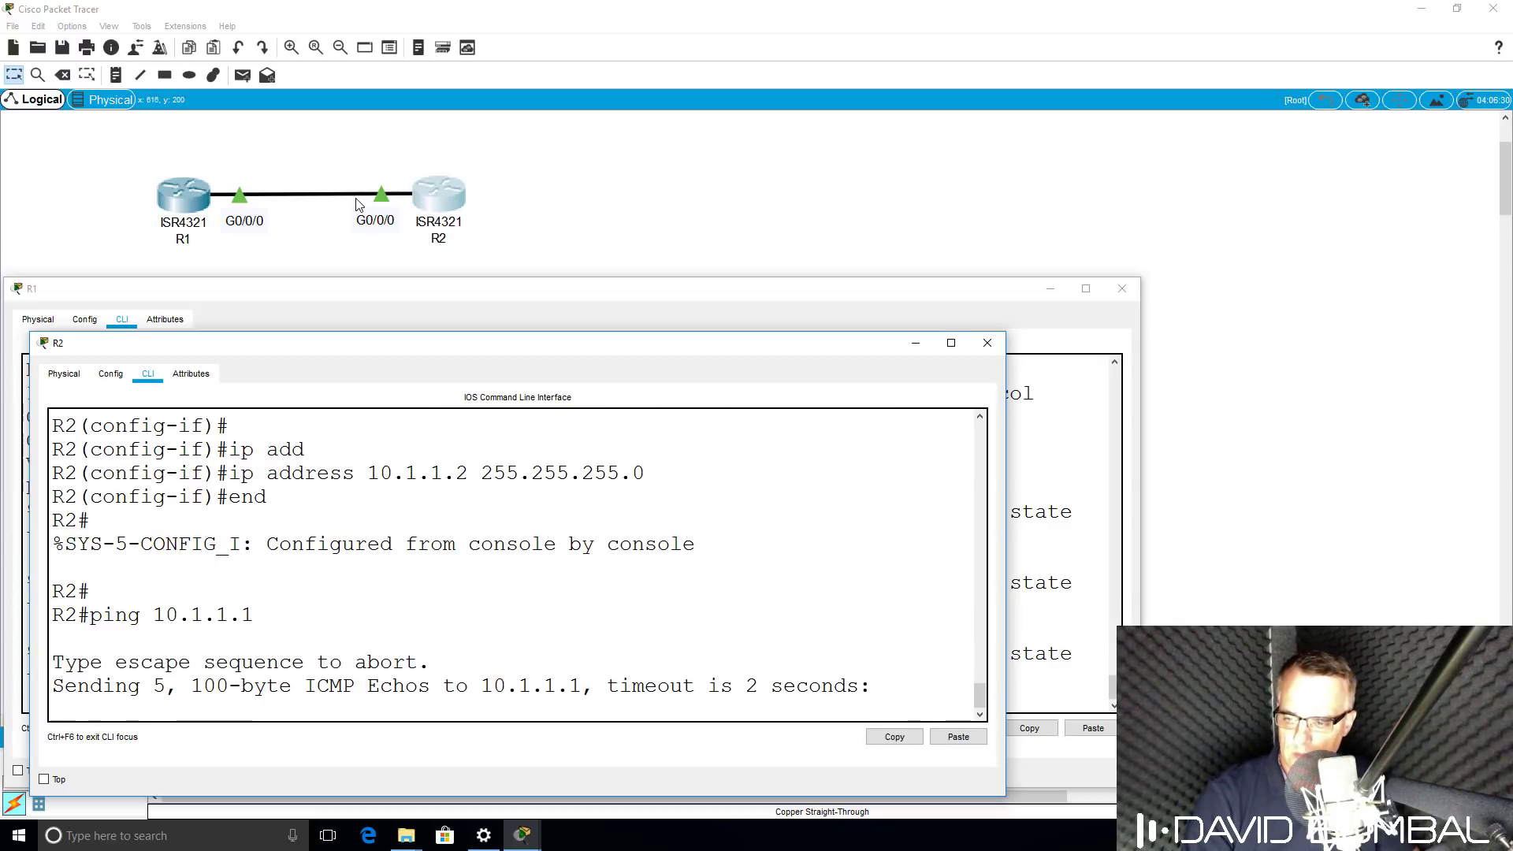
pyautogui.write('s')
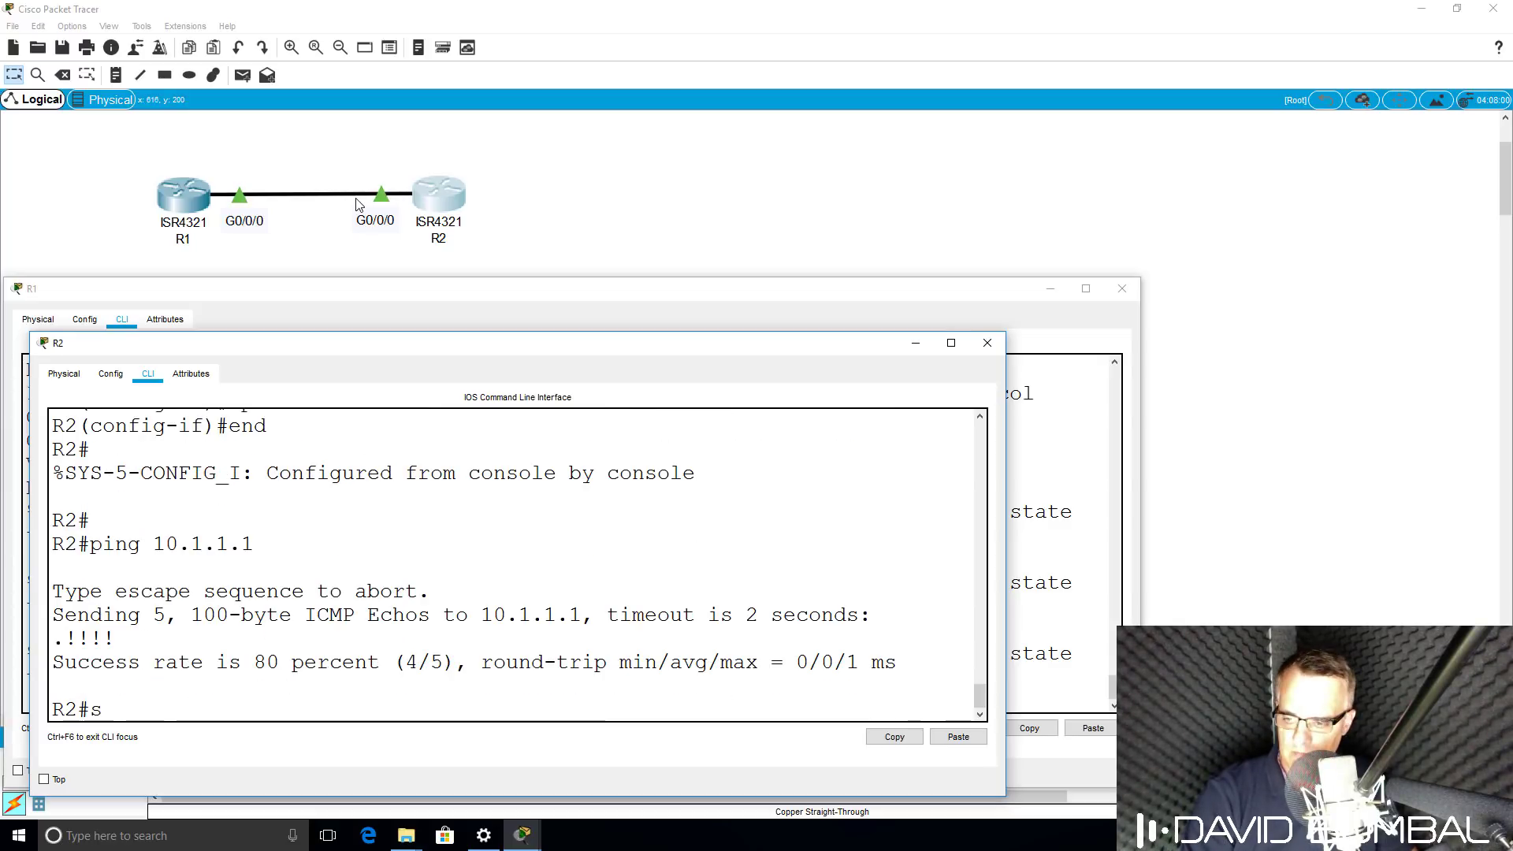
pyautogui.press('BackSpace')
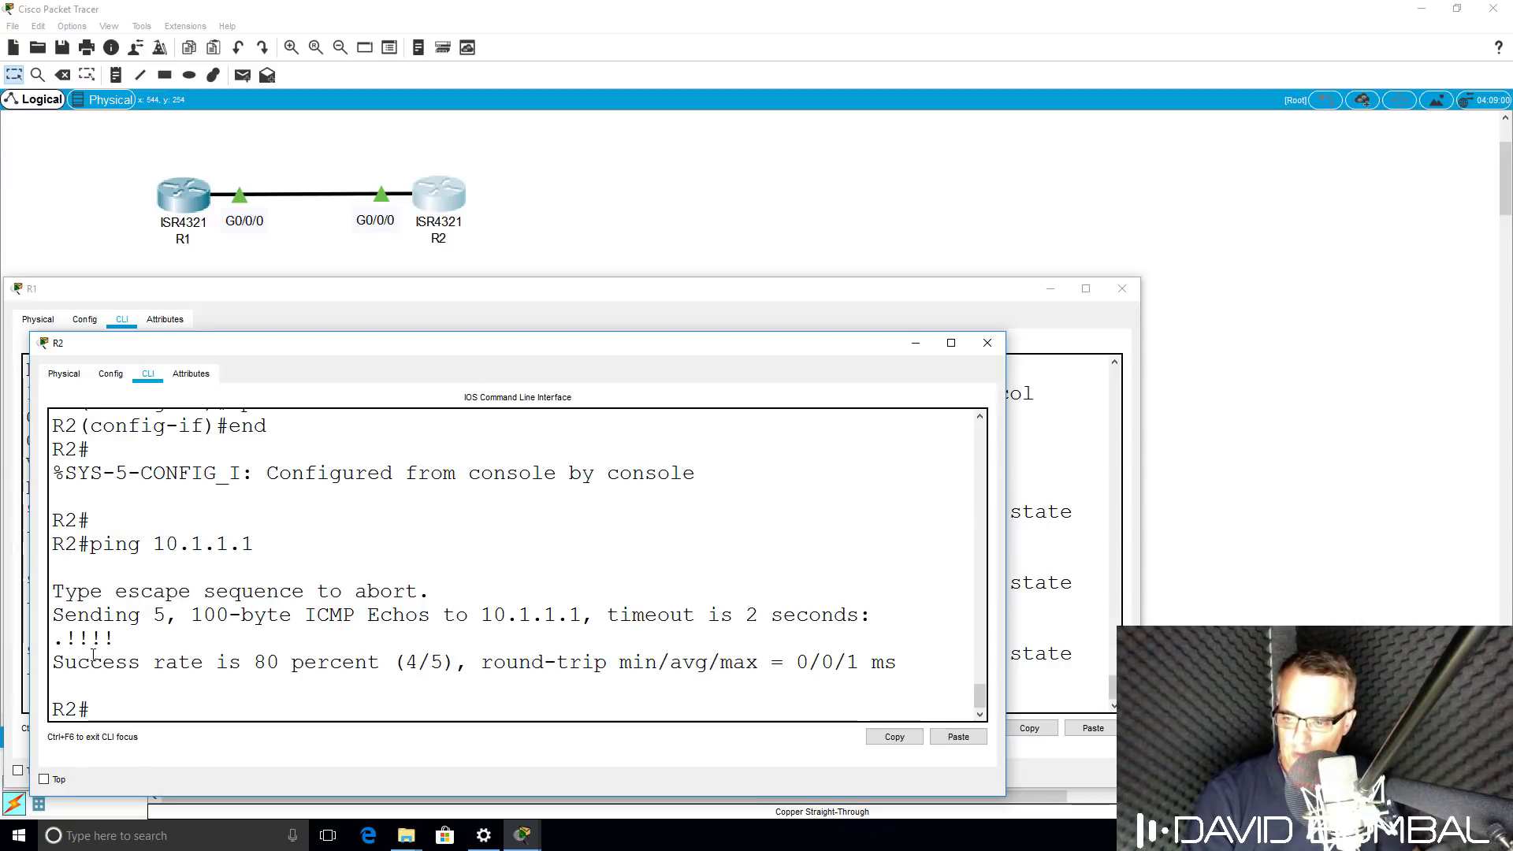
pyautogui.doubleClick(56, 638)
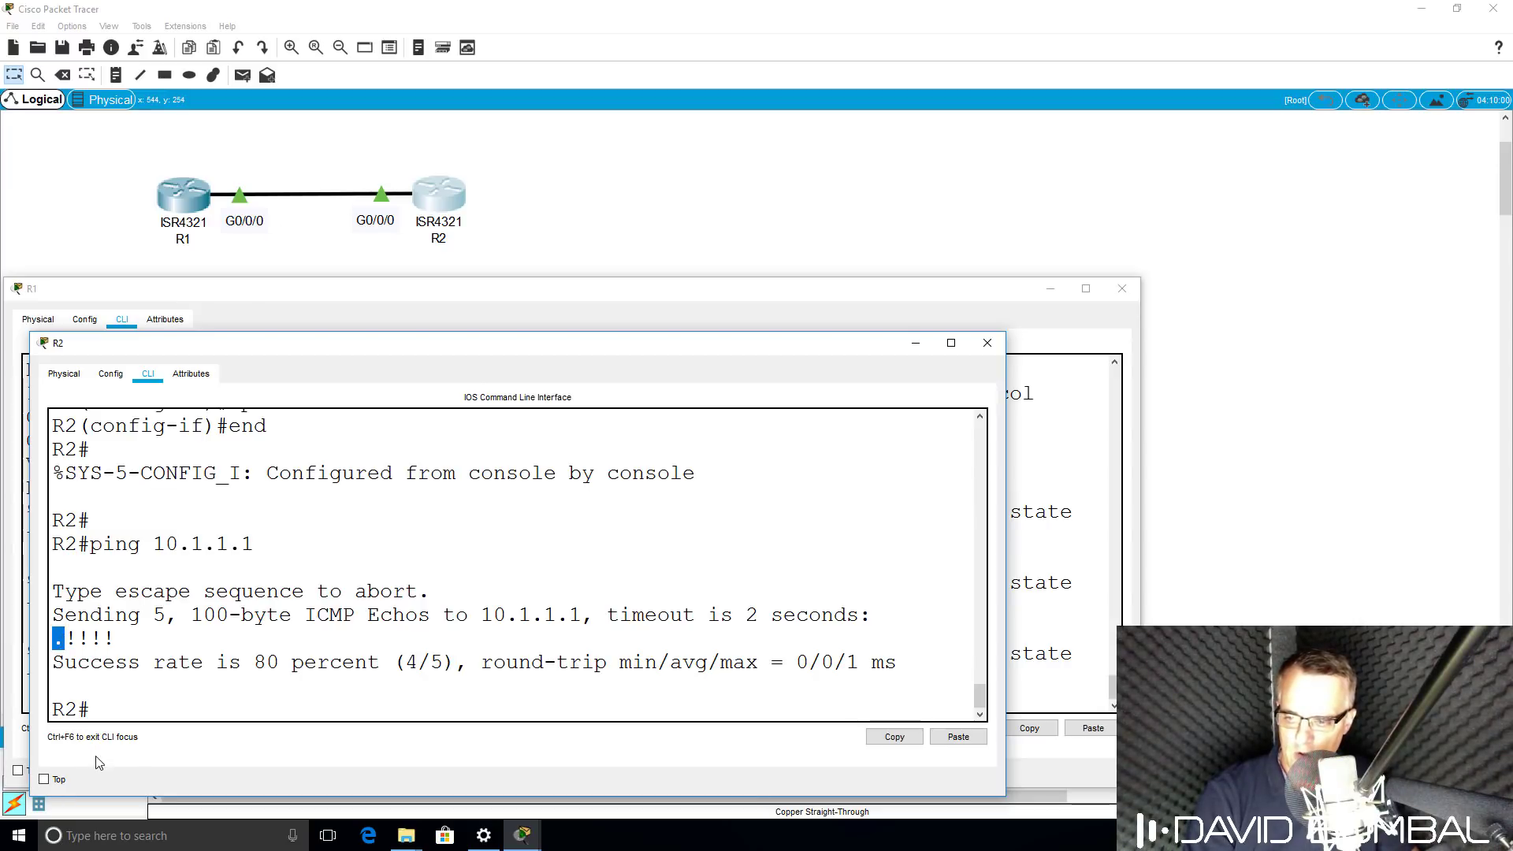
# Show R2's ARP table and highlight R1's 10.1.1.1 and MAC 000B.BE56.A801.
pyautogui.write('show arp')
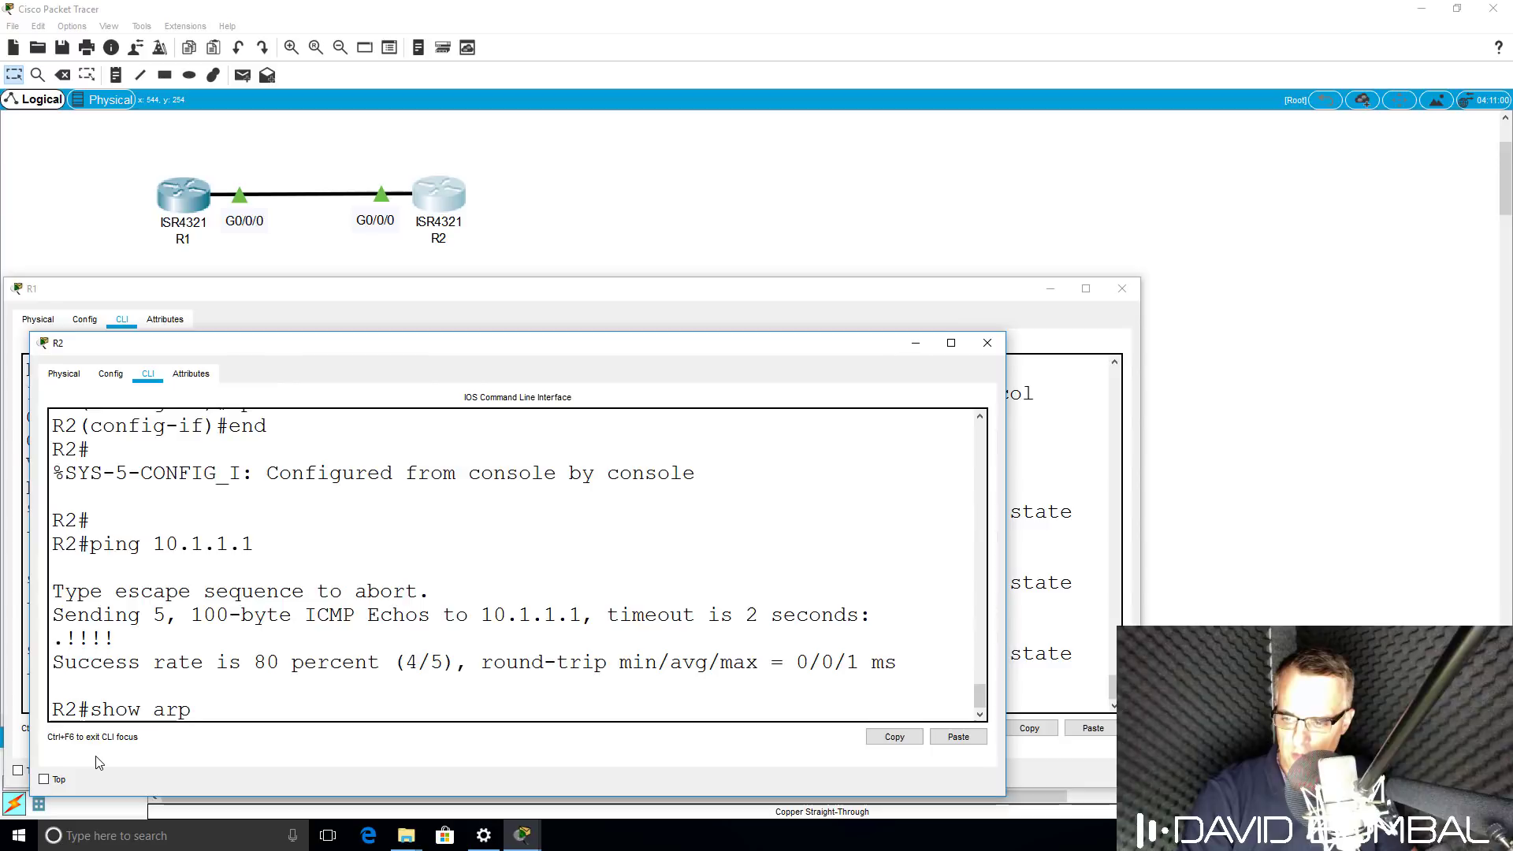
pyautogui.press('Return')
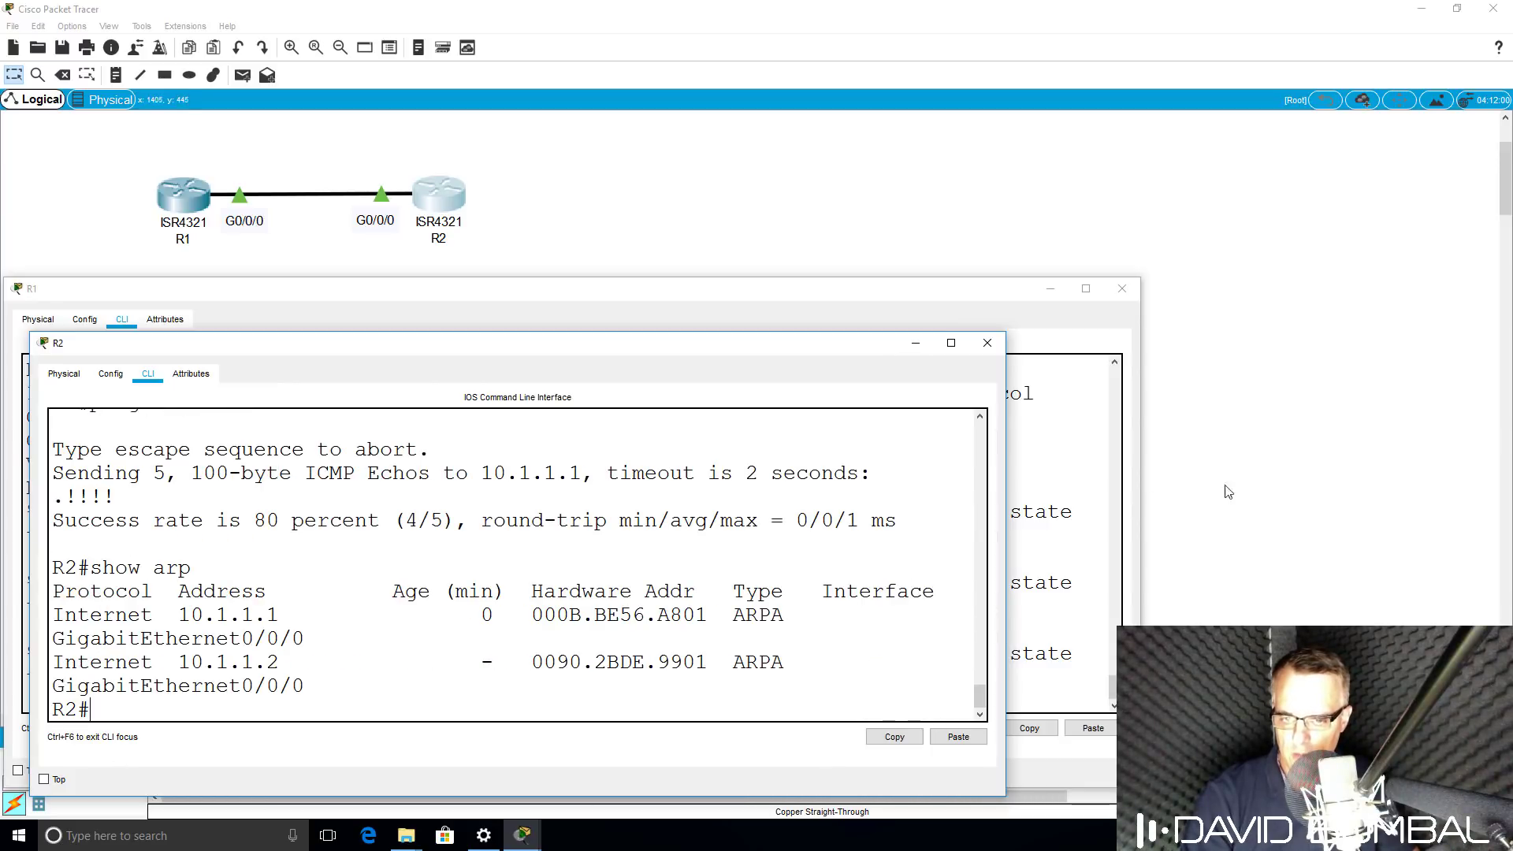
pyautogui.moveTo(1006, 505); pyautogui.dragTo(1157, 504)
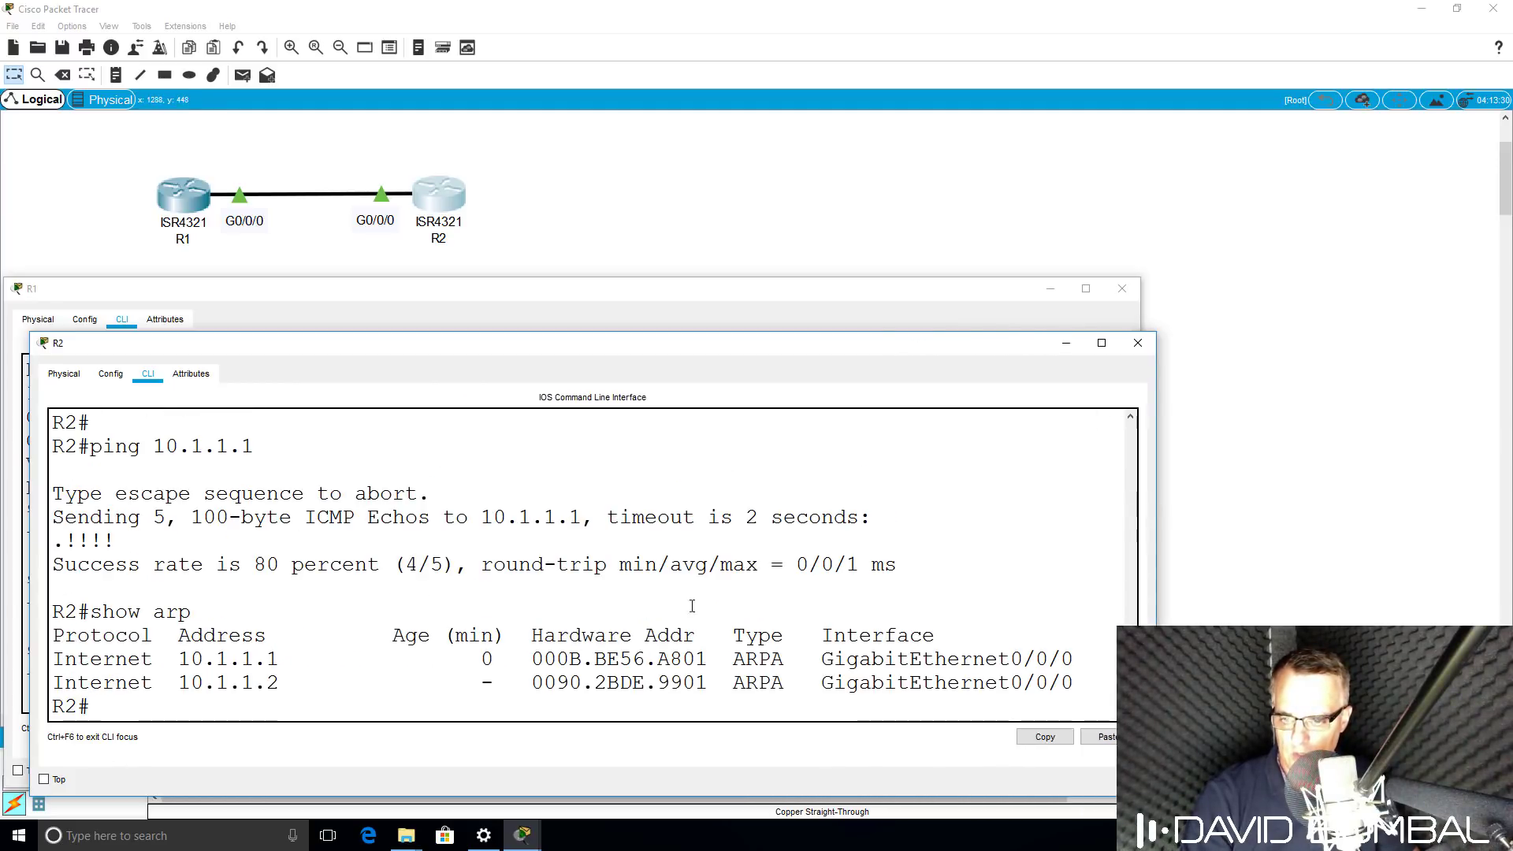
pyautogui.moveTo(293, 661); pyautogui.dragTo(175, 652)
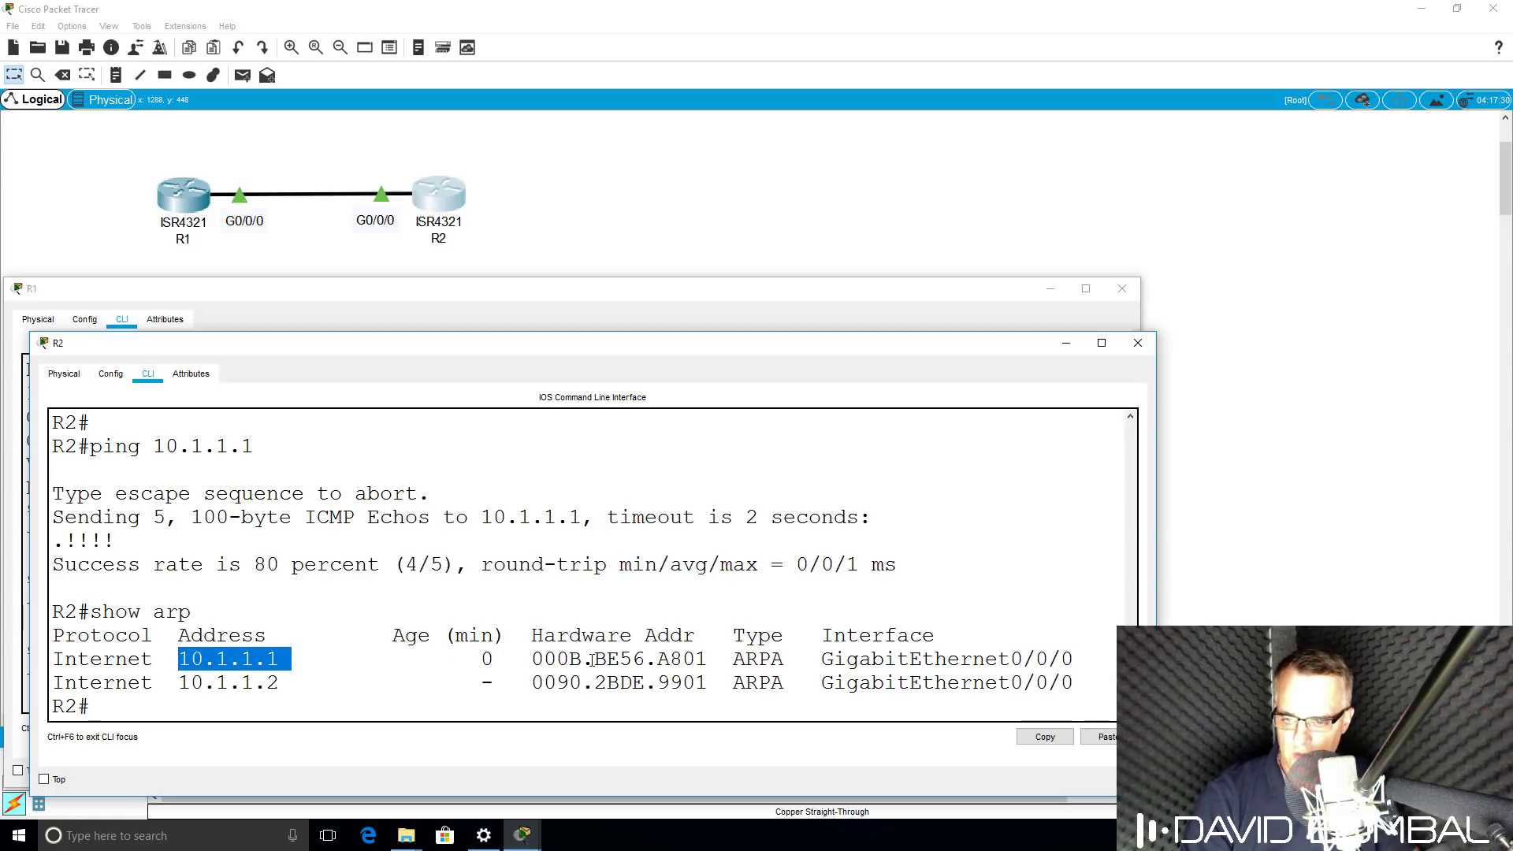
pyautogui.moveTo(528, 661); pyautogui.dragTo(716, 660)
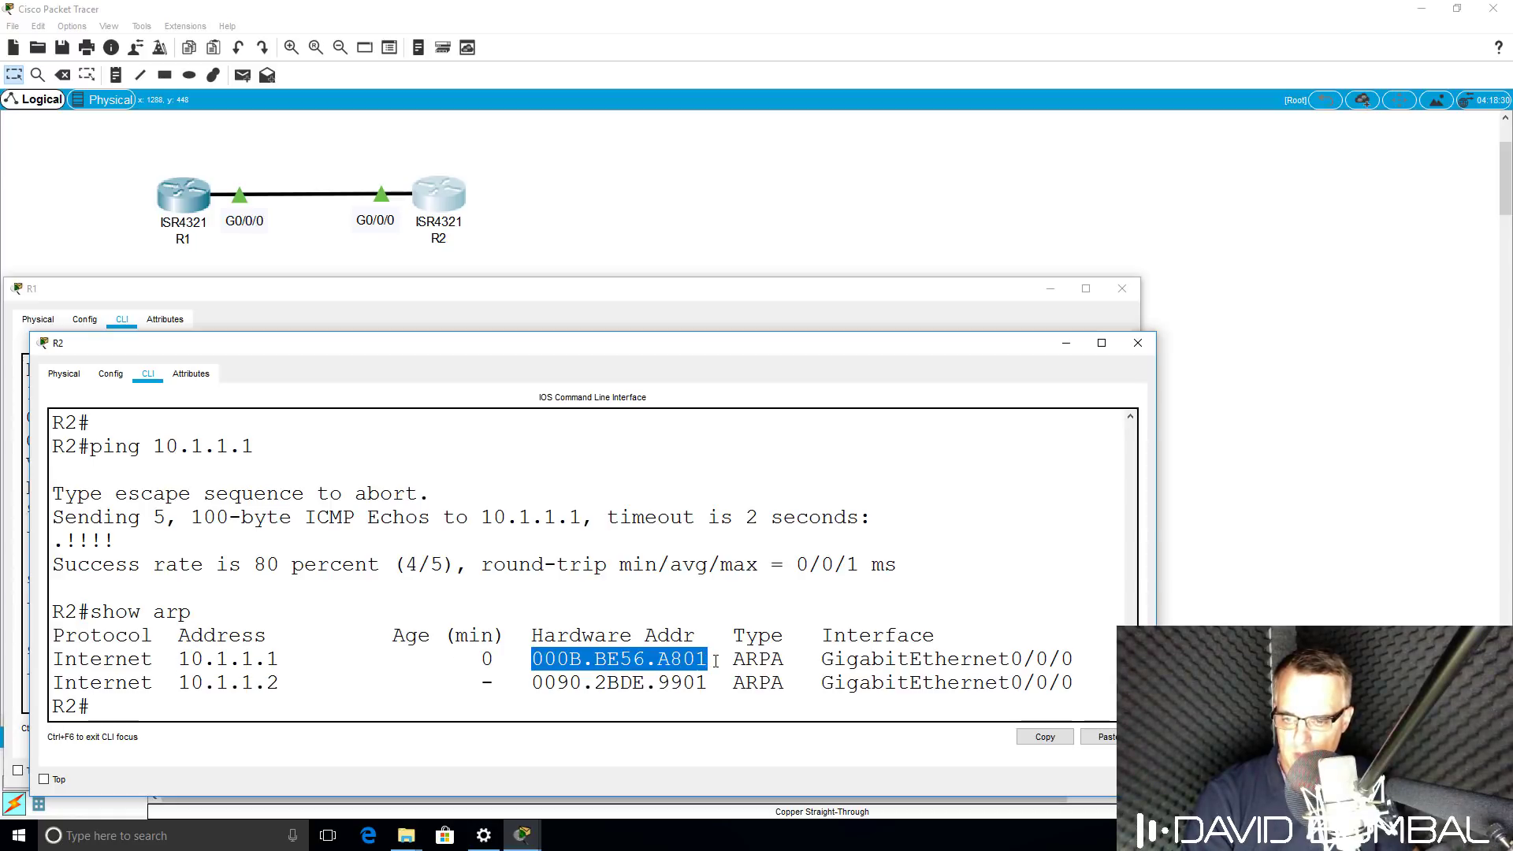
pyautogui.click(424, 300)
# On R1, display the ARP table with 'sh arp' and ping 10.1.1.1.
pyautogui.press('Return')
pyautogui.press('Return')
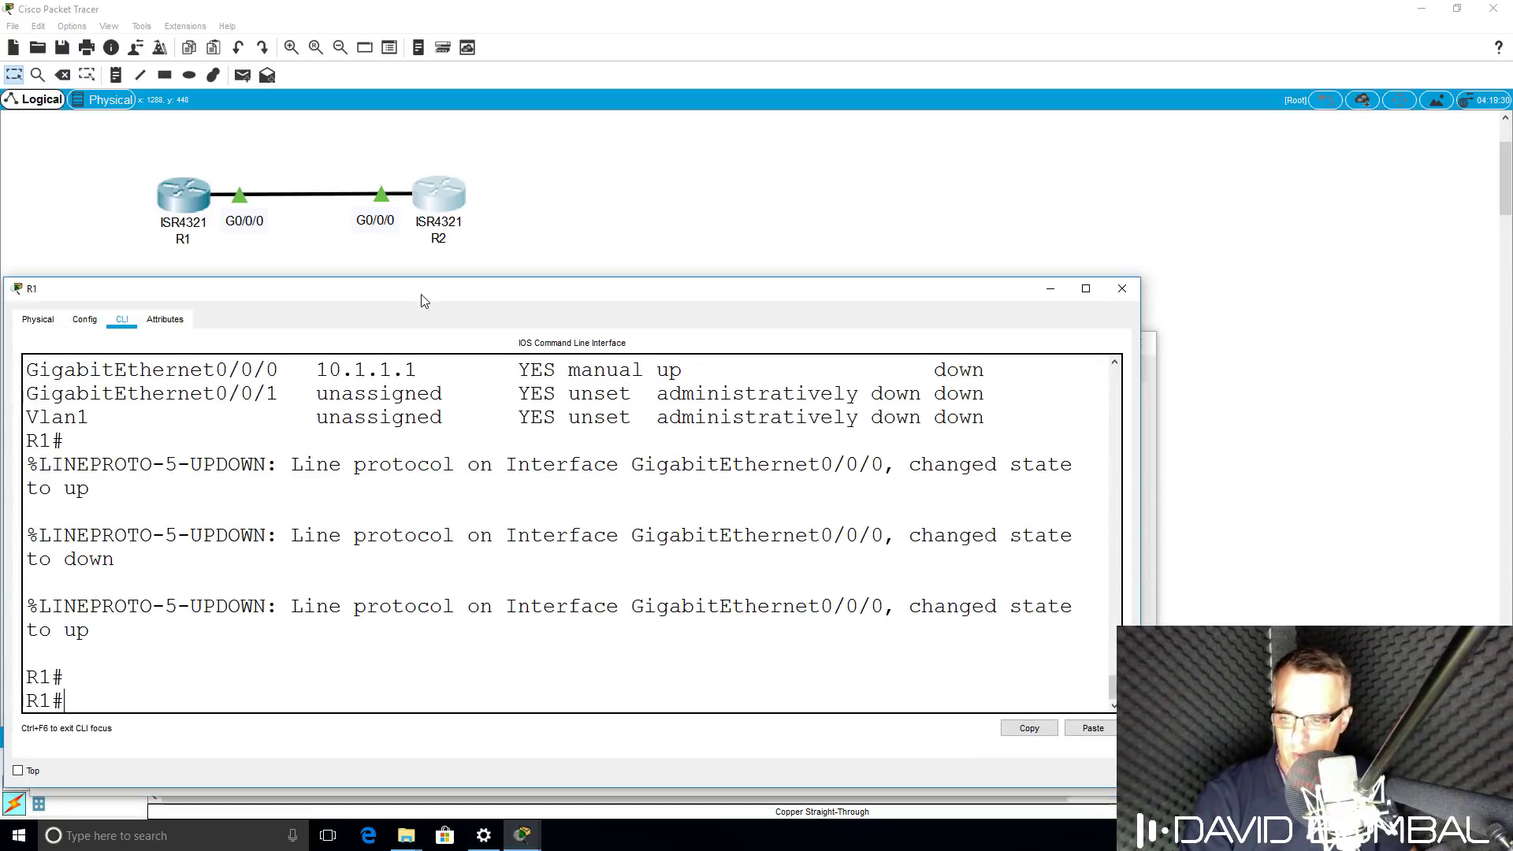
pyautogui.write('sh arp')
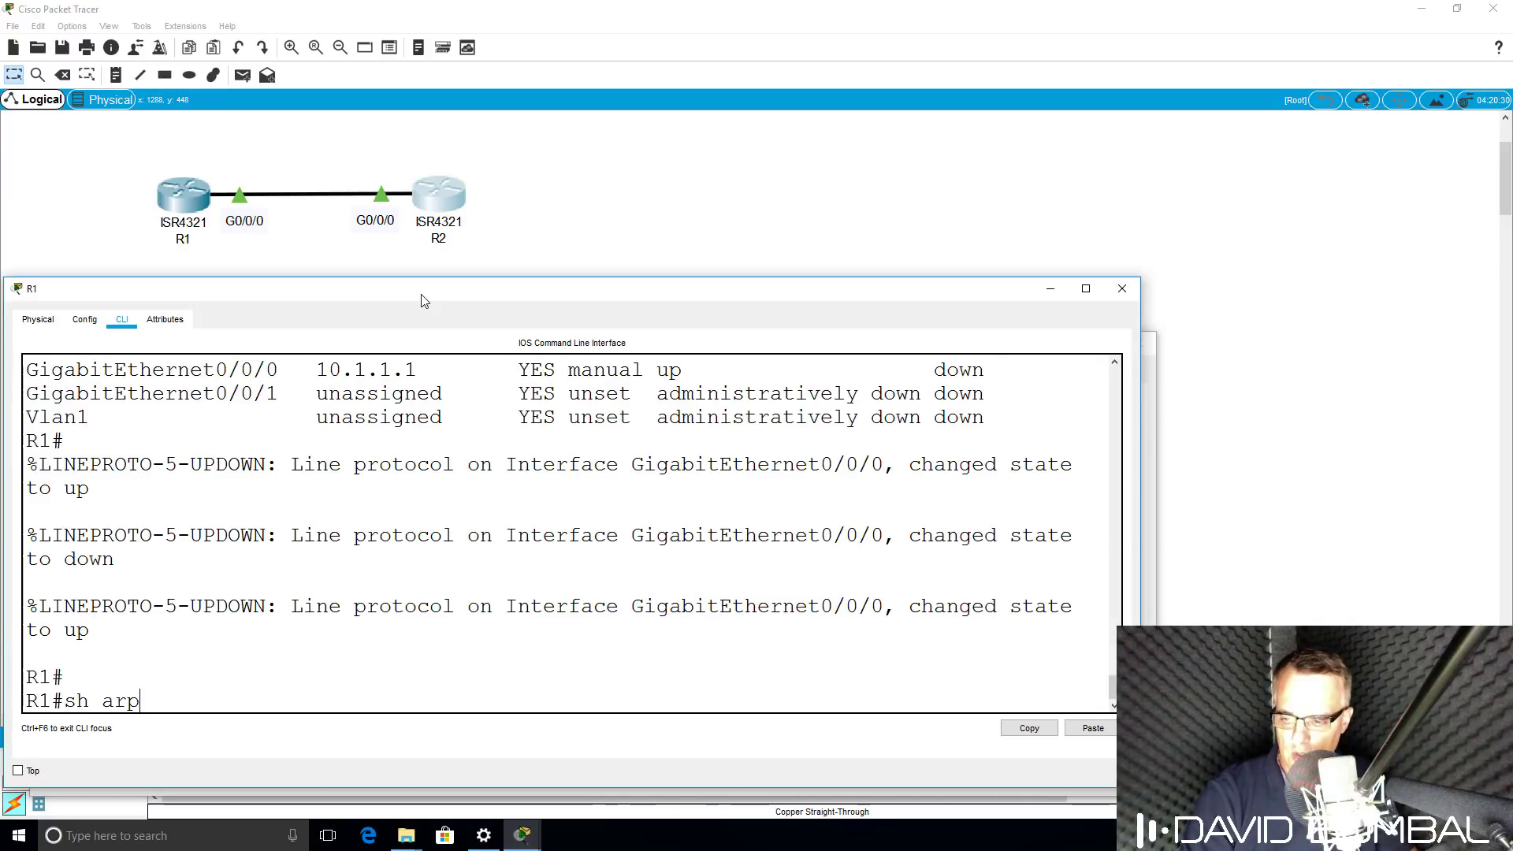
pyautogui.press('Return')
pyautogui.write('ping 10.1.1.1')
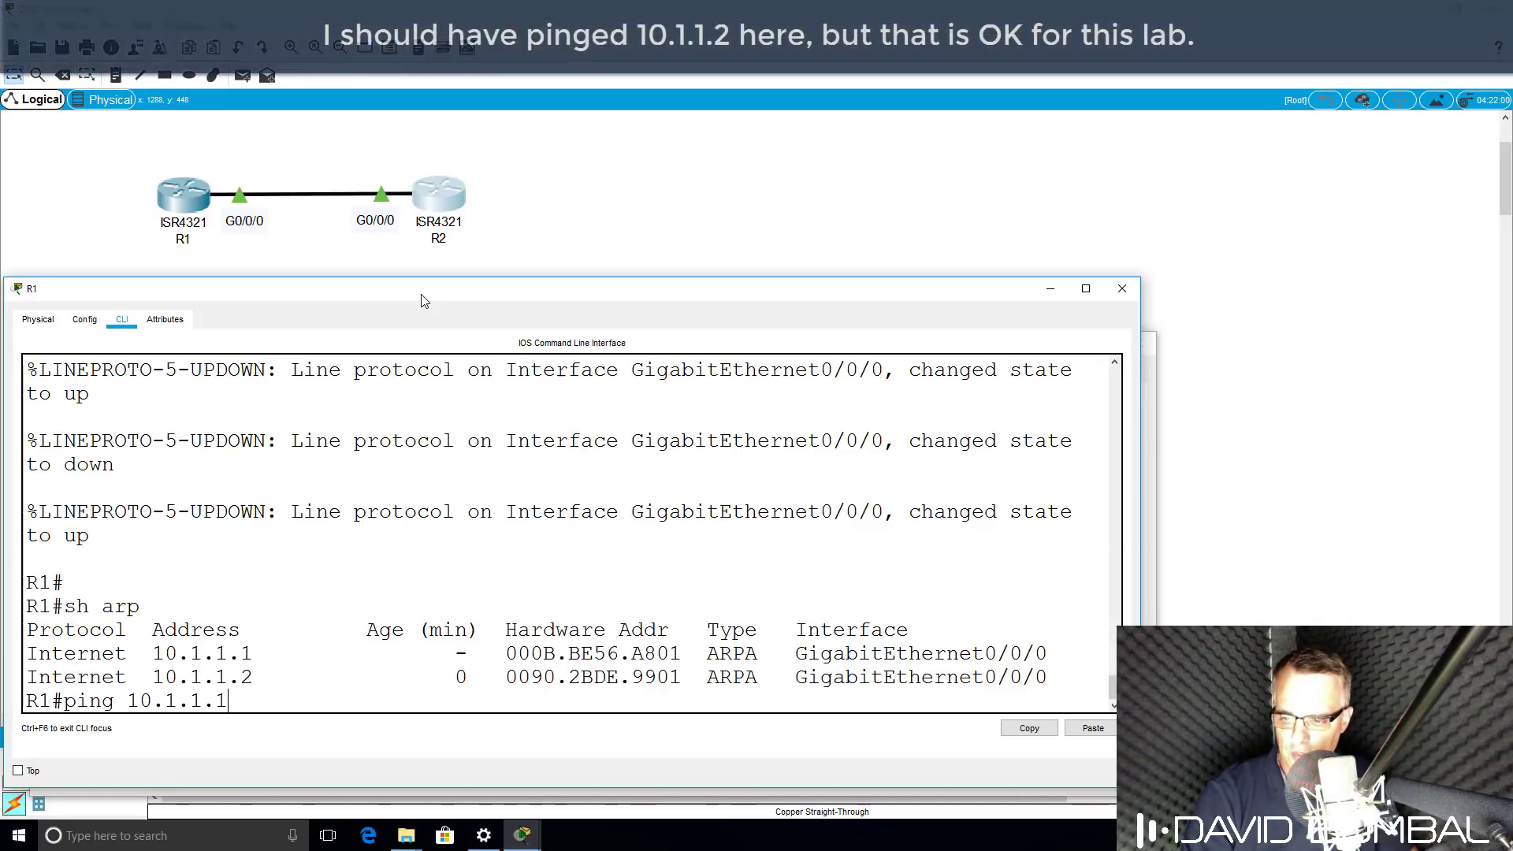
pyautogui.press('Return')
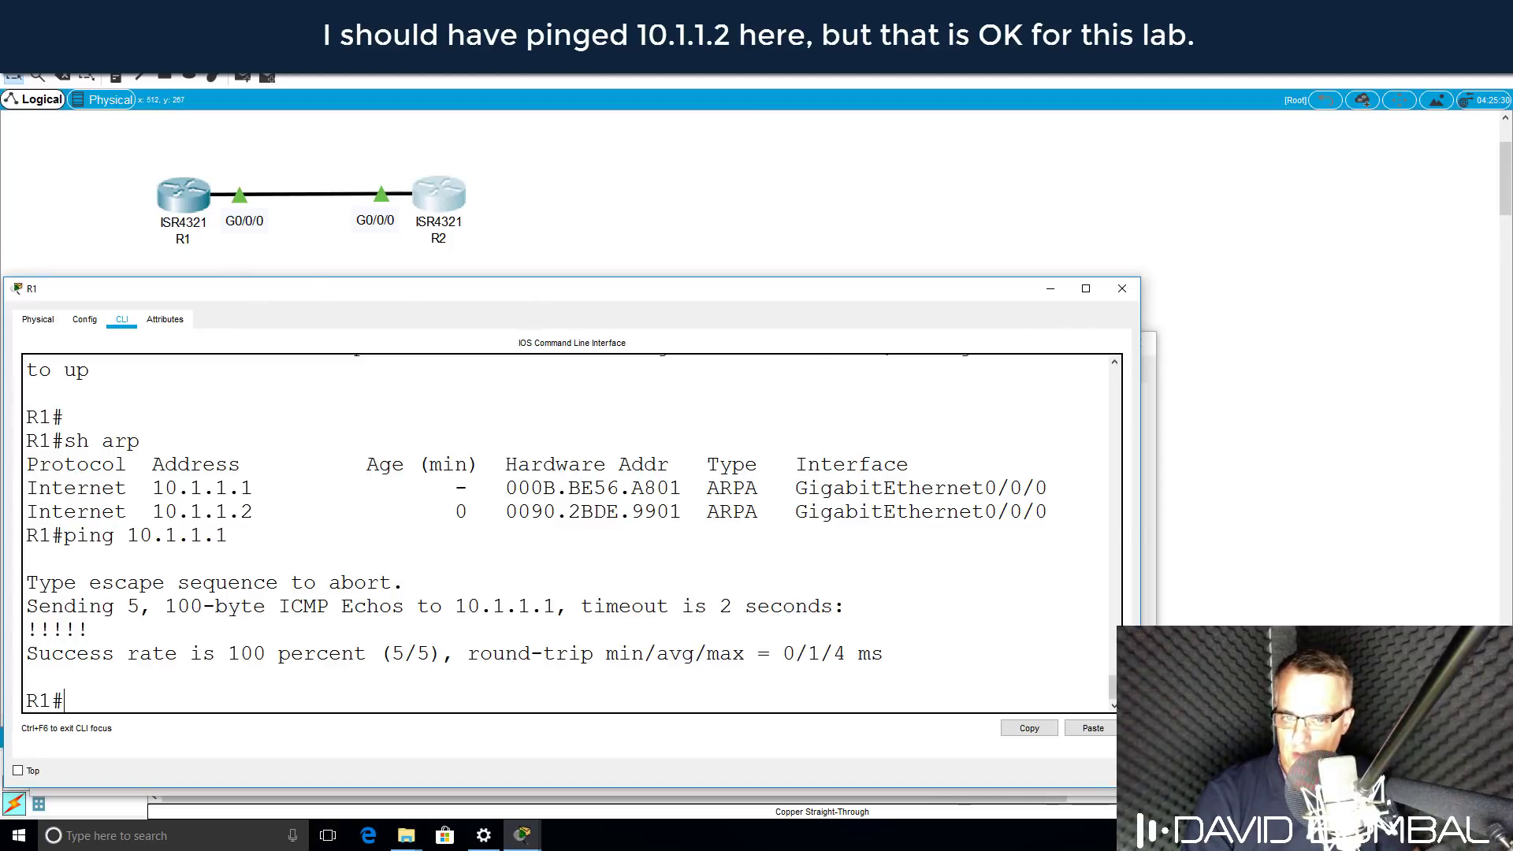
# Ping 10.1.1.1 again from R2, now succeeding at 100 percent (5/5).
pyautogui.click(1151, 381)
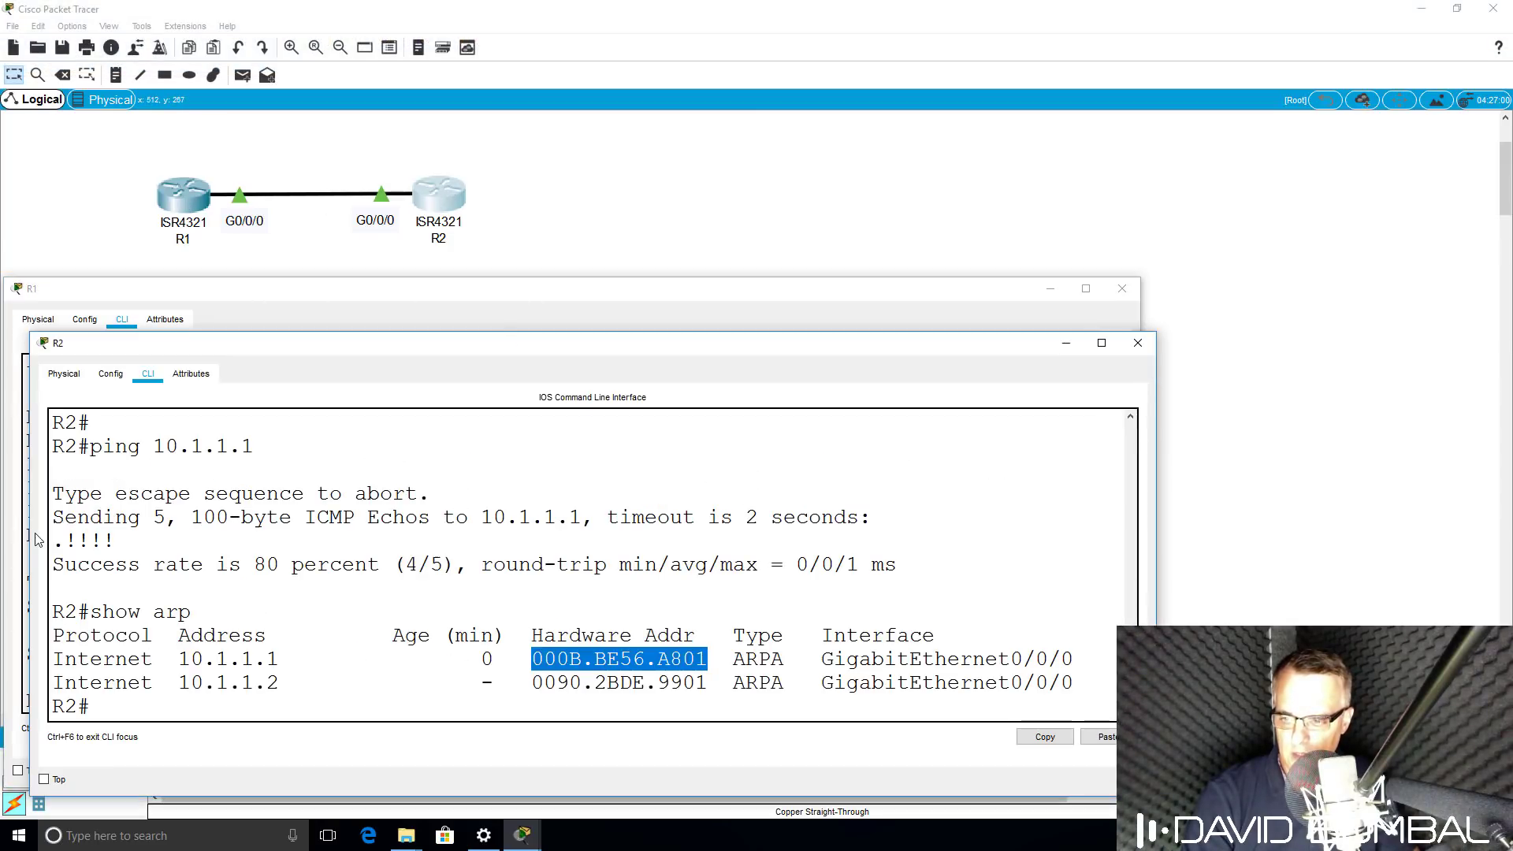
pyautogui.moveTo(56, 539); pyautogui.dragTo(66, 539)
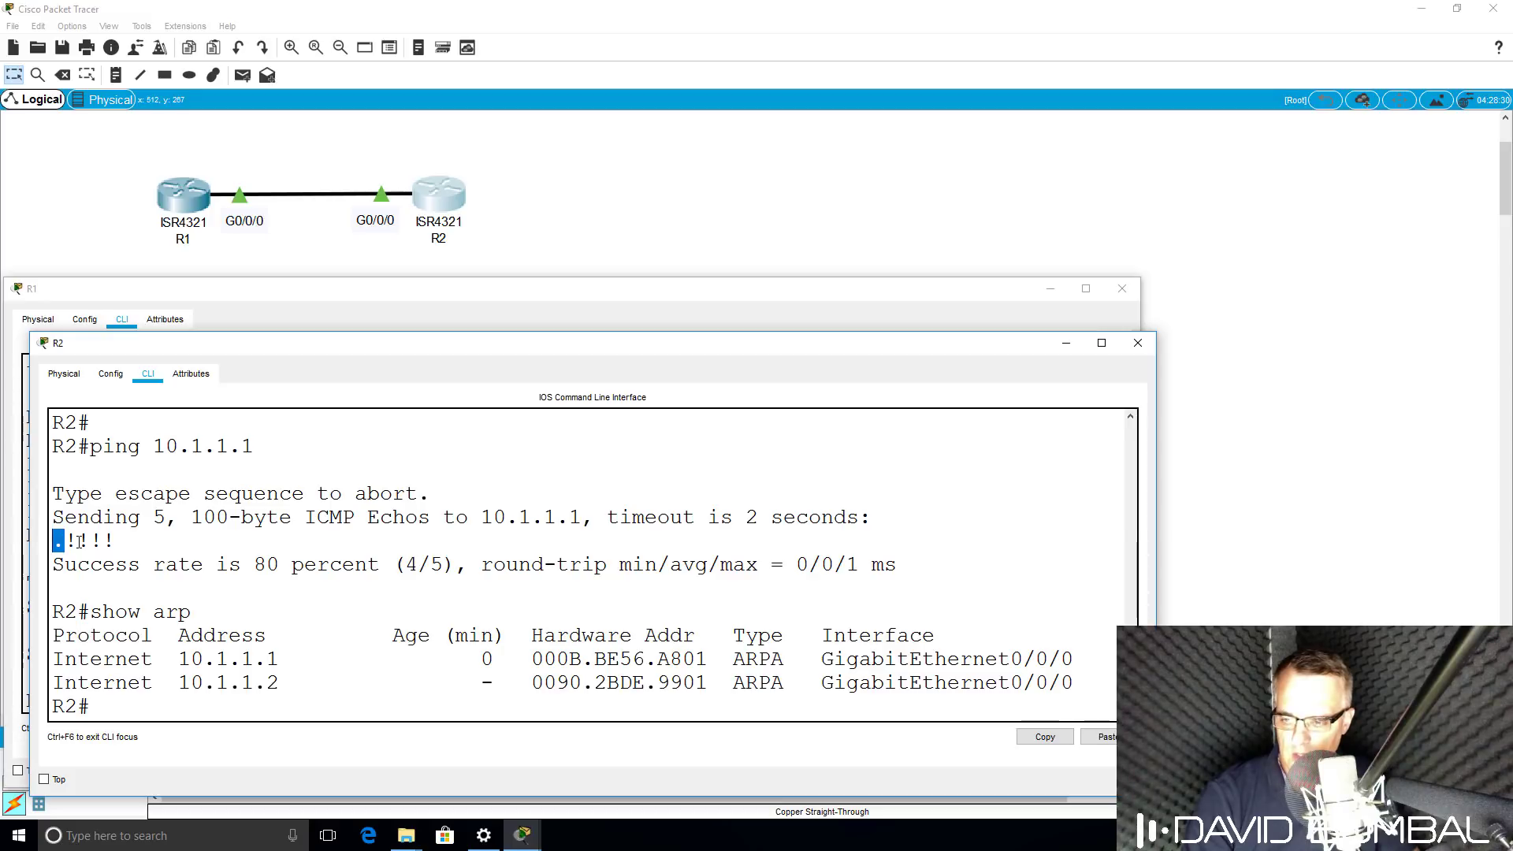
pyautogui.write('ping')
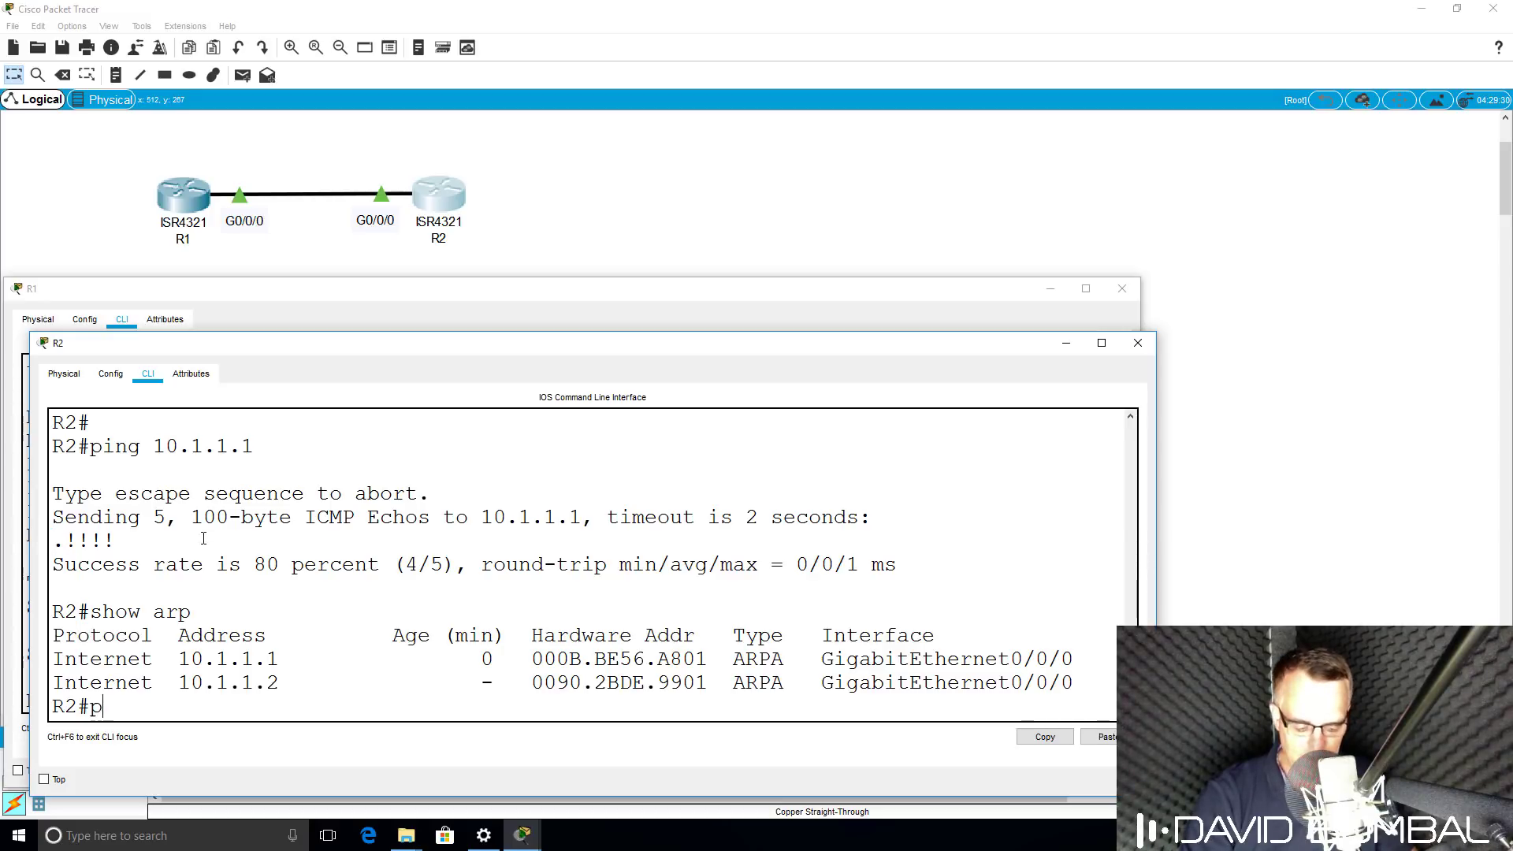
pyautogui.write(' 10.1.1.1')
pyautogui.press('Return')
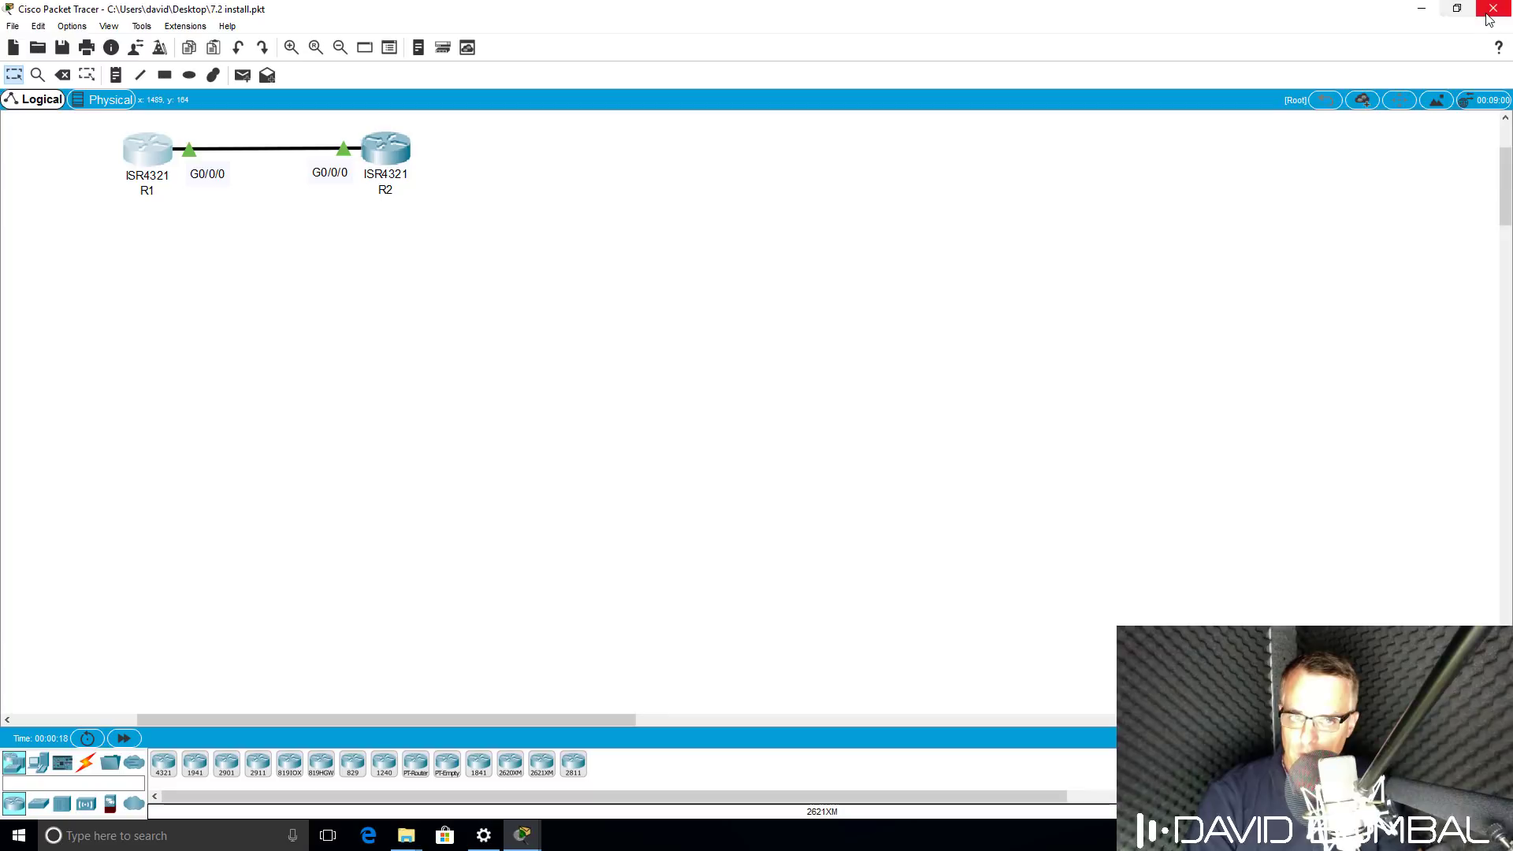
# Quit Packet Tracer, answering the Exit save-changes prompt.
pyautogui.click(1494, 8)
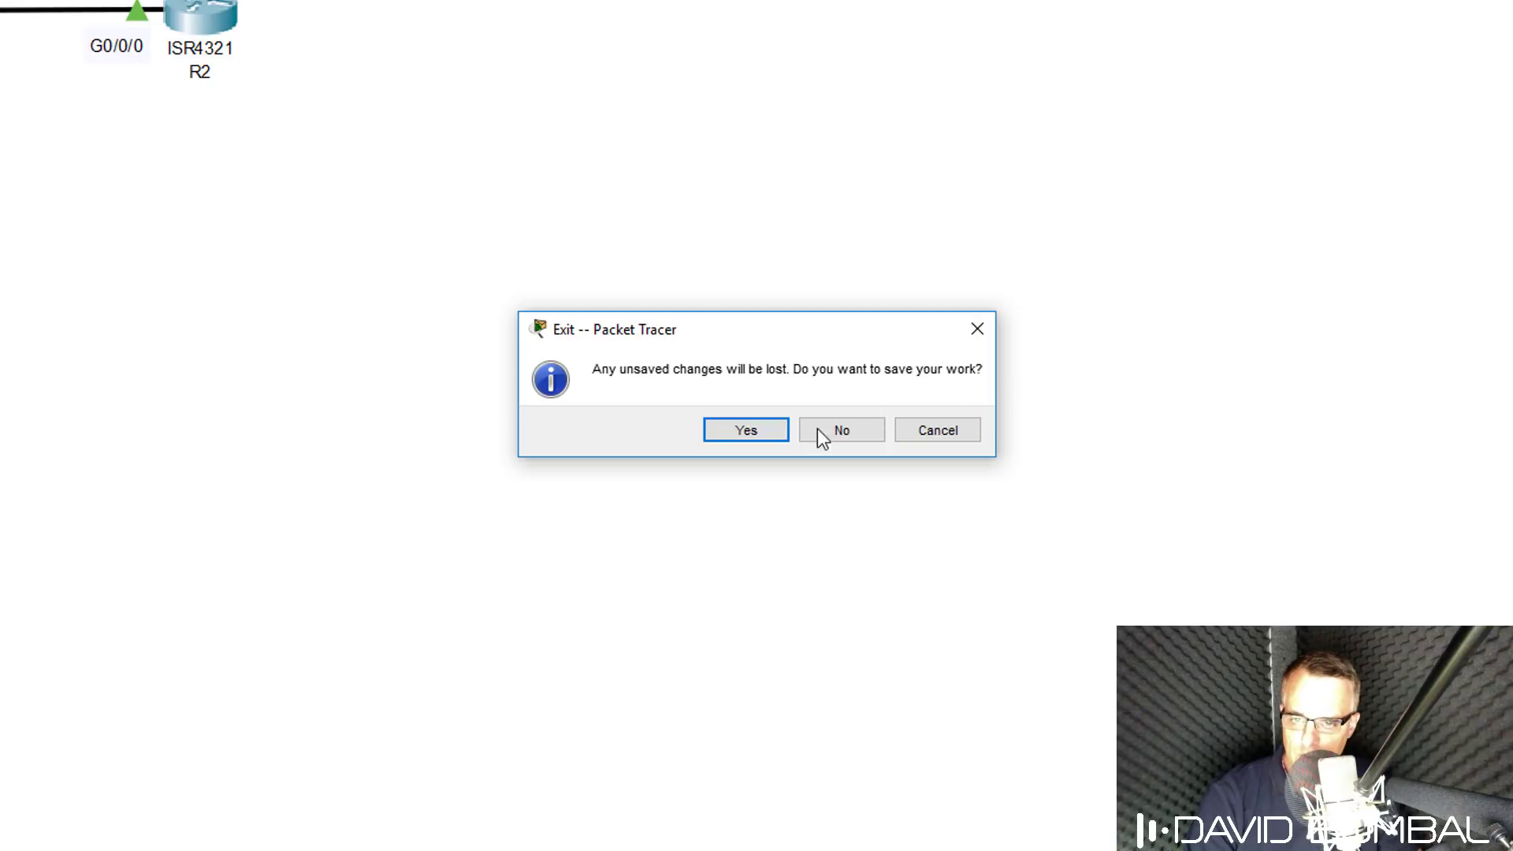
pyautogui.click(722, 428)
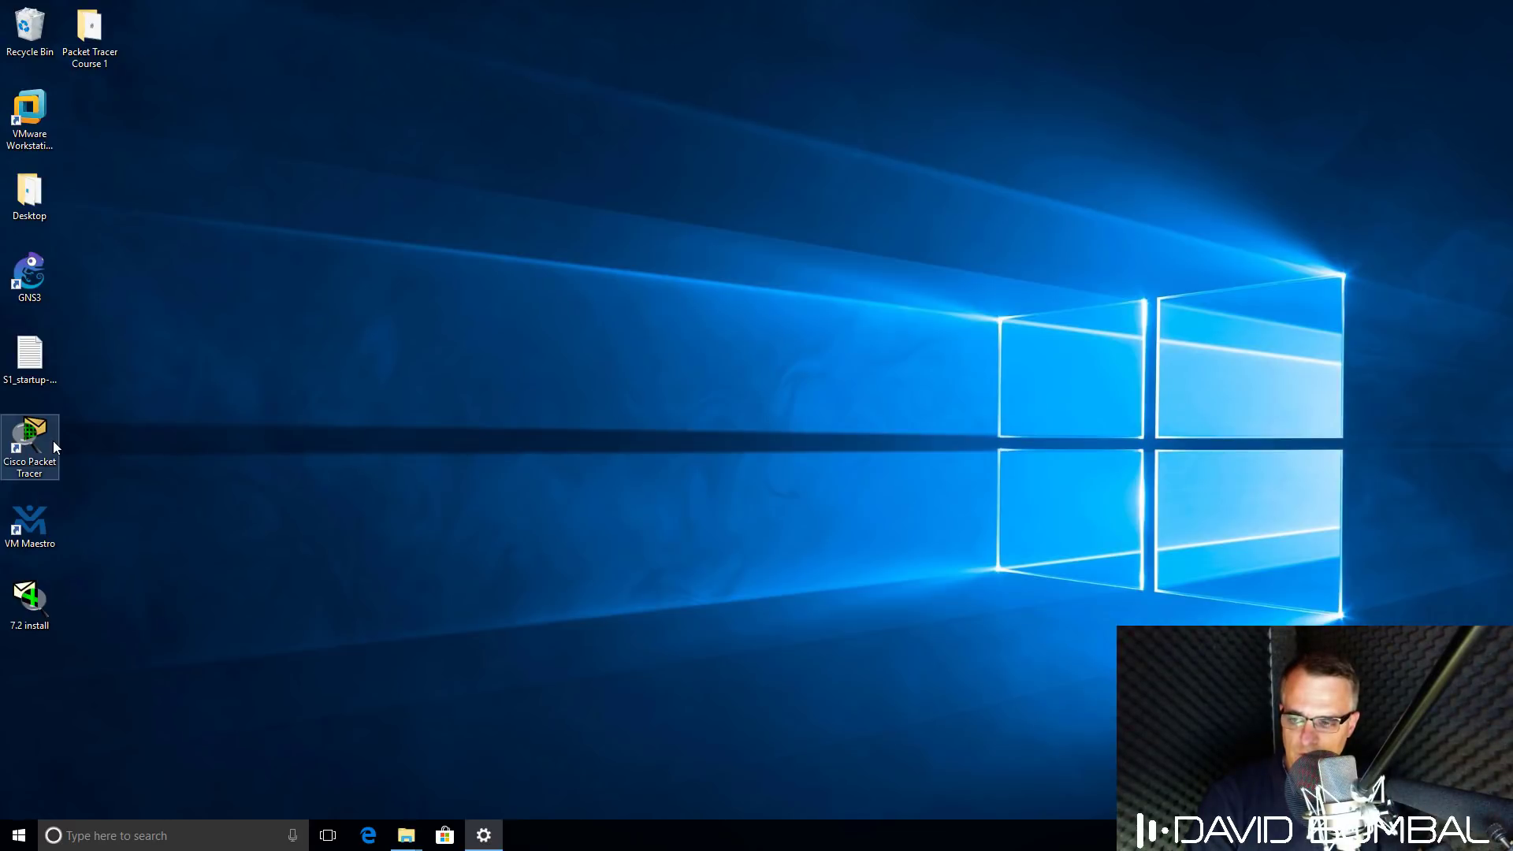
# Relaunch Packet Tracer and open the '7.2 install' topology from the Desktop.
pyautogui.doubleClick(30, 450)
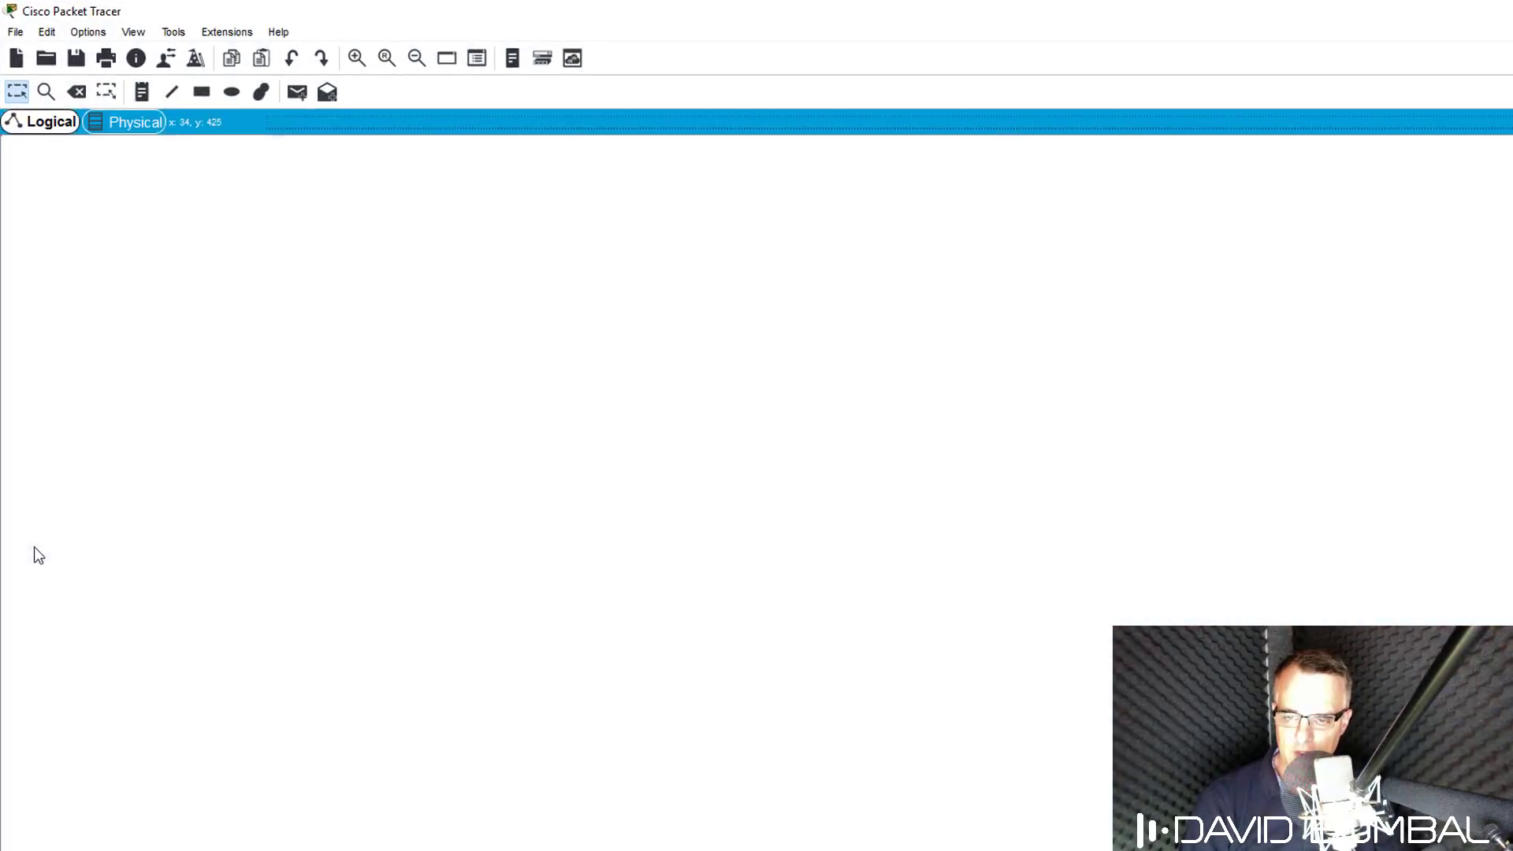
pyautogui.click(14, 32)
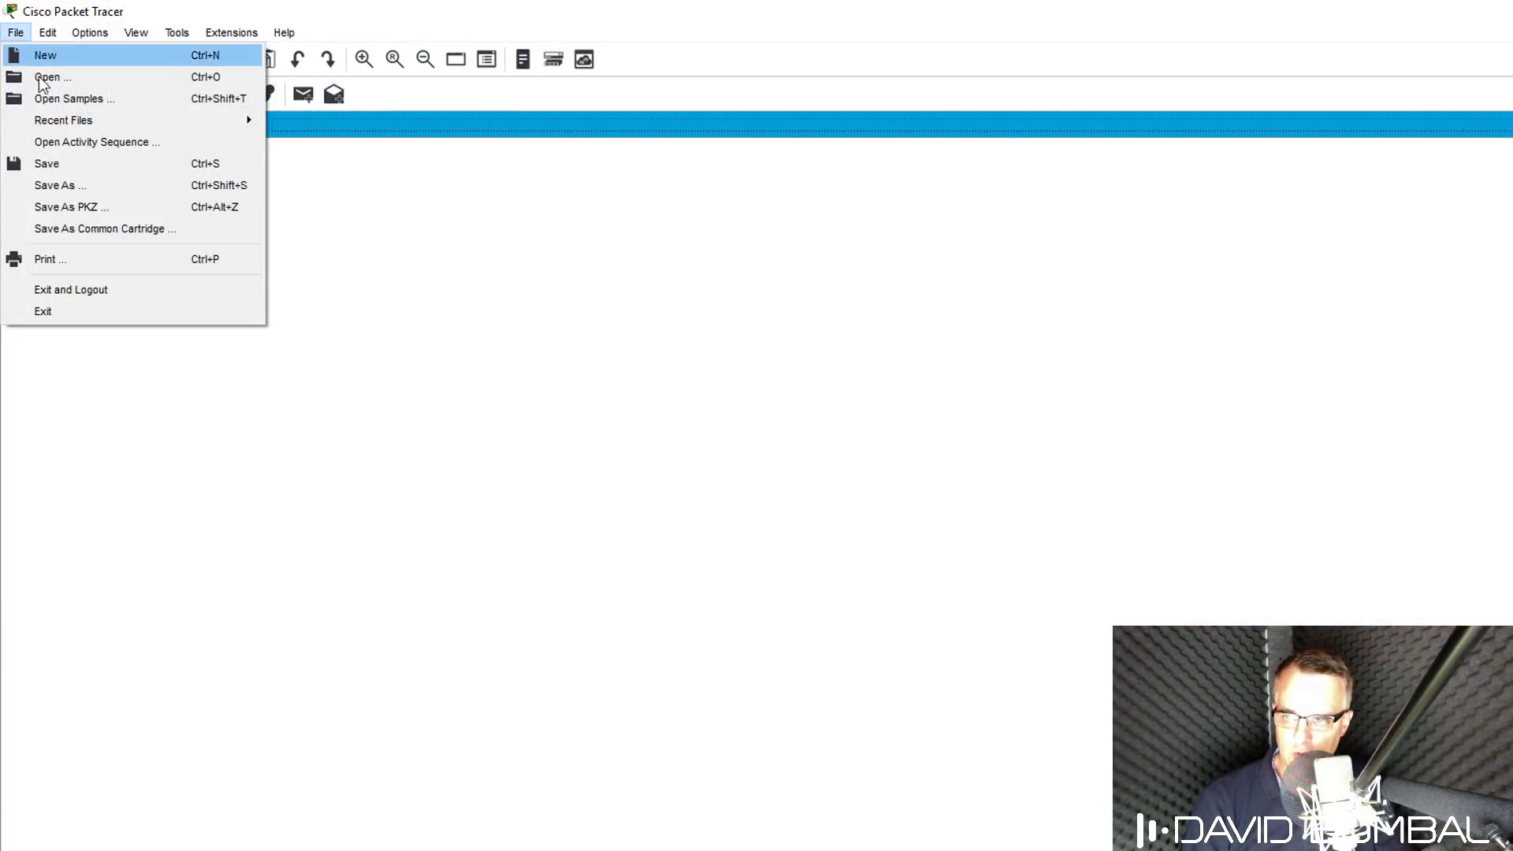
pyautogui.moveTo(50, 118)
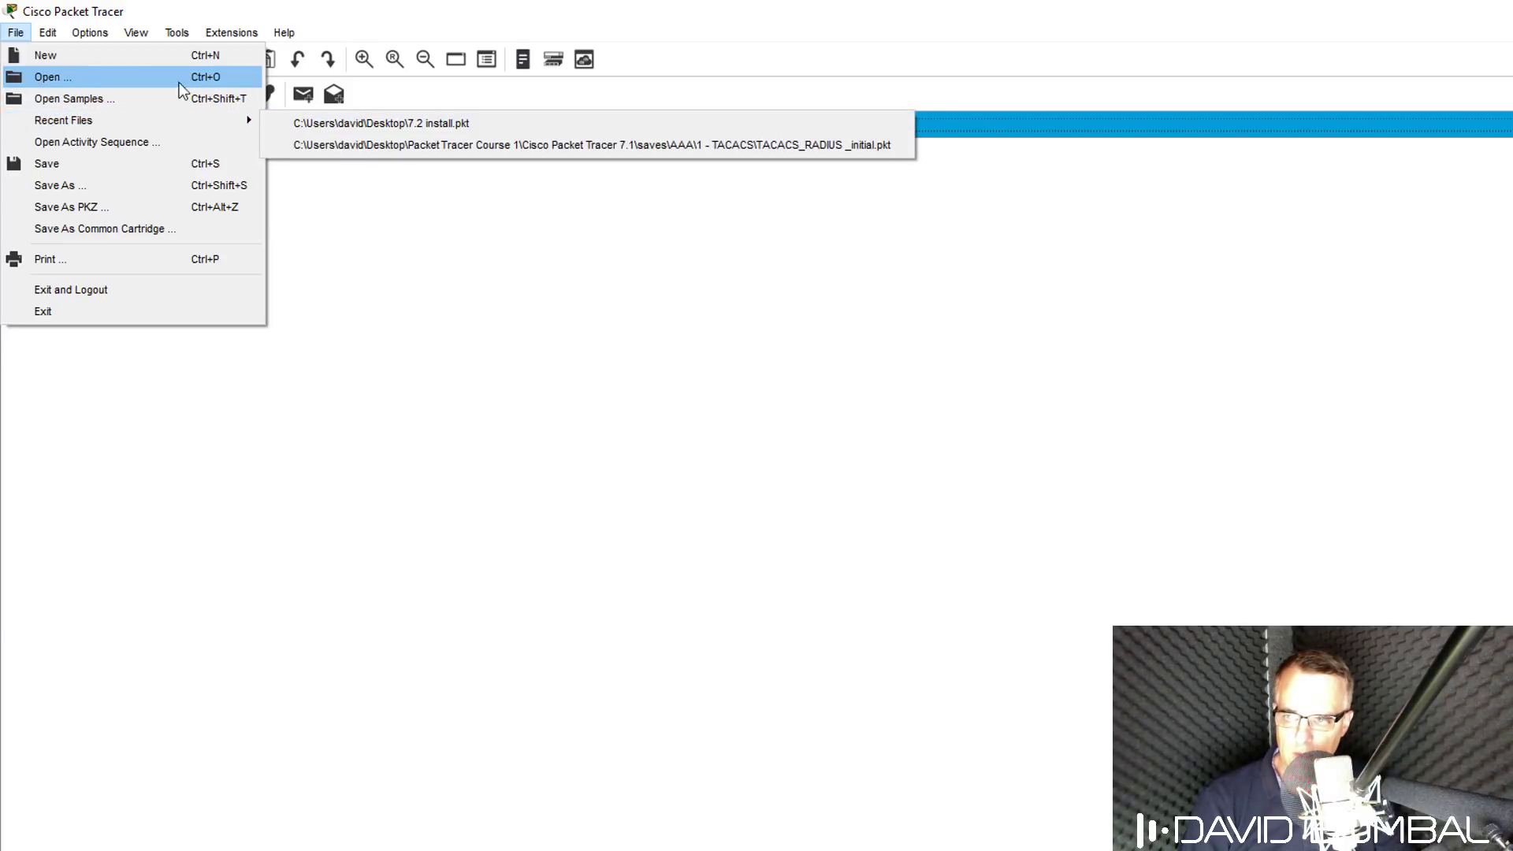
pyautogui.click(87, 77)
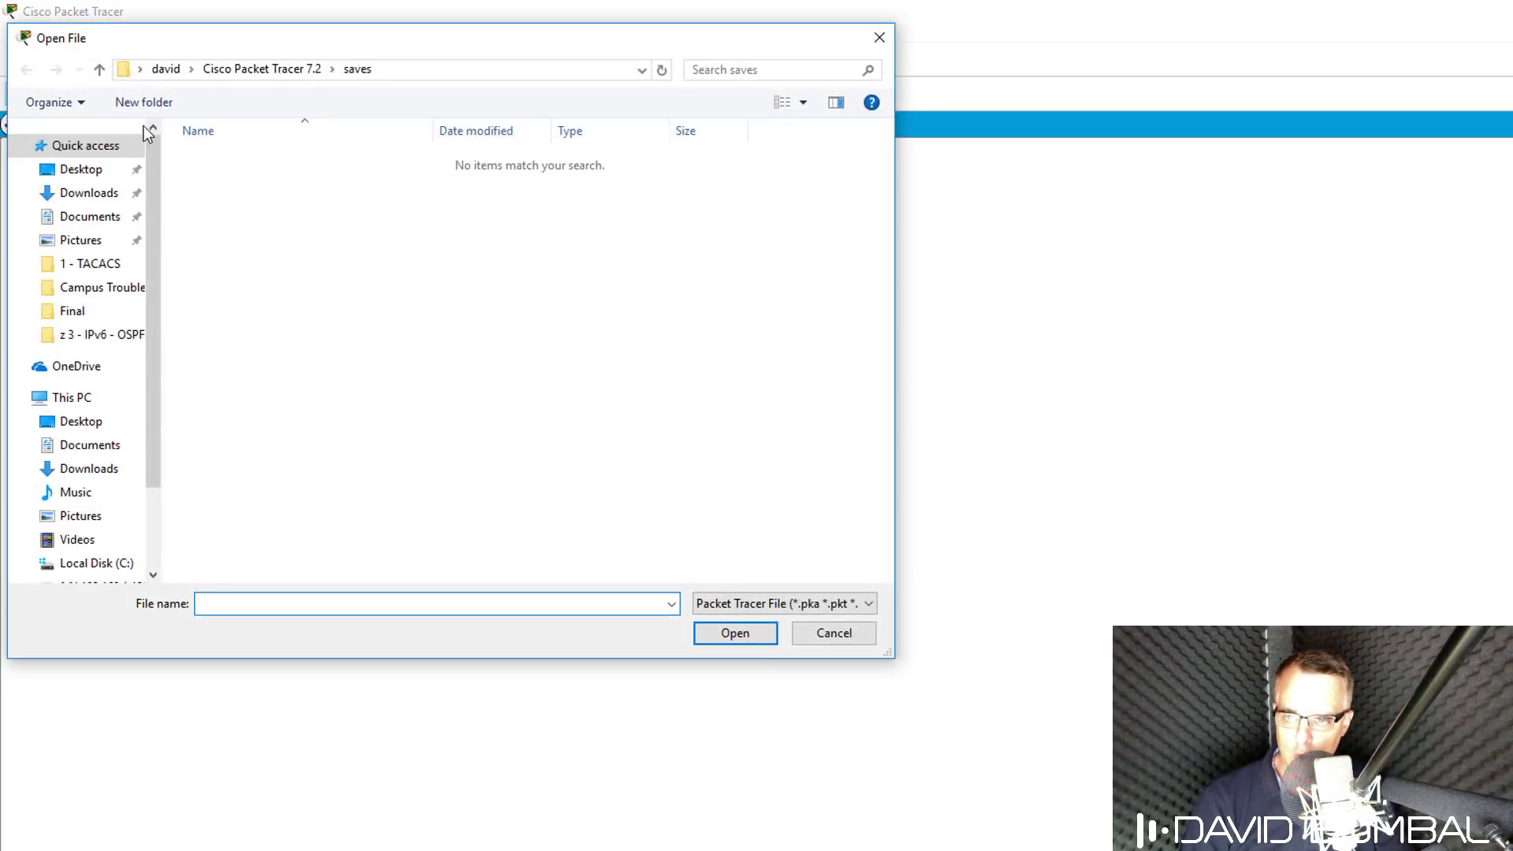
pyautogui.click(89, 169)
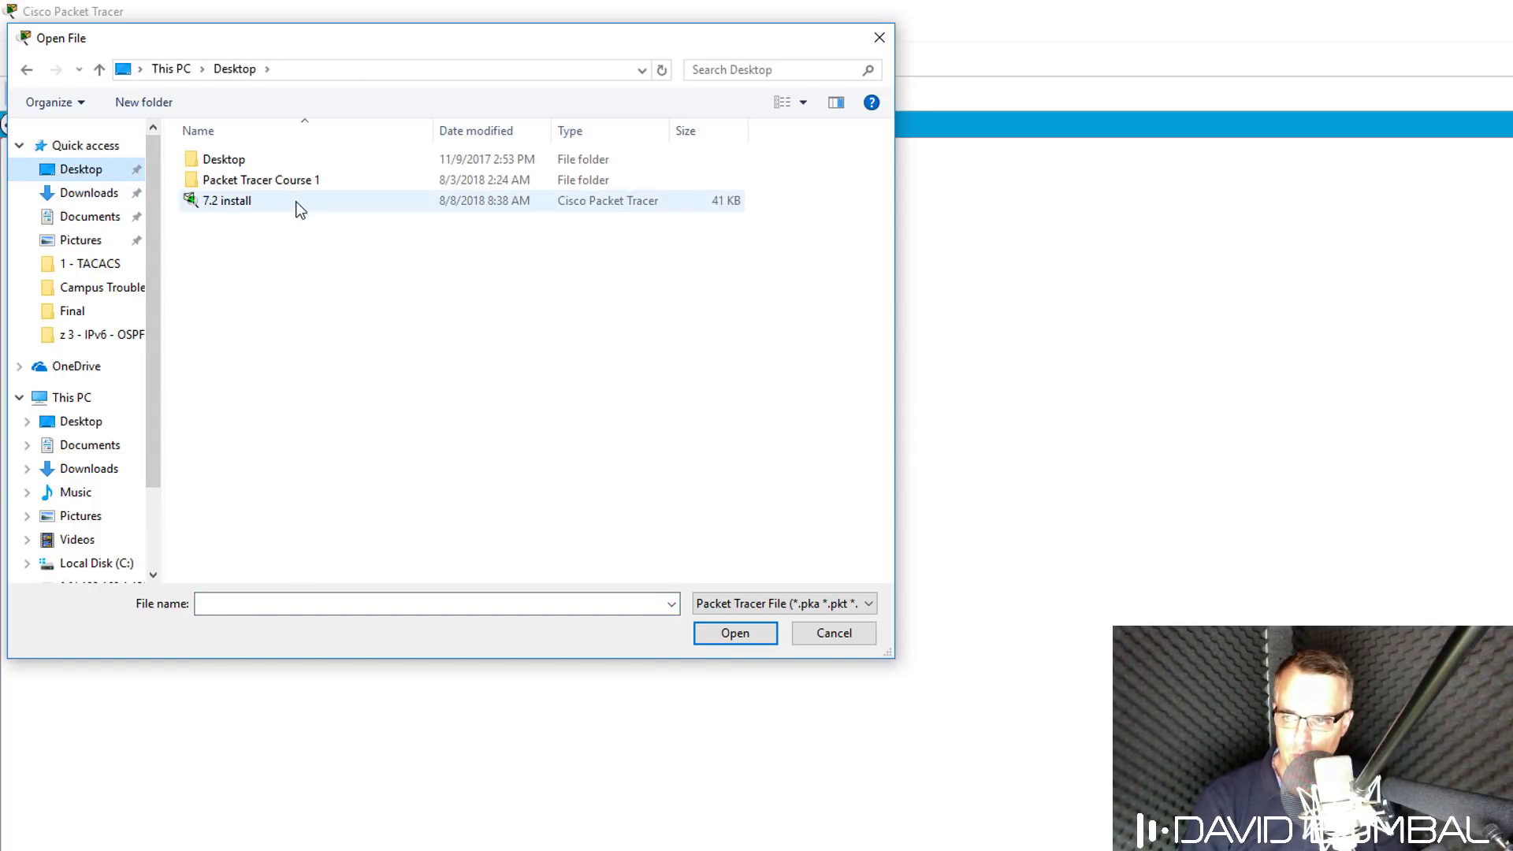
pyautogui.doubleClick(300, 206)
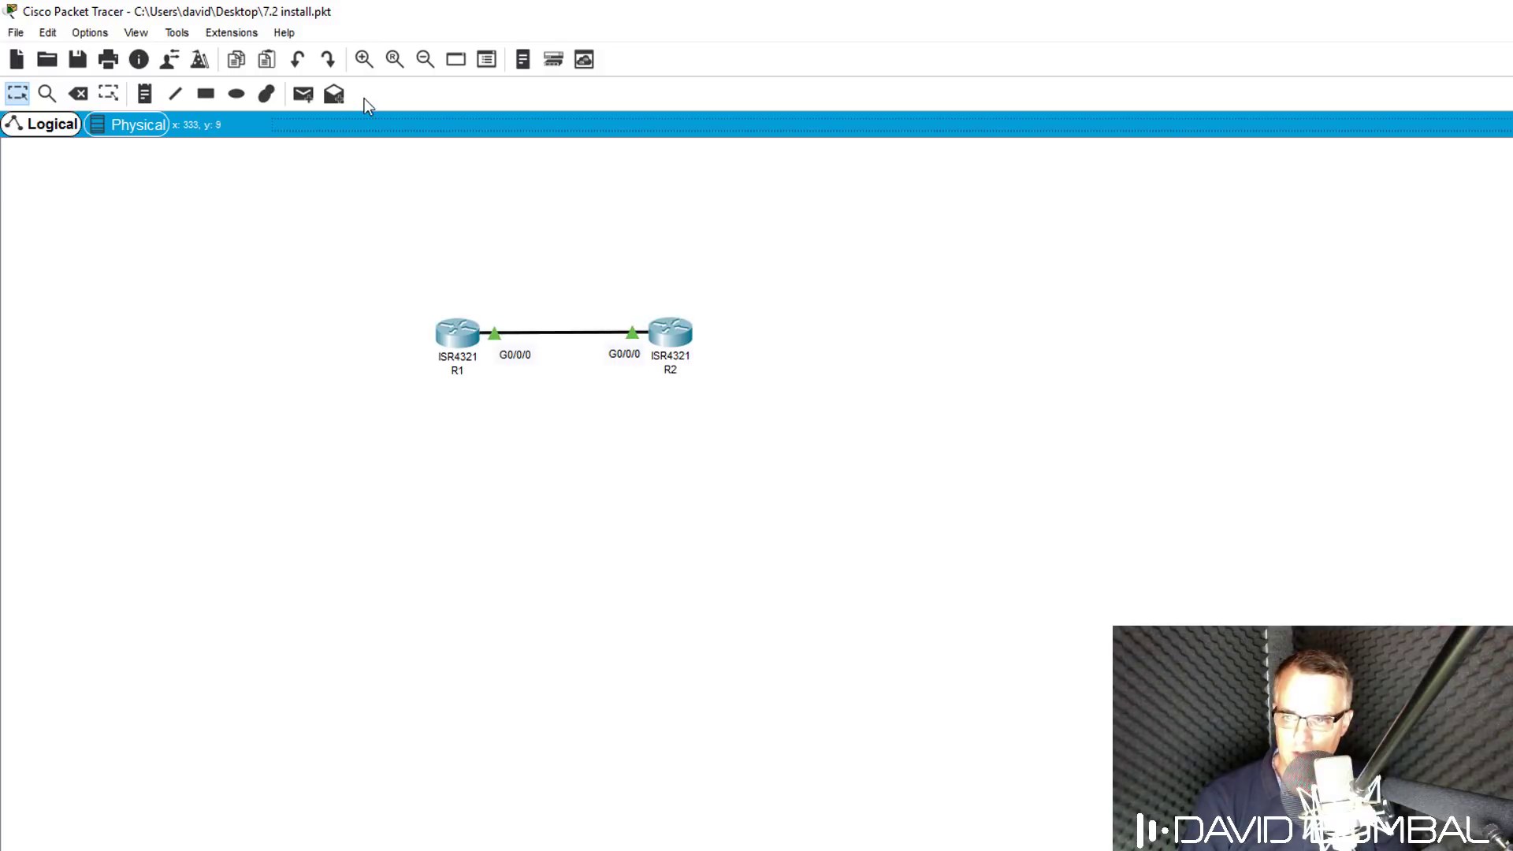
# Zoom in twice on the R1–R2 topology and open router R1's device window.
pyautogui.click(364, 59)
pyautogui.click(364, 59)
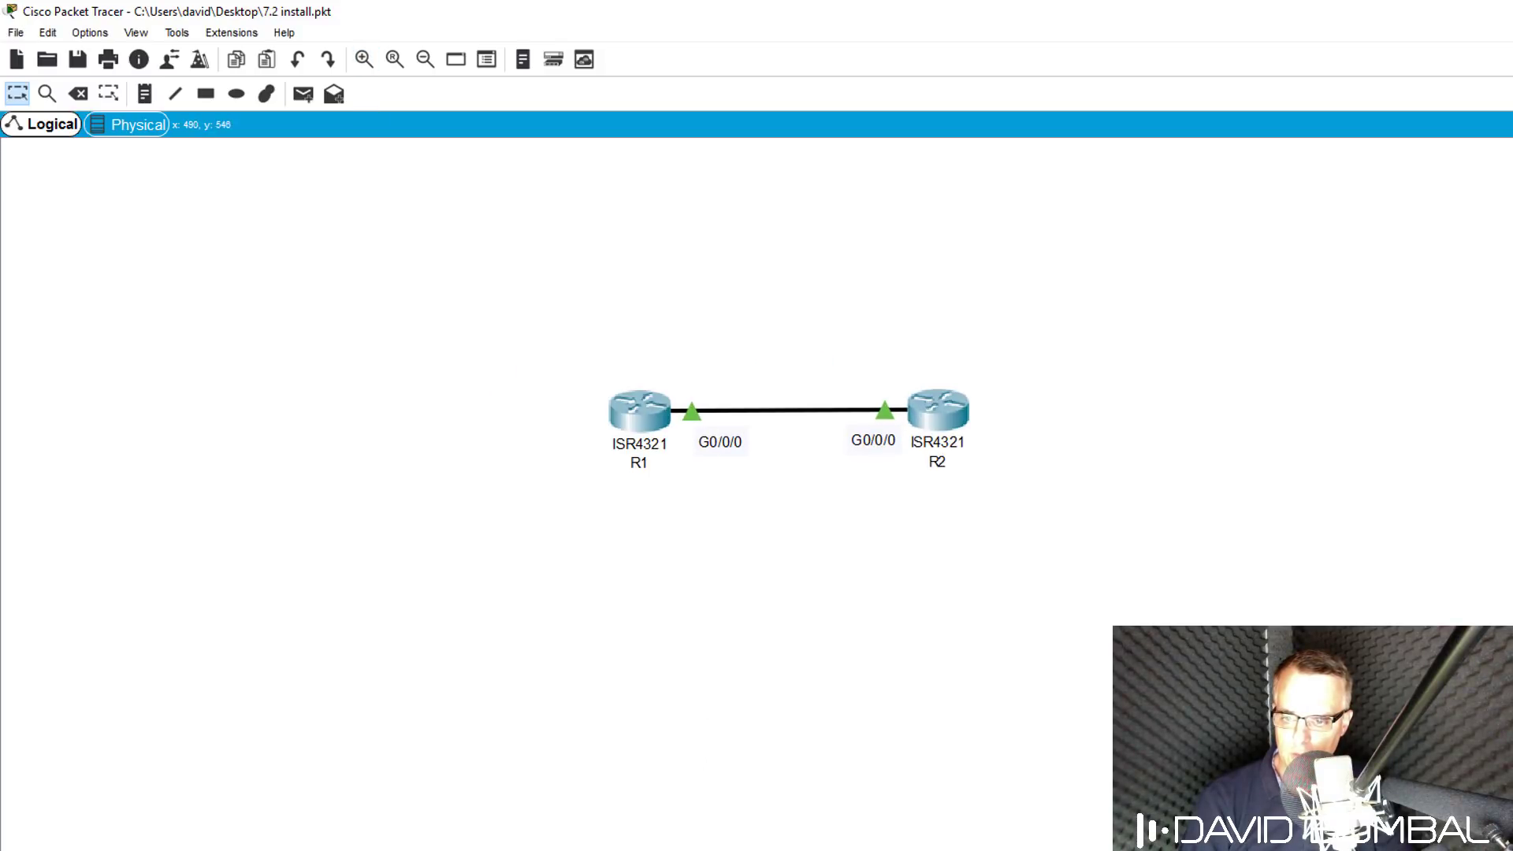
pyautogui.hscroll(5, 757, 426)
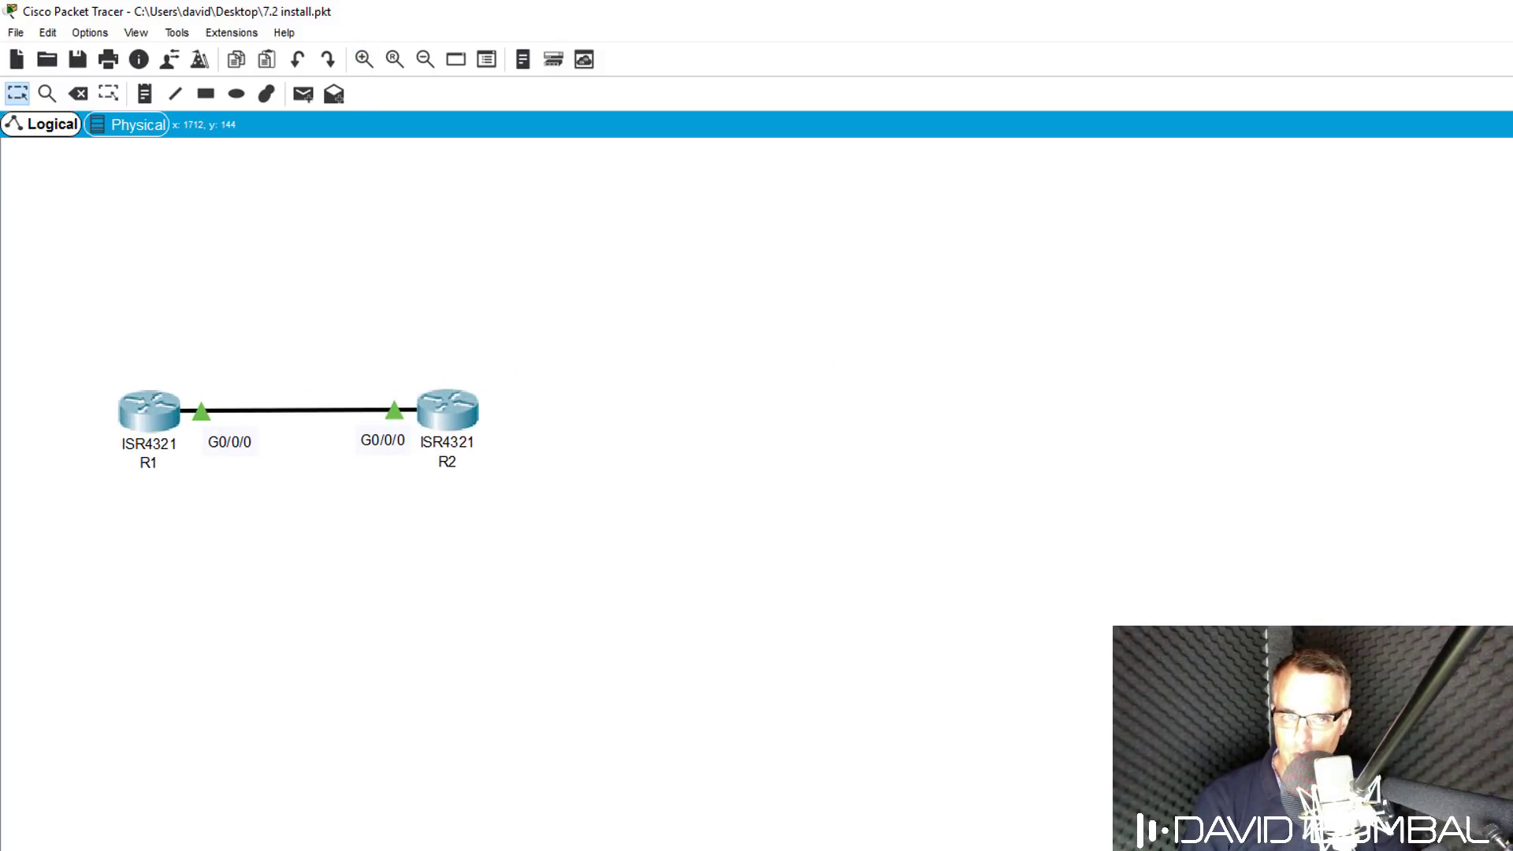
pyautogui.scroll(-5, 132, 208)
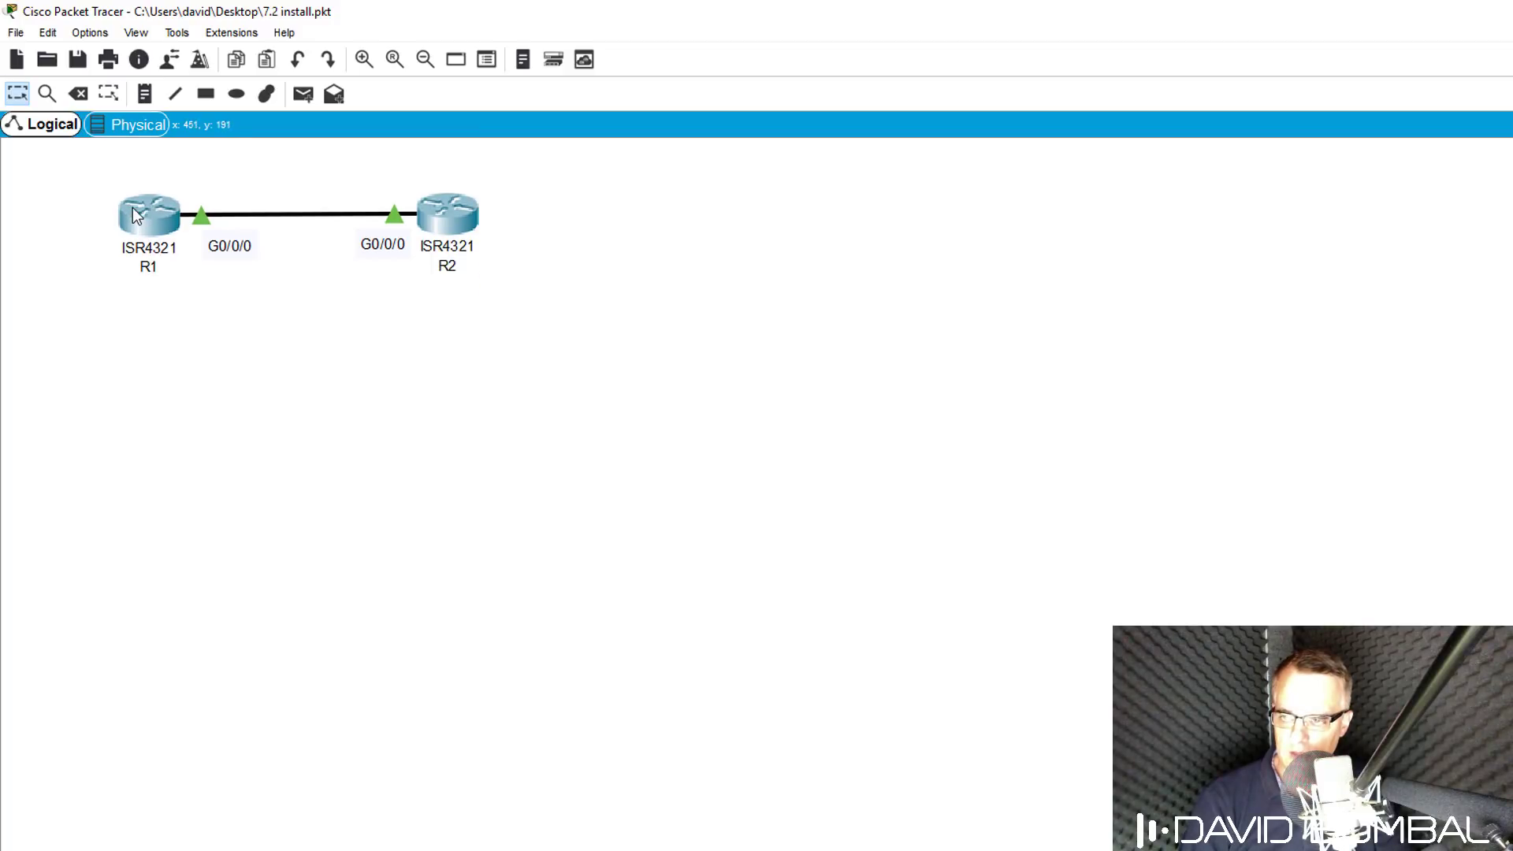
pyautogui.click(134, 208)
# Switch R1's window to its CLI, then reposition and widen the console.
pyautogui.click(820, 260)
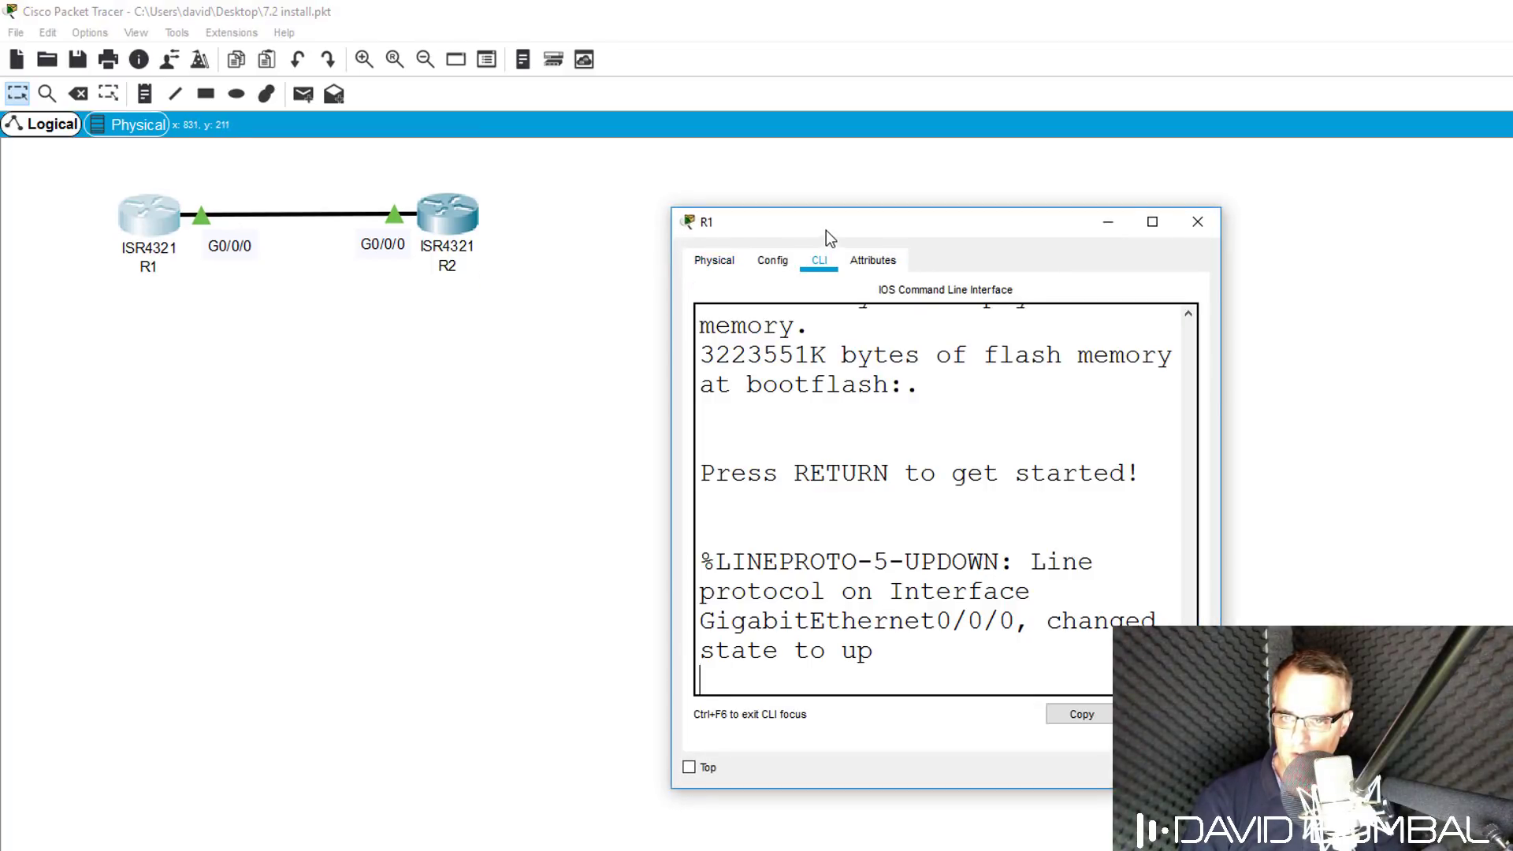
pyautogui.moveTo(826, 230); pyautogui.dragTo(212, 390)
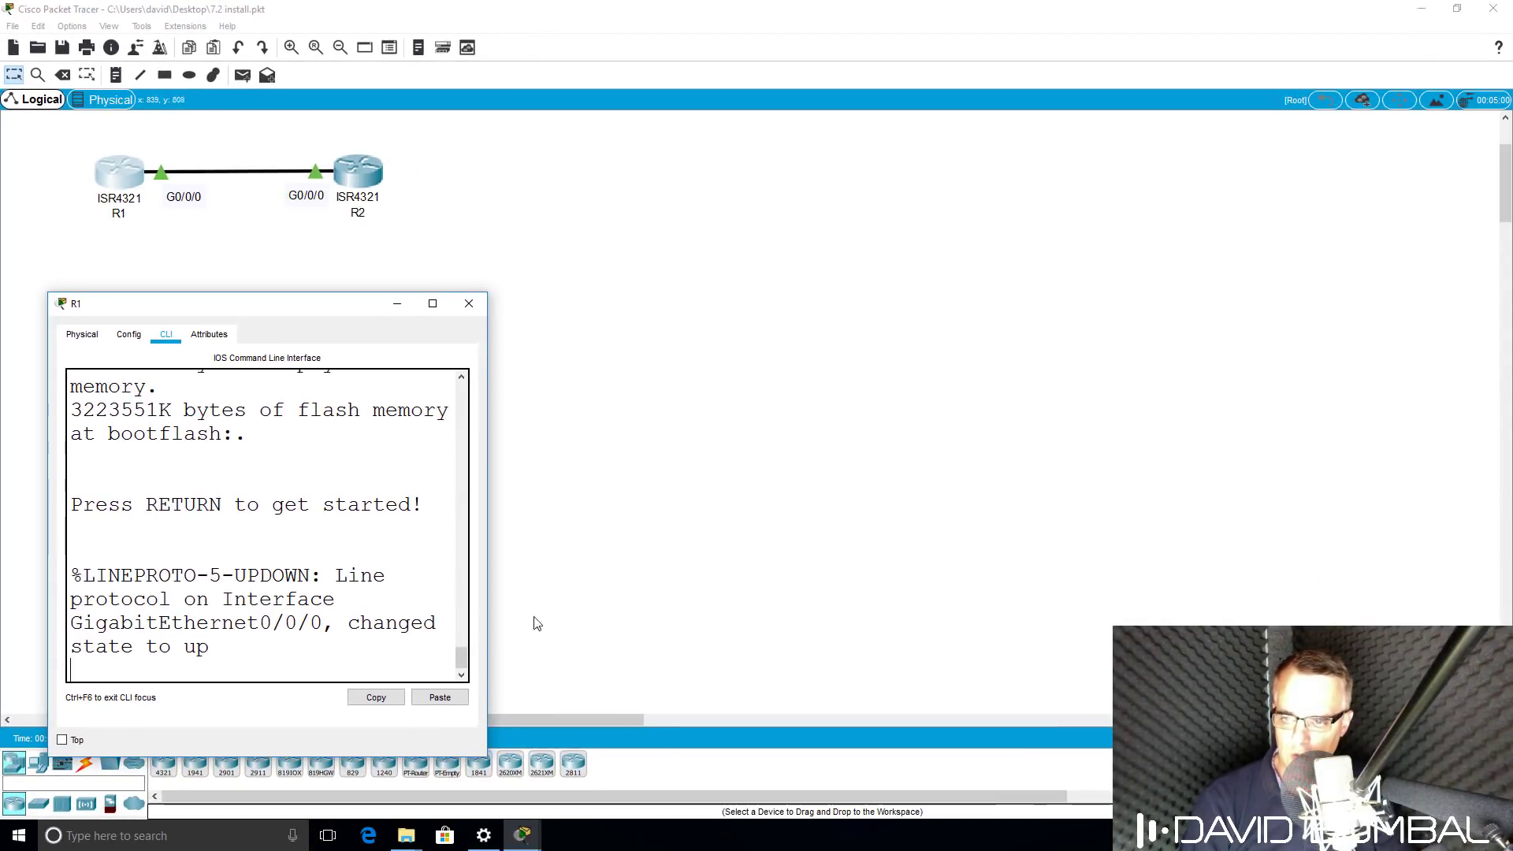
pyautogui.moveTo(487, 584); pyautogui.dragTo(1251, 589)
pyautogui.press('Return')
pyautogui.press('Return')
pyautogui.press('Return')
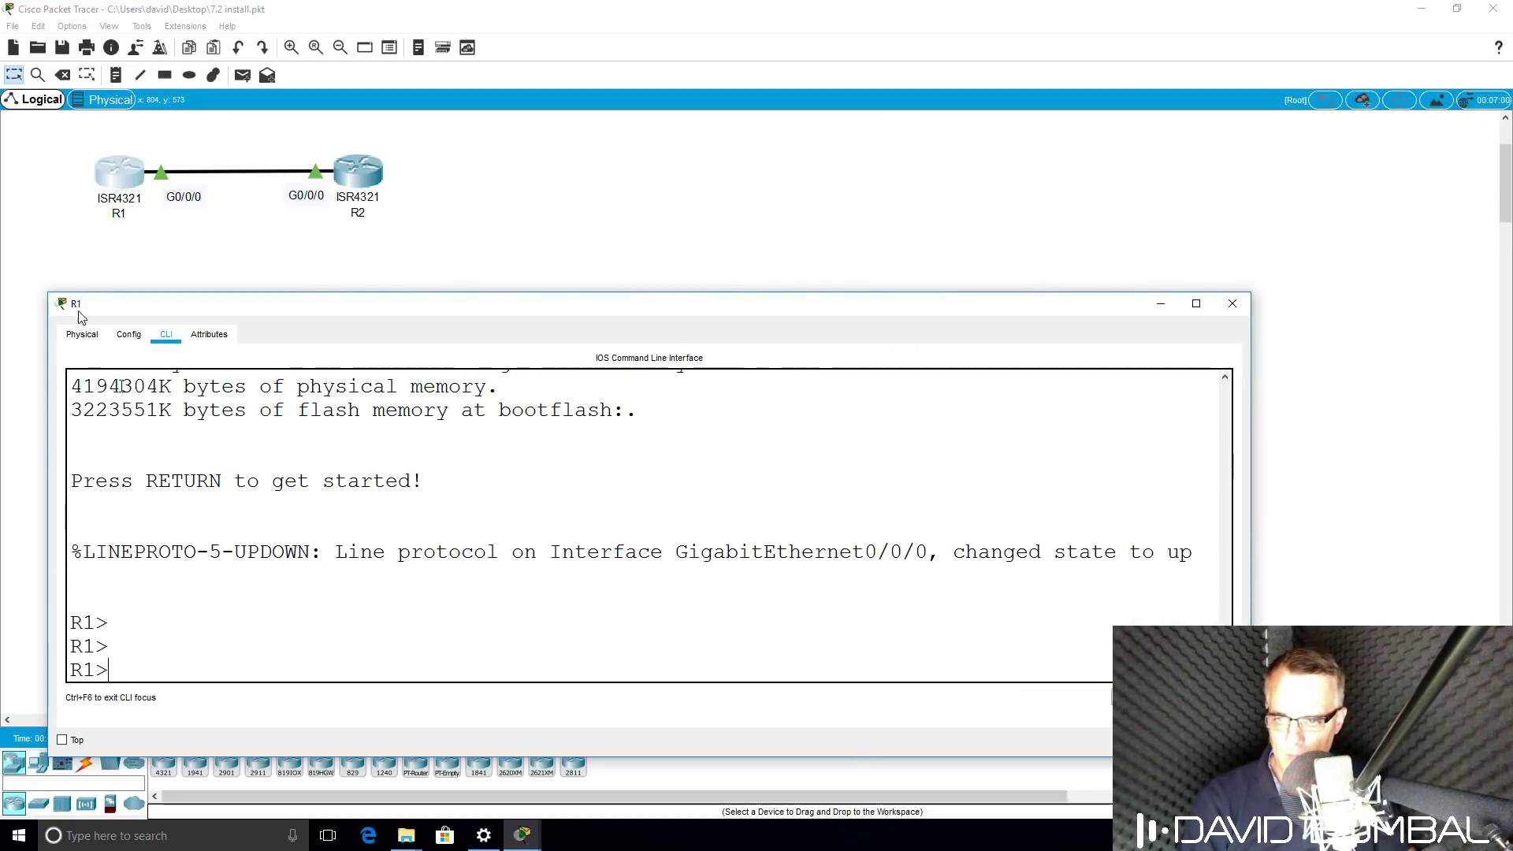
pyautogui.moveTo(304, 304); pyautogui.dragTo(262, 323)
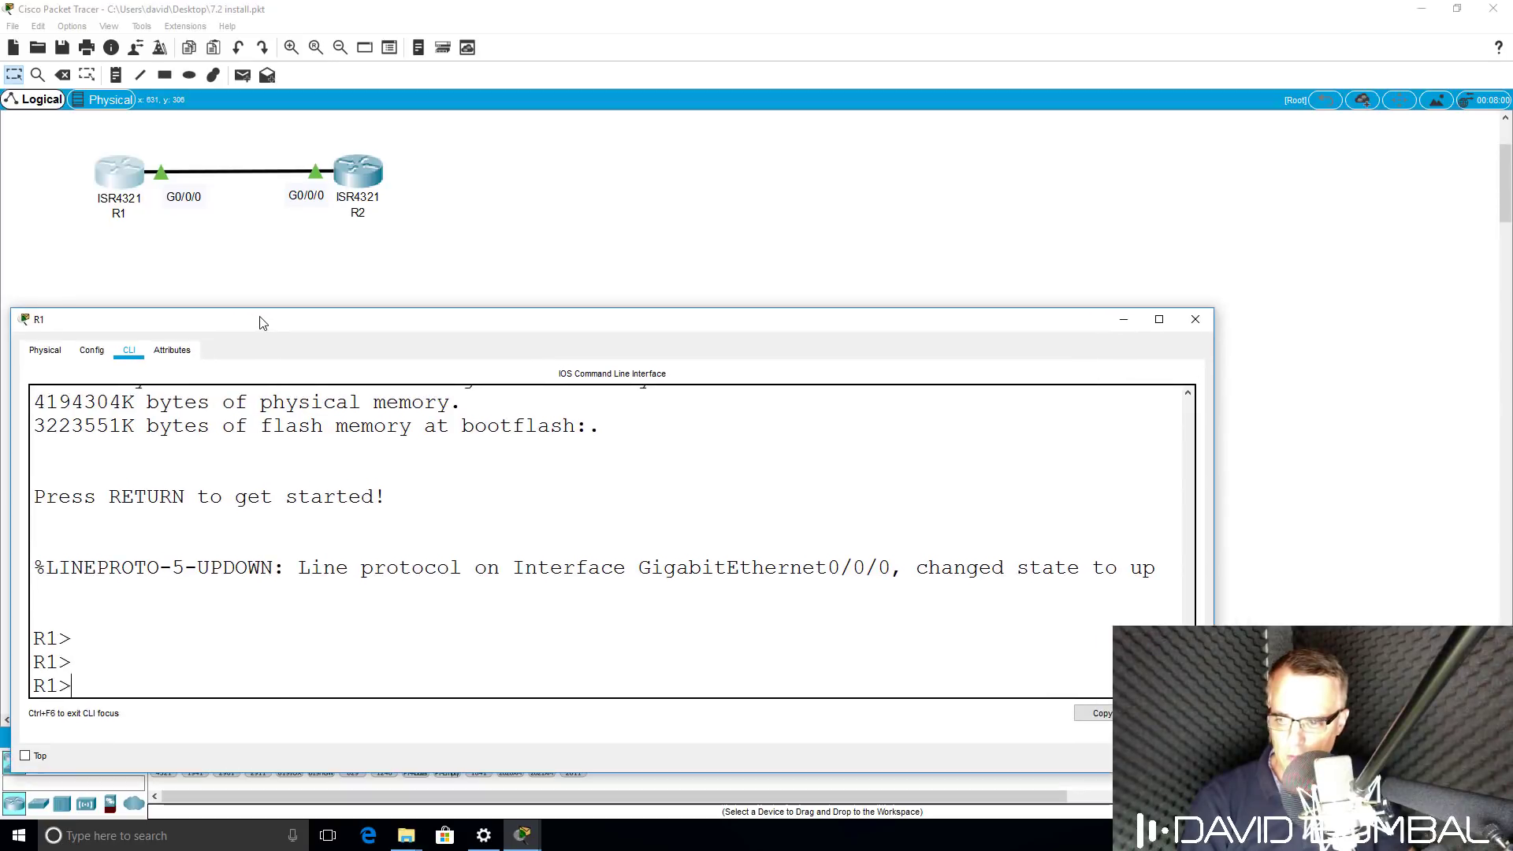
# Run 'en' and 'show ip int brief' on R1, highlighting G0/0/0 at 10.1.1.1 up/up.
pyautogui.write('en')
pyautogui.press('Return')
pyautogui.write('sho')
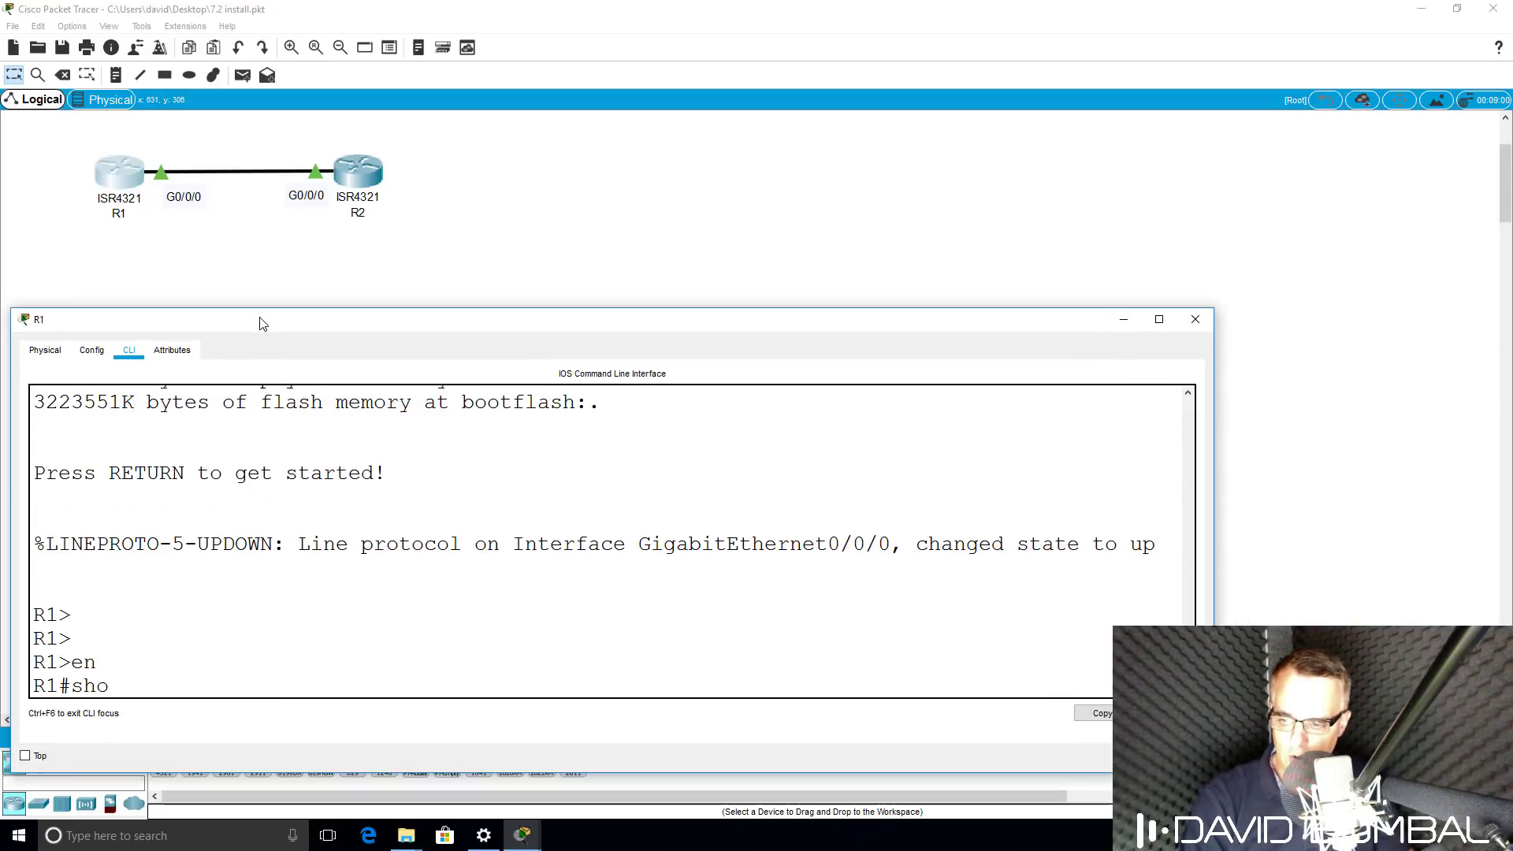
pyautogui.write('w ip int rb')
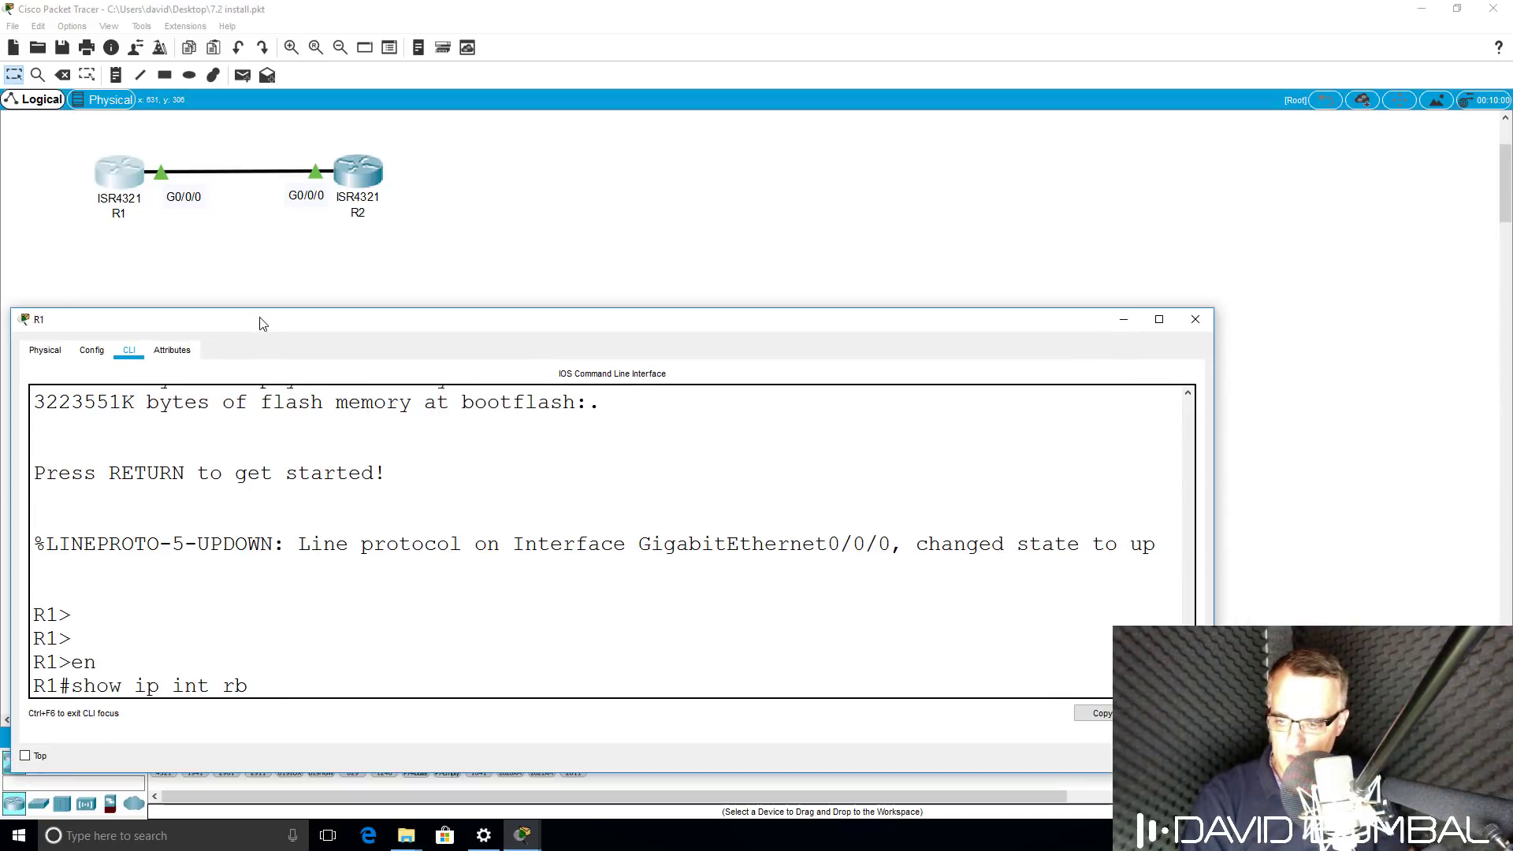
pyautogui.press('BackSpace')
pyautogui.press('BackSpace')
pyautogui.write('brief')
pyautogui.press('Return')
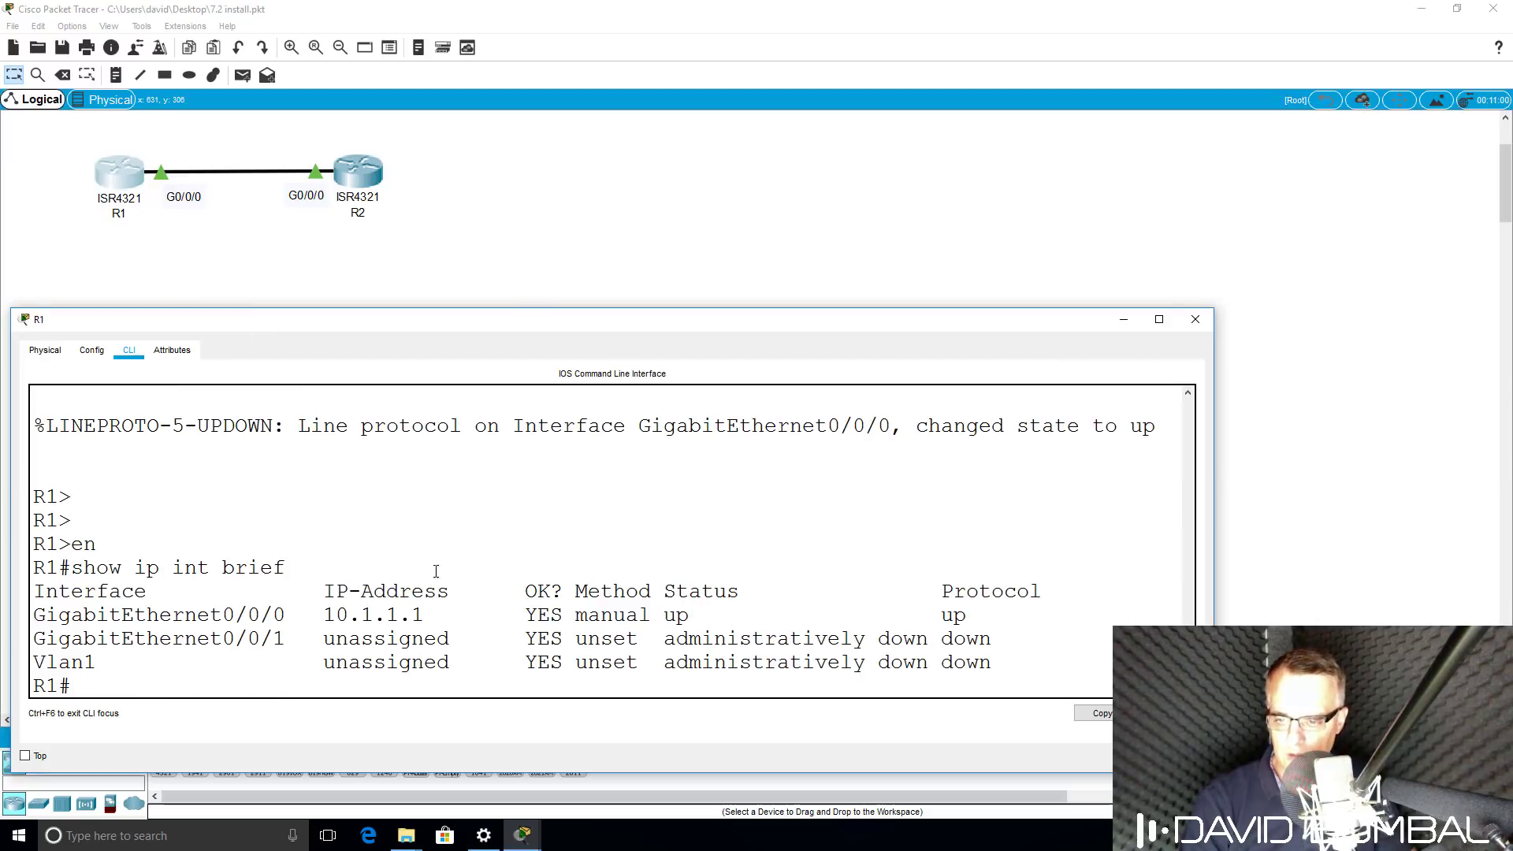
pyautogui.moveTo(437, 621); pyautogui.dragTo(33, 621)
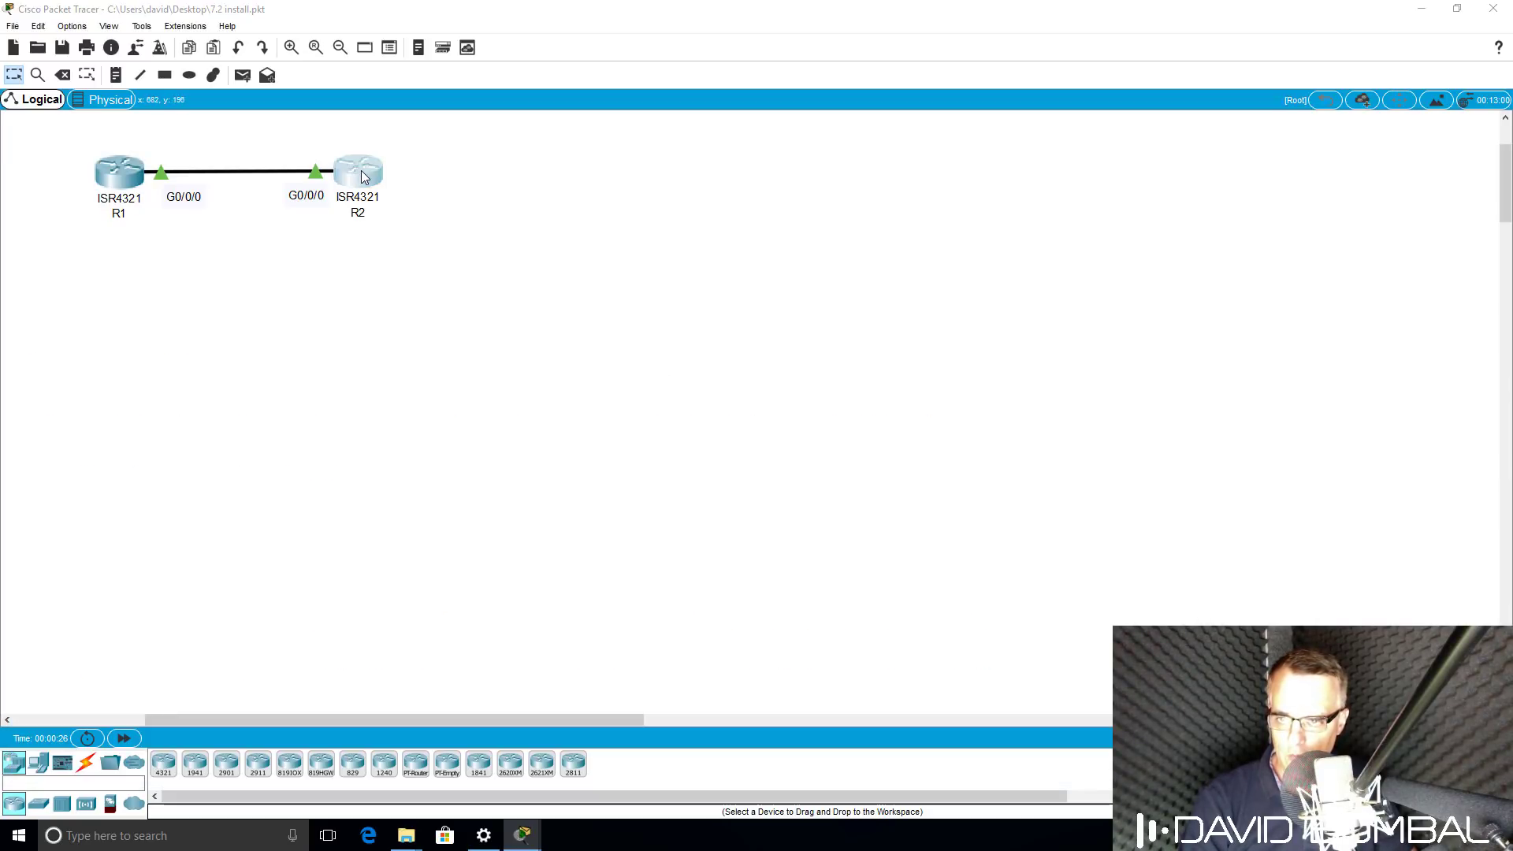
# Open R2's CLI, enter privileged mode, and confirm 10.1.1.2 up/up with 'show ip int brief'.
pyautogui.doubleClick(369, 175)
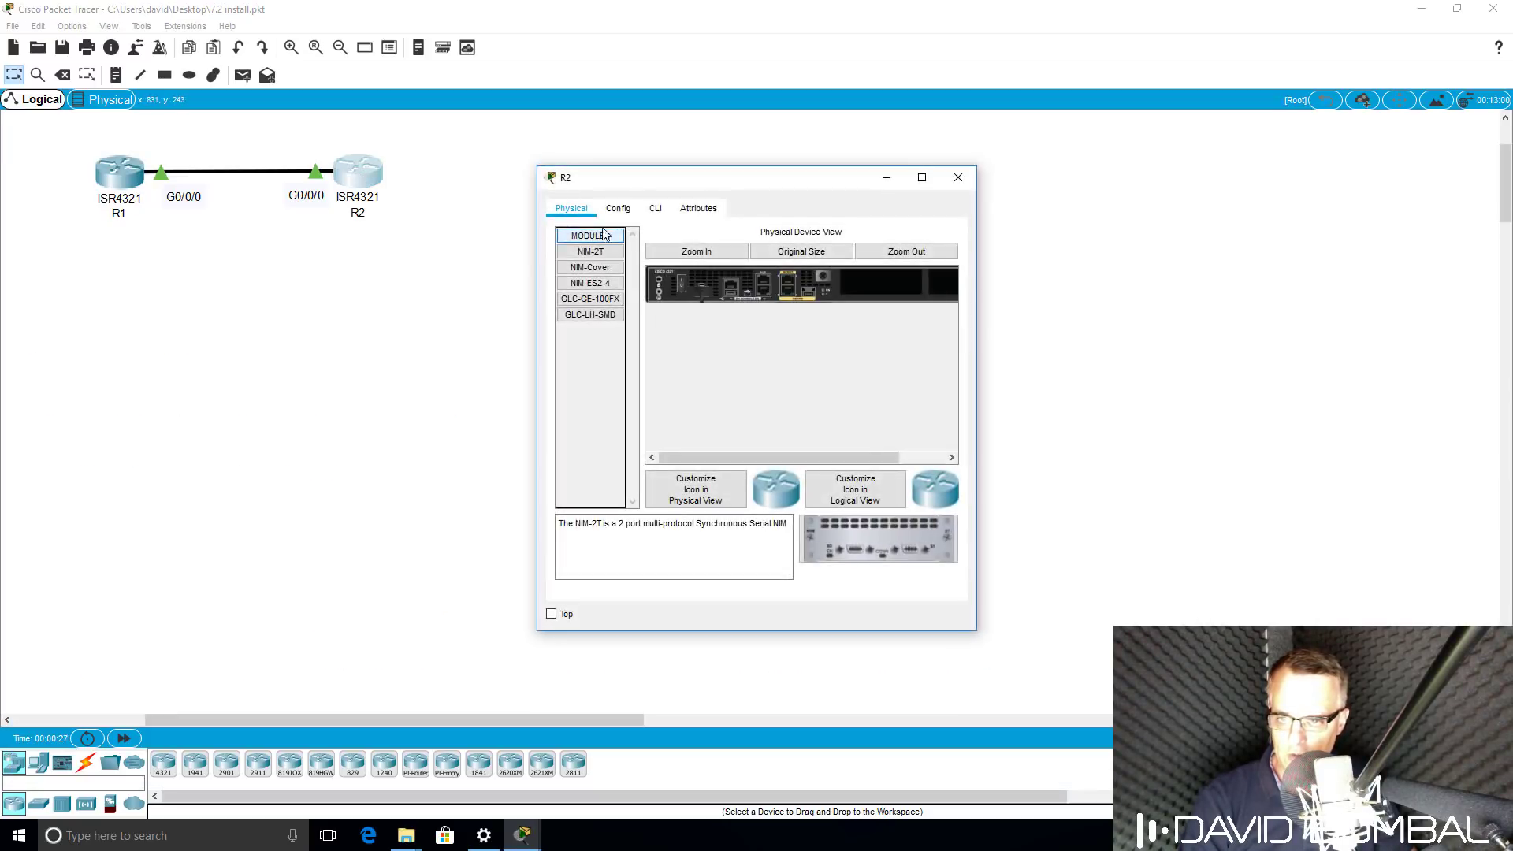
pyautogui.click(653, 210)
pyautogui.moveTo(699, 178); pyautogui.dragTo(163, 356)
pyautogui.moveTo(436, 472); pyautogui.dragTo(988, 473)
pyautogui.press('Return')
pyautogui.press('Return')
pyautogui.press('Return')
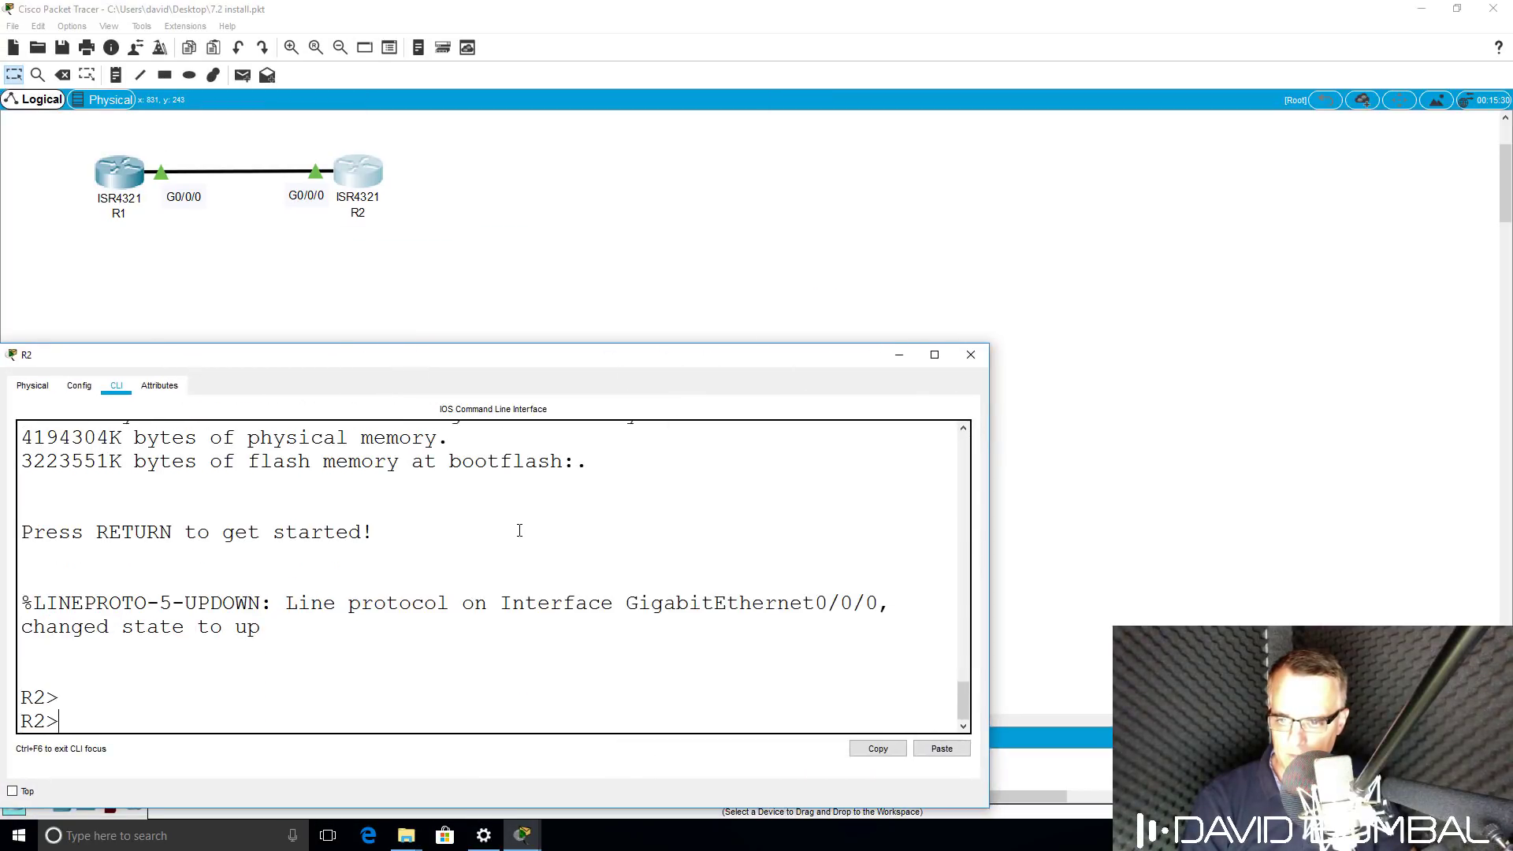
pyautogui.write('en')
pyautogui.press('Return')
pyautogui.write('sh')
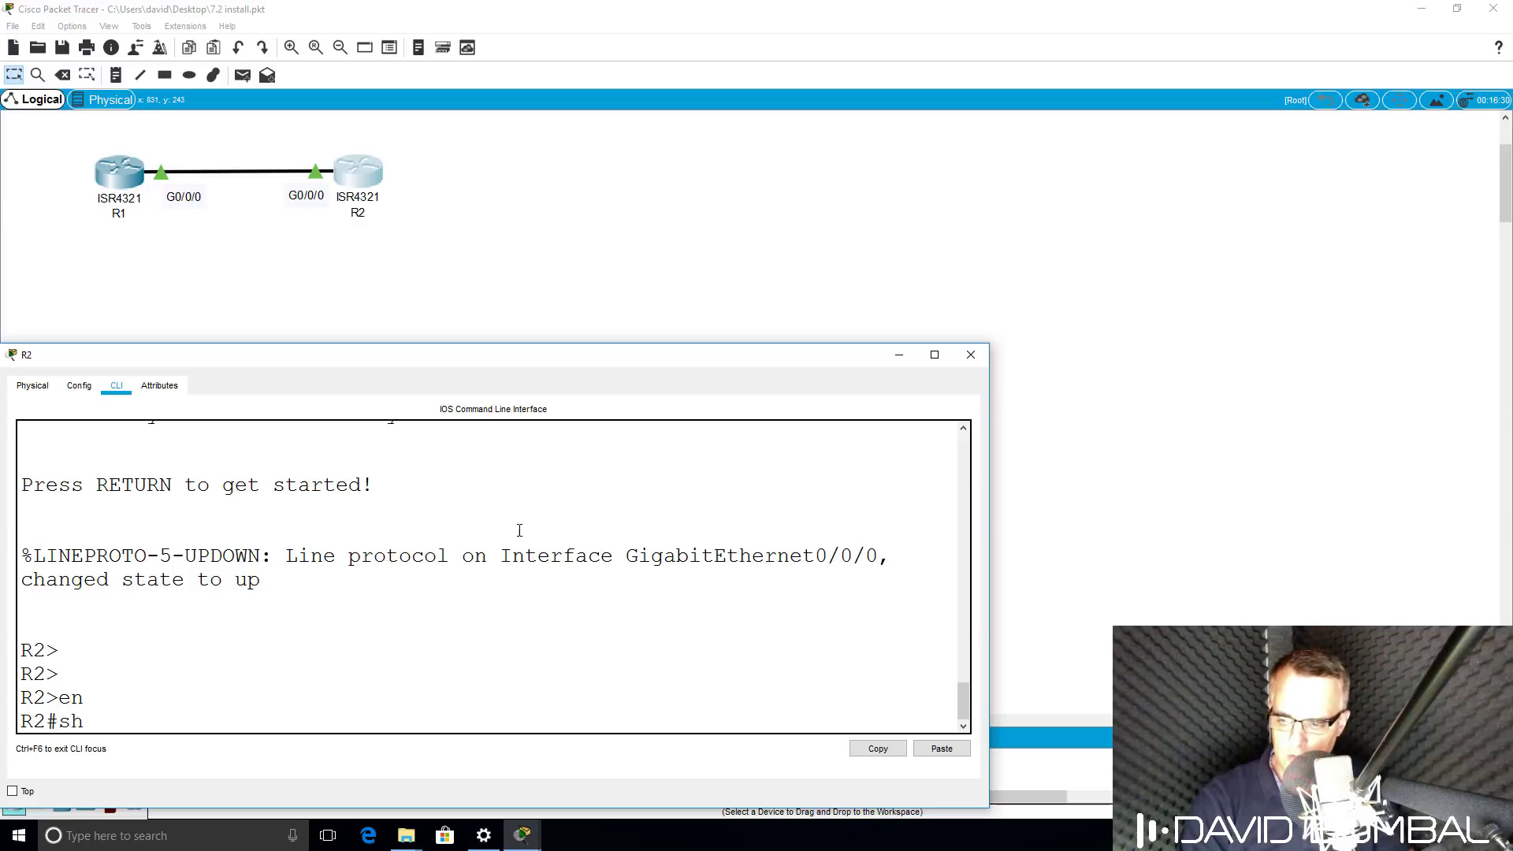
pyautogui.write('ow ip int brief')
pyautogui.press('Return')
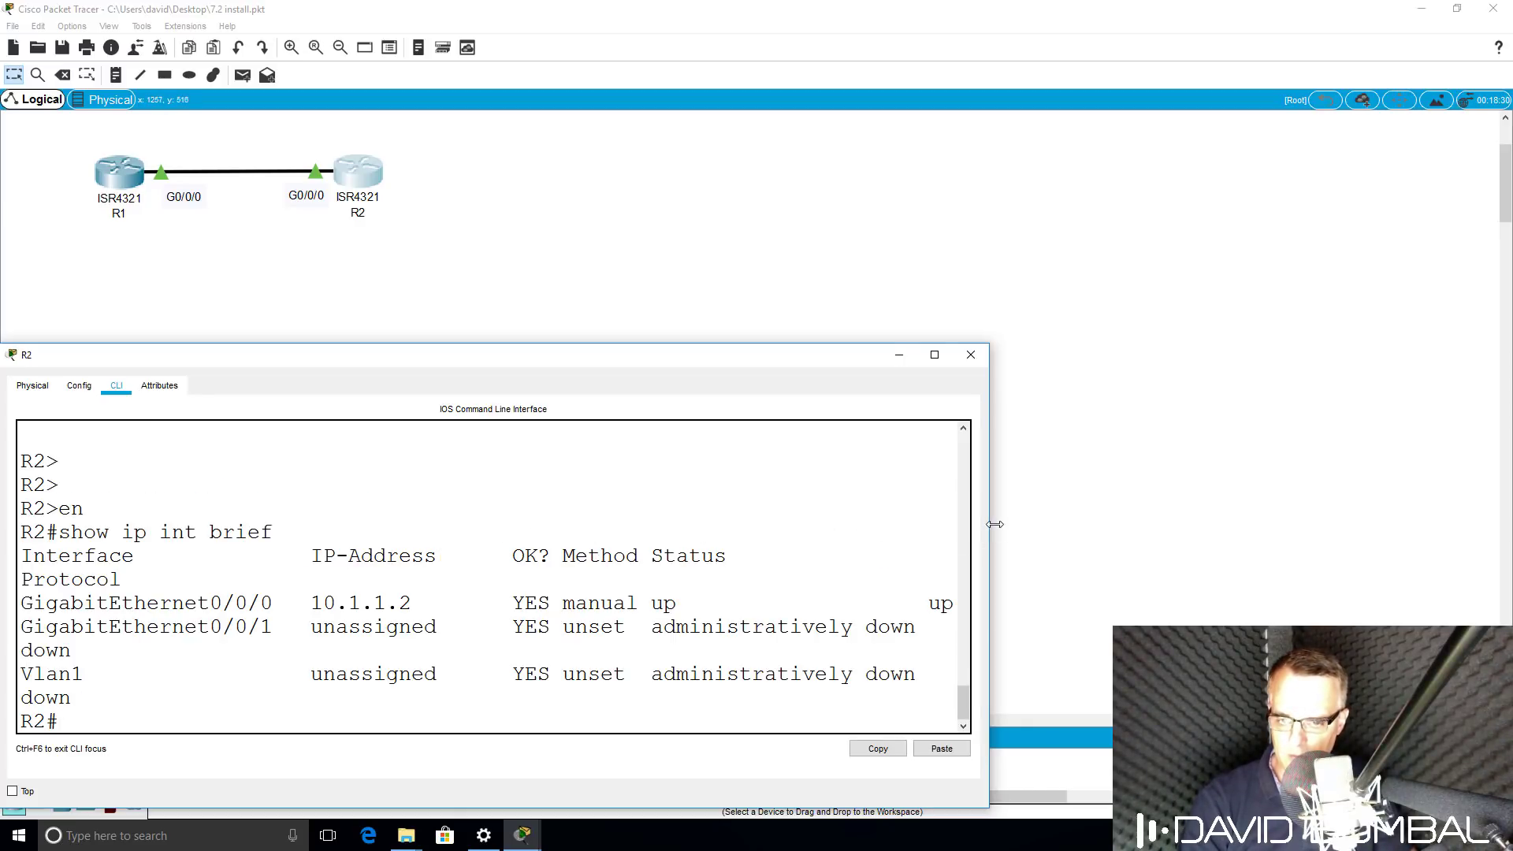
pyautogui.moveTo(993, 526); pyautogui.dragTo(1049, 526)
# Ping 10.1.1.1 from R2 twice, the repeat reaching 100 percent (5/5).
pyautogui.write('ping 10.1')
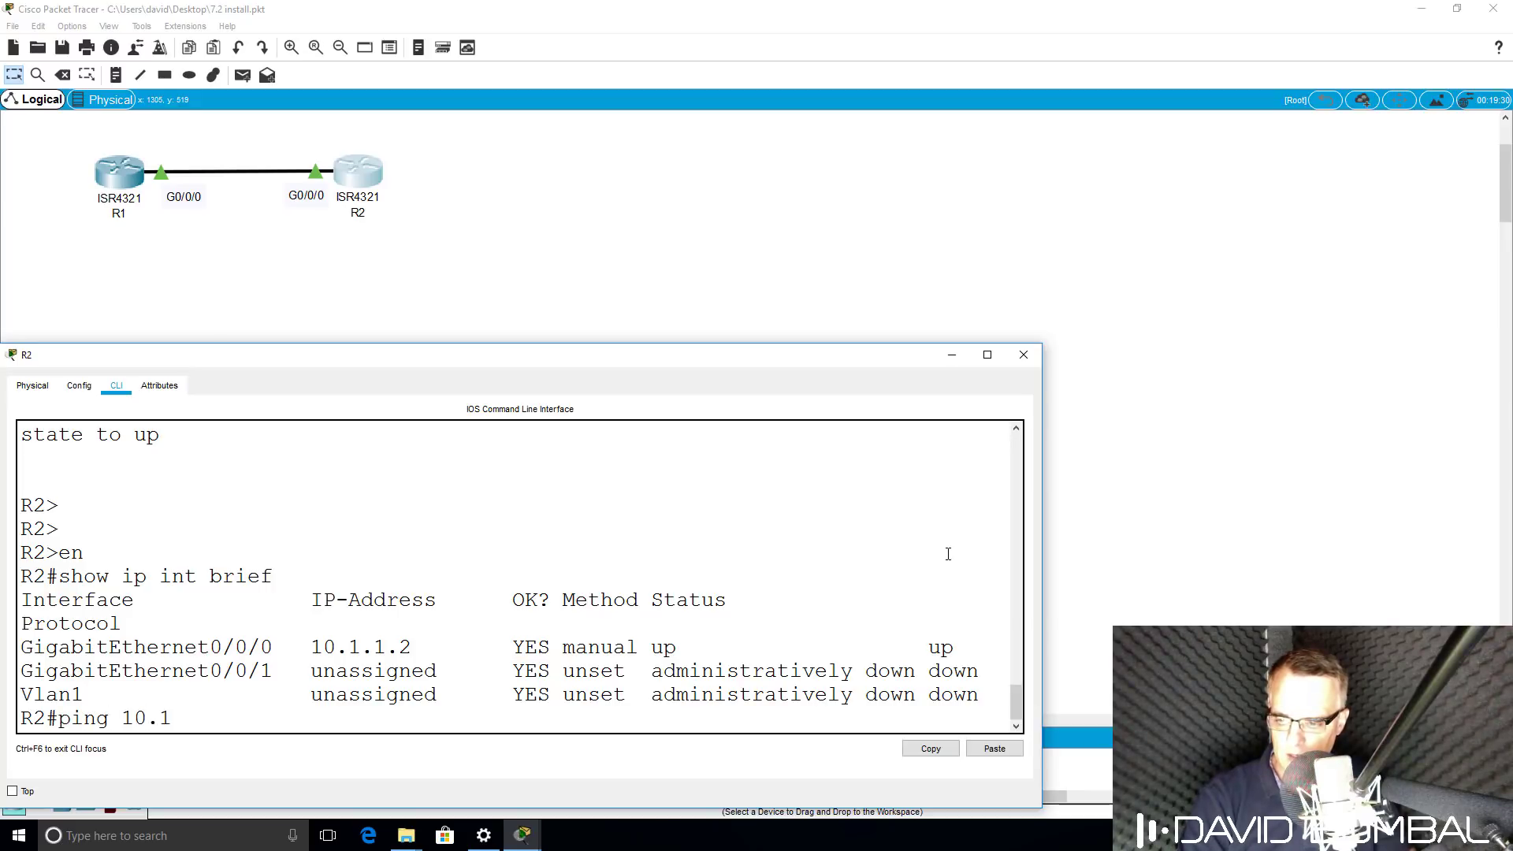
pyautogui.write('.1.1')
pyautogui.press('Return')
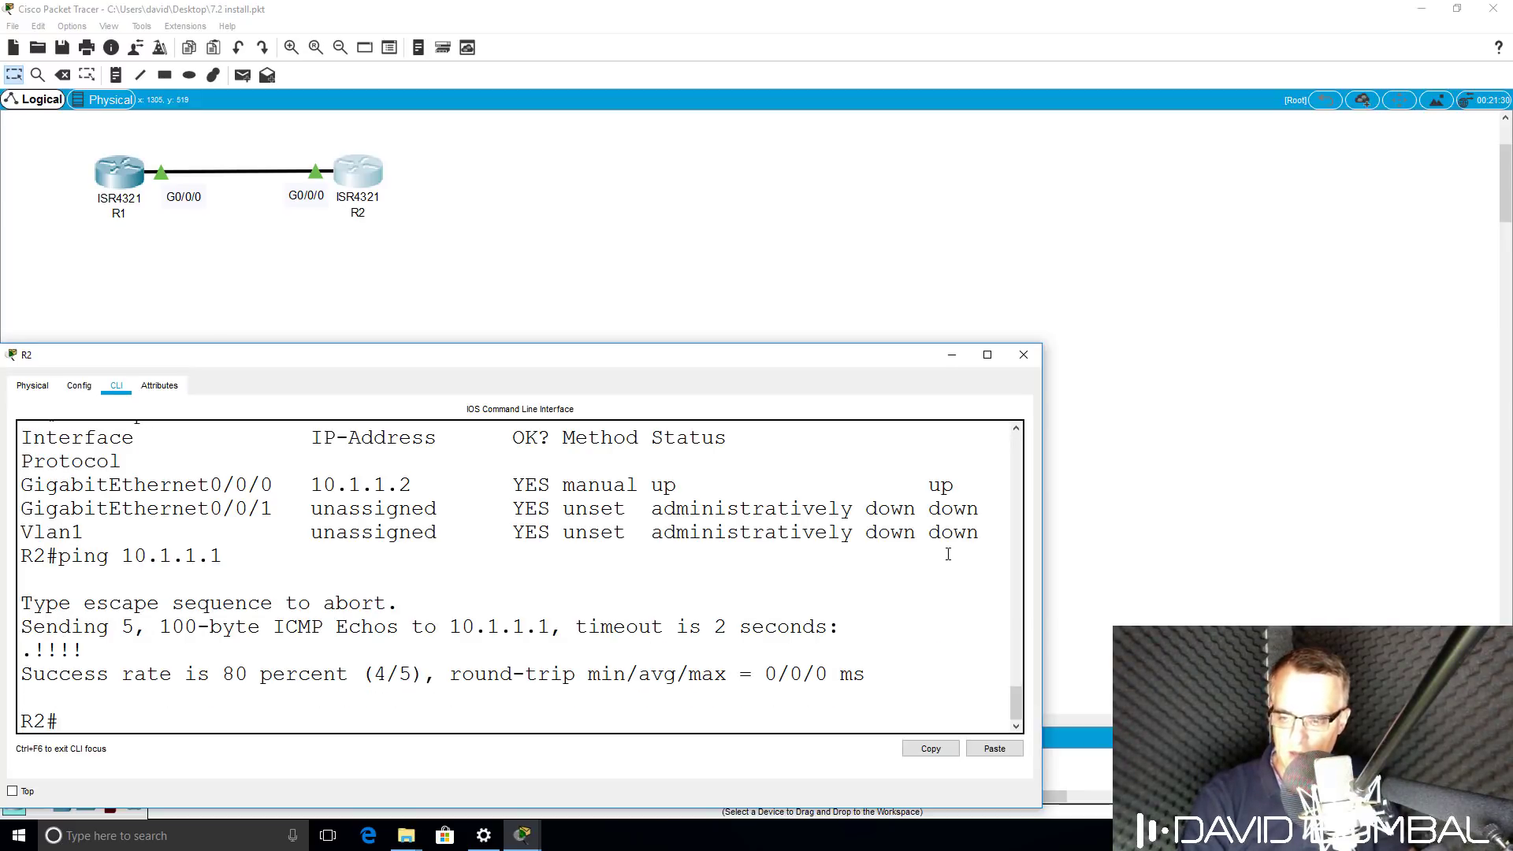
pyautogui.press('Up')
pyautogui.press('Return')
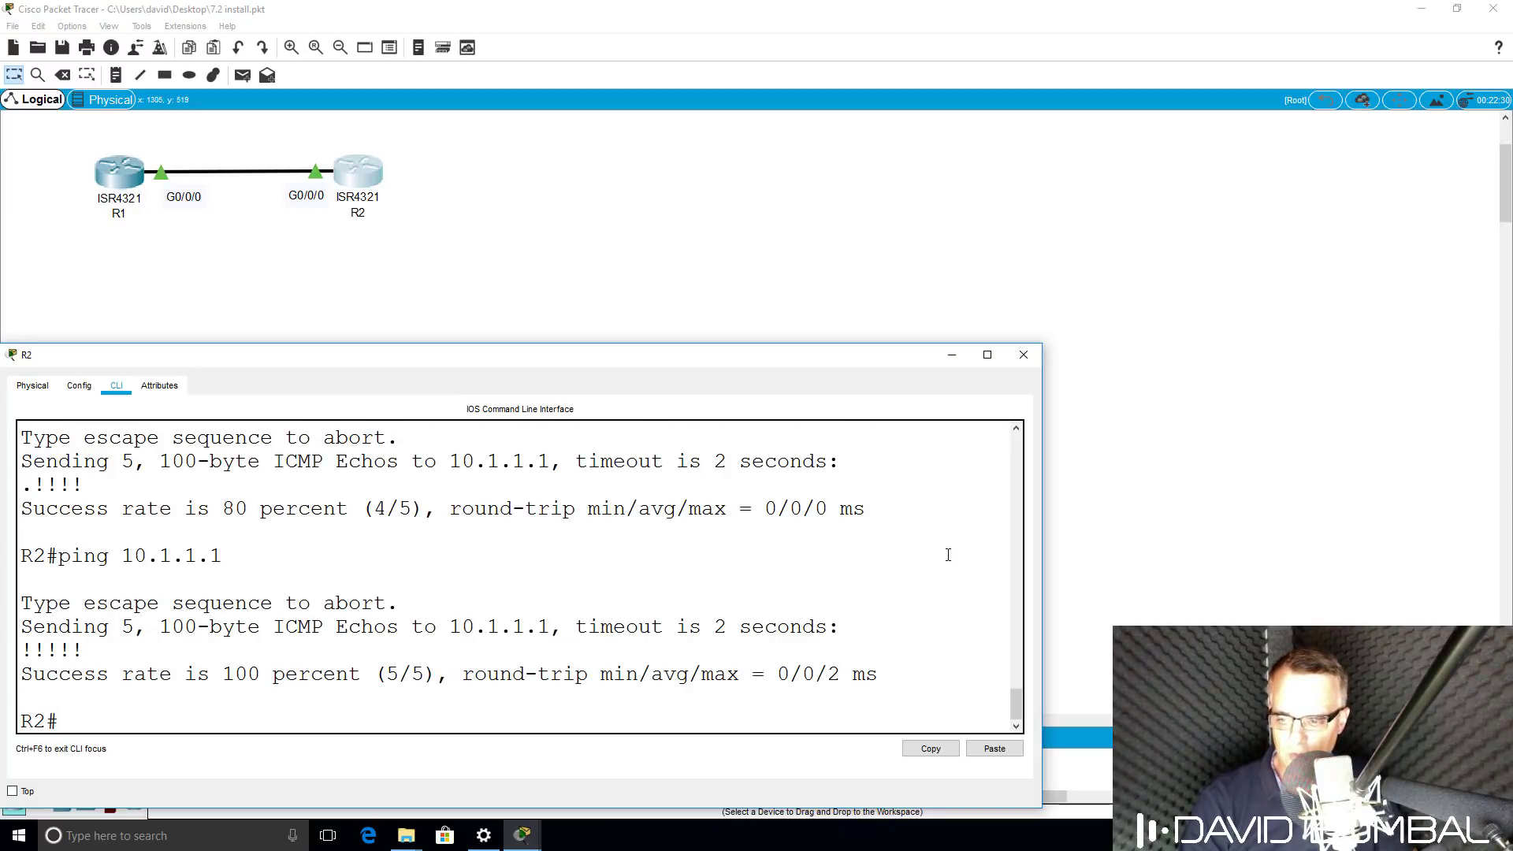
# On R1, copy running-config to startup-config, then run 'wr', both confirmed [OK].
pyautogui.click(522, 835)
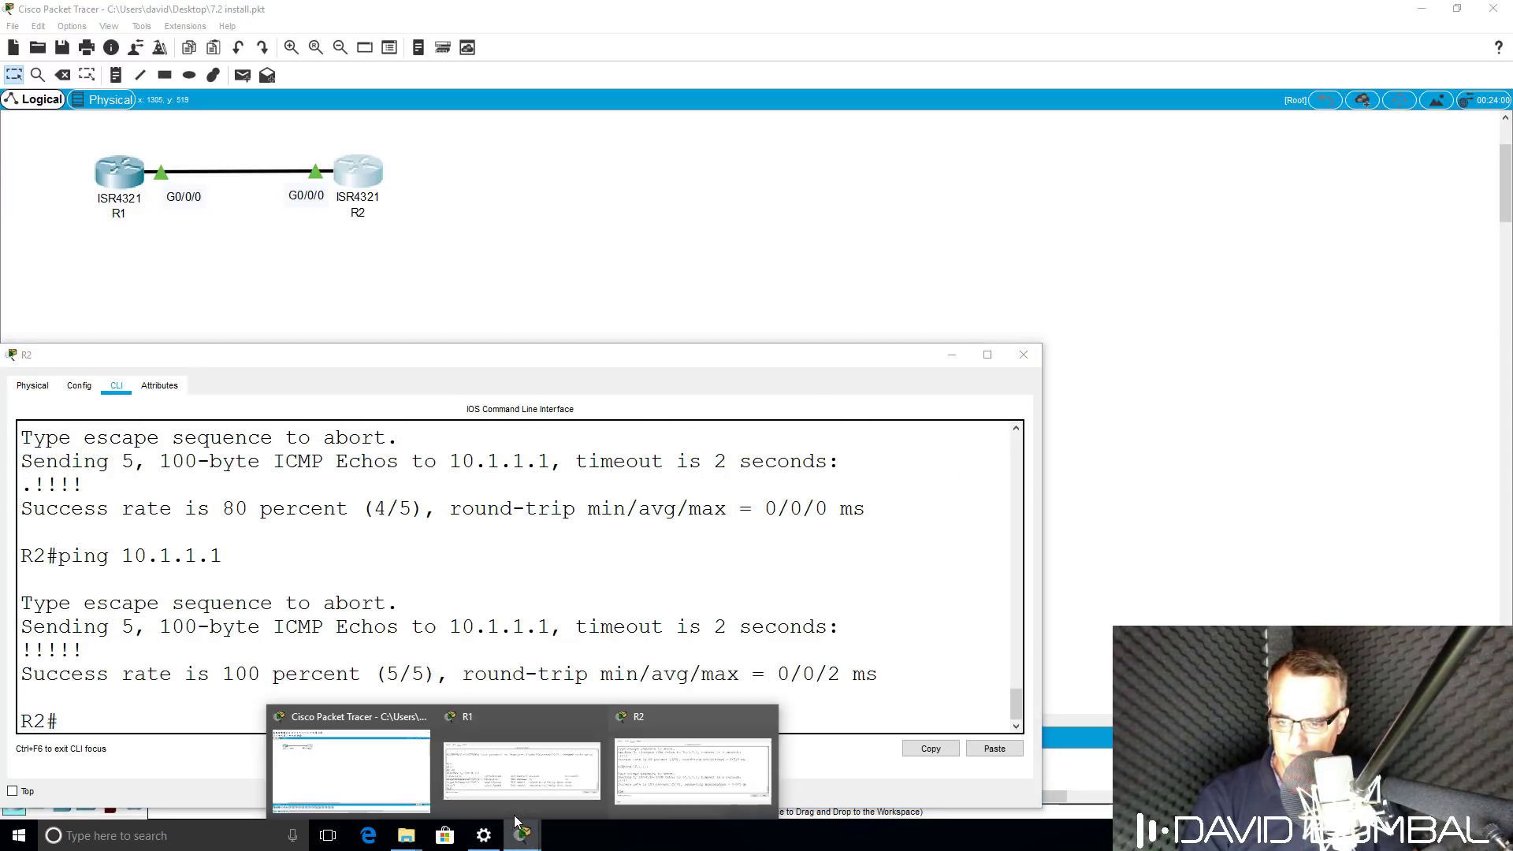
pyautogui.click(509, 794)
pyautogui.press('Return')
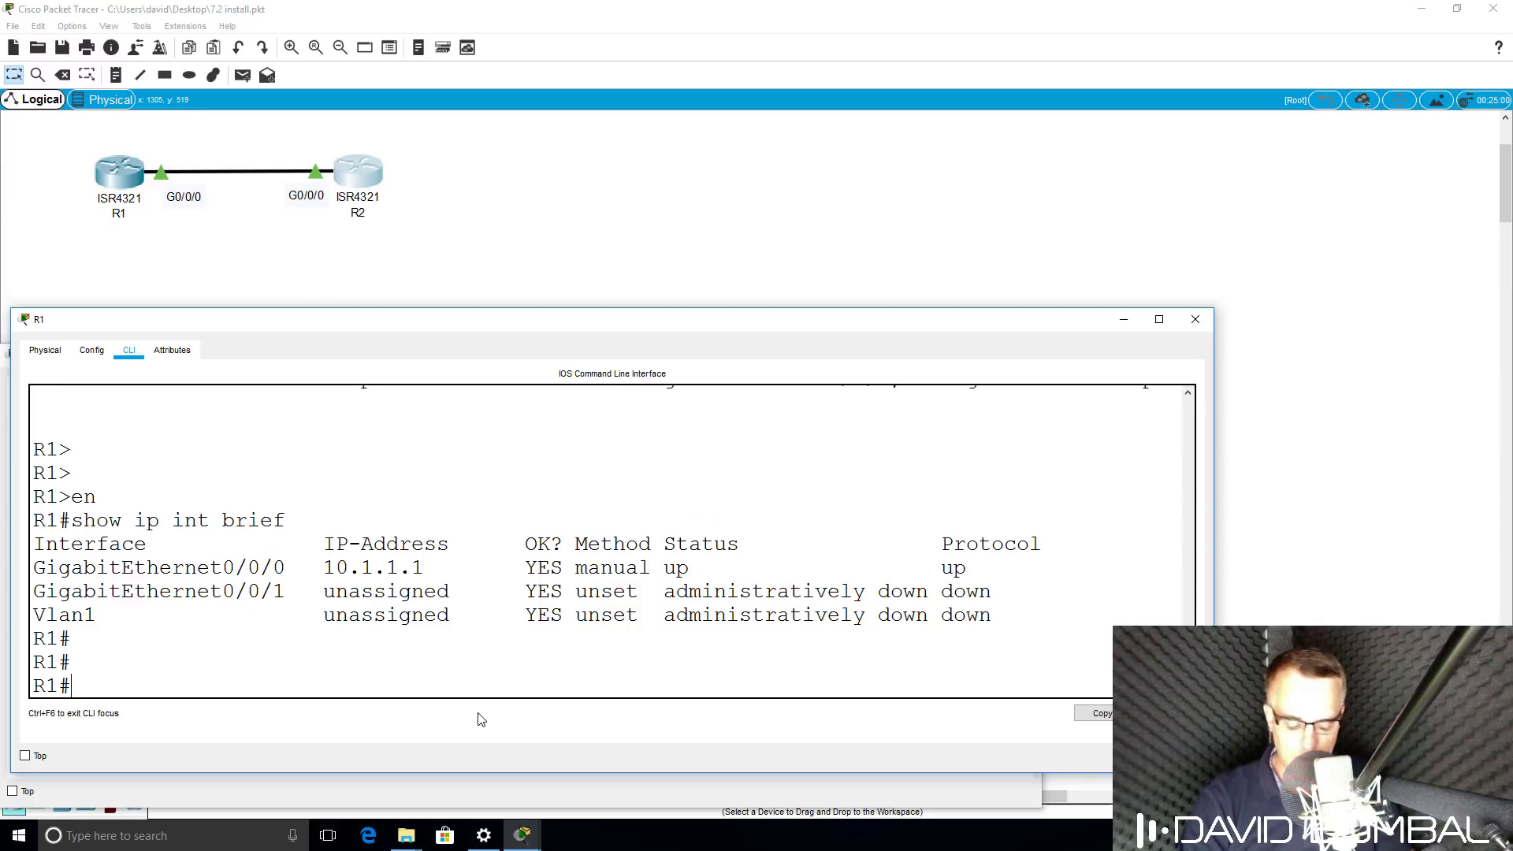
pyautogui.write('copy run')
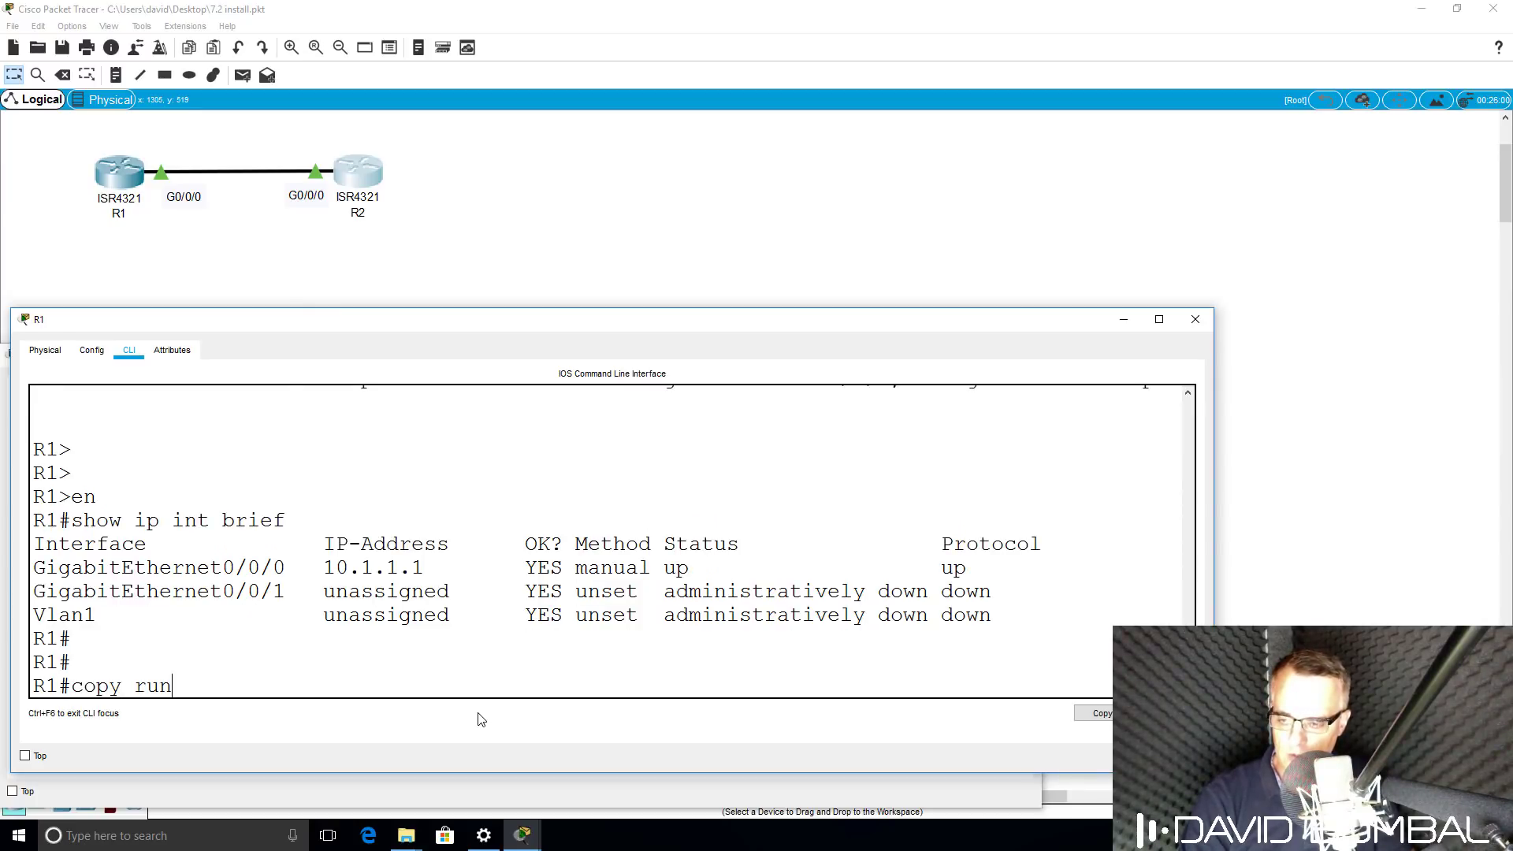
pyautogui.press('Tab')
pyautogui.write('s?')
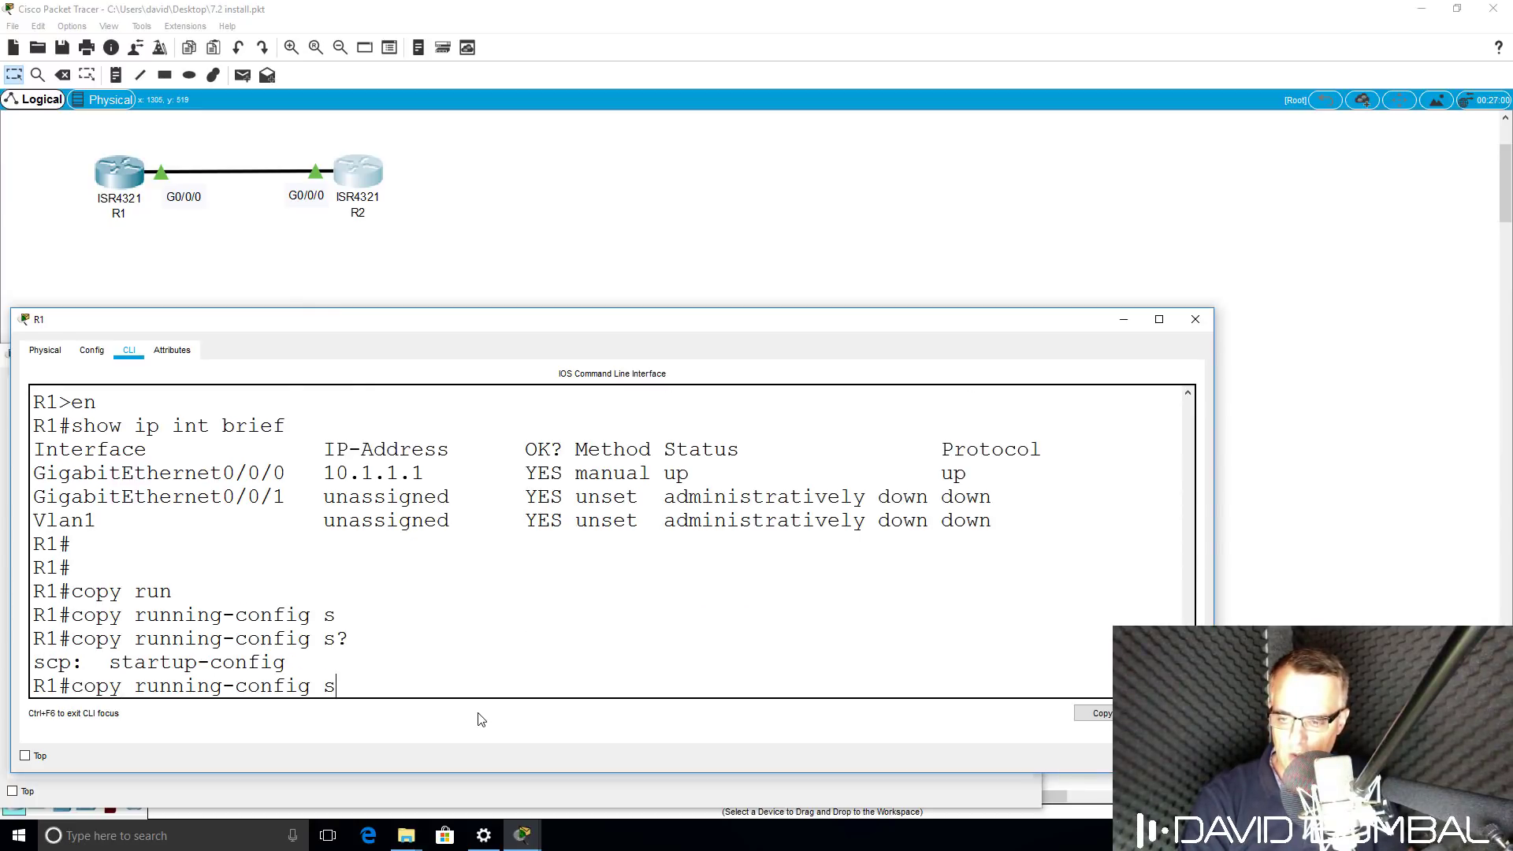
pyautogui.write('t')
pyautogui.press('Tab')
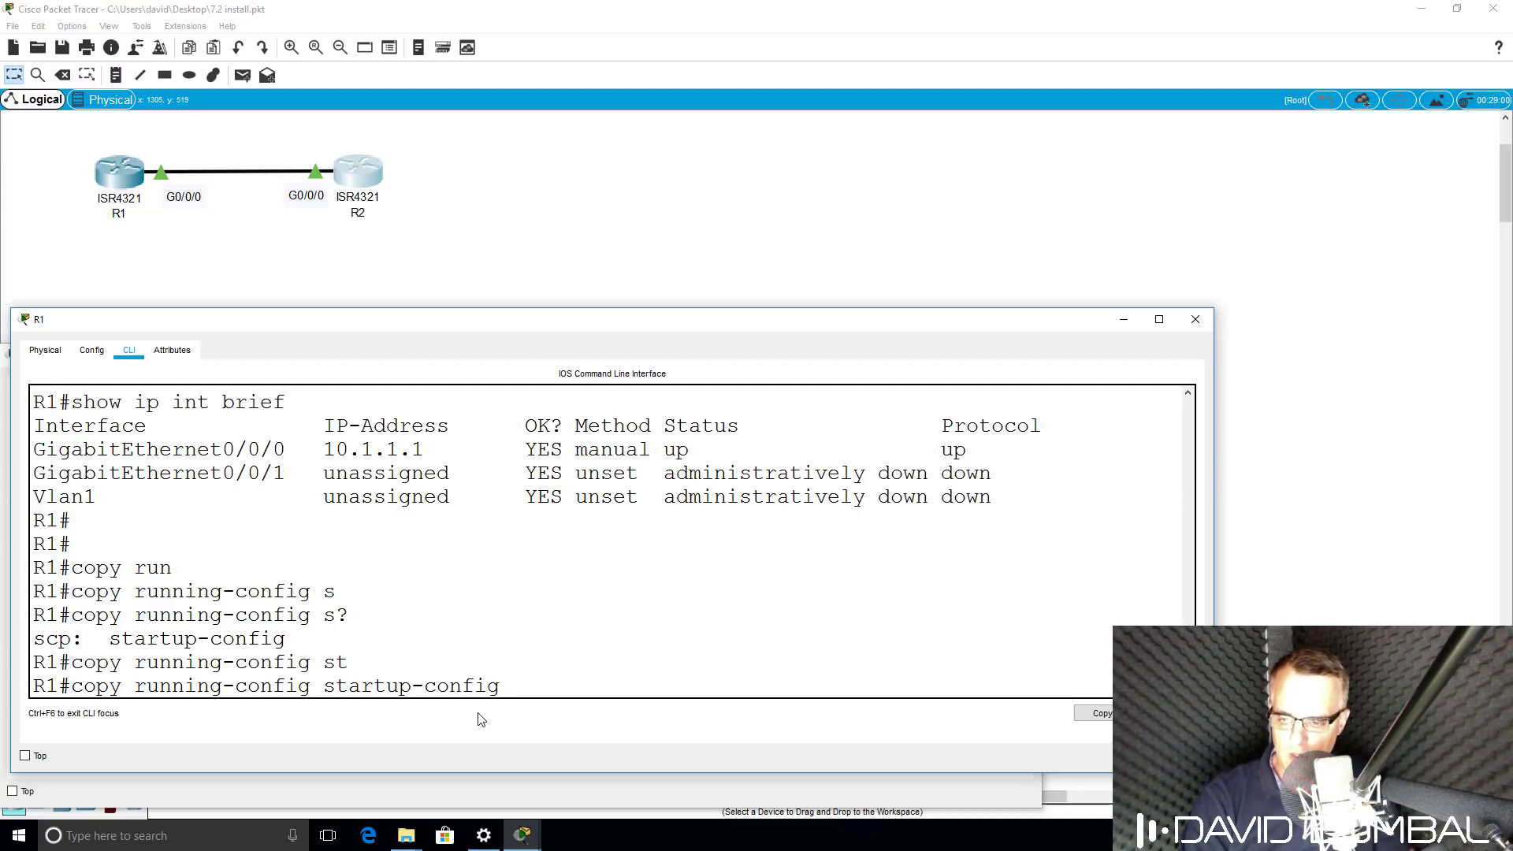
pyautogui.press('Return')
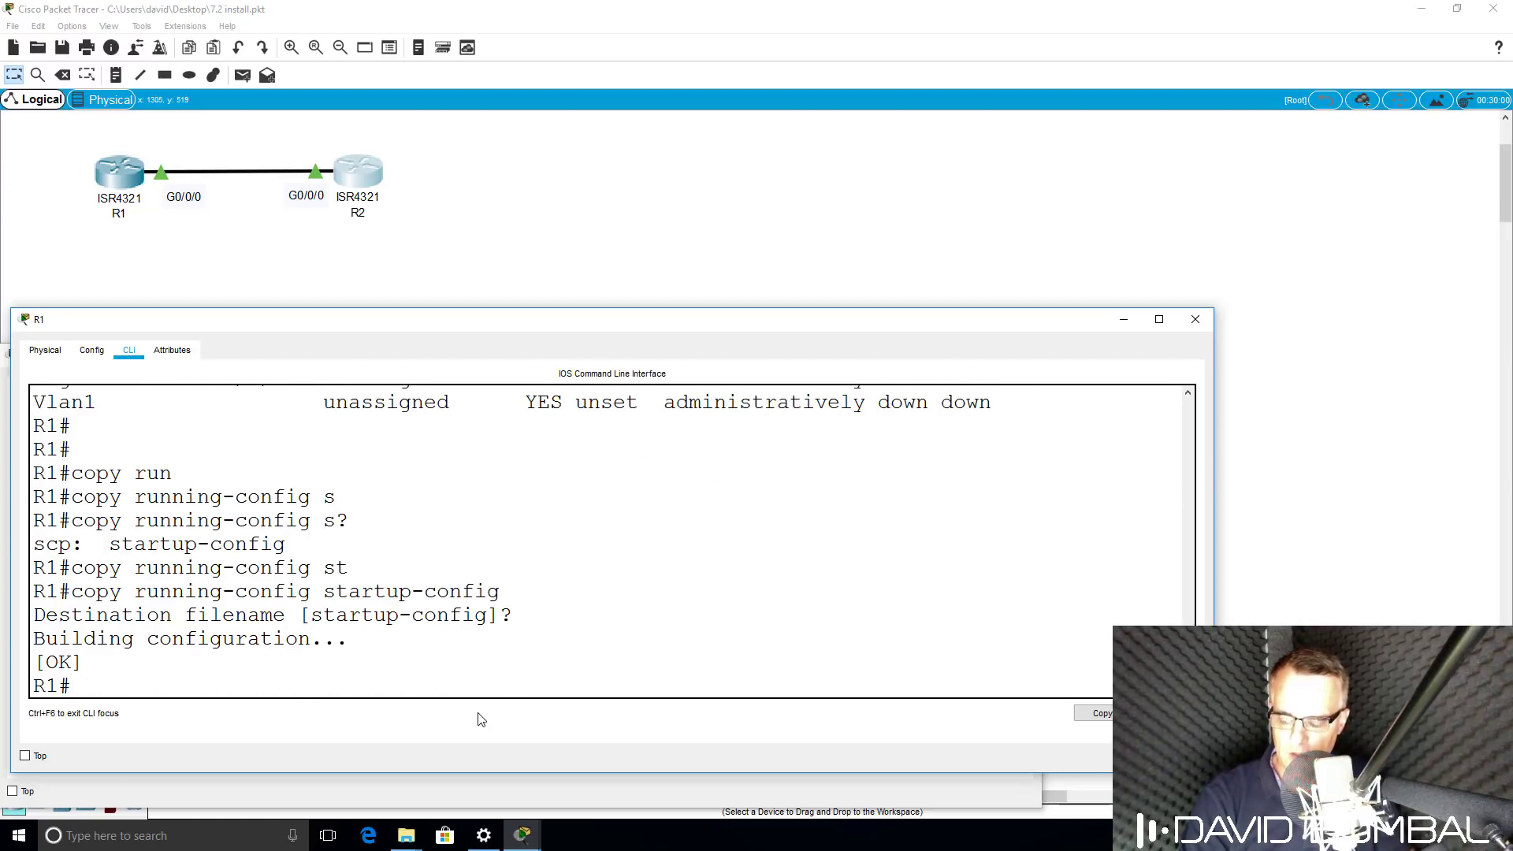
pyautogui.write('wr')
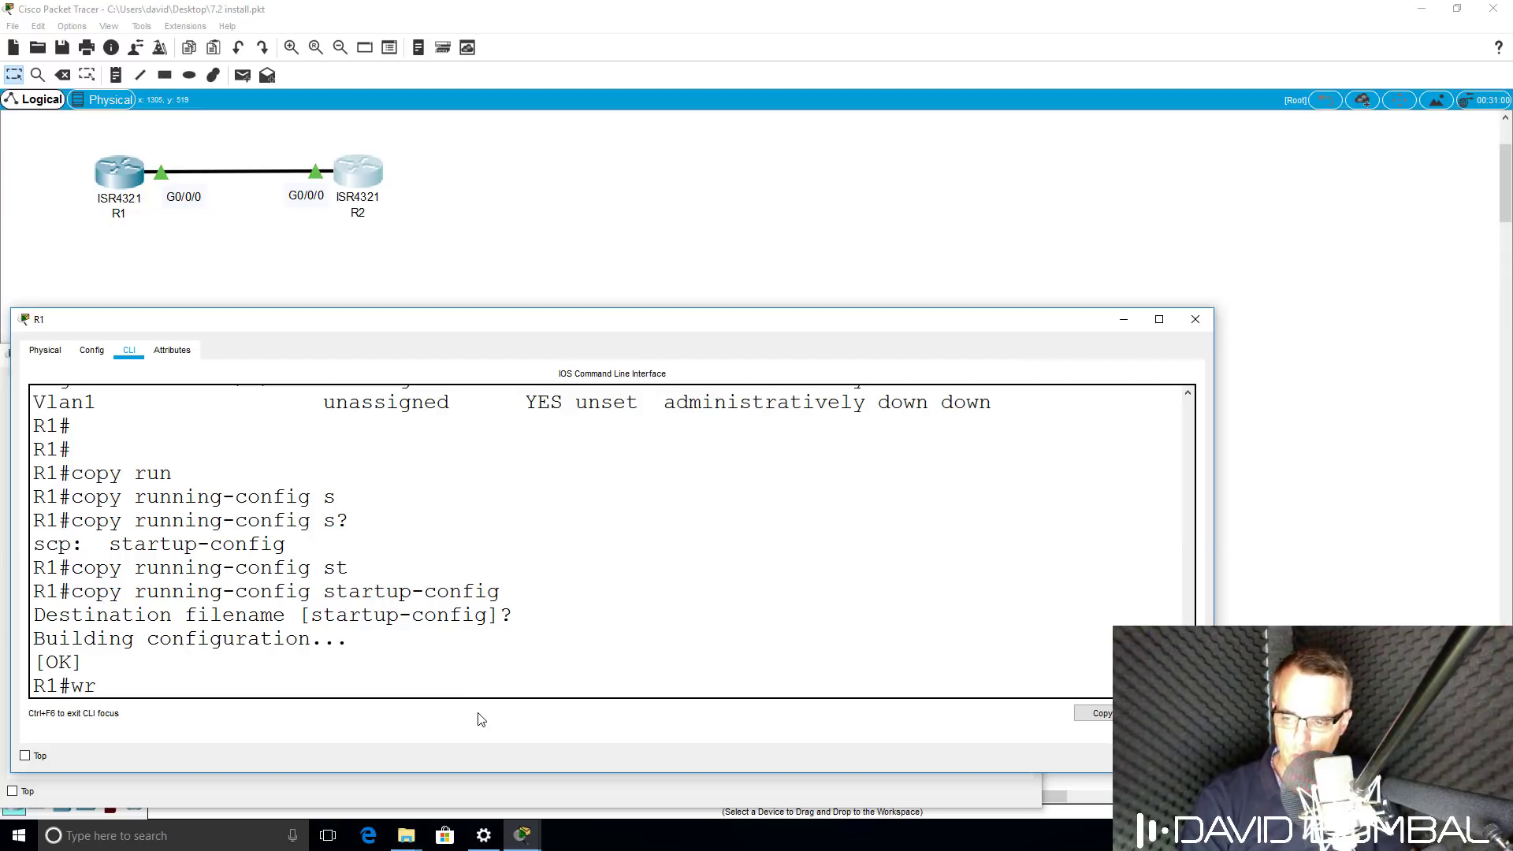
pyautogui.press('Return')
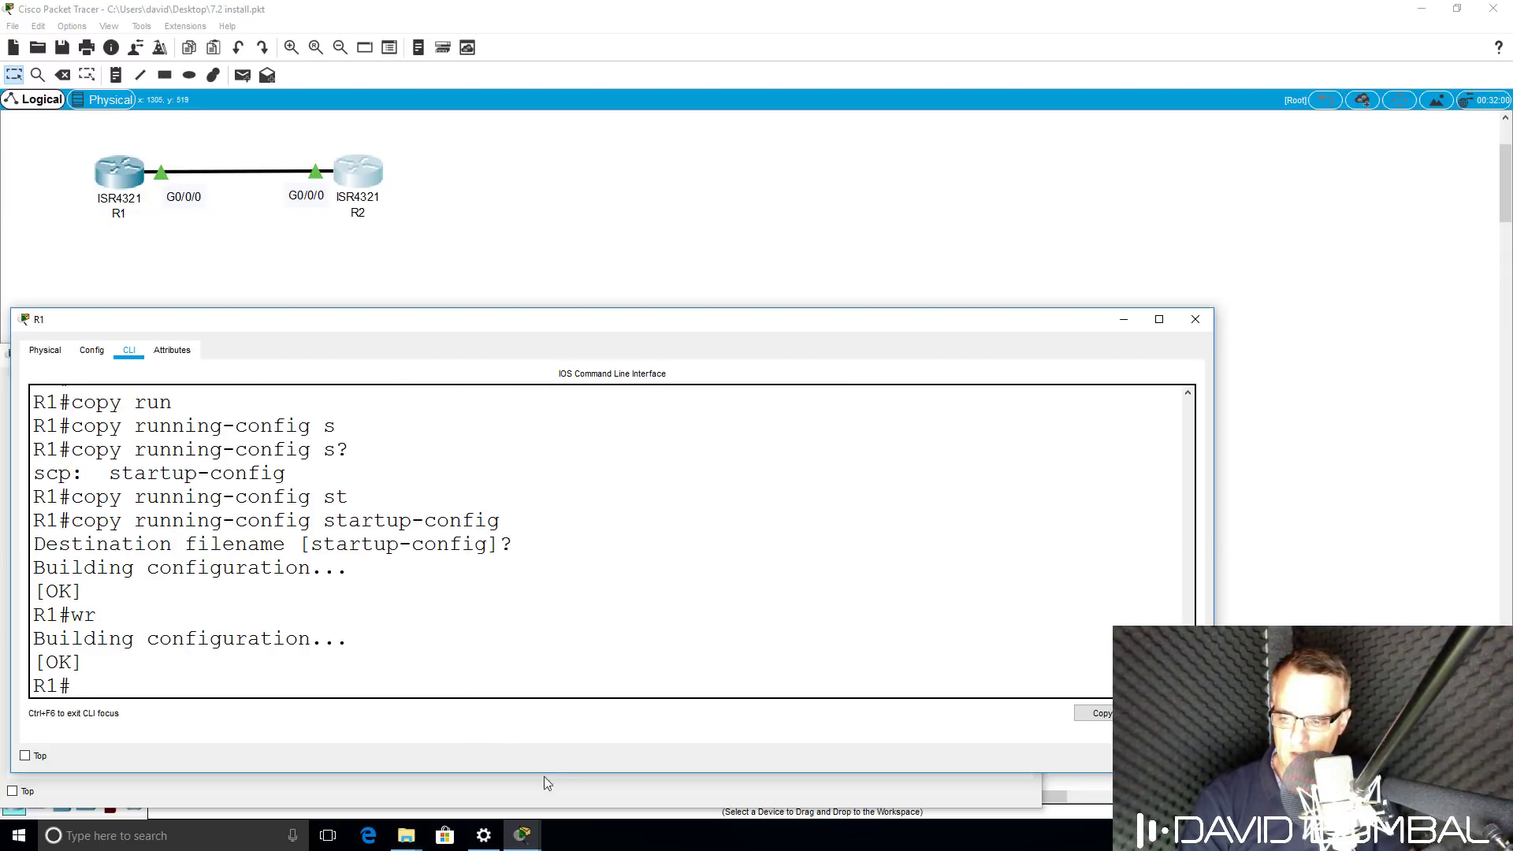
# On R2, copy running-config to startup-config and run 'wr', confirmed [OK].
pyautogui.moveTo(536, 833)
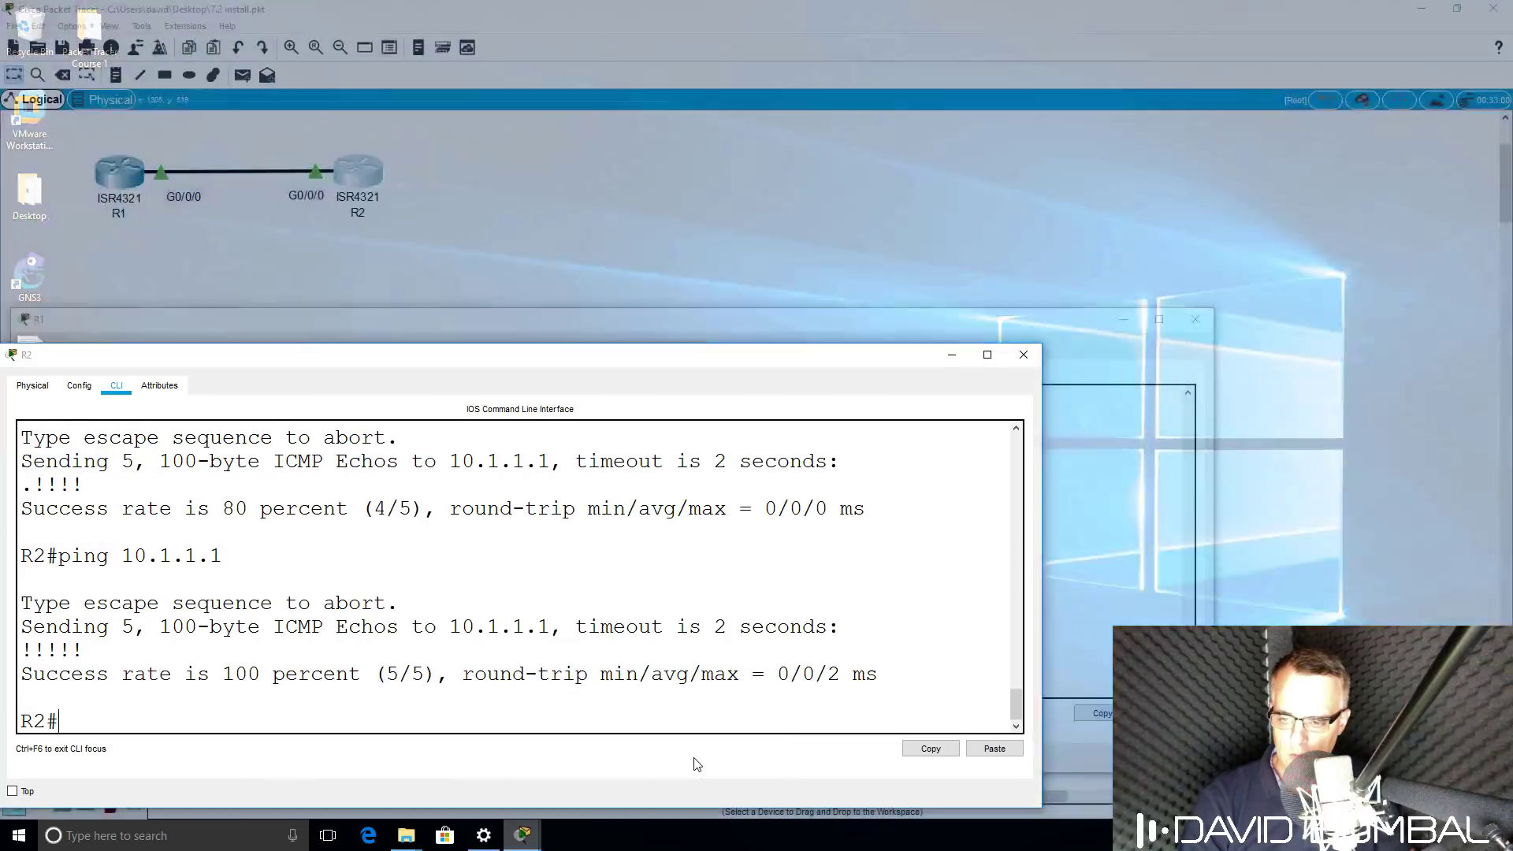
pyautogui.click(696, 765)
pyautogui.write('copy')
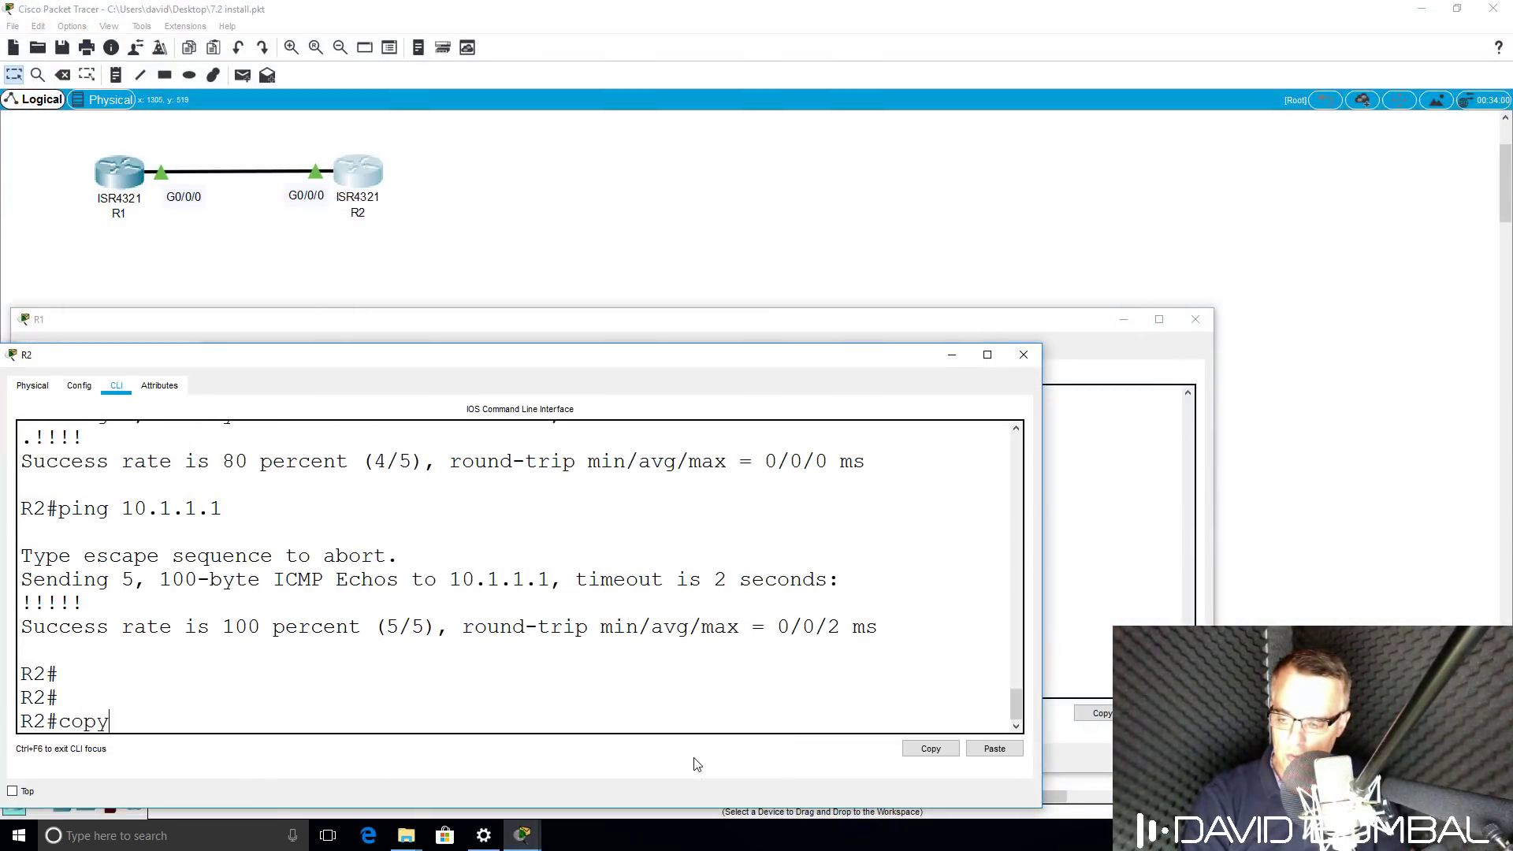
pyautogui.write(' run')
pyautogui.press('Tab')
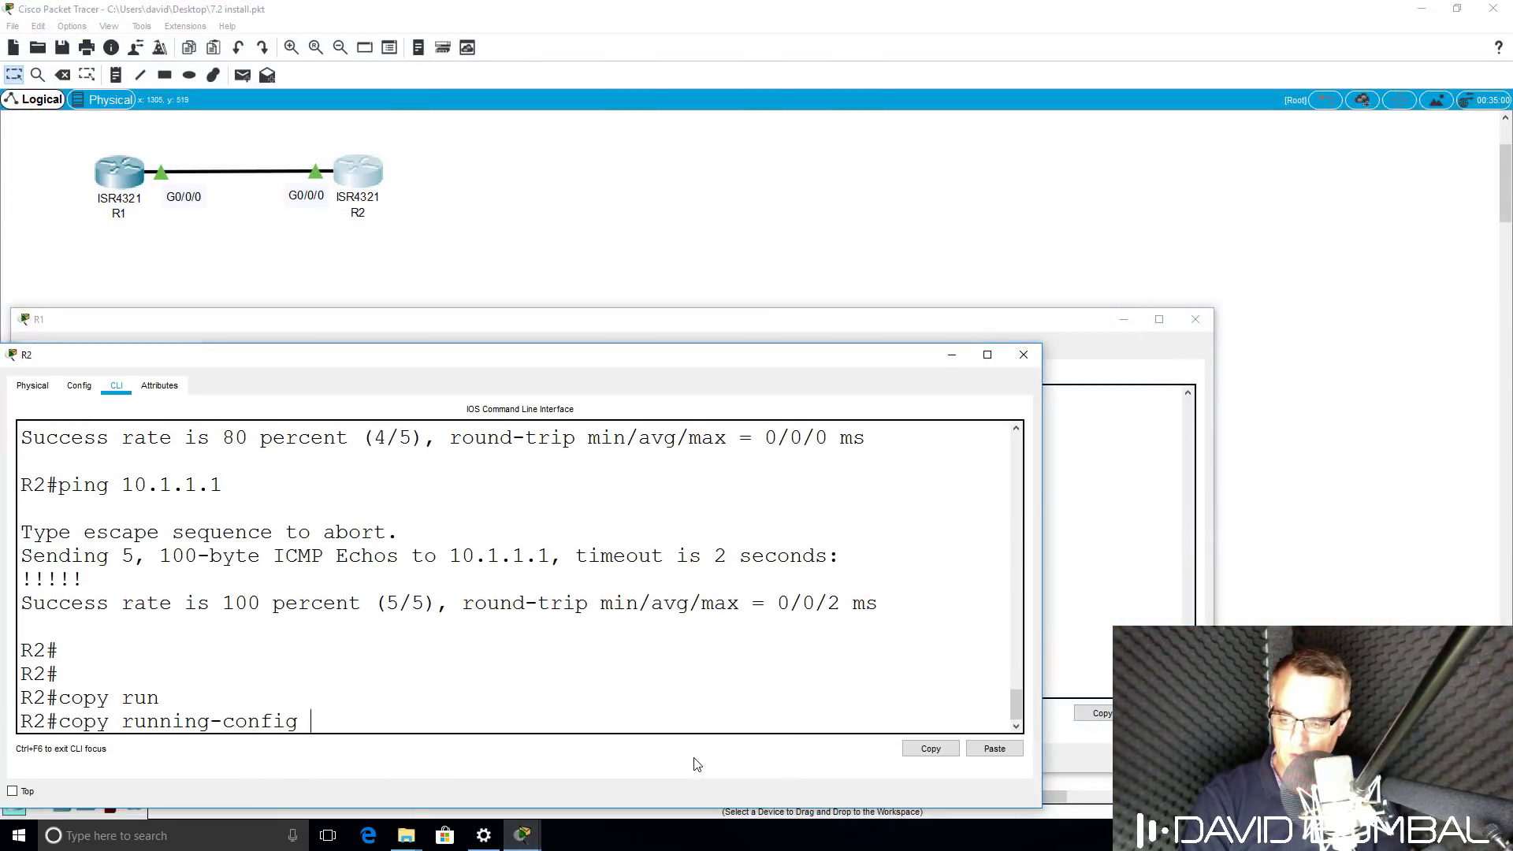
pyautogui.write('st')
pyautogui.press('Tab')
pyautogui.press('Return')
pyautogui.press('Return')
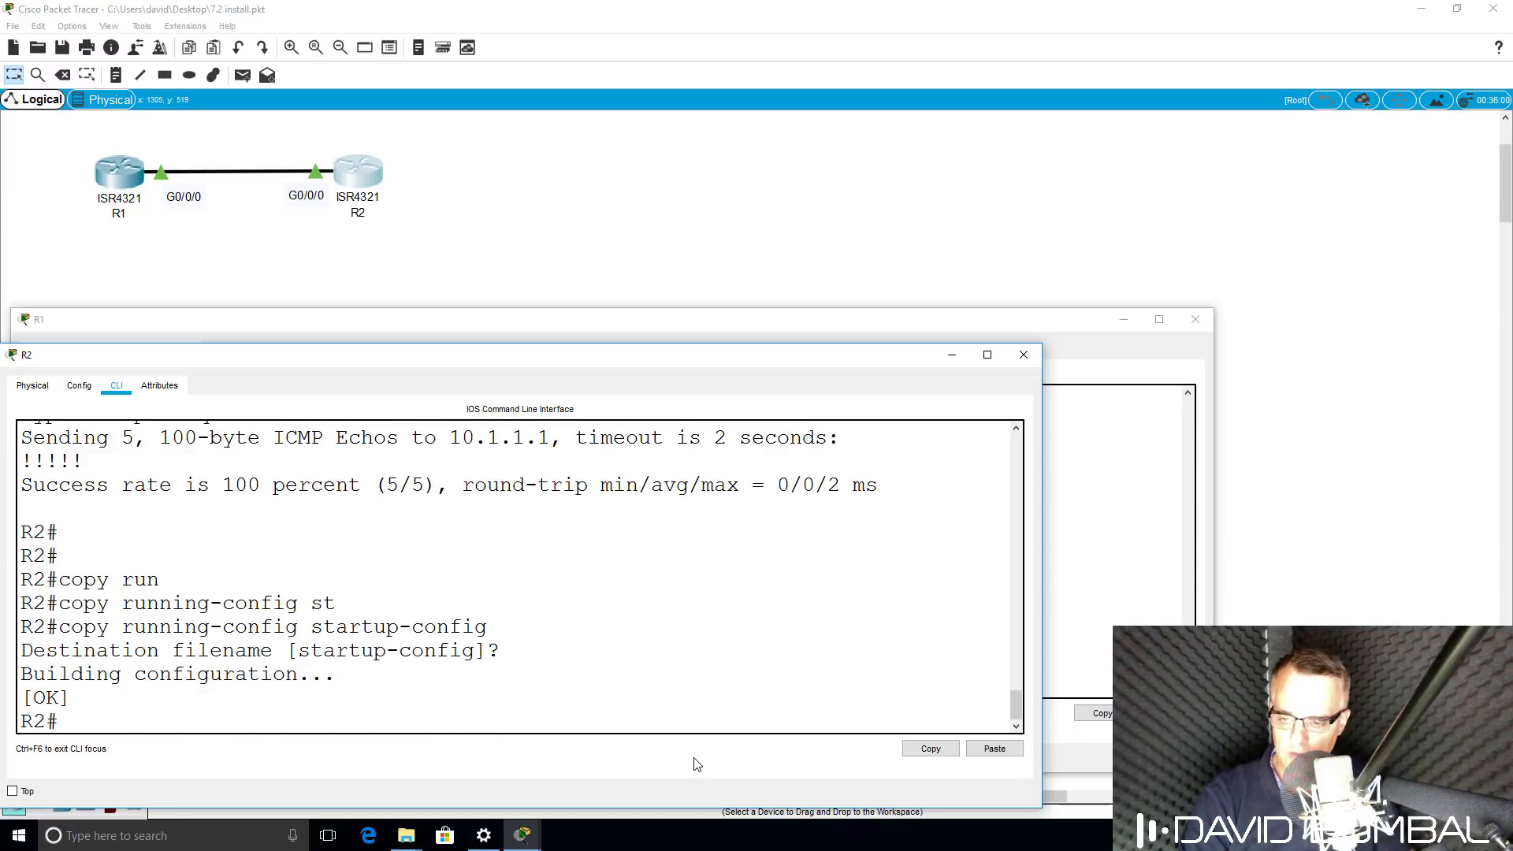
pyautogui.write('wr')
pyautogui.press('Return')
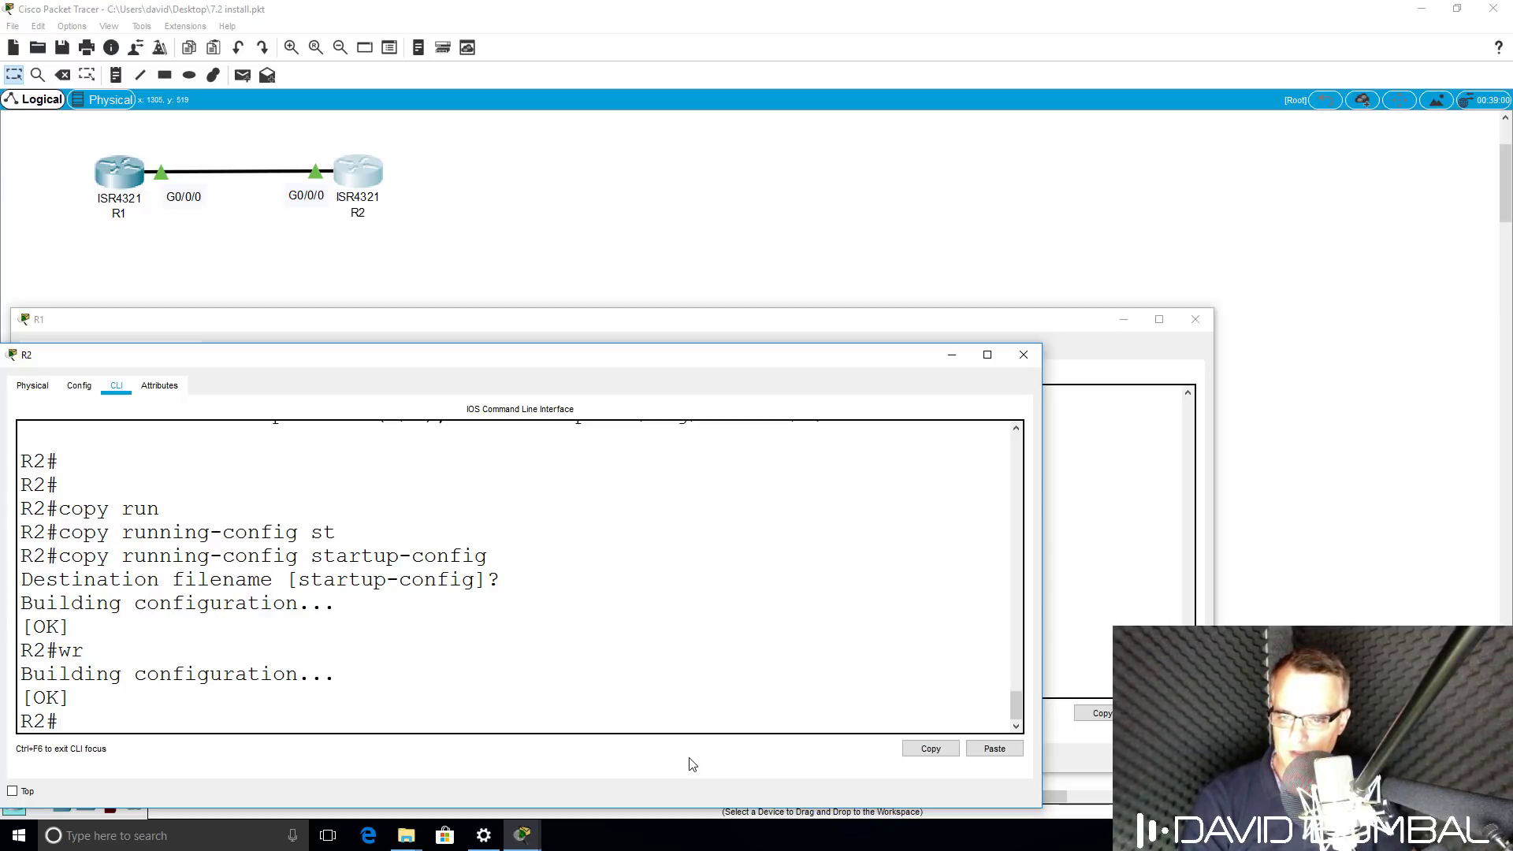
# Run 'wr' once more on R1 and then on R2.
pyautogui.moveTo(418, 360); pyautogui.dragTo(476, 358)
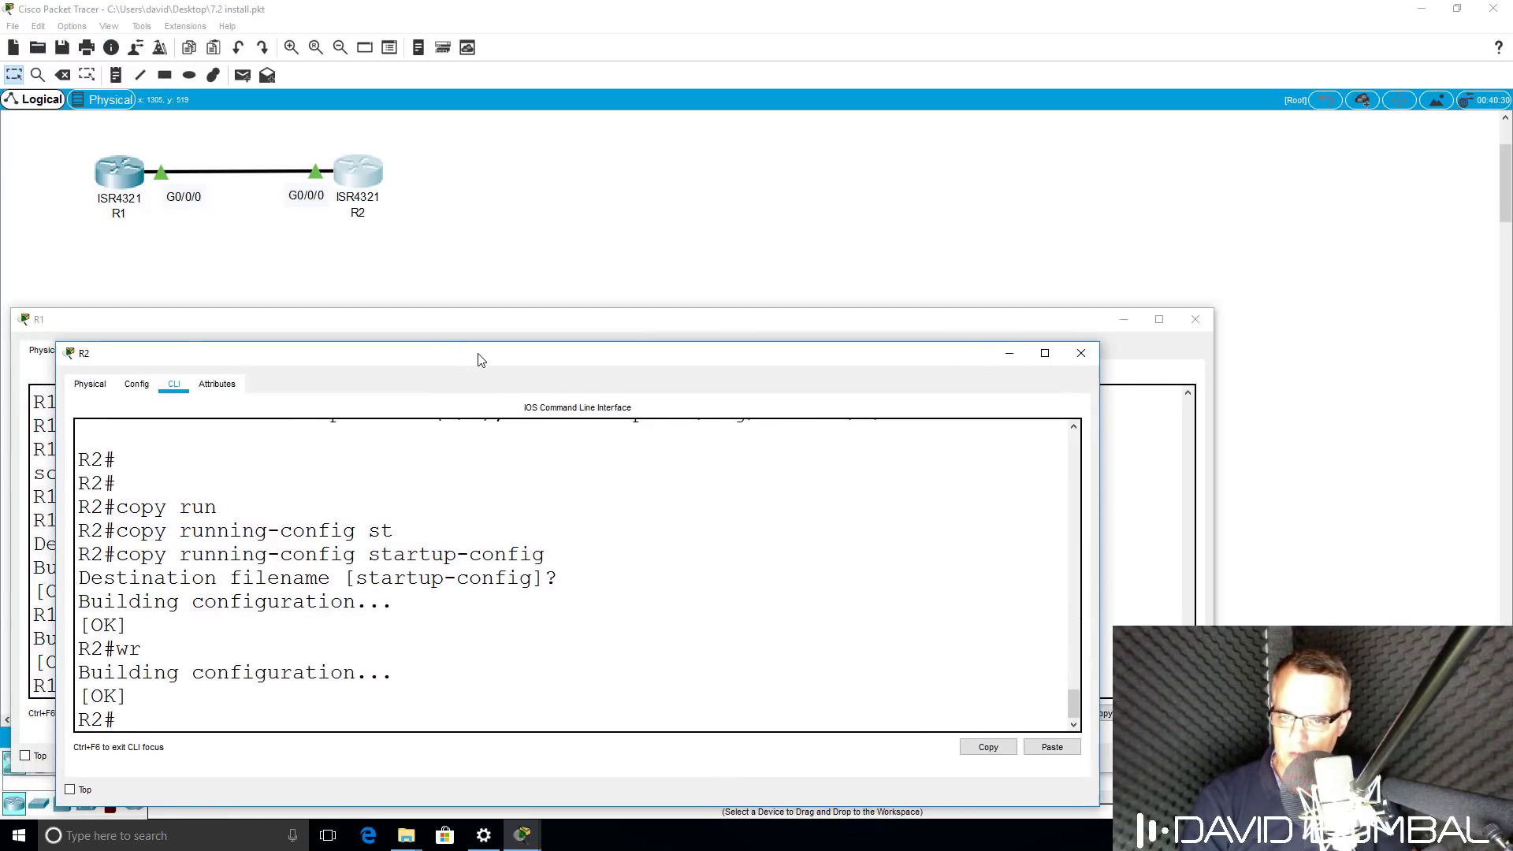
pyautogui.click(406, 324)
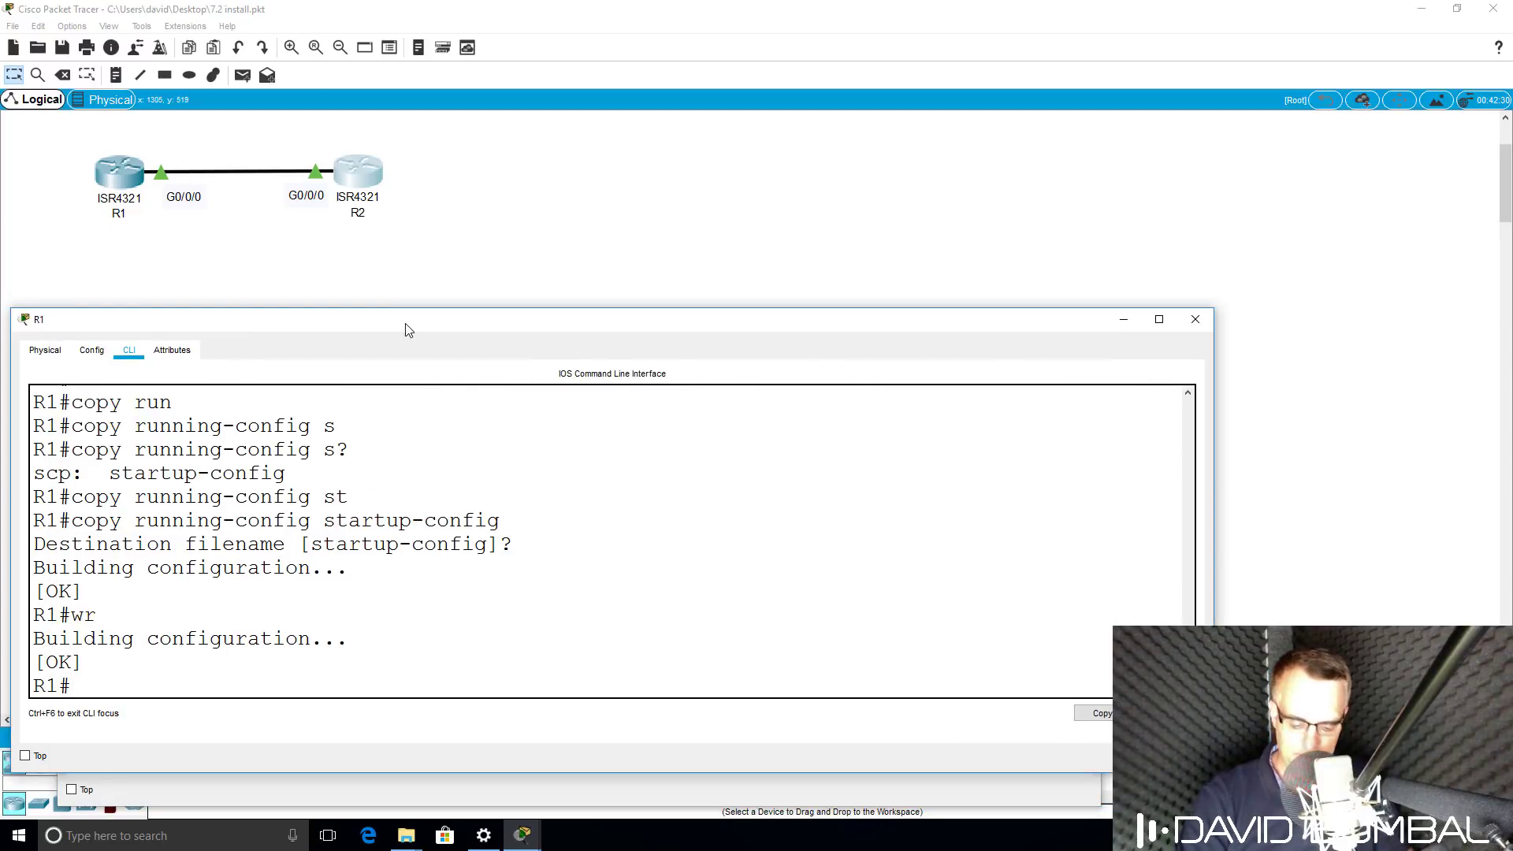
pyautogui.write('wr')
pyautogui.press('Return')
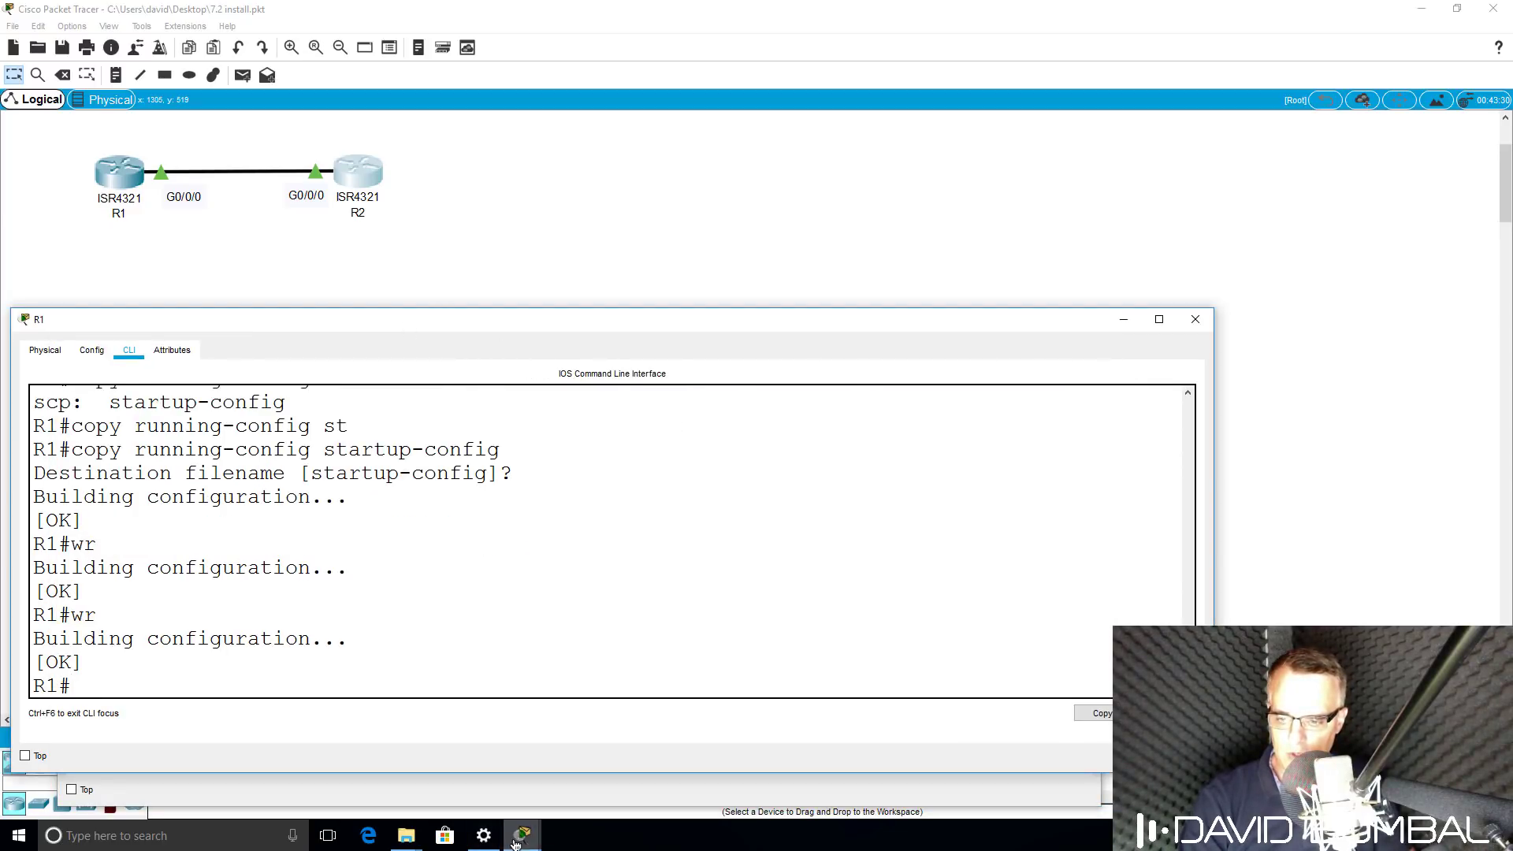
pyautogui.click(523, 834)
pyautogui.click(685, 768)
pyautogui.press('Return')
pyautogui.write('wr')
pyautogui.press('Return')
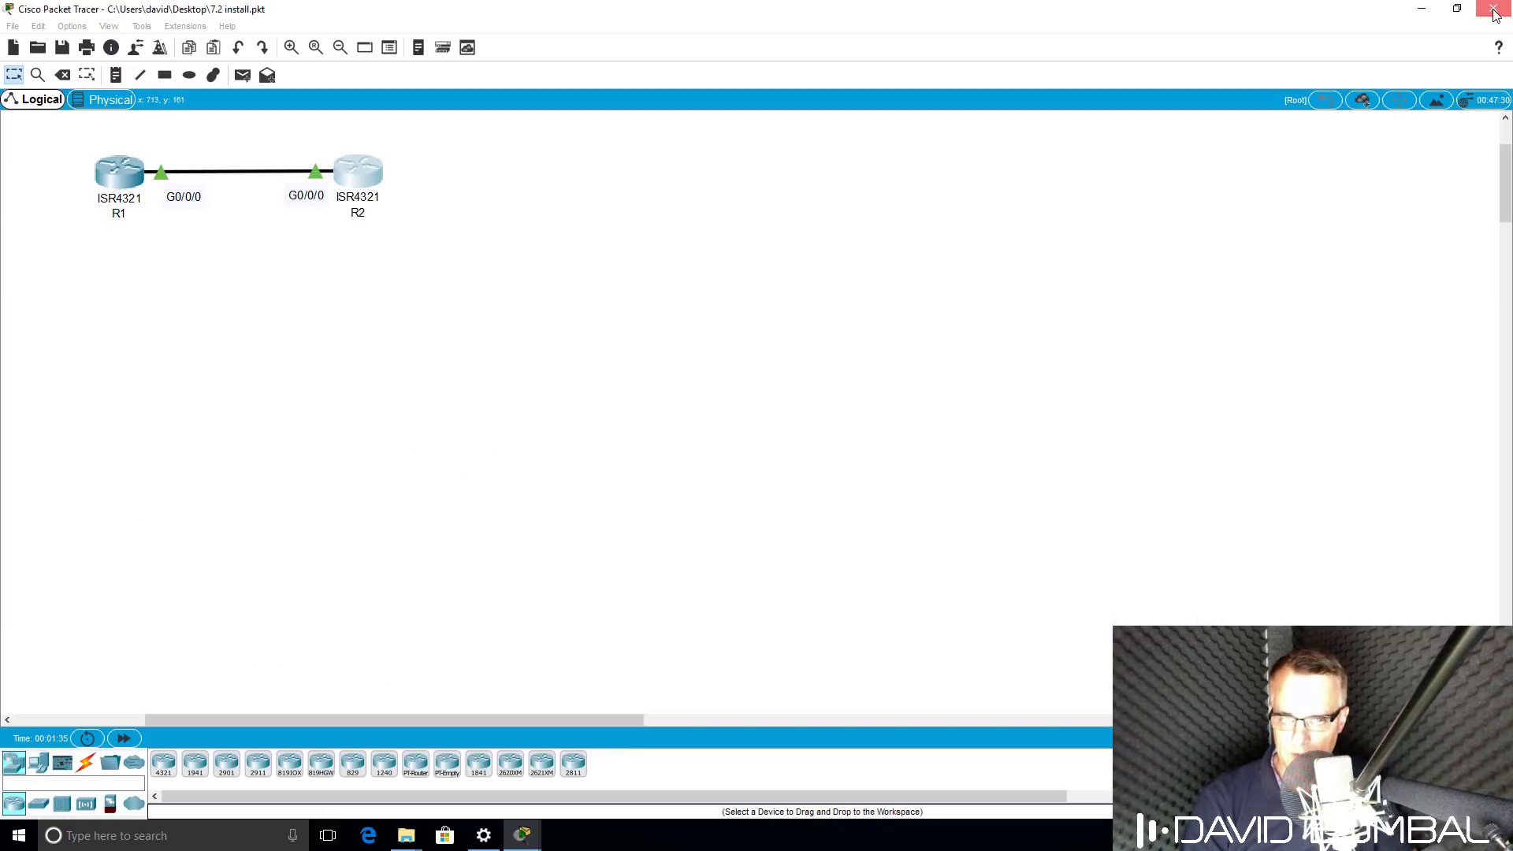
# Close Packet Tracer, choosing Yes to save the 7.2 install project.
pyautogui.click(1494, 11)
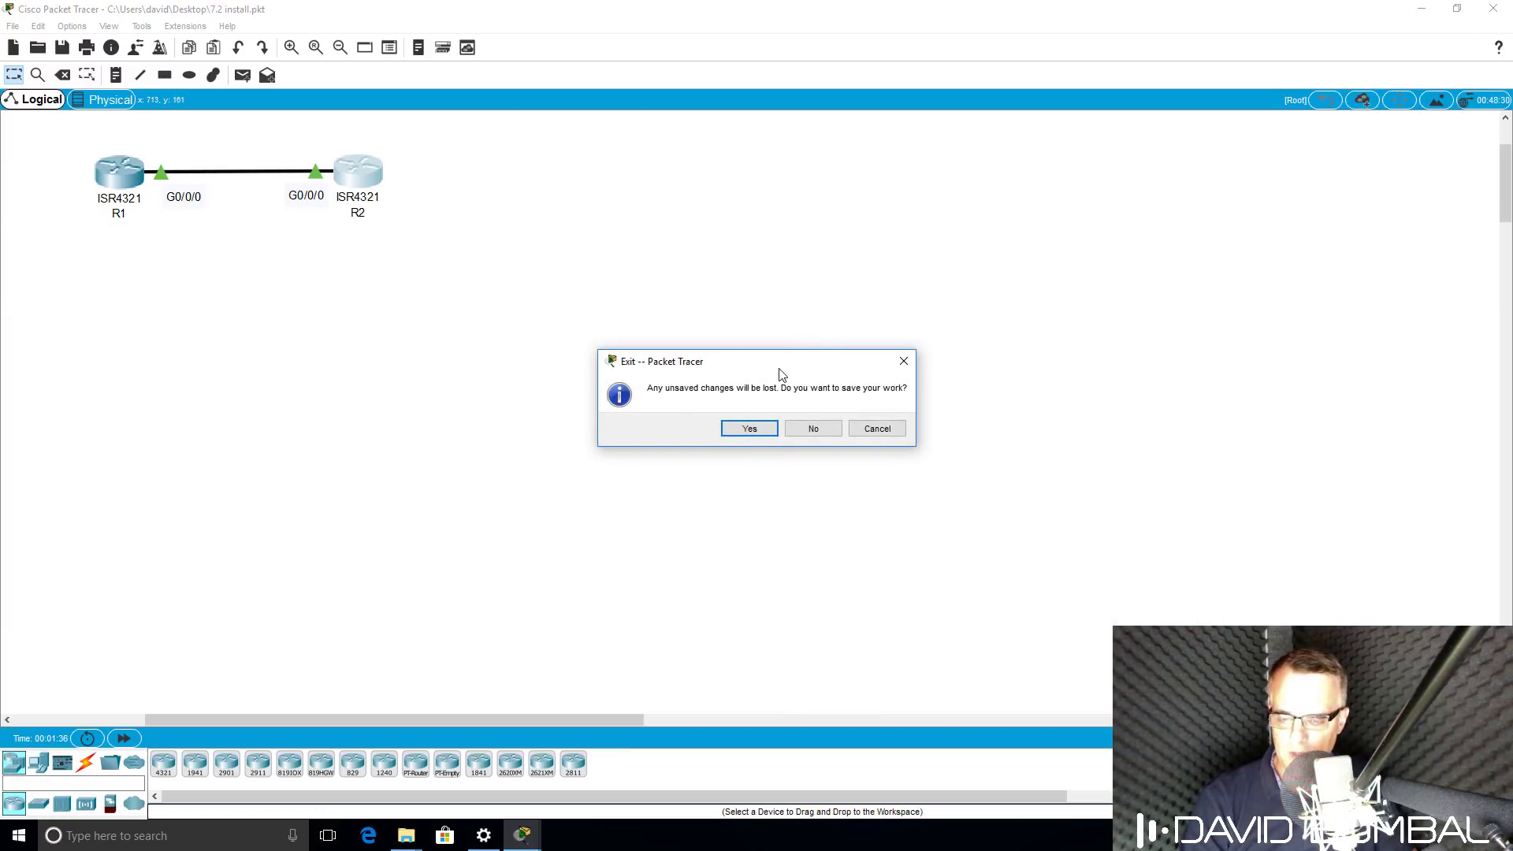
pyautogui.click(749, 429)
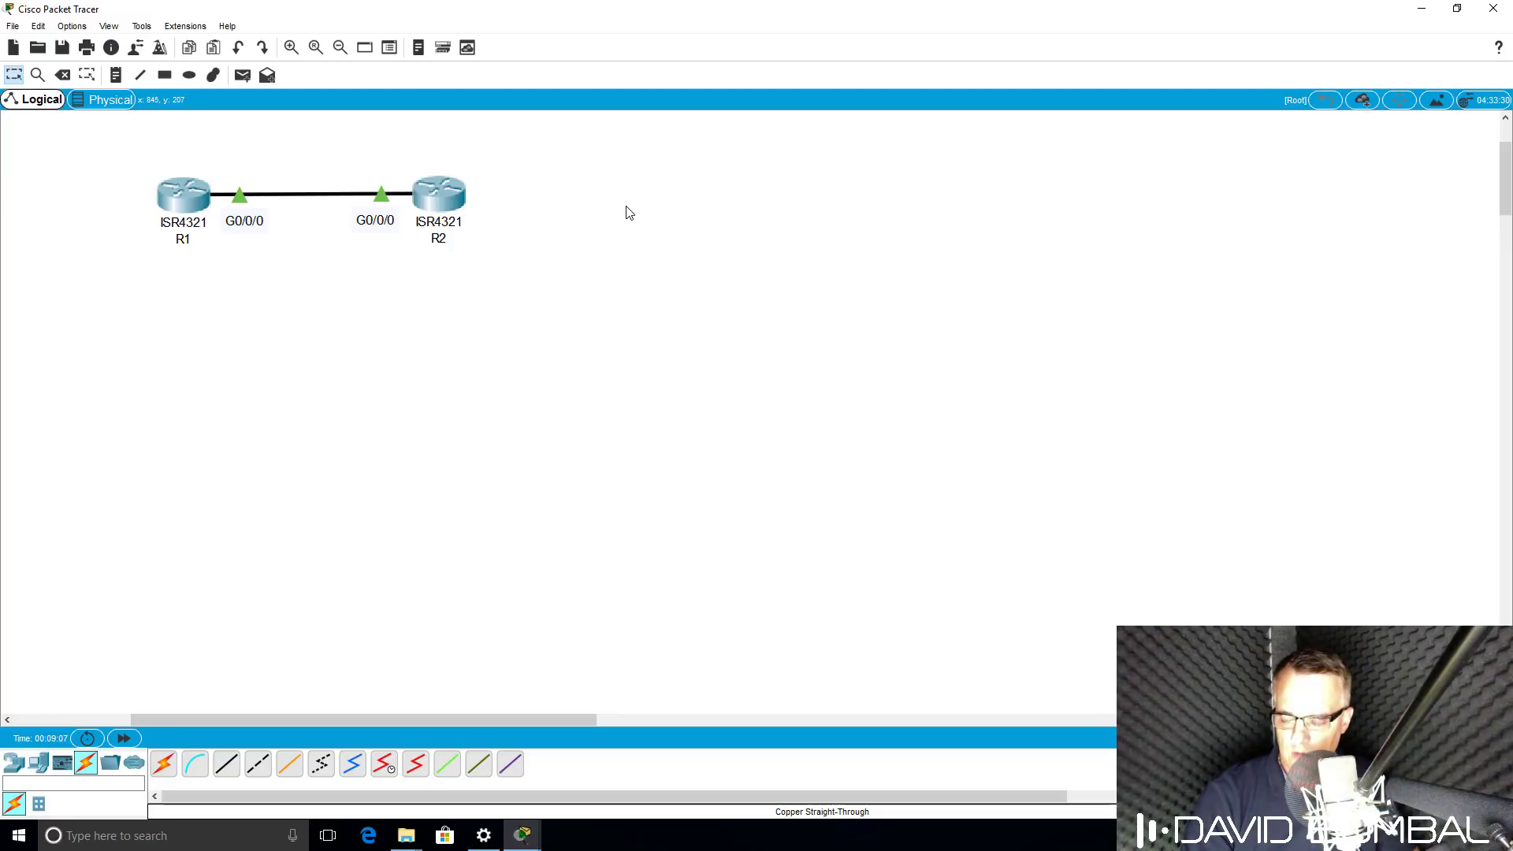
# Bring up R1's console, then R2's console showing its ARP table and 5/5 ping.
pyautogui.click(533, 816)
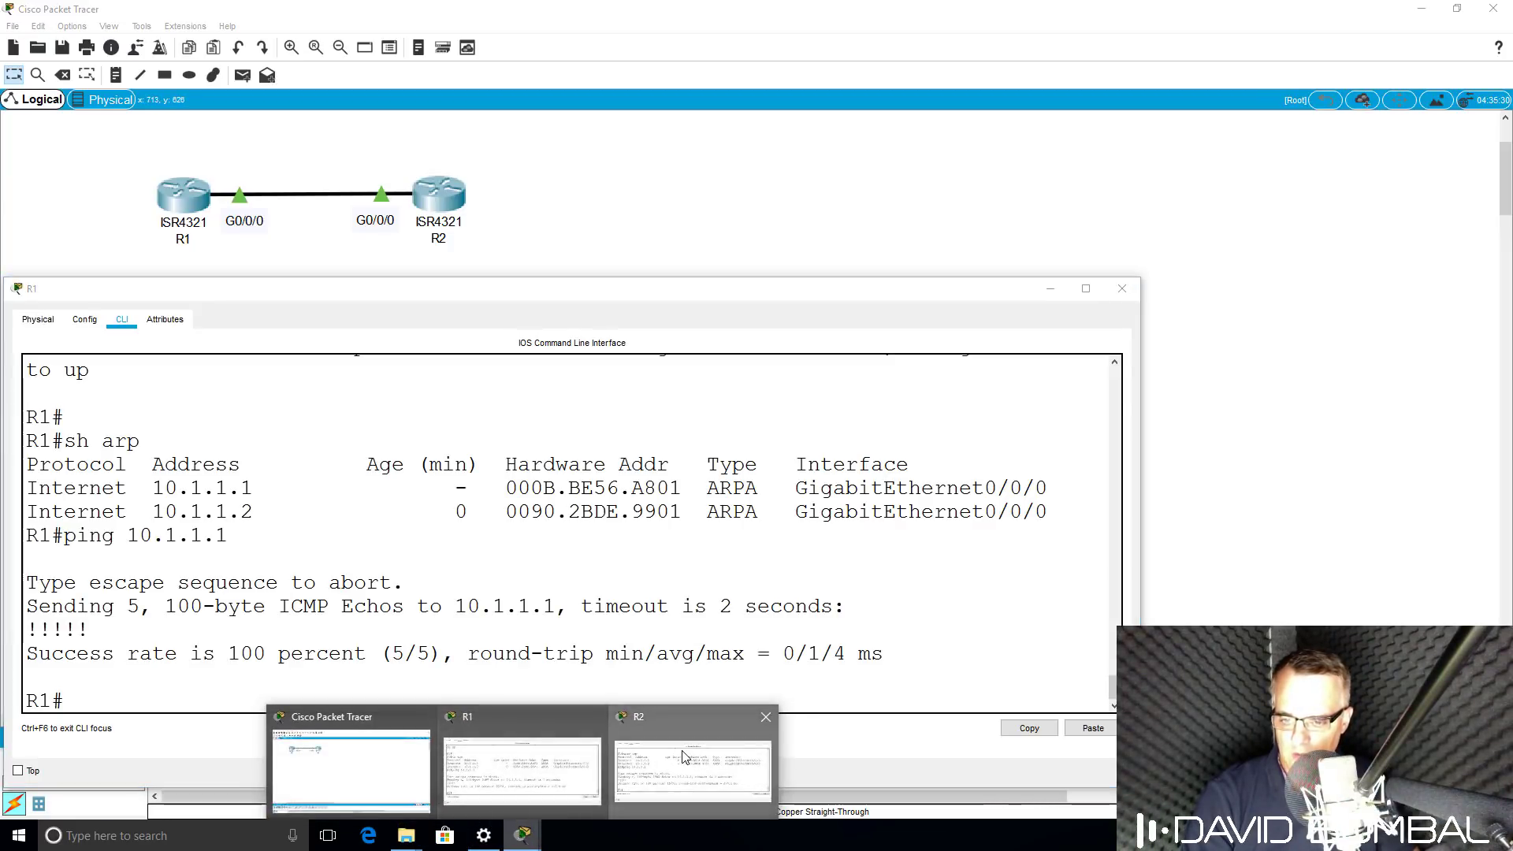
pyautogui.click(685, 756)
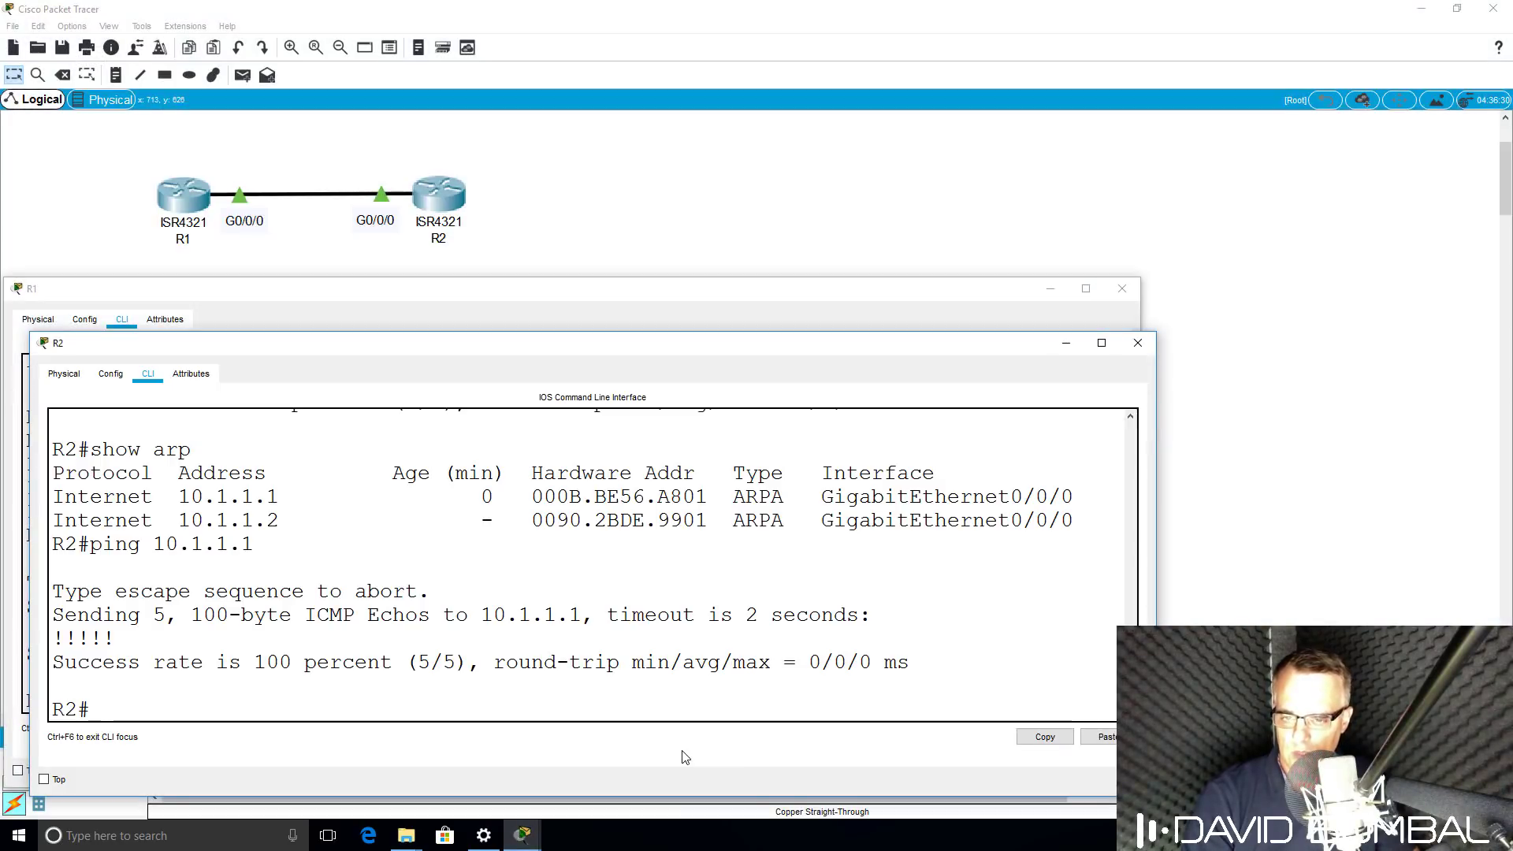